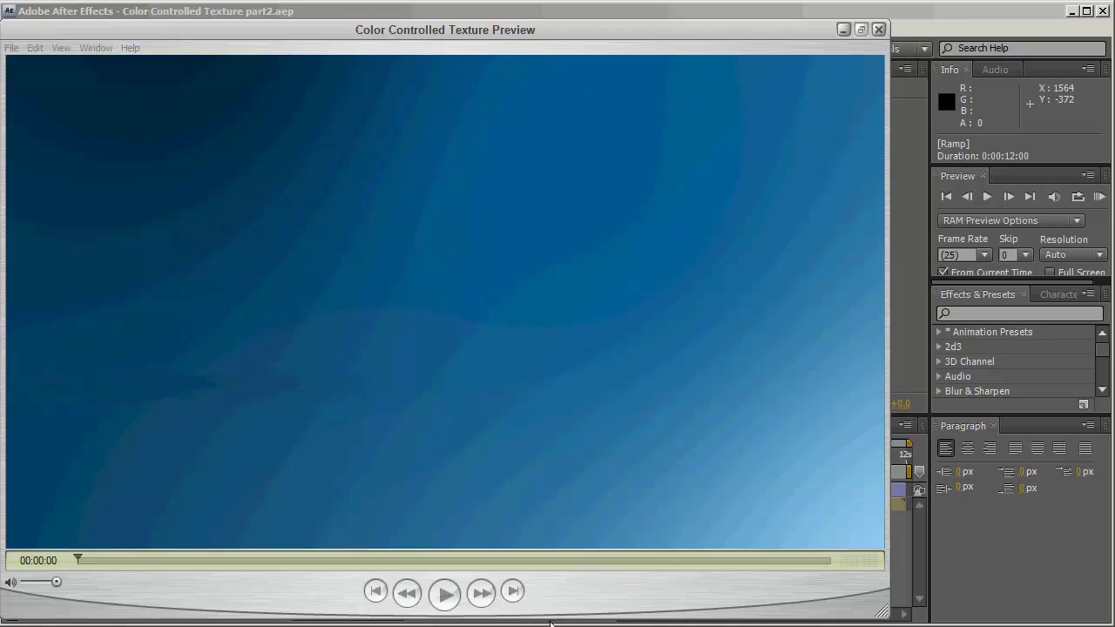
# Play the finished cube animation preview and scrub through it to examine the cubes' color changes.
pyautogui.click(443, 596)
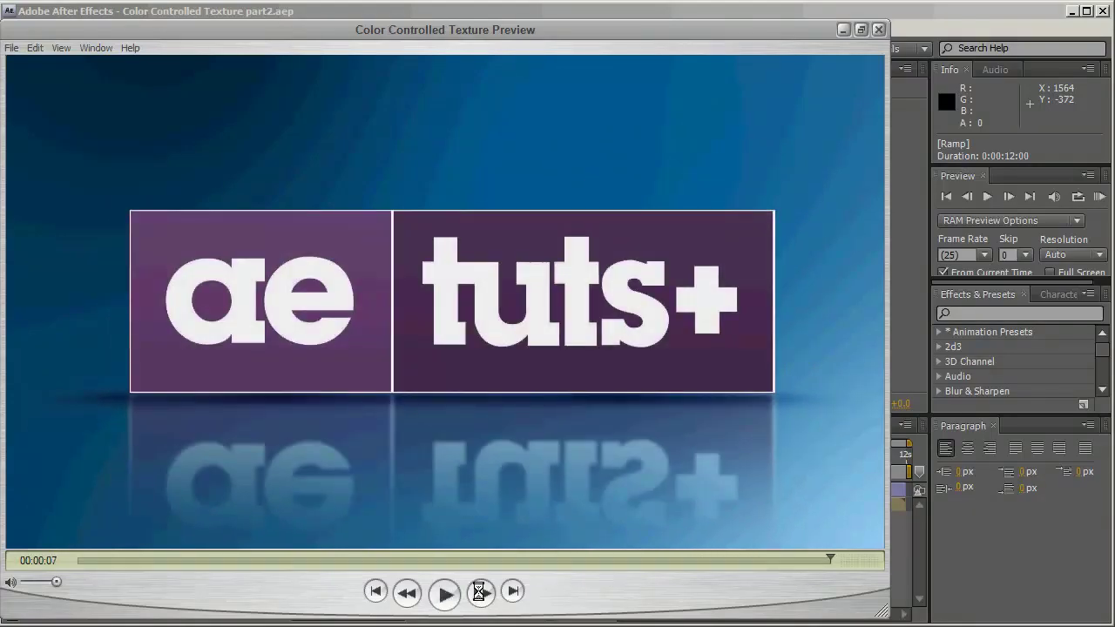
pyautogui.moveTo(830, 560); pyautogui.dragTo(334, 557)
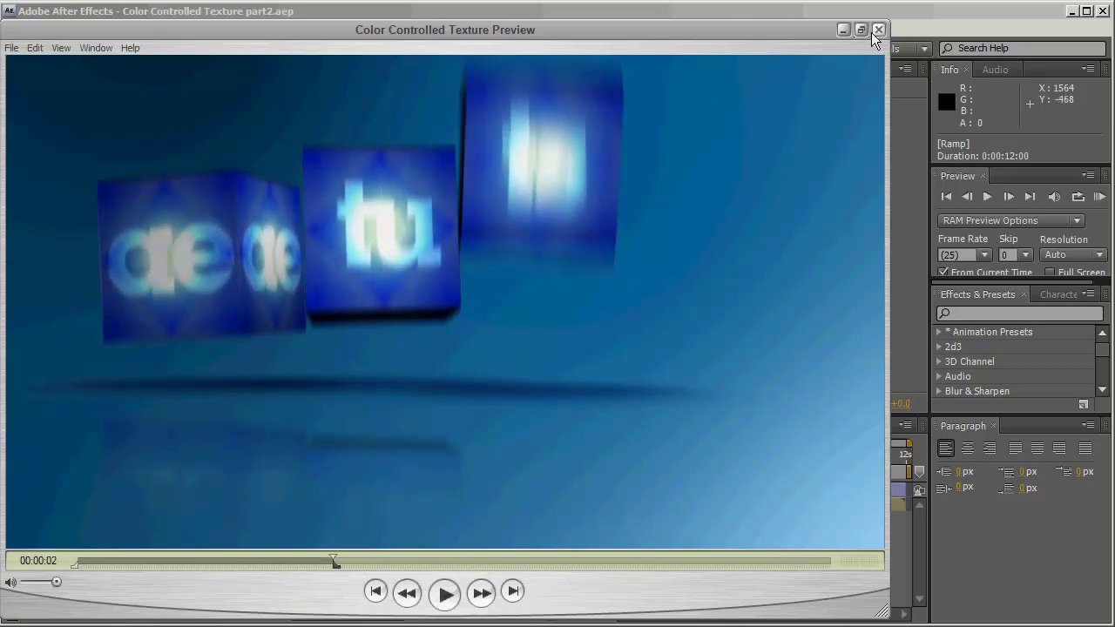
pyautogui.moveTo(336, 561); pyautogui.dragTo(395, 561)
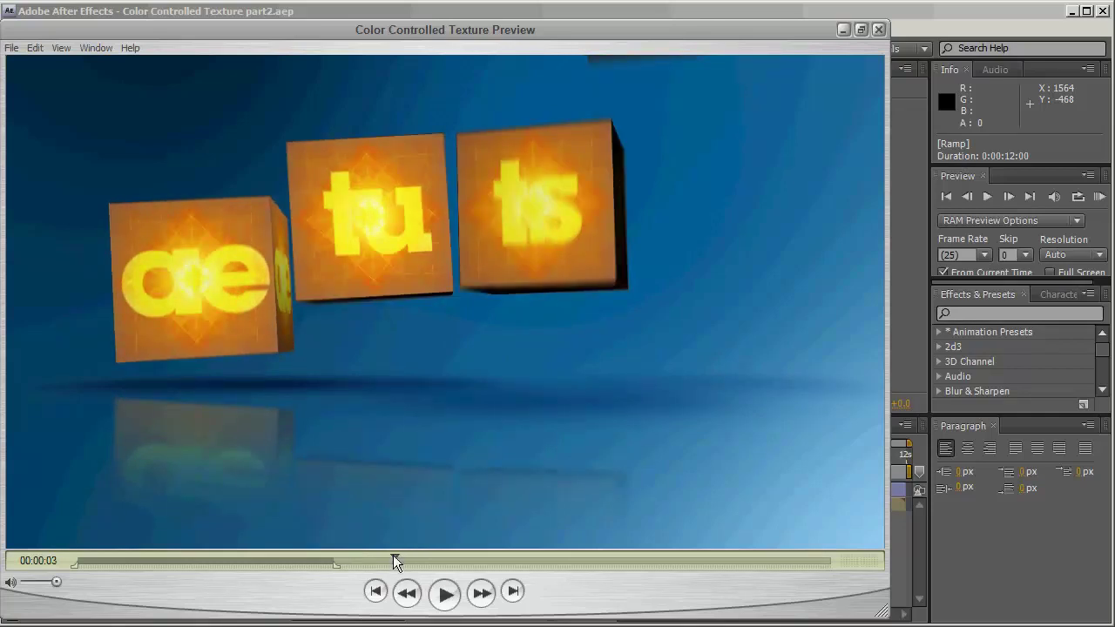
pyautogui.moveTo(393, 557); pyautogui.dragTo(236, 561)
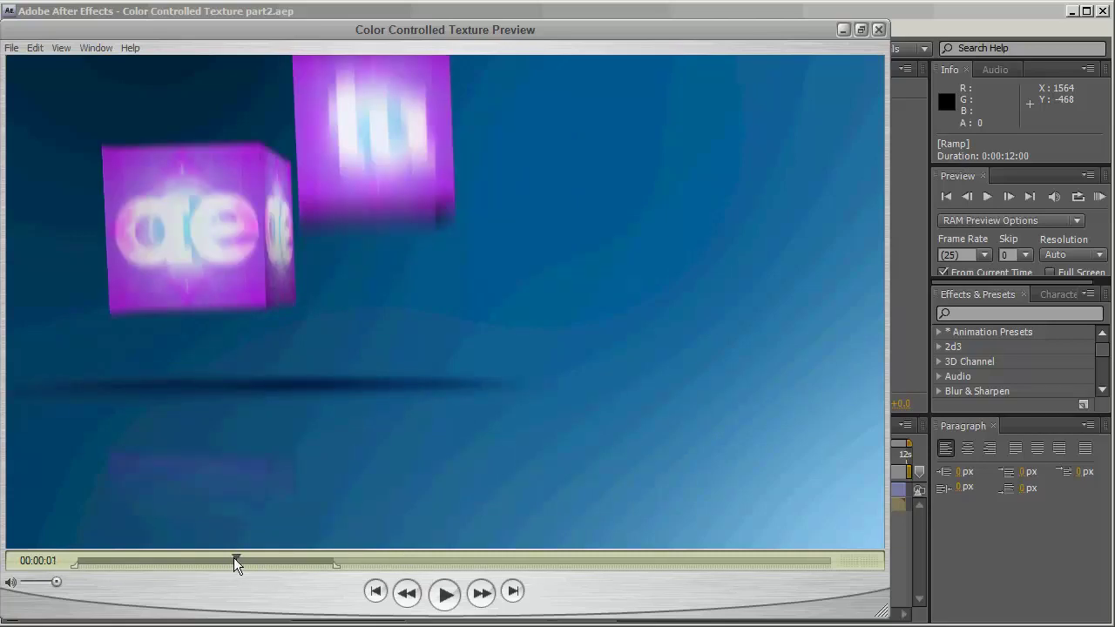
pyautogui.moveTo(231, 558); pyautogui.dragTo(175, 559)
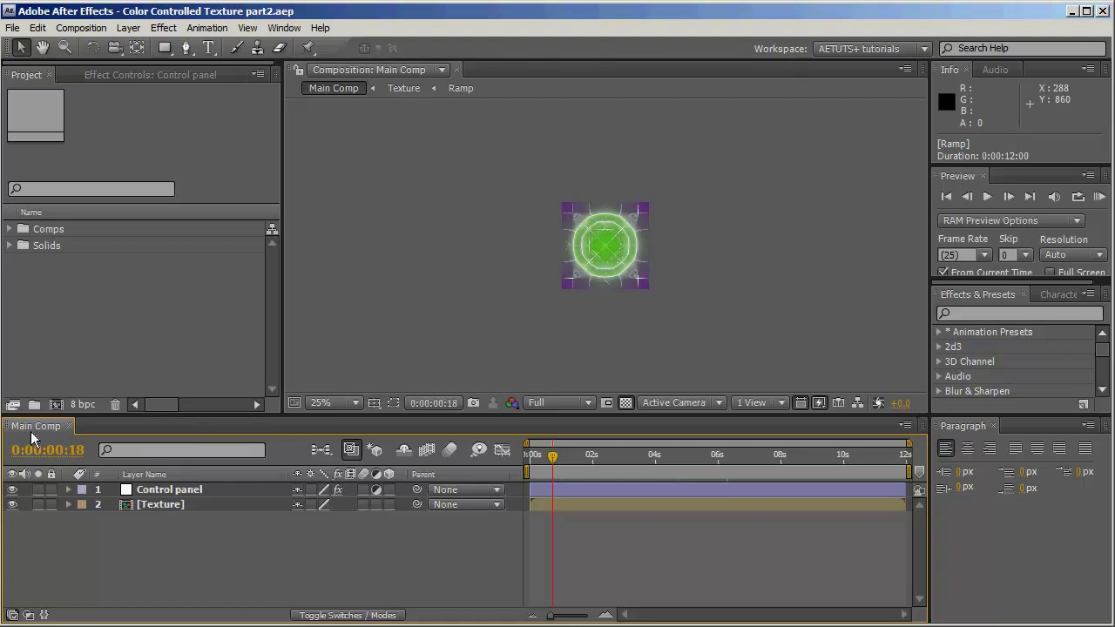
# Expand the Comps folder and change the Main Comp settings to the HDTV 1080 25 preset.
pyautogui.click(9, 229)
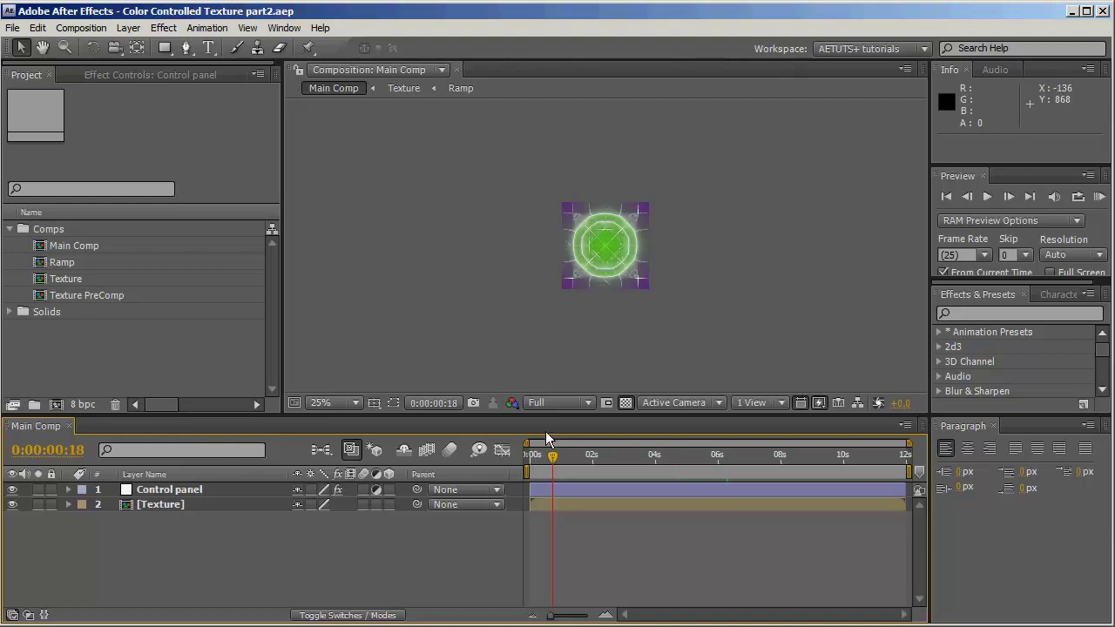
pyautogui.hotkey('ctrl', 'k')
pyautogui.click(348, 161)
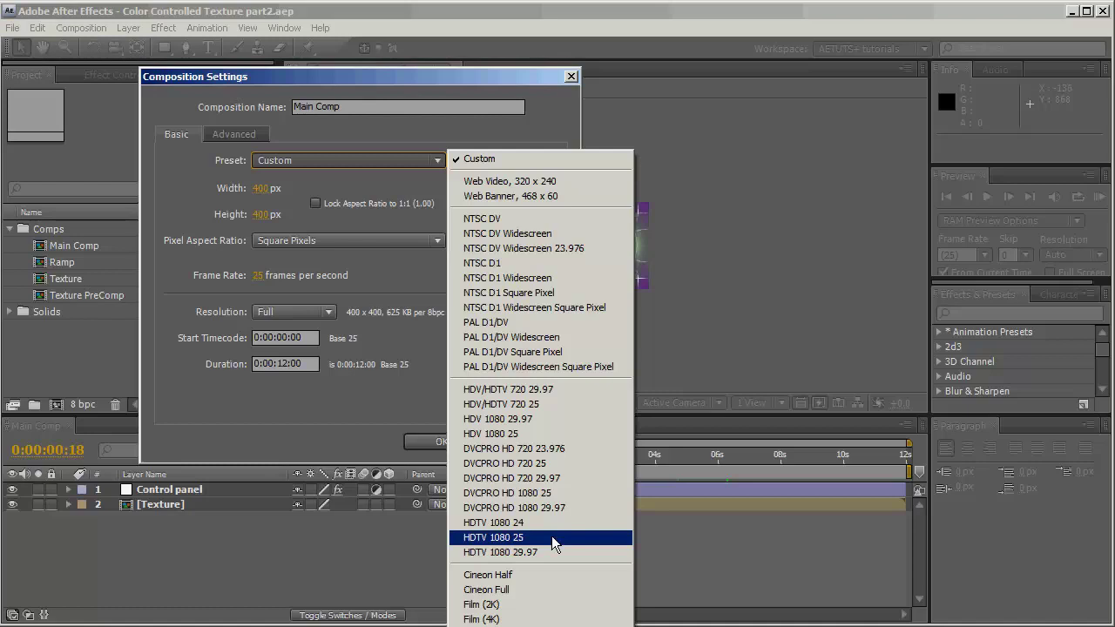
pyautogui.click(552, 536)
pyautogui.click(425, 438)
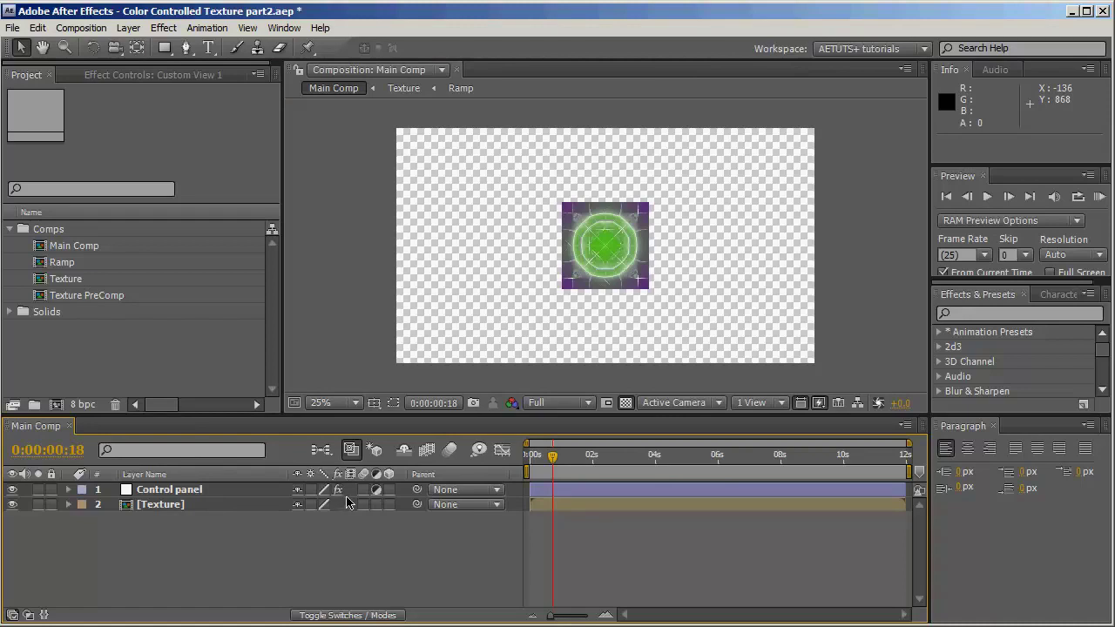
# Mark the Control panel layer as shy, hide shy layers, and turn off the transparency grid.
pyautogui.click(186, 491)
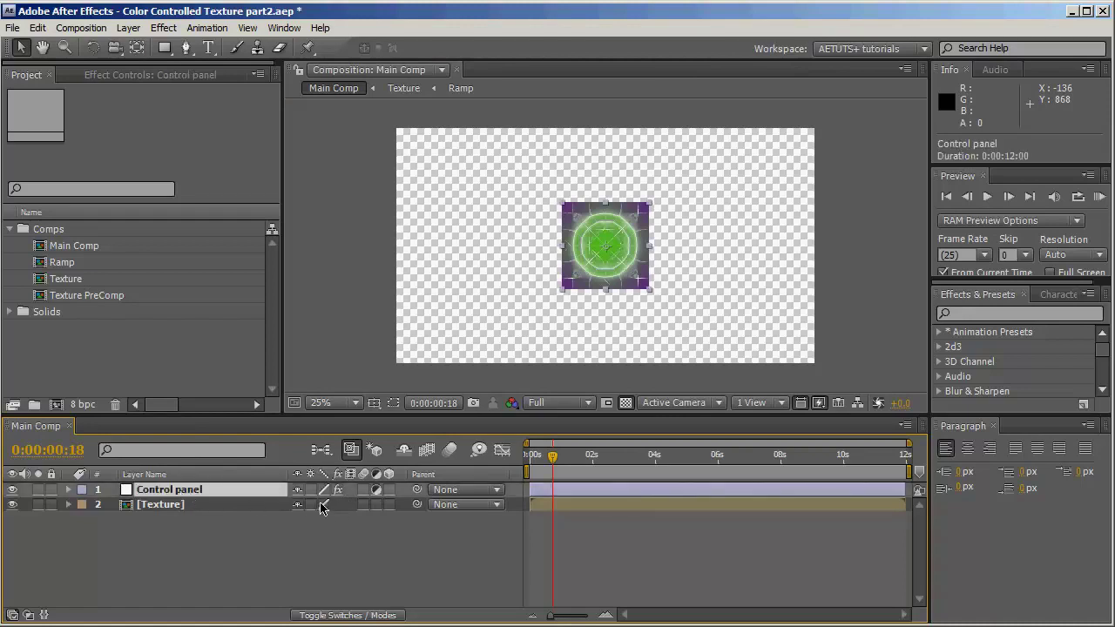
pyautogui.click(297, 490)
pyautogui.click(403, 449)
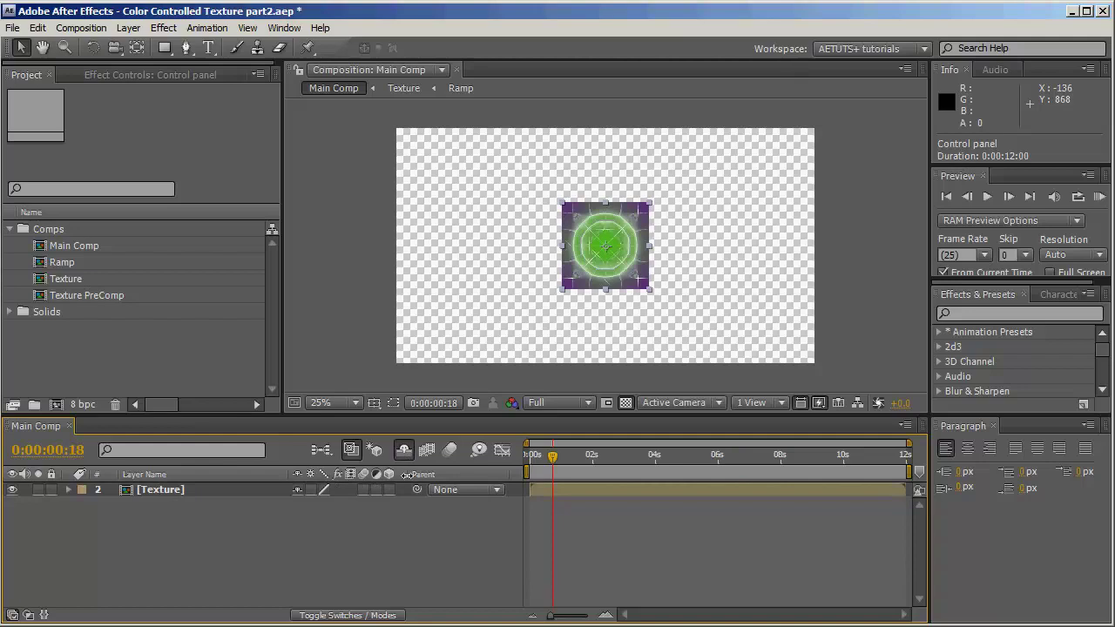
pyautogui.click(179, 493)
pyautogui.click(627, 404)
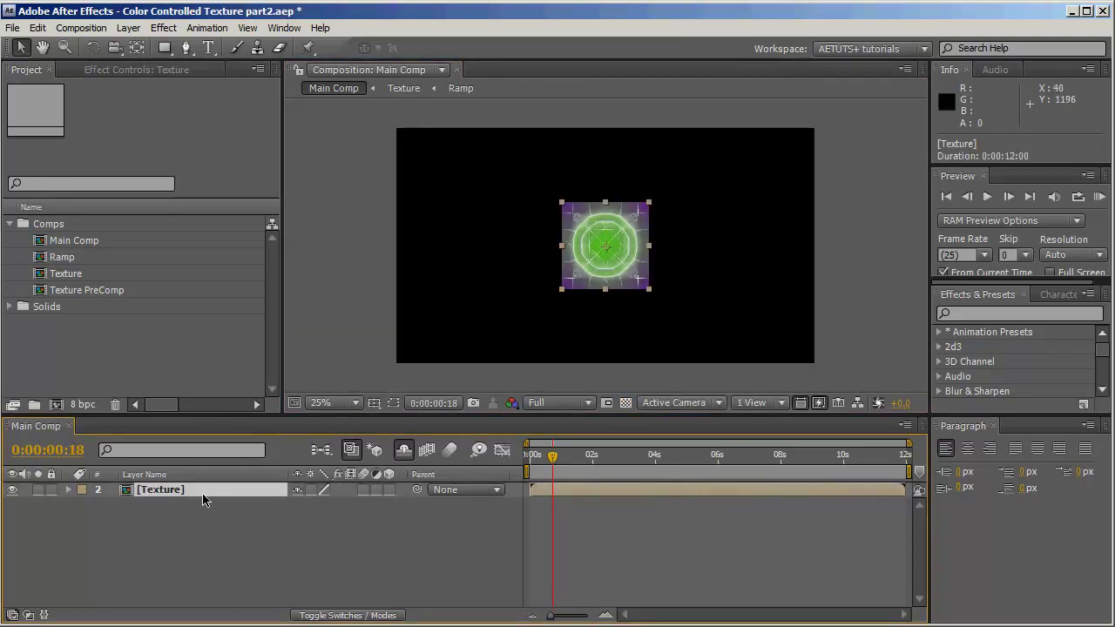
# Rename the Texture layer in the Main Comp as Cube side 01.
pyautogui.press('Return')
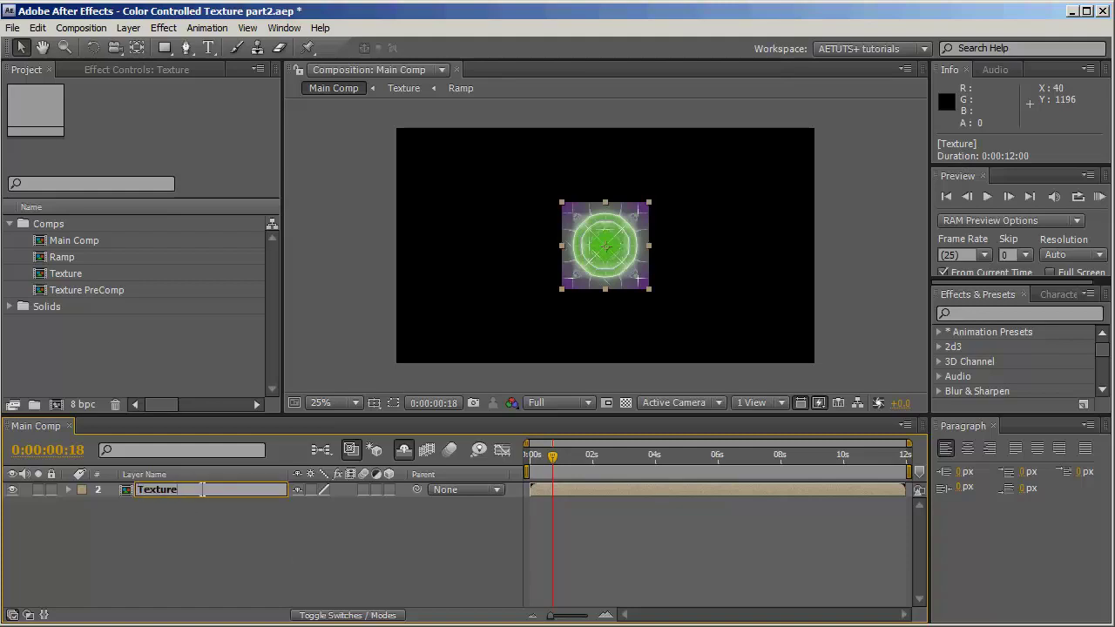
pyautogui.press('BackSpace')
pyautogui.press('BackSpace')
pyautogui.press('BackSpace')
pyautogui.press('BackSpace')
pyautogui.press('BackSpace')
pyautogui.press('BackSpace')
pyautogui.press('Return')
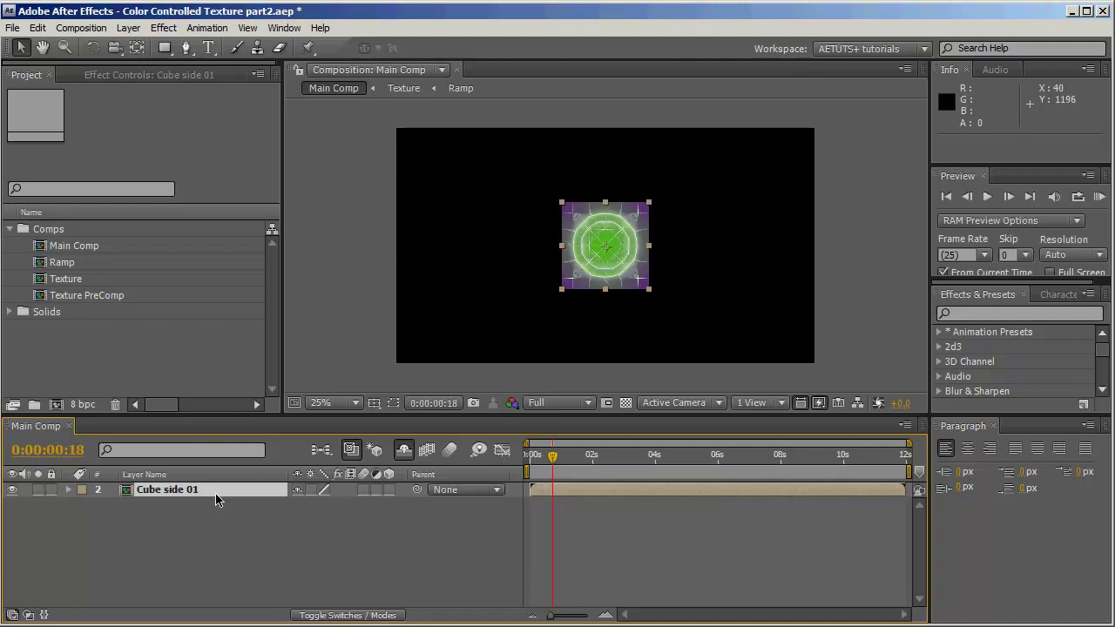
# Duplicate the Cube side 01 layer five times to make layers up to Cube side 06.
pyautogui.click(189, 493)
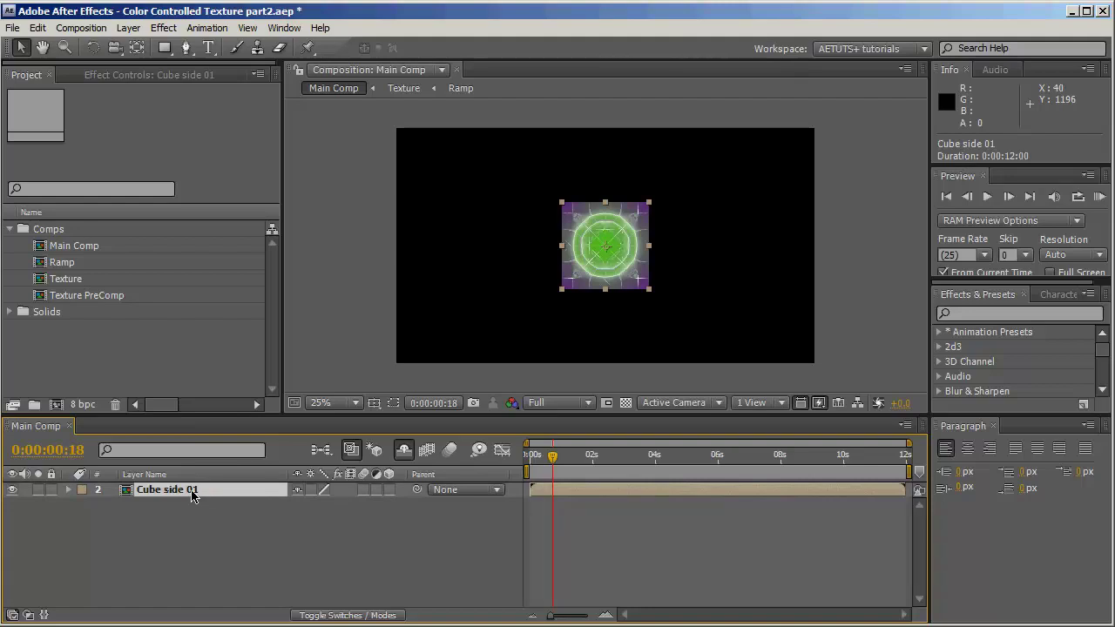
pyautogui.hotkey('ctrl', 'd')
pyautogui.hotkey('ctrl', 'd')
pyautogui.hotkey('ctrl', 'd')
pyautogui.hotkey('ctrl', 'd')
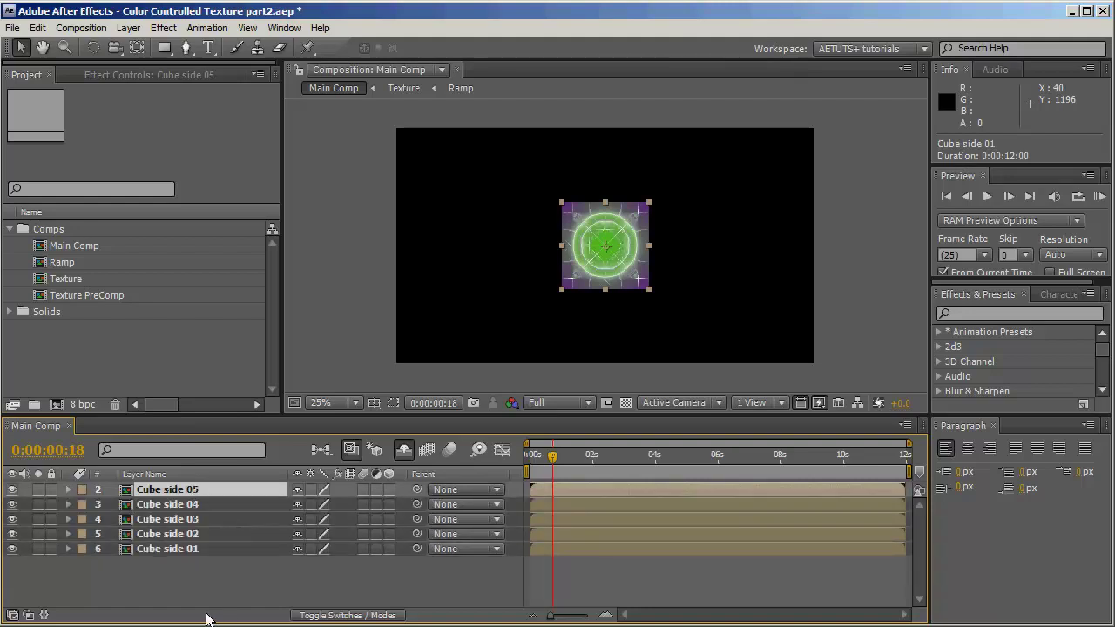
pyautogui.hotkey('ctrl', 'd')
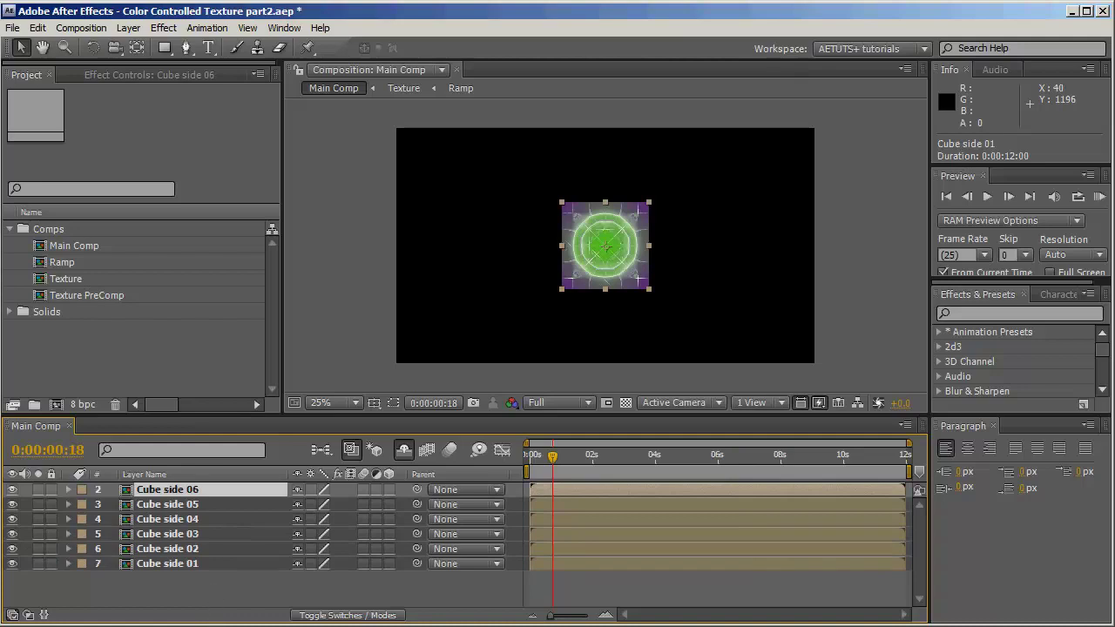
pyautogui.click(202, 581)
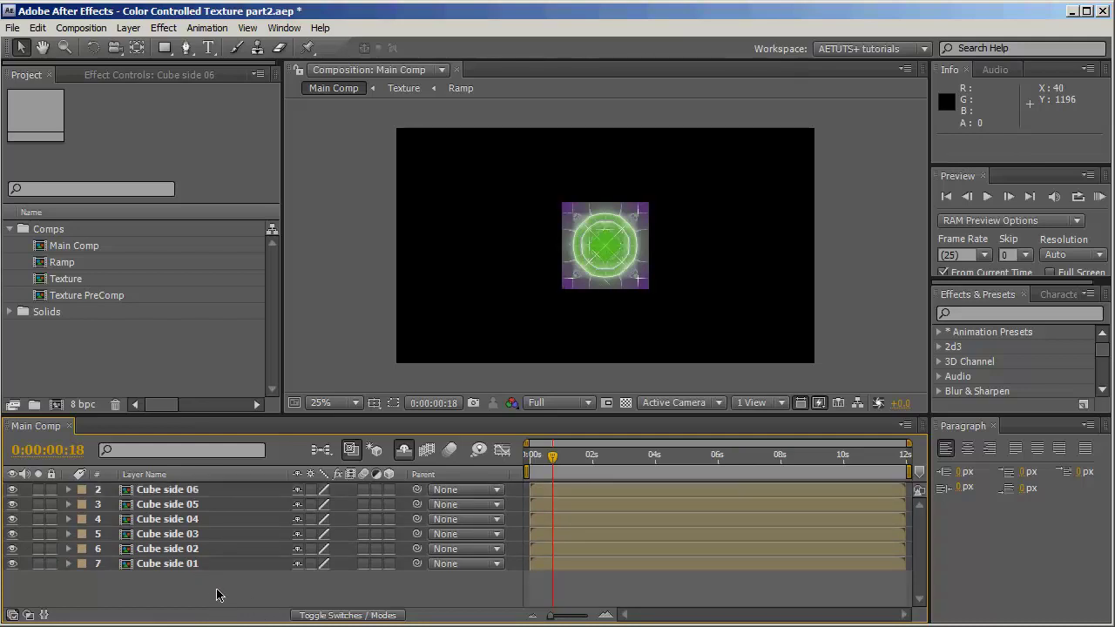
# Add a null object to the Main Comp and make it a 3D layer.
pyautogui.rightClick(219, 597)
pyautogui.moveTo(396, 505)
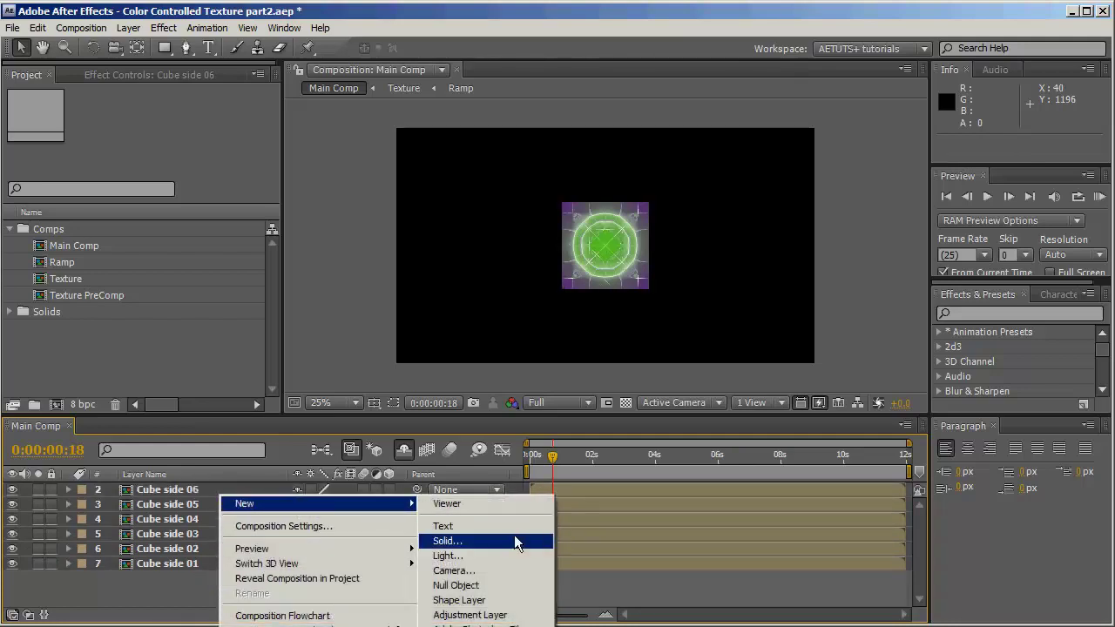
pyautogui.click(509, 586)
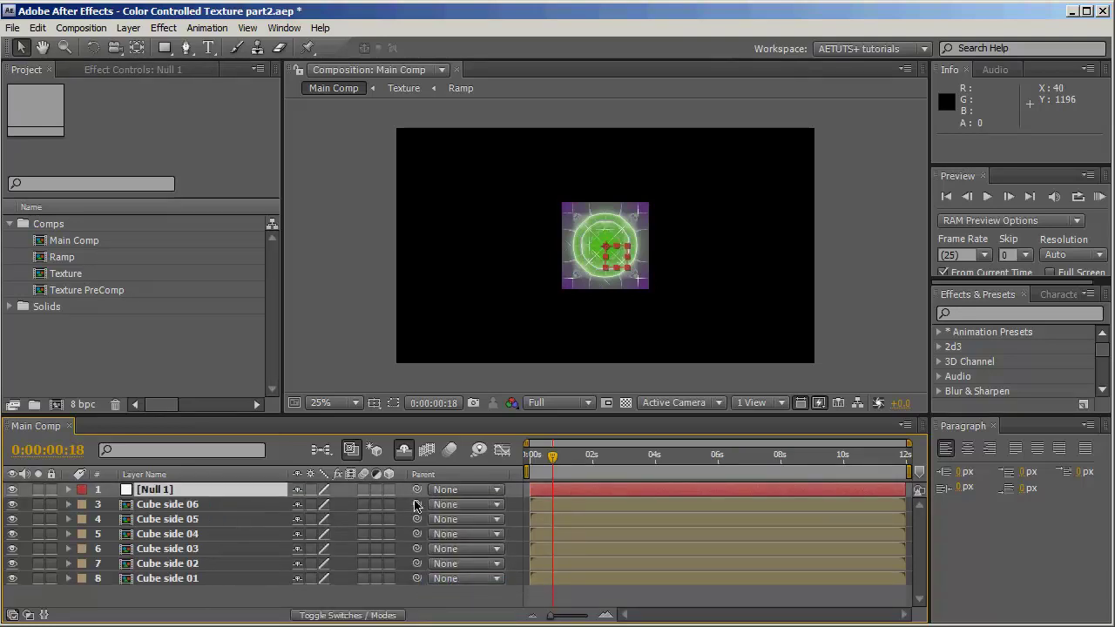
pyautogui.click(209, 492)
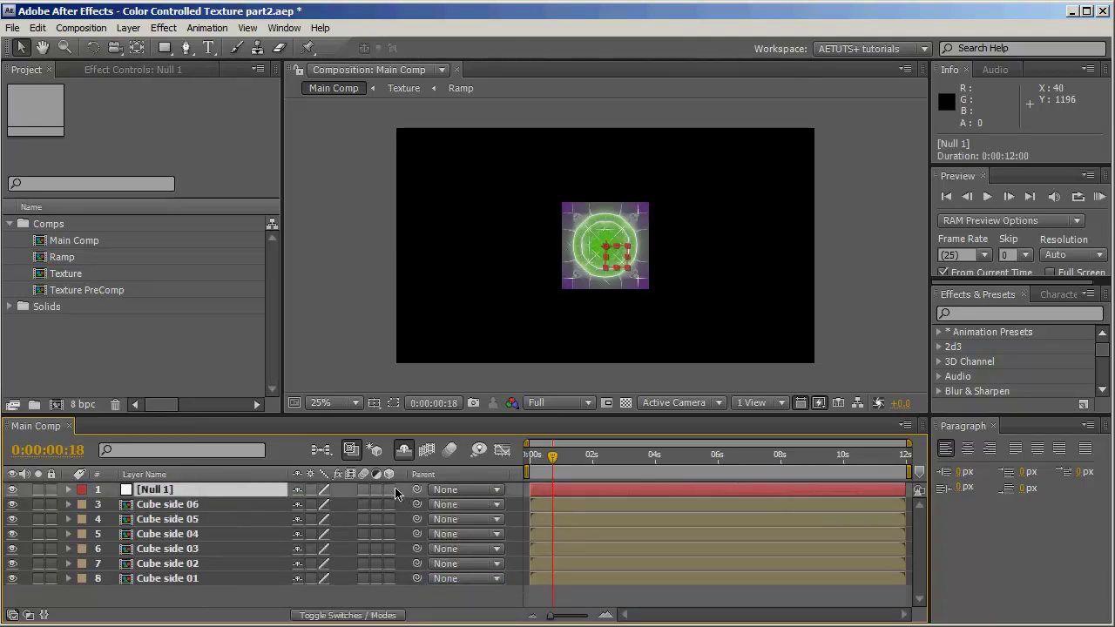
# Examine the null and the individual cube side layers in Top view, and return to the Active Camera view.
pyautogui.click(687, 401)
pyautogui.click(690, 473)
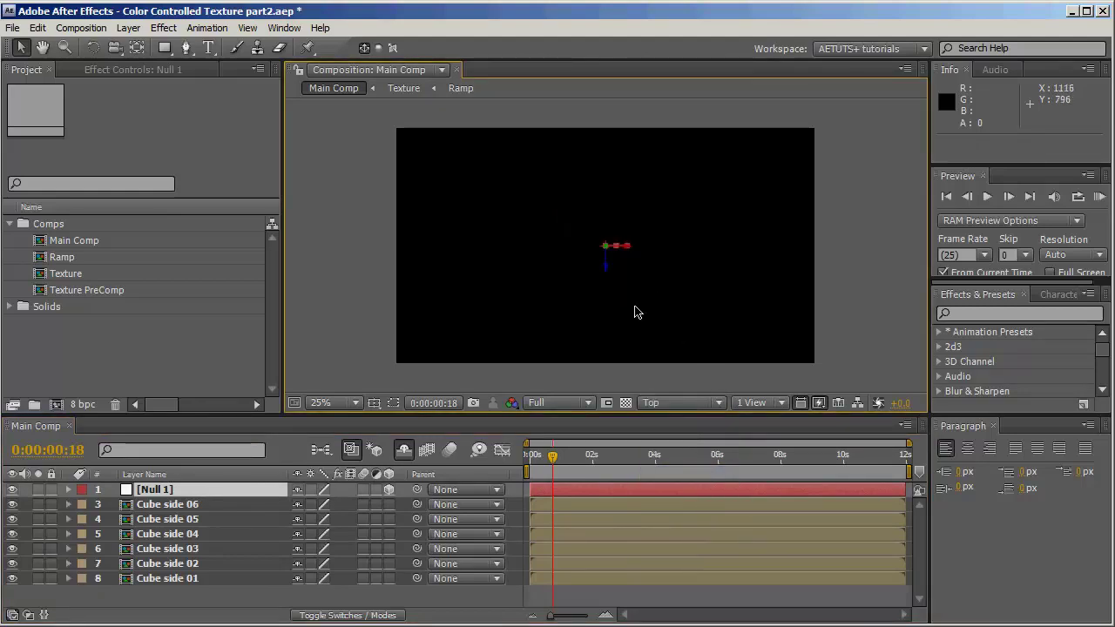
pyautogui.click(222, 519)
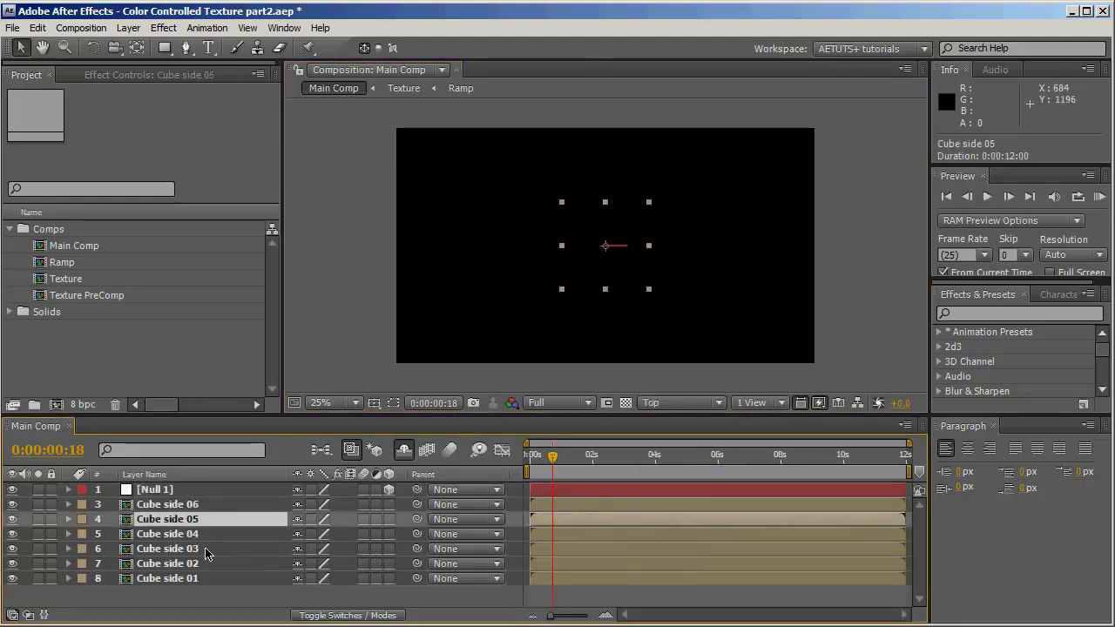
pyautogui.hotkey('ctrl', 'Down')
pyautogui.hotkey('ctrl', 'Down')
pyautogui.hotkey('ctrl', 'Down')
pyautogui.hotkey('ctrl', 'Down')
pyautogui.hotkey('ctrl', 'Down')
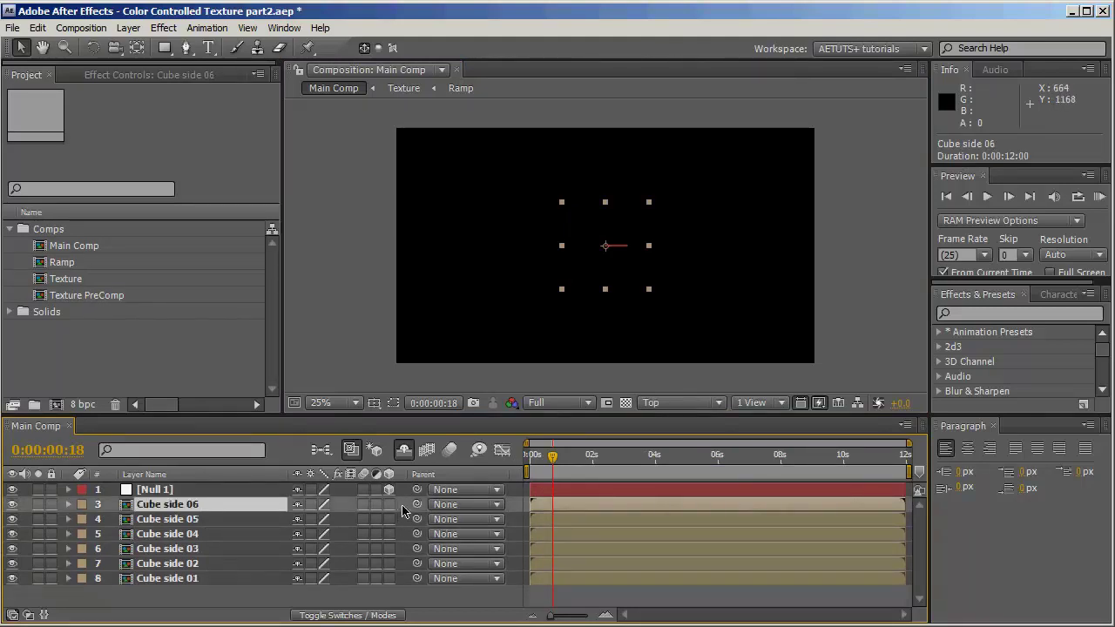
pyautogui.click(700, 403)
pyautogui.click(677, 351)
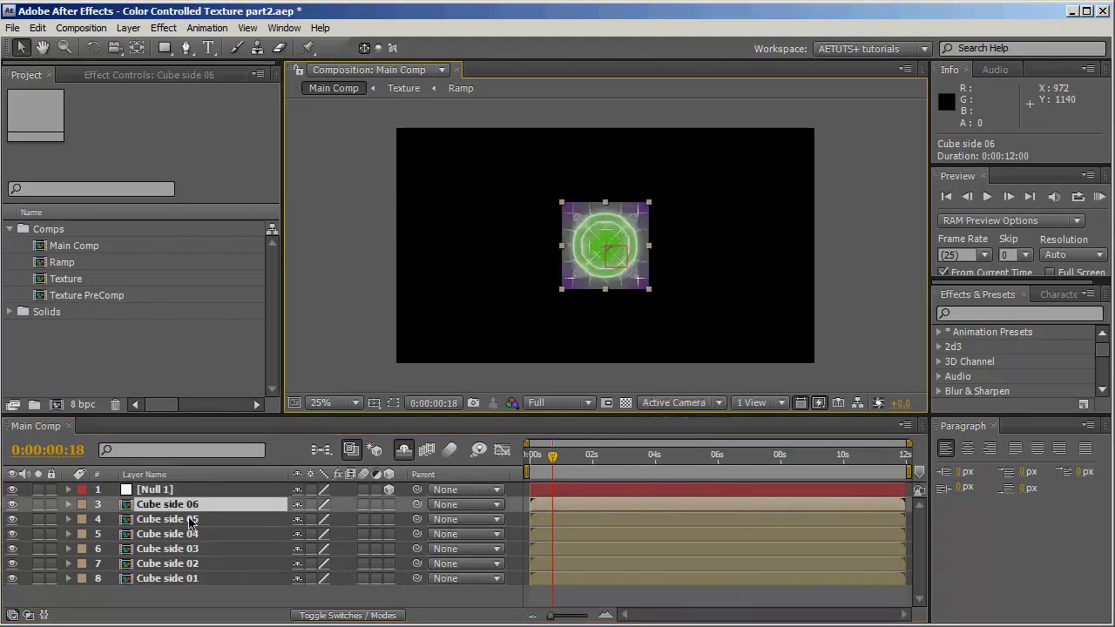
# Make all six cube side layers 3D and switch the composition to the Top view.
pyautogui.keyDown('shift'); pyautogui.click(187, 575); pyautogui.keyUp('shift')
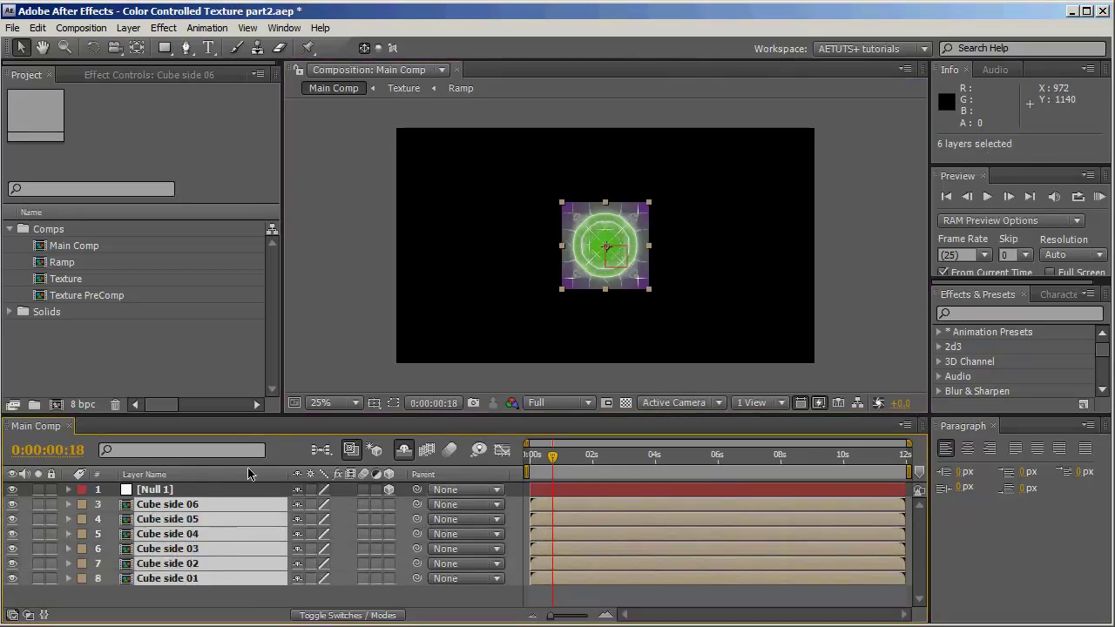
pyautogui.click(389, 520)
pyautogui.click(275, 591)
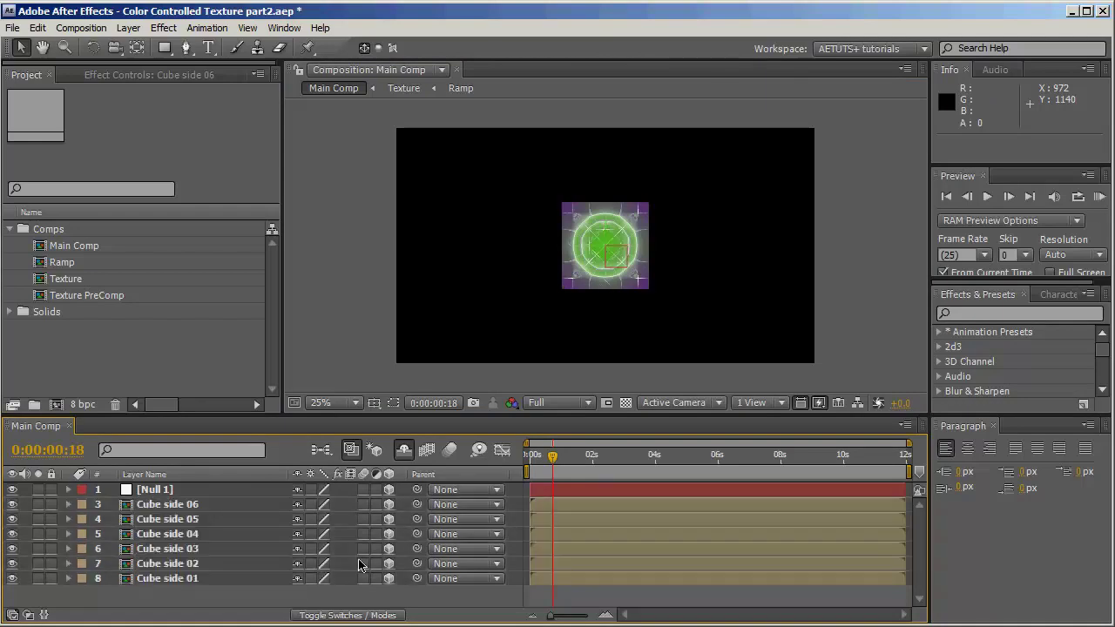
pyautogui.click(679, 402)
pyautogui.click(694, 473)
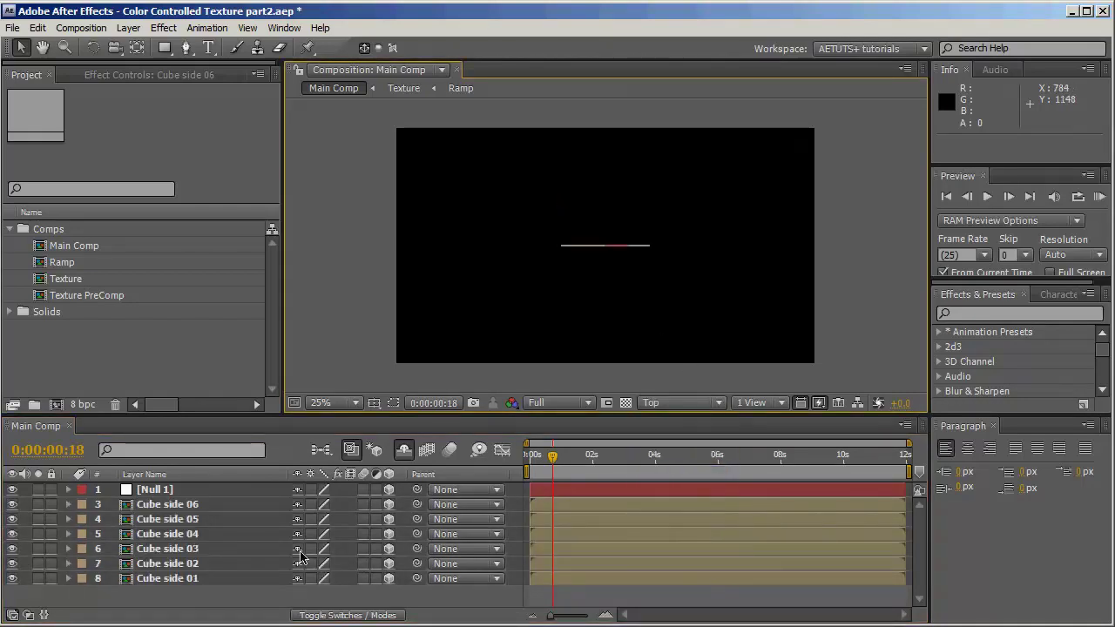
pyautogui.click(188, 490)
pyautogui.hotkey('ctrl', 'Down')
pyautogui.hotkey('ctrl', 'Down')
pyautogui.hotkey('ctrl', 'Down')
pyautogui.hotkey('ctrl', 'Down')
# Set the Z position of the null object to -200.
pyautogui.click(188, 492)
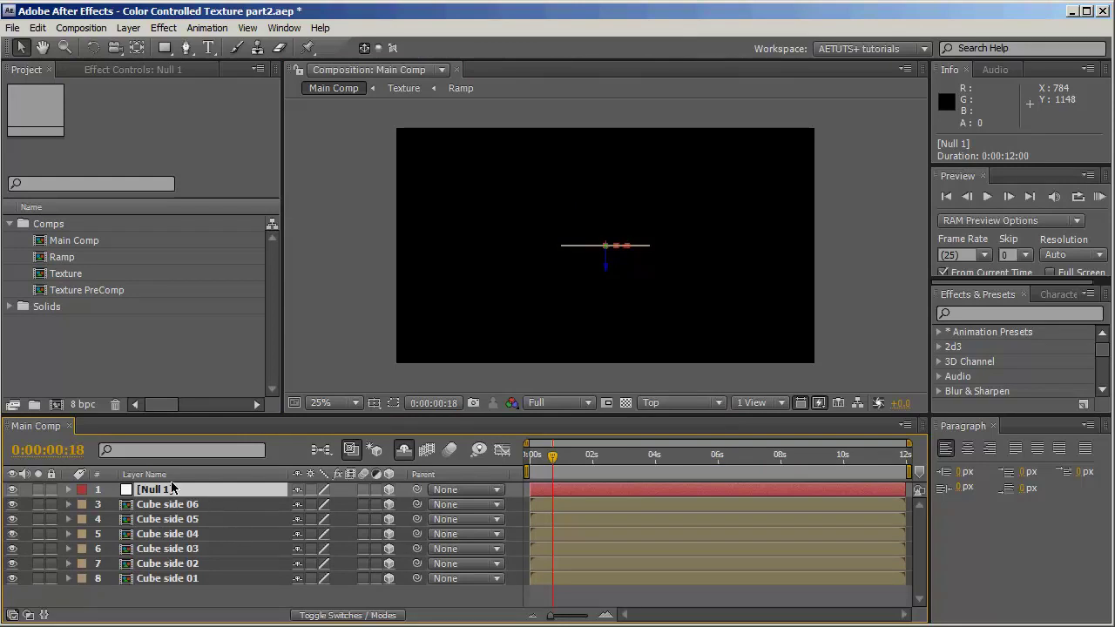
pyautogui.press('p')
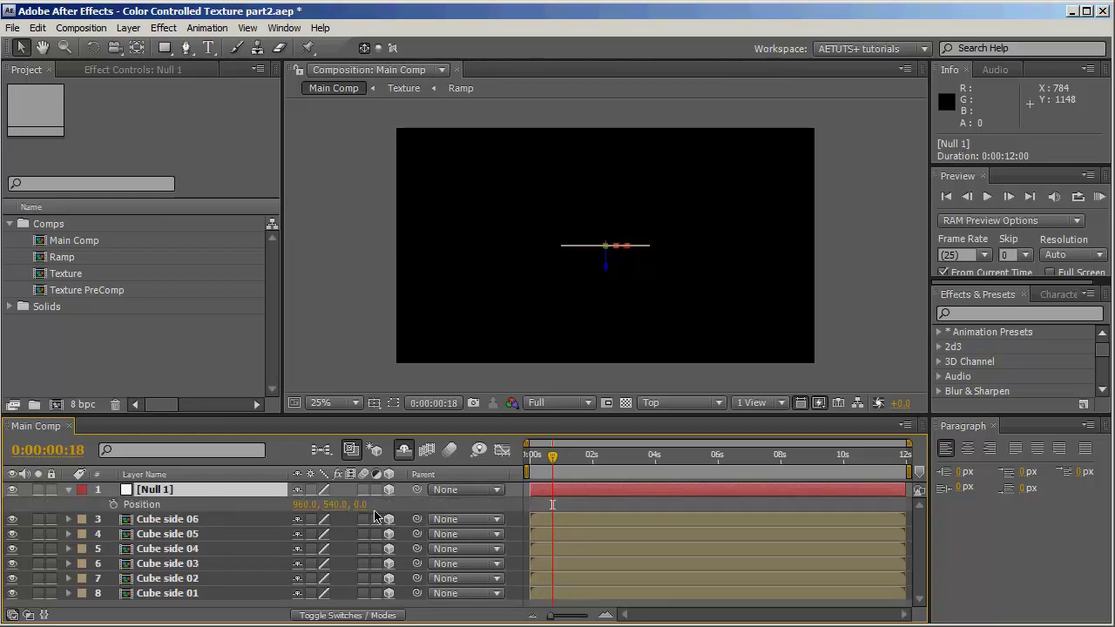
pyautogui.moveTo(360, 505); pyautogui.dragTo(336, 505)
pyautogui.click(368, 505)
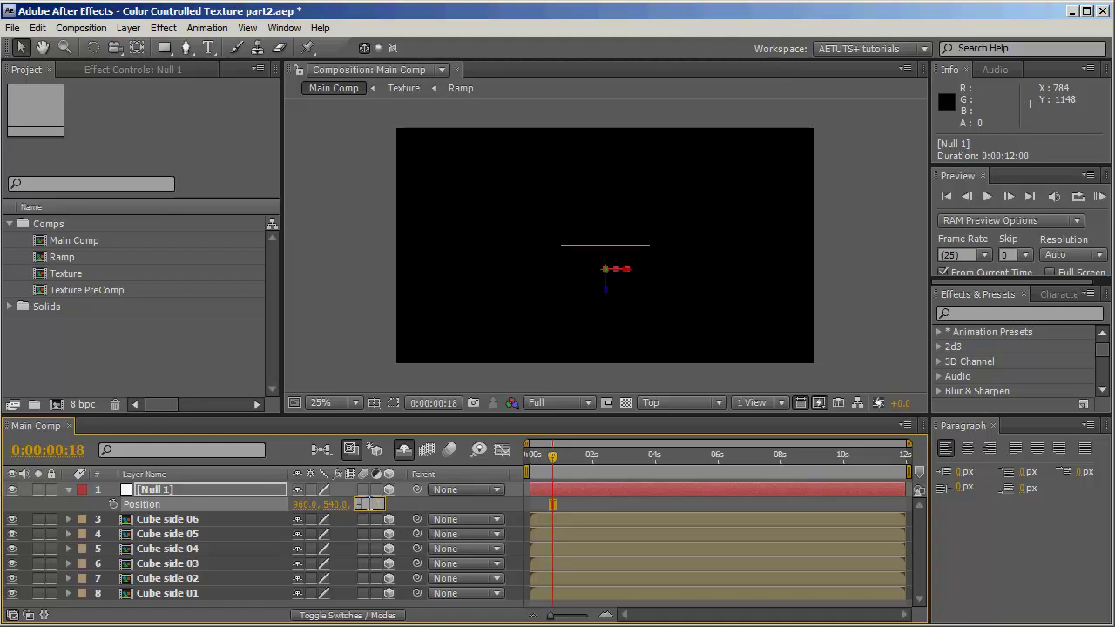
pyautogui.write('-200')
pyautogui.press('Return')
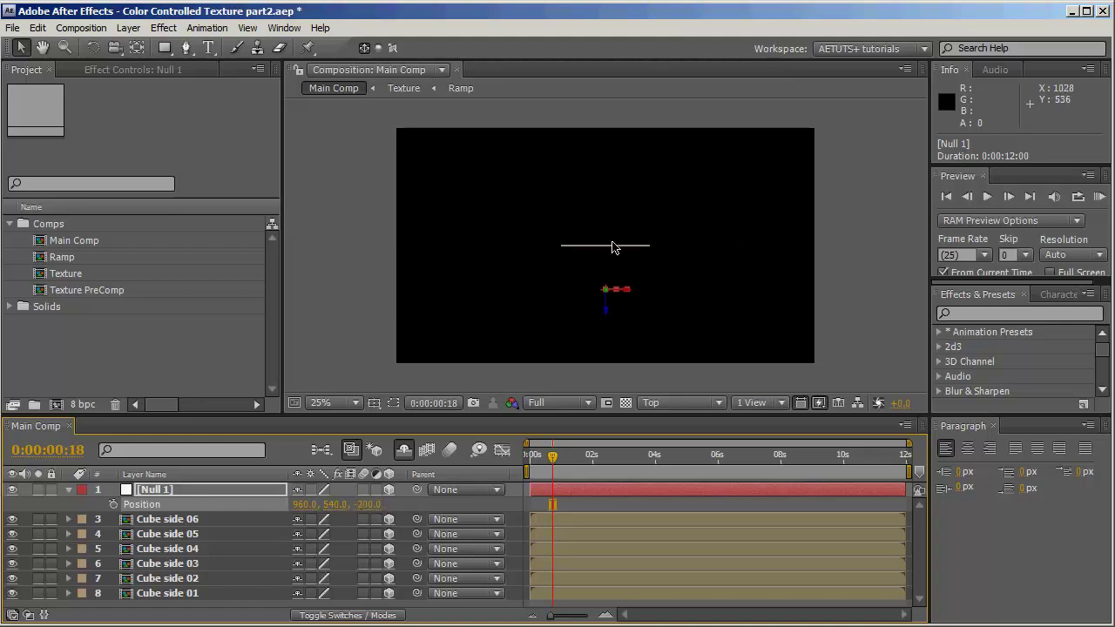
pyautogui.click(682, 321)
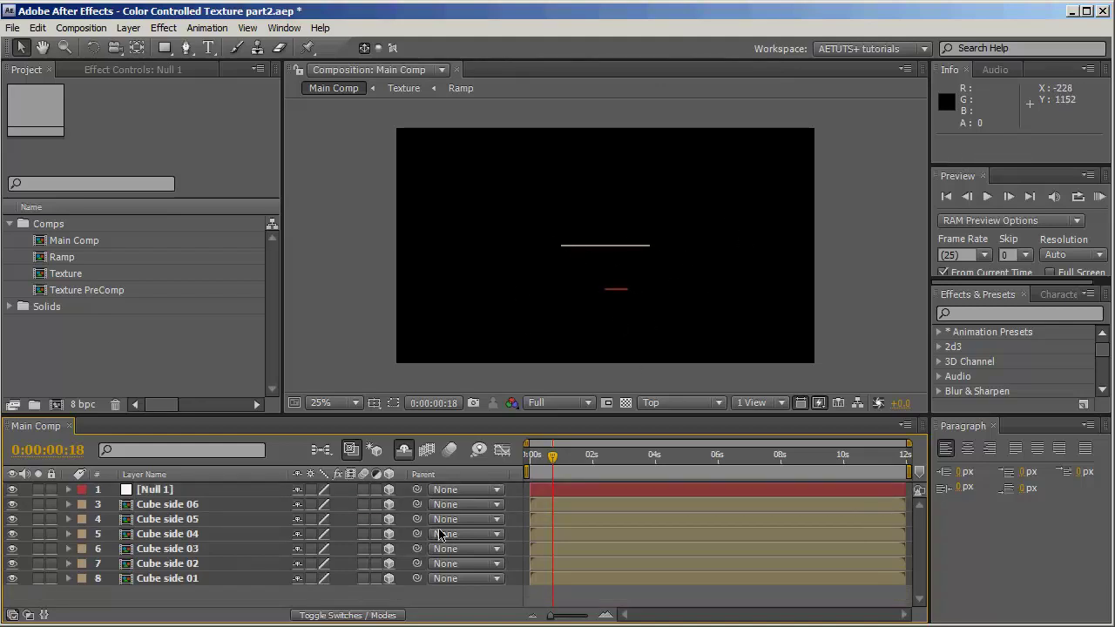
# Parent the layers Cube side 02 through Cube side 06 to the null object.
pyautogui.click(200, 563)
pyautogui.keyDown('shift'); pyautogui.click(205, 506); pyautogui.keyUp('shift')
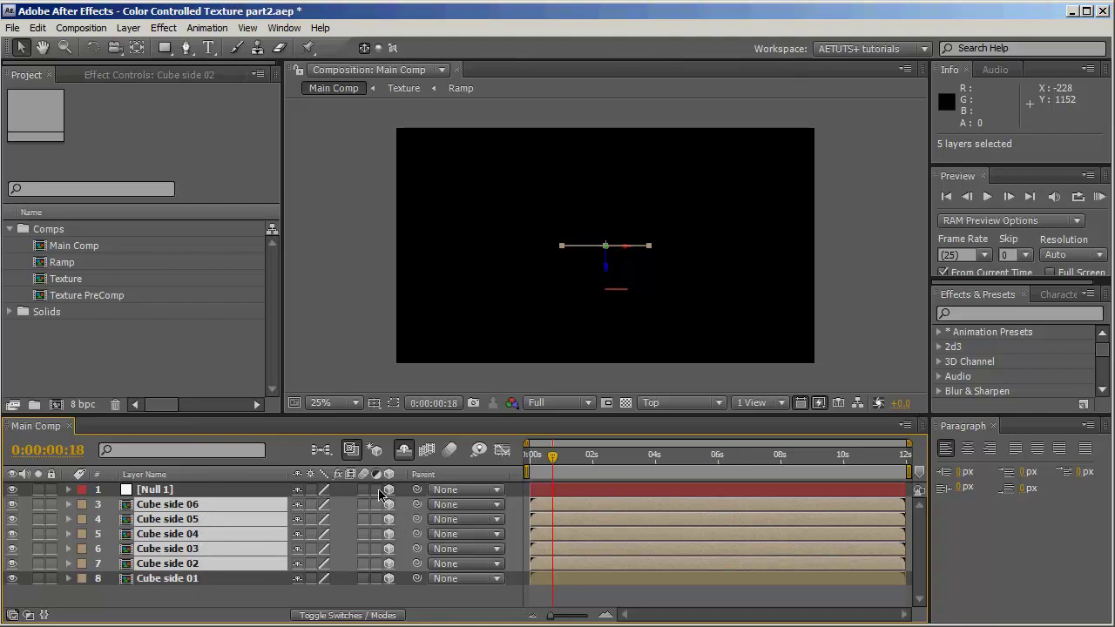
pyautogui.moveTo(416, 505); pyautogui.dragTo(178, 487)
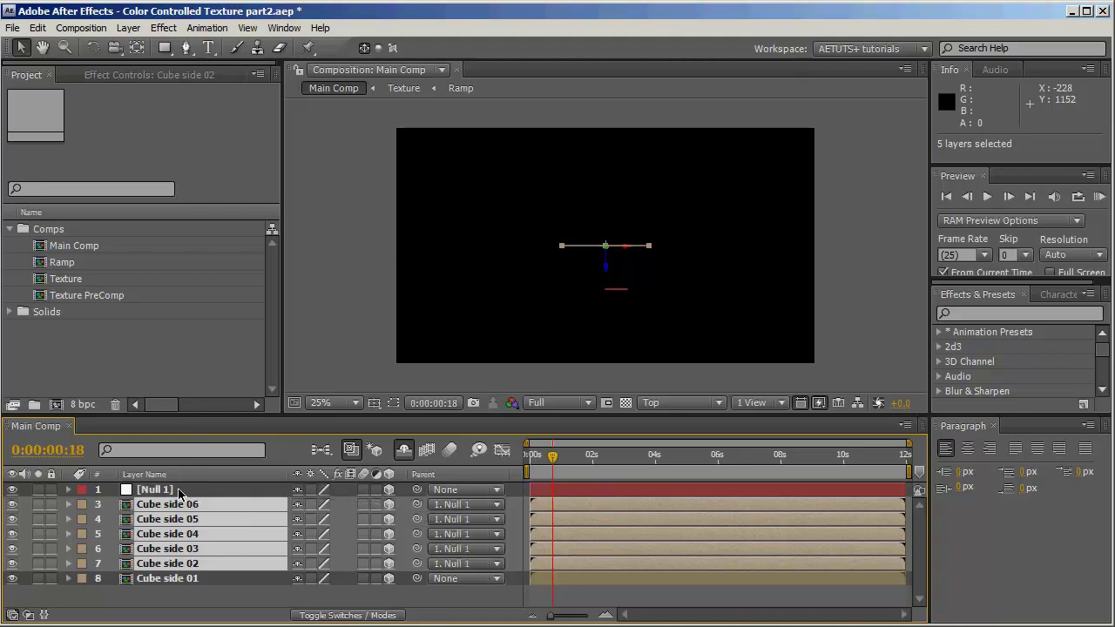
# Rotate the null object to 90 degrees in Y and set the parent of Cube side 02 to None.
pyautogui.click(177, 488)
pyautogui.press('r')
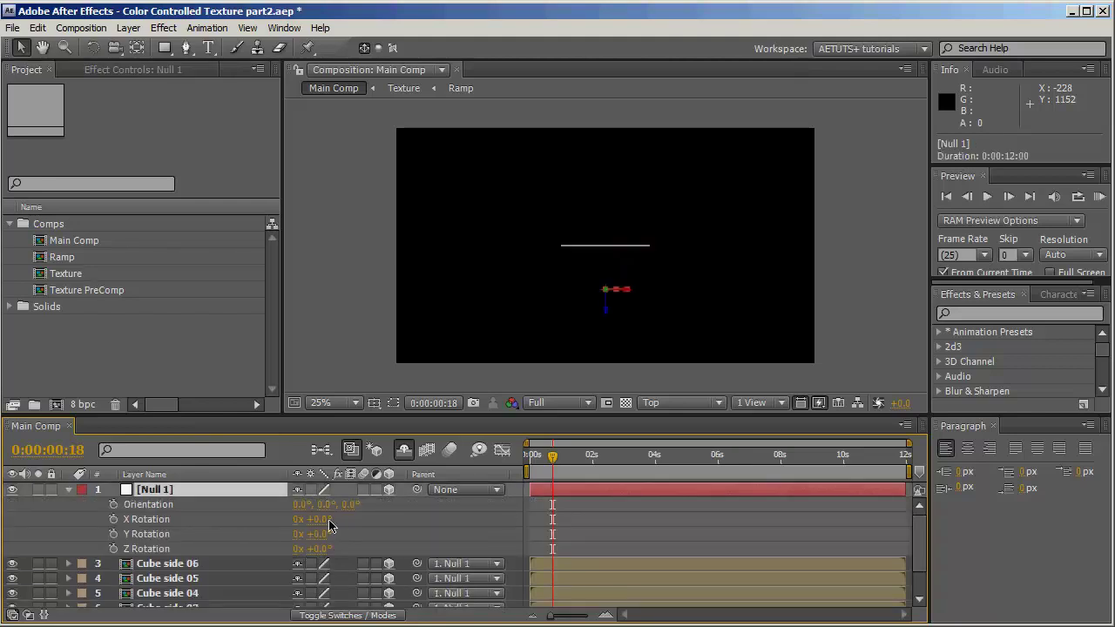
pyautogui.moveTo(319, 533); pyautogui.dragTo(383, 533)
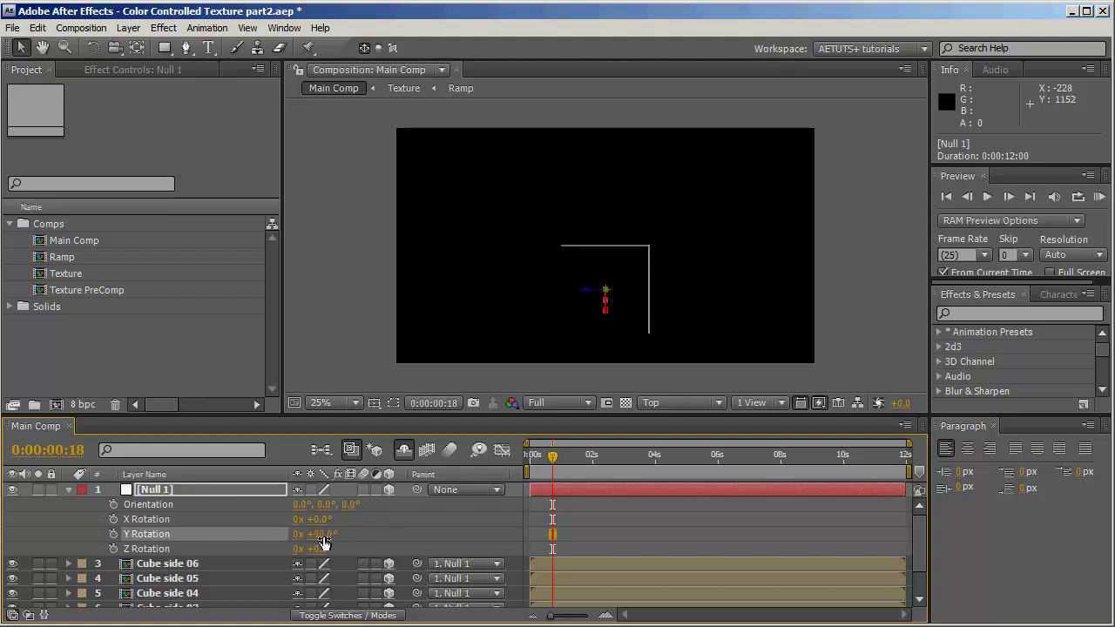
pyautogui.click(69, 491)
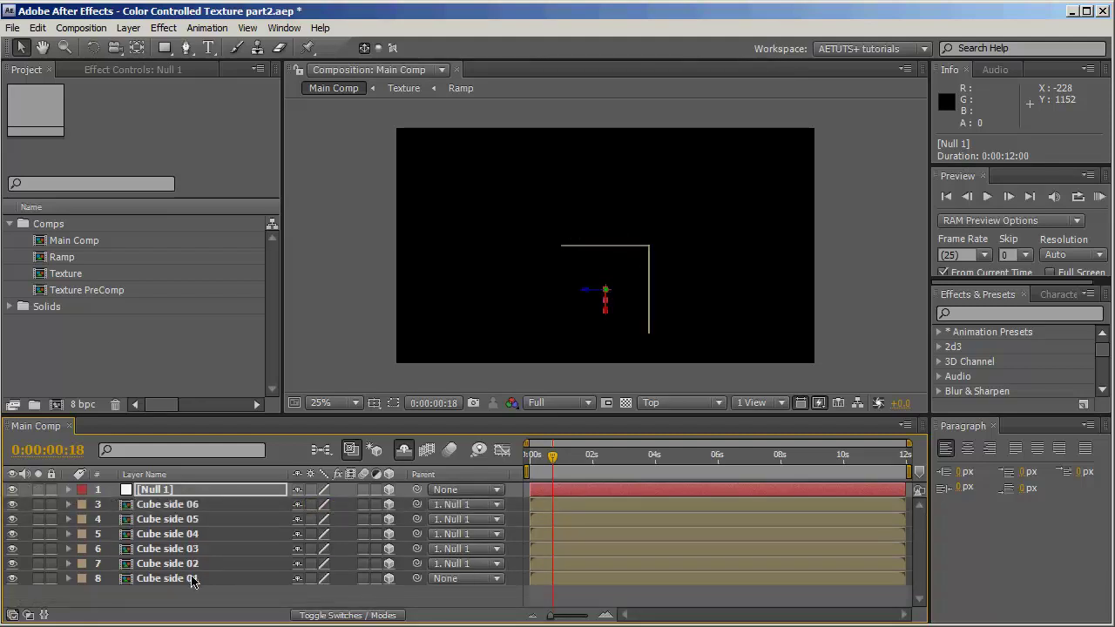
pyautogui.click(455, 569)
pyautogui.click(462, 505)
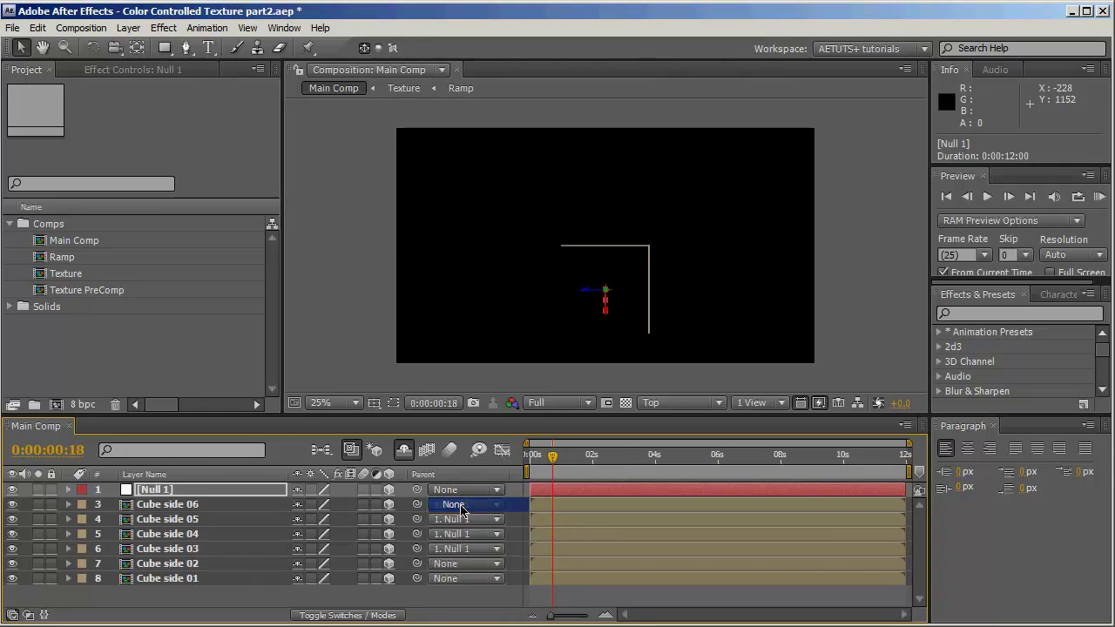
# Set the null object's Y rotation to 180 degrees and the parent of Cube side 03 to None.
pyautogui.click(176, 490)
pyautogui.press('r')
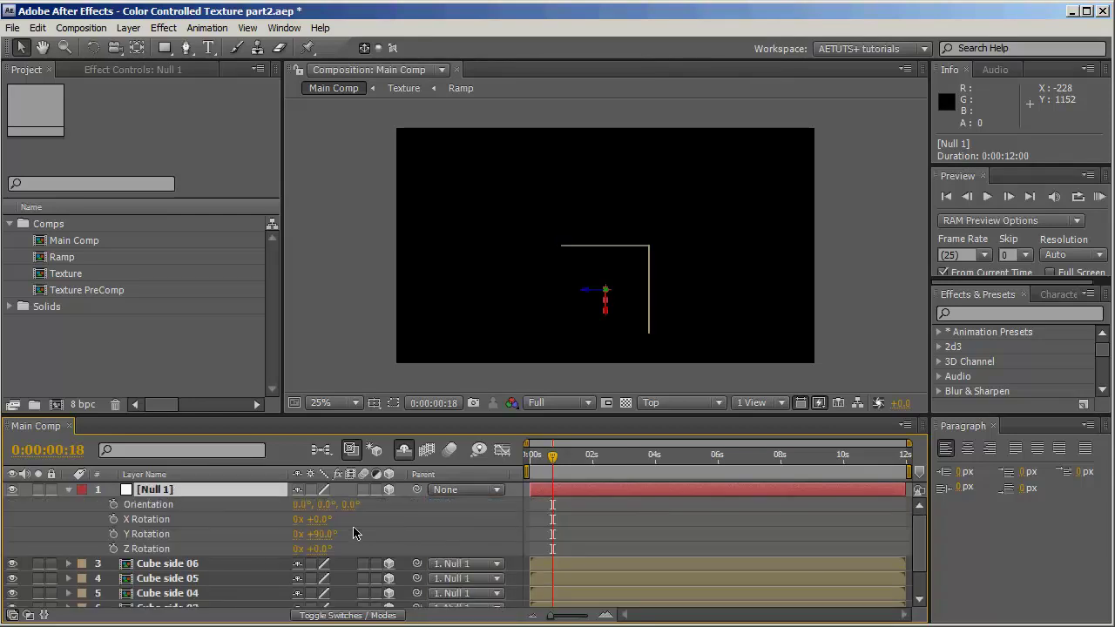
pyautogui.click(322, 534)
pyautogui.write('1')
pyautogui.press('Return')
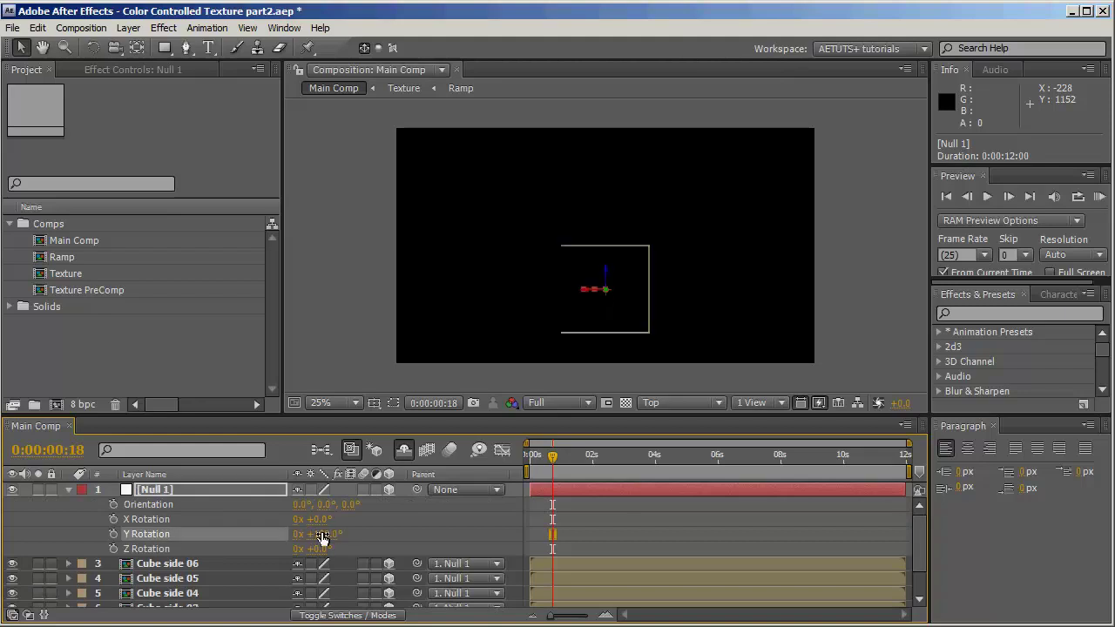
pyautogui.click(167, 607)
pyautogui.click(466, 569)
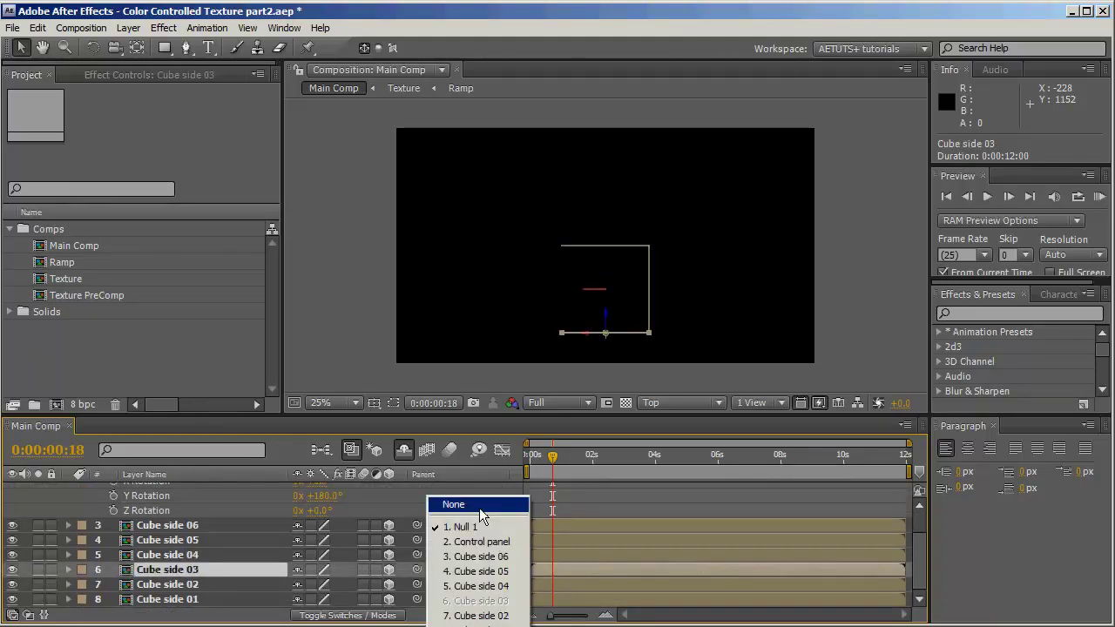
pyautogui.click(479, 505)
# Set the null object's Y rotation to 270 degrees and the parent of Cube side 04 to None.
pyautogui.scroll(1, 205, 560)
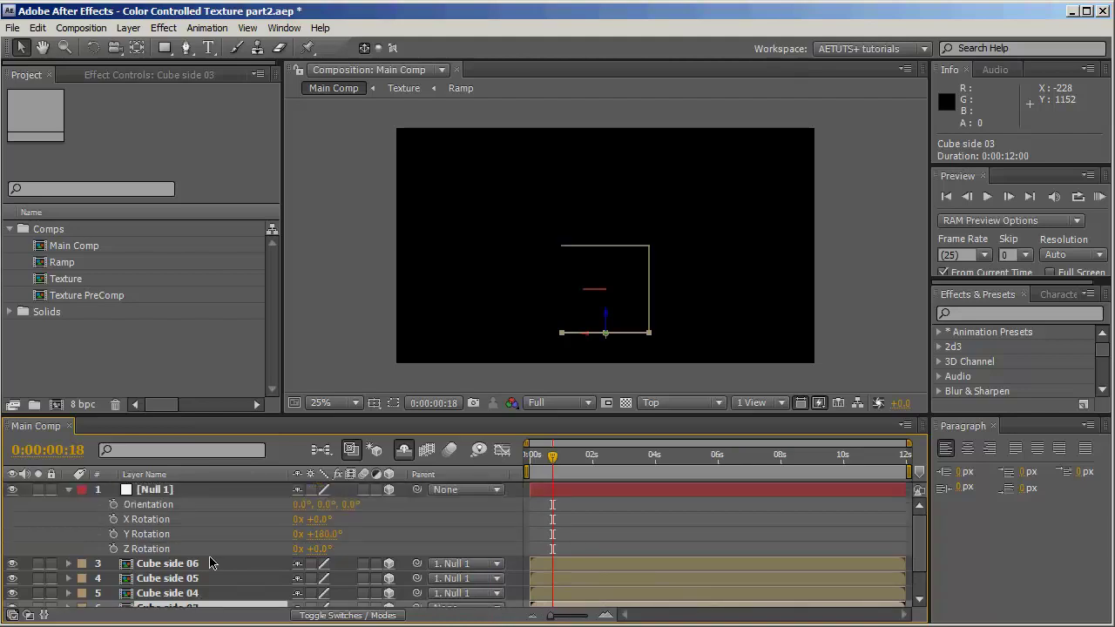
pyautogui.click(340, 533)
pyautogui.write('230')
pyautogui.press('Return')
pyautogui.click(318, 533)
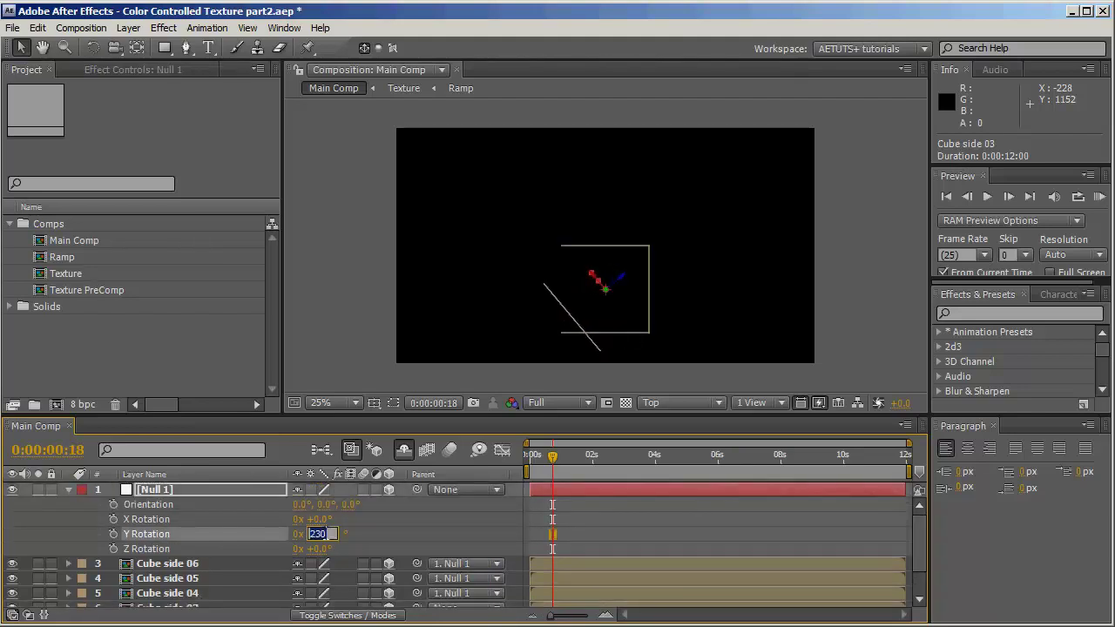
pyautogui.write('270')
pyautogui.press('Return')
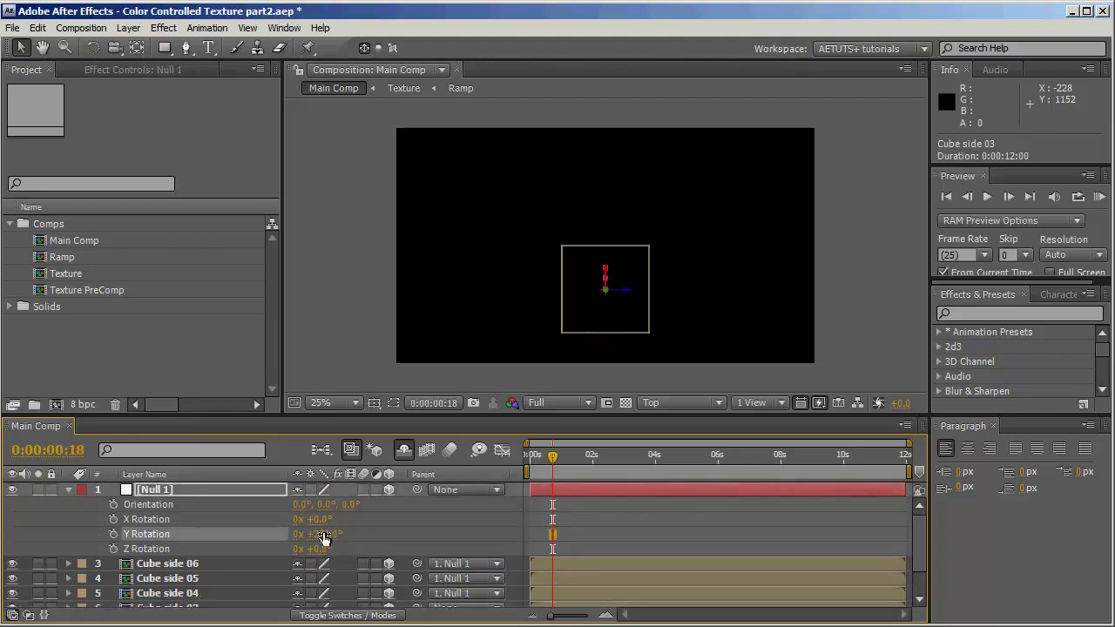
pyautogui.scroll(-1, 253, 596)
pyautogui.click(170, 555)
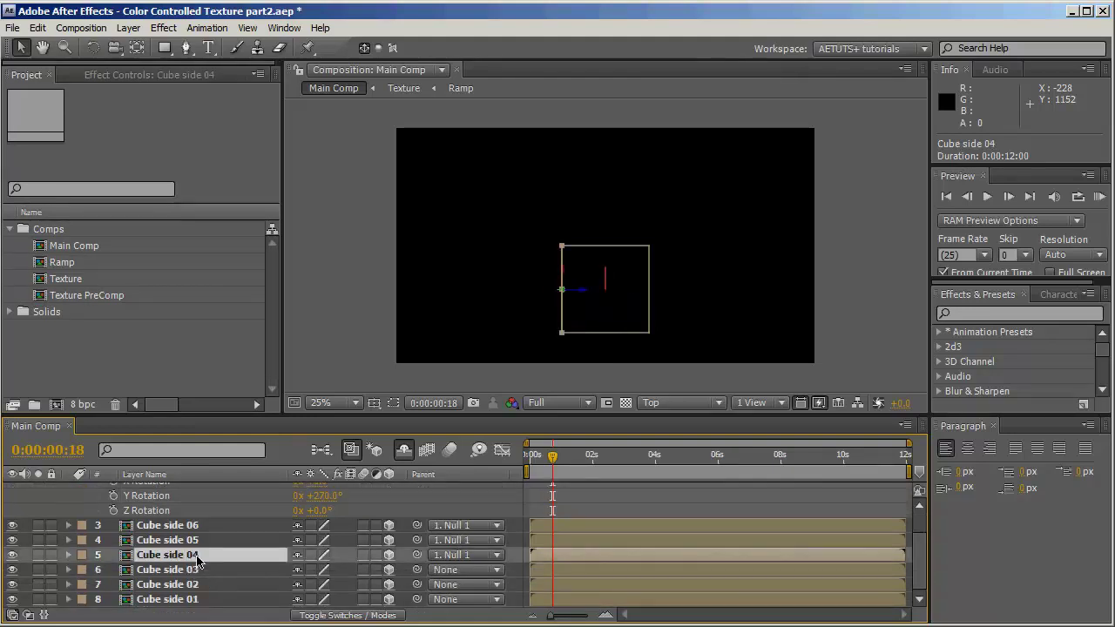
pyautogui.click(466, 555)
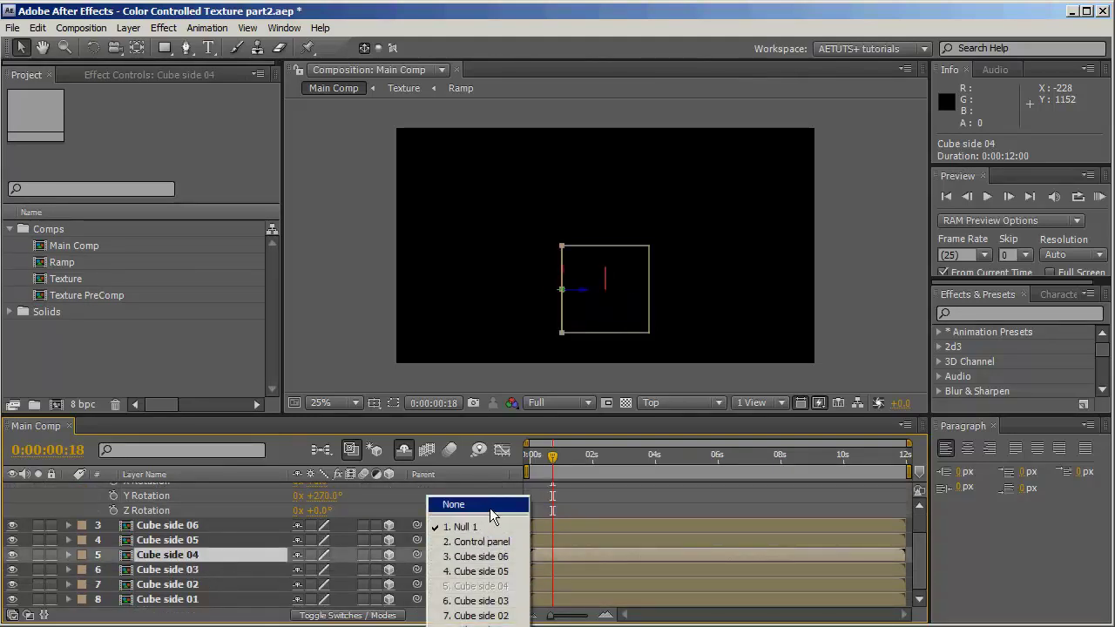
pyautogui.click(492, 507)
# Check the four placed sides in the Active Camera view and from an orbited Custom View 1.
pyautogui.click(701, 401)
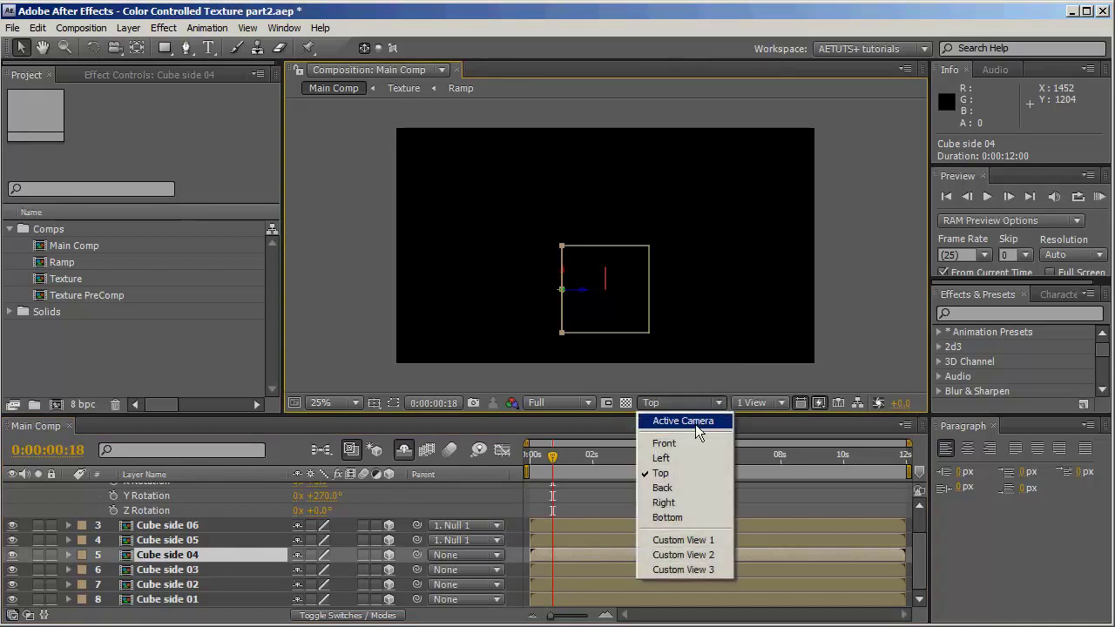
pyautogui.click(696, 425)
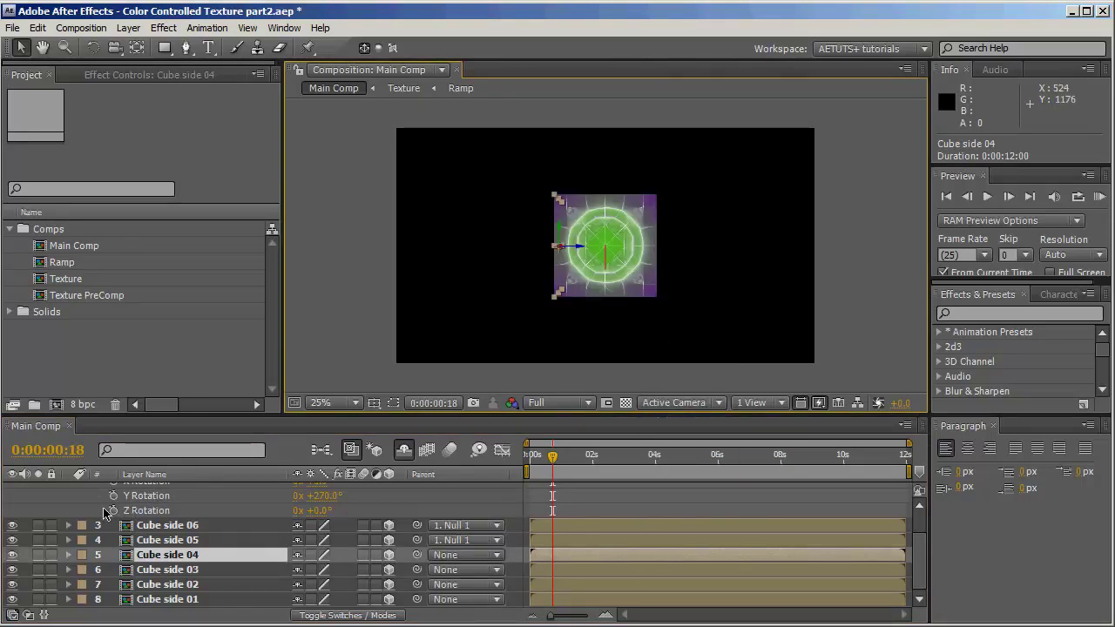
pyautogui.click(692, 401)
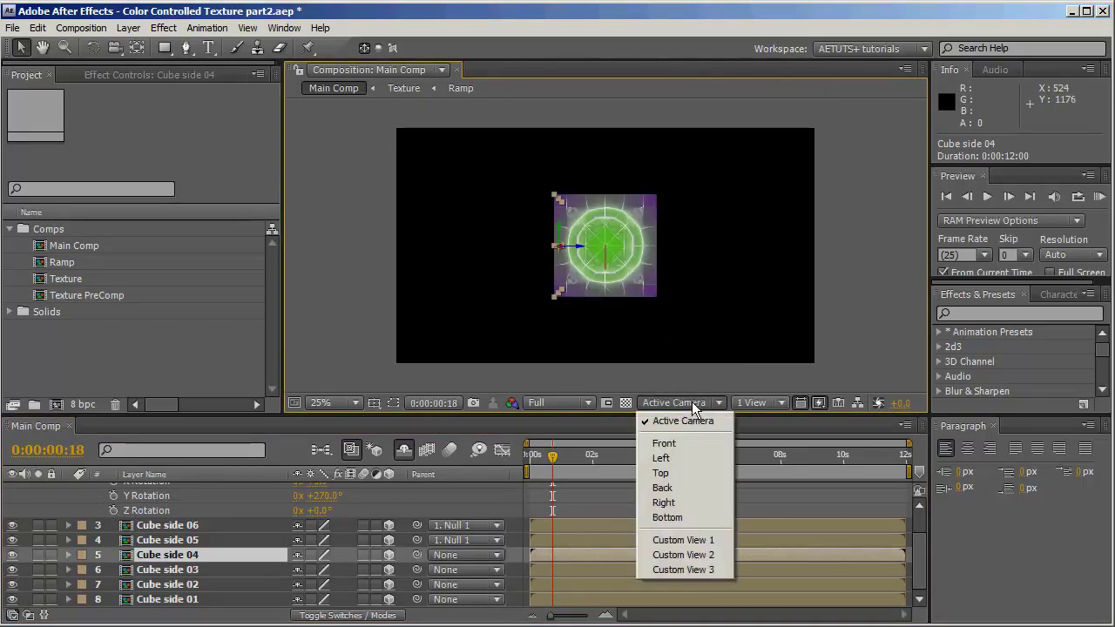
pyautogui.click(712, 542)
pyautogui.press('c')
pyautogui.moveTo(723, 271); pyautogui.dragTo(622, 232)
pyautogui.moveTo(683, 289)
pyautogui.mouseDown()
pyautogui.moveTo(680, 278)
pyautogui.moveTo(699, 275)
pyautogui.moveTo(681, 283)
pyautogui.mouseUp()
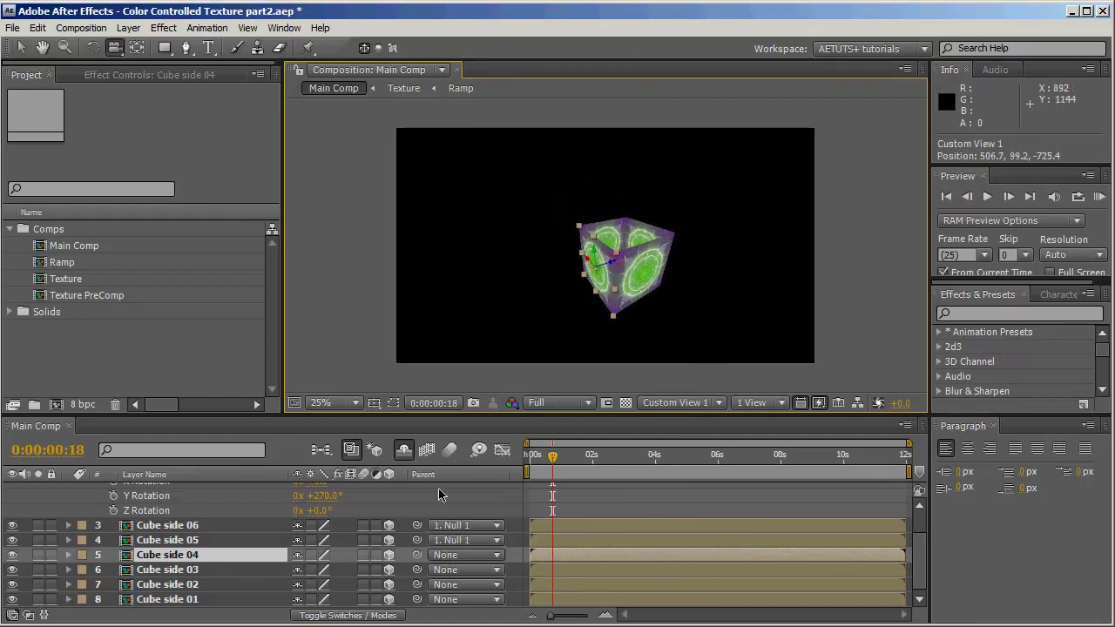
# Reset the null object's Y rotation to 0 degrees, and try a Z rotation and undo it.
pyautogui.scroll(3, 202, 541)
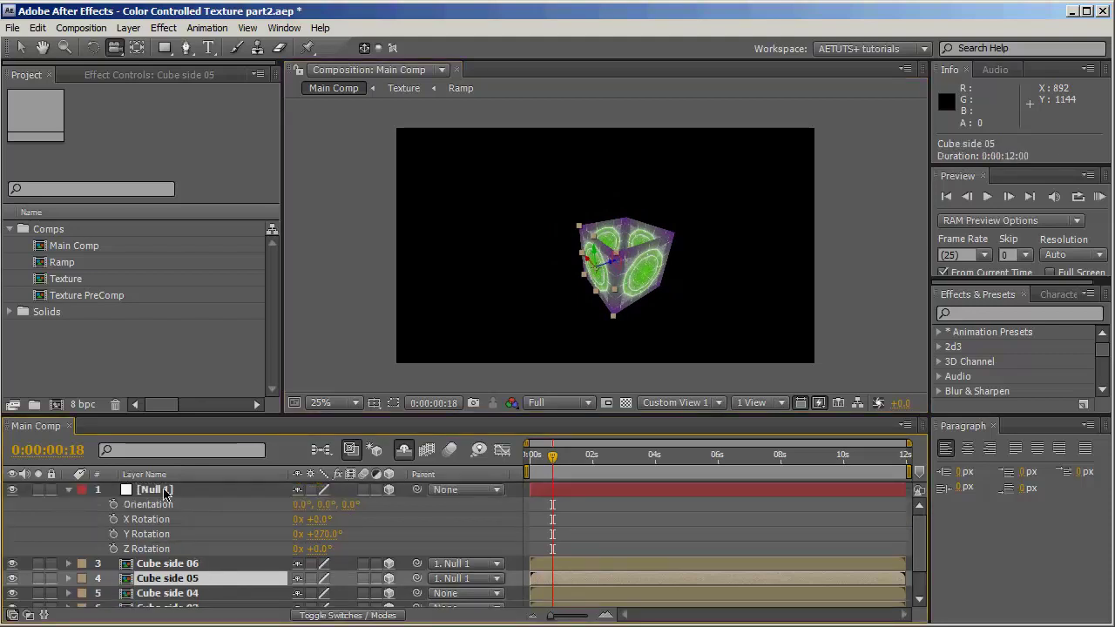
pyautogui.click(164, 491)
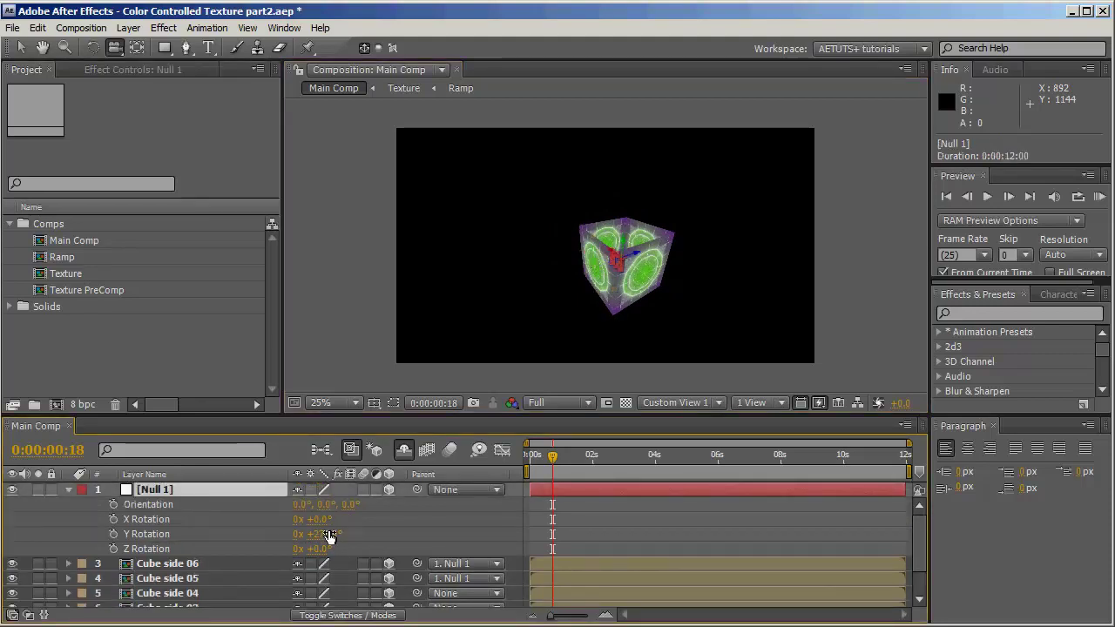
pyautogui.click(330, 536)
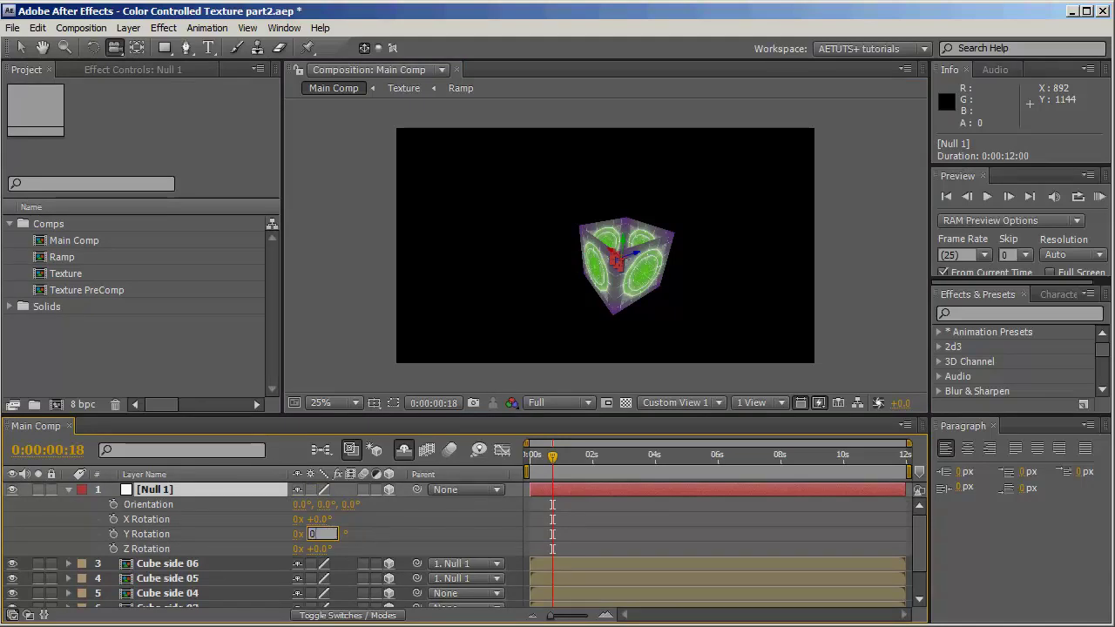
pyautogui.press('Return')
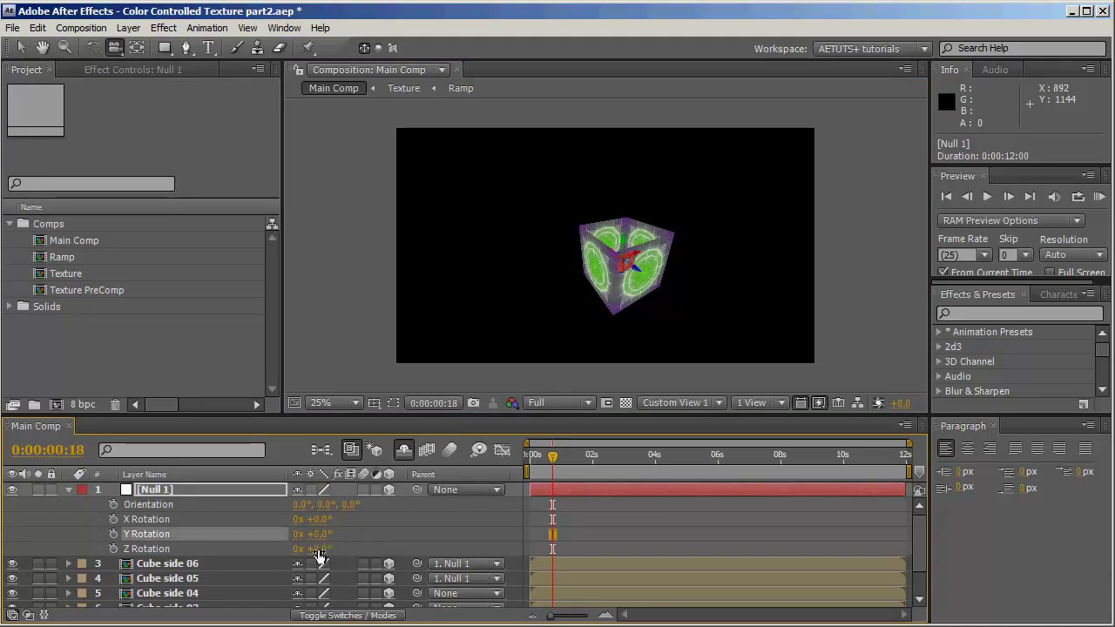
pyautogui.moveTo(318, 555); pyautogui.dragTo(328, 554)
pyautogui.hotkey('ctrl', 'z')
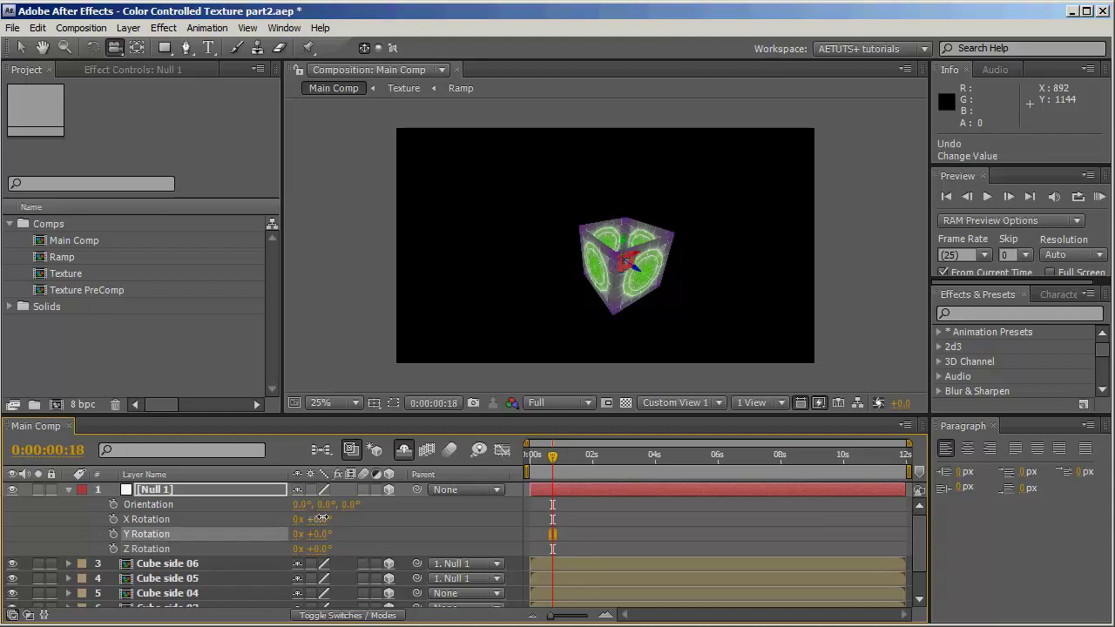
# Set the null object's X rotation to 90 degrees and the parent of Cube side 05 to None.
pyautogui.moveTo(322, 519); pyautogui.dragTo(331, 526)
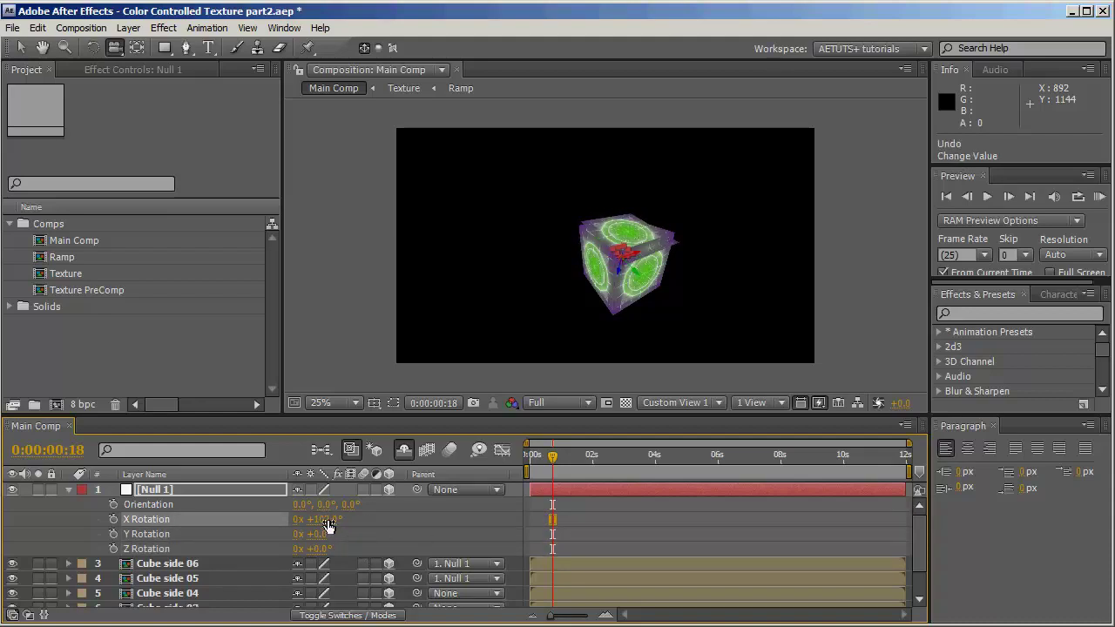
pyautogui.click(328, 522)
pyautogui.write('890')
pyautogui.press('Return')
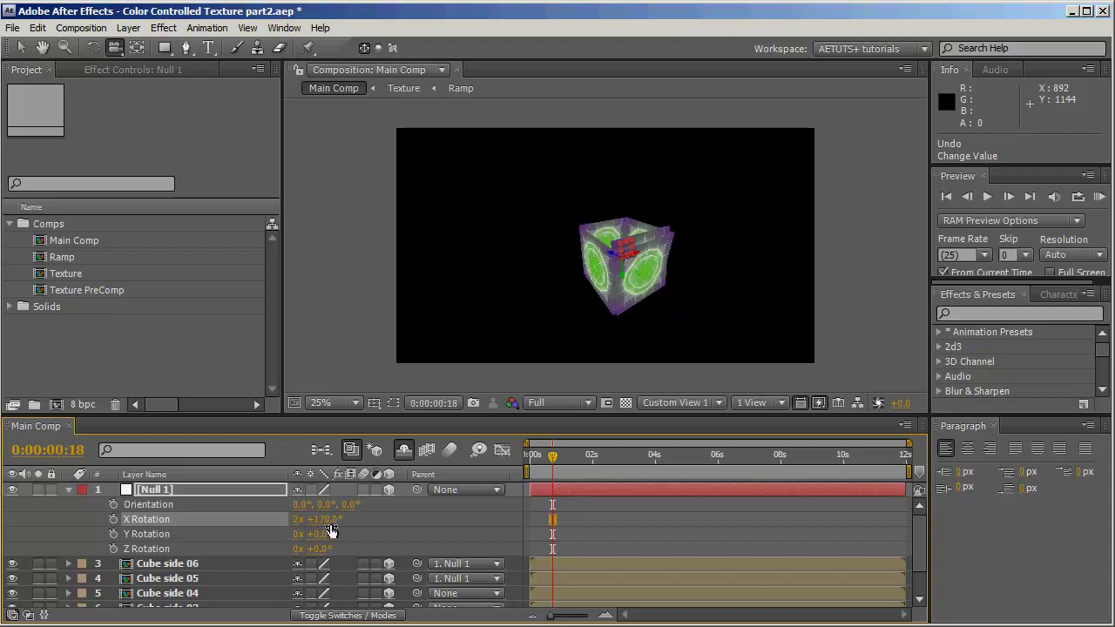
pyautogui.click(318, 522)
pyautogui.write('90')
pyautogui.press('Return')
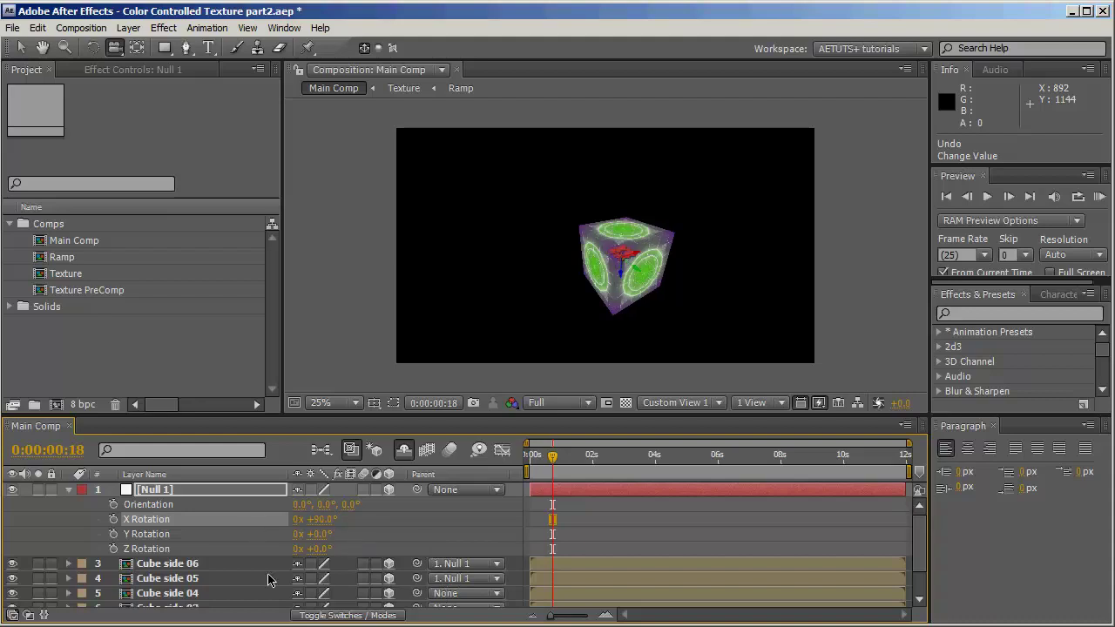
pyautogui.click(466, 578)
pyautogui.click(449, 502)
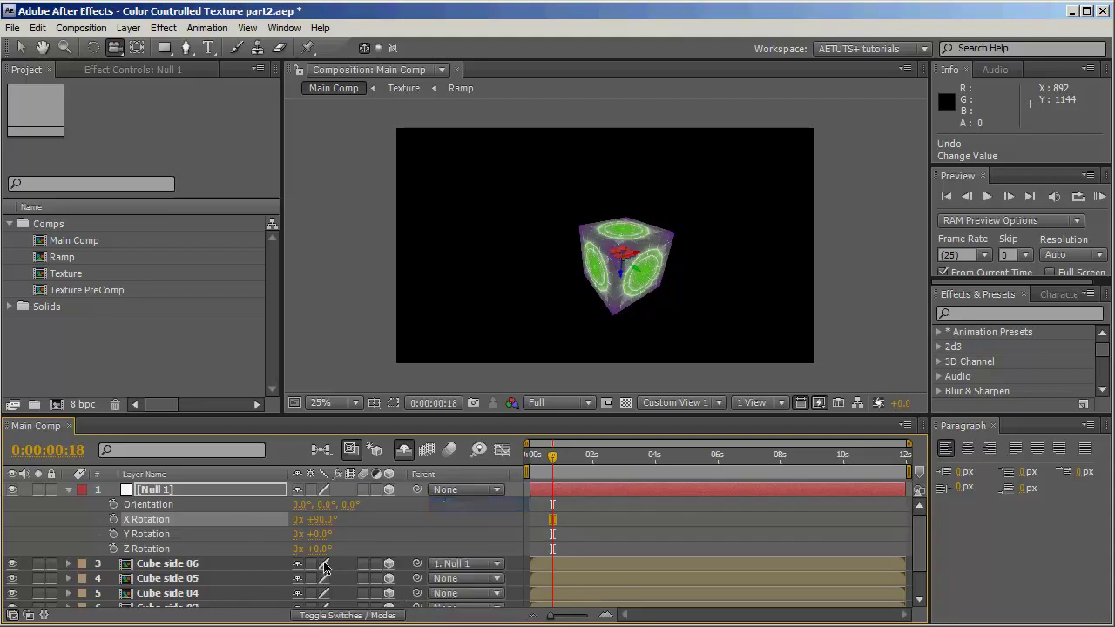
# Set the null object's X rotation to -90 degrees and the parent of Cube side 06 to None.
pyautogui.click(332, 520)
pyautogui.write('-')
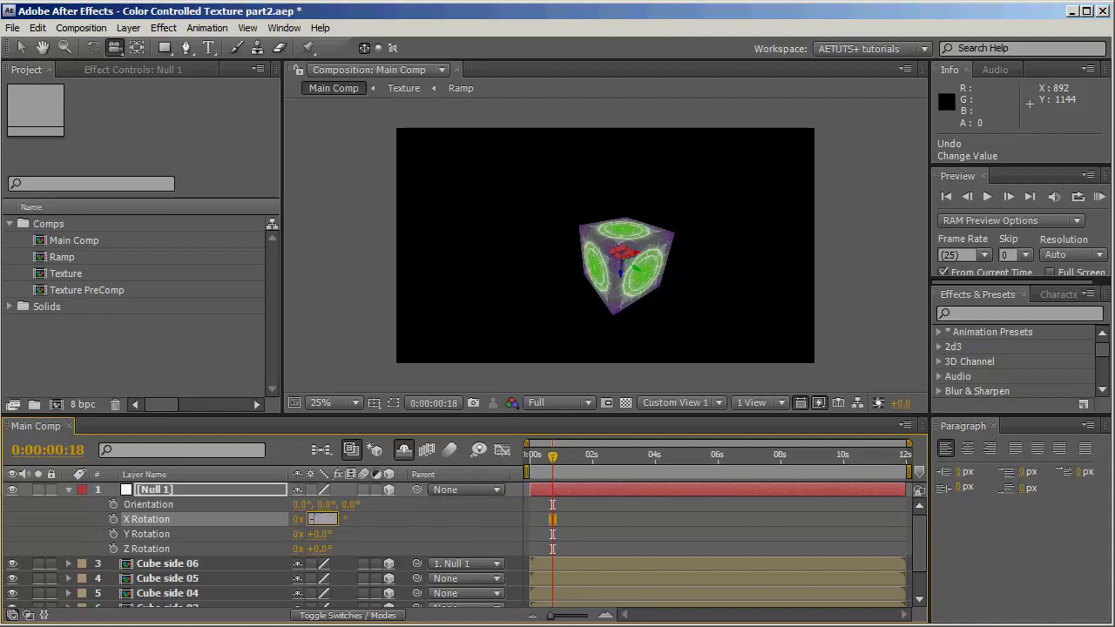
pyautogui.write('90')
pyautogui.press('Return')
pyautogui.click(470, 489)
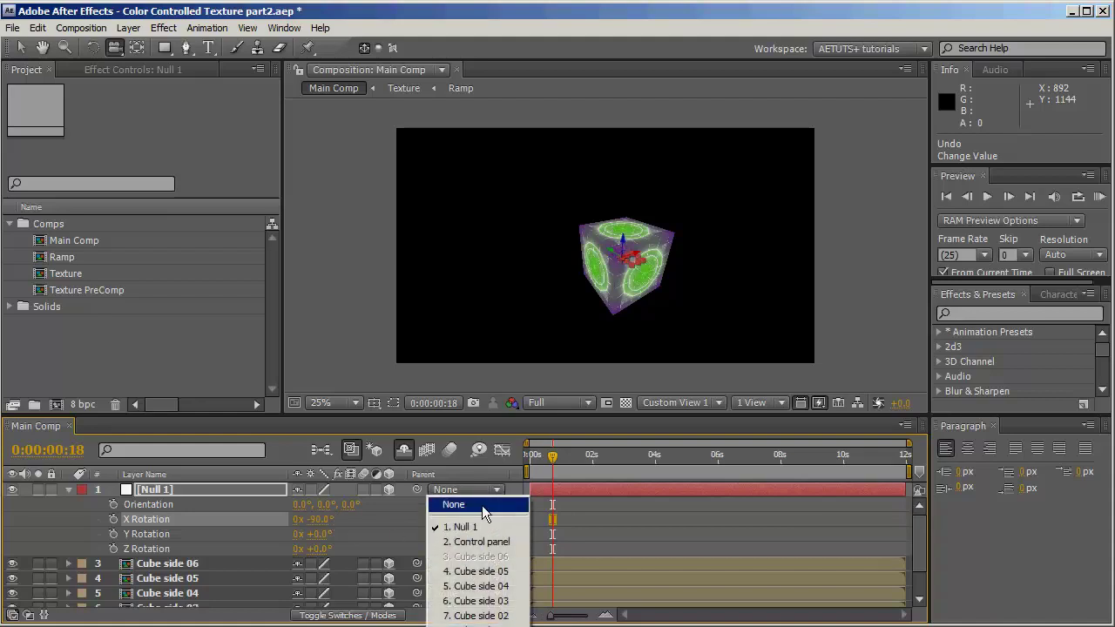
pyautogui.click(482, 505)
# Delete the null object from the Main Comp and inspect the finished cube from different angles.
pyautogui.moveTo(639, 272); pyautogui.dragTo(614, 309)
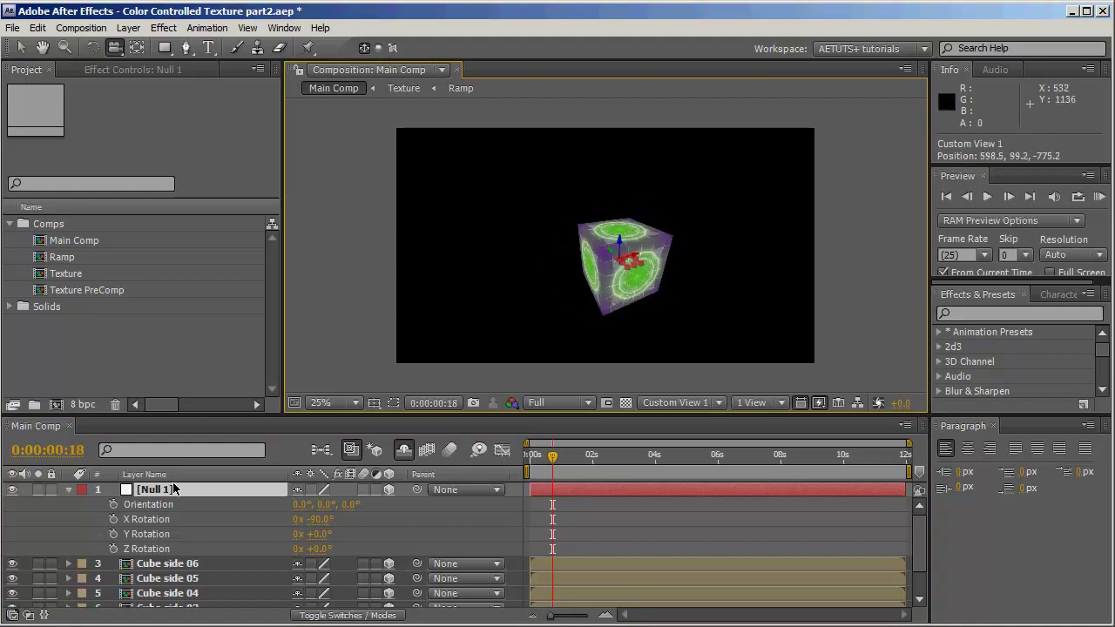
pyautogui.click(175, 491)
pyautogui.press('Delete')
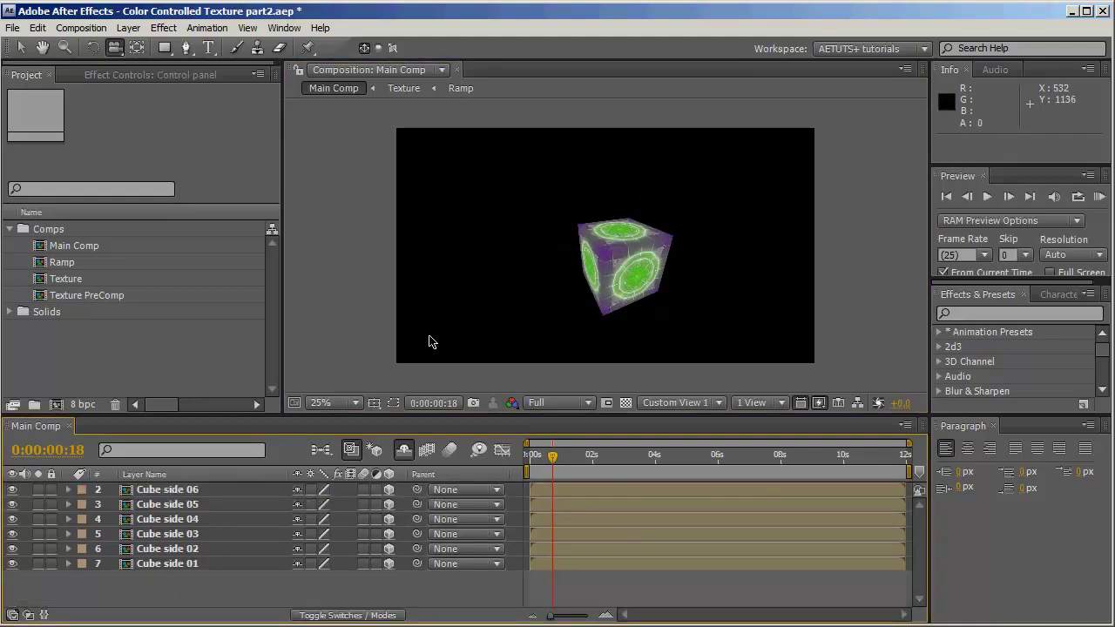
pyautogui.moveTo(601, 288)
pyautogui.mouseDown()
pyautogui.moveTo(609, 273)
pyautogui.moveTo(612, 289)
pyautogui.mouseUp()
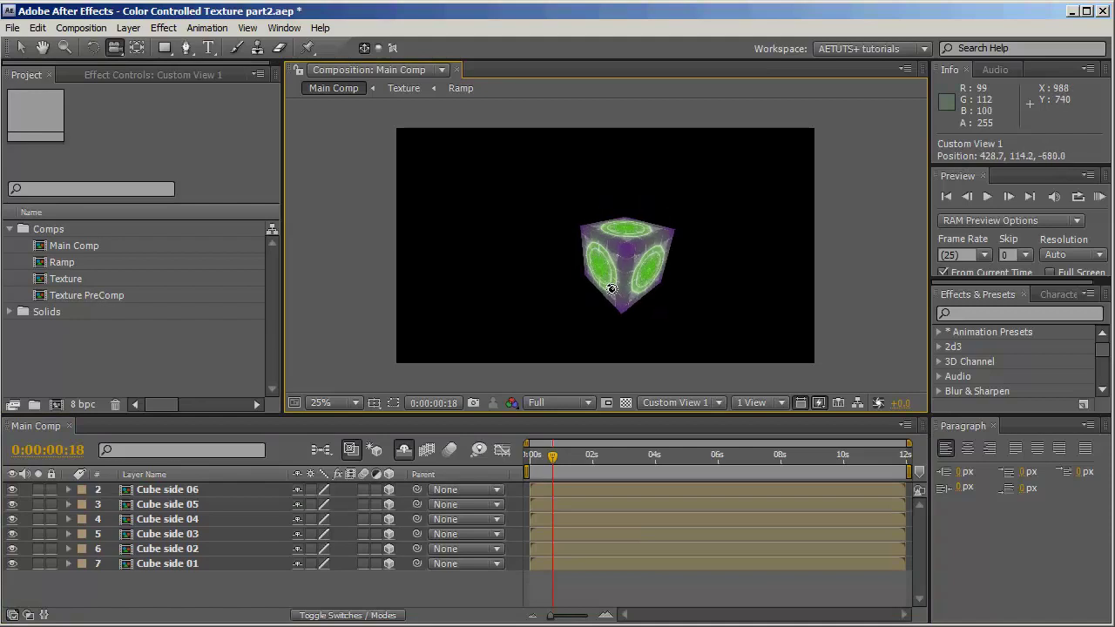
# Set the blending mode of all six cube side layers to Alpha Add.
pyautogui.click(370, 617)
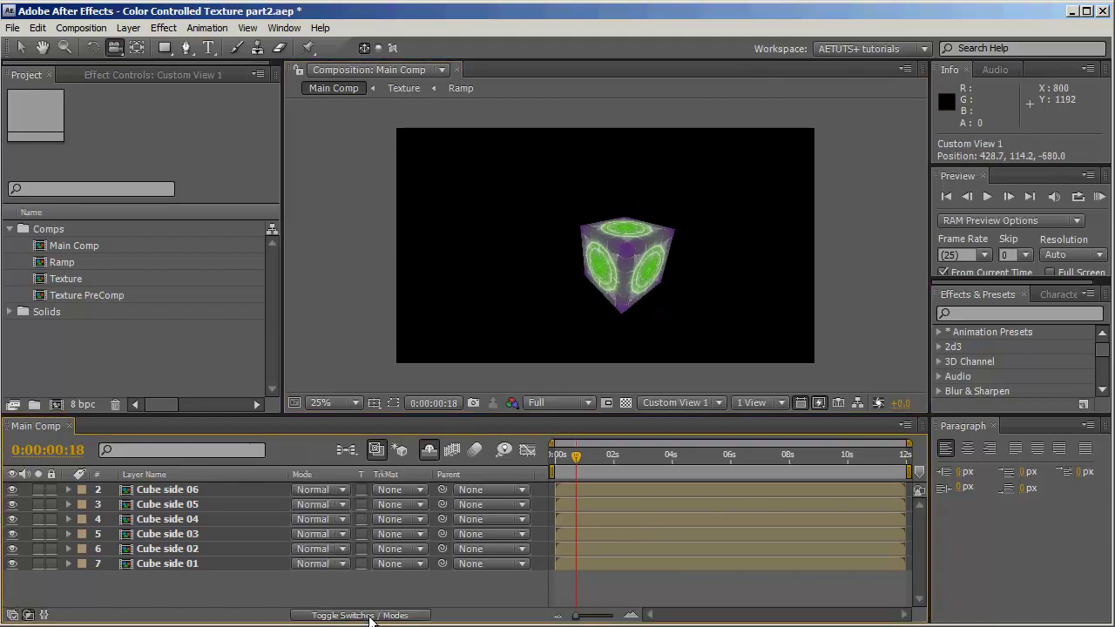
pyautogui.click(211, 490)
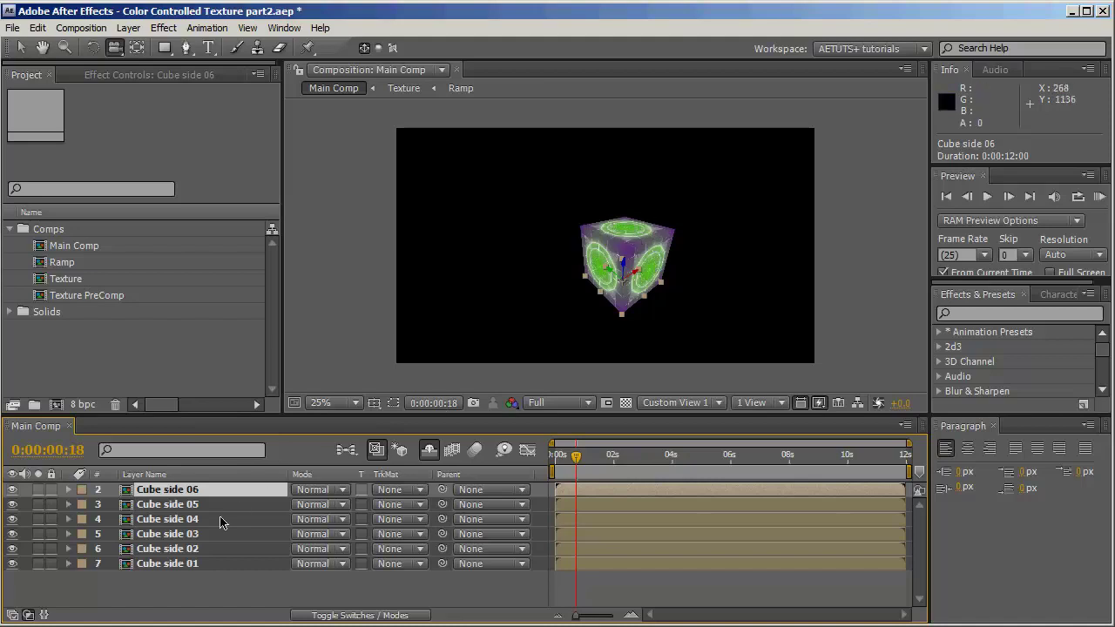
pyautogui.keyDown('shift'); pyautogui.click(192, 566); pyautogui.keyUp('shift')
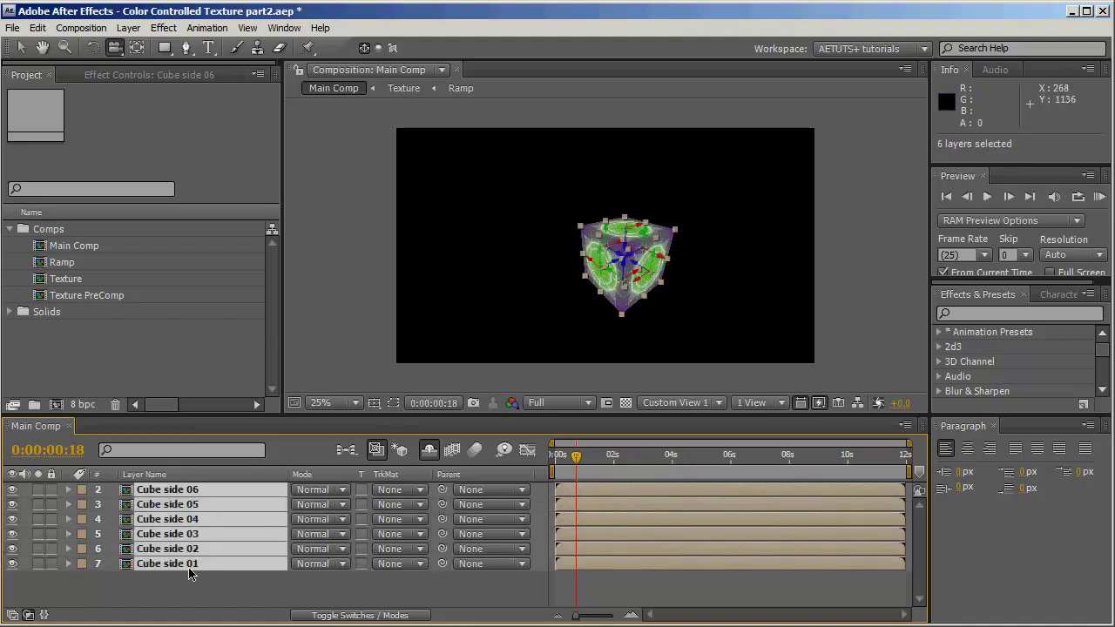
pyautogui.click(338, 549)
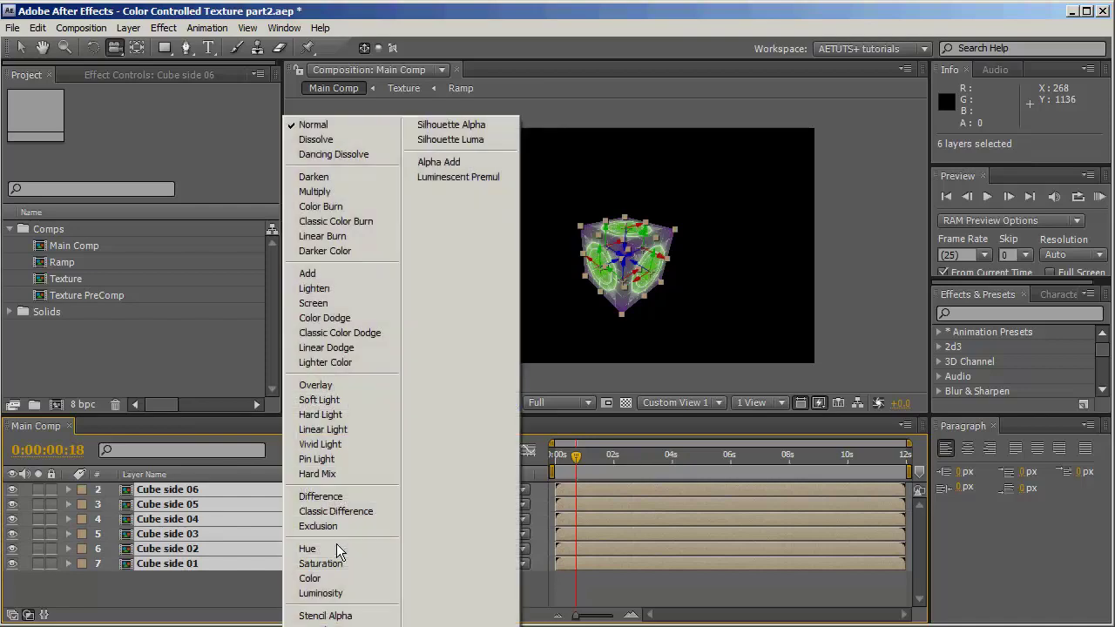
pyautogui.click(476, 166)
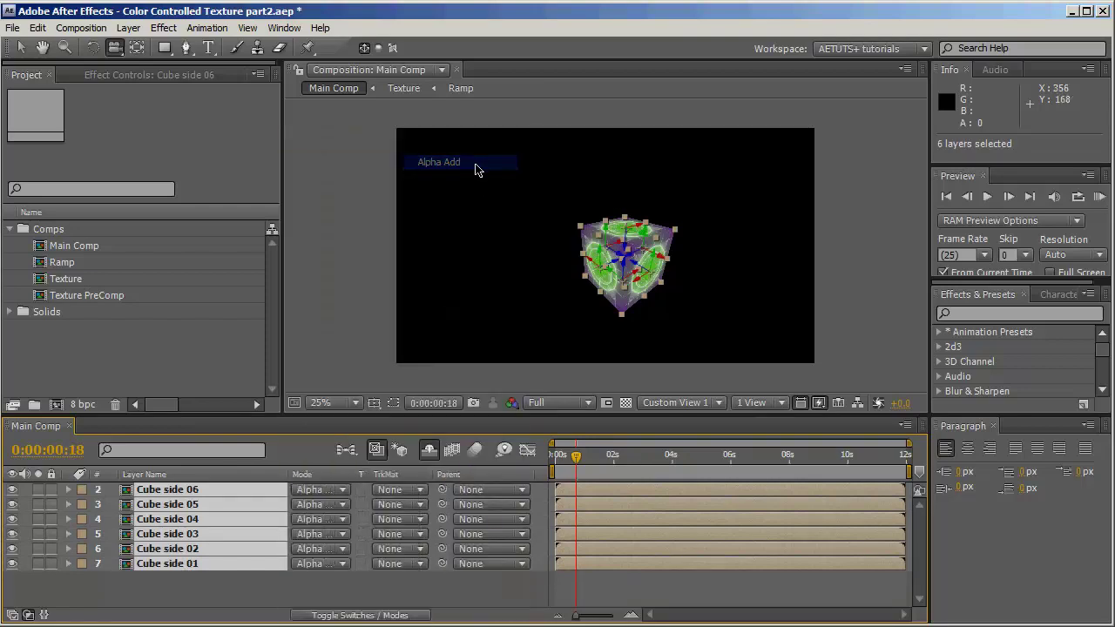
# Return the current time to 0:00:00:00 and switch the Main Comp's 3D view to Active Camera.
pyautogui.press('v')
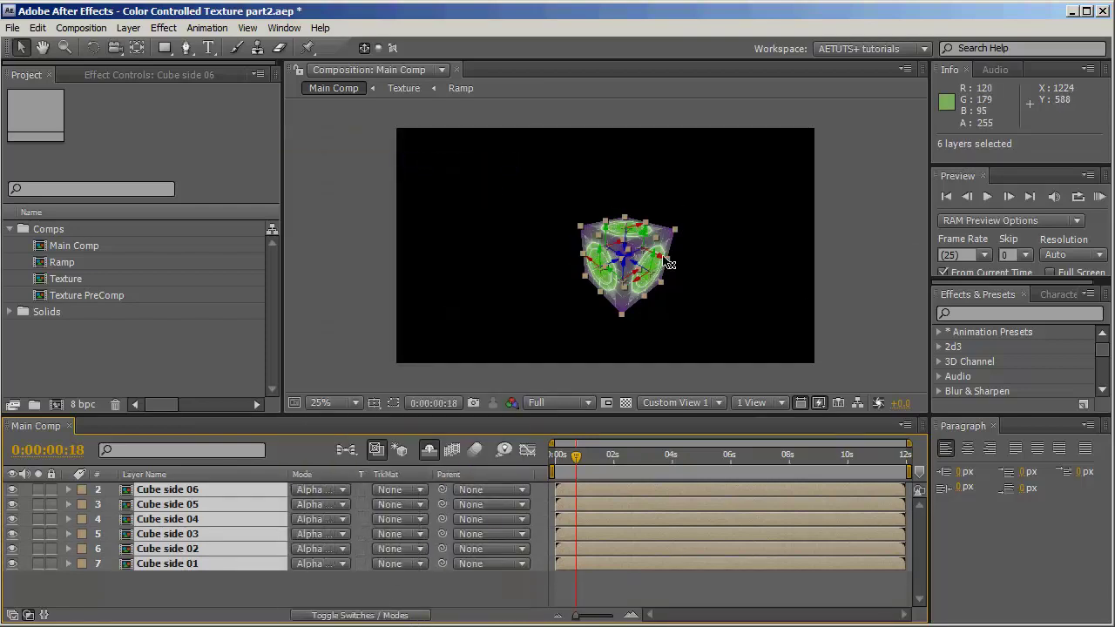
pyautogui.click(333, 590)
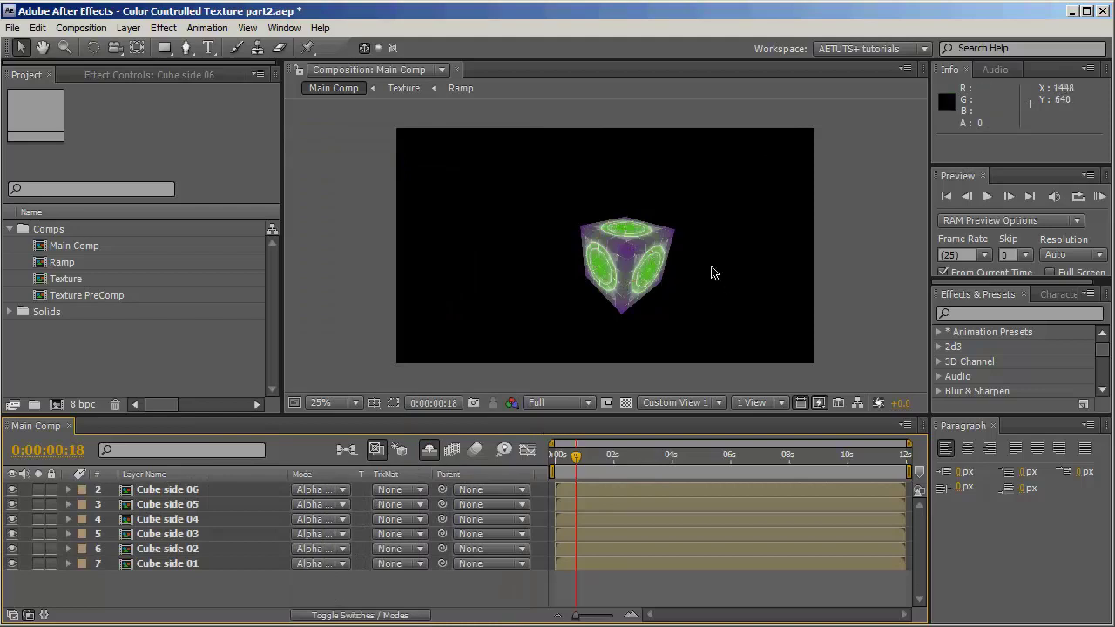
pyautogui.press('.')
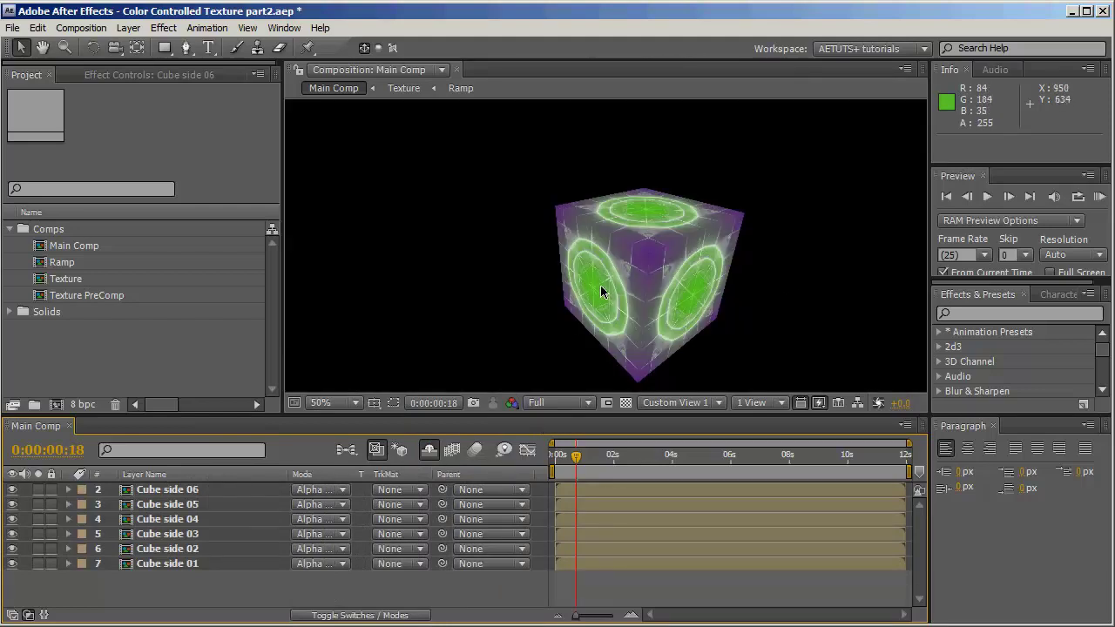
pyautogui.press(',')
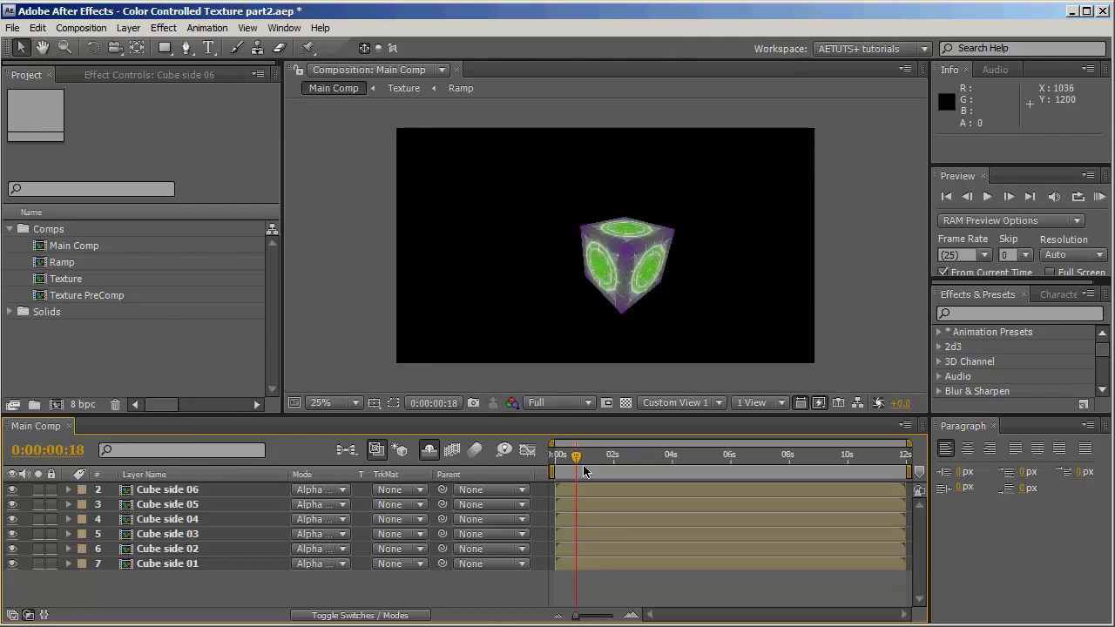
pyautogui.moveTo(578, 455); pyautogui.dragTo(501, 470)
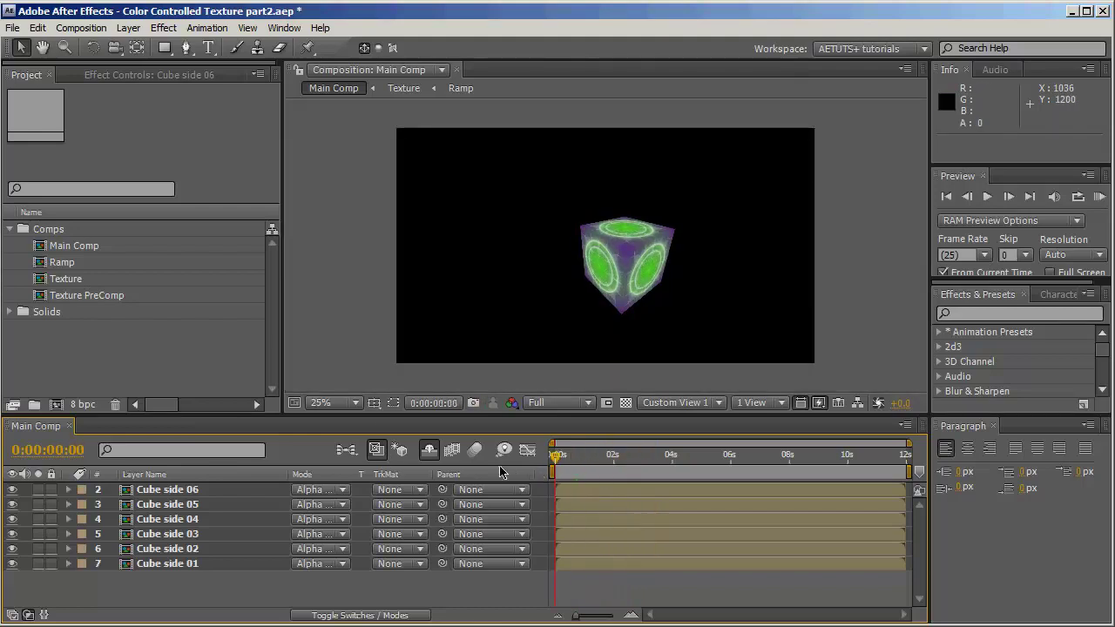
pyautogui.click(701, 403)
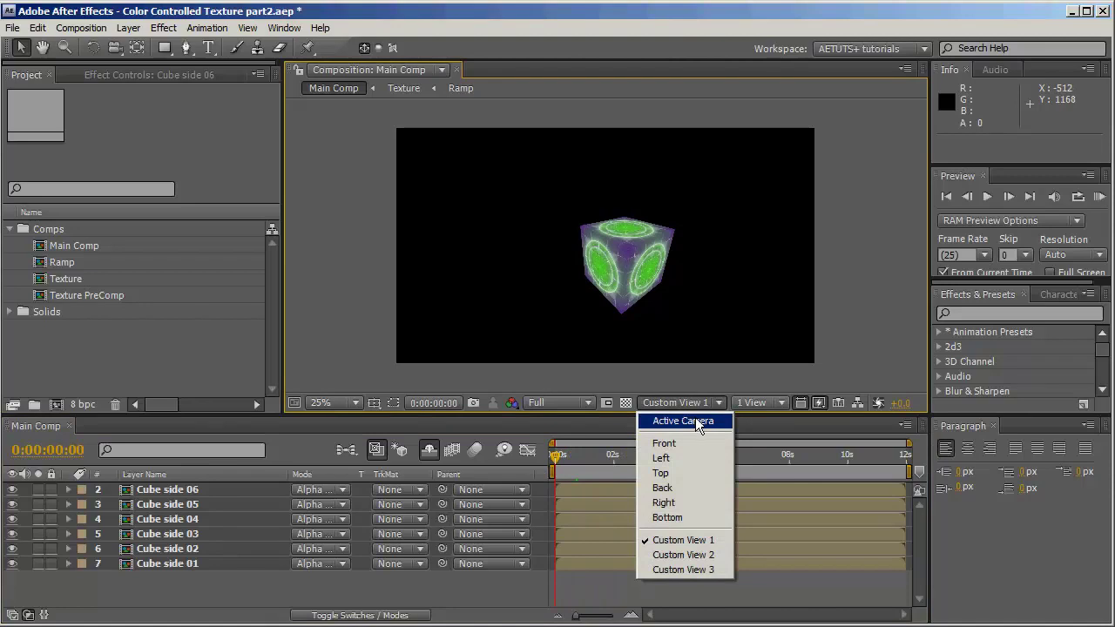
pyautogui.click(688, 422)
# Pre-compose the six cube side layers into a new composition named Cube, moving all attributes into it.
pyautogui.moveTo(142, 601); pyautogui.dragTo(174, 489)
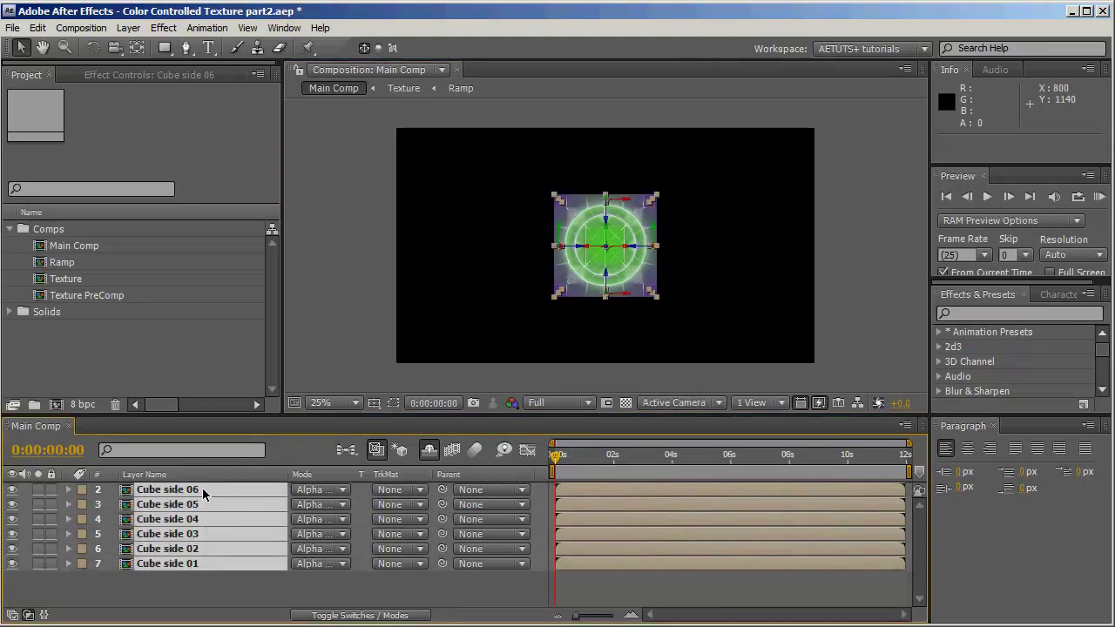
pyautogui.hotkey('ctrl', 'shift', 'c')
pyautogui.click(572, 412)
pyautogui.moveTo(162, 594); pyautogui.dragTo(187, 484)
pyautogui.hotkey('ctrl', 'shift', 'c')
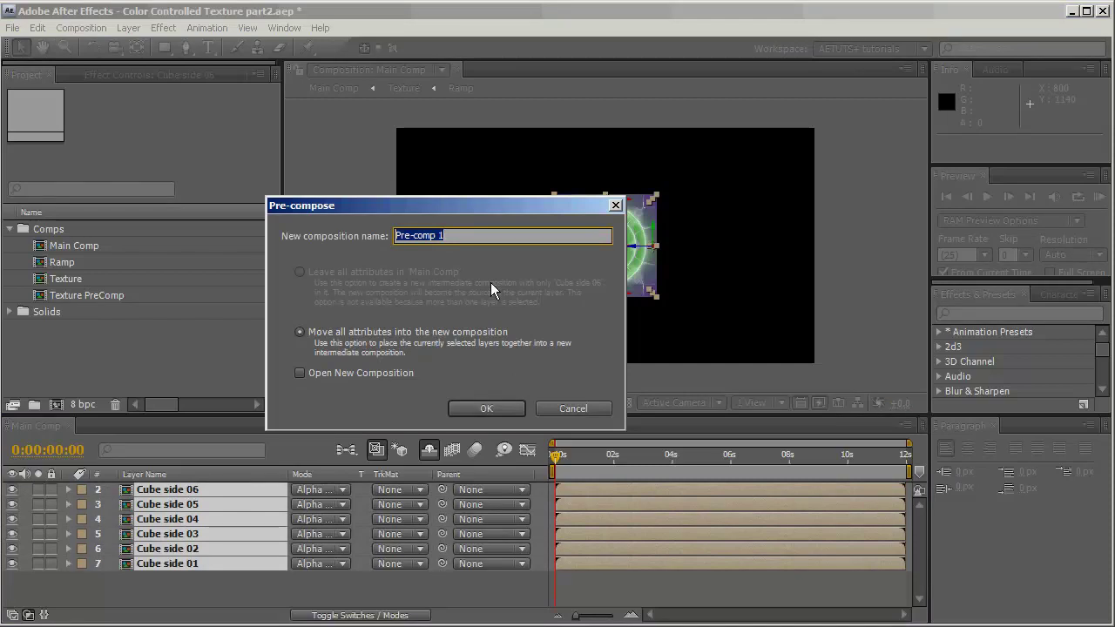
pyautogui.write('Cube')
pyautogui.press('Return')
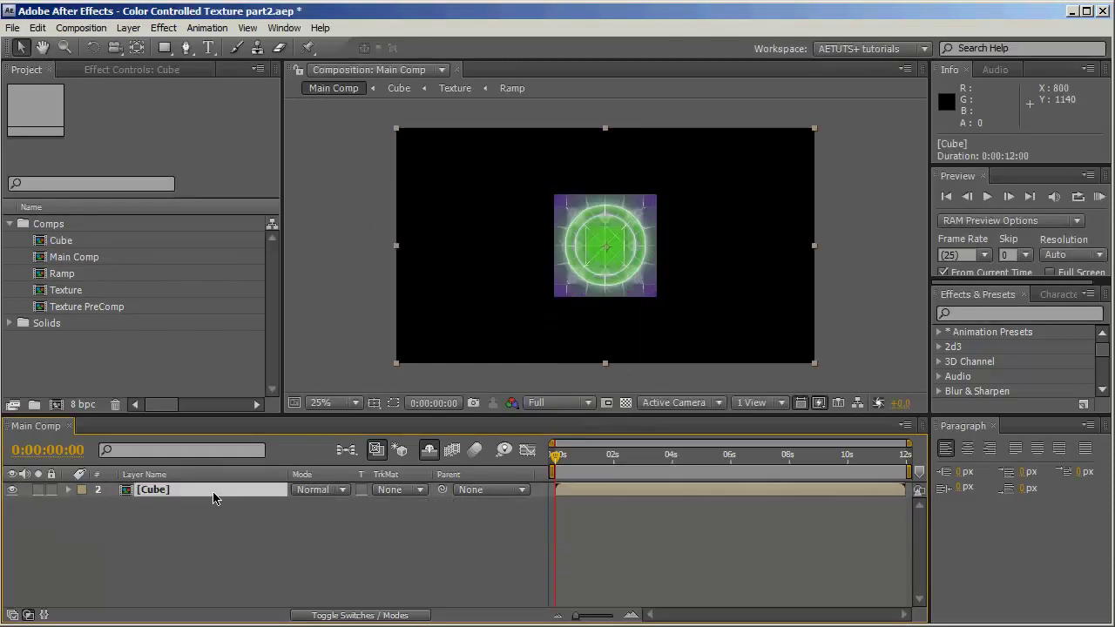
# Rename the pre-composed Cube layer in the Main Comp as Cube 01.
pyautogui.press('Return')
pyautogui.write('1')
pyautogui.press('Return')
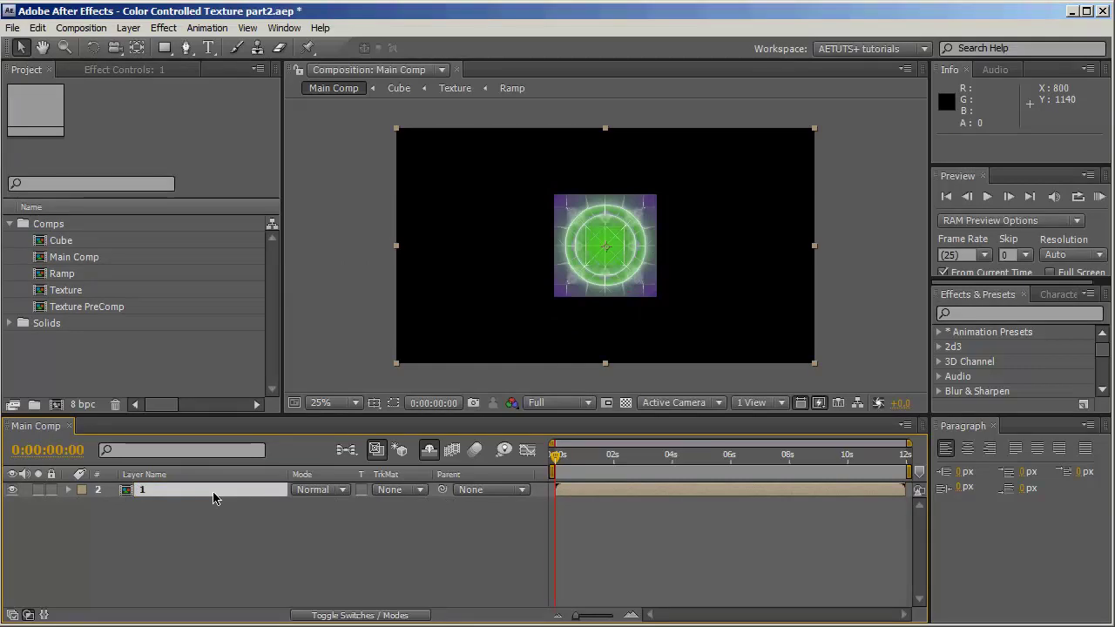
pyautogui.hotkey('ctrl', 'z')
pyautogui.press('Return')
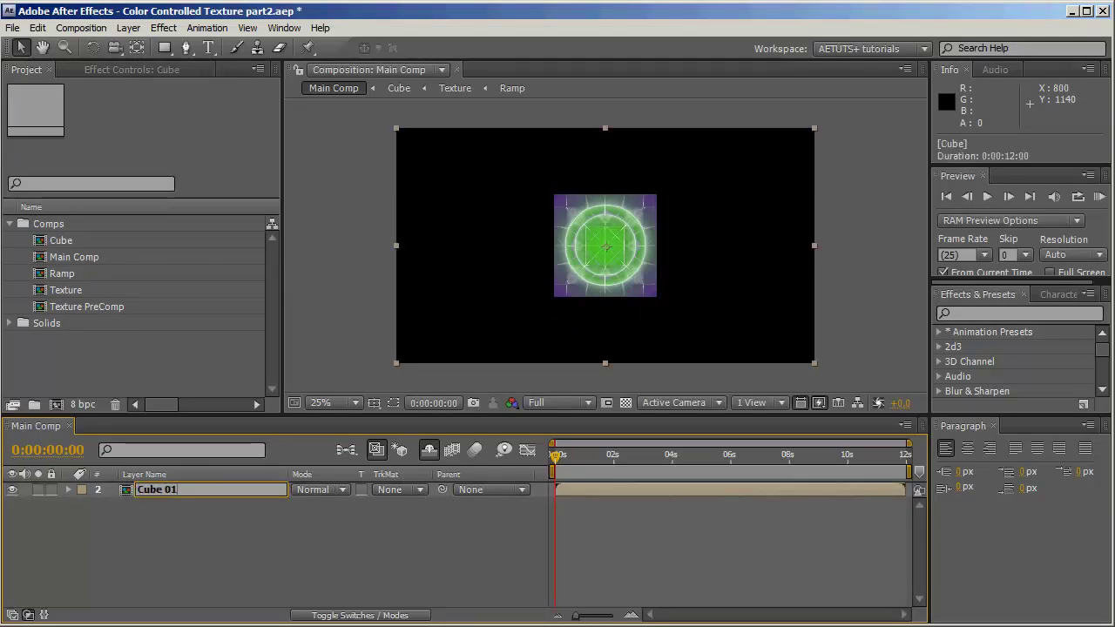
pyautogui.write('01')
pyautogui.press('Return')
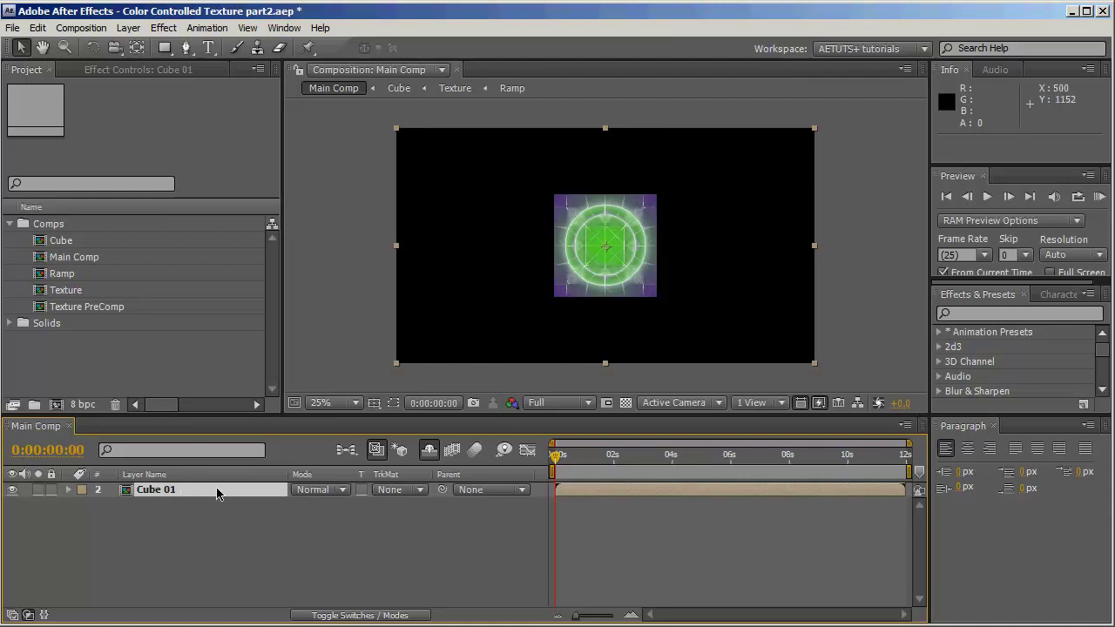
# Enable Collapse Transformations and make Cube 01 a 3D layer.
pyautogui.click(384, 614)
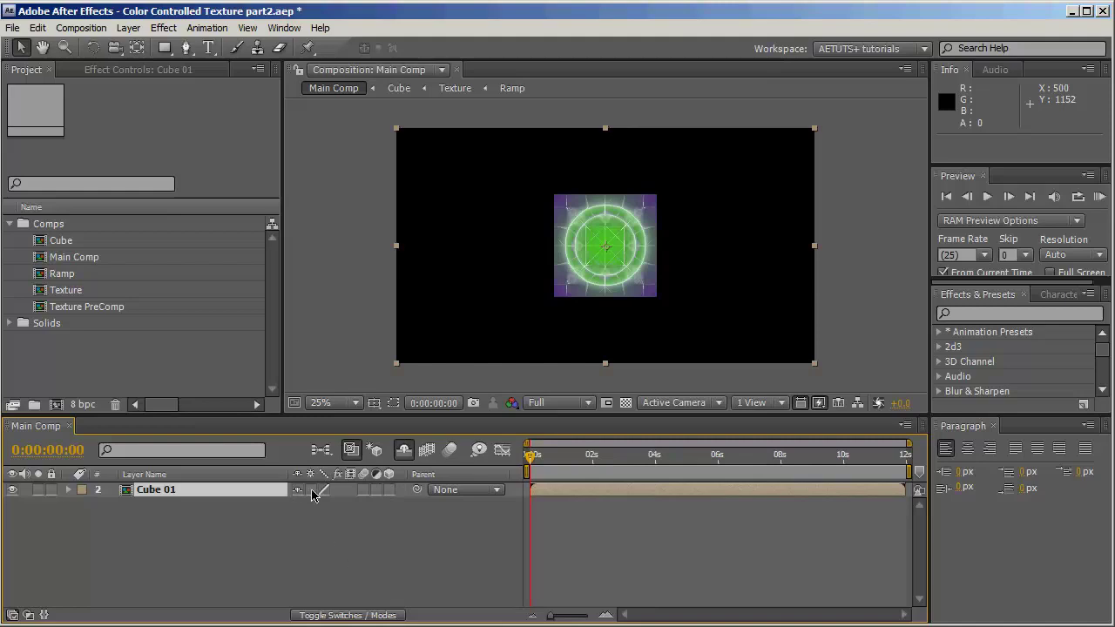
pyautogui.click(311, 490)
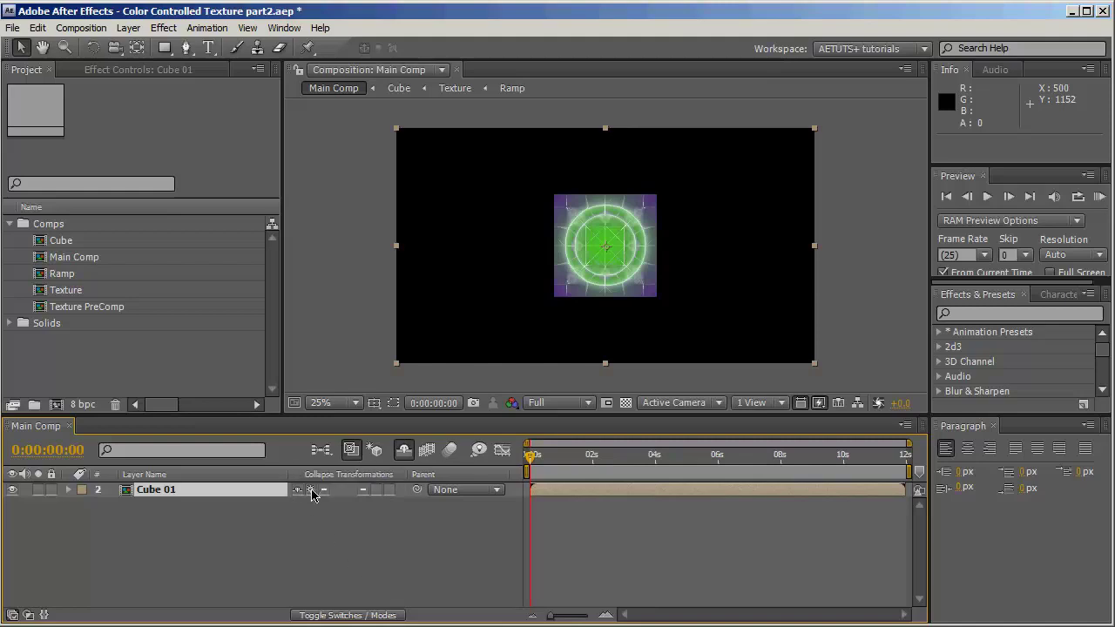
pyautogui.click(388, 490)
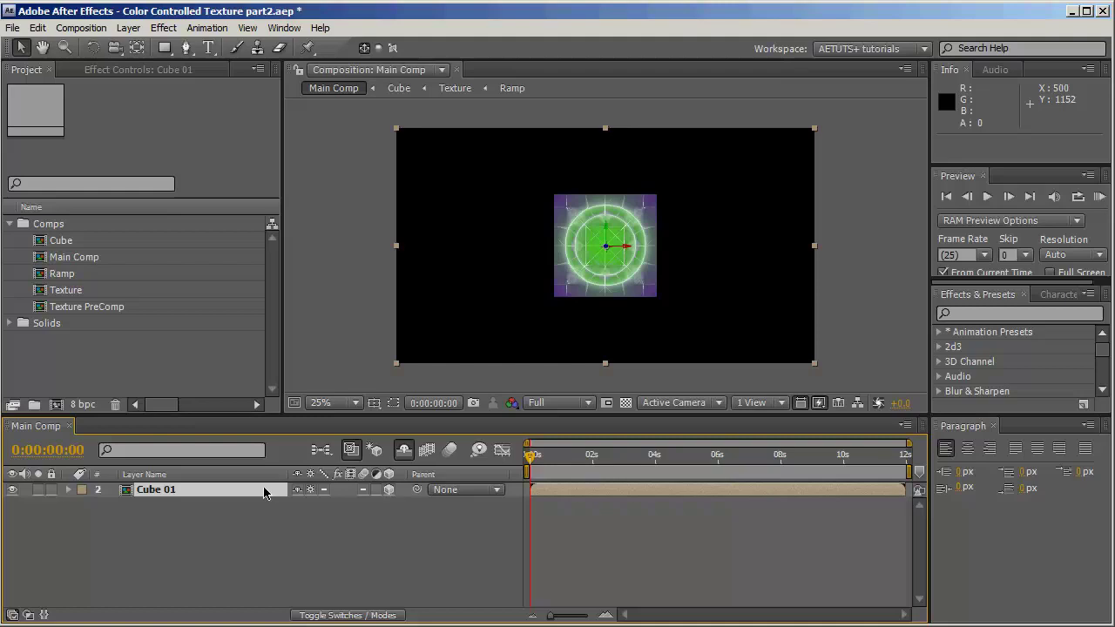
# Examine Cube 01 and the placement of its anchor point from several angles in Custom View 1.
pyautogui.click(704, 402)
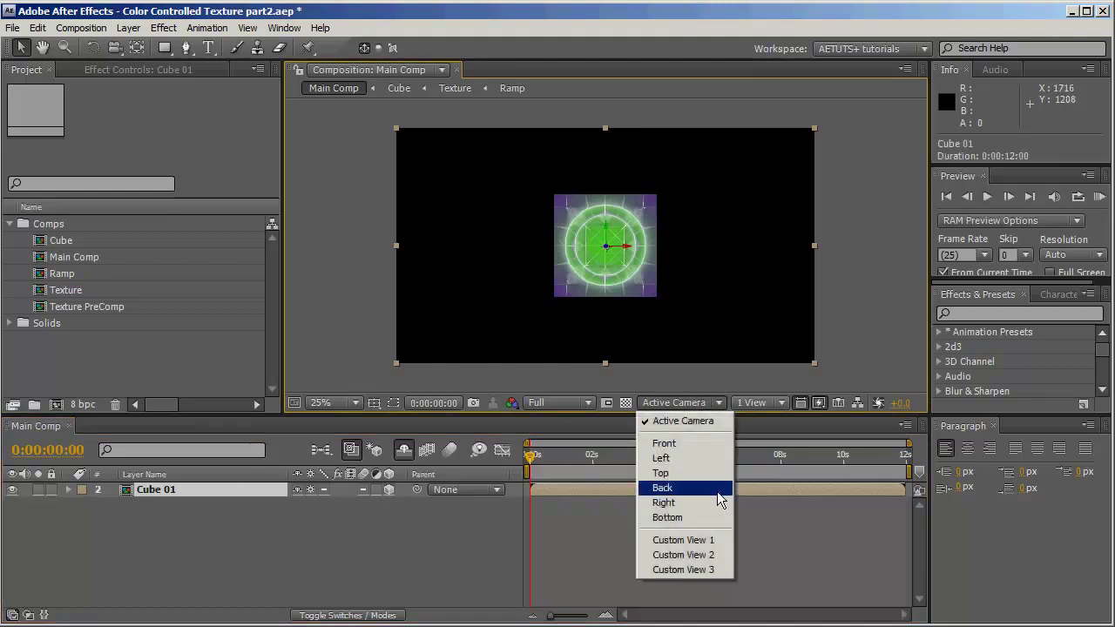
pyautogui.click(697, 540)
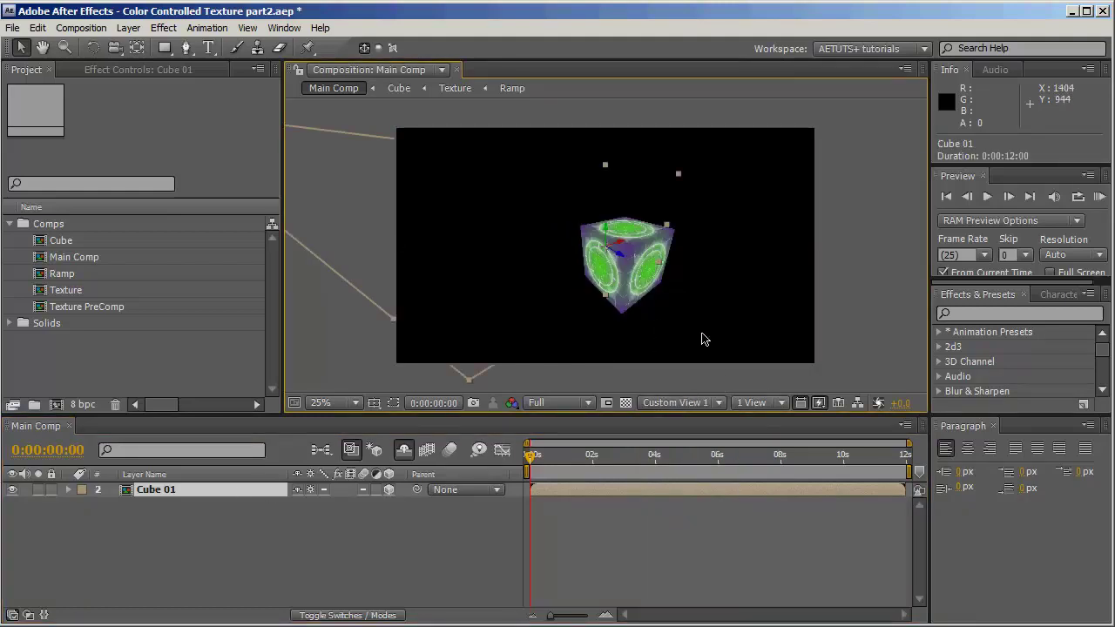
pyautogui.press('c')
pyautogui.moveTo(589, 303); pyautogui.dragTo(574, 261)
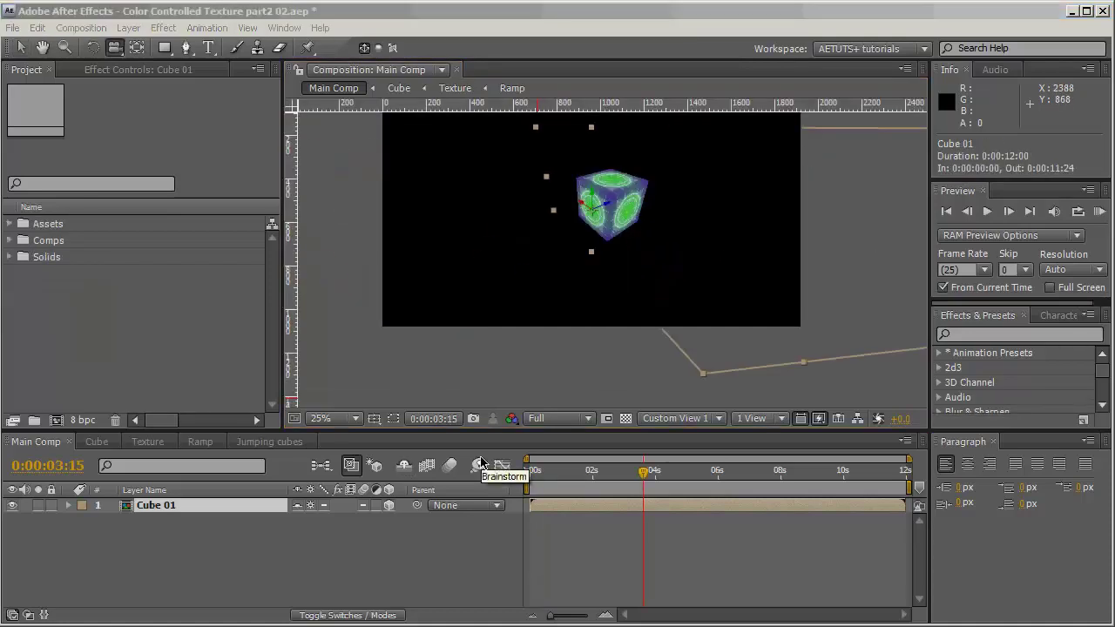
pyautogui.moveTo(644, 229); pyautogui.dragTo(609, 246)
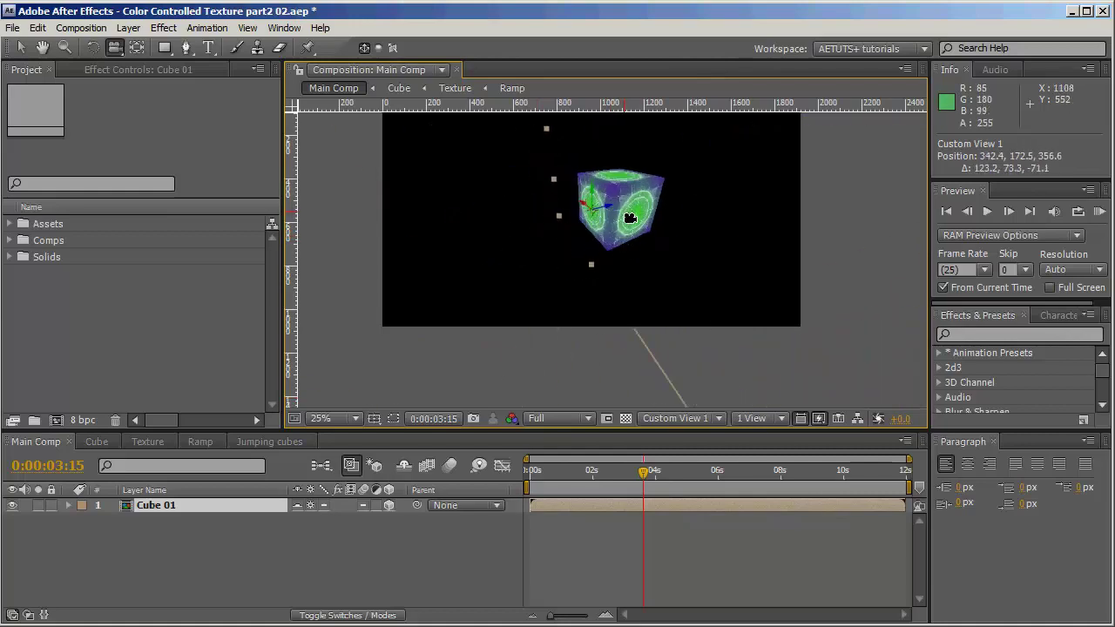
pyautogui.press('h')
pyautogui.moveTo(702, 257); pyautogui.dragTo(672, 276)
pyautogui.press('c')
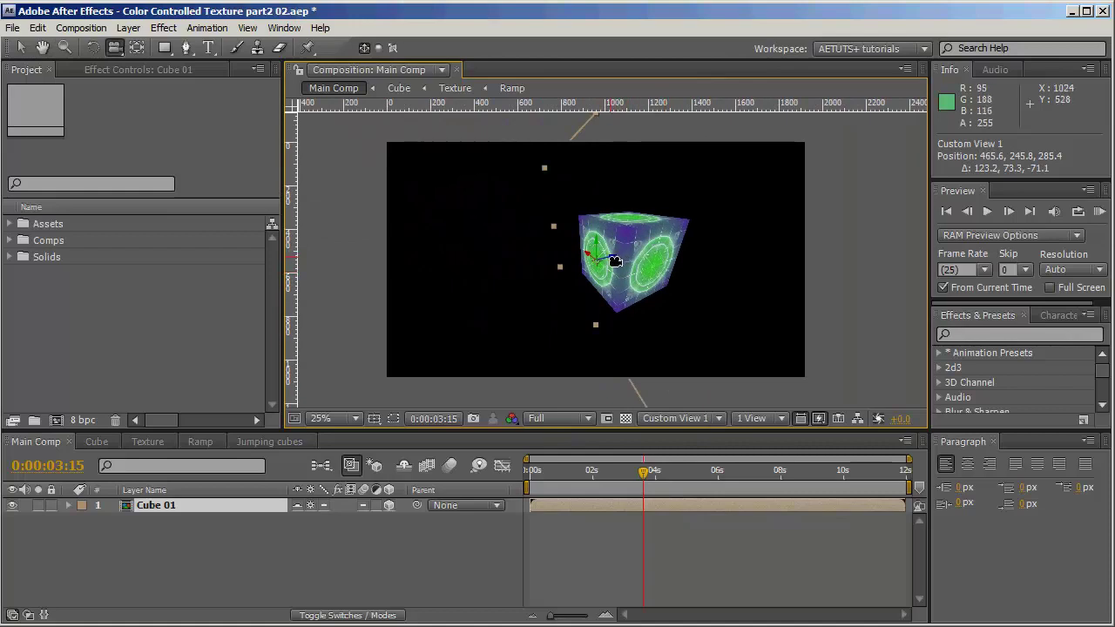
pyautogui.press('v')
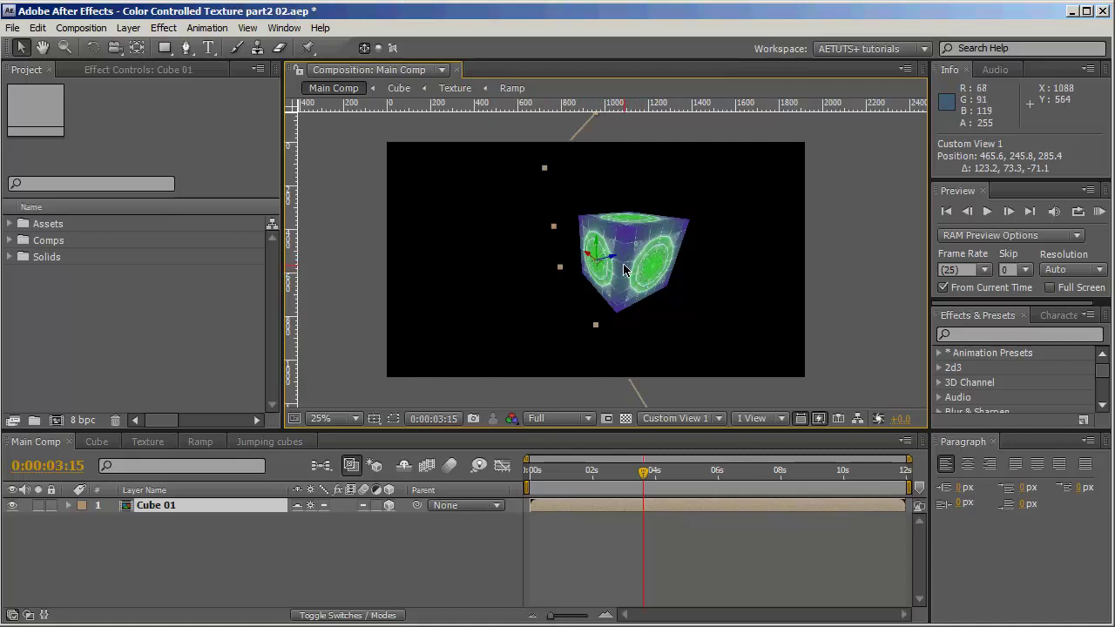
pyautogui.press('c')
pyautogui.moveTo(632, 312); pyautogui.dragTo(579, 288)
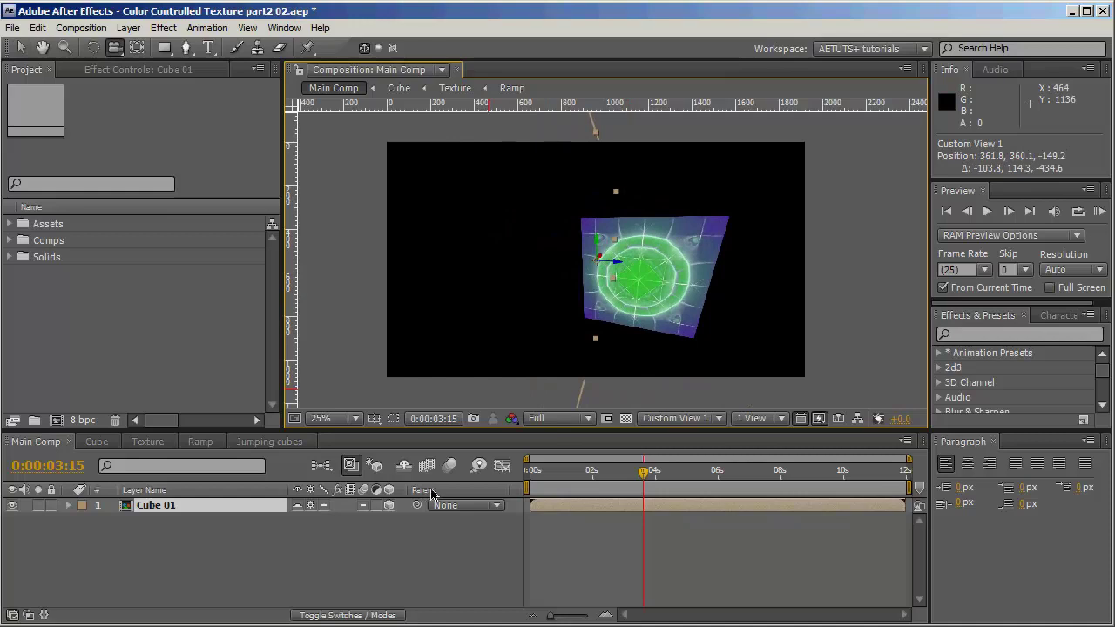
# Place a horizontal guide at 739 through the centre of the cube in the Top view.
pyautogui.click(679, 419)
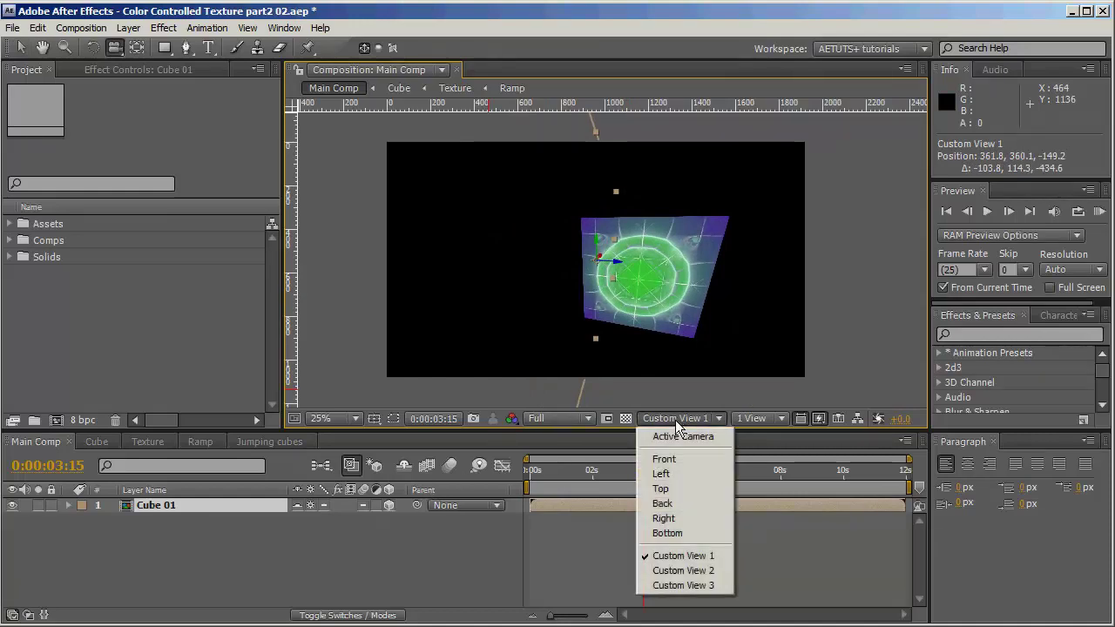
pyautogui.click(683, 488)
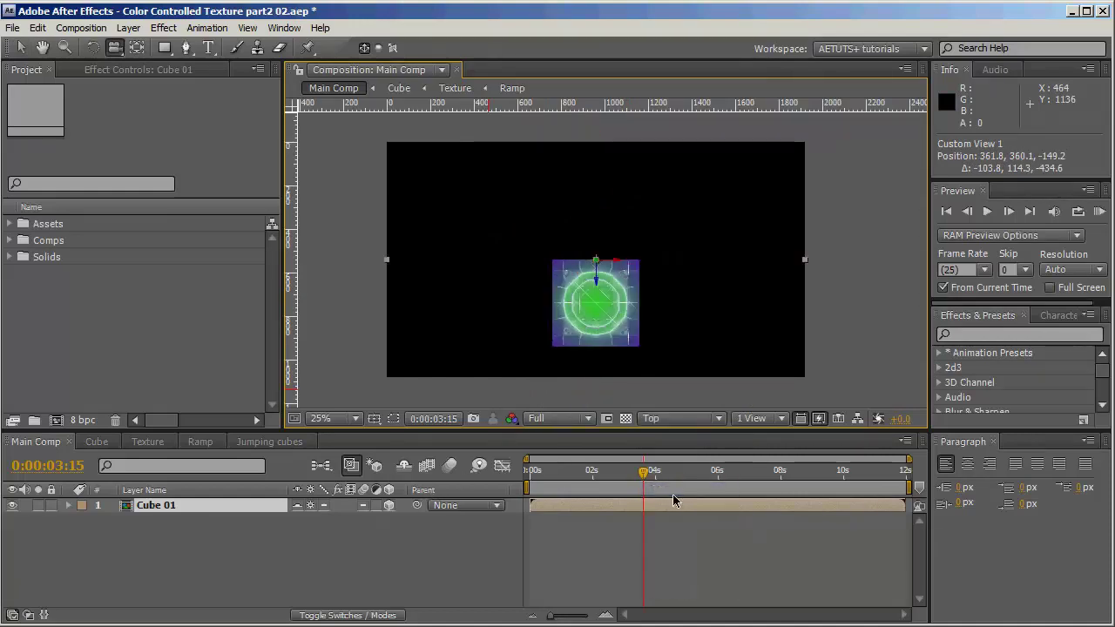
pyautogui.press('h')
pyautogui.scroll(4, 610, 287)
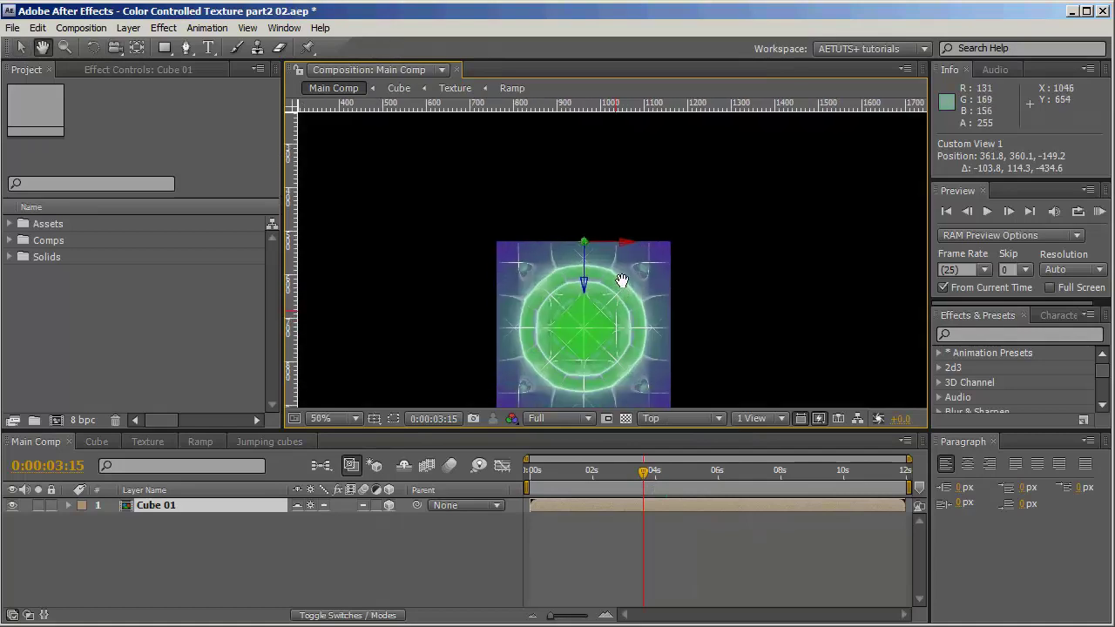
pyautogui.moveTo(591, 220); pyautogui.dragTo(642, 341)
pyautogui.press('v')
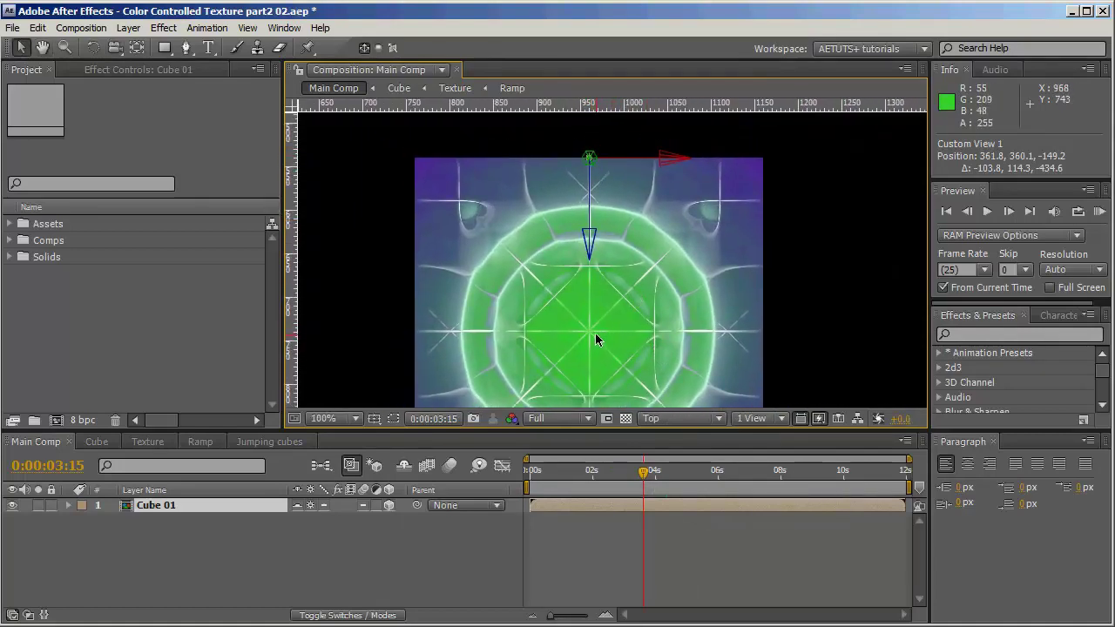
pyautogui.press('h')
pyautogui.scroll(2, 588, 333)
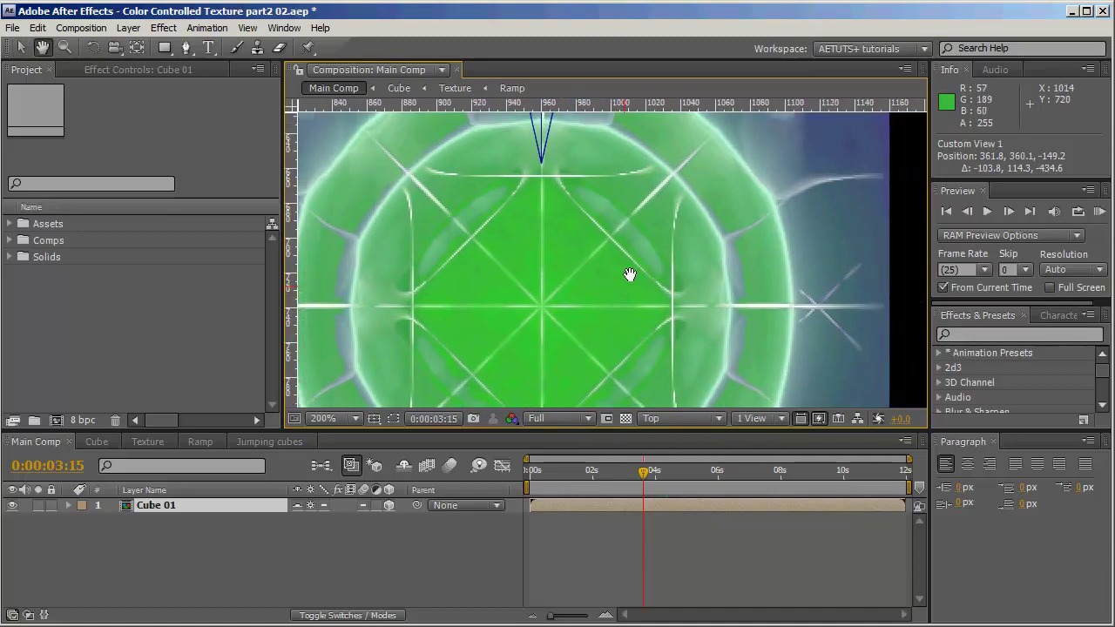
pyautogui.moveTo(629, 274); pyautogui.dragTo(676, 295)
pyautogui.press('v')
pyautogui.moveTo(550, 104); pyautogui.dragTo(639, 325)
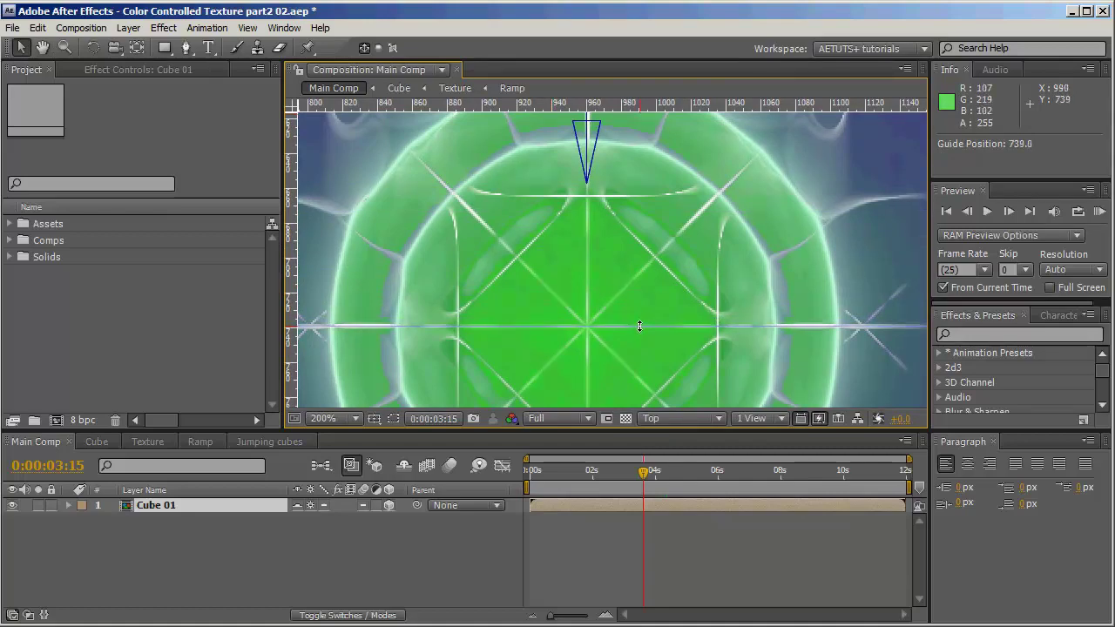
# Move Cube 01's anchor point about 199 px along Z onto the guide at the cube's centre, using the Pan Behind tool.
pyautogui.press(',')
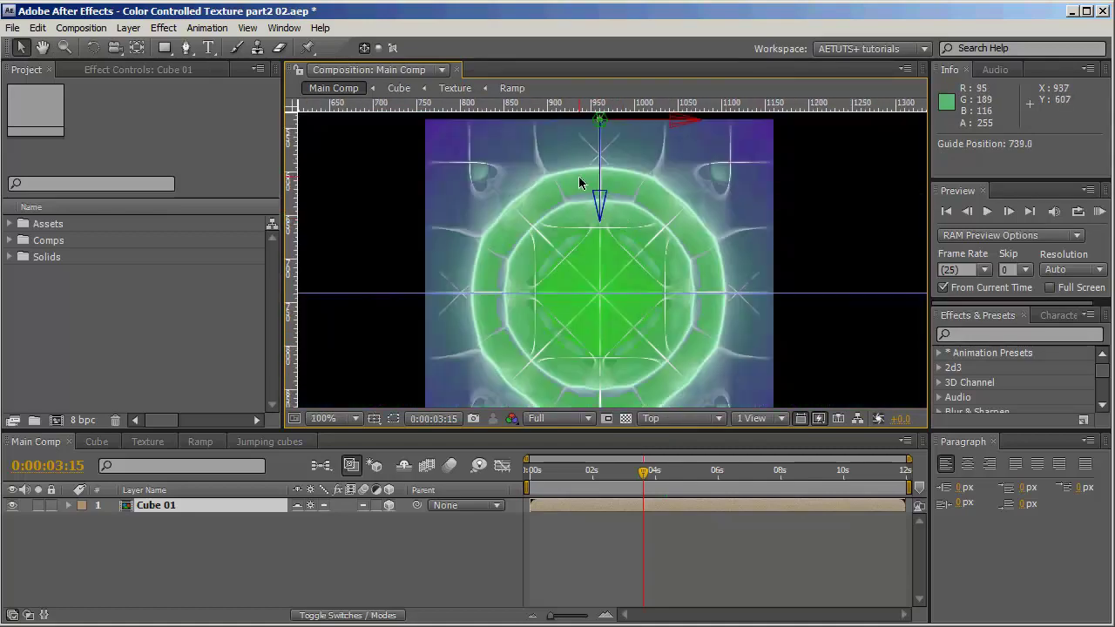
pyautogui.press('.')
pyautogui.press('h')
pyautogui.moveTo(659, 142); pyautogui.dragTo(669, 216)
pyautogui.press(',')
pyautogui.press('y')
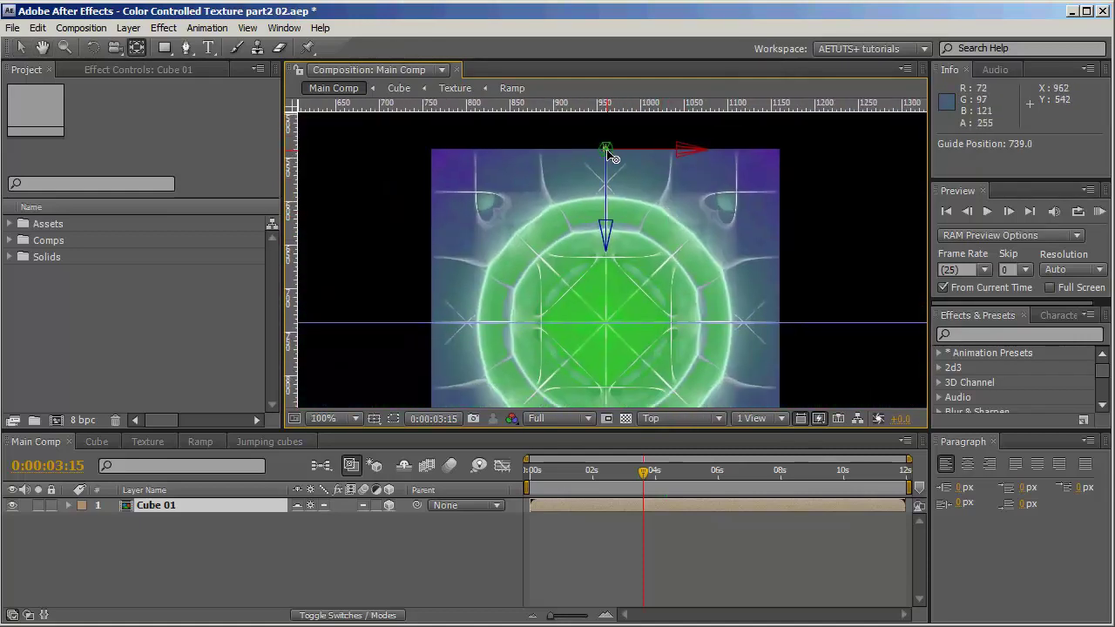
pyautogui.moveTo(607, 153); pyautogui.dragTo(620, 326)
# Check the cube's anchor point in the Left view and in Custom View 1, and deselect the layer.
pyautogui.click(688, 418)
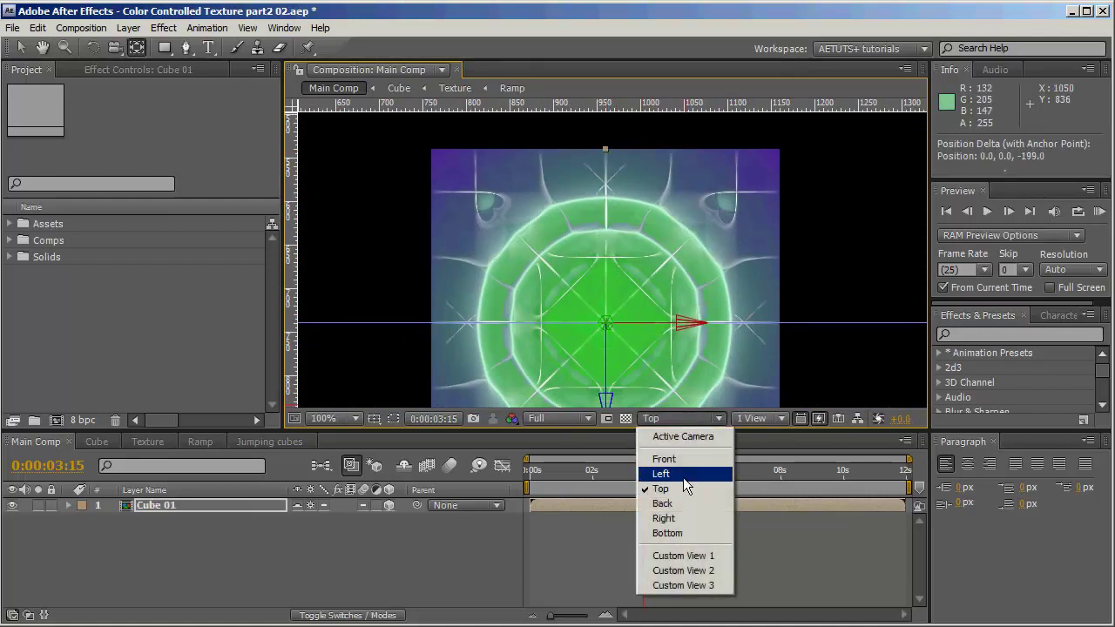
pyautogui.click(682, 475)
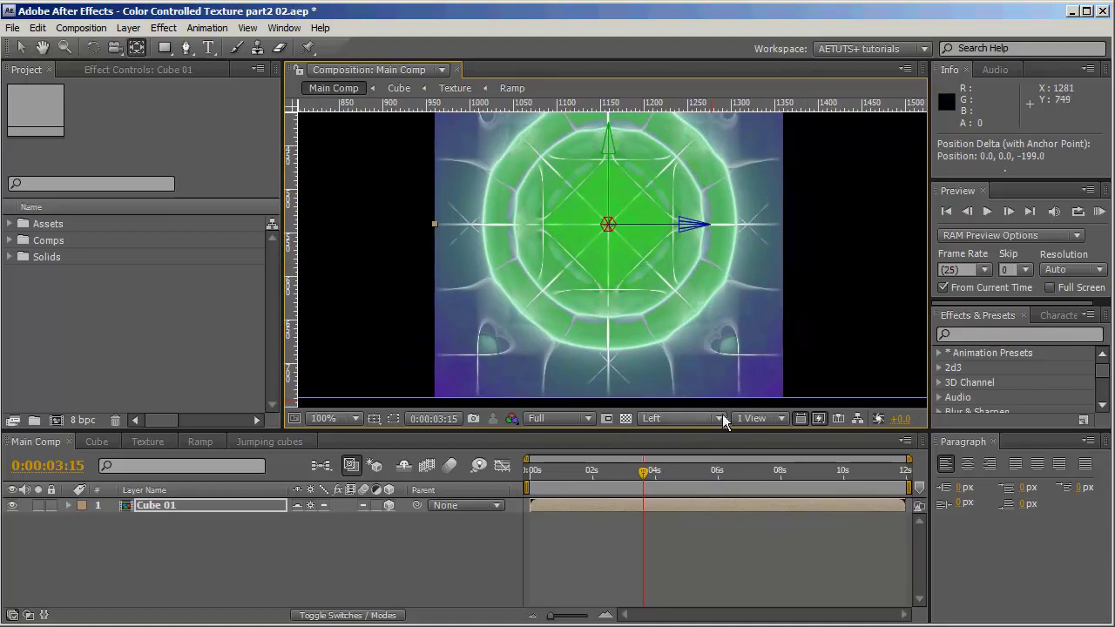
pyautogui.click(688, 418)
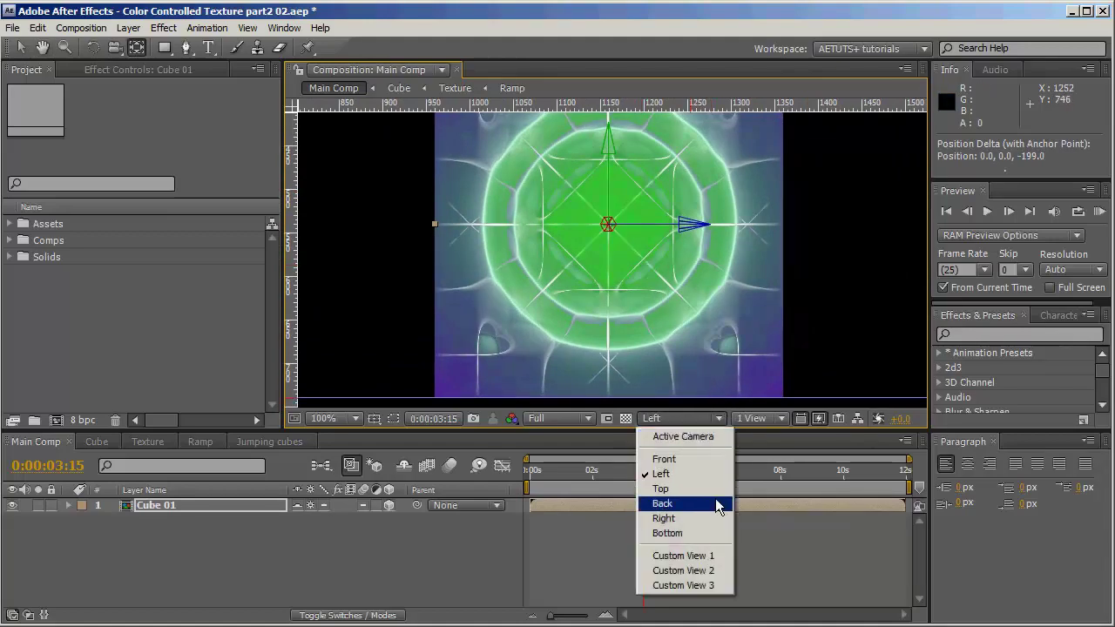
pyautogui.click(702, 558)
pyautogui.press(',')
pyautogui.press(',')
pyautogui.press(',')
pyautogui.press(',')
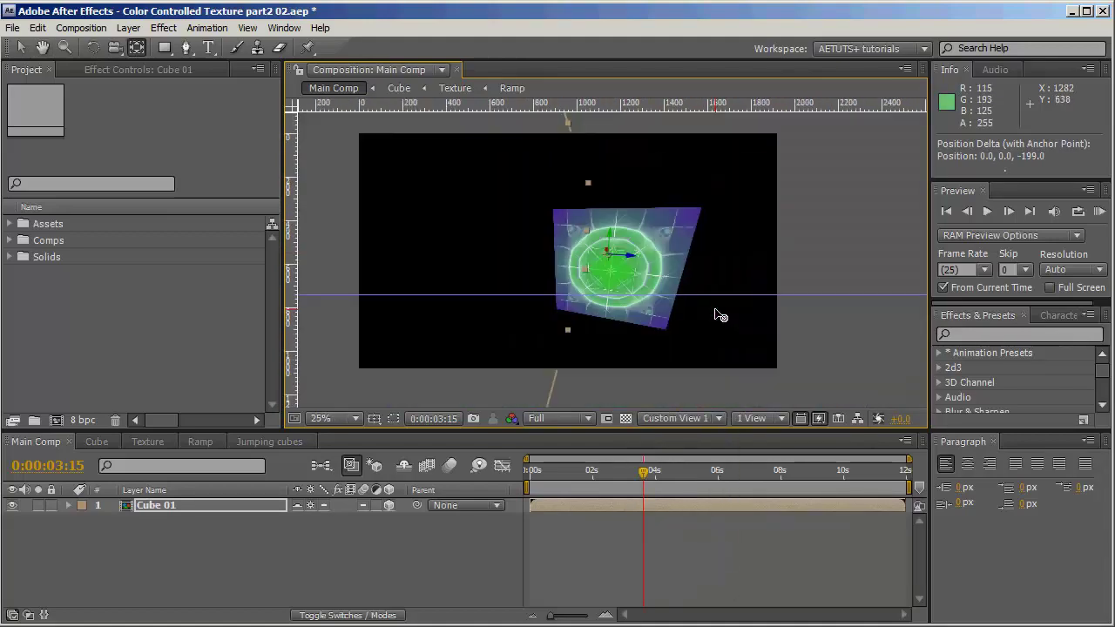
pyautogui.press('v')
pyautogui.click(690, 313)
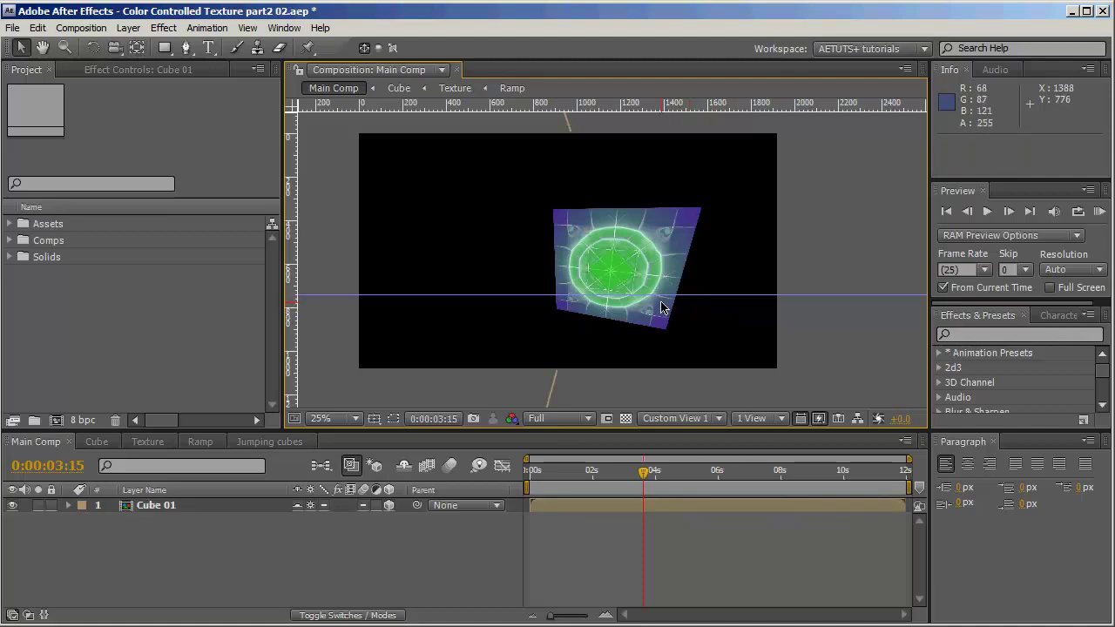
# Inspect Cube 01 and its anchor point from other angles in Custom View 1, and return to the Active Camera view.
pyautogui.press('c')
pyautogui.moveTo(580, 291); pyautogui.dragTo(516, 281)
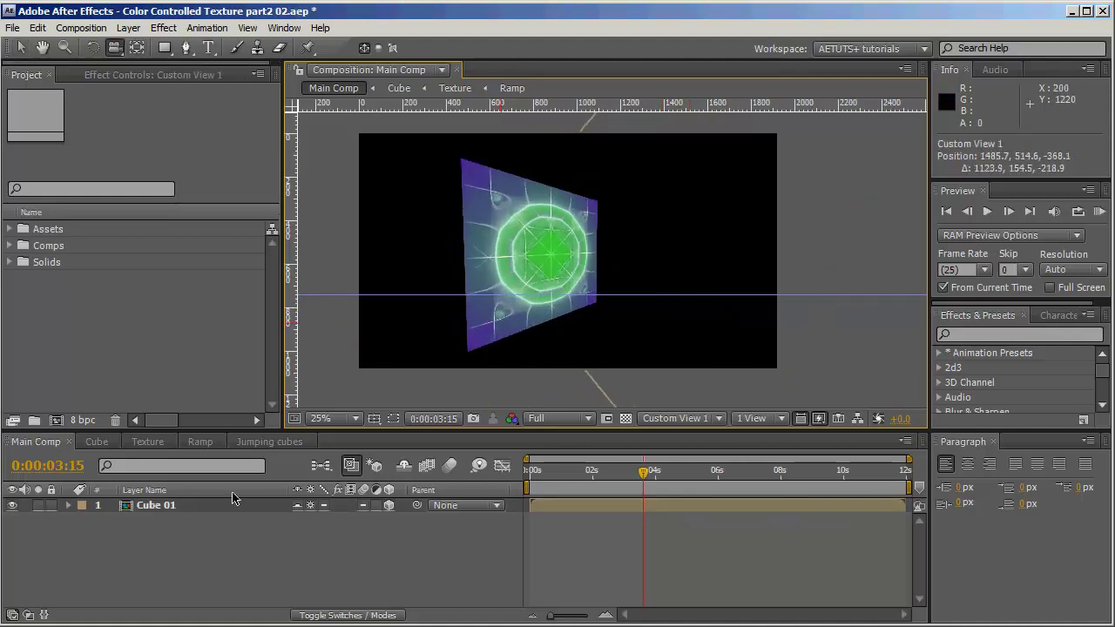
pyautogui.click(229, 506)
pyautogui.moveTo(604, 331); pyautogui.dragTo(683, 402)
pyautogui.click(691, 421)
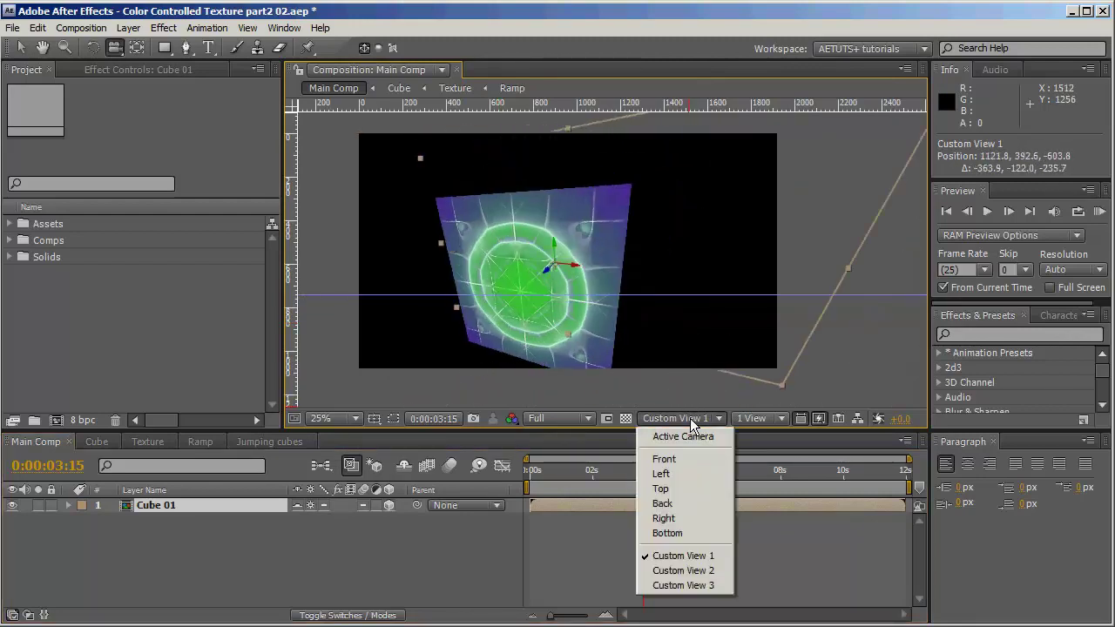
pyautogui.click(688, 438)
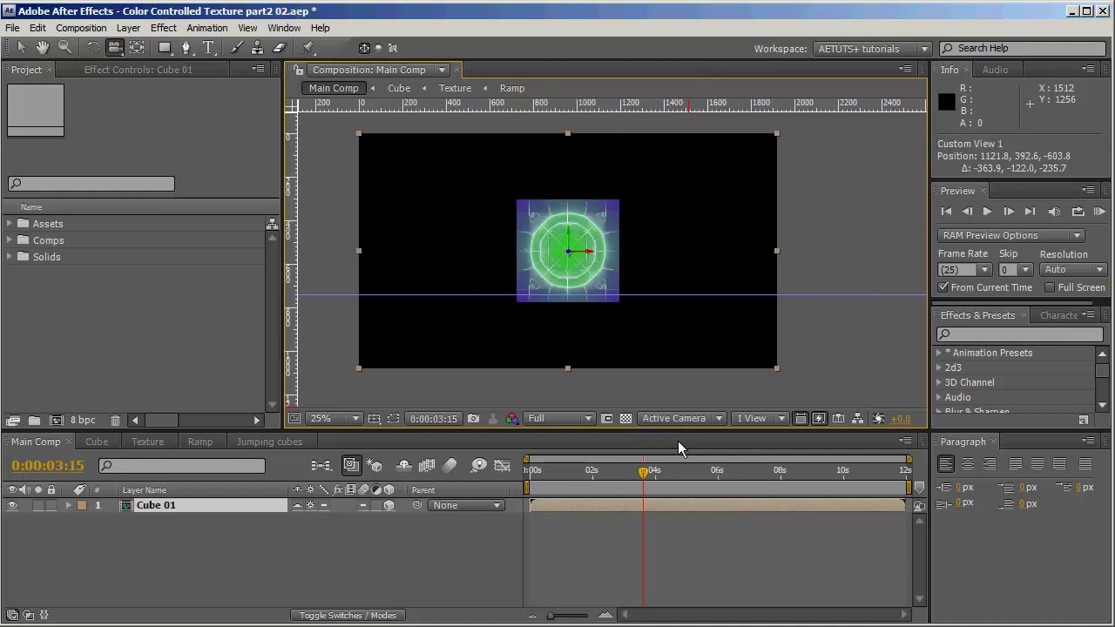
pyautogui.click(162, 550)
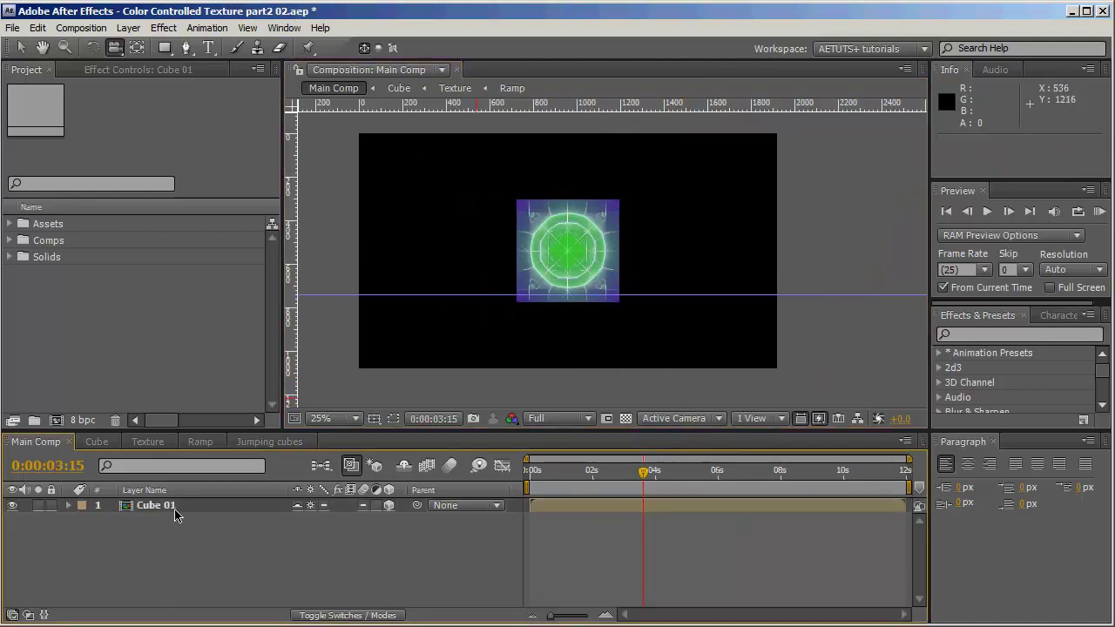
pyautogui.click(174, 512)
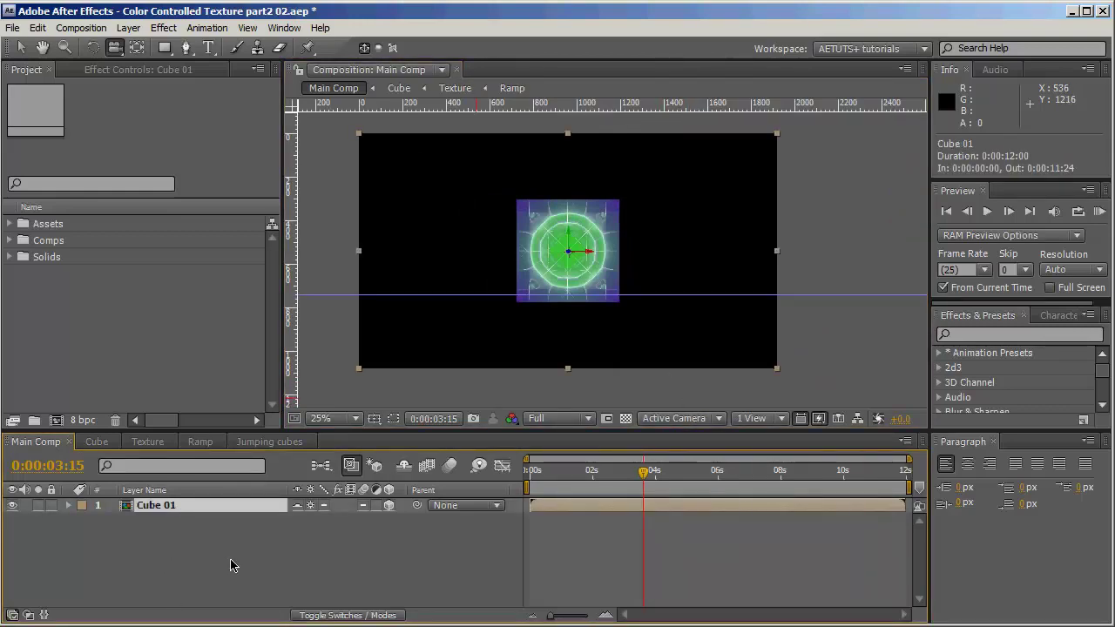
# Add a null object to Main Comp and rename it Cube 01 Null.
pyautogui.rightClick(225, 549)
pyautogui.moveTo(301, 505)
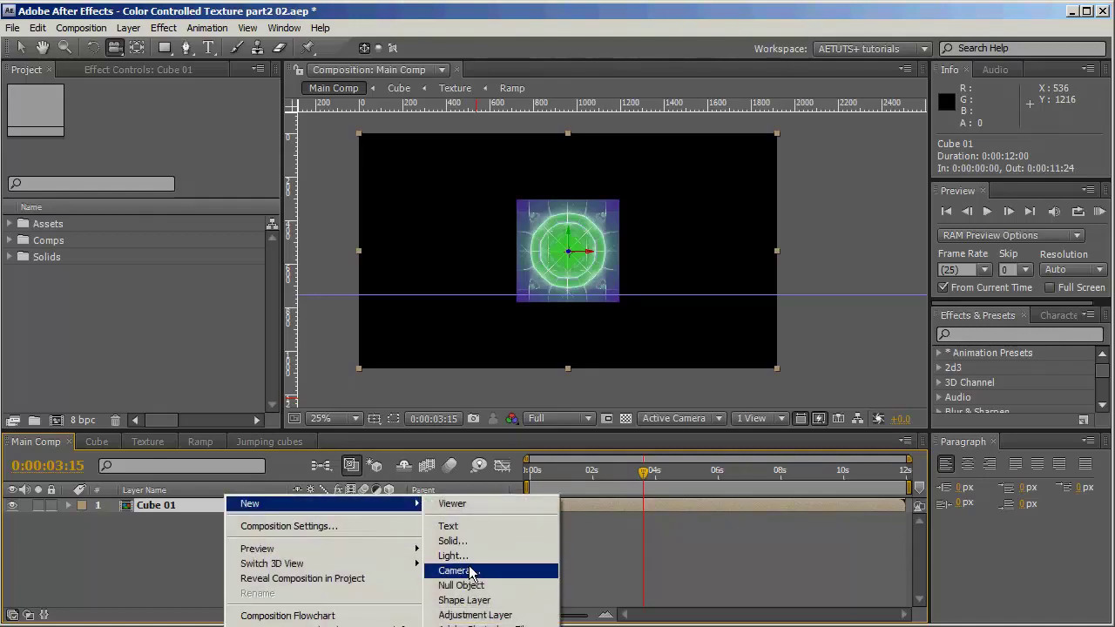
pyautogui.click(488, 586)
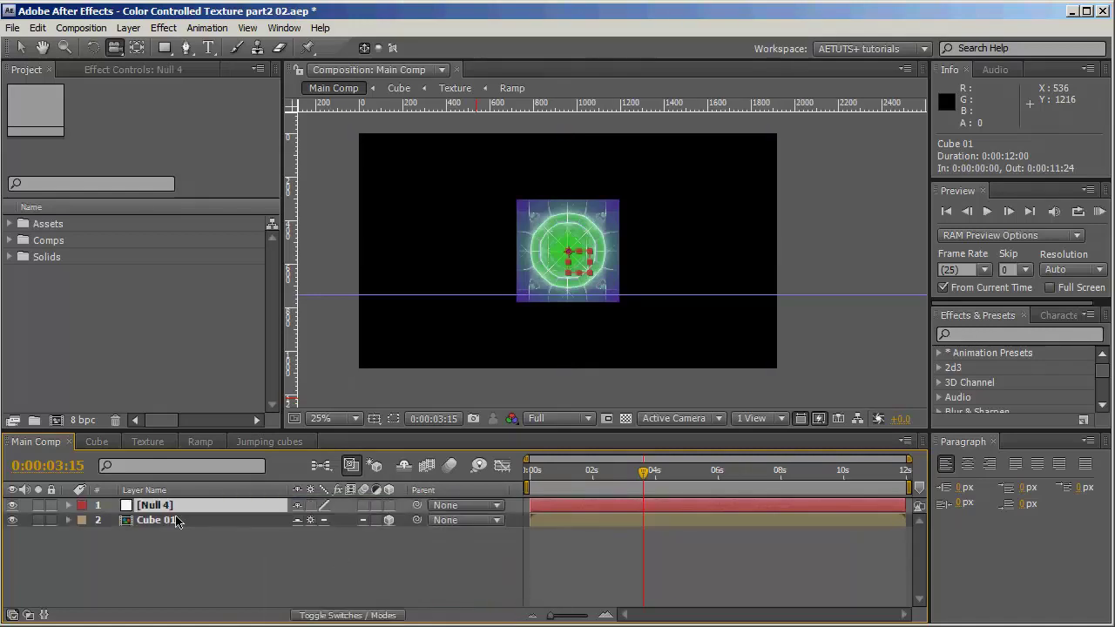
pyautogui.click(192, 506)
pyautogui.press('Return')
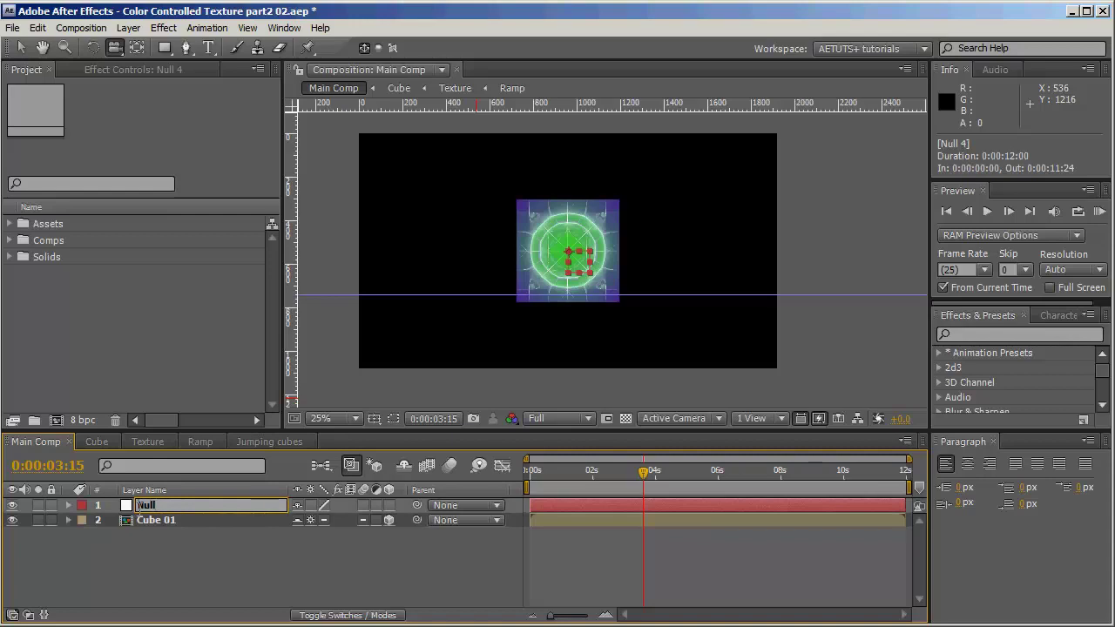
pyautogui.write('Cube 01')
pyautogui.click(241, 542)
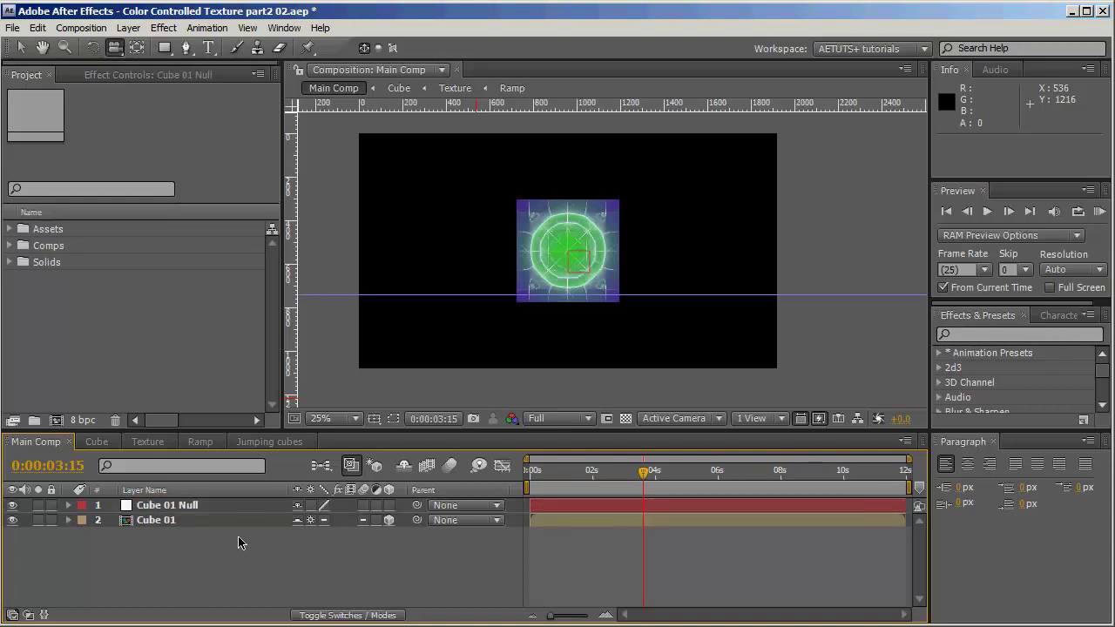
# Make Cube 01 Null a 3D layer and show the composition in the Left view.
pyautogui.click(185, 507)
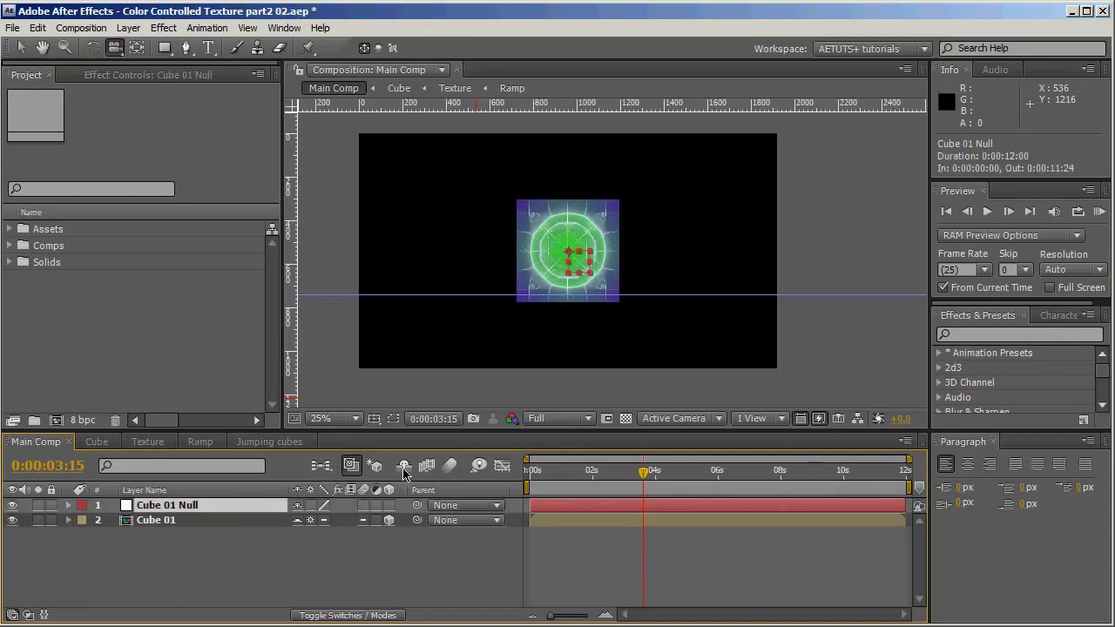
pyautogui.click(682, 419)
pyautogui.click(687, 472)
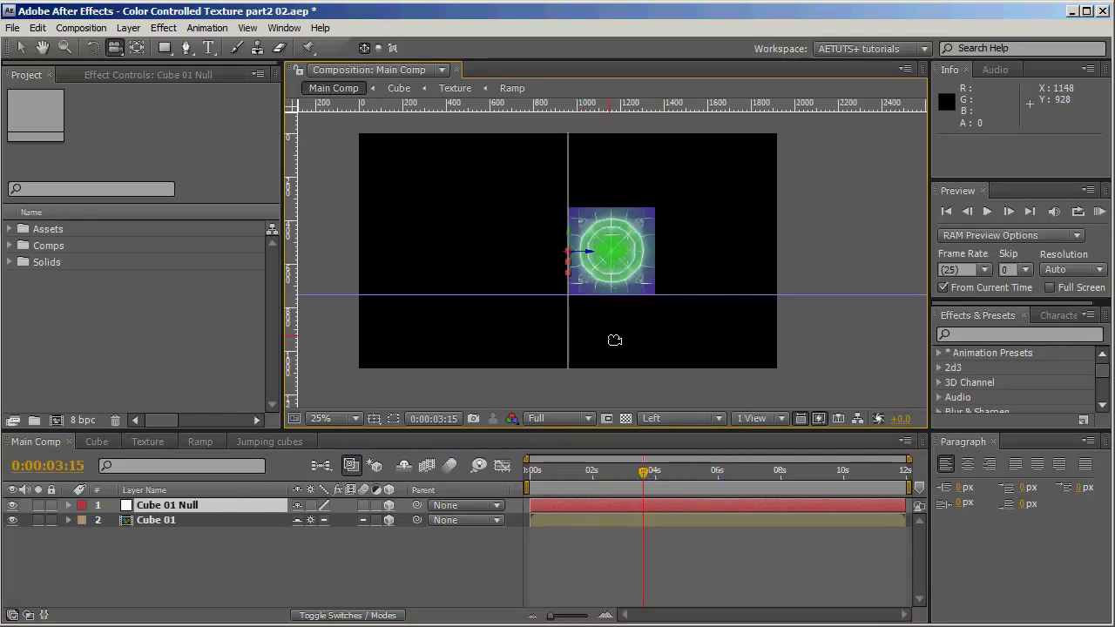
# Place a vertical guide at 1158 through the cube's centre and move Cube 01 Null's anchor point onto its crossing with the horizontal guide at the cube's base.
pyautogui.press('v')
pyautogui.scroll(2, 618, 323)
pyautogui.moveTo(541, 286); pyautogui.dragTo(652, 321)
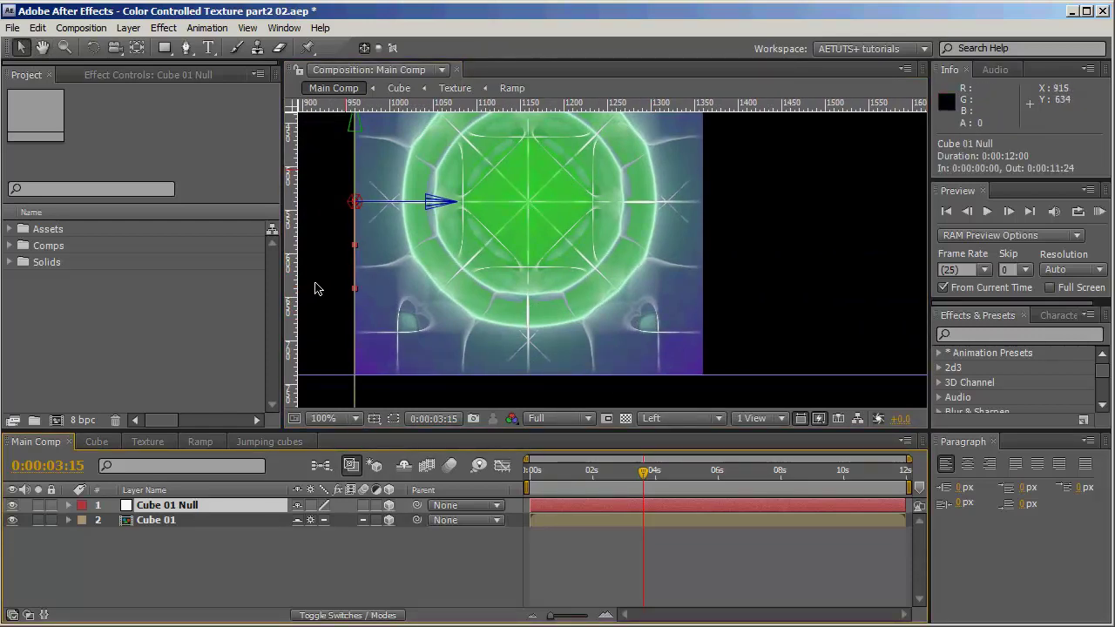
pyautogui.moveTo(293, 268); pyautogui.dragTo(527, 304)
pyautogui.press('y')
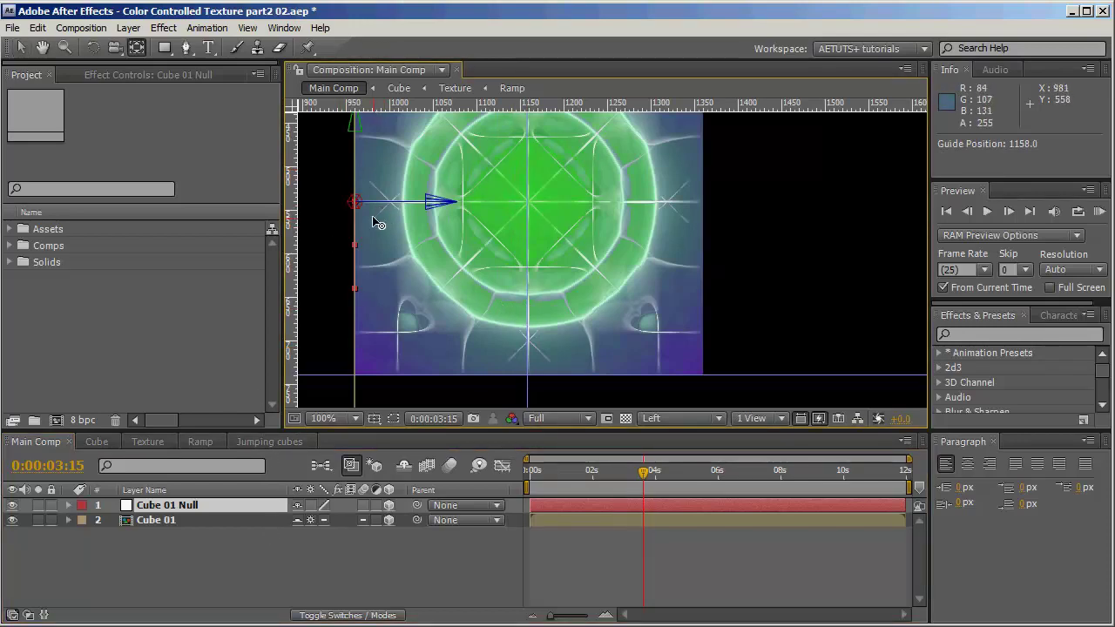
pyautogui.moveTo(359, 210); pyautogui.dragTo(533, 381)
# Check Cube 01 Null's anchor point in Custom View 1 and Active Camera, and compare it with Cube 01's anchor point.
pyautogui.click(672, 420)
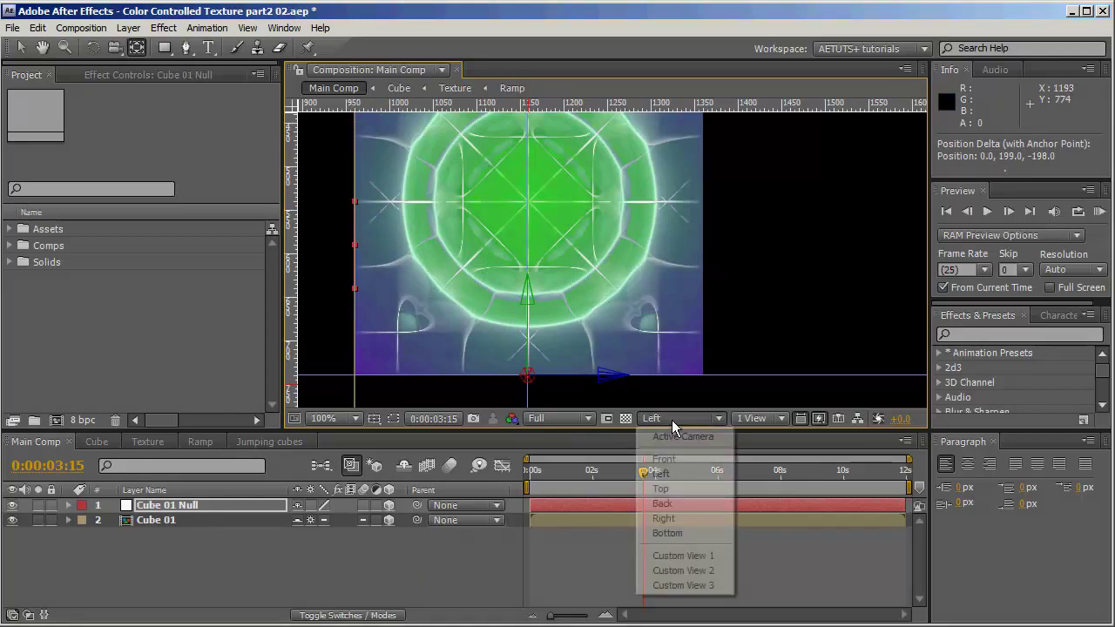
pyautogui.click(683, 556)
pyautogui.scroll(-6, 488, 262)
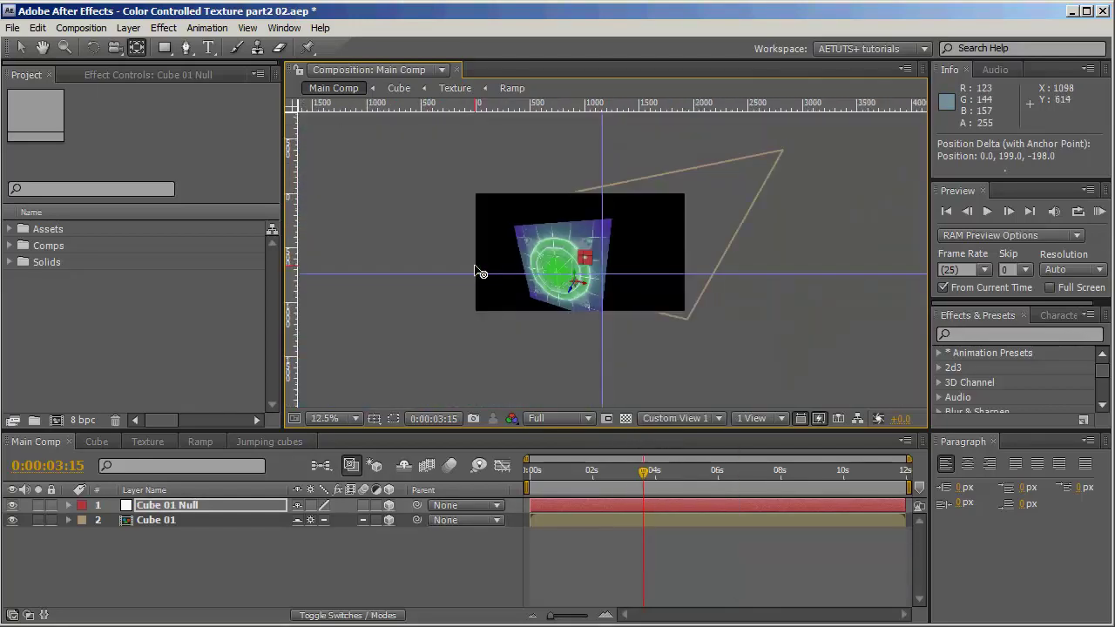
pyautogui.press('v')
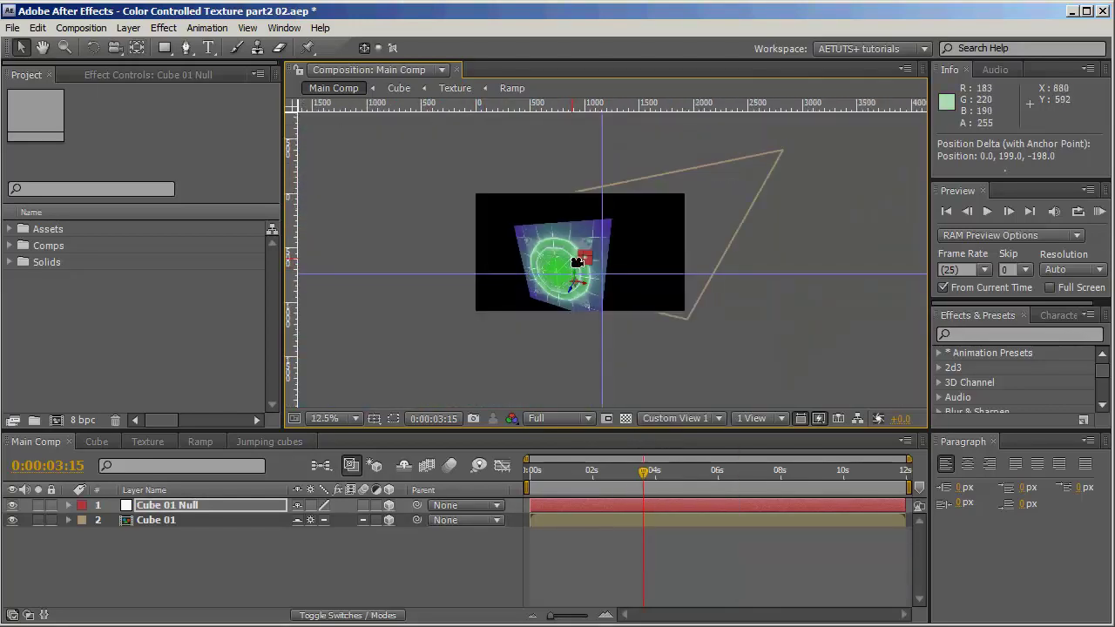
pyautogui.press('c')
pyautogui.scroll(-3, 575, 263)
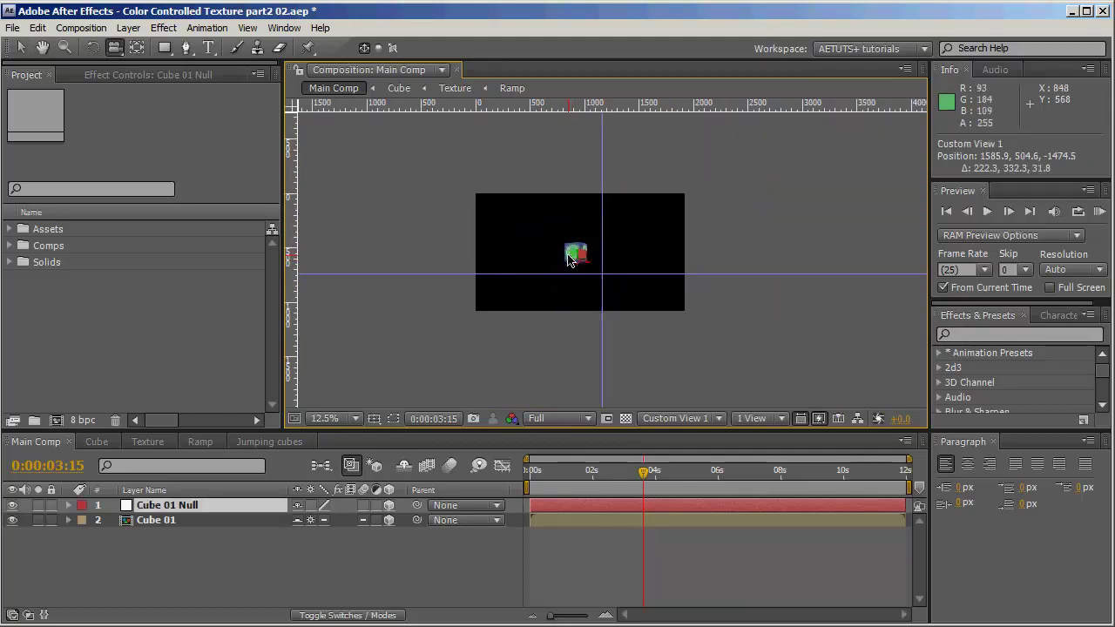
pyautogui.press('v')
pyautogui.scroll(4, 571, 264)
pyautogui.press('c')
pyautogui.moveTo(555, 262); pyautogui.dragTo(444, 289)
pyautogui.click(684, 418)
pyautogui.click(683, 436)
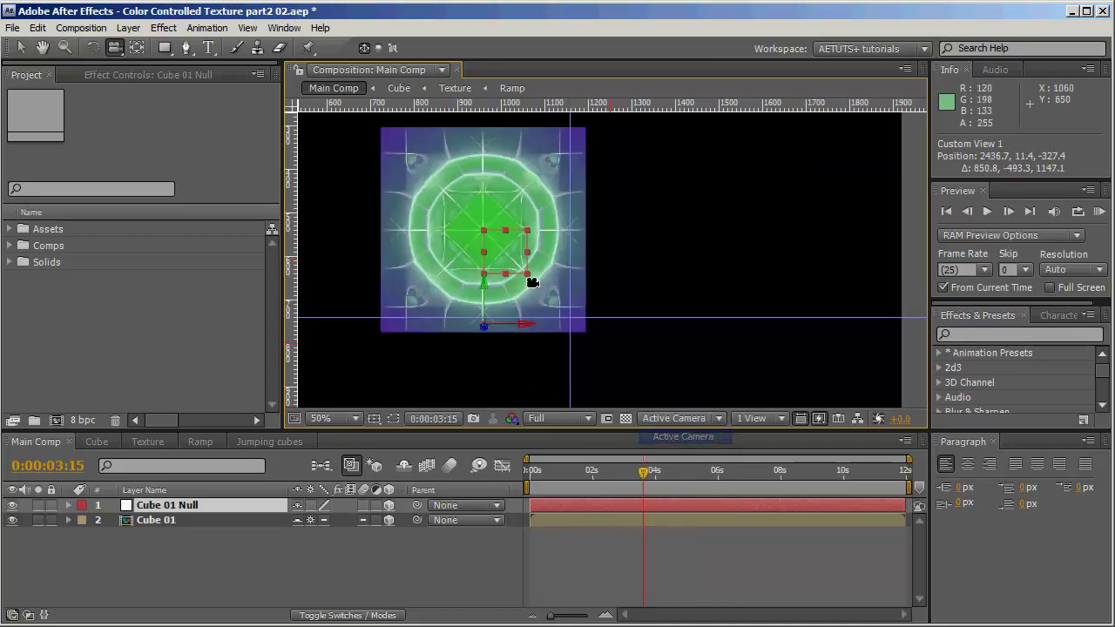
pyautogui.press('v')
pyautogui.press(',')
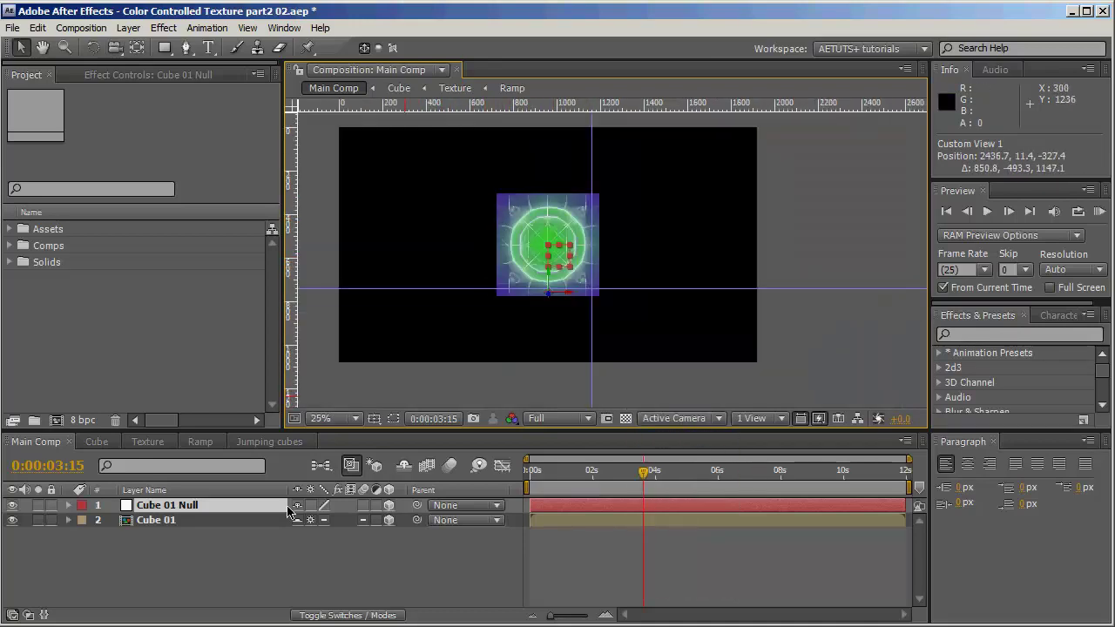
pyautogui.click(179, 521)
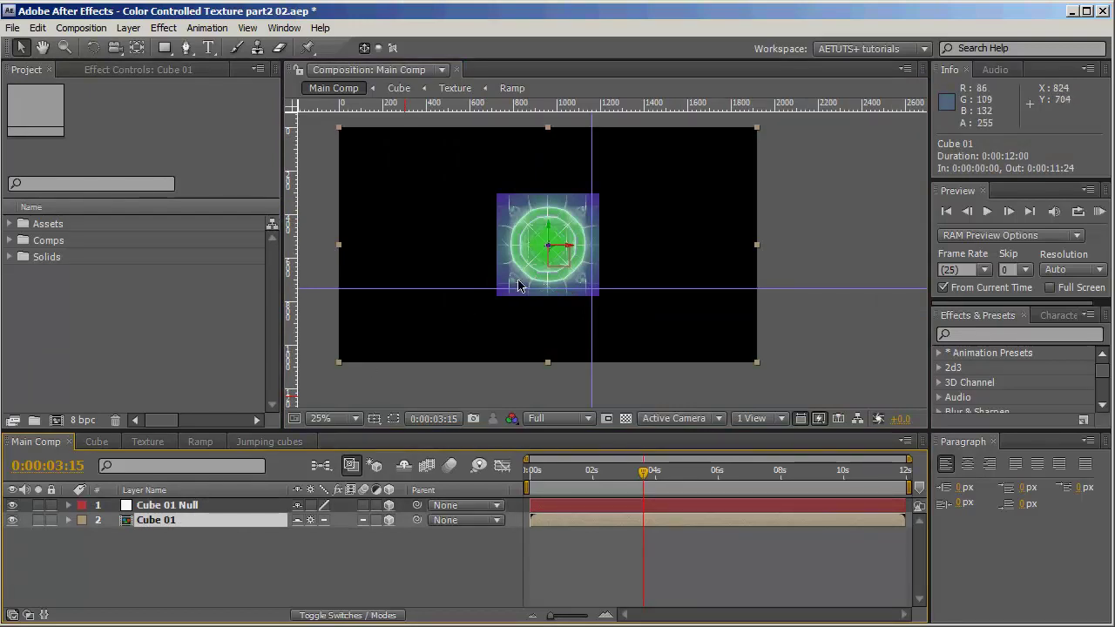
pyautogui.click(191, 508)
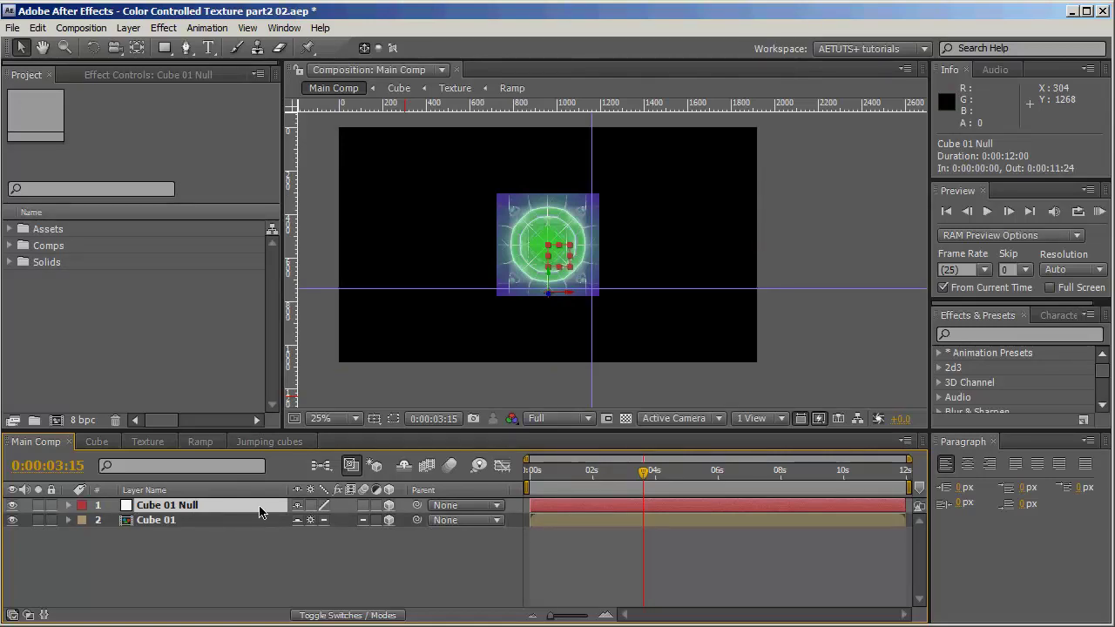
# Add a camera named Camera 1 with the 35mm preset to Main Comp.
pyautogui.click(219, 548)
pyautogui.rightClick(217, 547)
pyautogui.moveTo(303, 502)
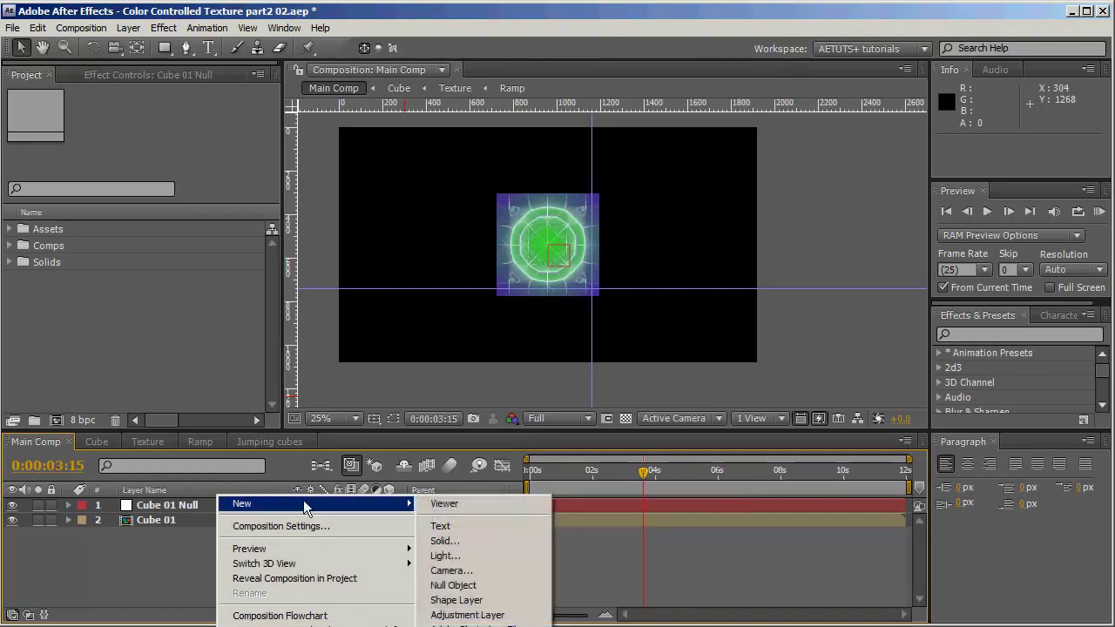
pyautogui.click(475, 571)
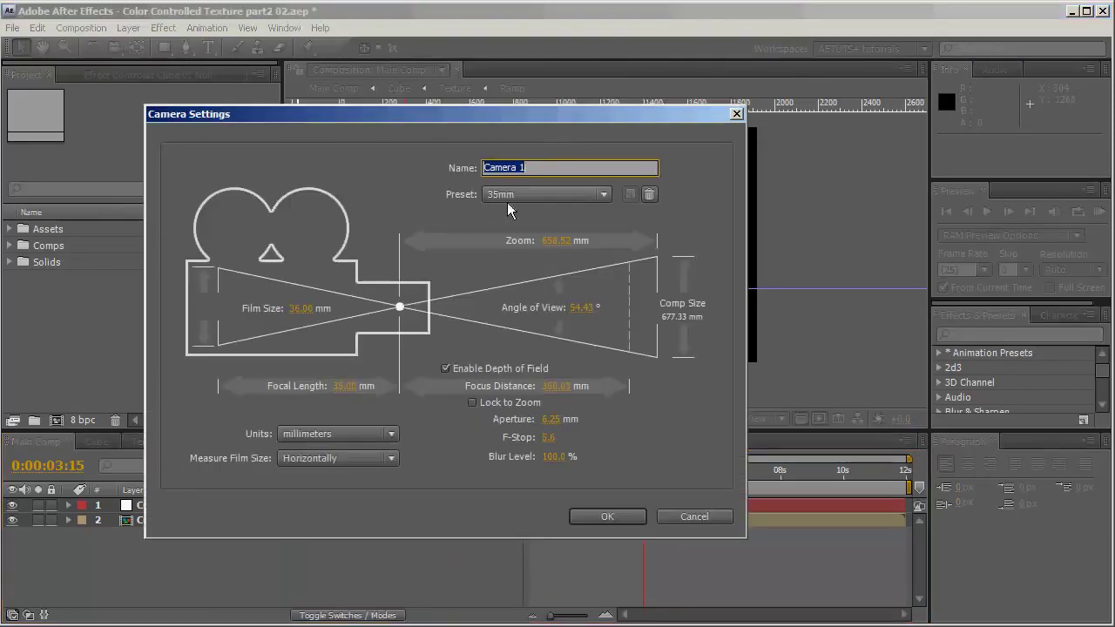
pyautogui.click(607, 516)
# Add another null object and rename it Cam Null.
pyautogui.rightClick(331, 497)
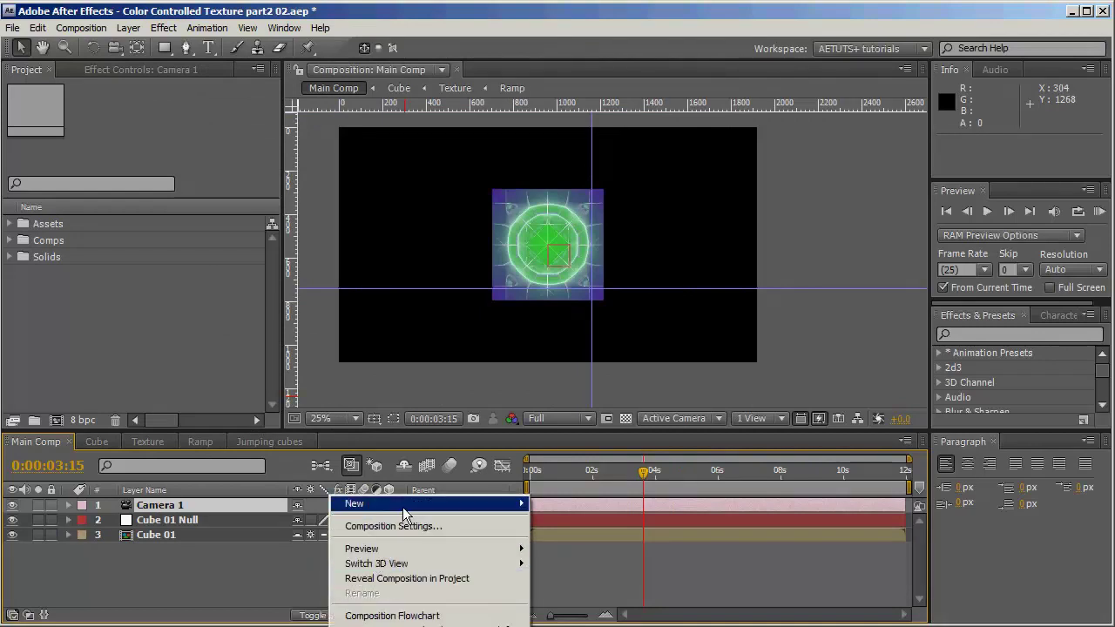
pyautogui.moveTo(405, 505)
pyautogui.click(538, 589)
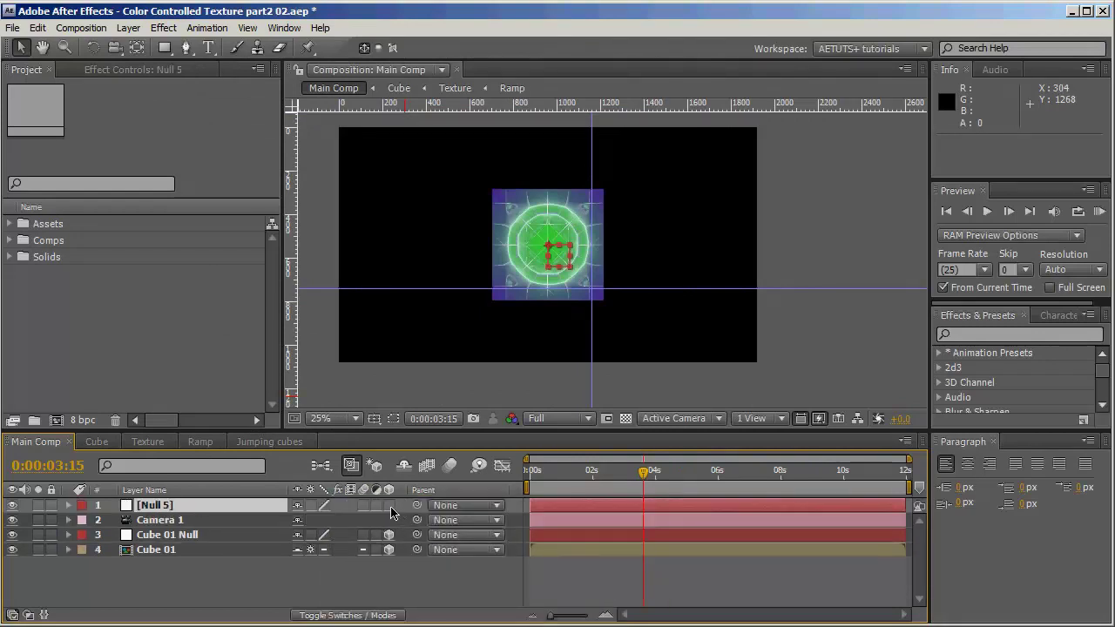
pyautogui.press('Return')
pyautogui.write('Null')
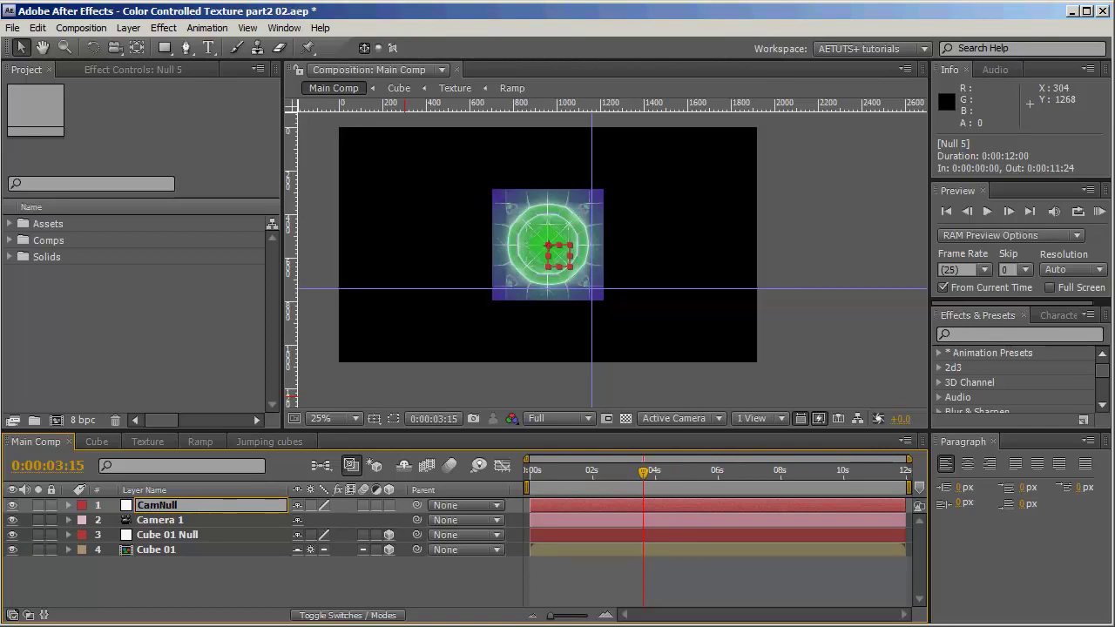
pyautogui.press('Return')
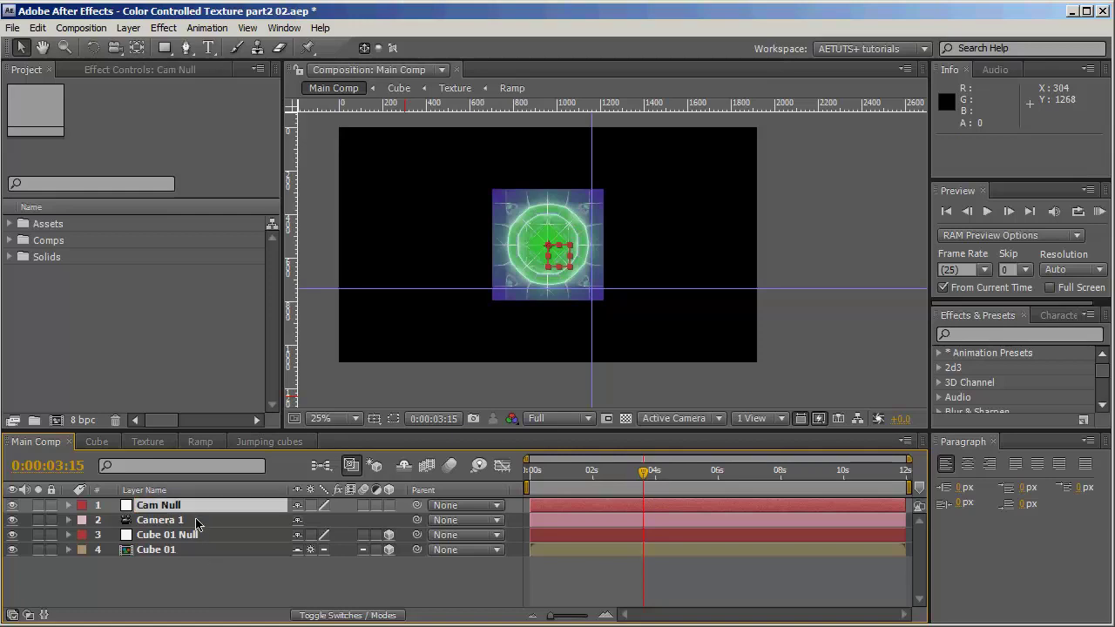
# Parent Camera 1 to Cam Null, mark the camera as shy, and hide the shy layers in the timeline.
pyautogui.click(217, 521)
pyautogui.moveTo(416, 520); pyautogui.dragTo(196, 507)
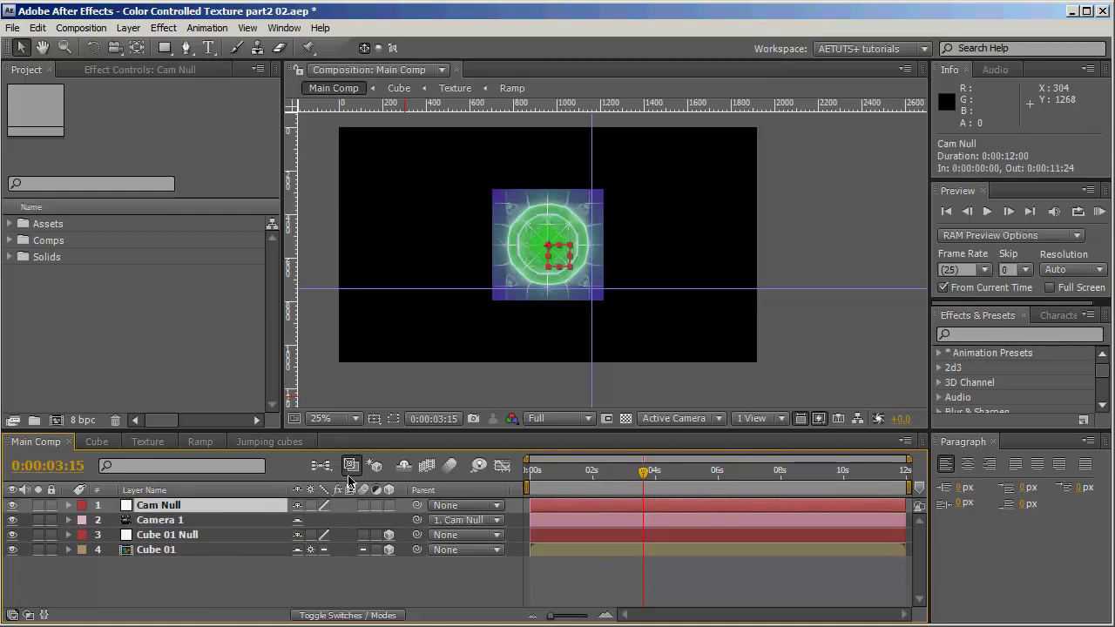
pyautogui.click(402, 466)
pyautogui.click(204, 562)
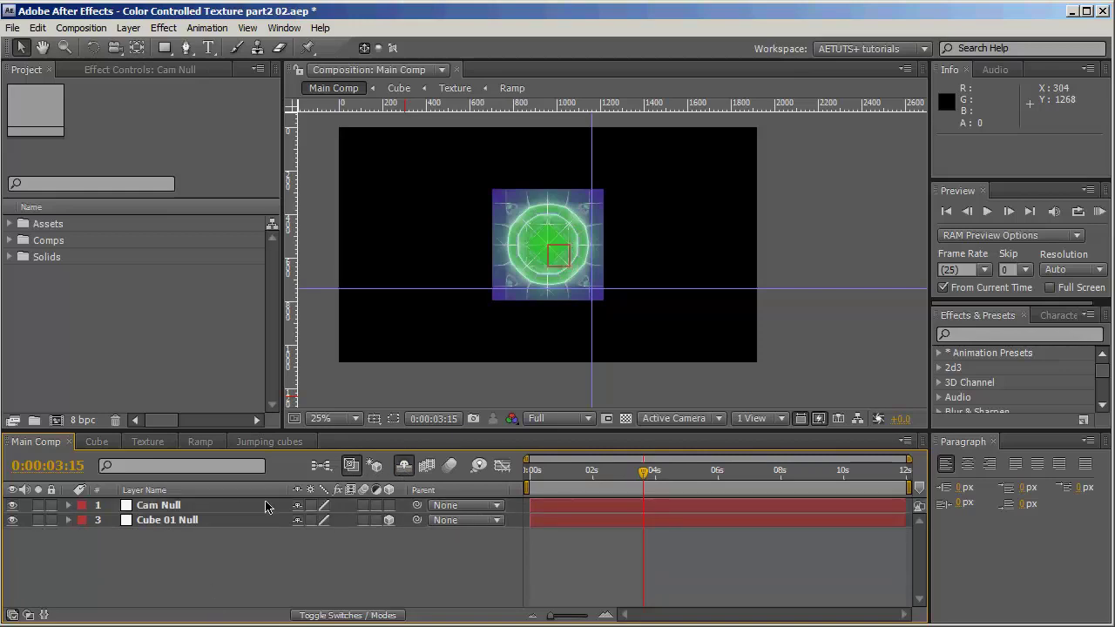
# Turn off the shy setting of Cube 01 and hide the remaining shy layers again.
pyautogui.click(404, 469)
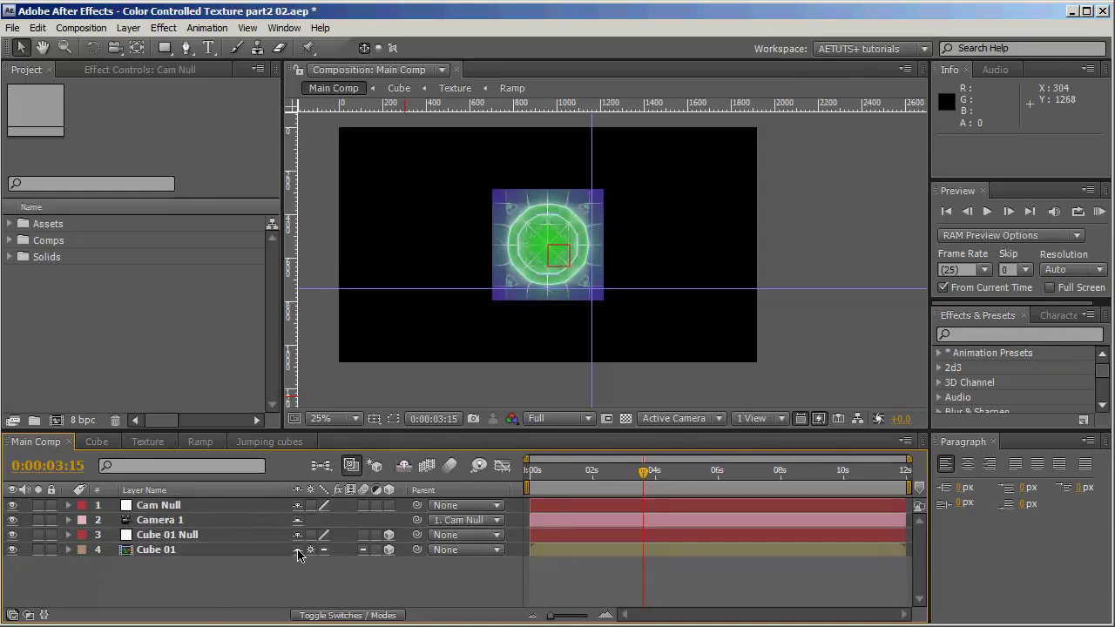
pyautogui.click(403, 466)
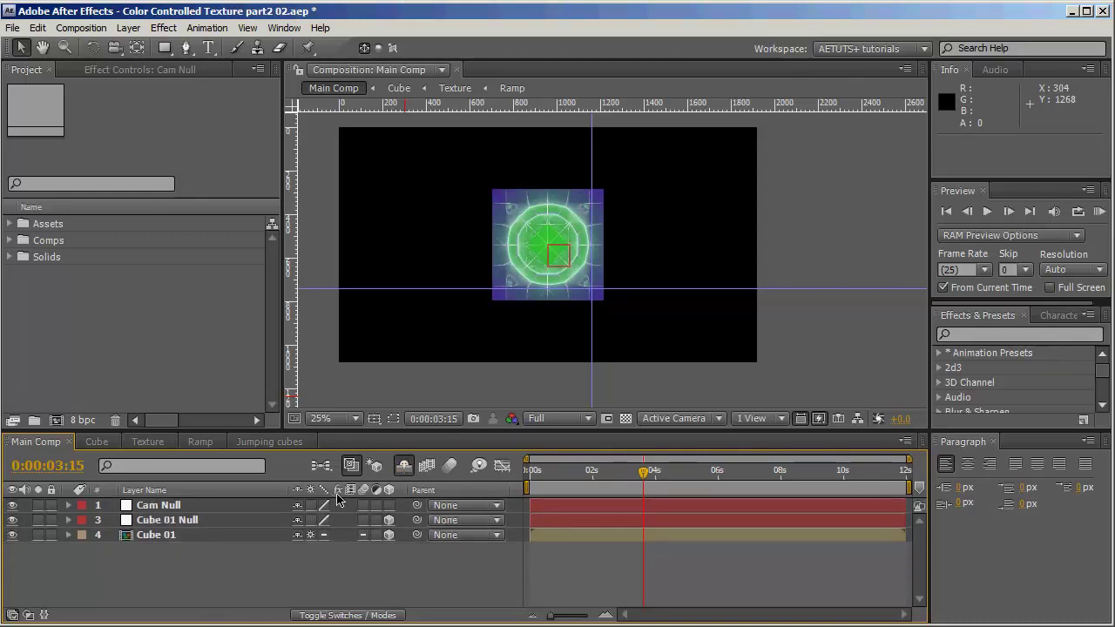
pyautogui.click(177, 537)
pyautogui.click(175, 580)
# Make Cam Null a 3D layer and show only its Position property, with the timeline listing layer names.
pyautogui.click(233, 504)
pyautogui.press('p')
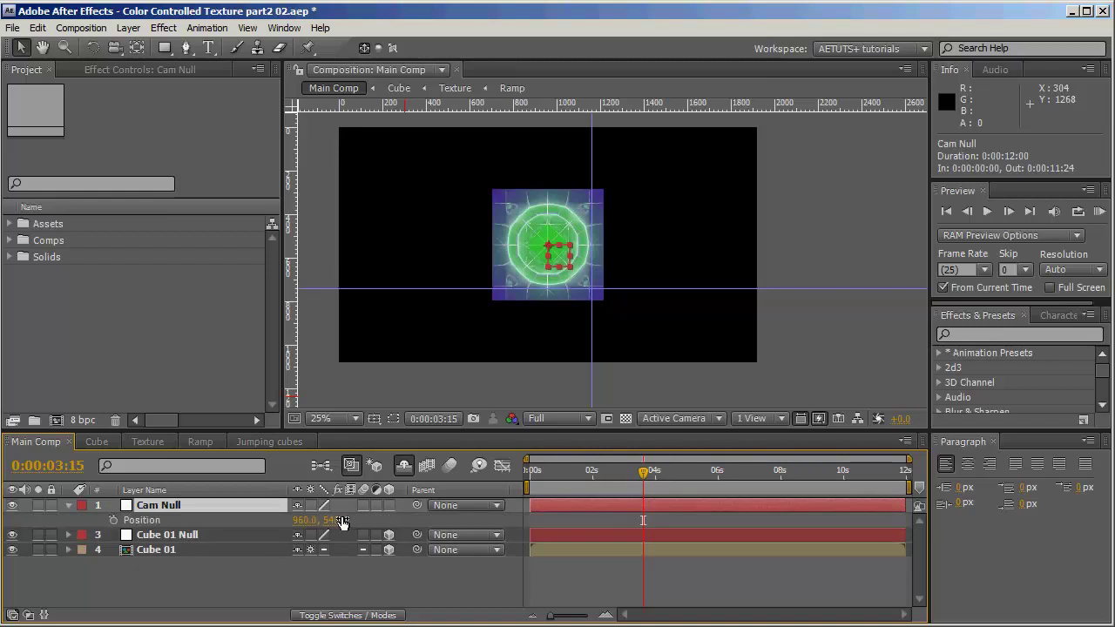
pyautogui.click(389, 505)
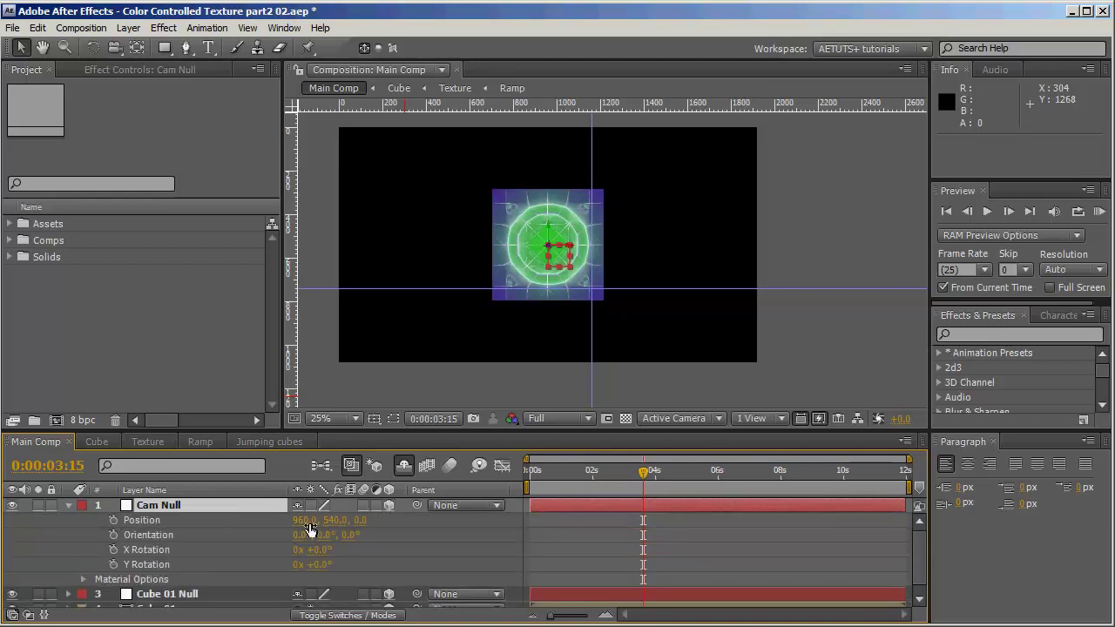
pyautogui.click(207, 507)
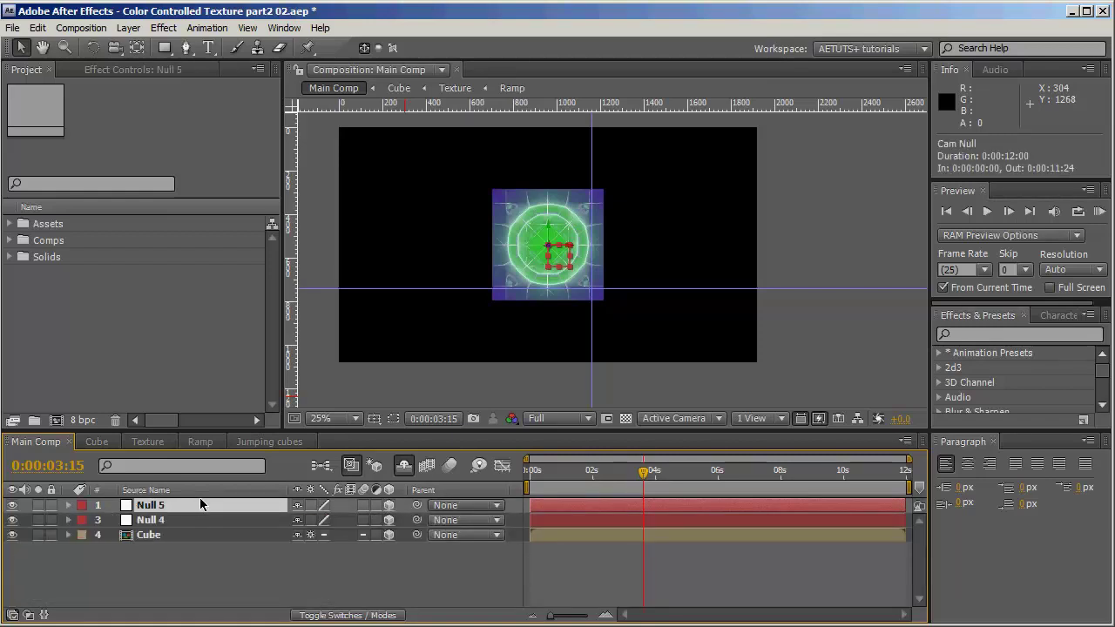
pyautogui.press('p')
pyautogui.click(182, 492)
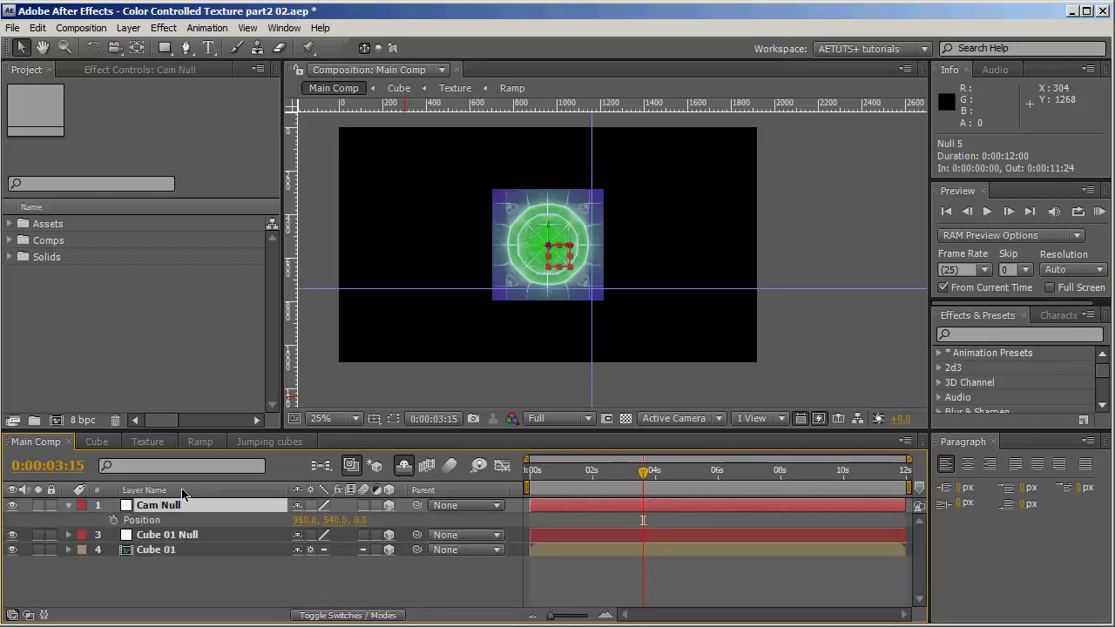
# Set Cam Null's Z position to about -306 and collapse its properties.
pyautogui.moveTo(359, 520); pyautogui.dragTo(78, 471)
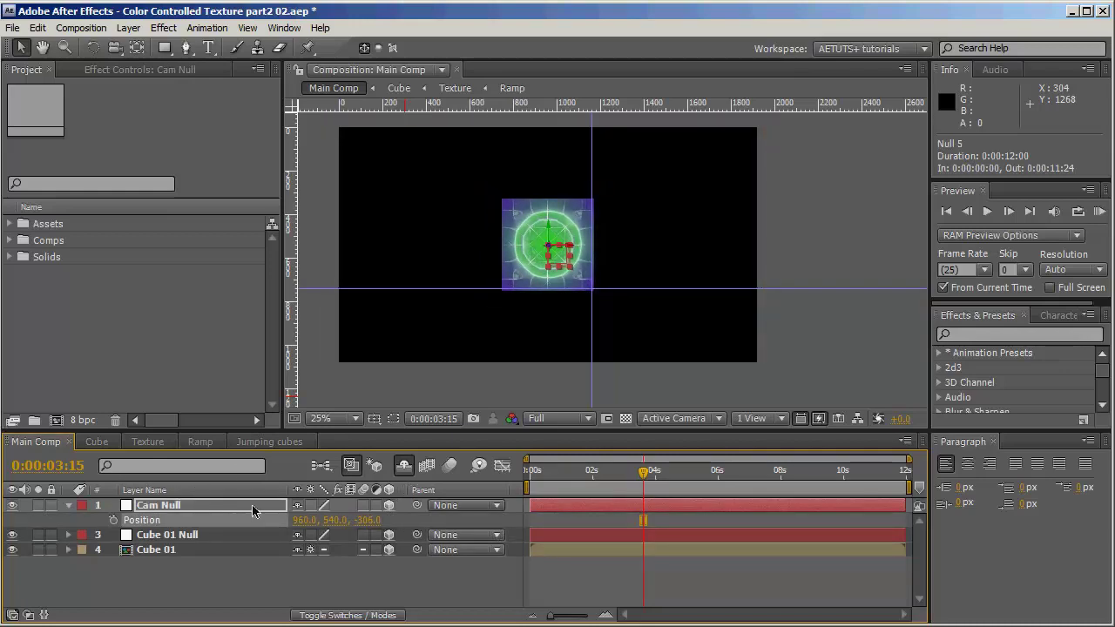
pyautogui.click(68, 505)
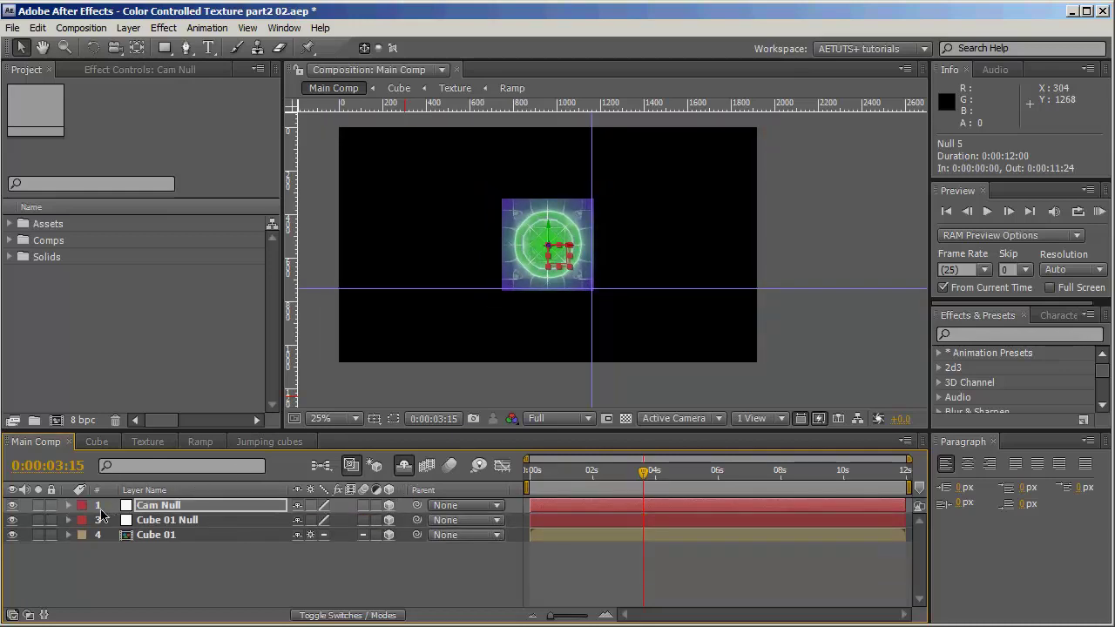
# Duplicate Cube 01 together with Cube 01 Null and rename the duplicated null Cube 02 Null.
pyautogui.moveTo(161, 560); pyautogui.dragTo(180, 538)
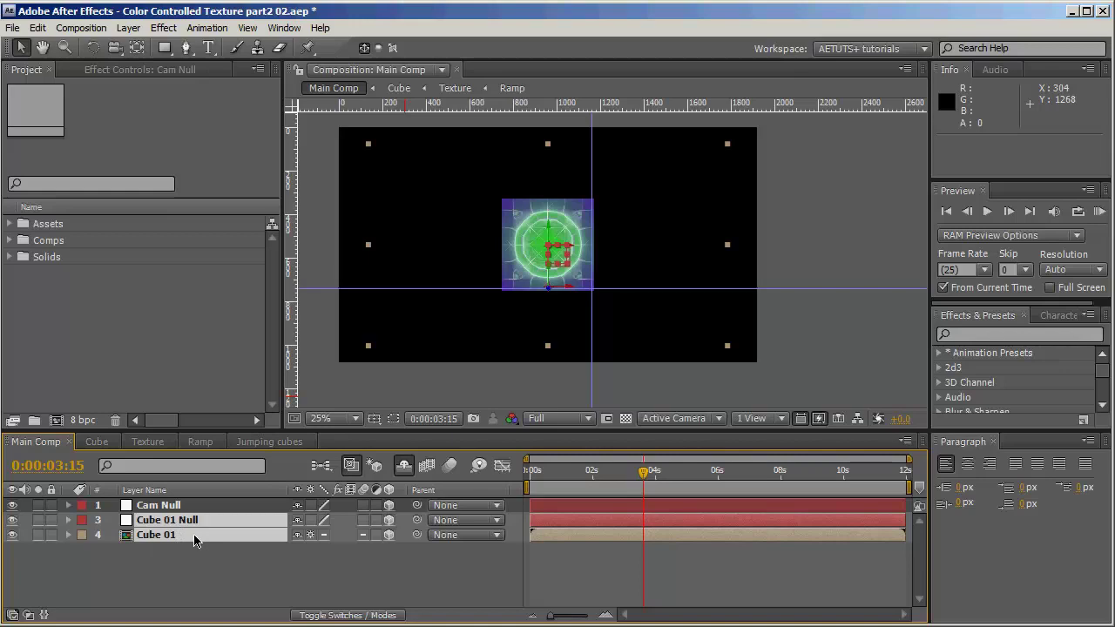
pyautogui.hotkey('ctrl', 'd')
pyautogui.moveTo(161, 554); pyautogui.dragTo(166, 532)
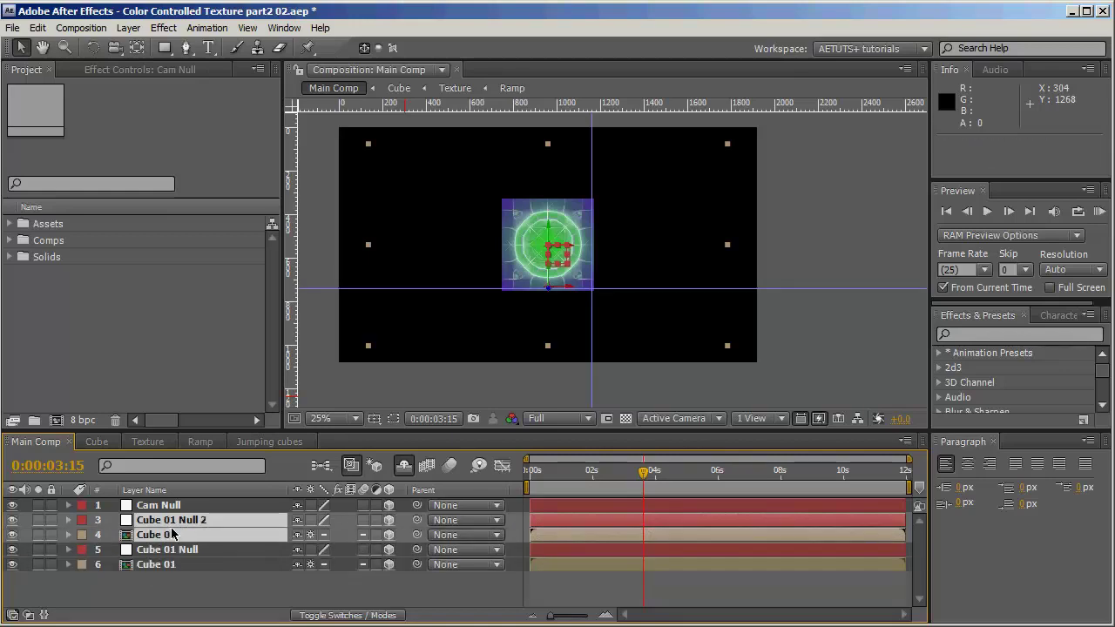
pyautogui.click(174, 567)
pyautogui.click(240, 520)
pyautogui.press('Return')
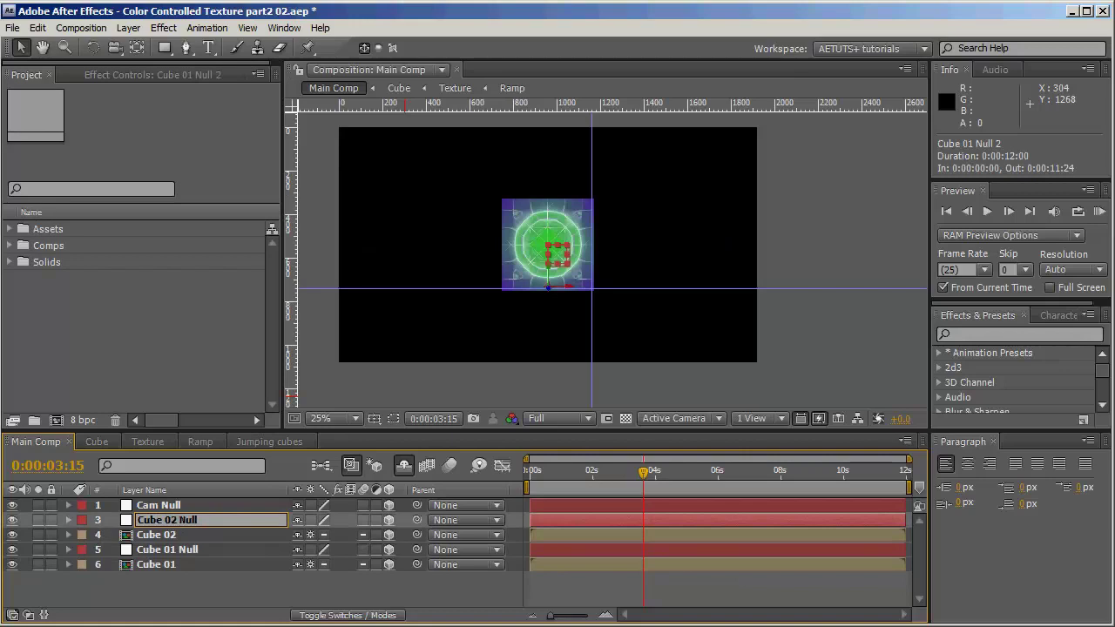
pyautogui.press('Return')
# Duplicate Cube 02 together with Cube 02 Null and rename the duplicated null Cube 03 Null.
pyautogui.keyDown('ctrl'); pyautogui.click(178, 534); pyautogui.keyUp('ctrl')
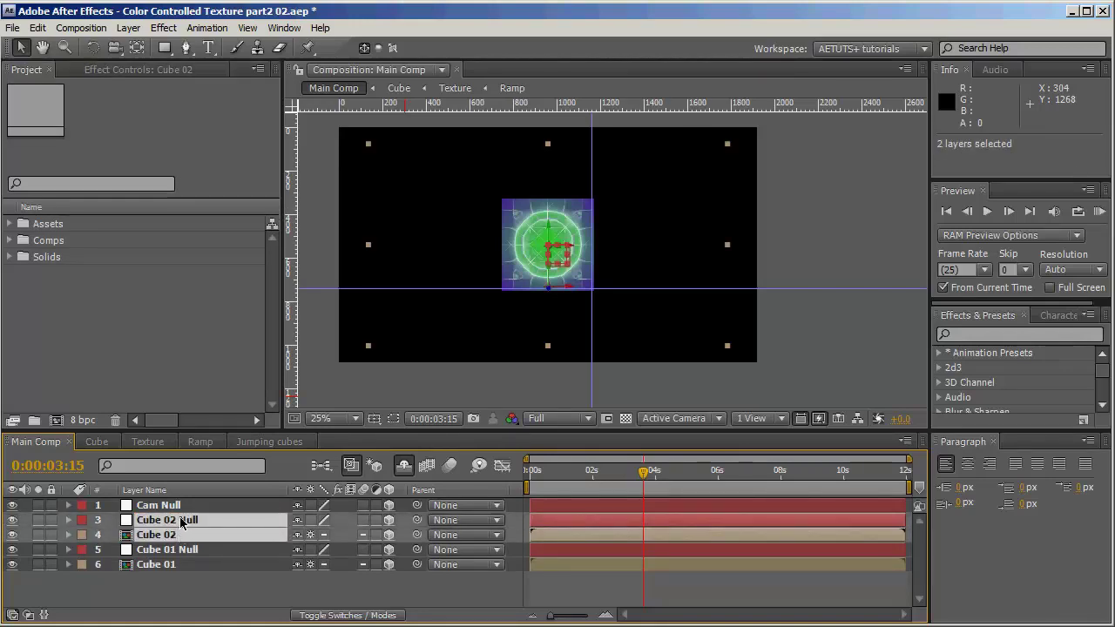
pyautogui.hotkey('ctrl', 'd')
pyautogui.moveTo(169, 552); pyautogui.dragTo(175, 531)
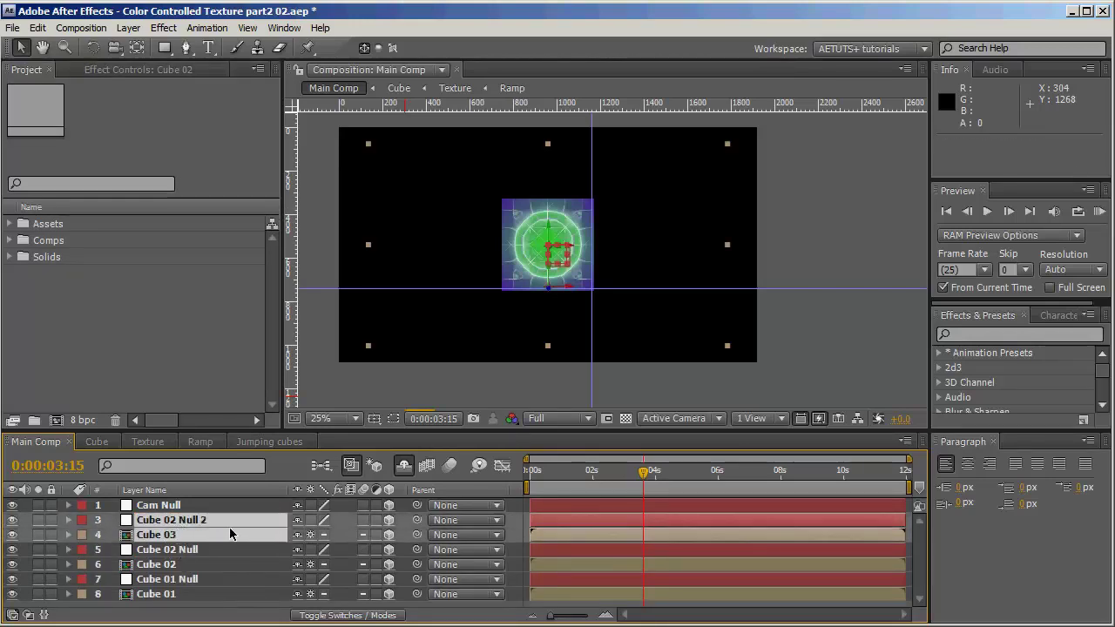
pyautogui.click(209, 520)
pyautogui.press('Return')
pyautogui.press('End')
pyautogui.press('BackSpace')
pyautogui.press('BackSpace')
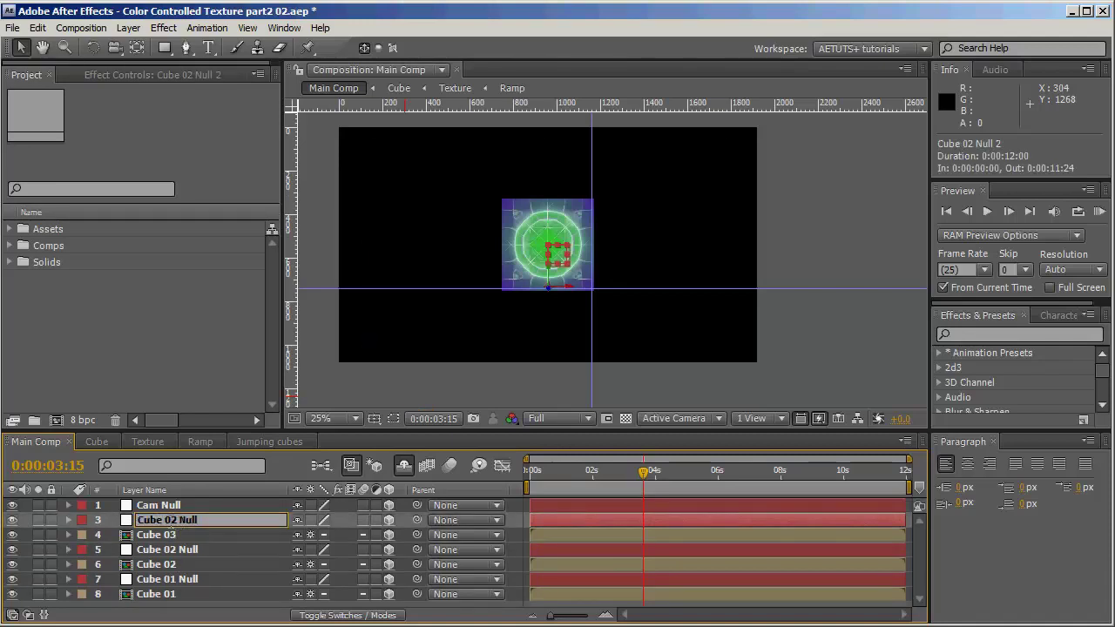
pyautogui.press('BackSpace')
pyautogui.write('3')
pyautogui.press('Return')
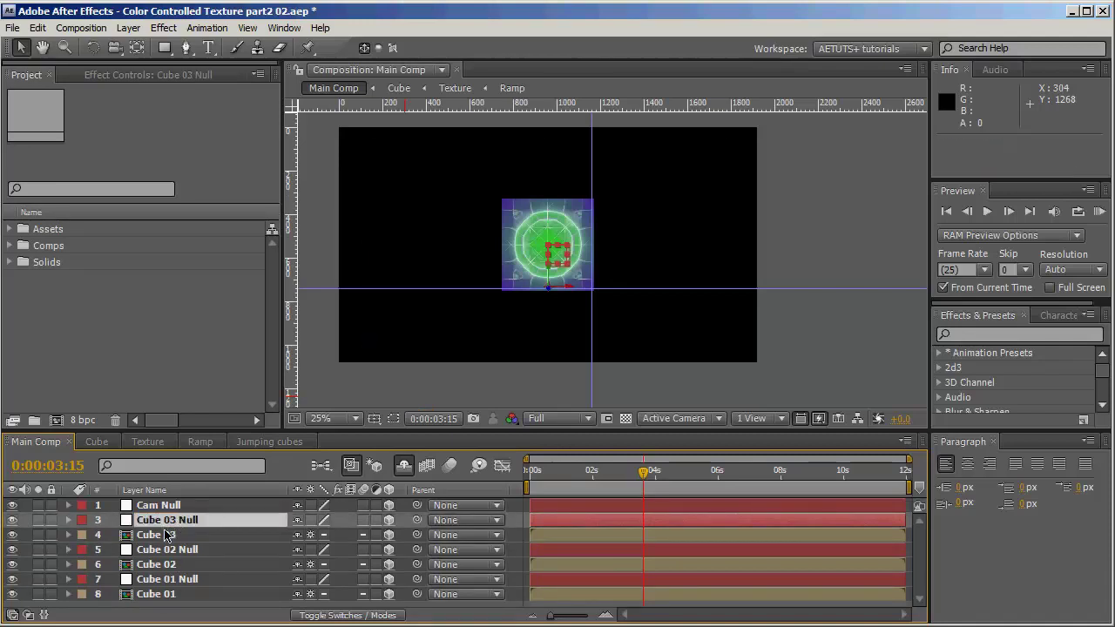
# Duplicate Cube 03 together with Cube 03 Null and rename the duplicated null Cube 04 Null.
pyautogui.keyDown('ctrl'); pyautogui.click(166, 535); pyautogui.keyUp('ctrl')
pyautogui.hotkey('ctrl', 'd')
pyautogui.moveTo(200, 525); pyautogui.dragTo(190, 551)
pyautogui.click(190, 549)
pyautogui.click(196, 536)
pyautogui.click(223, 525)
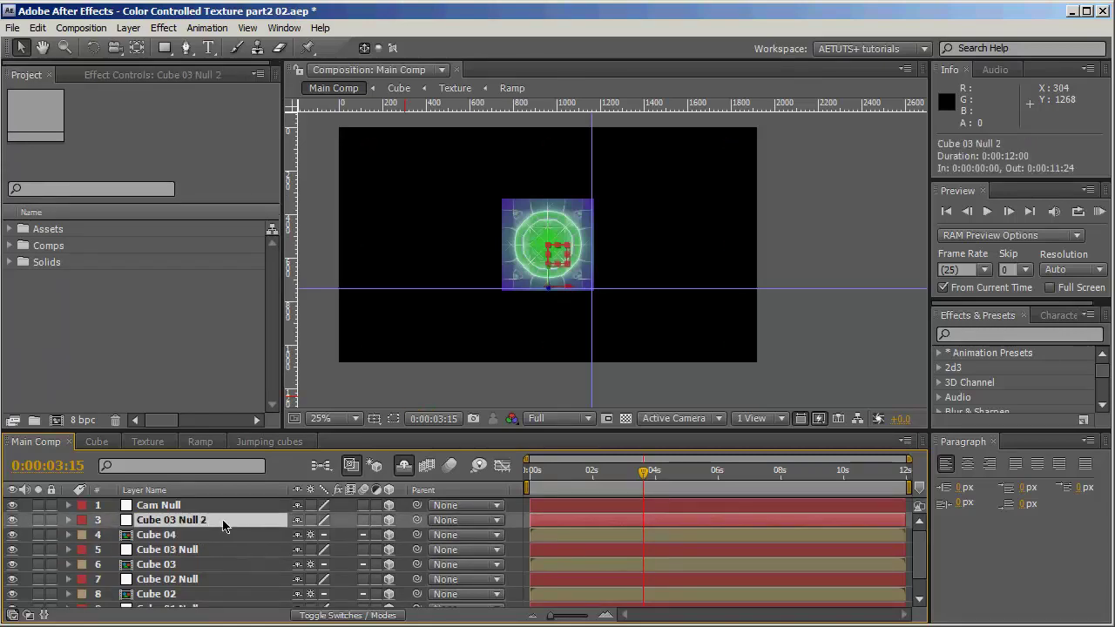
pyautogui.press('Return')
pyautogui.press('Right')
pyautogui.press('BackSpace')
pyautogui.press('BackSpace')
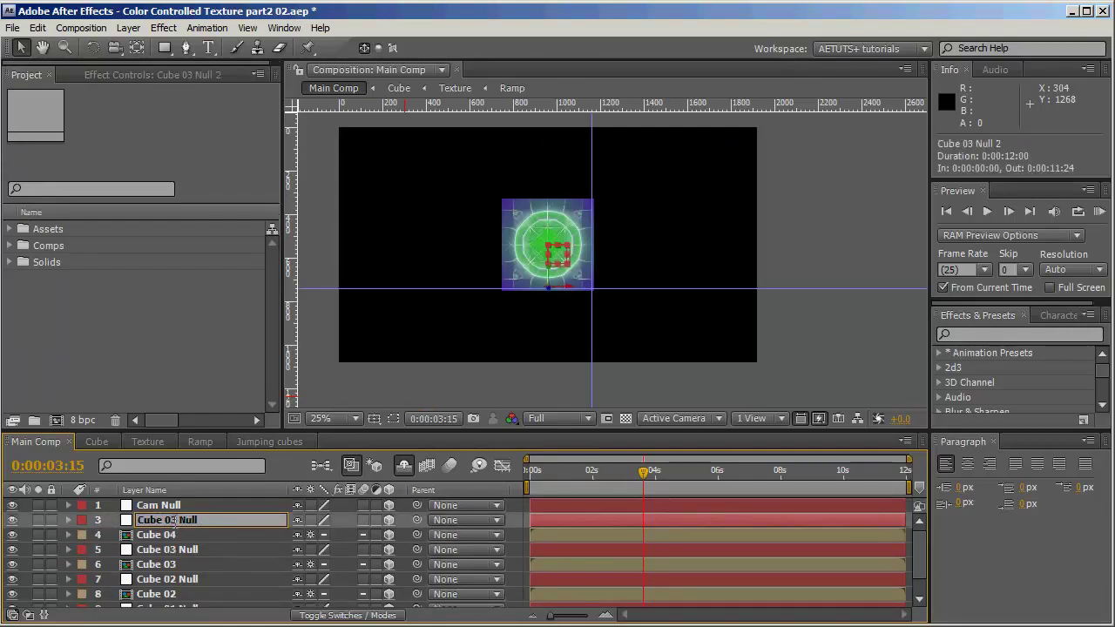
pyautogui.click(175, 520)
pyautogui.press('BackSpace')
pyautogui.write('4')
pyautogui.press('Return')
# Mark the Cube 01, Cube 02, Cube 03 and Cube 04 layers as shy, hiding them from the timeline.
pyautogui.click(170, 535)
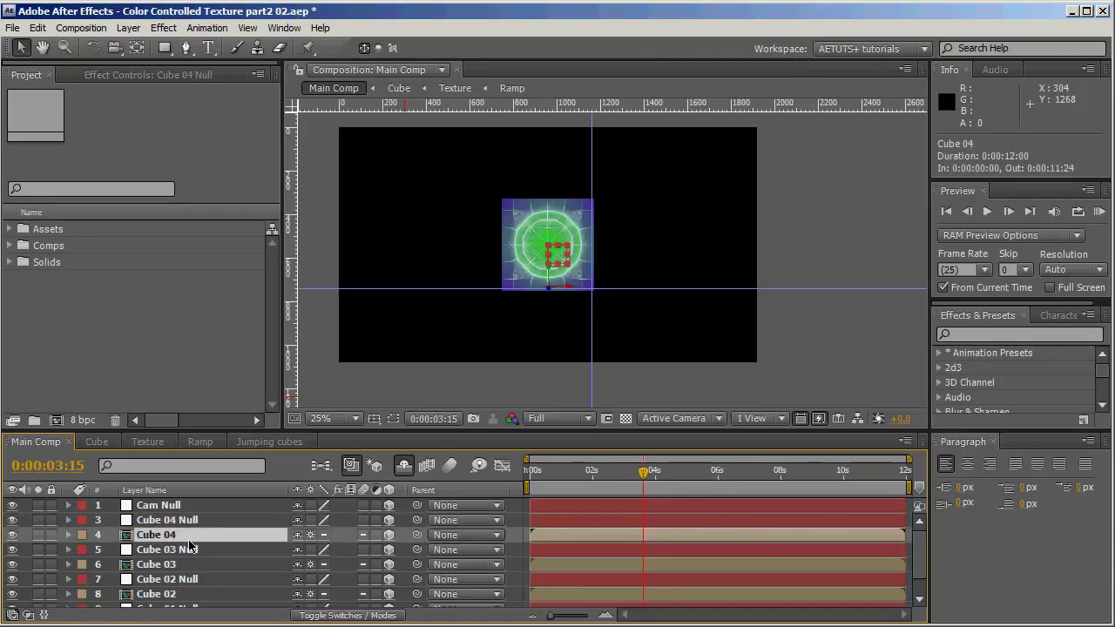
pyautogui.keyDown('ctrl'); pyautogui.click(179, 564); pyautogui.keyUp('ctrl')
pyautogui.keyDown('ctrl'); pyautogui.click(181, 596); pyautogui.keyUp('ctrl')
pyautogui.scroll(-2, 181, 600)
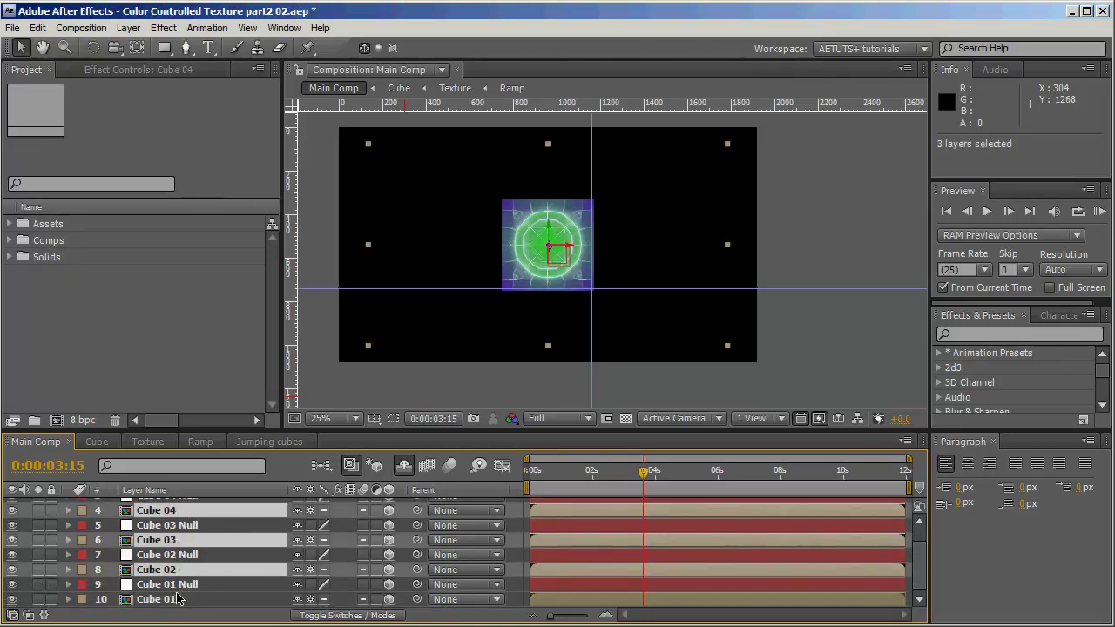
pyautogui.keyDown('ctrl'); pyautogui.click(252, 601); pyautogui.keyUp('ctrl')
pyautogui.press('Delete')
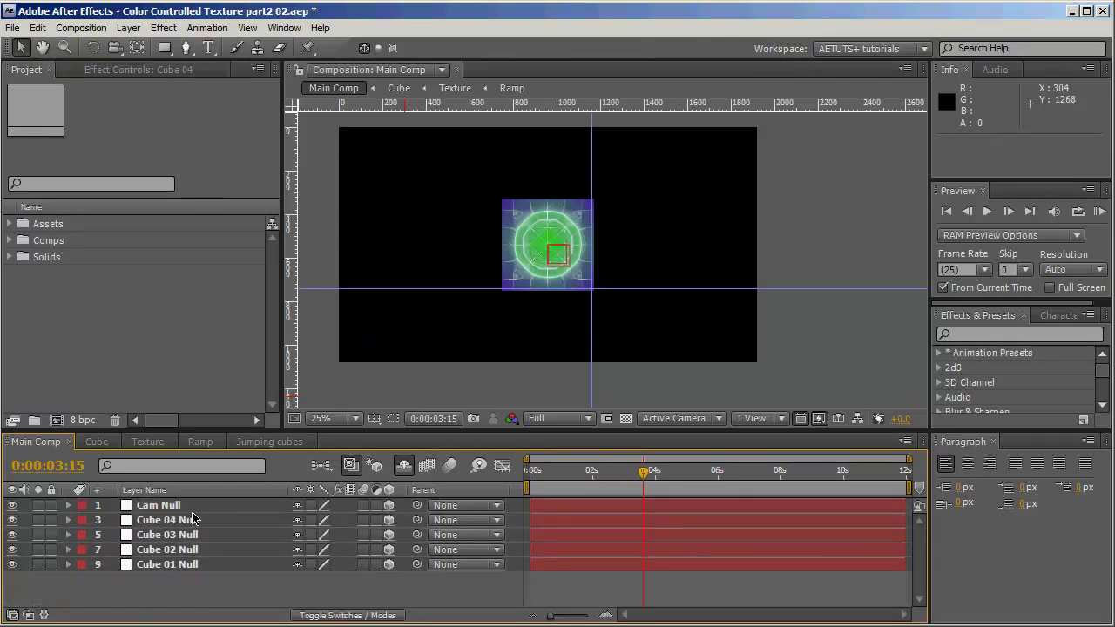
pyautogui.click(193, 564)
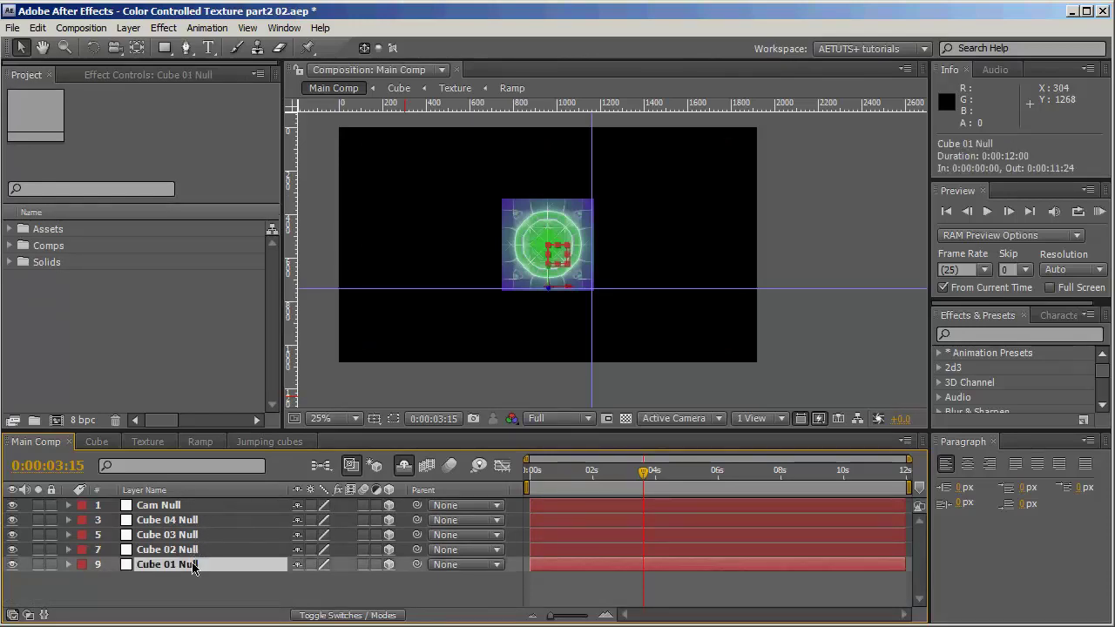
pyautogui.moveTo(575, 294); pyautogui.dragTo(459, 290)
pyautogui.hotkey('ctrl', 'z')
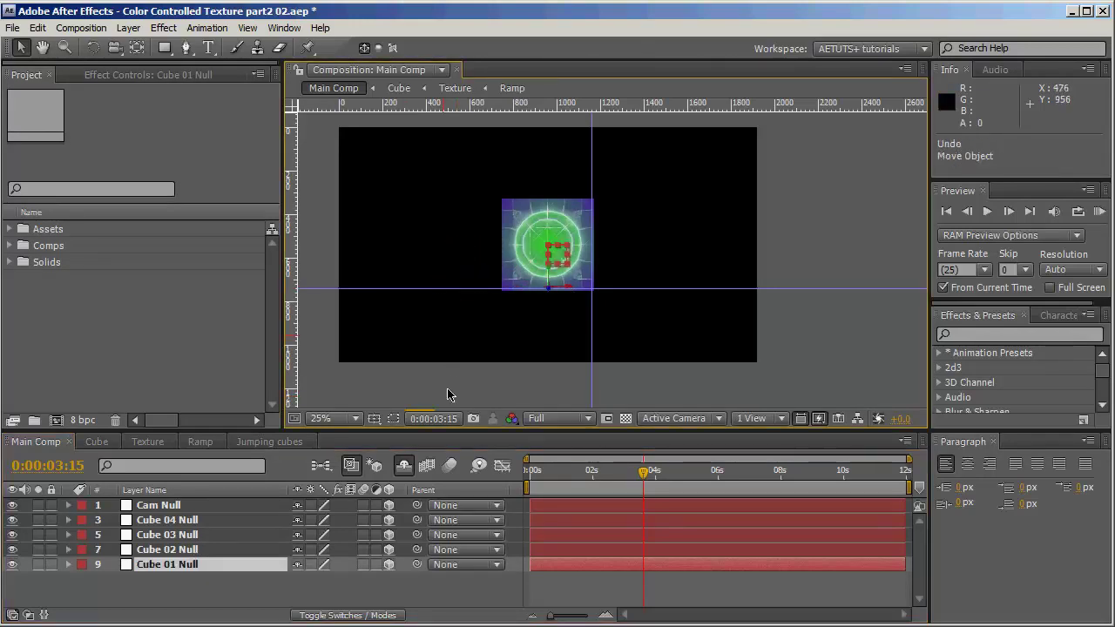
# Reveal the shy layers, parent each of Cube 01 to Cube 04 to its matching numbered null, and hide the shy layers again.
pyautogui.click(404, 467)
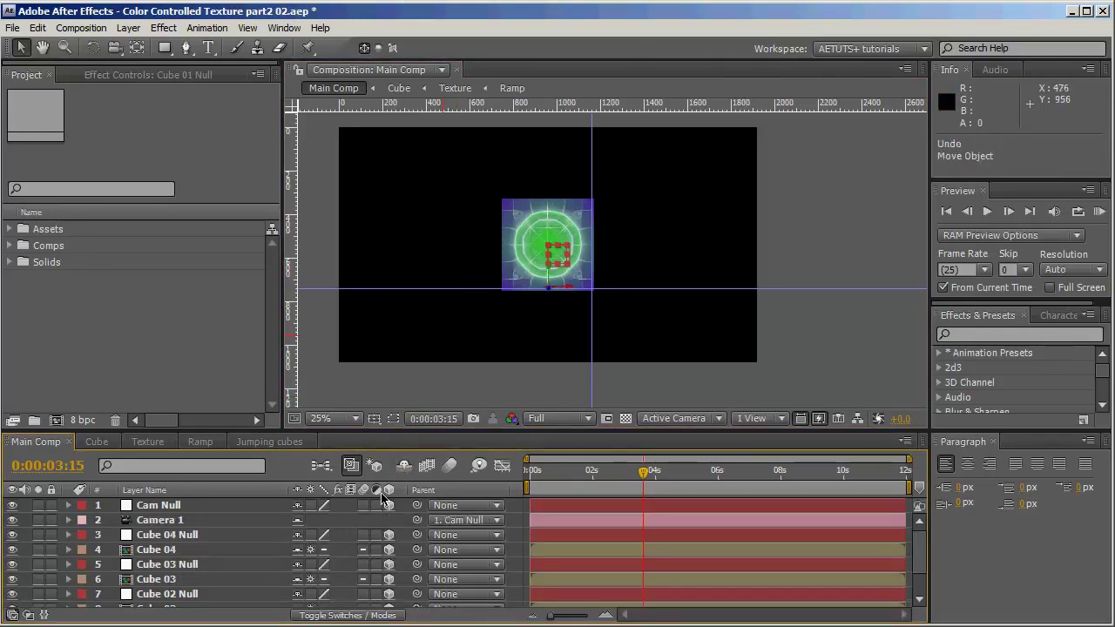
pyautogui.scroll(-2, 192, 575)
pyautogui.click(192, 598)
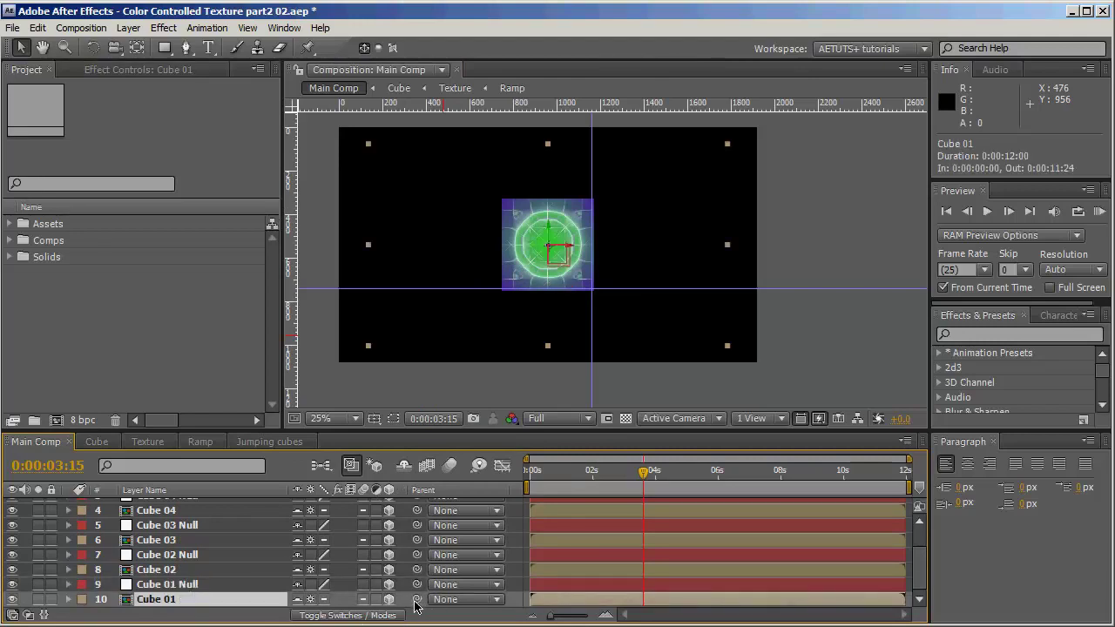
pyautogui.moveTo(417, 600); pyautogui.dragTo(174, 584)
pyautogui.click(191, 570)
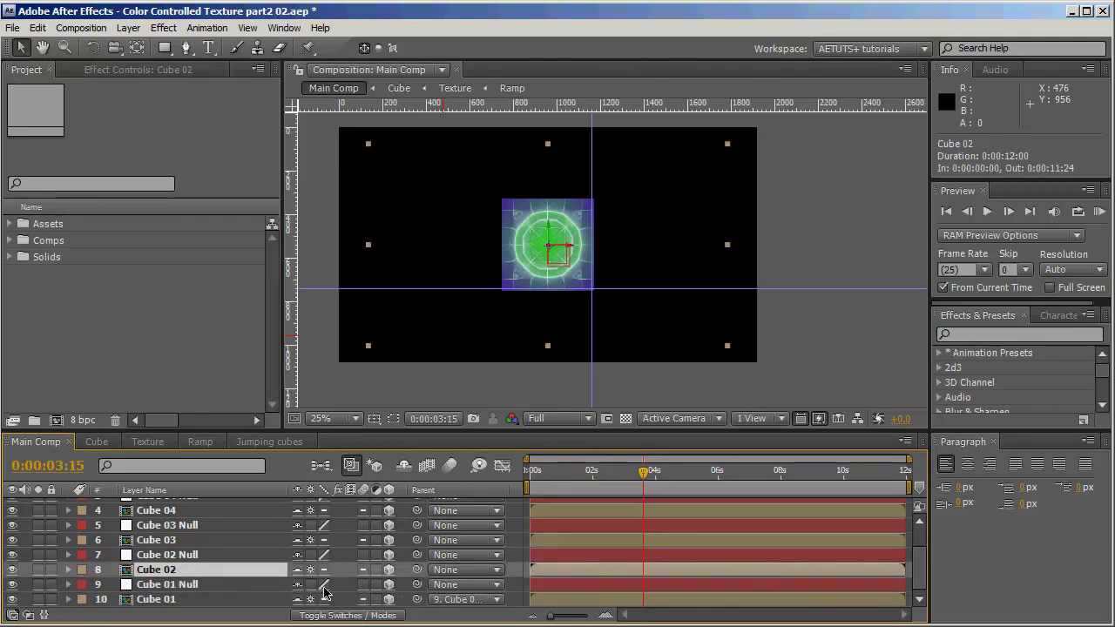
pyautogui.moveTo(417, 570); pyautogui.dragTo(199, 555)
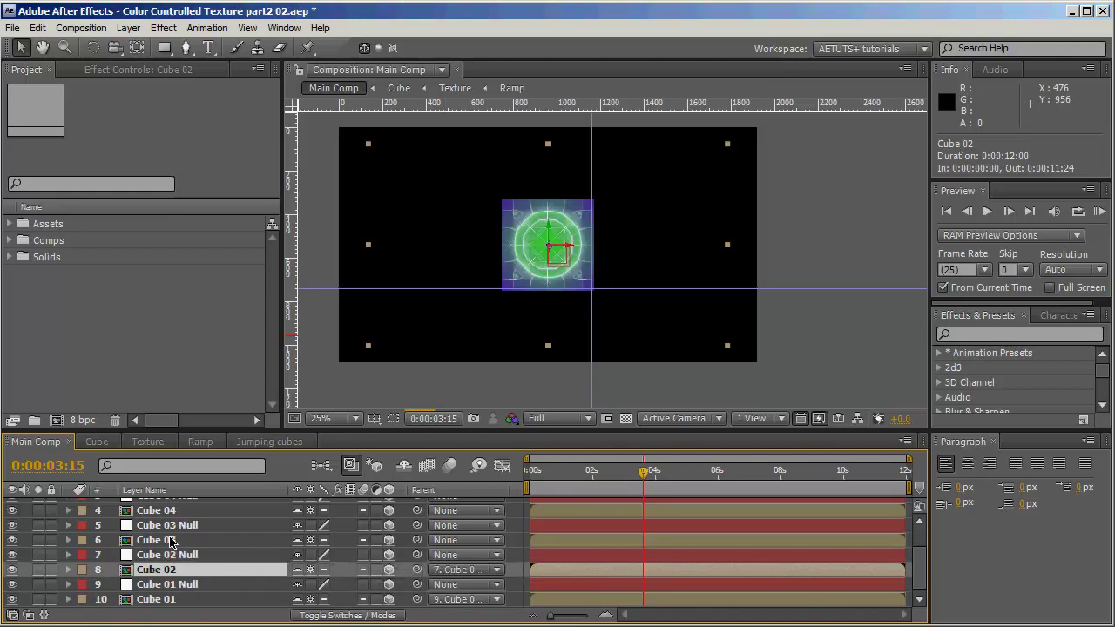
pyautogui.click(171, 541)
pyautogui.moveTo(416, 540); pyautogui.dragTo(246, 527)
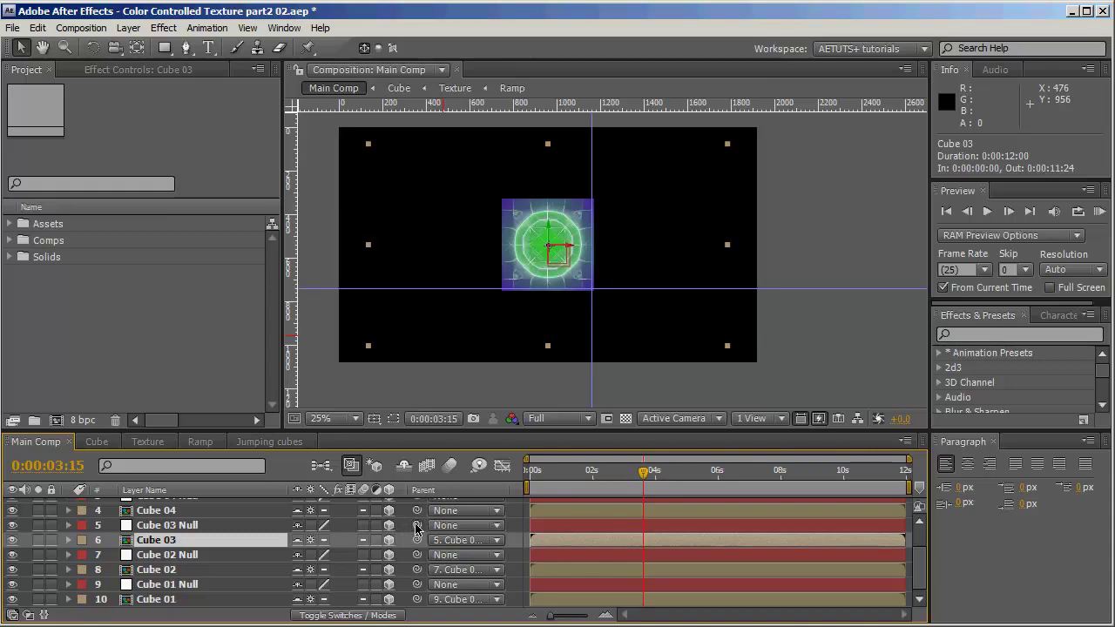
pyautogui.moveTo(417, 514); pyautogui.dragTo(247, 536)
pyautogui.click(403, 466)
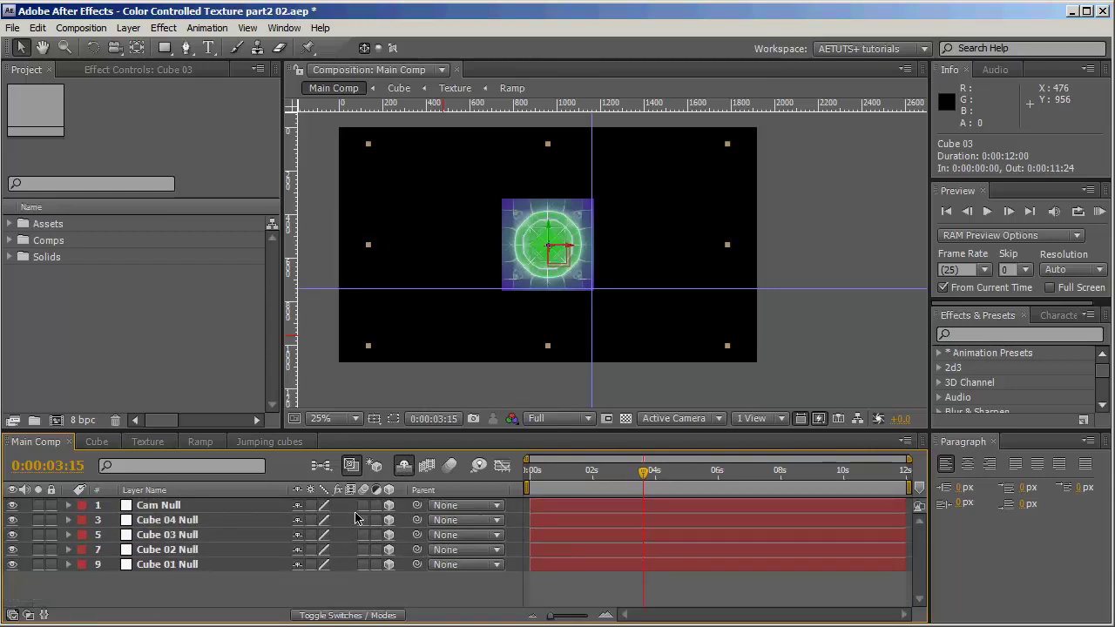
# Move Cube 01 Null along X to about 312 and Cube 02 Null along X to about 760.
pyautogui.click(216, 565)
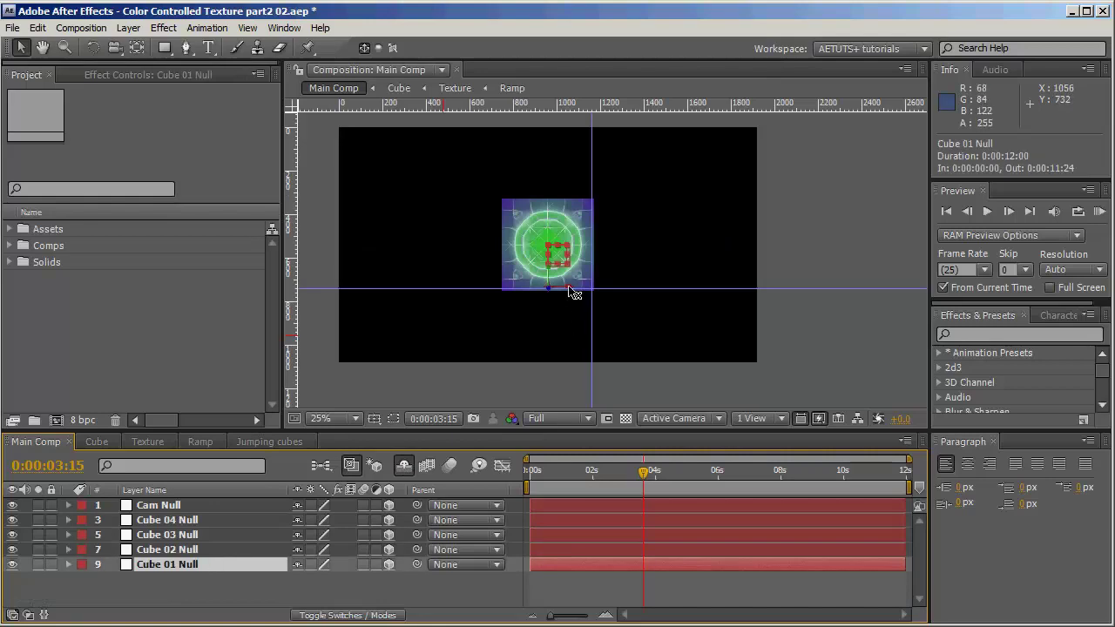
pyautogui.moveTo(569, 292); pyautogui.dragTo(427, 287)
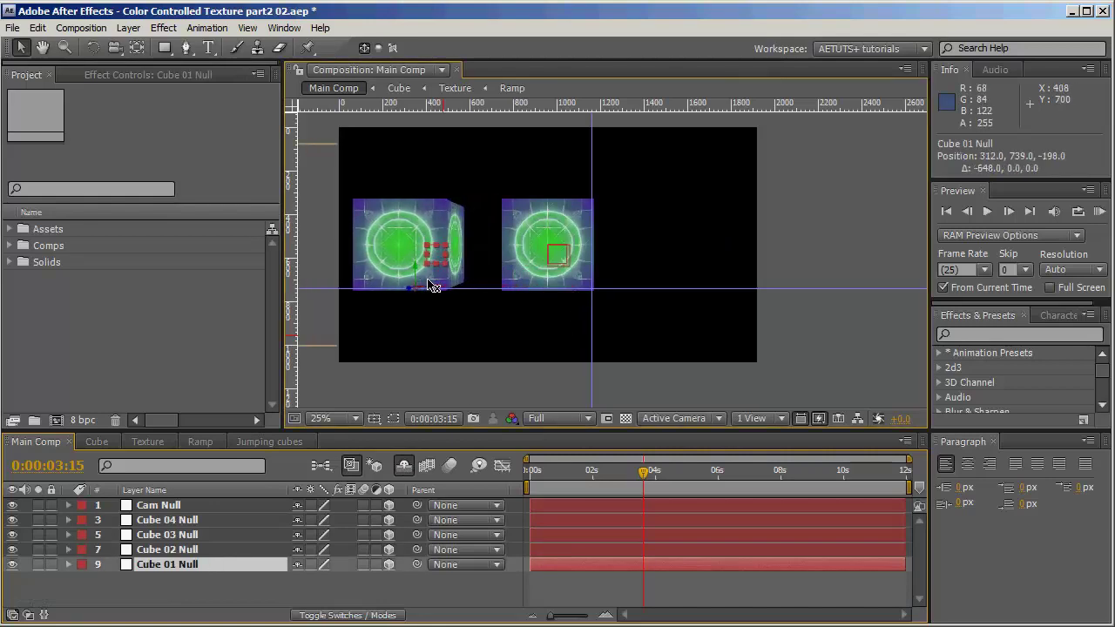
pyautogui.click(247, 550)
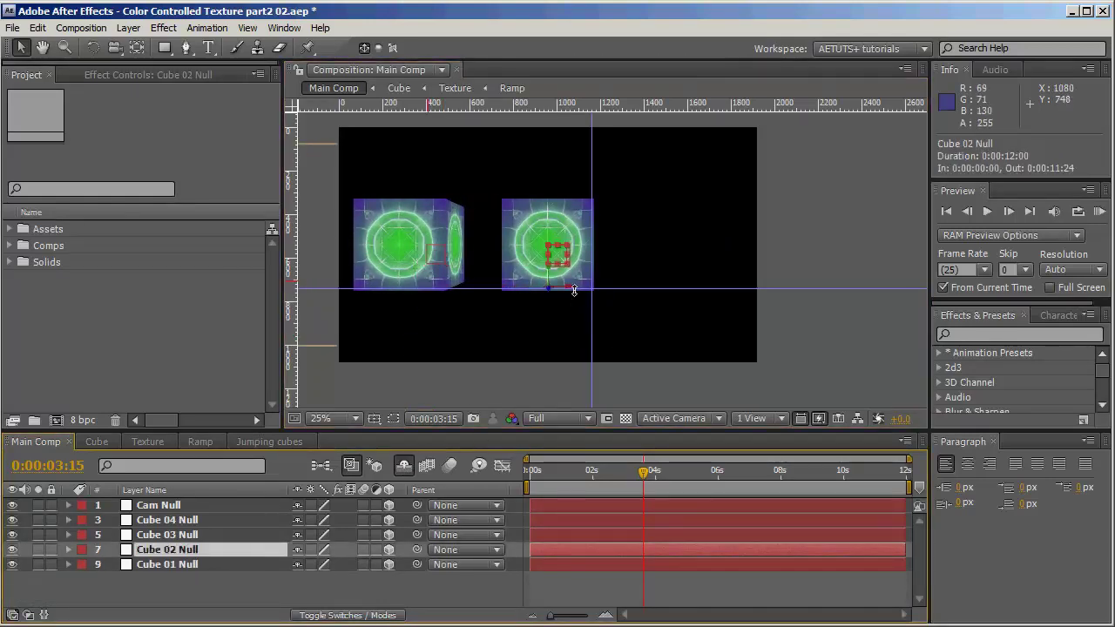
pyautogui.moveTo(572, 291); pyautogui.dragTo(528, 294)
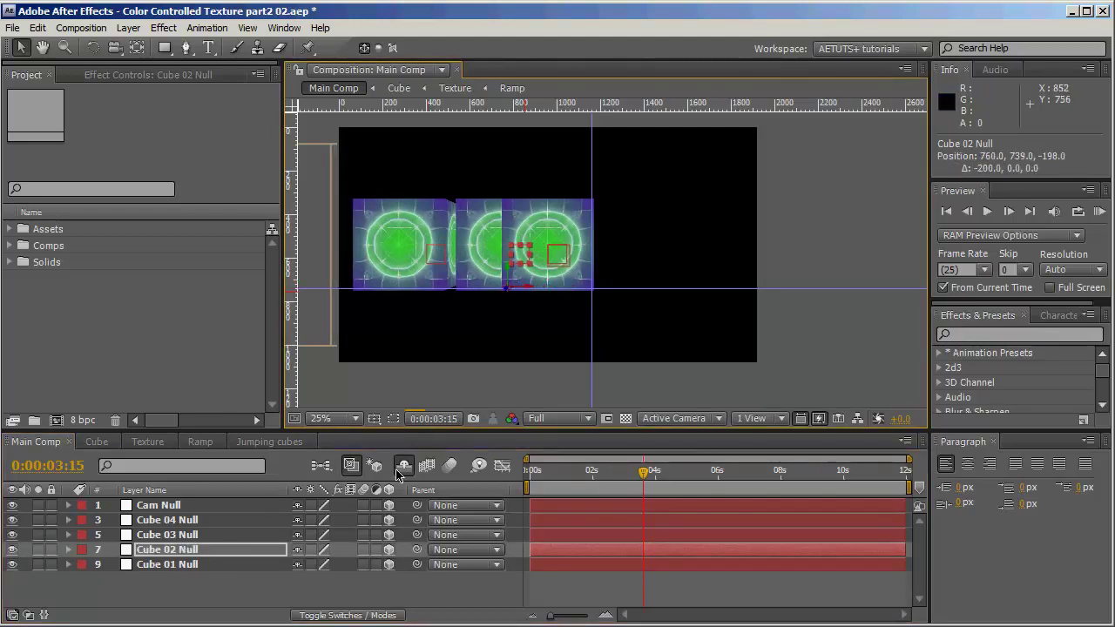
# Move Cube 04 Null along X to the right end of the row and Cube 03 Null to about X 1188.
pyautogui.click(570, 296)
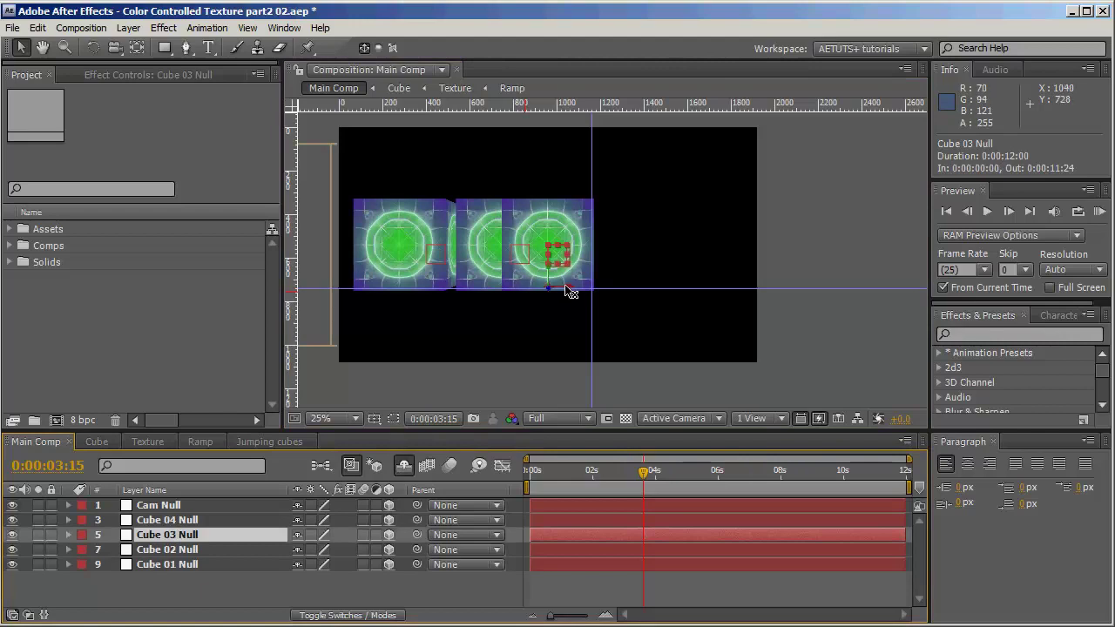
pyautogui.moveTo(567, 288); pyautogui.dragTo(715, 280)
pyautogui.click(219, 521)
pyautogui.click(215, 524)
pyautogui.hotkey('ctrl', 'Down')
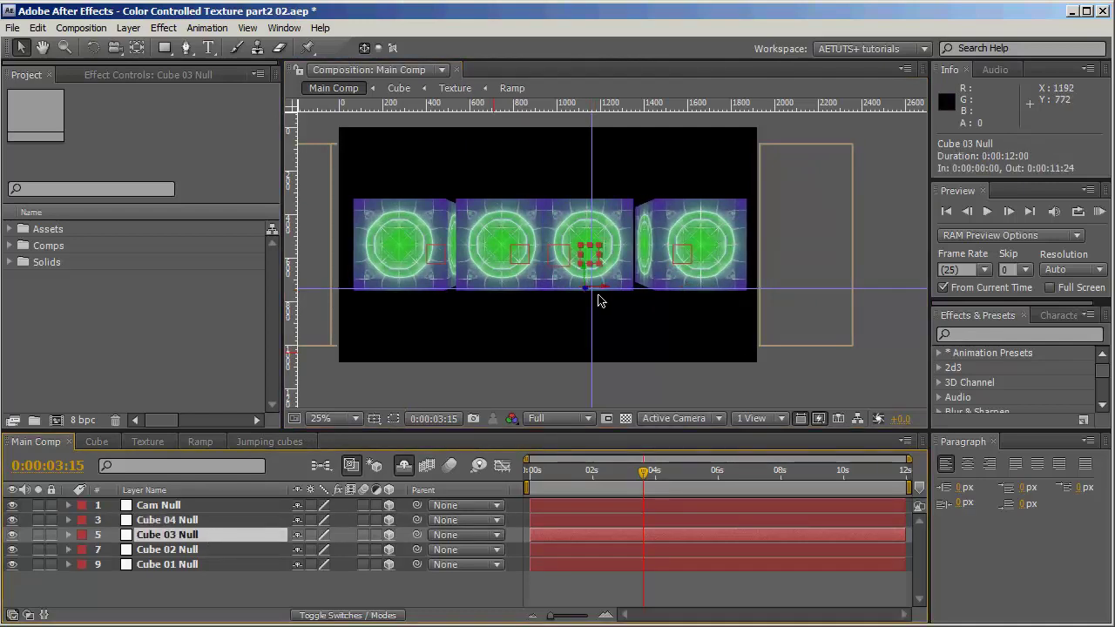
pyautogui.moveTo(600, 286); pyautogui.dragTo(613, 287)
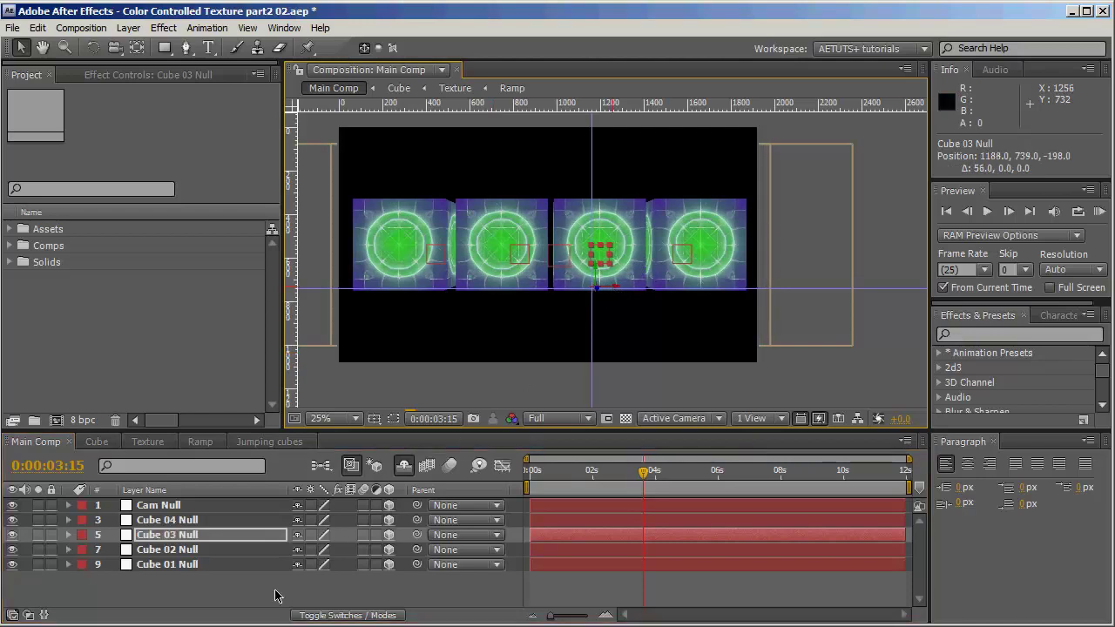
# Lower all four cube nulls together to about Y 835 in the frame and deselect them.
pyautogui.click(183, 521)
pyautogui.keyDown('shift'); pyautogui.click(187, 567); pyautogui.keyUp('shift')
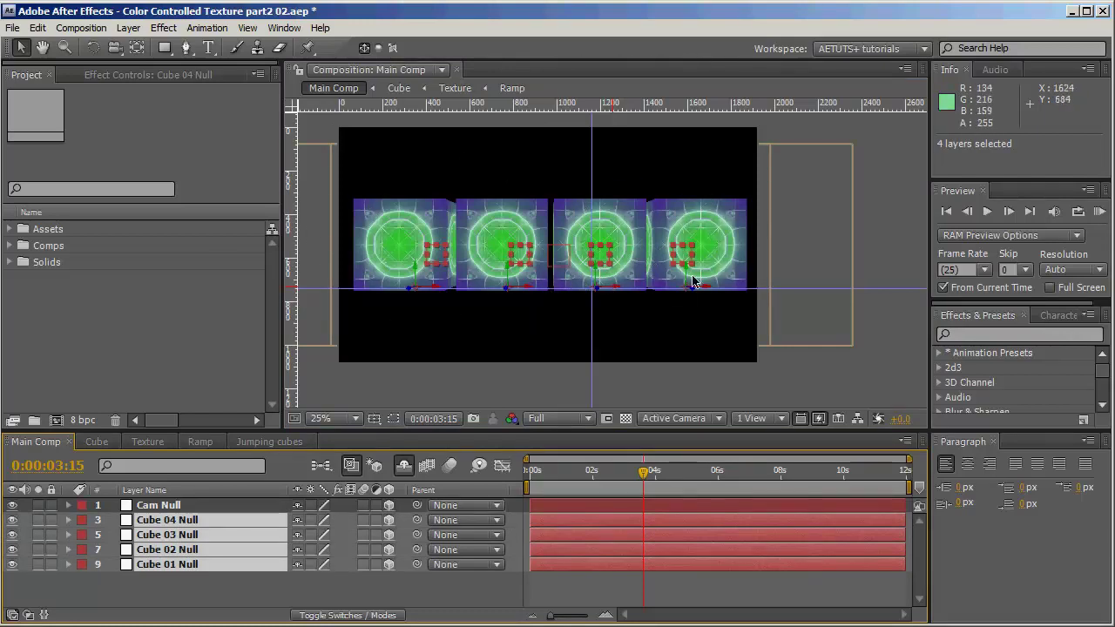
pyautogui.moveTo(618, 290); pyautogui.dragTo(604, 304)
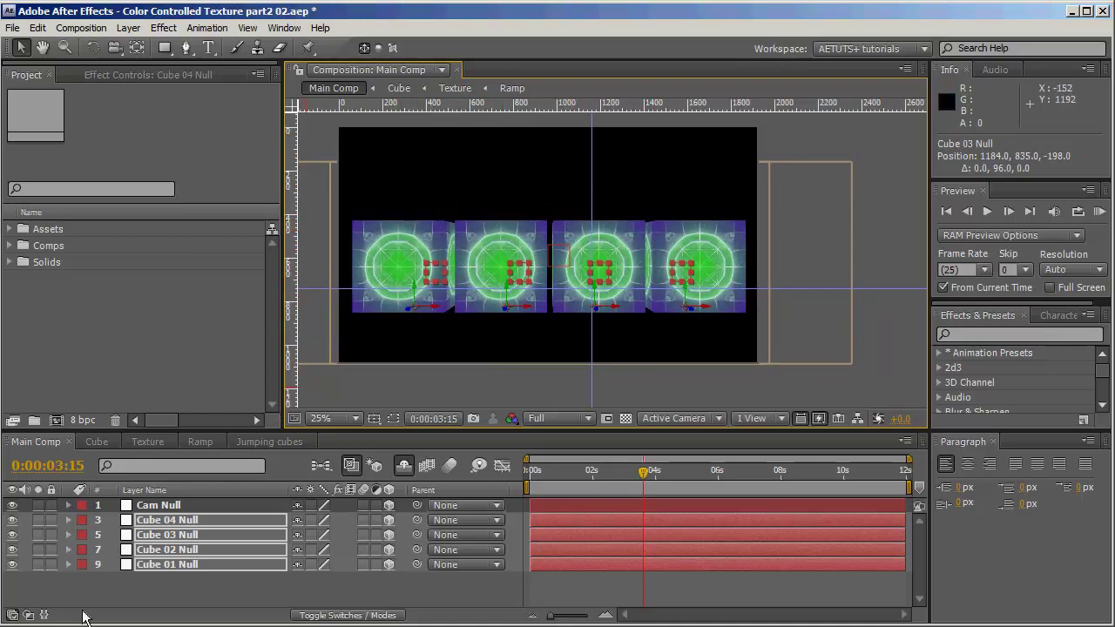
pyautogui.click(296, 596)
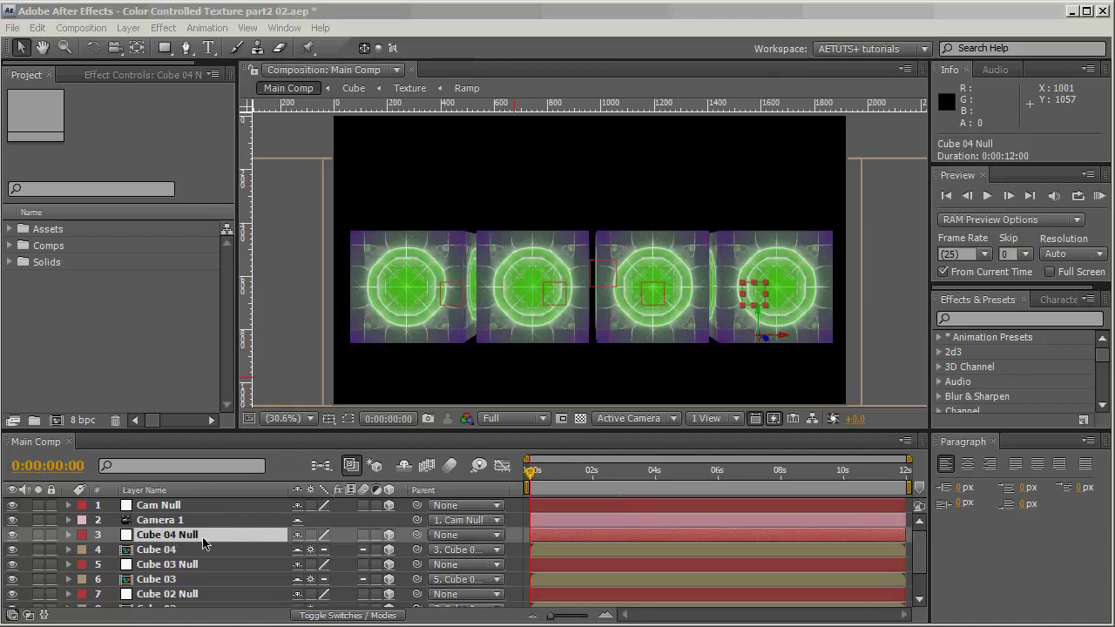
# Select Cam Null and show all shy layers in the timeline.
pyautogui.click(405, 468)
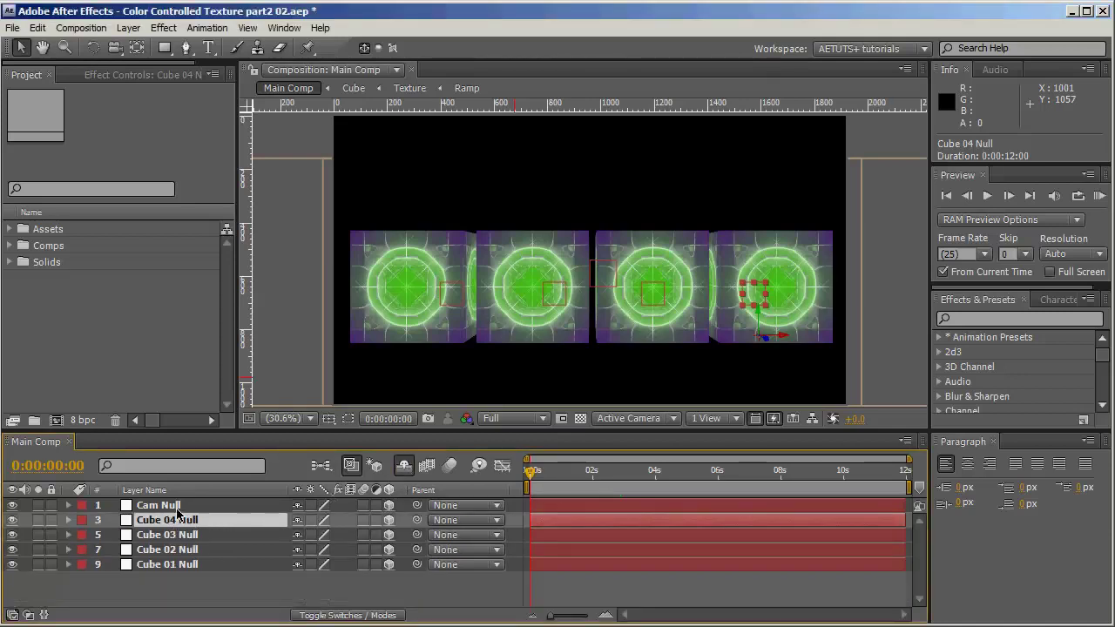
pyautogui.click(206, 599)
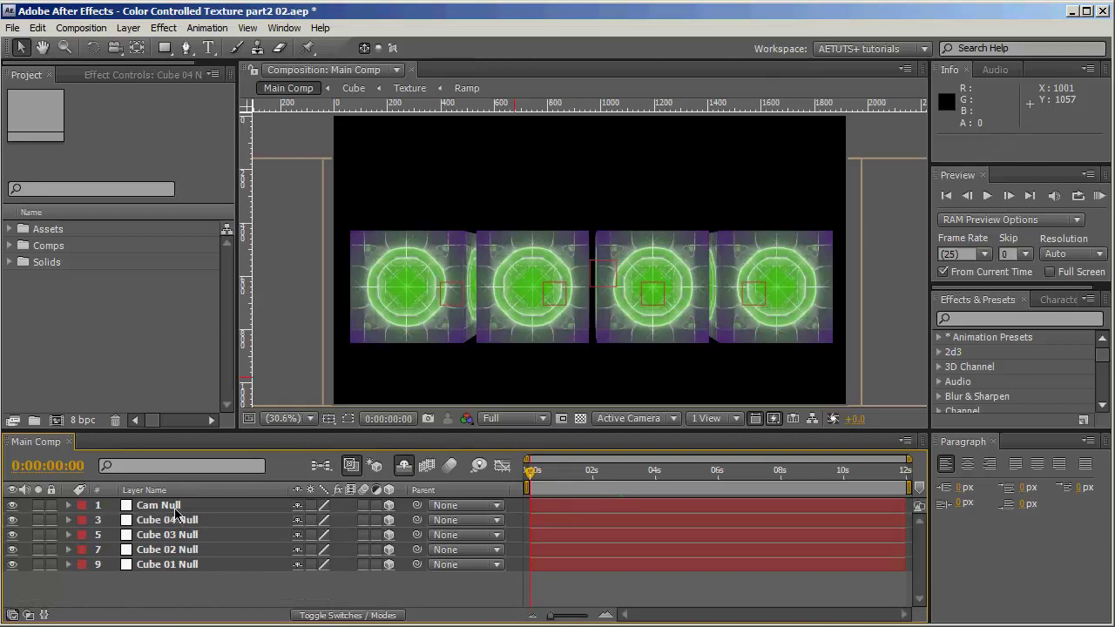
pyautogui.click(174, 510)
pyautogui.click(404, 466)
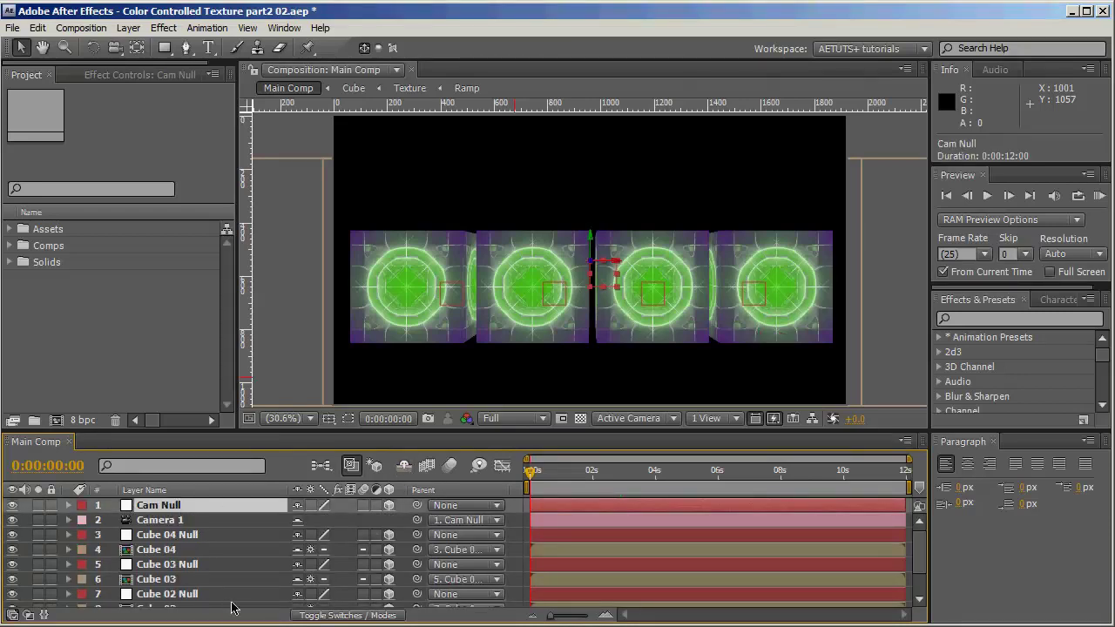
# Turn off the visibility of every layer except Cube 01, Cube 01 Null and Camera 1.
pyautogui.scroll(-3, 177, 557)
pyautogui.click(168, 570)
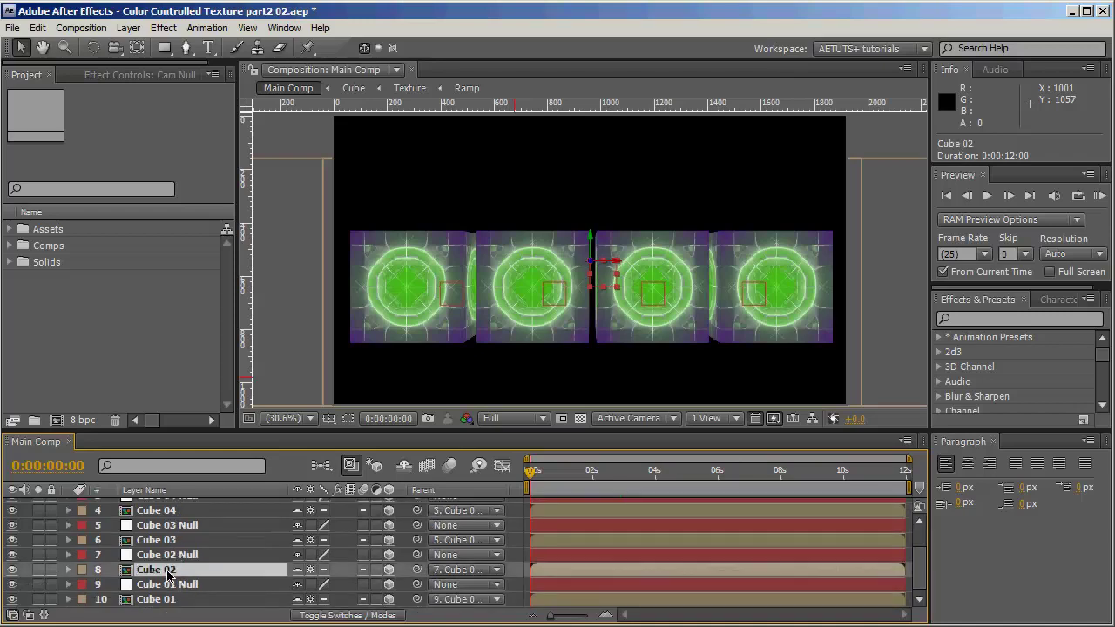
pyautogui.scroll(3, 175, 569)
pyautogui.hotkey('ctrl', 'a')
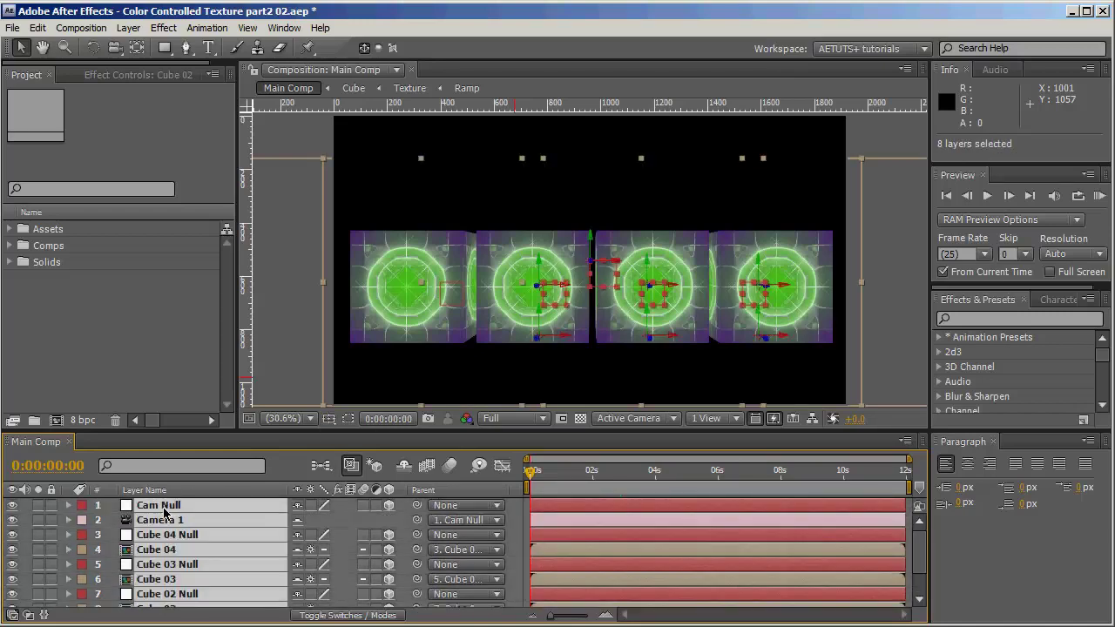
pyautogui.click(12, 506)
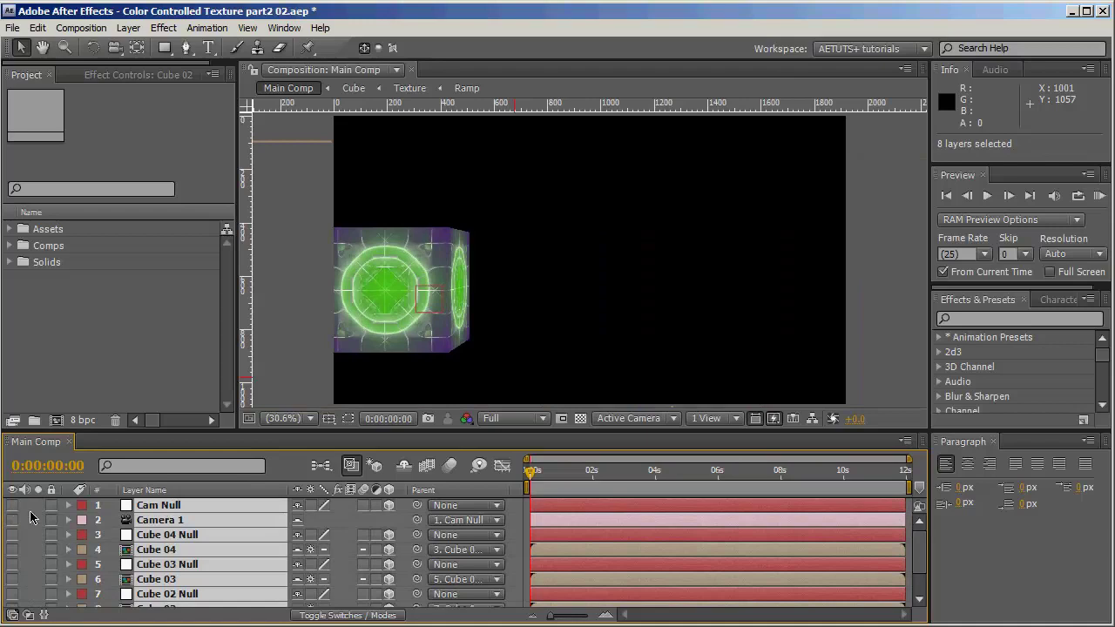
pyautogui.click(12, 520)
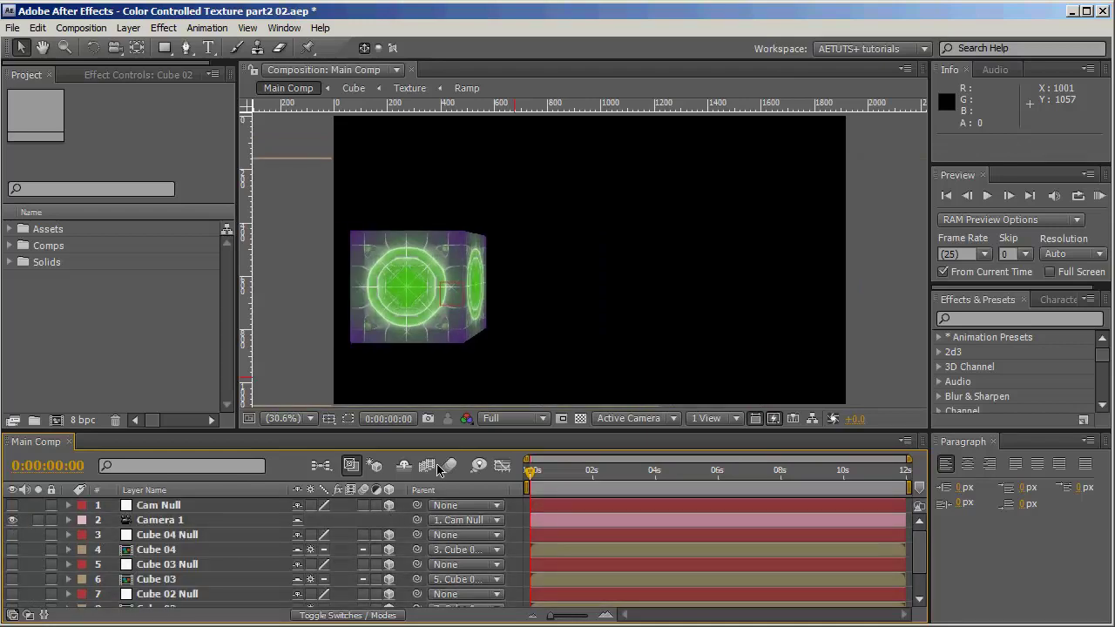
# Hide shy layers and mark Cam Null and the Cube 02, 03 and 04 nulls as shy.
pyautogui.click(403, 466)
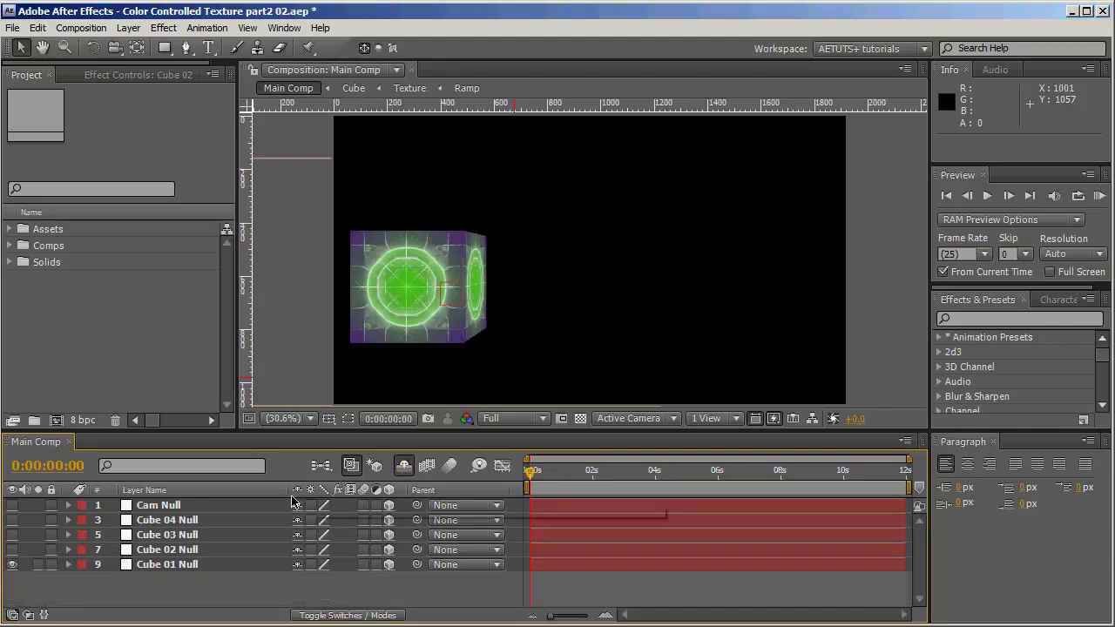
pyautogui.click(165, 551)
pyautogui.keyDown('shift'); pyautogui.click(166, 506); pyautogui.keyUp('shift')
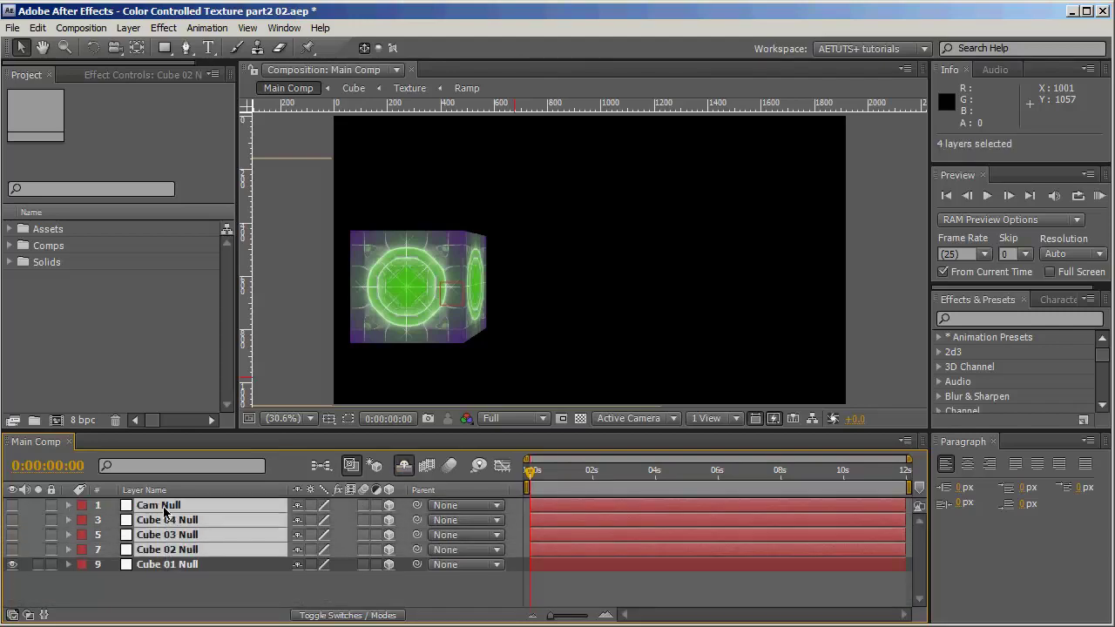
pyautogui.click(298, 550)
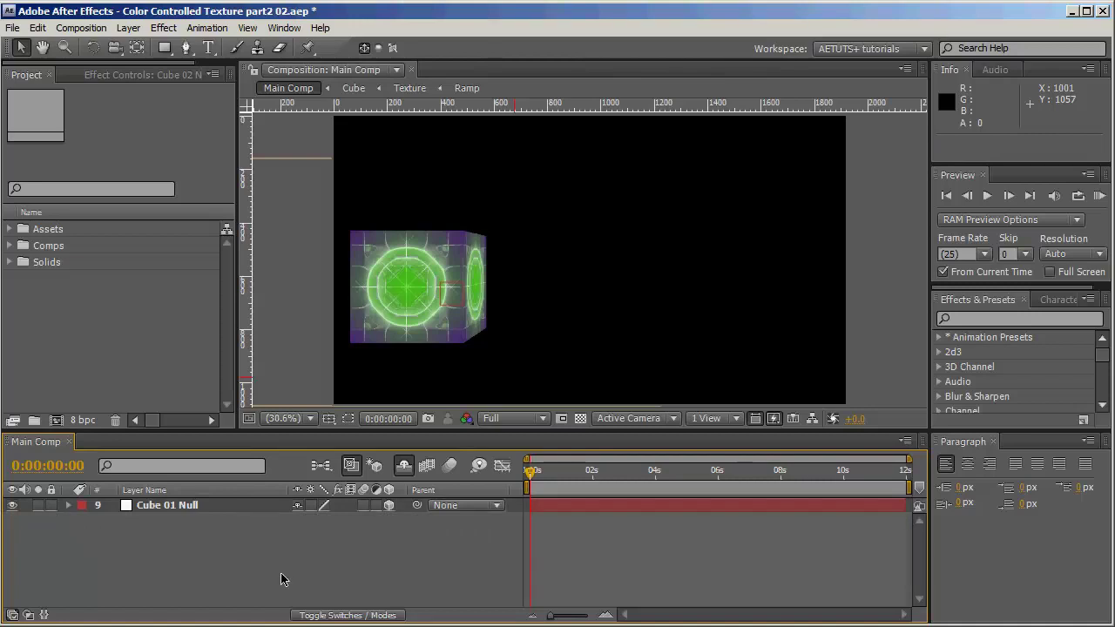
# Reveal the Position and Scale properties of Cube 01 Null together.
pyautogui.click(193, 509)
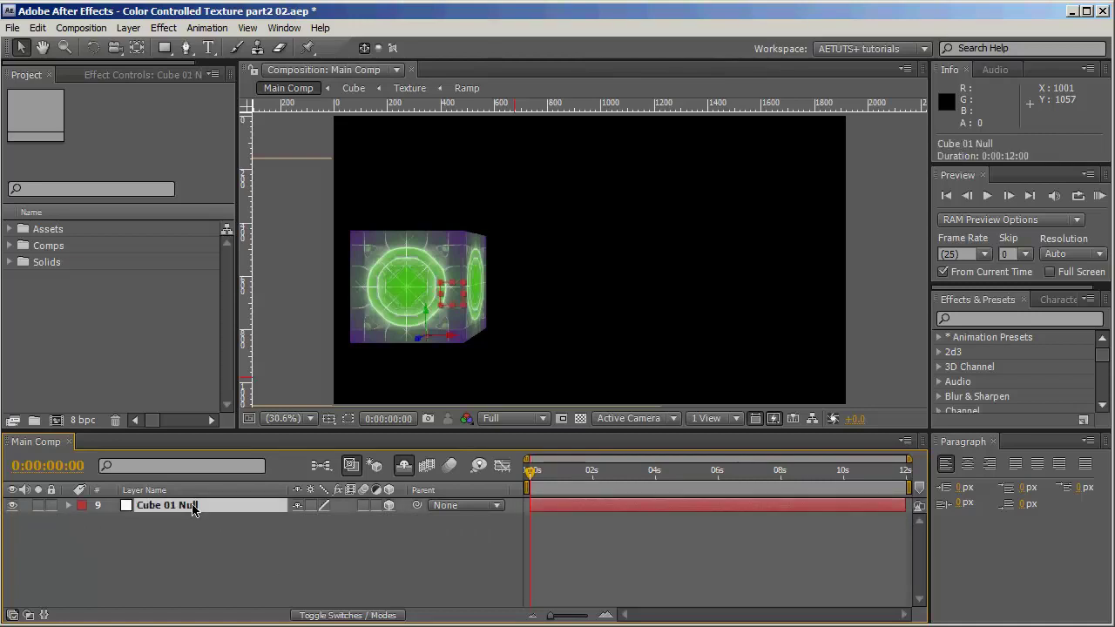
pyautogui.press('p')
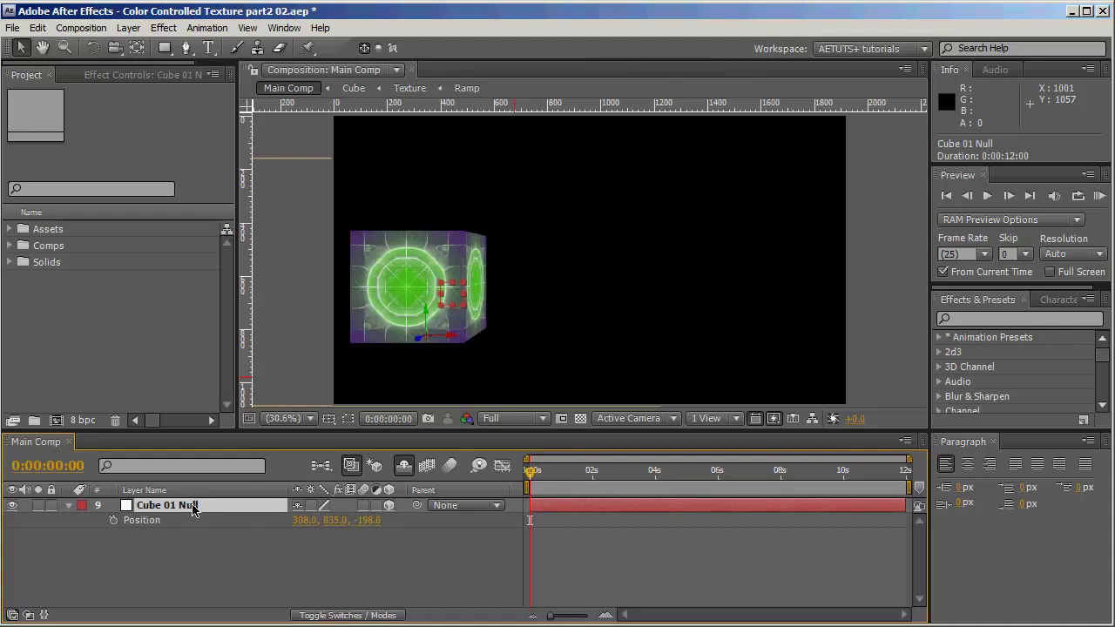
pyautogui.hotkey('shift', 's')
pyautogui.click(275, 596)
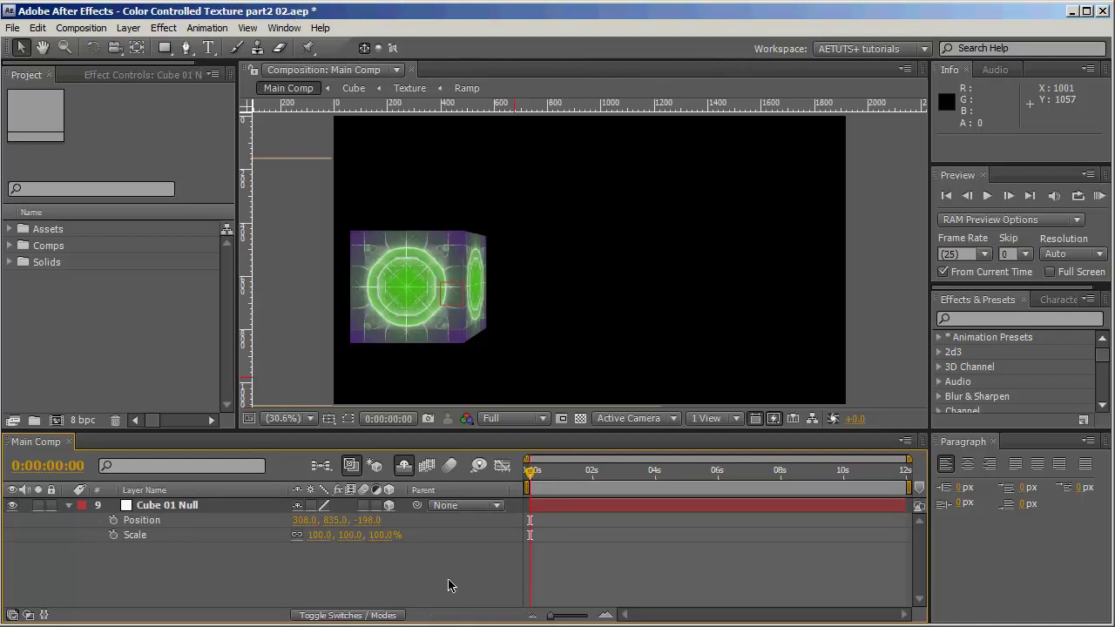
# Switch to the bouncing ball expression thread in Firefox, copy its Position expression and return to After Effects.
pyautogui.hotkey('alt', 'Tab')
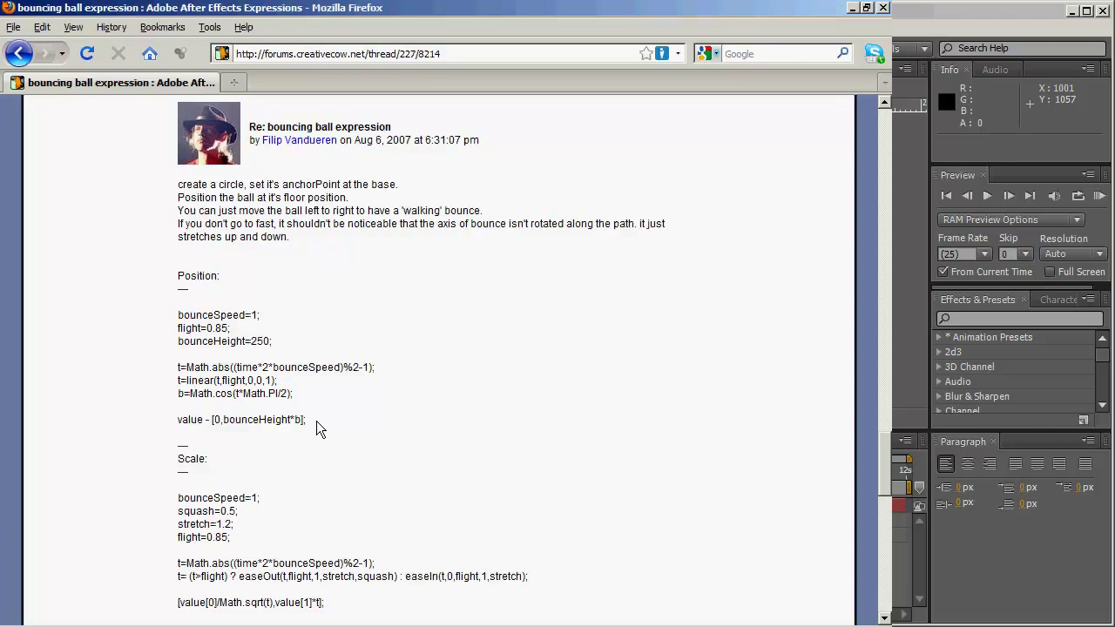
pyautogui.moveTo(316, 421); pyautogui.dragTo(178, 315)
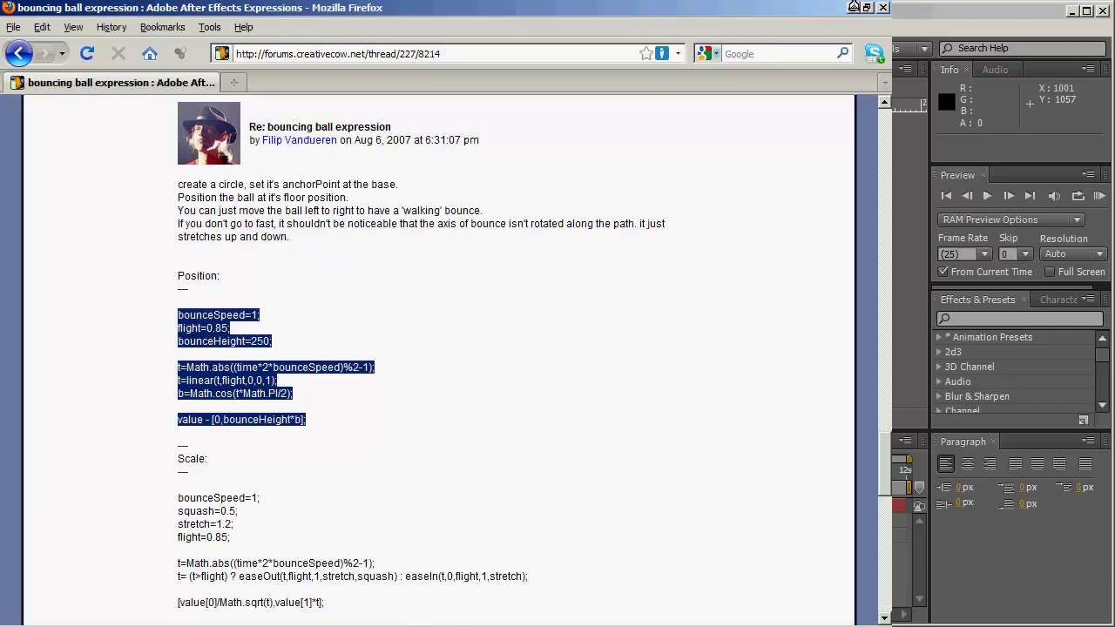
pyautogui.click(853, 8)
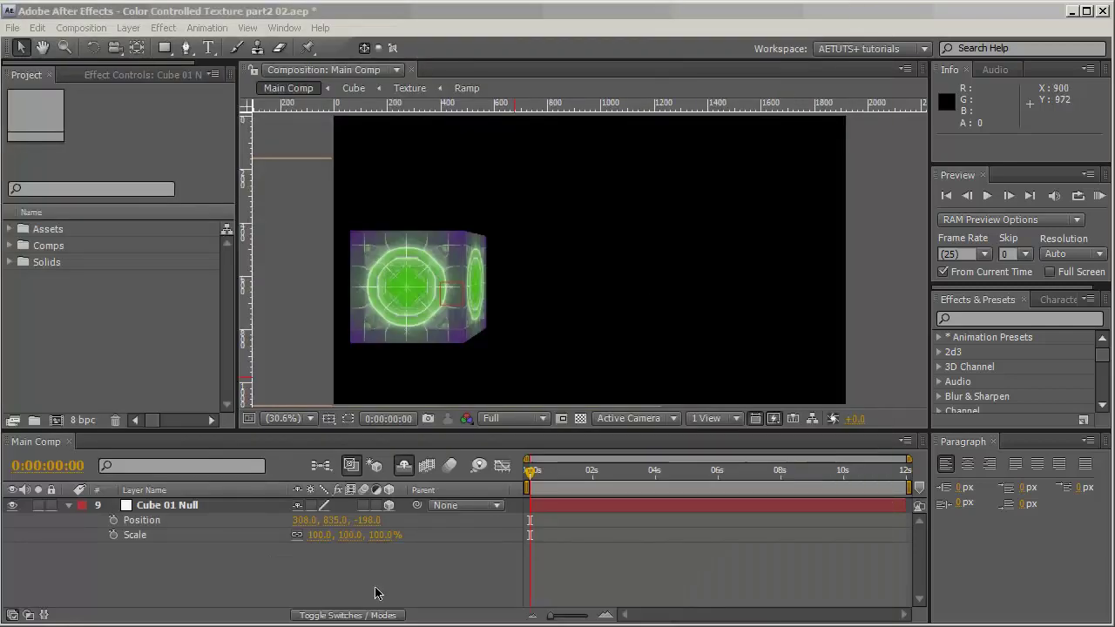
# Paste the copied bounce expression into Cube 01 Null's Position and check the motion from the start.
pyautogui.click(113, 520)
pyautogui.keyDown('alt'); pyautogui.click(114, 523); pyautogui.keyUp('alt')
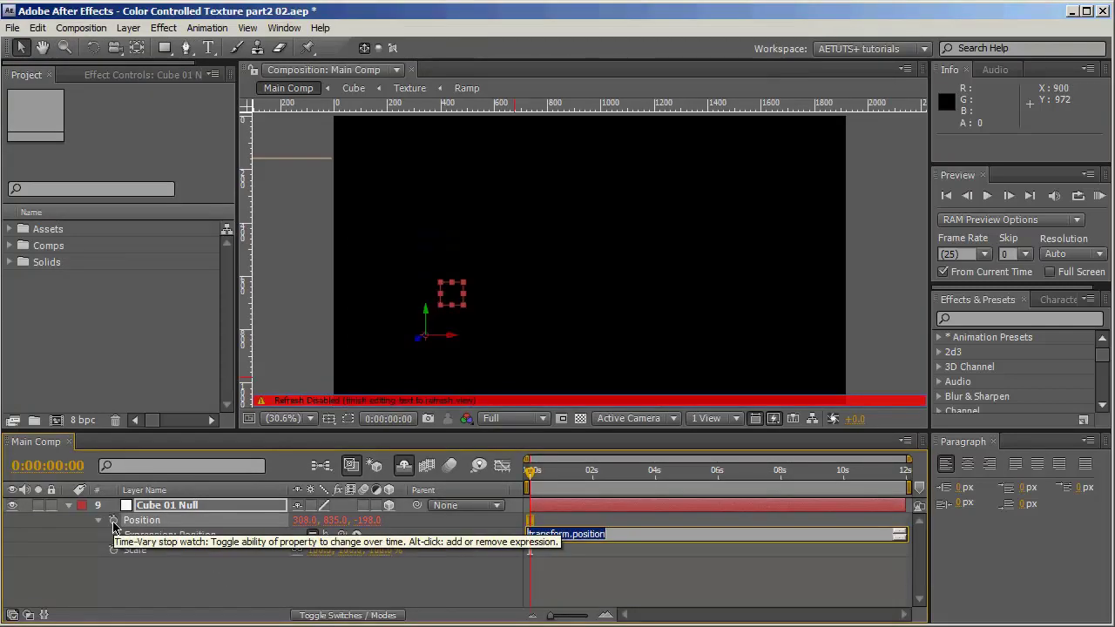
pyautogui.hotkey('ctrl', 'v')
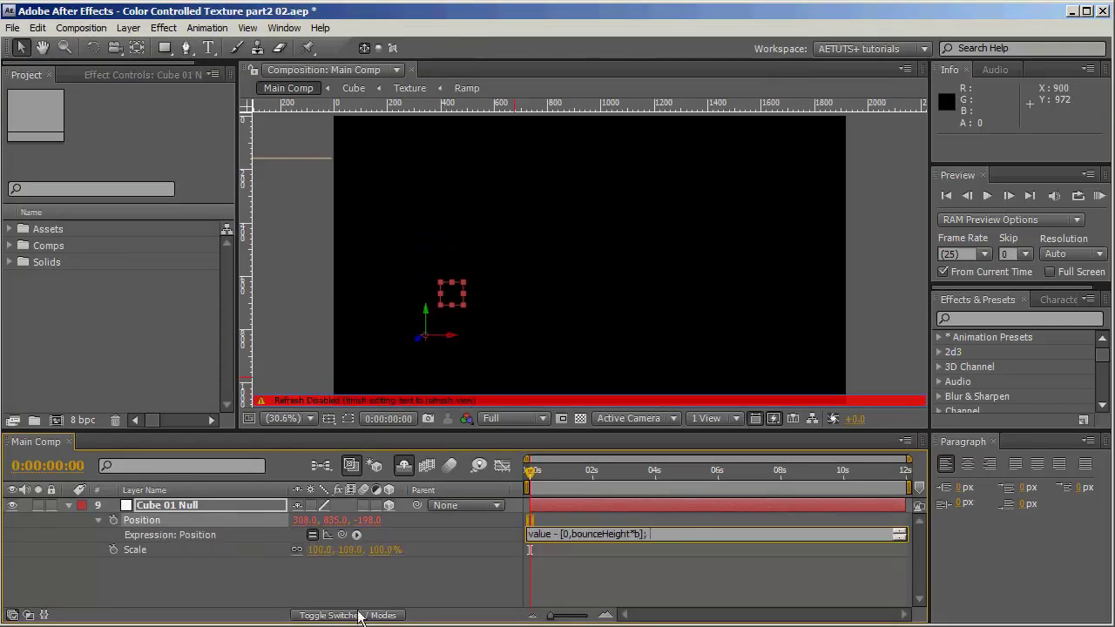
pyautogui.click(532, 474)
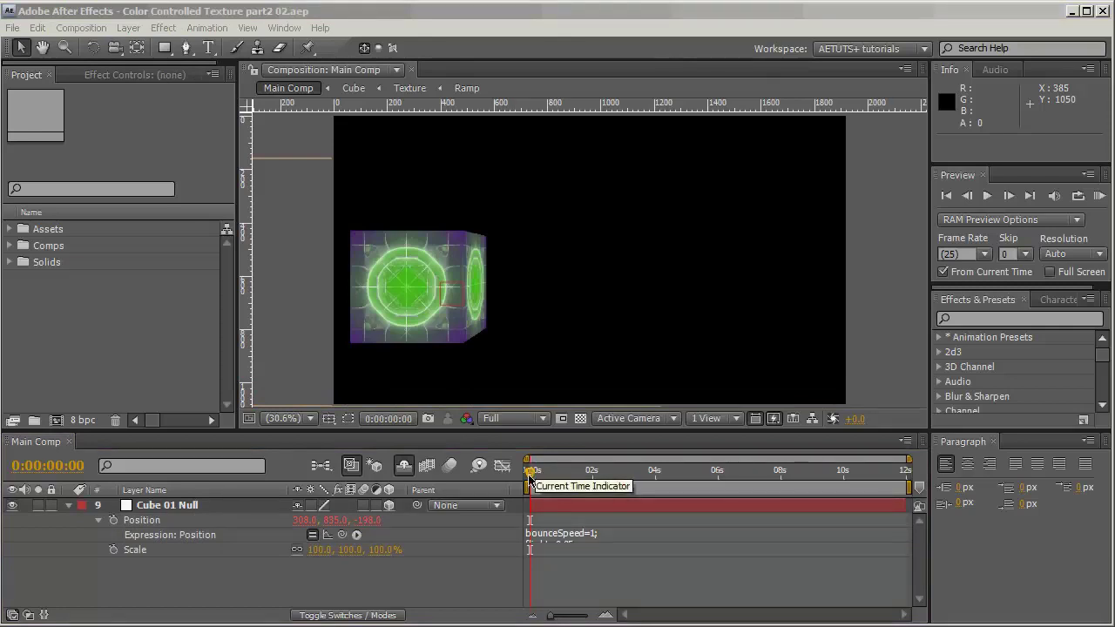
pyautogui.moveTo(532, 474)
pyautogui.mouseDown()
pyautogui.moveTo(704, 475)
pyautogui.moveTo(517, 475)
pyautogui.mouseUp()
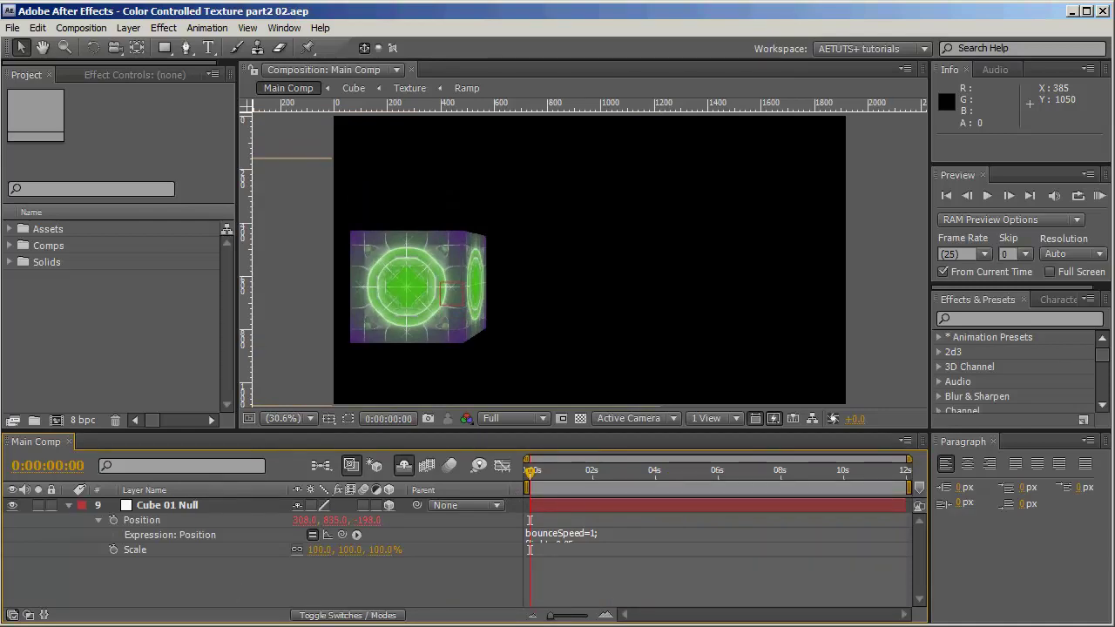
# Switch to the Firefox forum thread, copy its squash-and-stretch Scale expression and return to After Effects.
pyautogui.hotkey('alt', 'Tab')
pyautogui.scroll(-1, 277, 512)
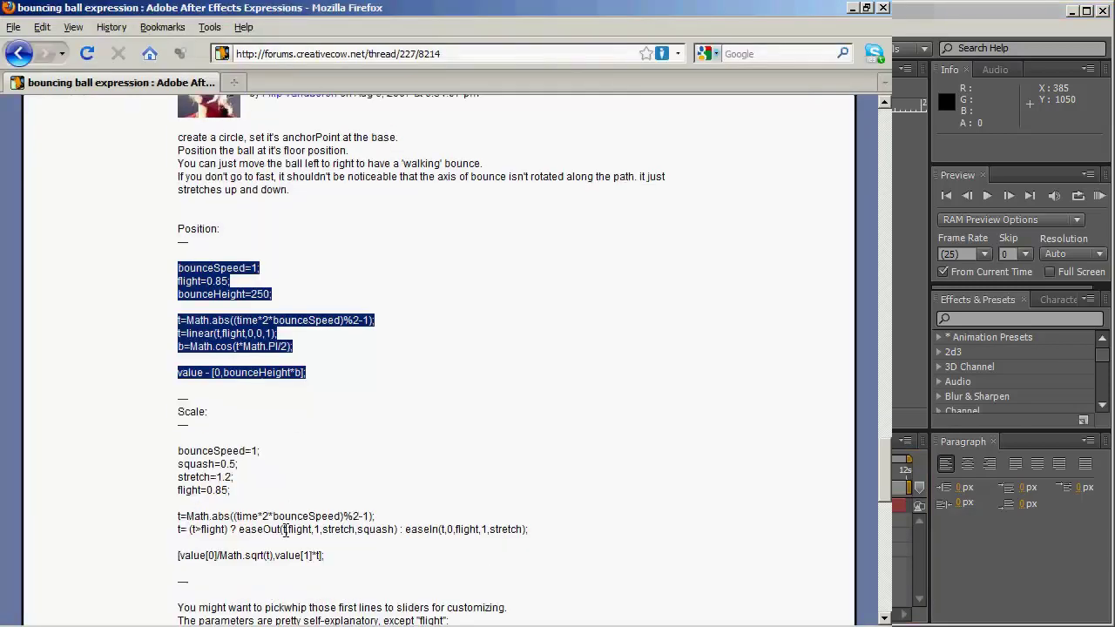
pyautogui.moveTo(338, 557); pyautogui.dragTo(181, 451)
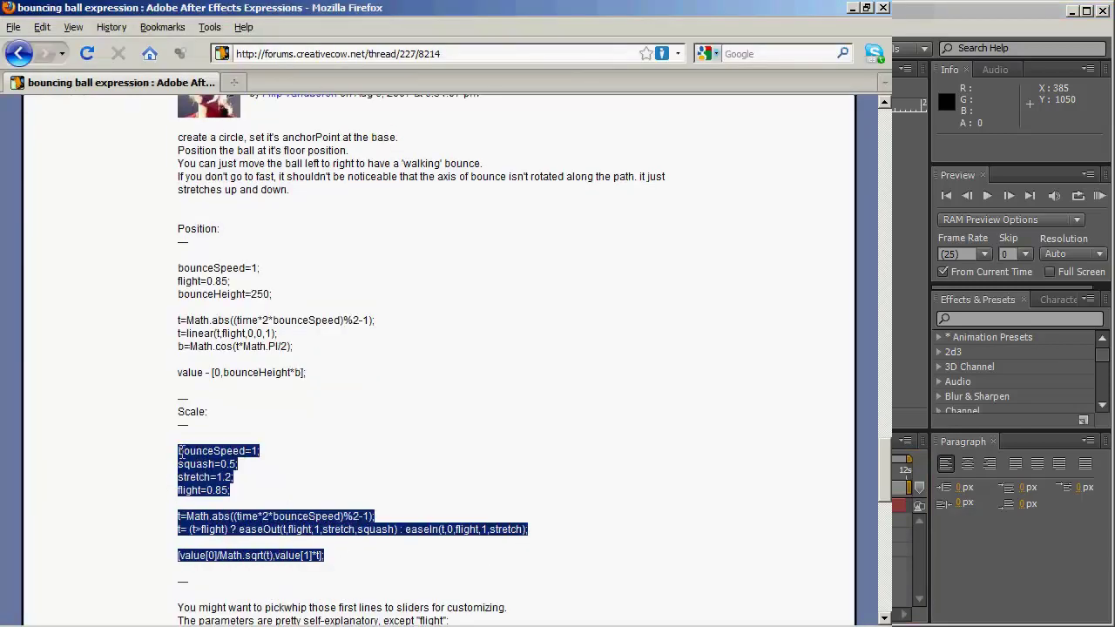
pyautogui.hotkey('alt', 'Tab')
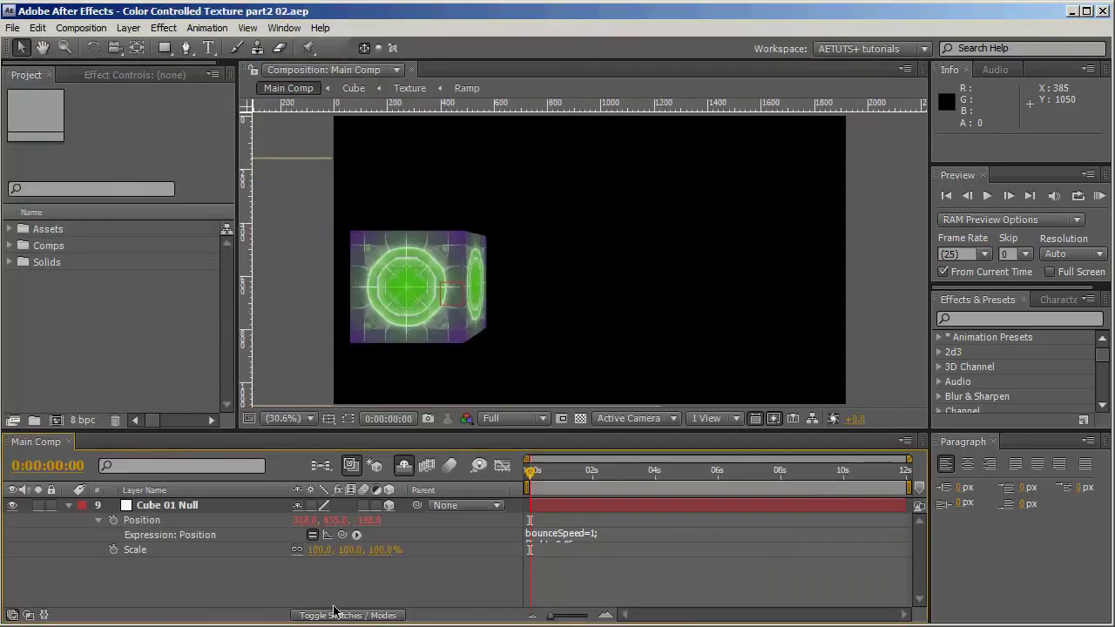
# Add the copied squash-and-stretch expression to Cube 01 Null's Scale and scrub the timeline to preview the bounce.
pyautogui.keyDown('alt'); pyautogui.click(113, 550); pyautogui.keyUp('alt')
pyautogui.write('[value[0]/Math.sqrt(t),value[1]*t];')
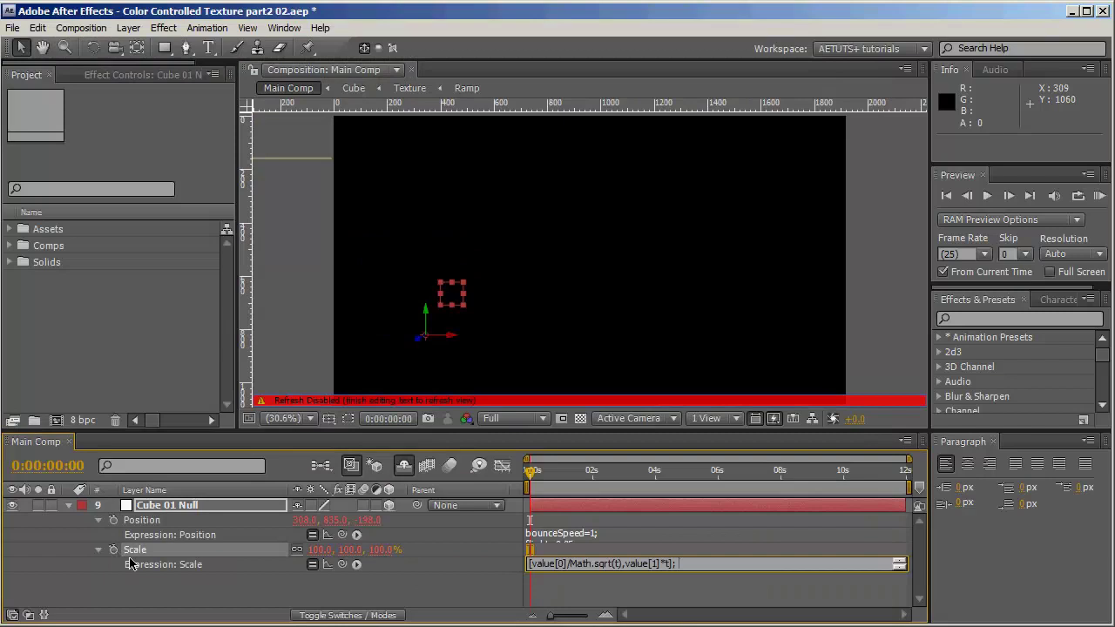
pyautogui.click(404, 599)
pyautogui.click(533, 471)
pyautogui.moveTo(533, 472); pyautogui.dragTo(634, 470)
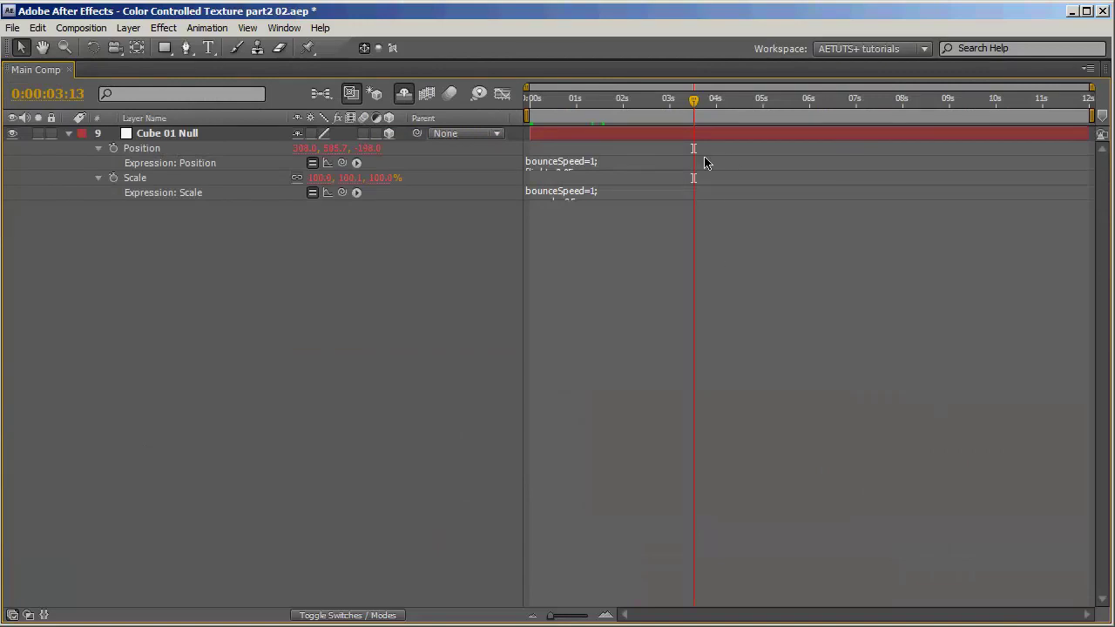
# Enlarge the Position and Scale expression fields and examine their bounce height, squash, stretch and flight variables.
pyautogui.moveTo(630, 172); pyautogui.dragTo(654, 455)
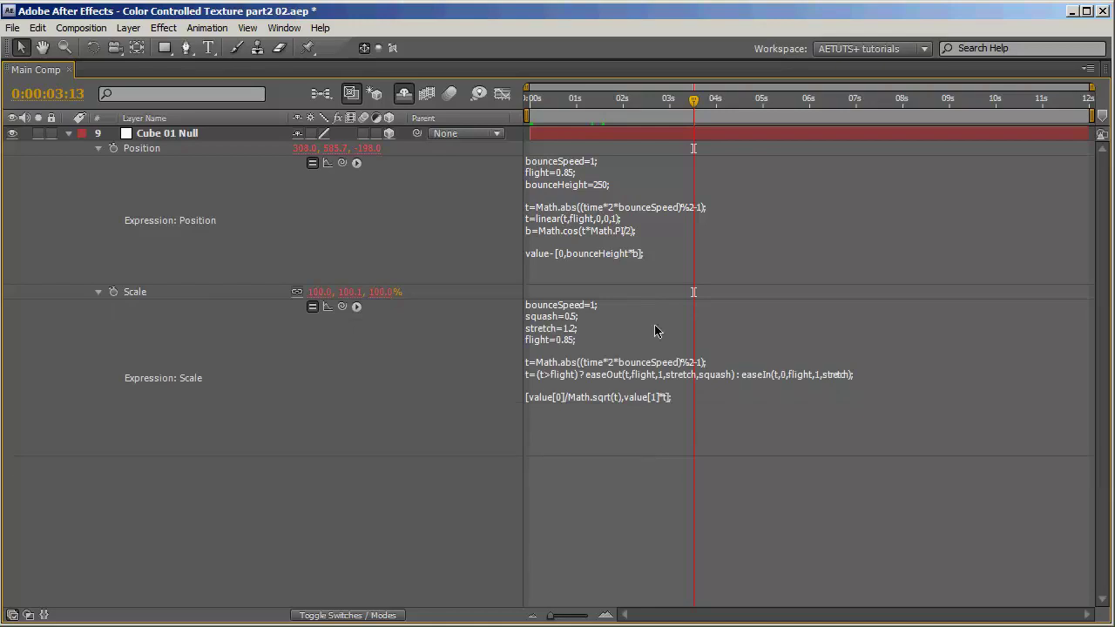
pyautogui.click(589, 193)
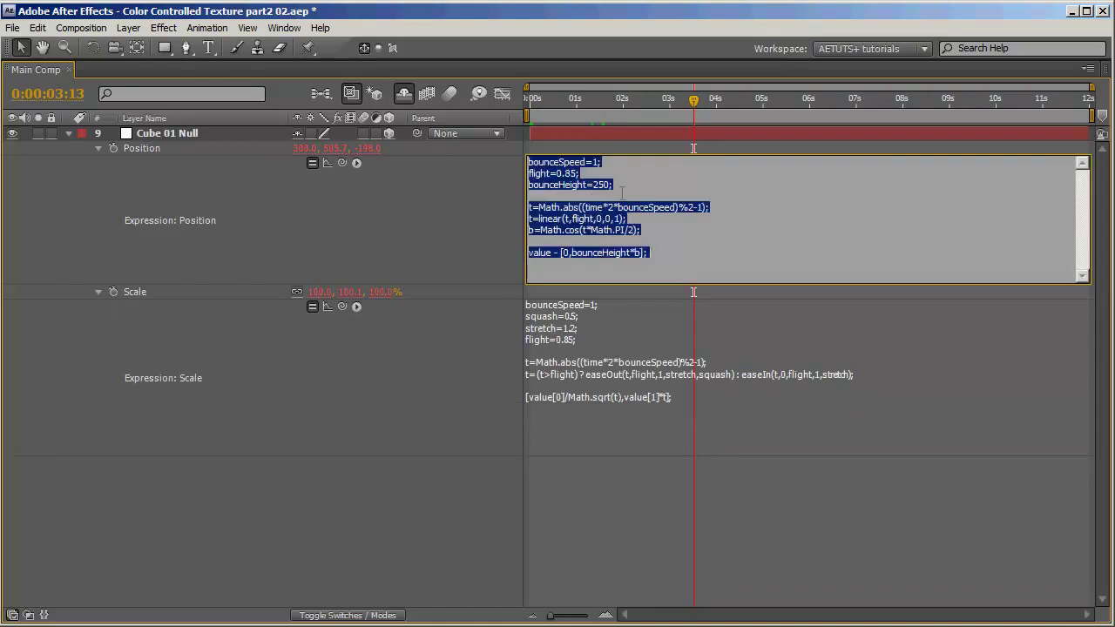
pyautogui.click(577, 184)
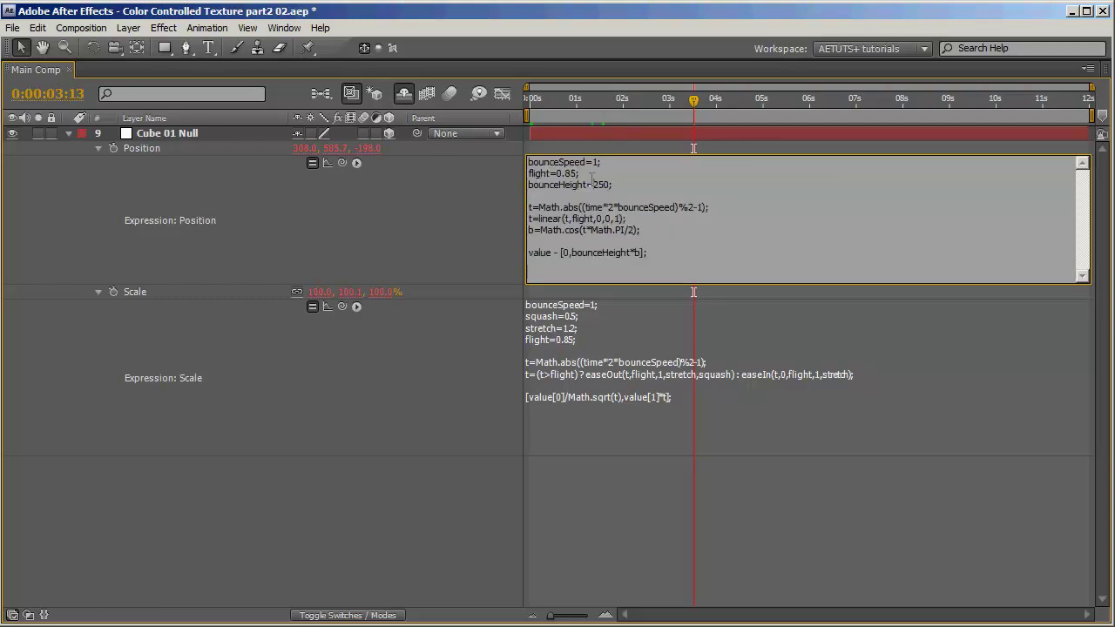
pyautogui.click(549, 331)
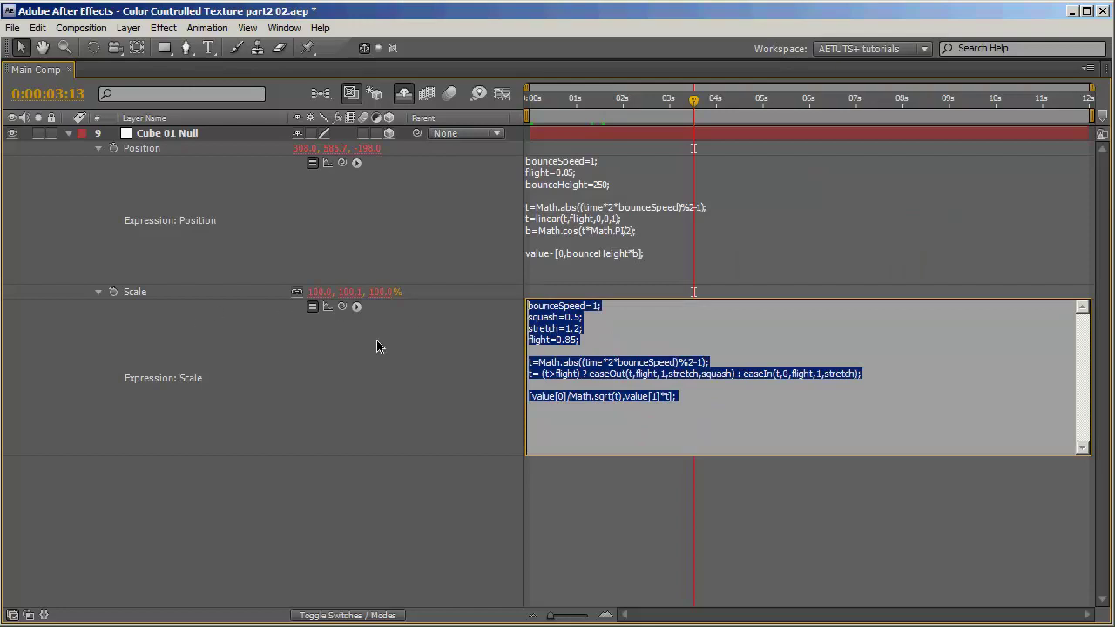
pyautogui.click(573, 331)
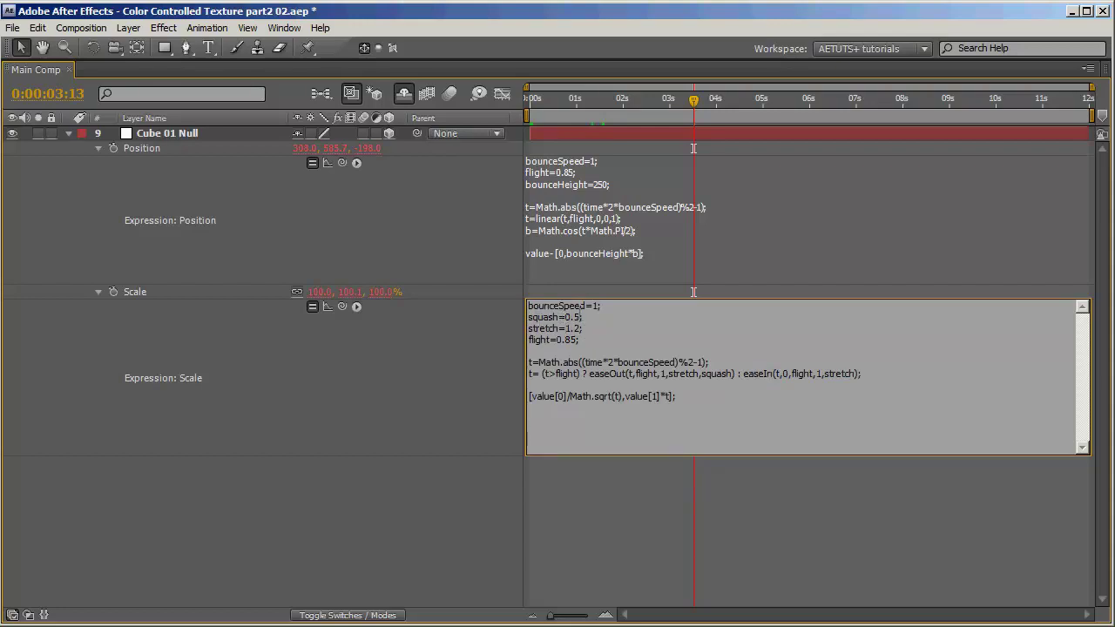
pyautogui.click(296, 388)
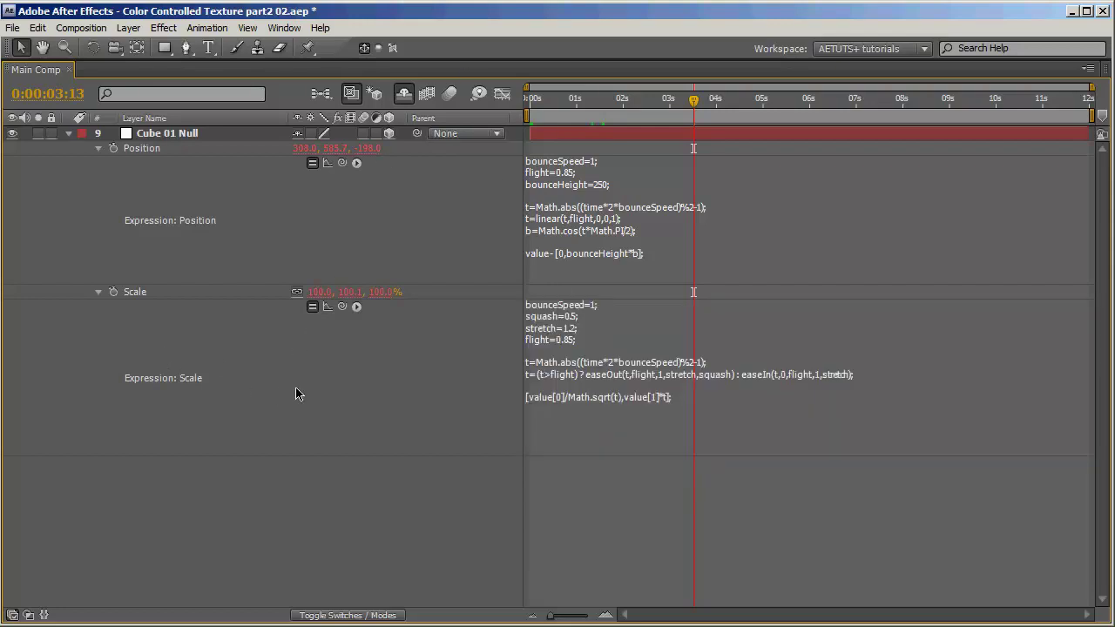
pyautogui.press('`')
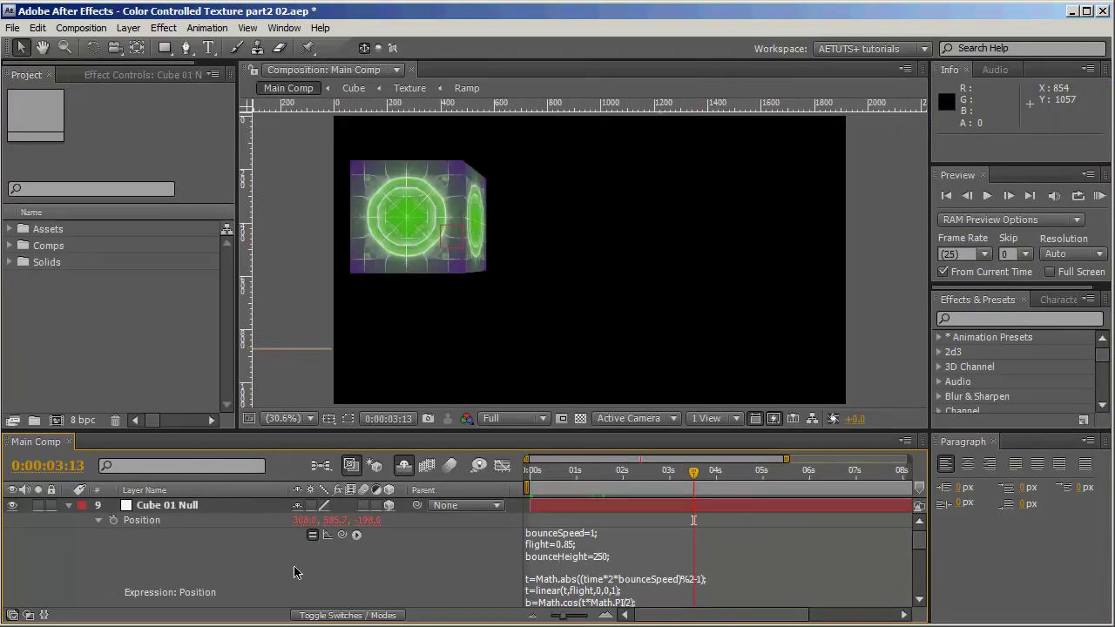
# Set bounceHeight to 500 in Cube 01 Null's Position expression and scrub through the higher bounce.
pyautogui.click(601, 557)
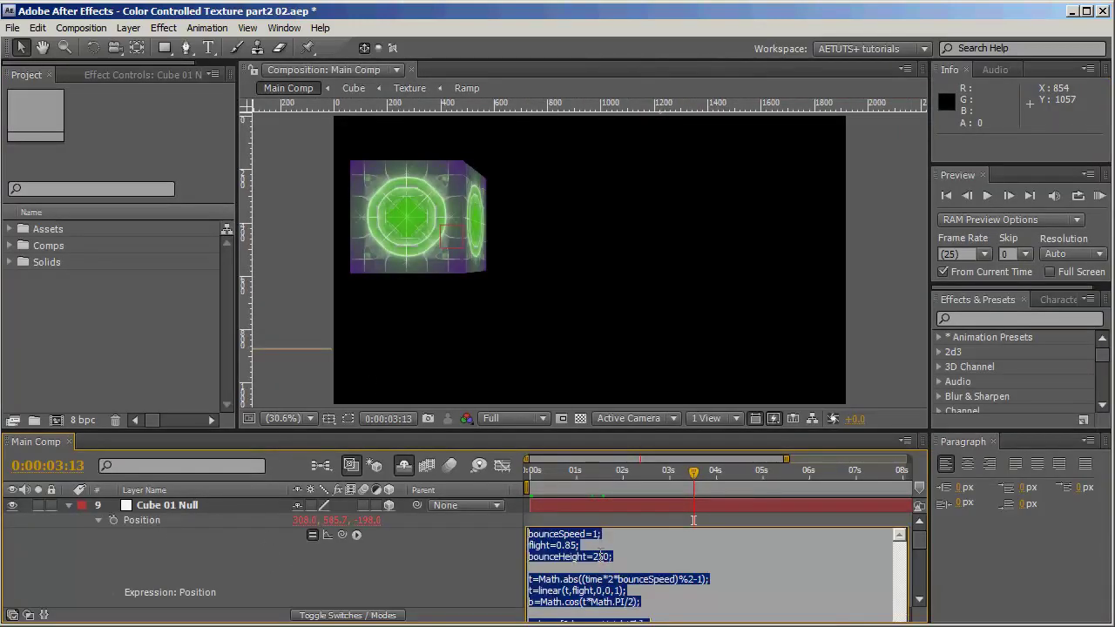
pyautogui.click(601, 557)
pyautogui.moveTo(593, 557); pyautogui.dragTo(603, 556)
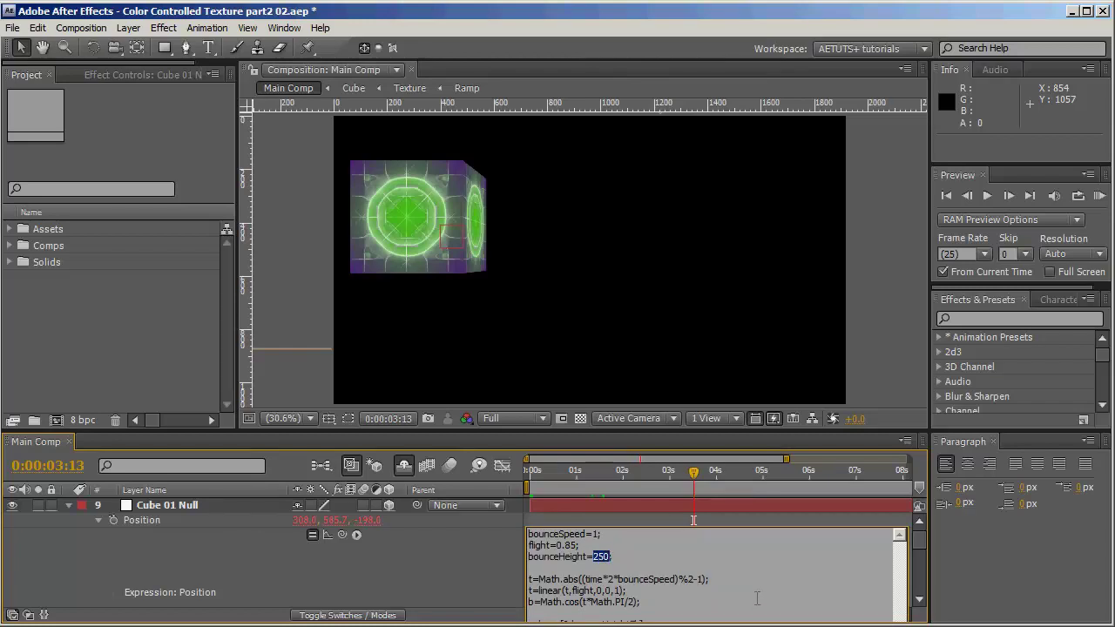
pyautogui.write('5')
pyautogui.click(583, 623)
pyautogui.moveTo(533, 474); pyautogui.dragTo(648, 478)
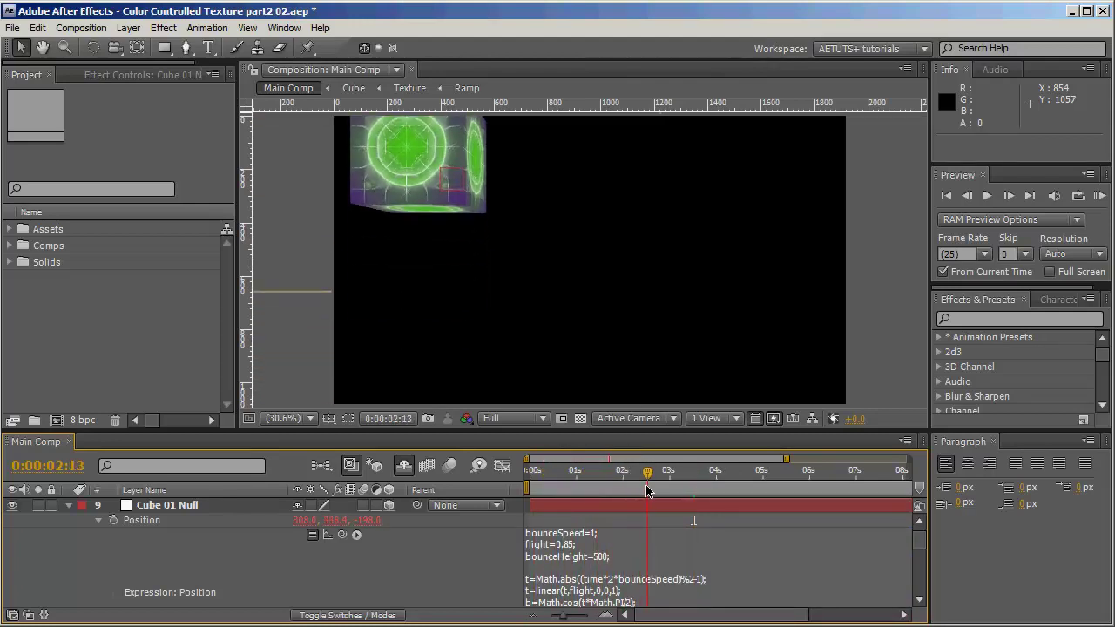
# Restore bounceHeight to 250 in Cube 01 Null's Position expression.
pyautogui.click(601, 562)
pyautogui.click(595, 557)
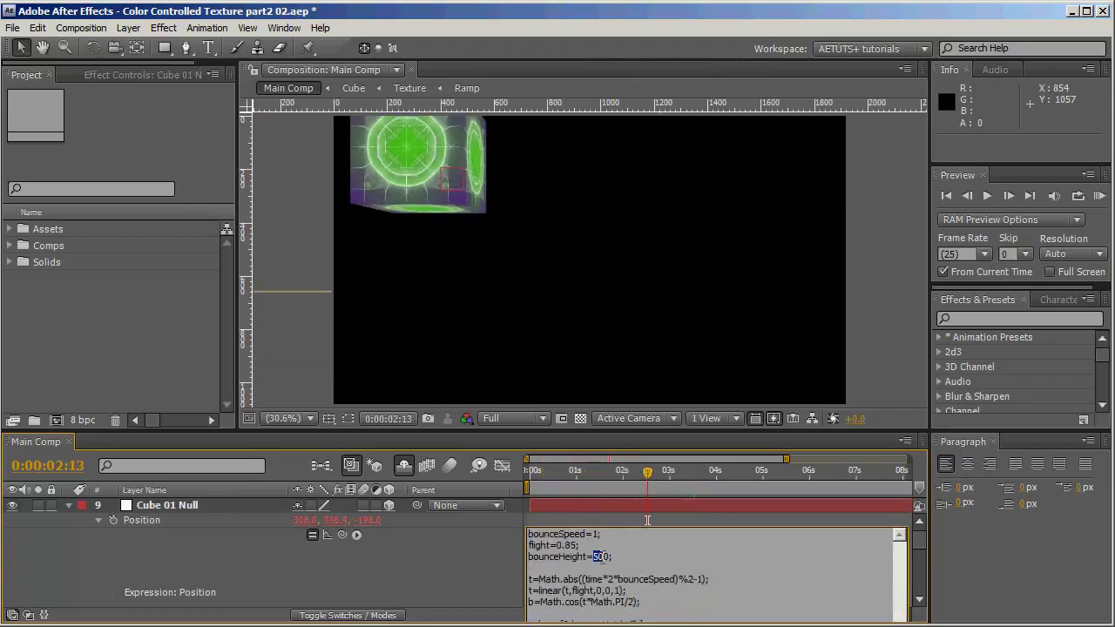
pyautogui.write('200')
pyautogui.press('KP_Enter')
# Review the squash and stretch variables in Cube 01 Null's Scale expression.
pyautogui.scroll(-3, 601, 560)
pyautogui.scroll(-2, 601, 560)
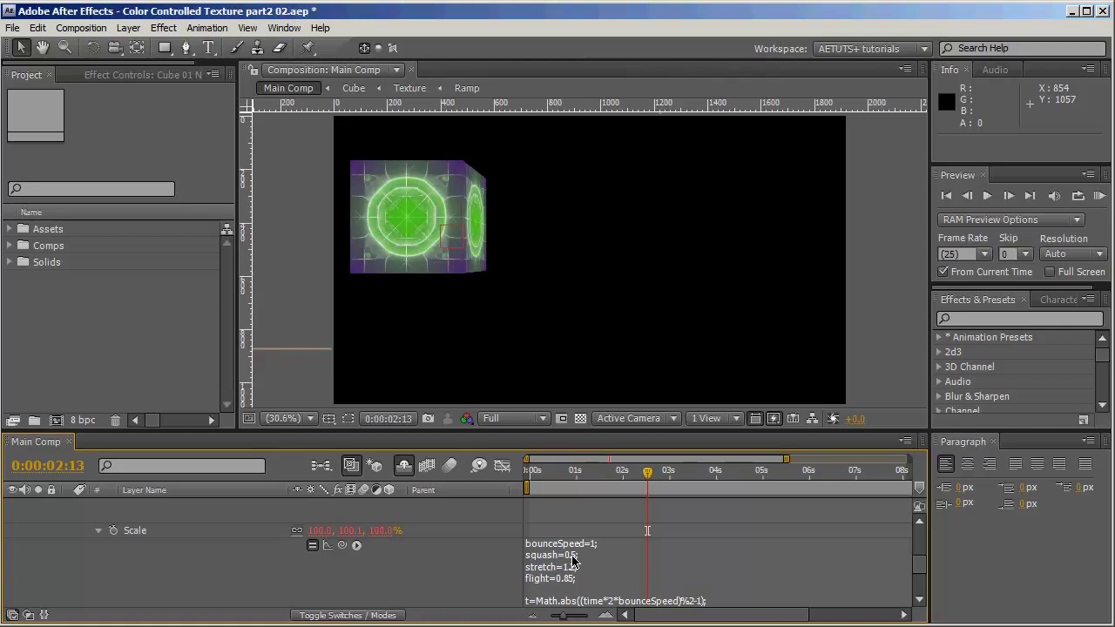
pyautogui.scroll(-1, 576, 564)
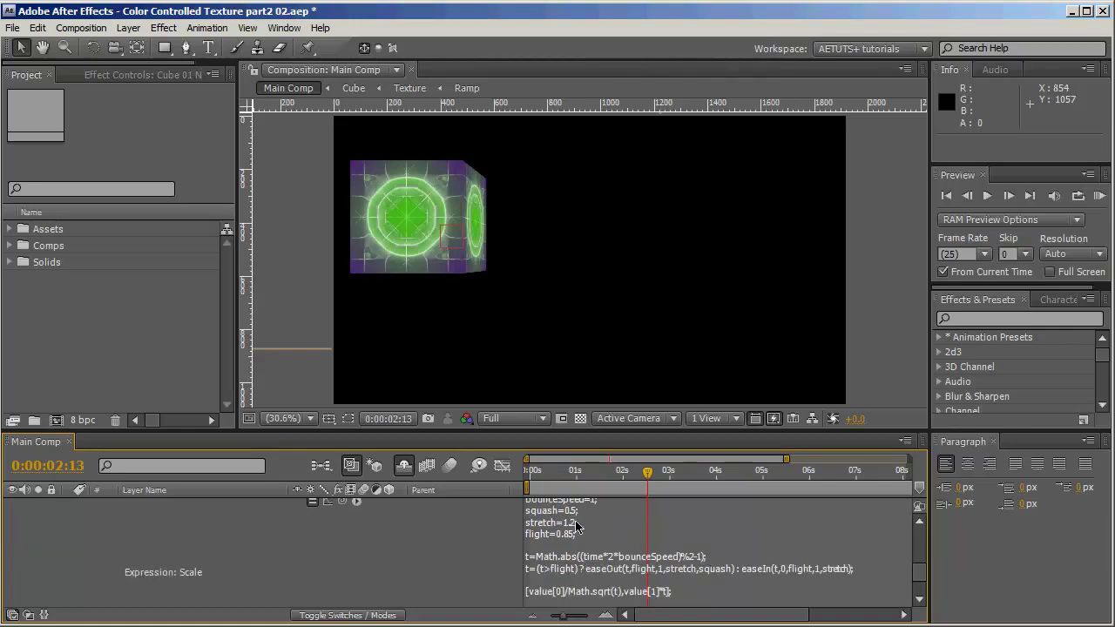
# Set squash to 1 in Cube 01 Null's Scale expression and scrub through the landing at one second.
pyautogui.click(576, 513)
pyautogui.moveTo(565, 511); pyautogui.dragTo(577, 512)
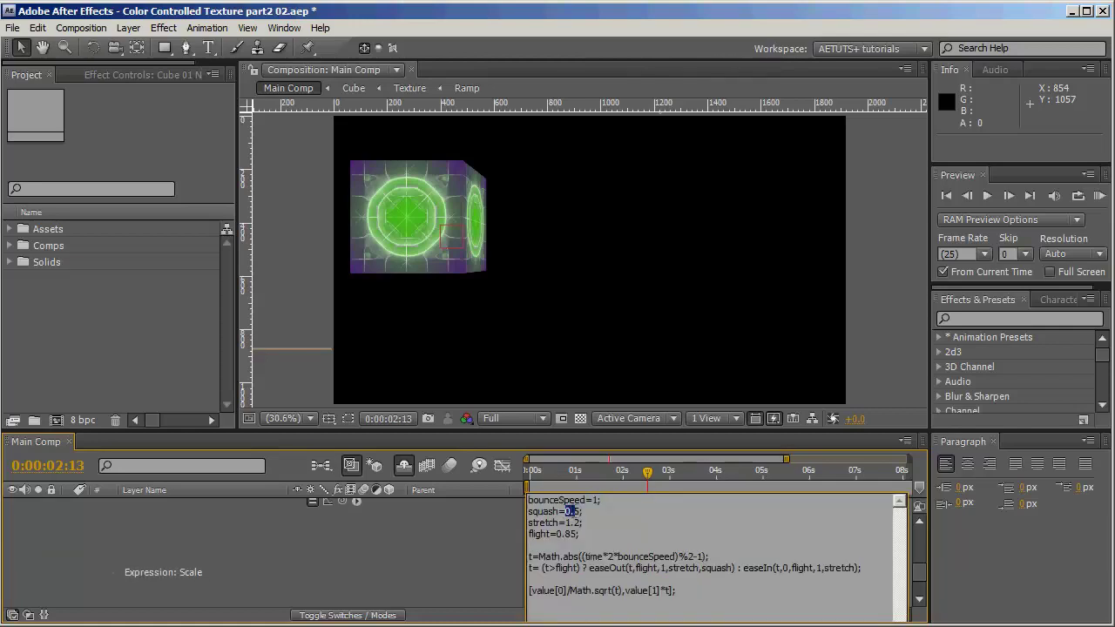
pyautogui.write('1')
pyautogui.click(489, 541)
pyautogui.click(546, 475)
pyautogui.moveTo(546, 475); pyautogui.dragTo(576, 485)
# Set squash to .1 in Cube 01 Null's Scale expression and scrub through the first second of the bounce.
pyautogui.click(571, 517)
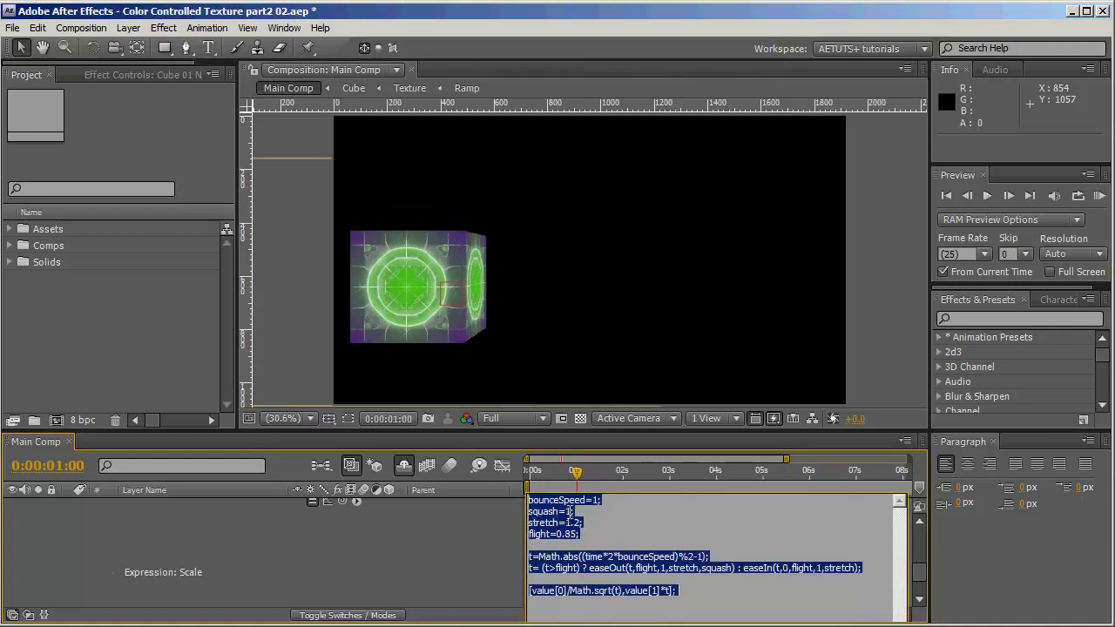
pyautogui.click(569, 515)
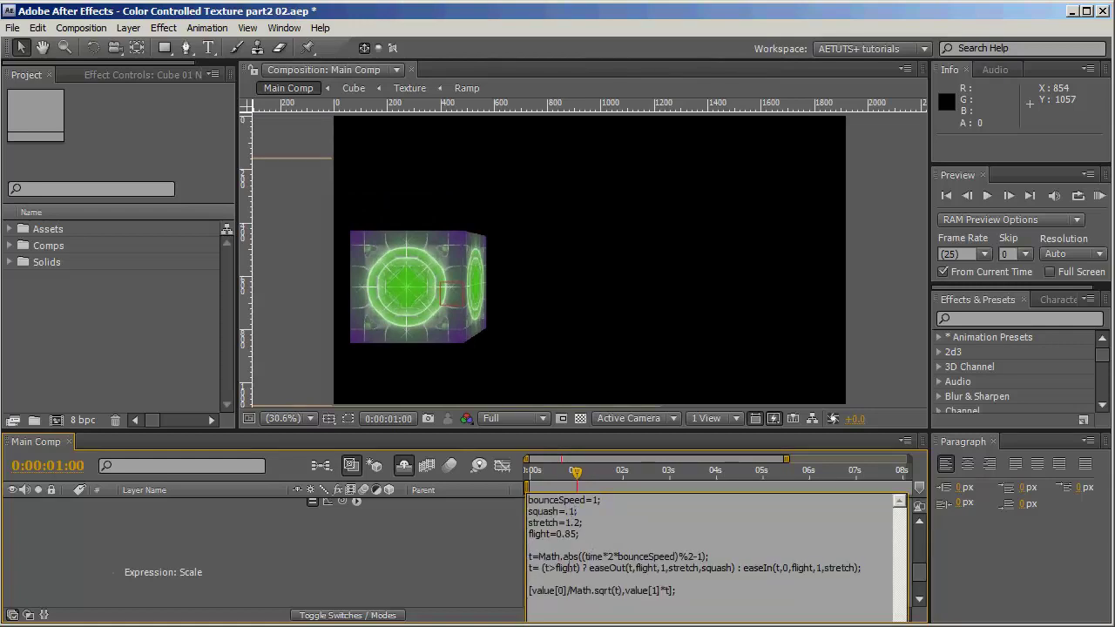
pyautogui.click(479, 555)
pyautogui.moveTo(540, 475); pyautogui.dragTo(573, 476)
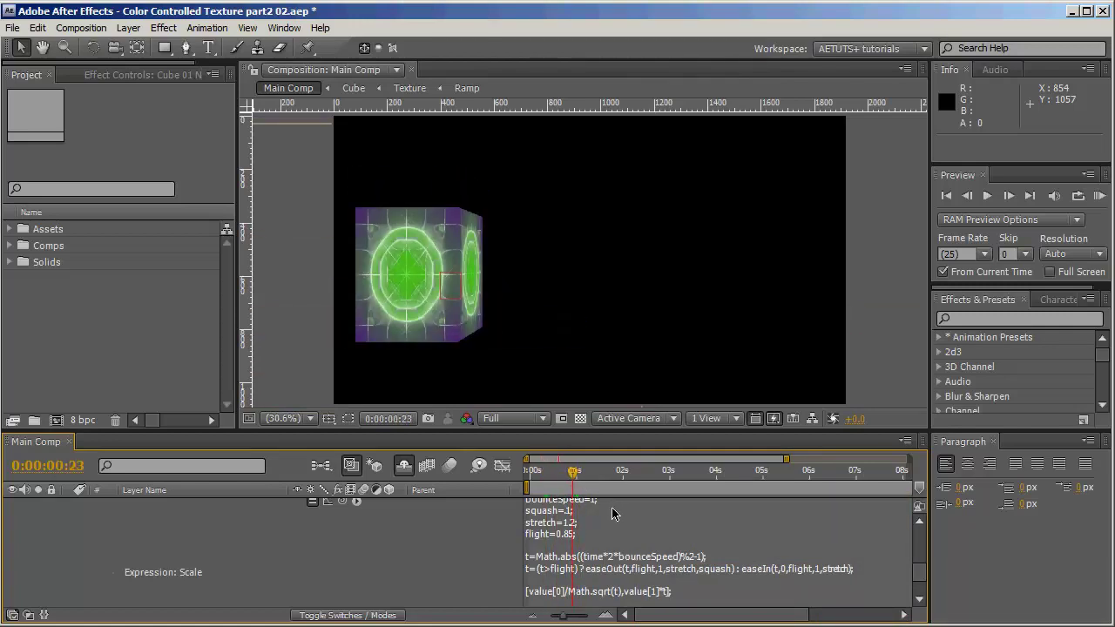
# Restore squash to 0.5 in Cube 01 Null's Scale expression by undoing the squash edits.
pyautogui.write('0.5')
pyautogui.press('KP_Enter')
pyautogui.press('space')
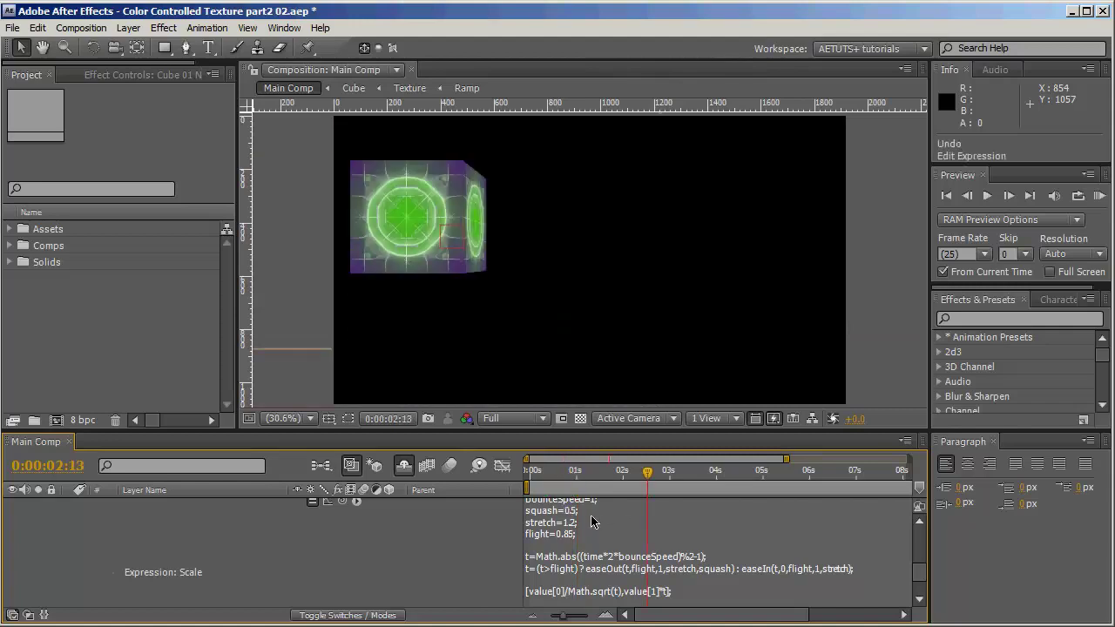
# Set stretch to 1 in Cube 01 Null's Scale expression and scrub through the bounce.
pyautogui.click(573, 529)
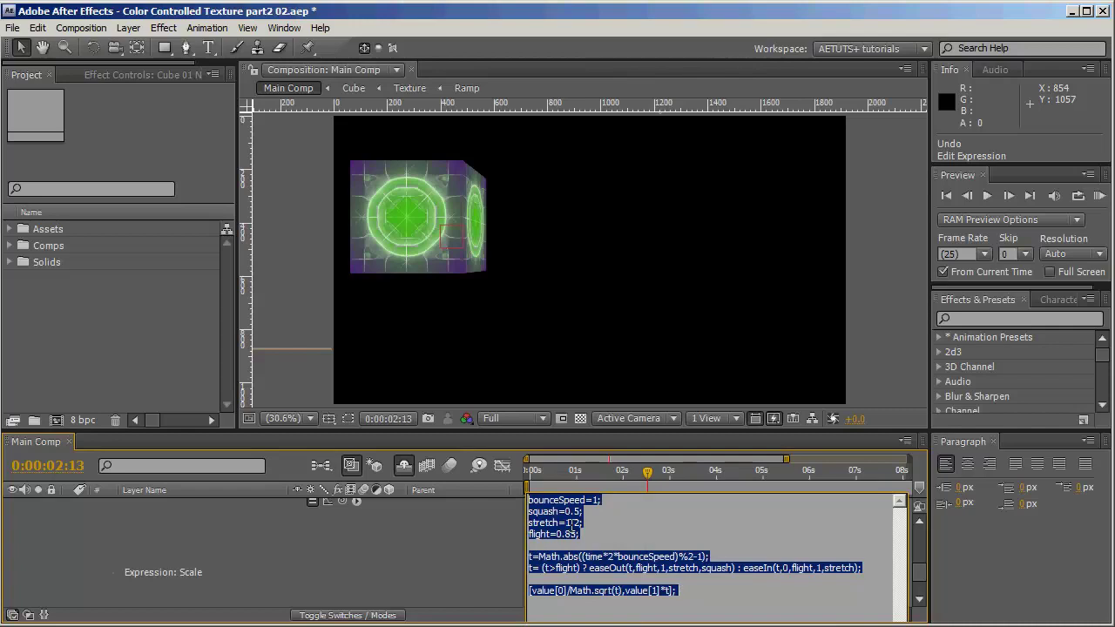
pyautogui.click(571, 523)
pyautogui.press('BackSpace')
pyautogui.click(493, 546)
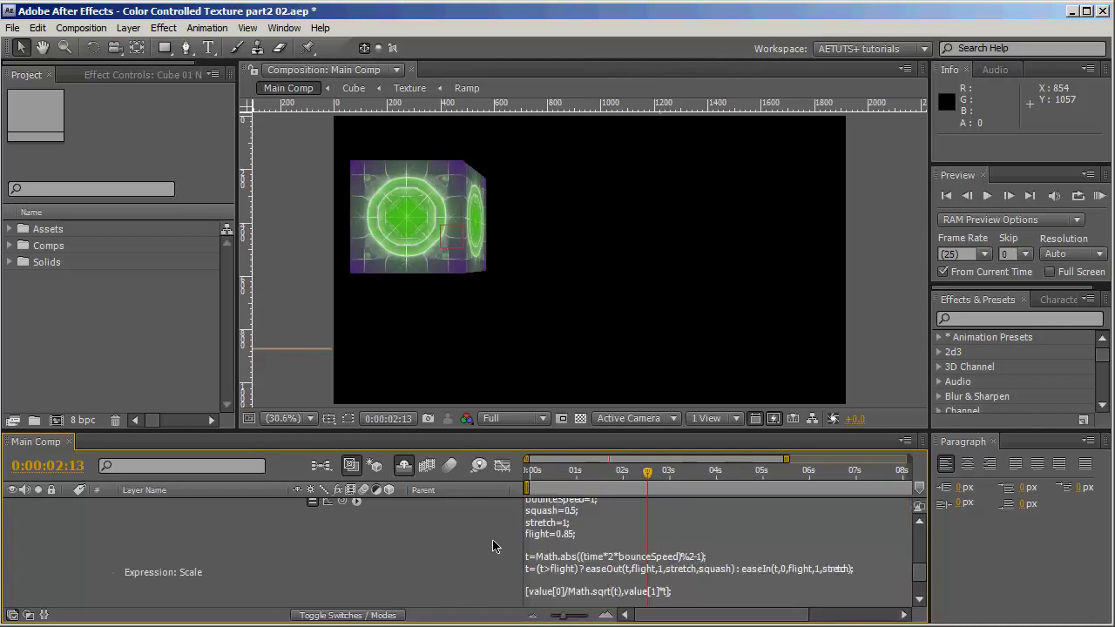
pyautogui.moveTo(568, 484); pyautogui.dragTo(633, 481)
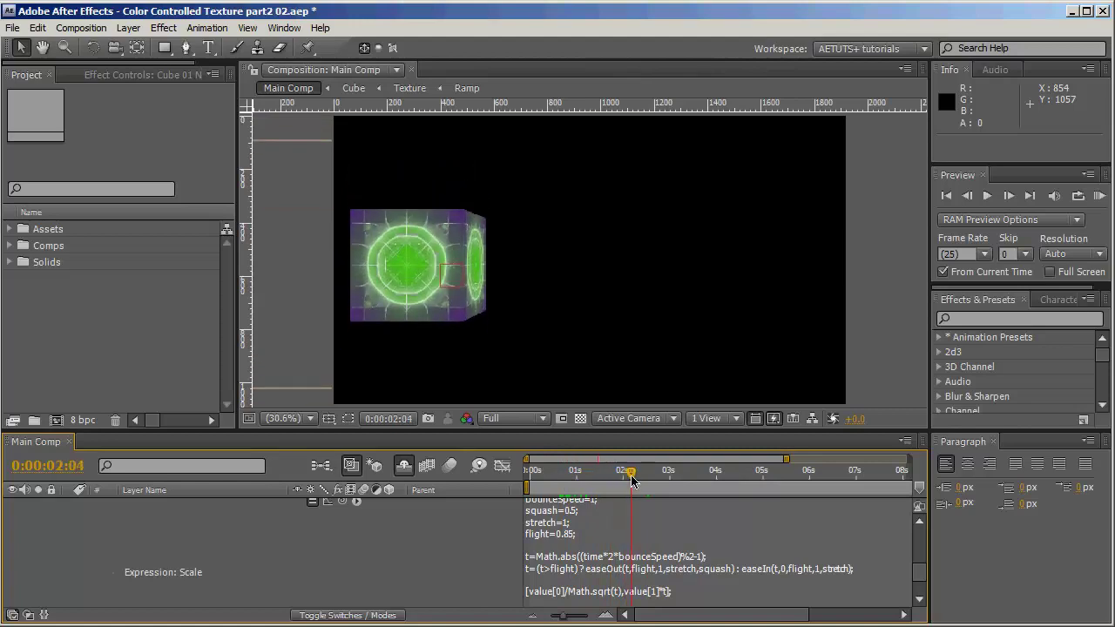
# Set stretch to 1.8 in Cube 01 Null's Scale expression and scrub through the rise of the bounce.
pyautogui.click(569, 523)
pyautogui.click(568, 523)
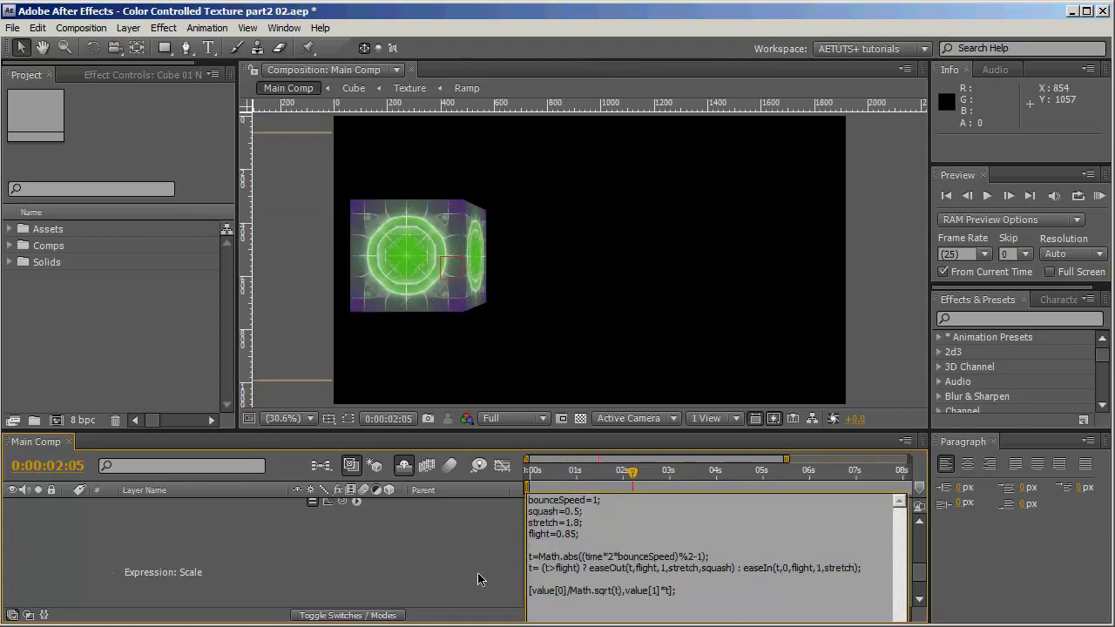
pyautogui.moveTo(629, 471); pyautogui.dragTo(652, 474)
# Restore stretch to 1.2 in Cube 01 Null's Scale expression and set the current time to 0:00:00:18.
pyautogui.click(576, 523)
pyautogui.click(576, 523)
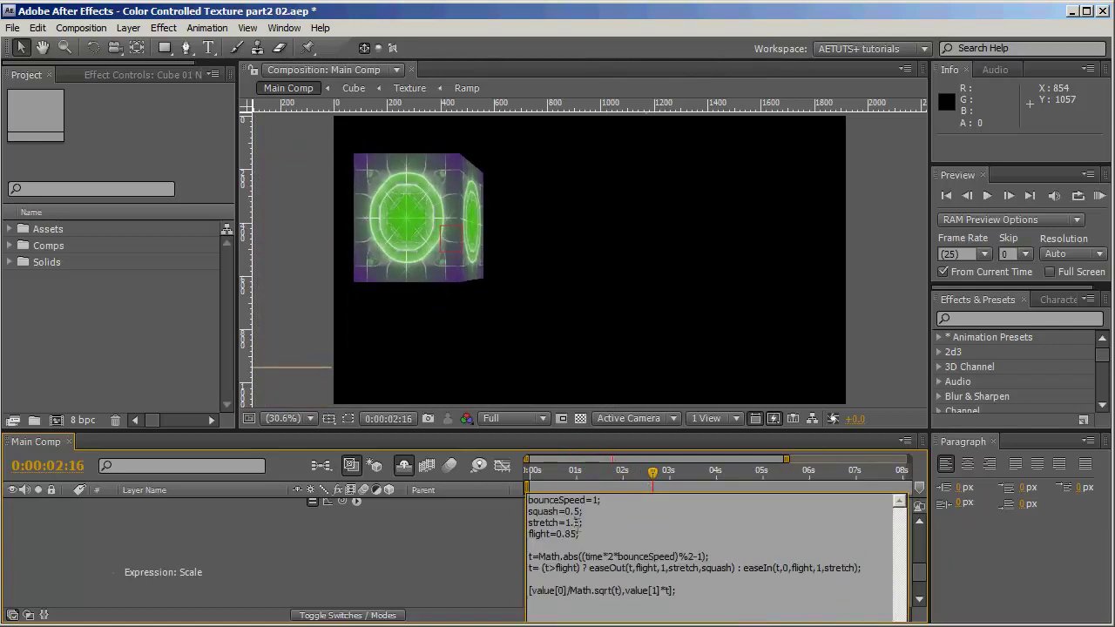
pyautogui.write('2')
pyautogui.press('KP_Enter')
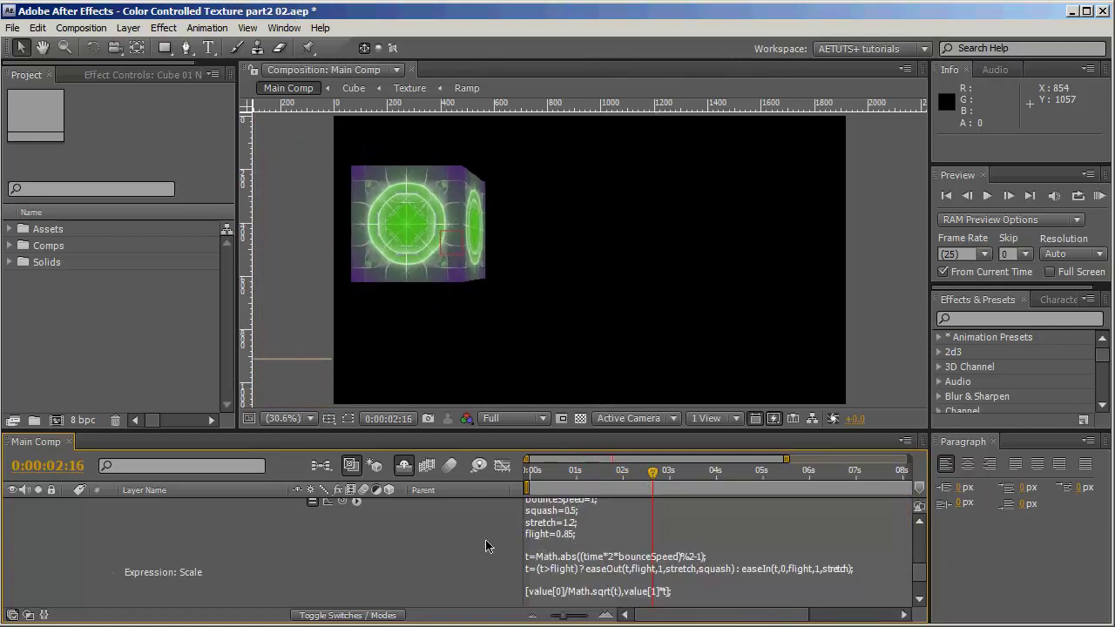
pyautogui.click(564, 473)
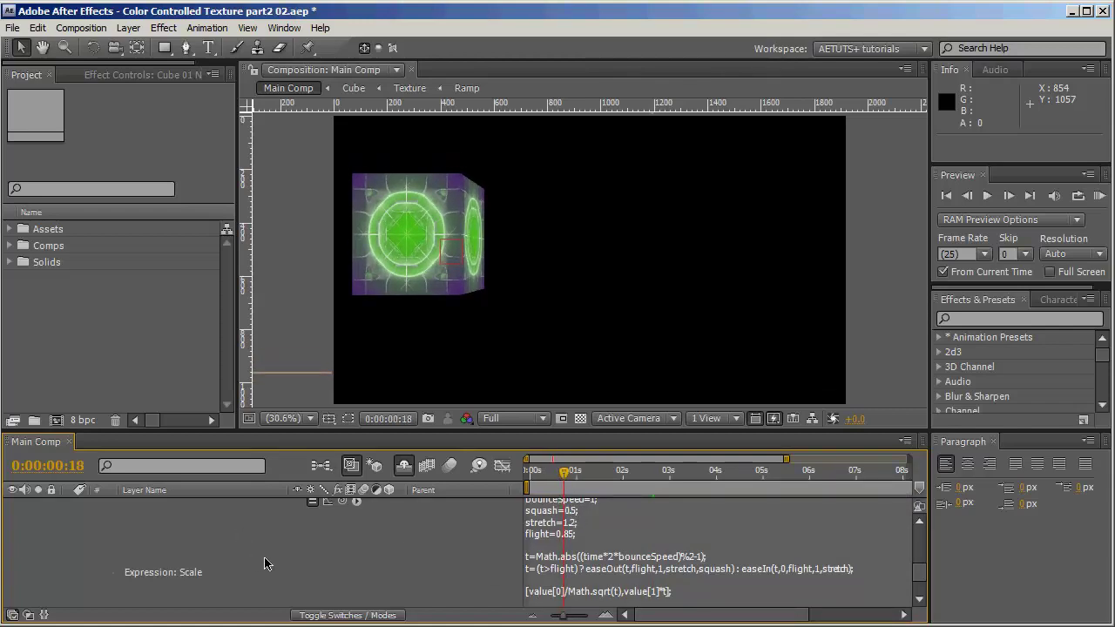
# Collapse Cube 01 Null's properties in the Main Comp timeline and save the project.
pyautogui.scroll(2, 279, 565)
pyautogui.scroll(3, 488, 540)
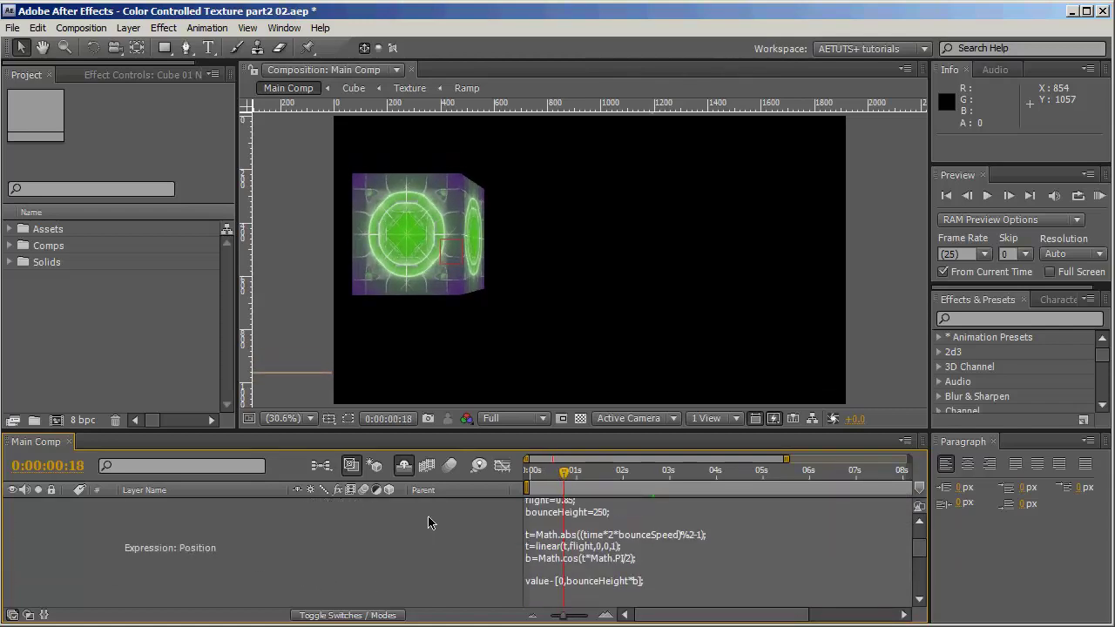
pyautogui.click(69, 506)
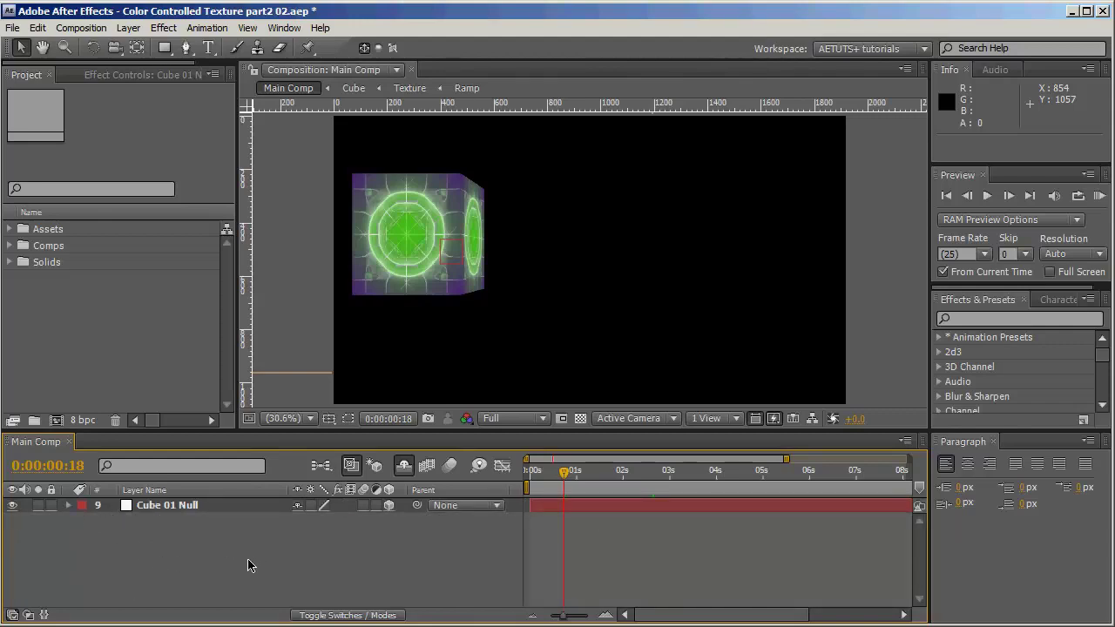
pyautogui.hotkey('ctrl', 's')
# Create a new adjustment layer in Main Comp and name it Control Panel.
pyautogui.rightClick(242, 550)
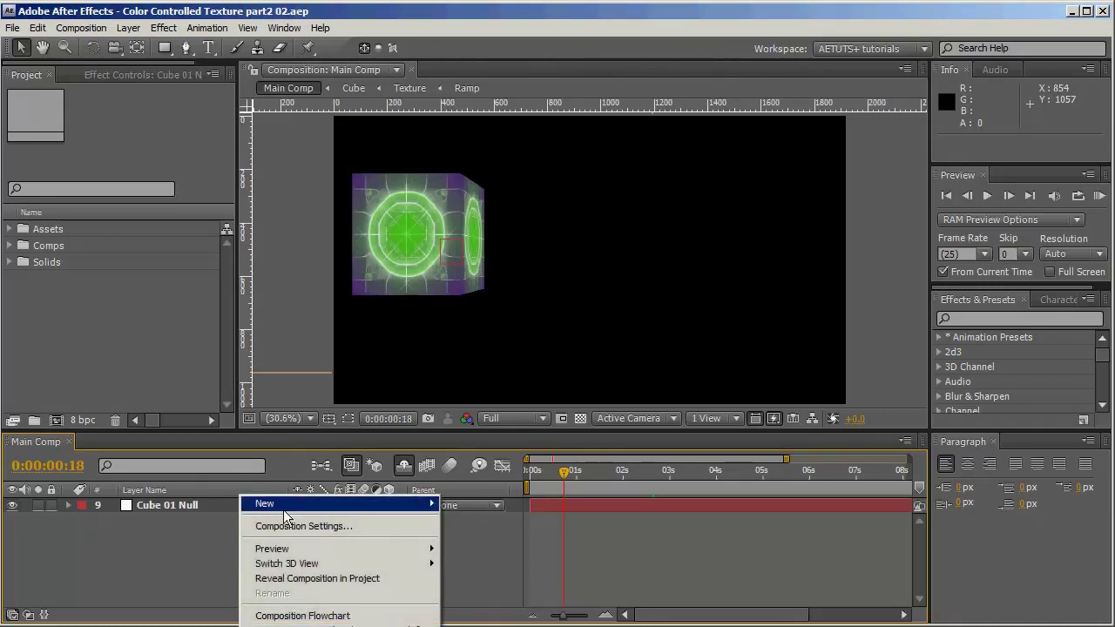
pyautogui.moveTo(283, 505)
pyautogui.click(522, 615)
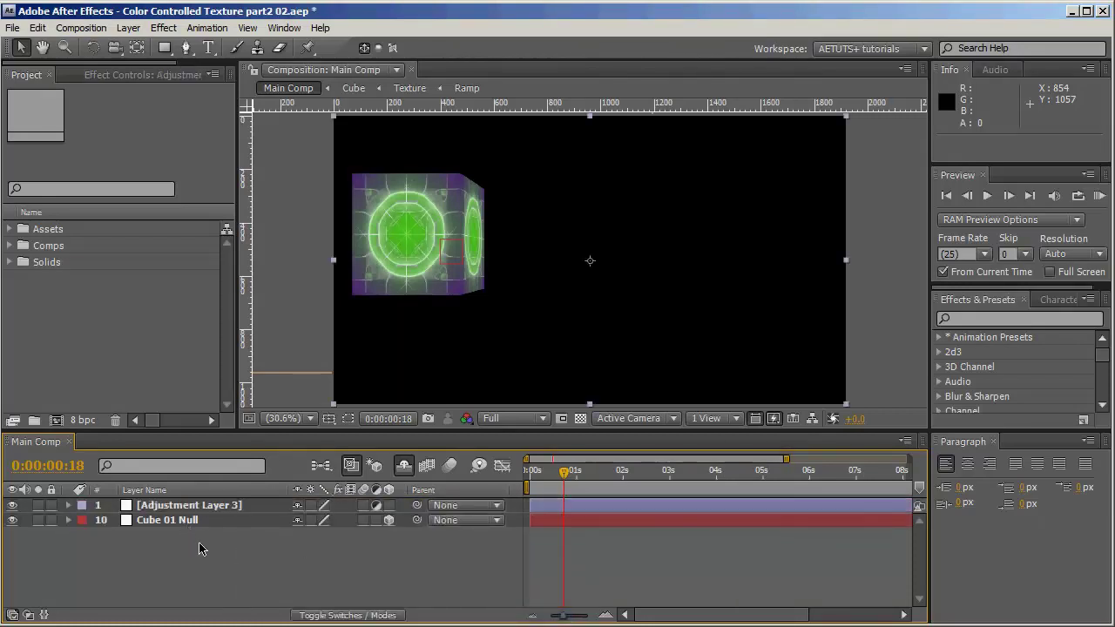
pyautogui.press('Return')
pyautogui.write('C')
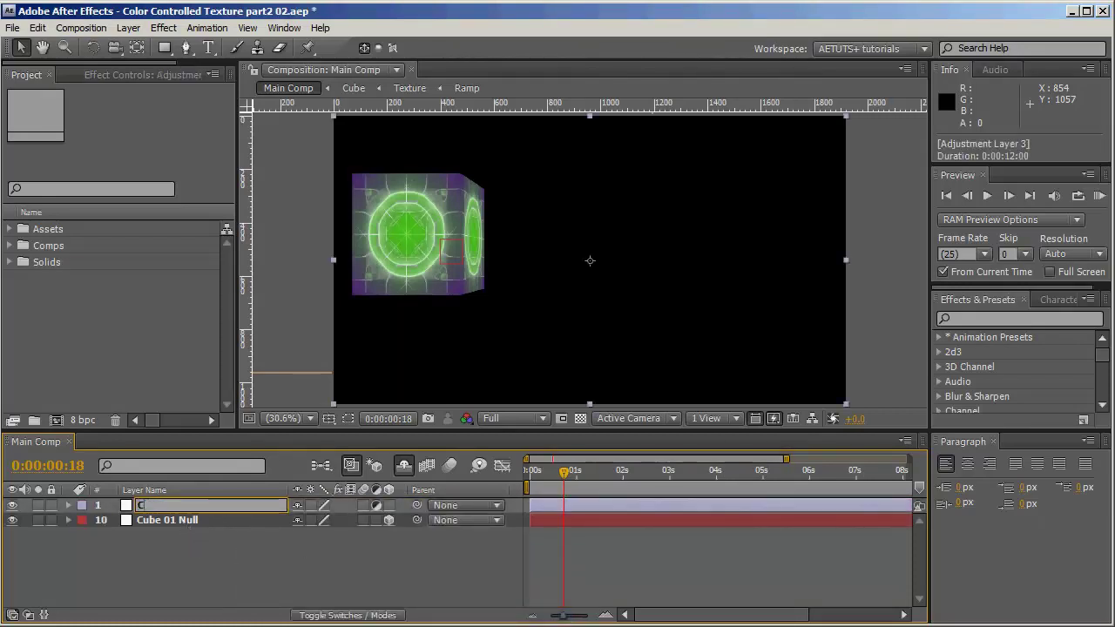
pyautogui.write('ontrol Pann')
pyautogui.write('l')
pyautogui.press('Return')
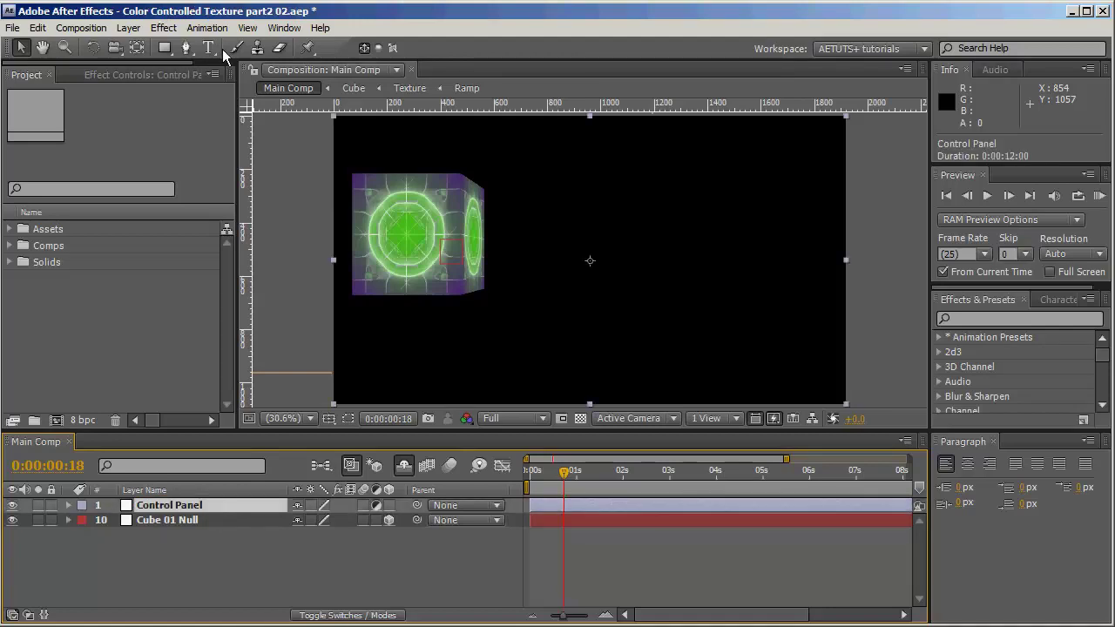
# Add a Slider Control effect to the Control Panel layer and rename it C 01 Hight.
pyautogui.click(162, 27)
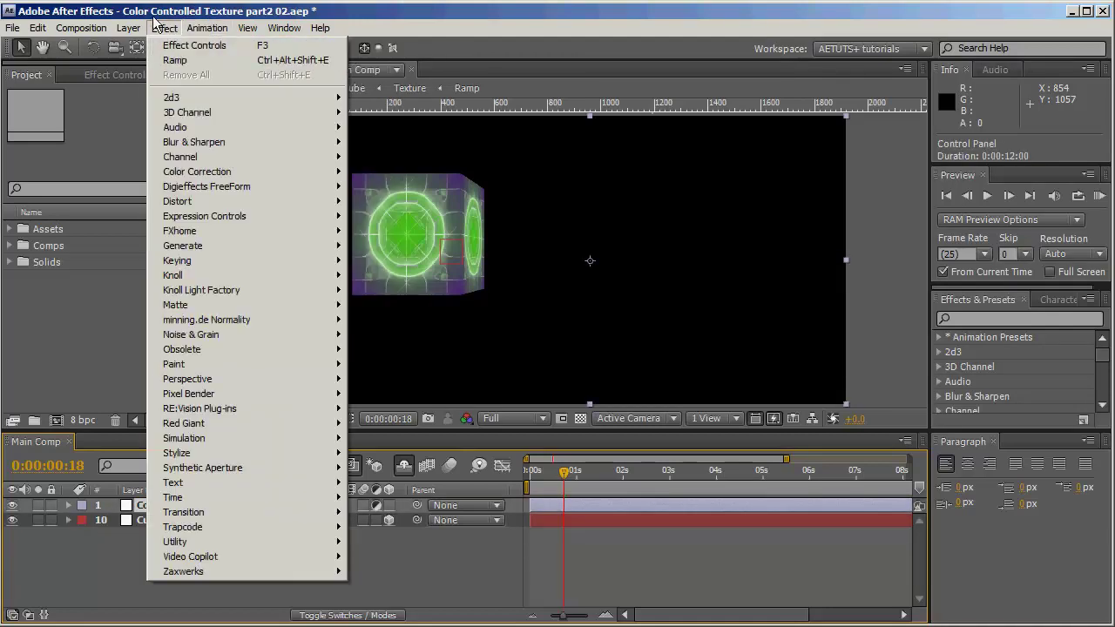
pyautogui.moveTo(259, 218)
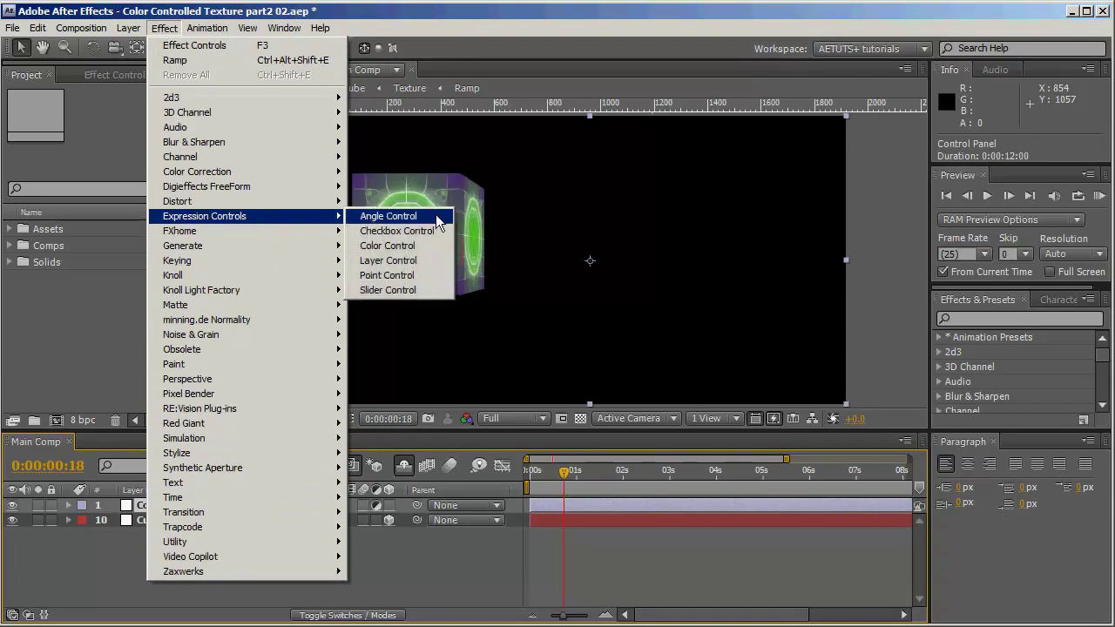
pyautogui.click(433, 294)
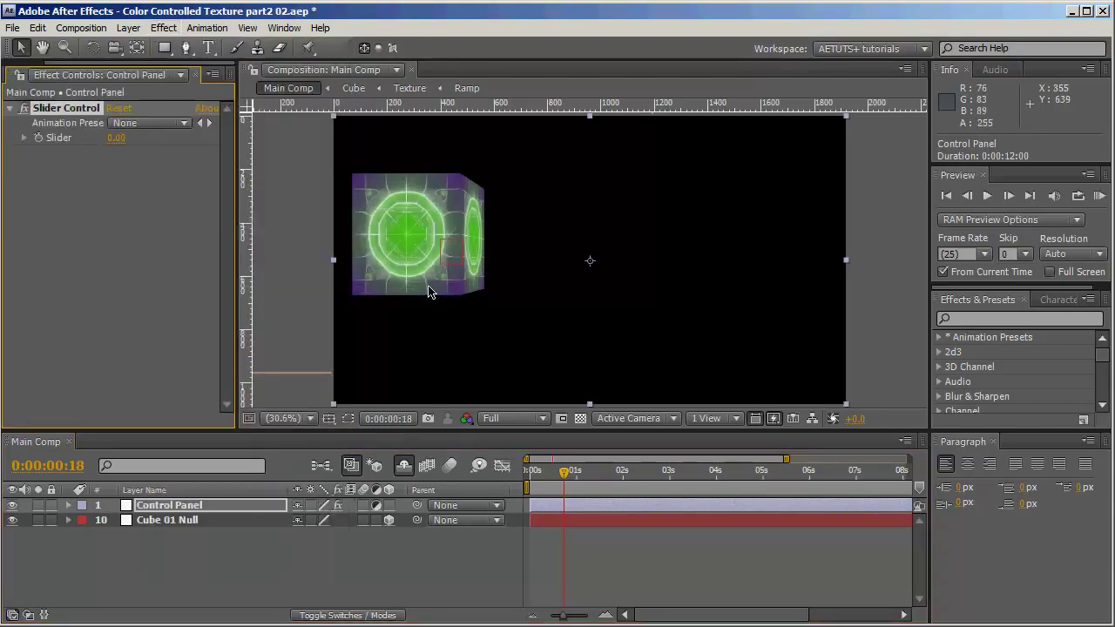
pyautogui.moveTo(237, 220); pyautogui.dragTo(317, 220)
pyautogui.click(72, 103)
pyautogui.press('Return')
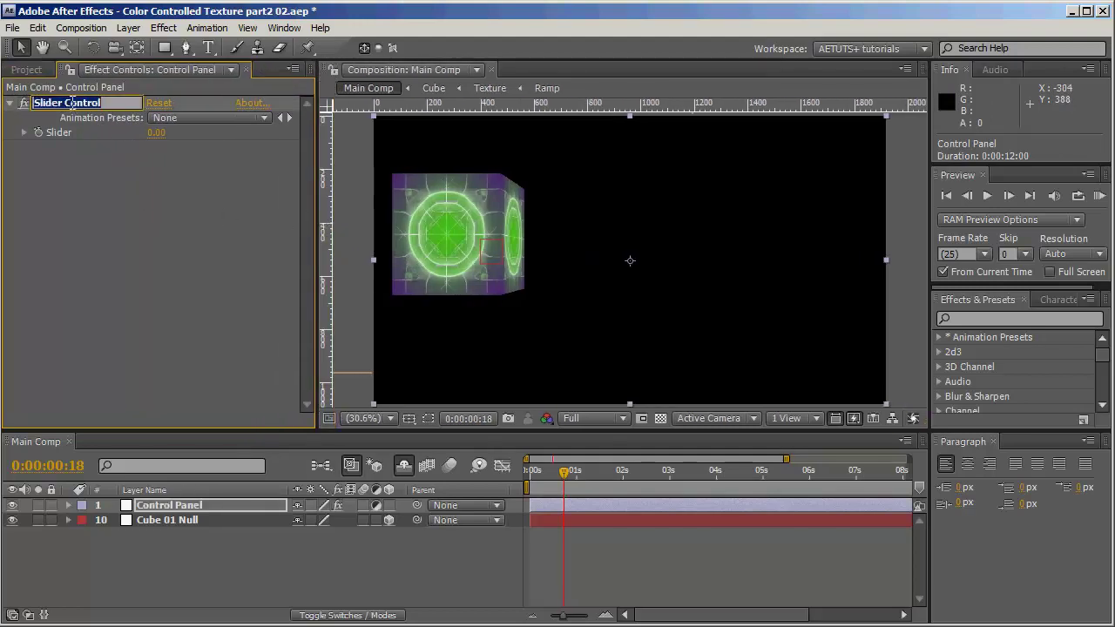
pyautogui.write('Q')
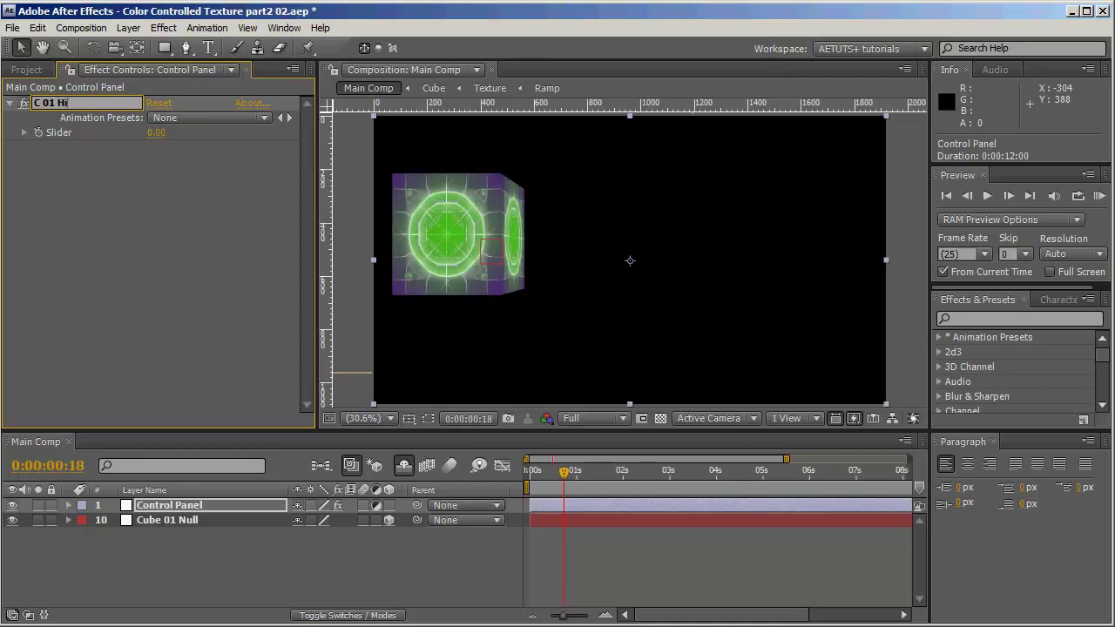
pyautogui.press('Return')
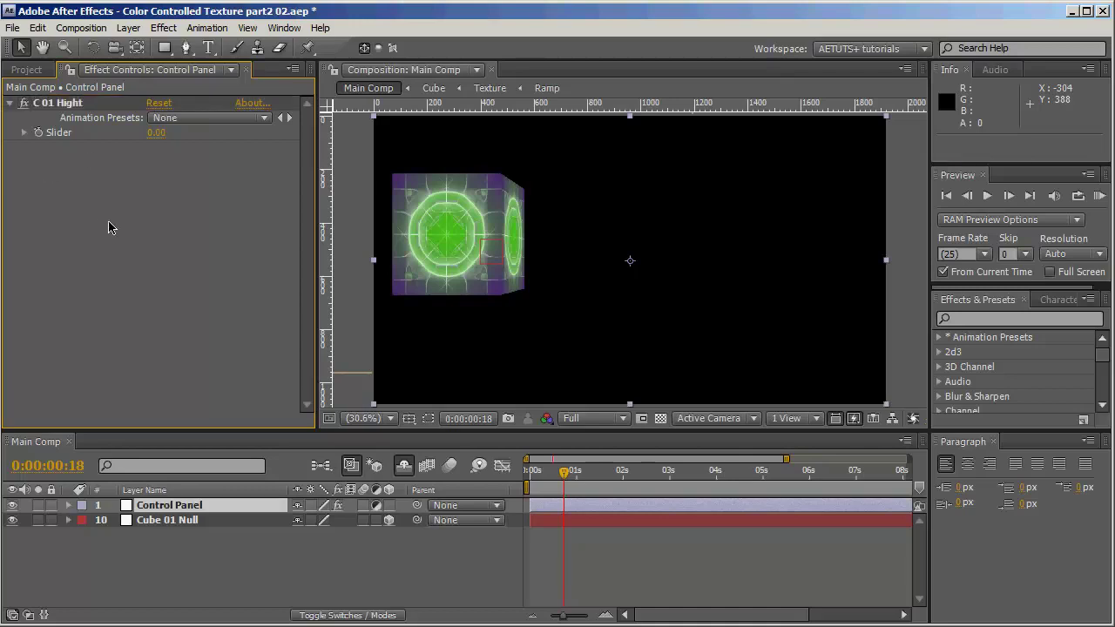
# Reveal Cube 01 Null's Position expression and locate its bounceHeight value.
pyautogui.click(177, 520)
pyautogui.press('p')
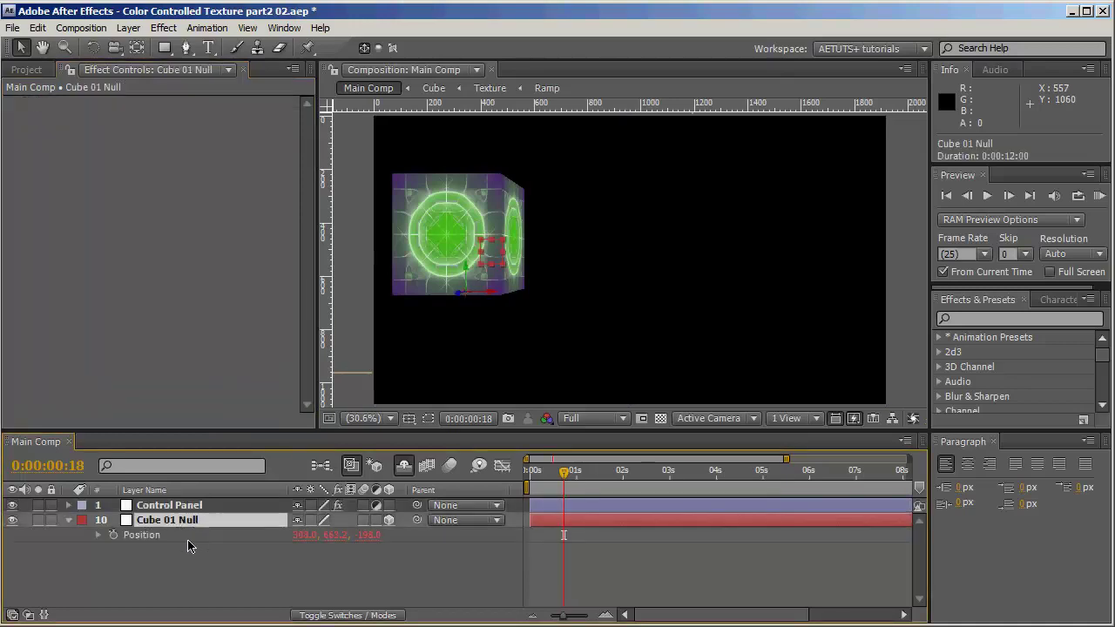
pyautogui.keyDown('alt'); pyautogui.click(114, 535); pyautogui.keyUp('alt')
pyautogui.hotkey('ctrl', 'v')
pyautogui.scroll(-1, 488, 554)
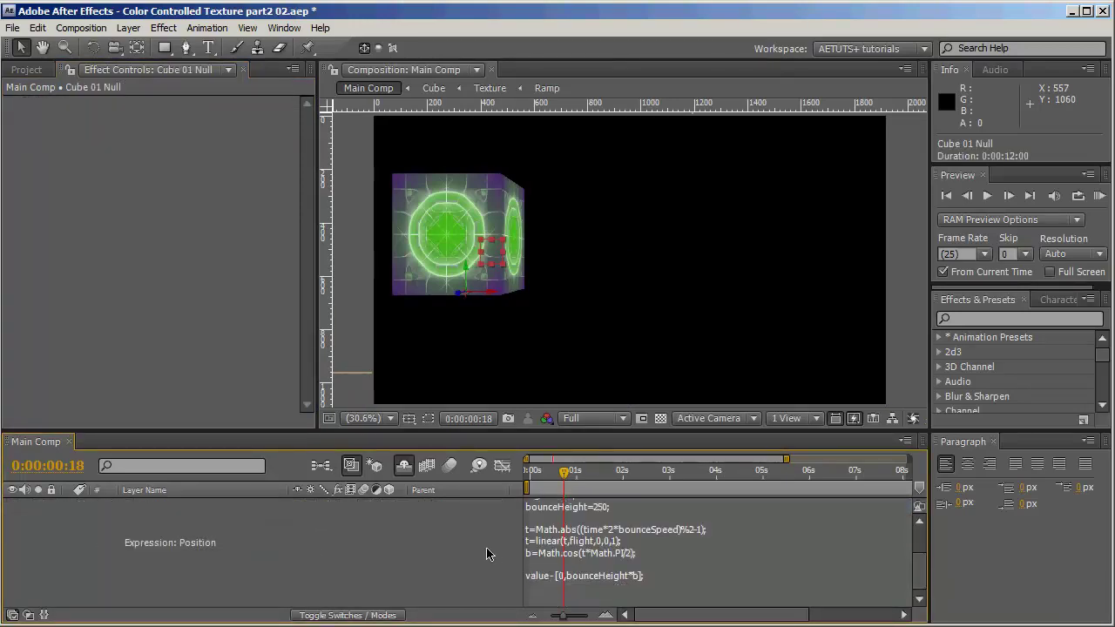
pyautogui.click(574, 516)
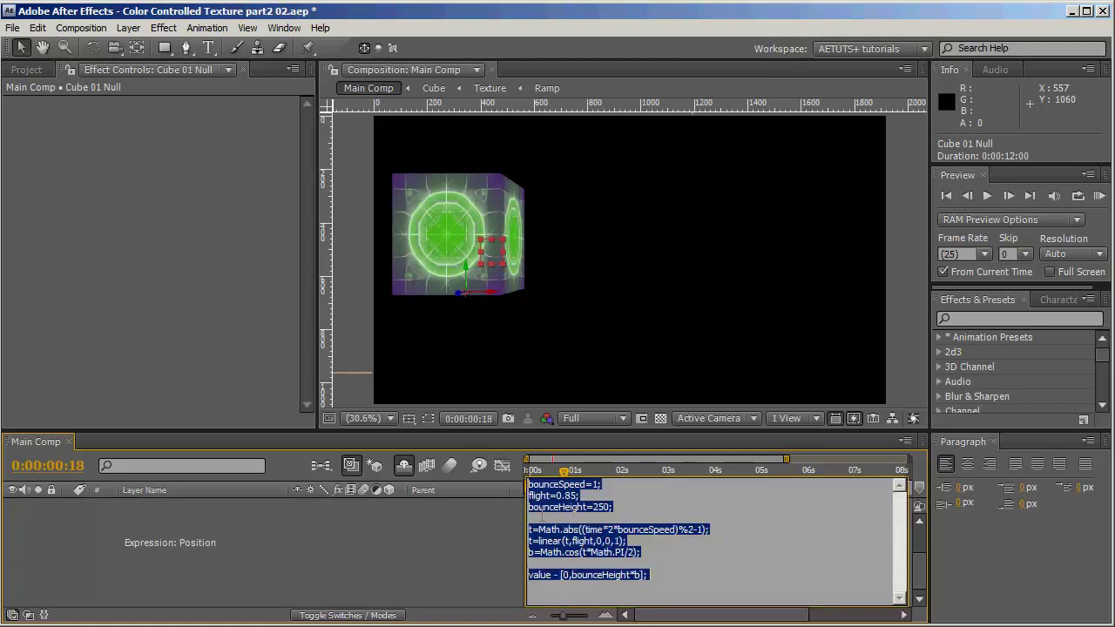
pyautogui.moveTo(593, 507); pyautogui.dragTo(604, 508)
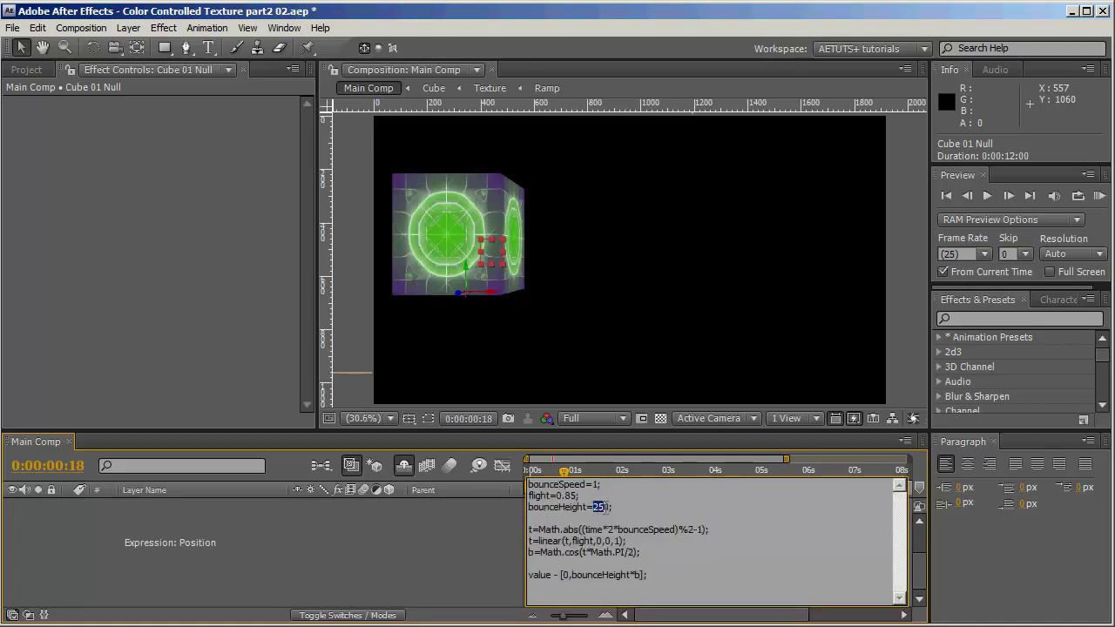
pyautogui.click(370, 538)
pyautogui.scroll(2, 261, 523)
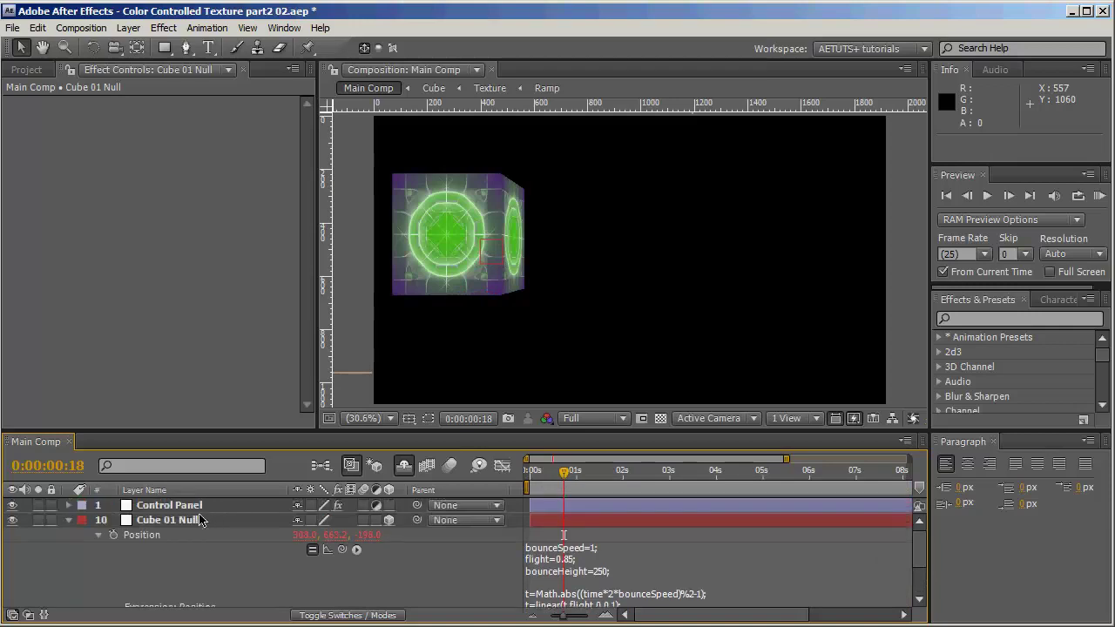
# Enlarge the timeline area and reveal the Control Panel layer's C 01 Hight slider above the Position expression.
pyautogui.click(186, 509)
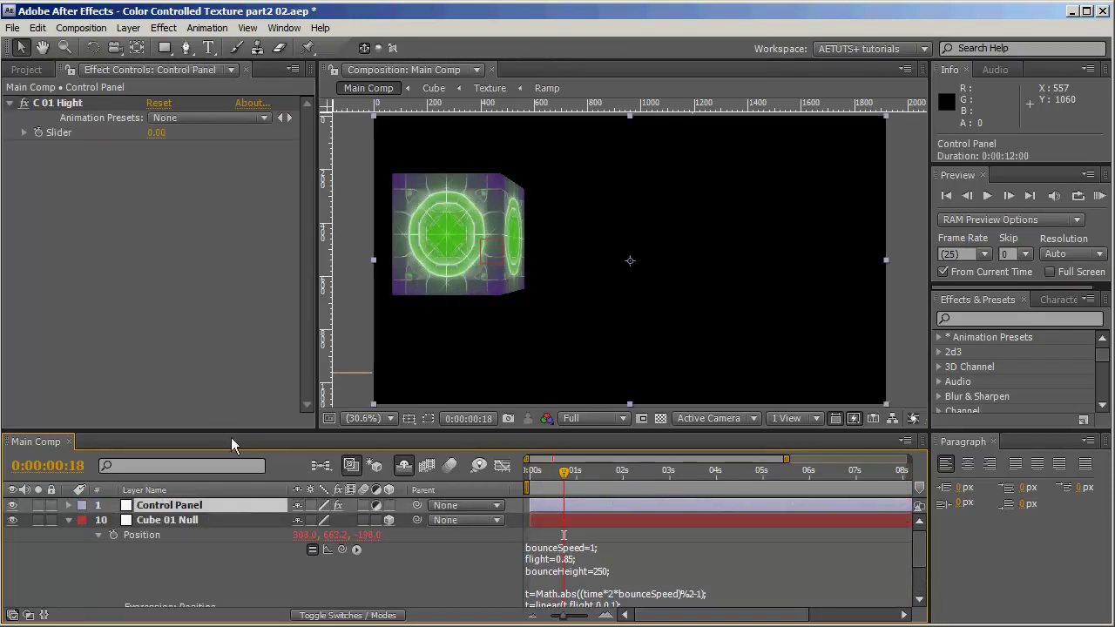
pyautogui.moveTo(237, 429); pyautogui.dragTo(237, 244)
pyautogui.press('e')
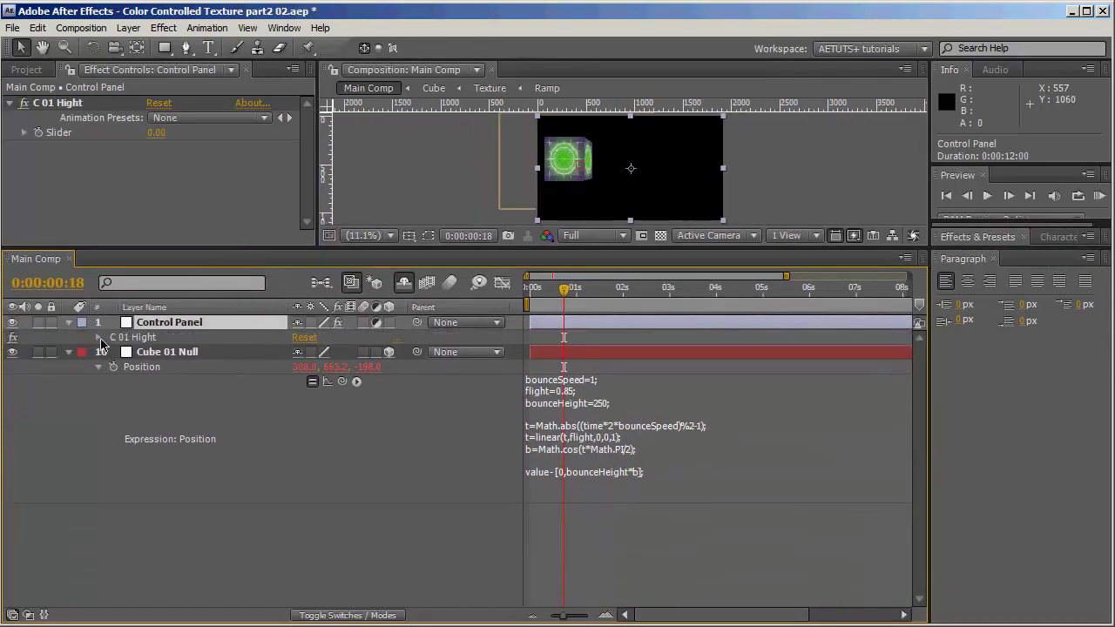
pyautogui.press('e')
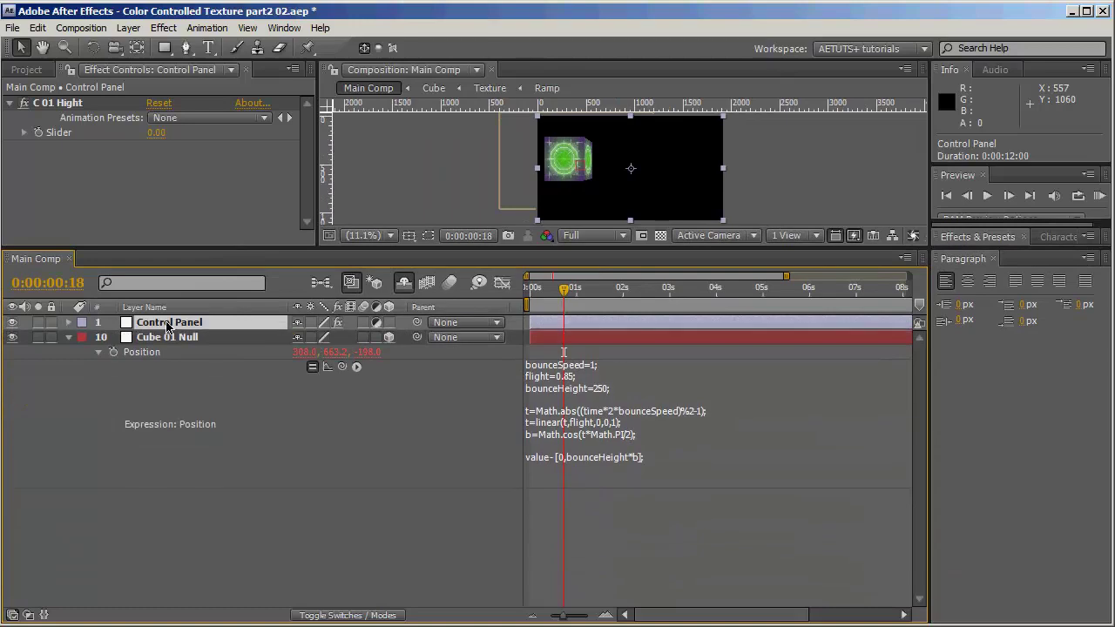
pyautogui.press('e')
pyautogui.click(100, 338)
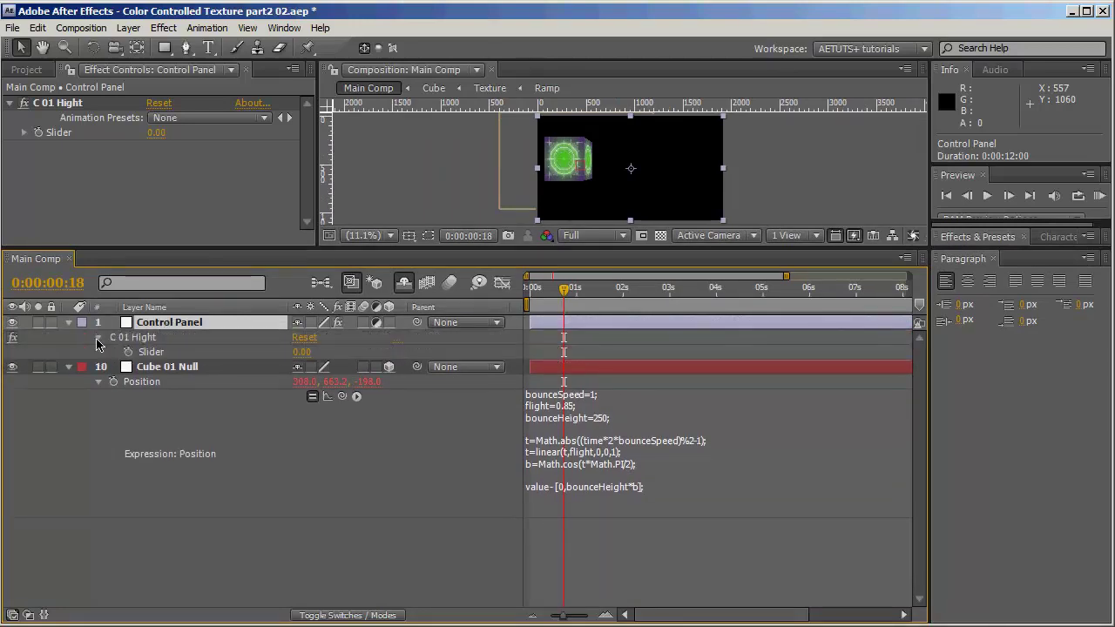
# Replace the 250 bounceHeight value in Cube 01 Null's Position expression with a link to the C 01 Hight slider.
pyautogui.click(596, 426)
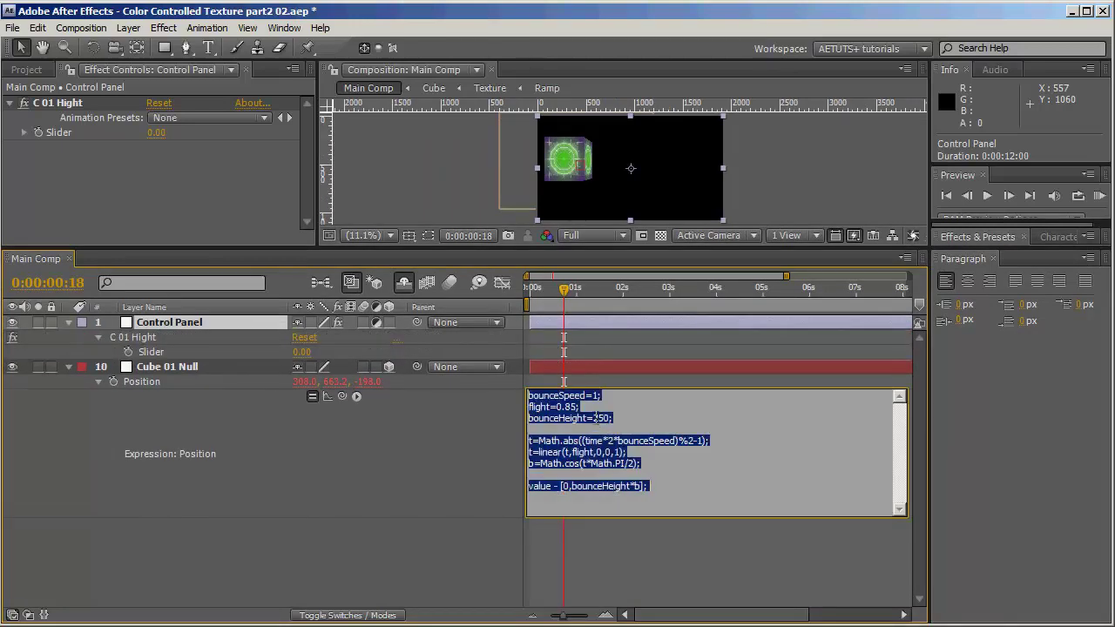
pyautogui.click(596, 417)
pyautogui.moveTo(594, 418); pyautogui.dragTo(606, 418)
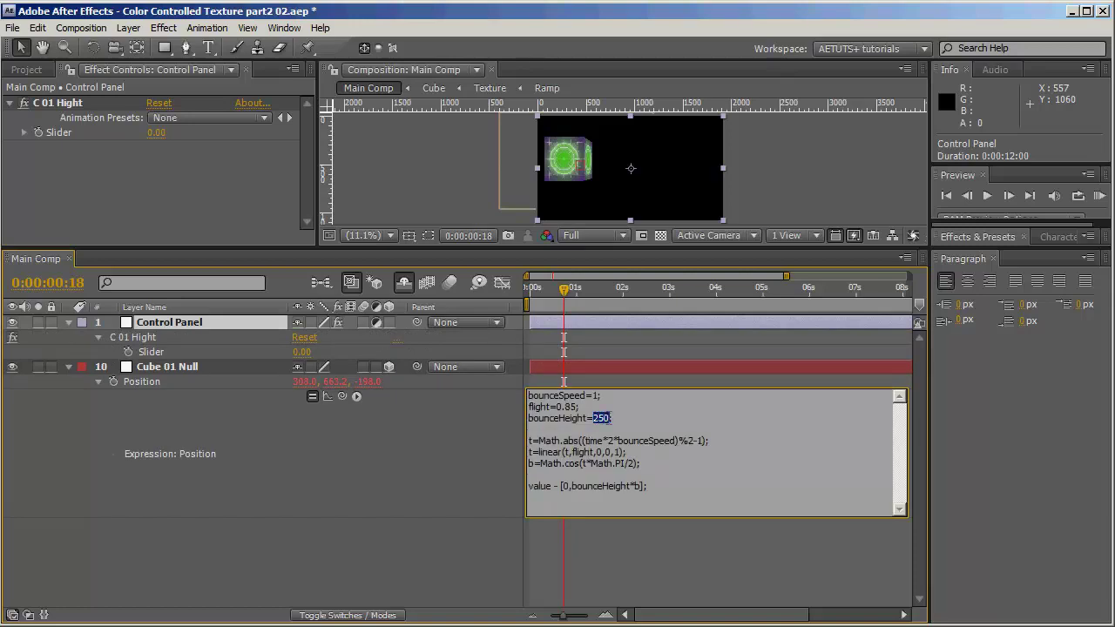
pyautogui.moveTo(345, 399); pyautogui.dragTo(179, 360)
pyautogui.click(399, 475)
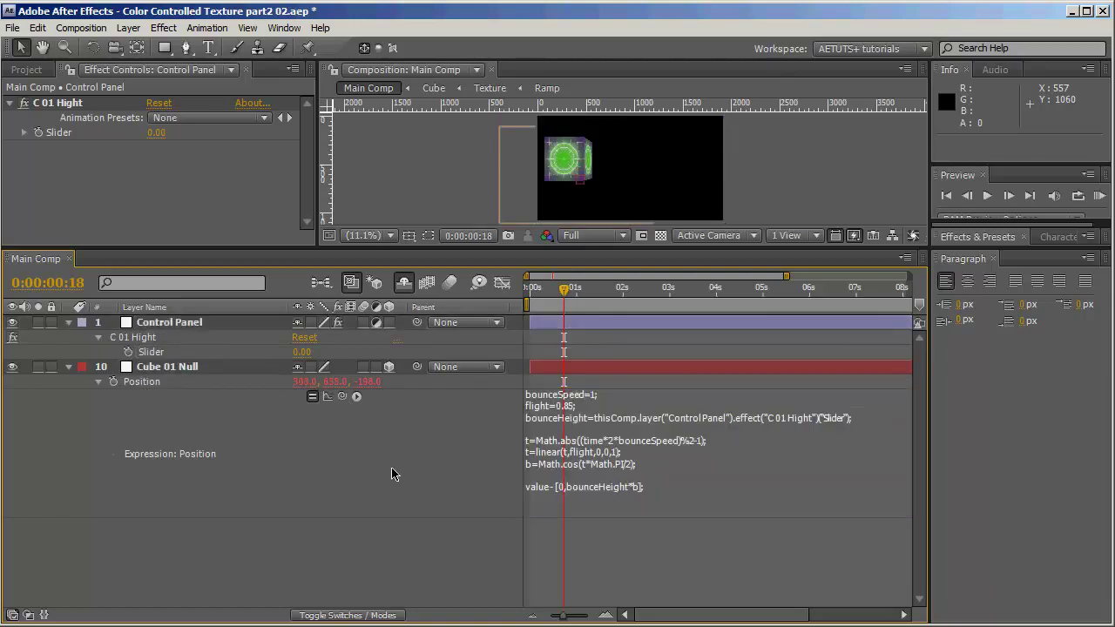
pyautogui.click(549, 421)
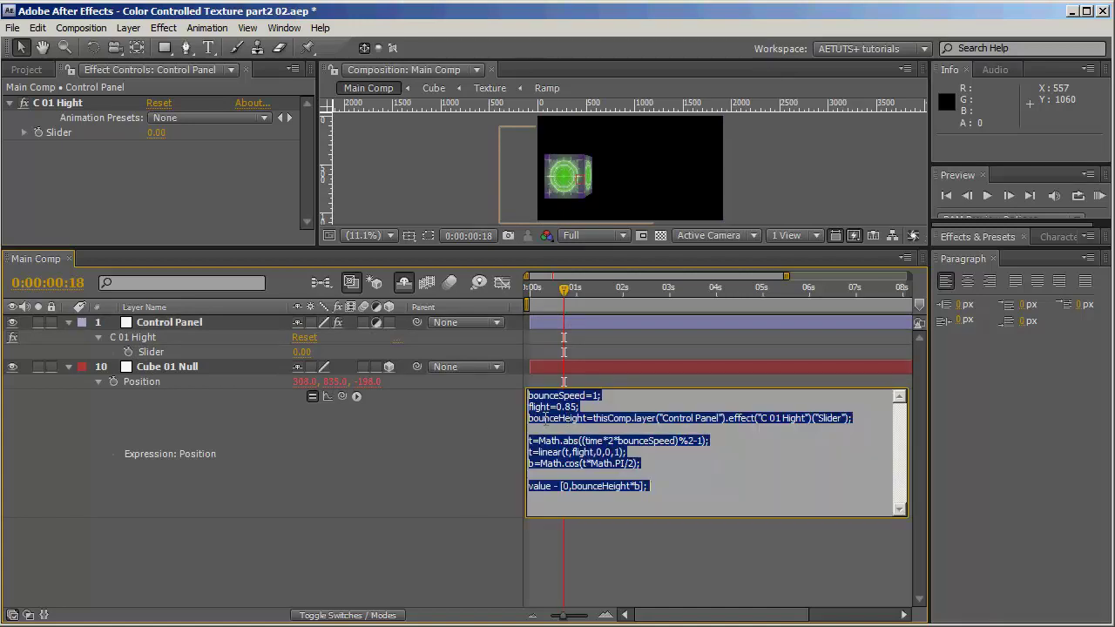
pyautogui.click(164, 357)
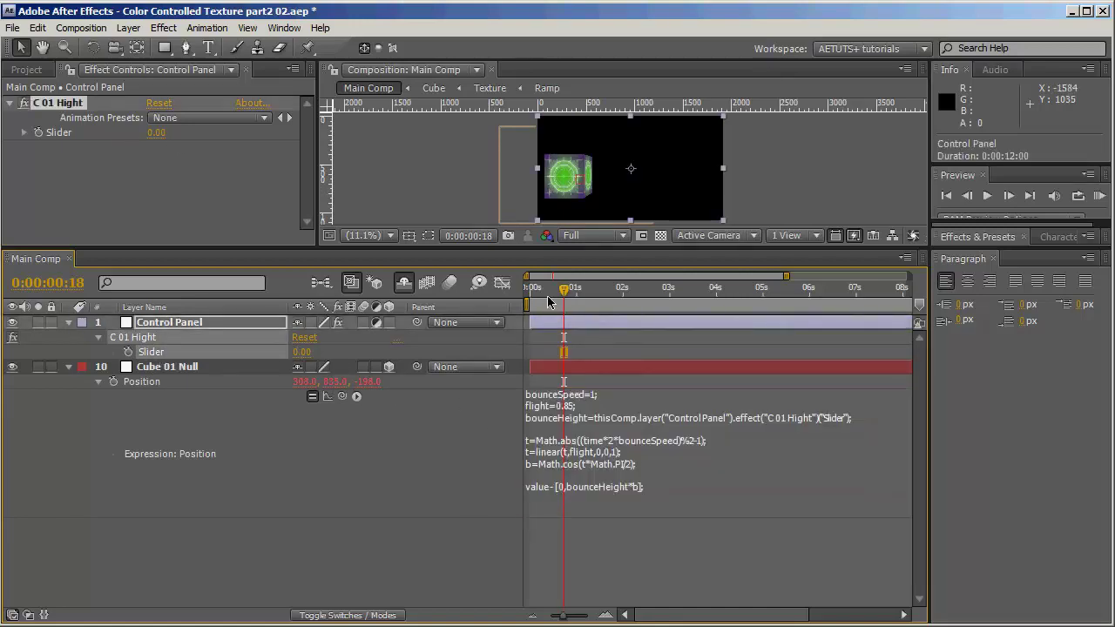
# Try C 01 Hight slider values of 409 and 800 at different times in the cube's bounce.
pyautogui.moveTo(565, 290)
pyautogui.mouseDown()
pyautogui.moveTo(590, 291)
pyautogui.moveTo(557, 298)
pyautogui.moveTo(573, 295)
pyautogui.mouseUp()
pyautogui.moveTo(306, 352); pyautogui.dragTo(466, 360)
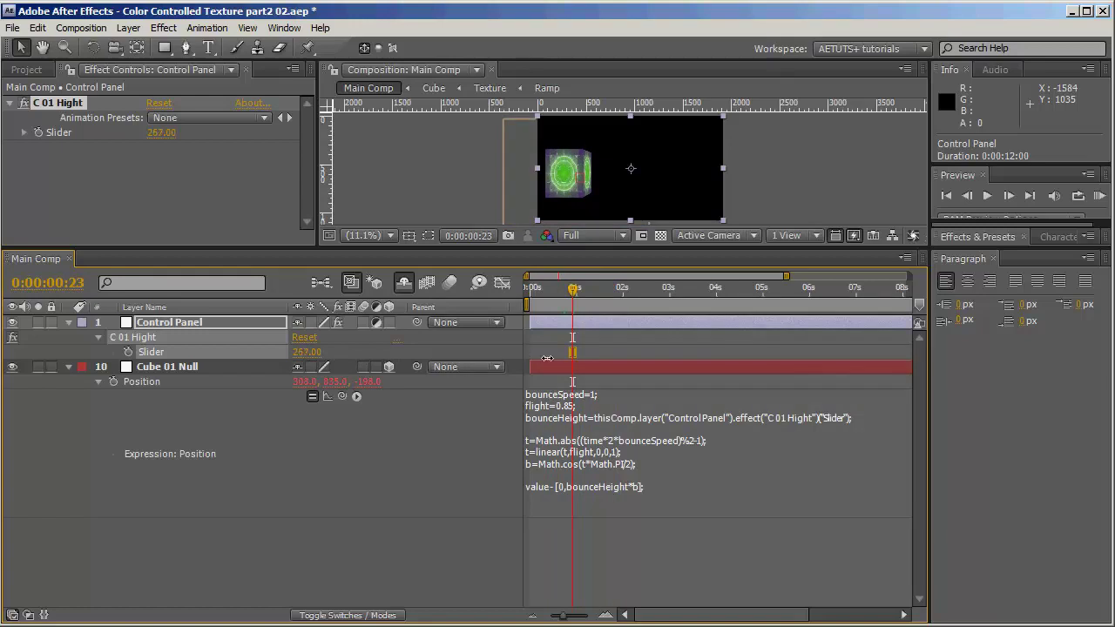
pyautogui.moveTo(547, 358); pyautogui.dragTo(676, 377)
pyautogui.moveTo(549, 304); pyautogui.dragTo(659, 294)
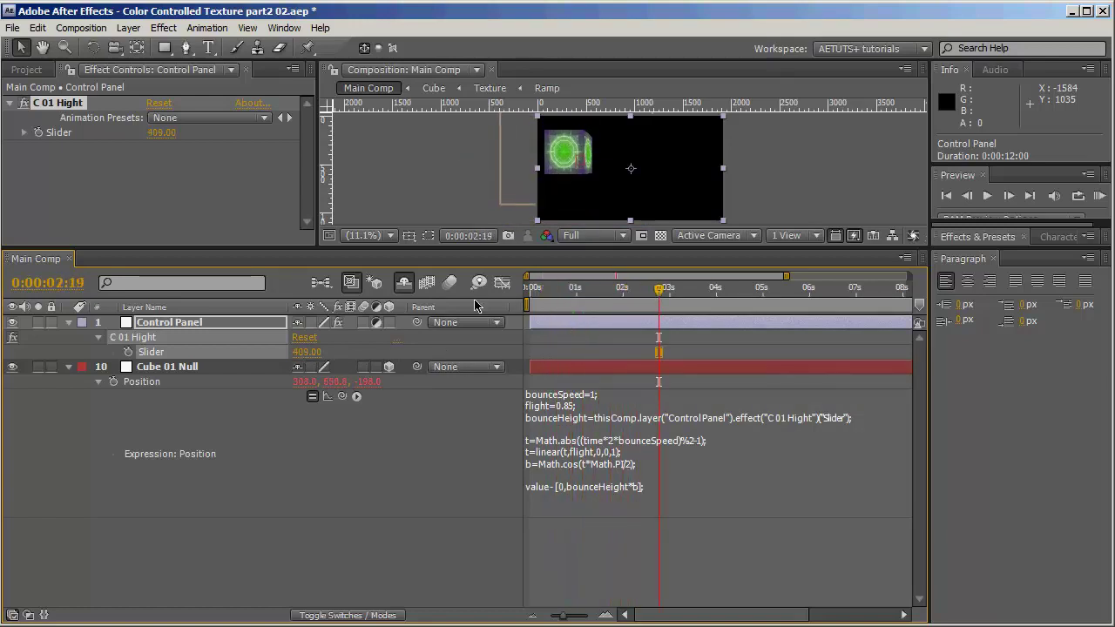
pyautogui.click(310, 353)
pyautogui.write('800')
pyautogui.press('Return')
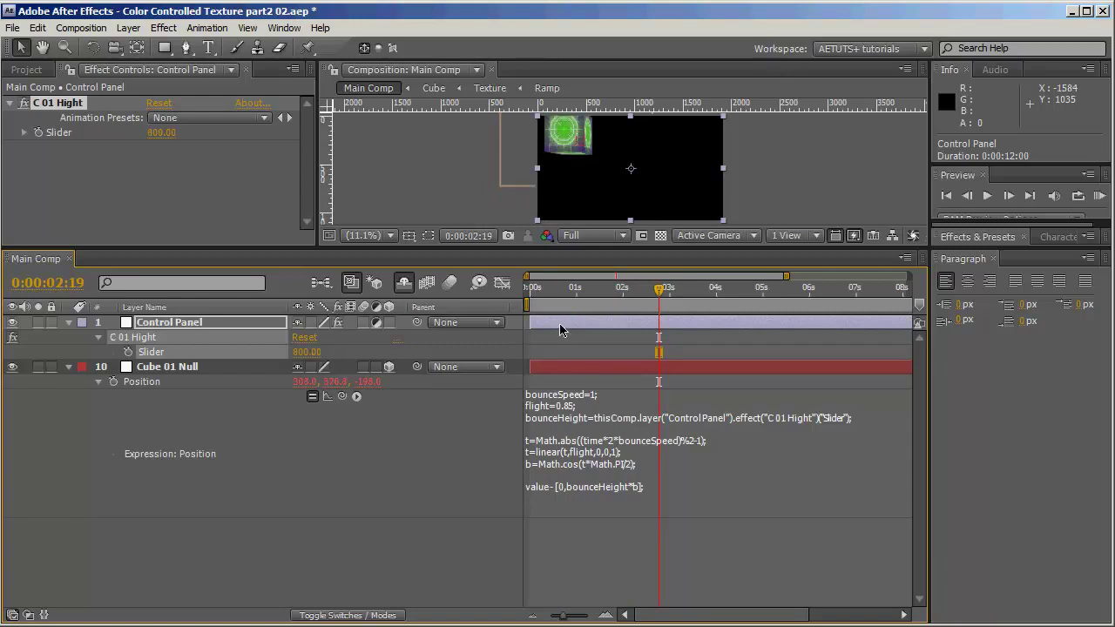
# Set the C 01 Hight slider to 250 and scrub the timeline to check the bounce.
pyautogui.click(304, 352)
pyautogui.write('250')
pyautogui.press('Return')
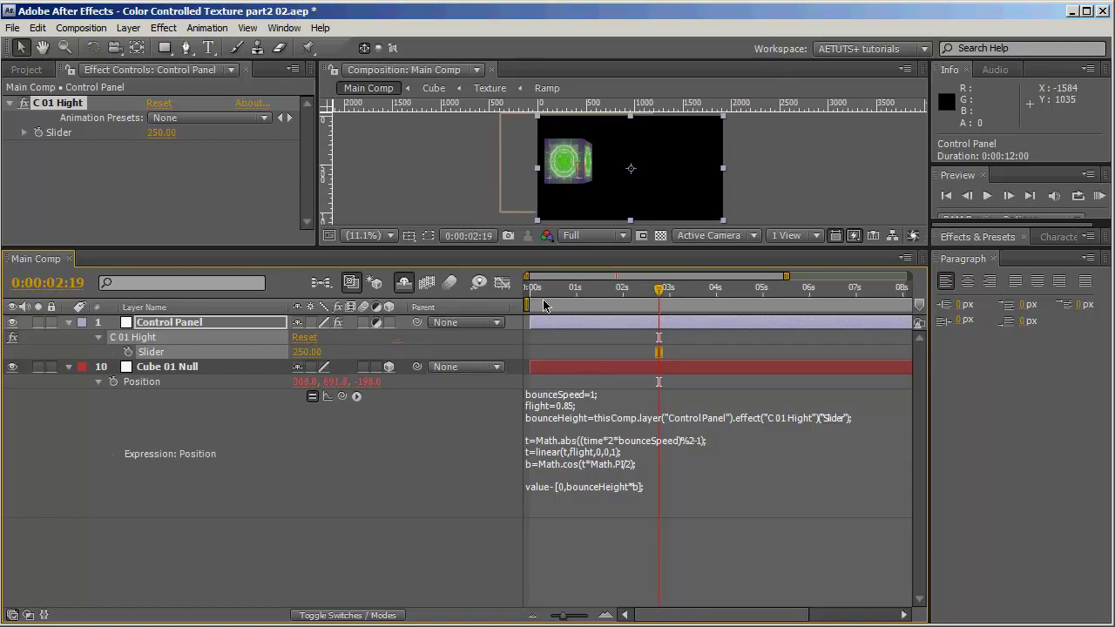
pyautogui.moveTo(562, 290); pyautogui.dragTo(710, 291)
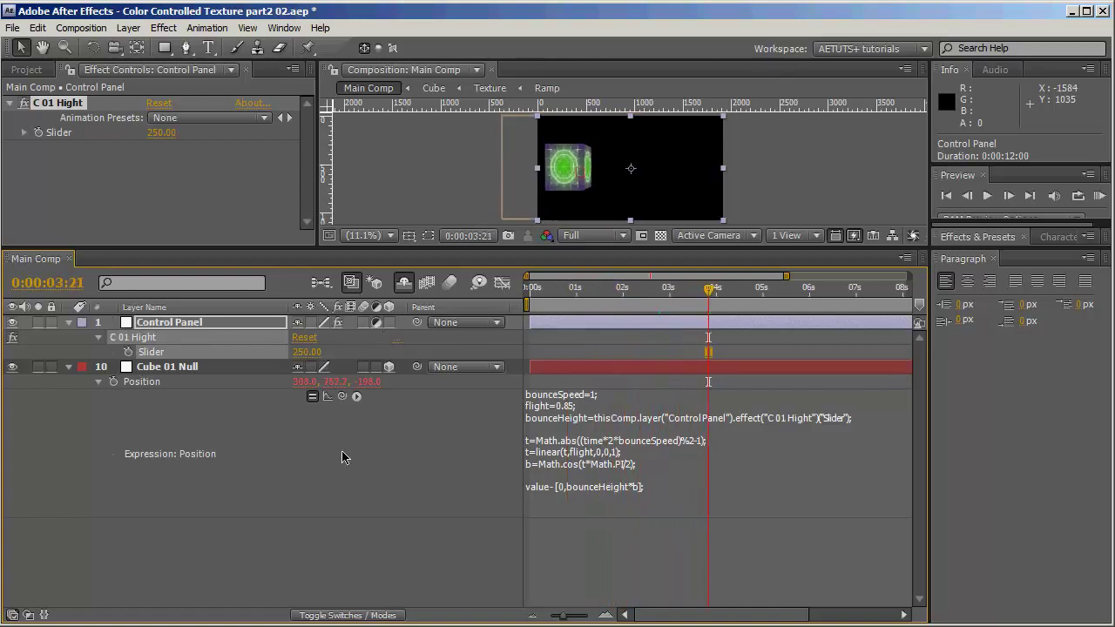
# Duplicate the C 01 Hight effect on the Control Panel layer and rename the copy C 01 Squash.
pyautogui.click(373, 455)
pyautogui.click(147, 338)
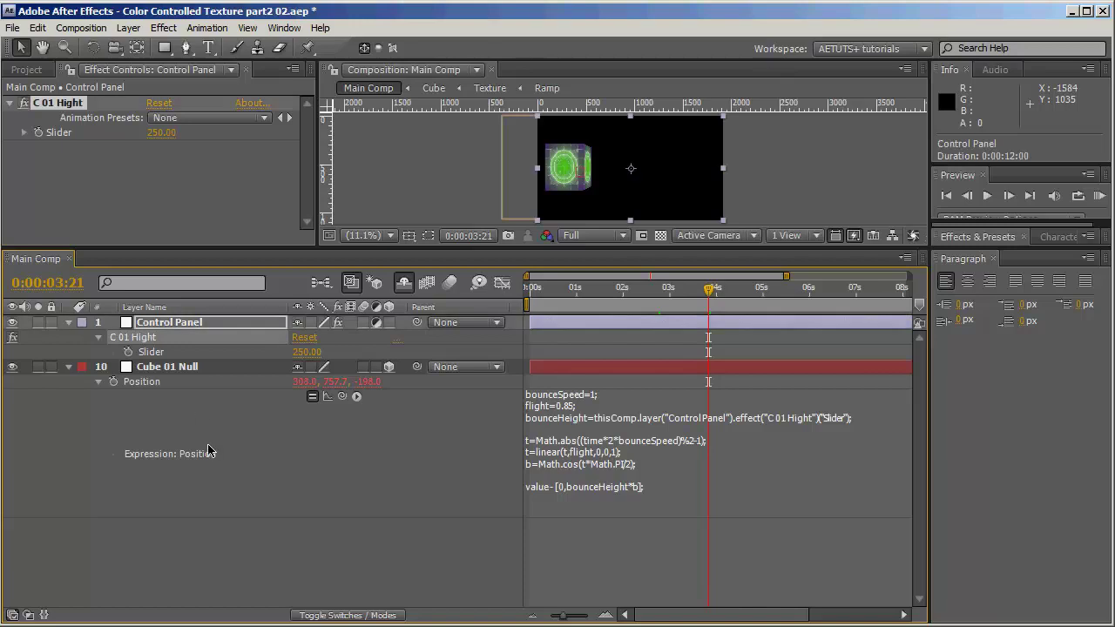
pyautogui.click(75, 103)
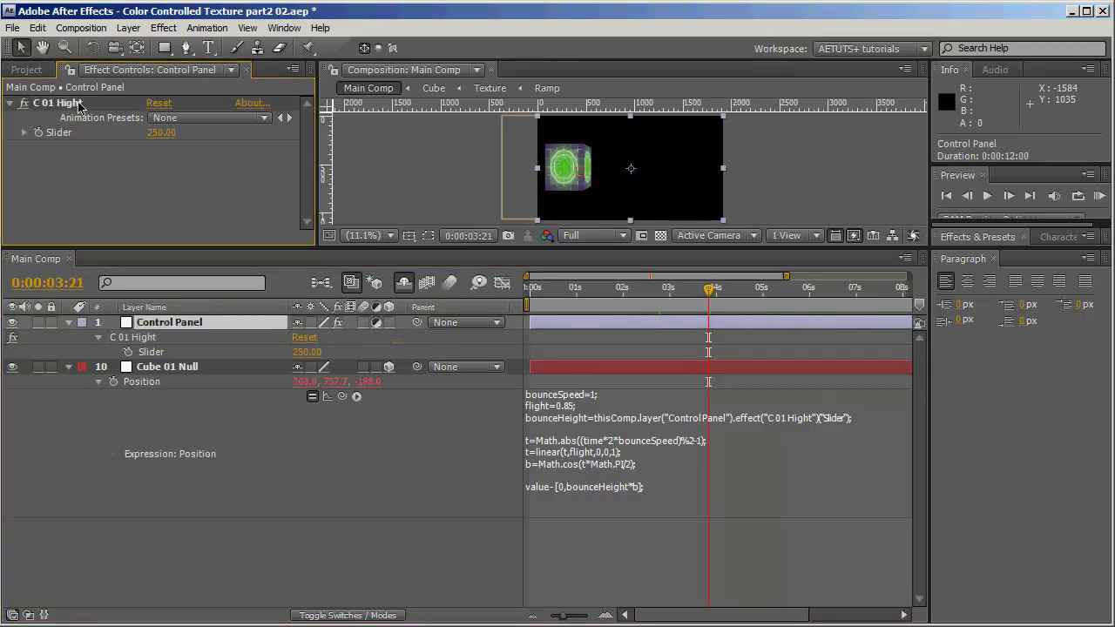
pyautogui.press('Return')
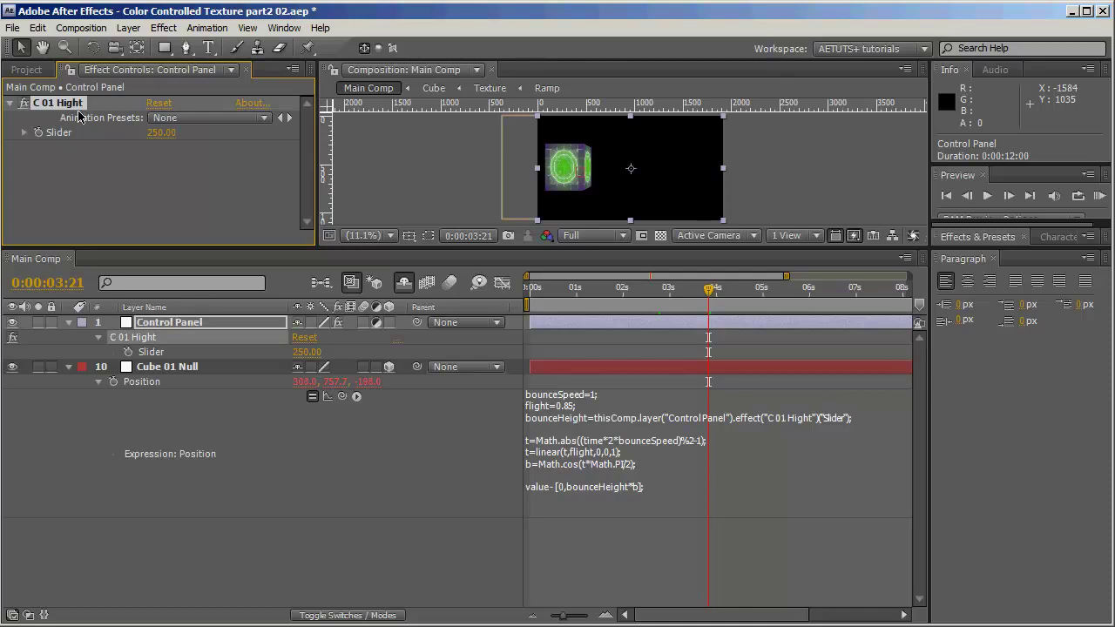
pyautogui.hotkey('ctrl', 'd')
pyautogui.press('Return')
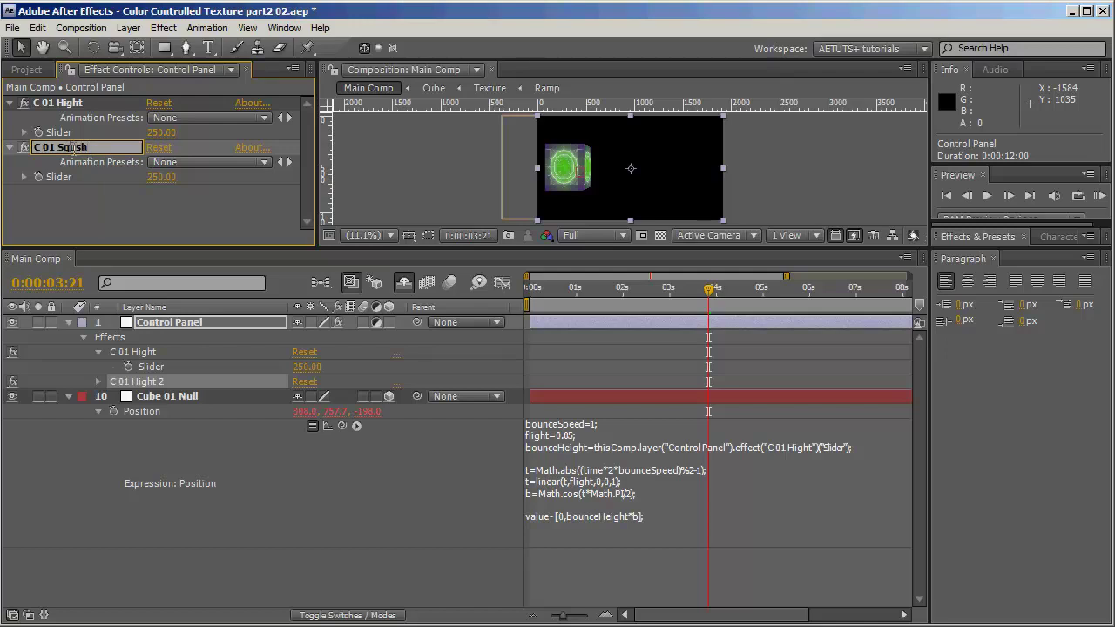
pyautogui.press('Return')
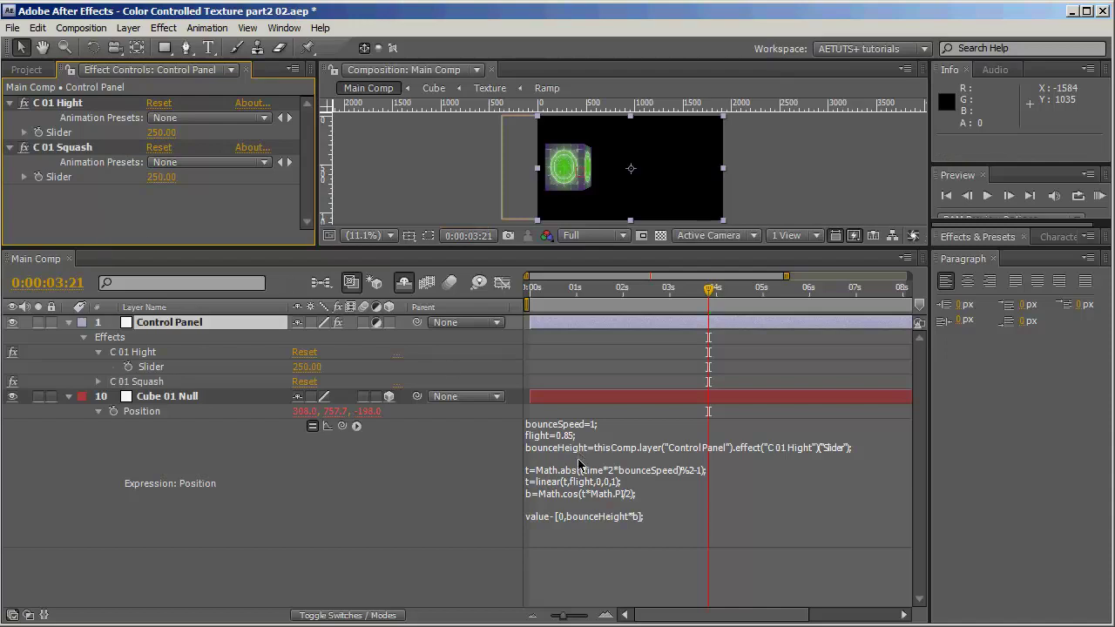
# Reveal Cube 01 Null's Scale expression and replace its 0.5 squash value with a link to the C 01 Squash slider.
pyautogui.click(138, 398)
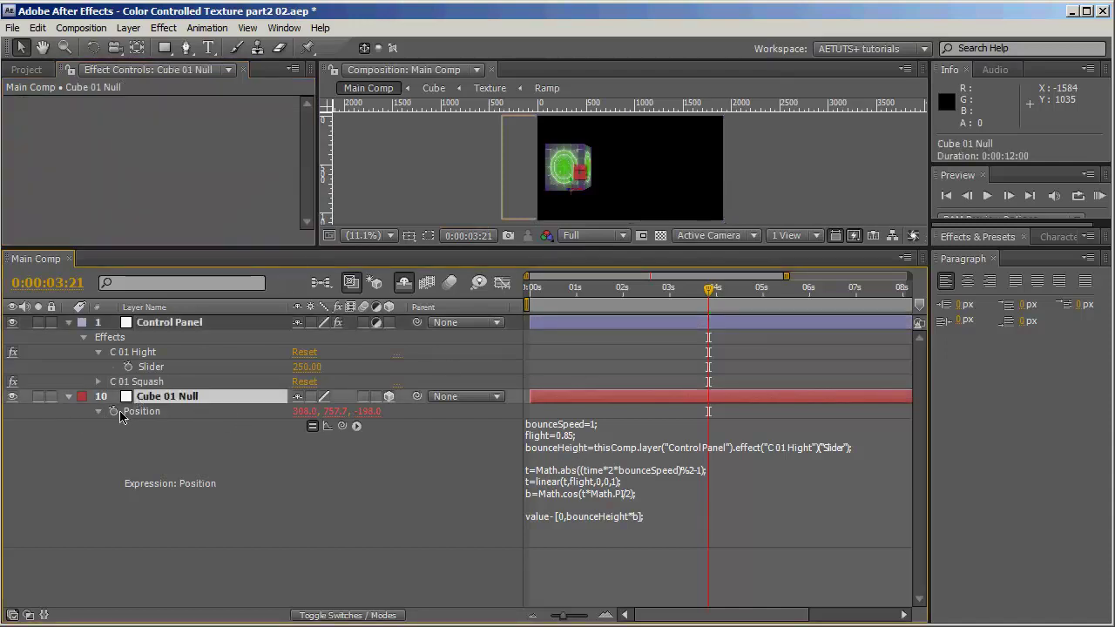
pyautogui.press('s')
pyautogui.click(98, 411)
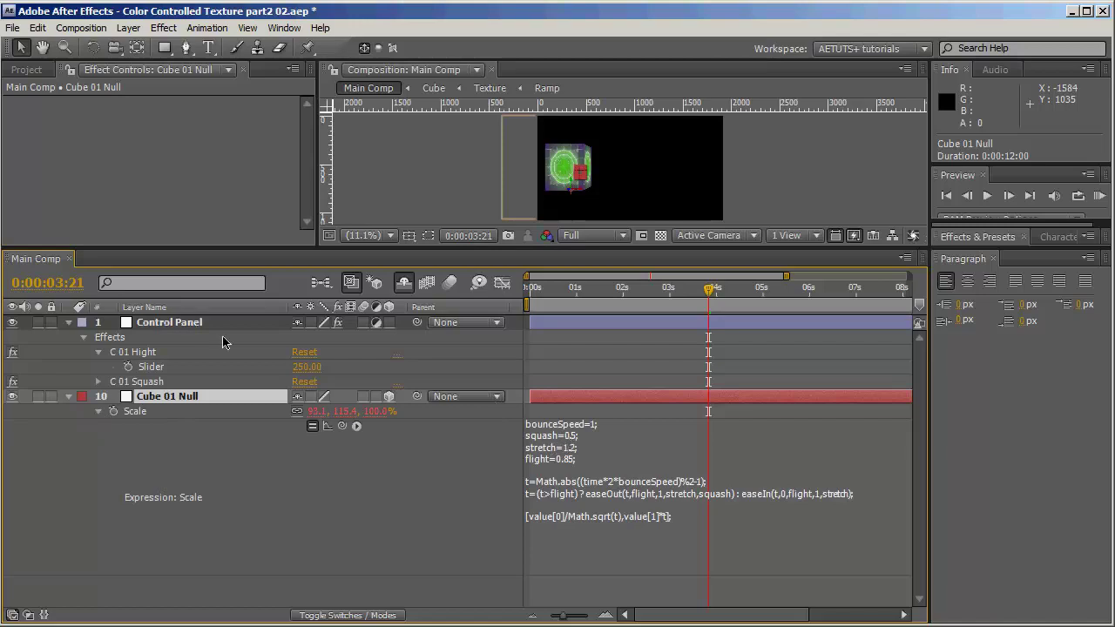
pyautogui.click(98, 382)
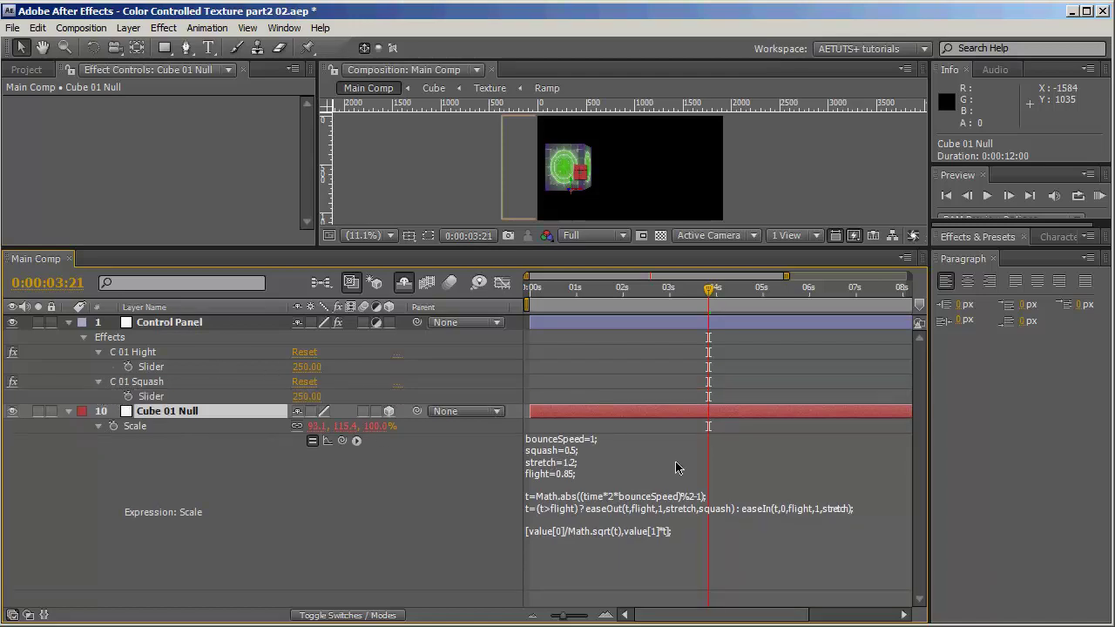
pyautogui.click(570, 451)
pyautogui.click(568, 451)
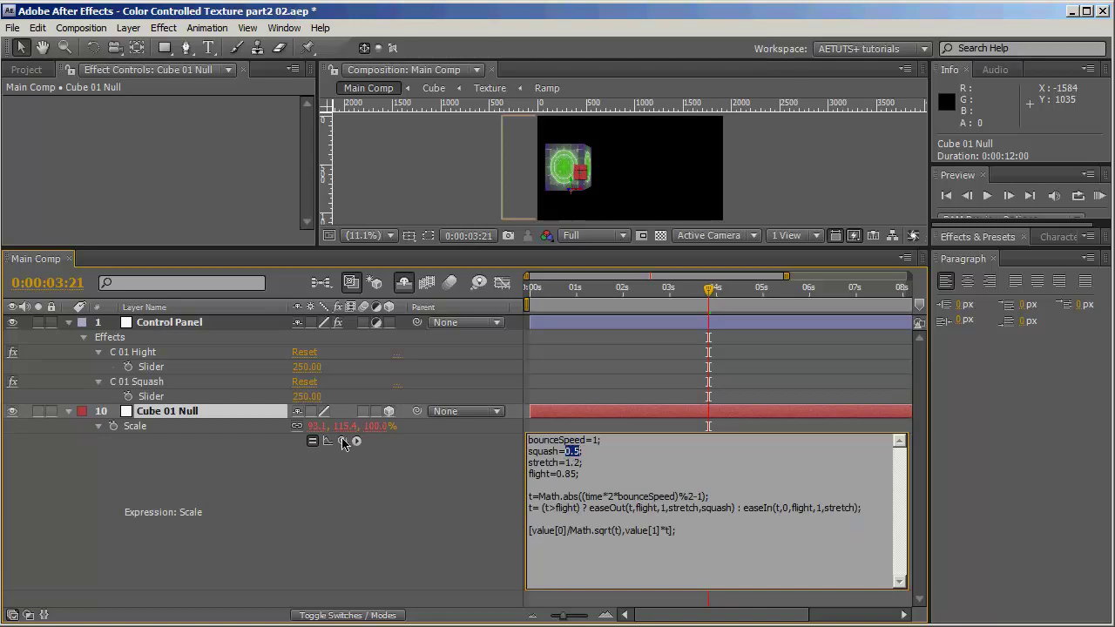
pyautogui.moveTo(342, 440); pyautogui.dragTo(150, 396)
pyautogui.click(303, 485)
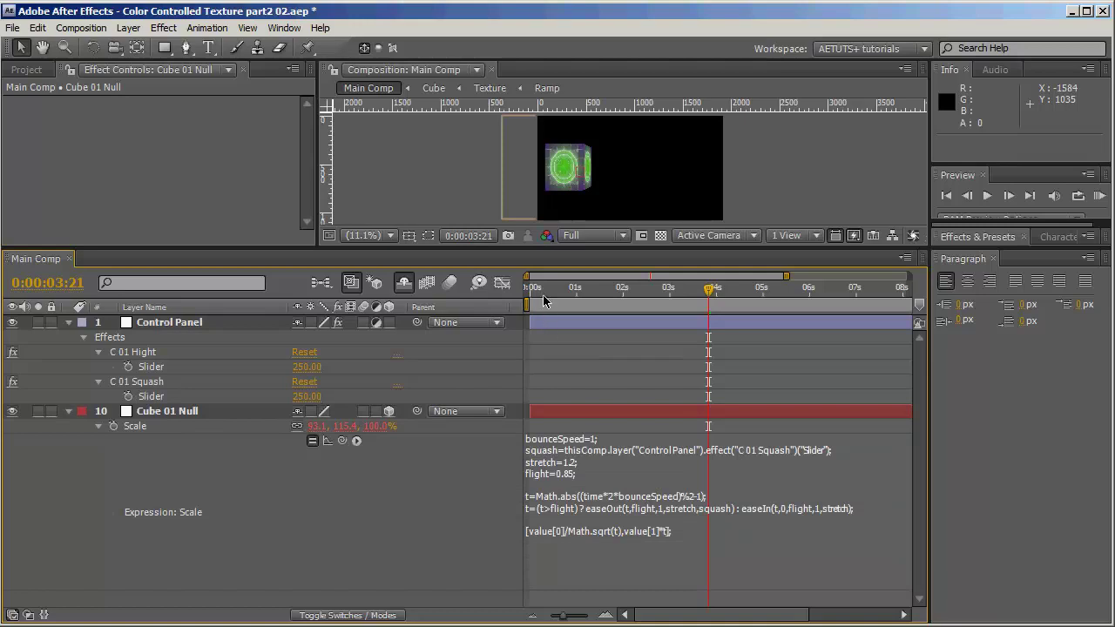
# Set the C 01 Squash slider to 0.5 and scrub through the bounce to check the squash.
pyautogui.moveTo(547, 291); pyautogui.dragTo(628, 292)
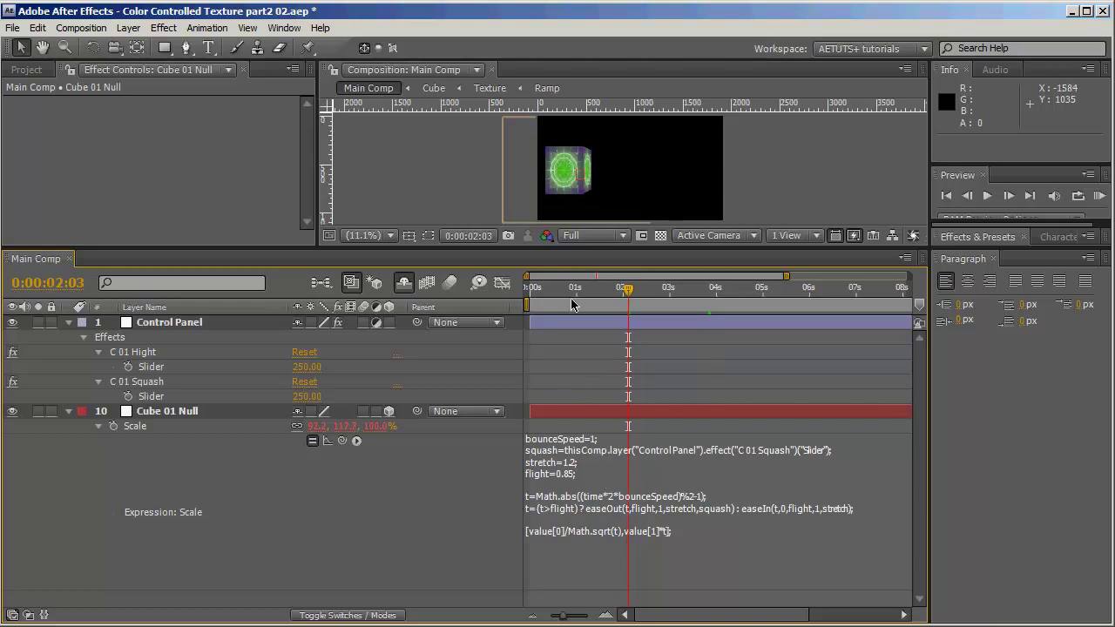
pyautogui.moveTo(628, 290); pyautogui.dragTo(602, 291)
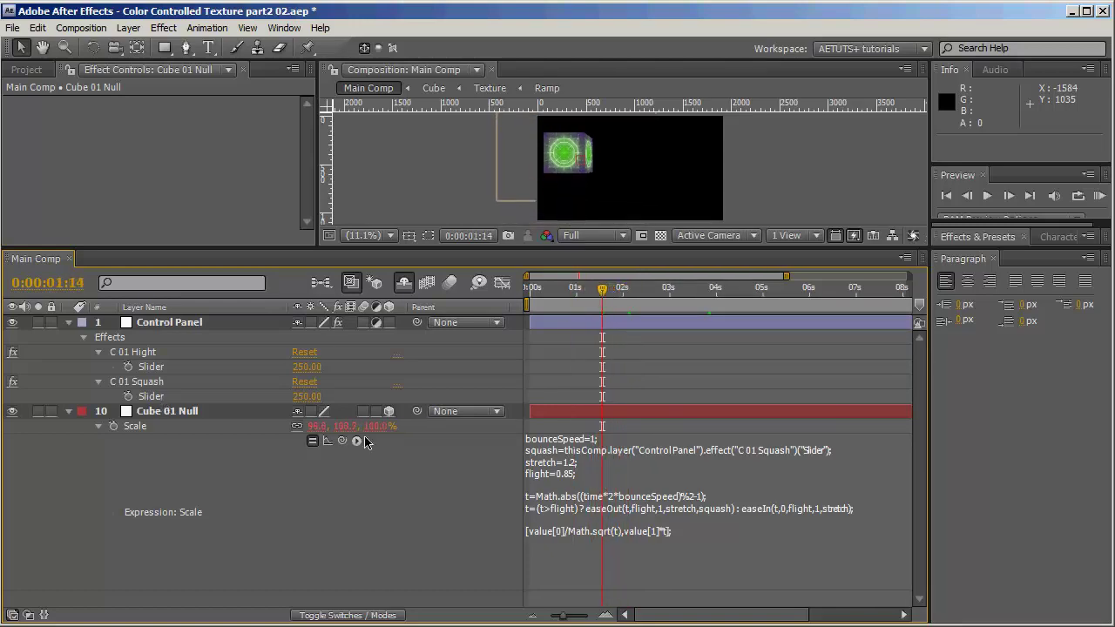
pyautogui.click(303, 397)
pyautogui.write('.5')
pyautogui.press('Return')
pyautogui.click(559, 294)
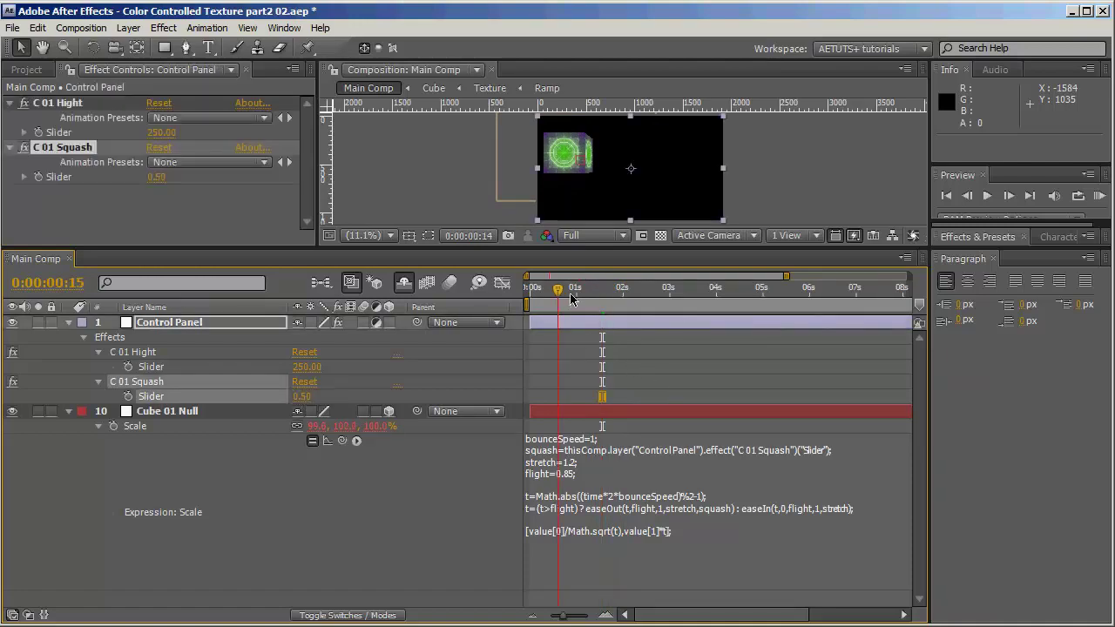
pyautogui.moveTo(570, 300); pyautogui.dragTo(622, 294)
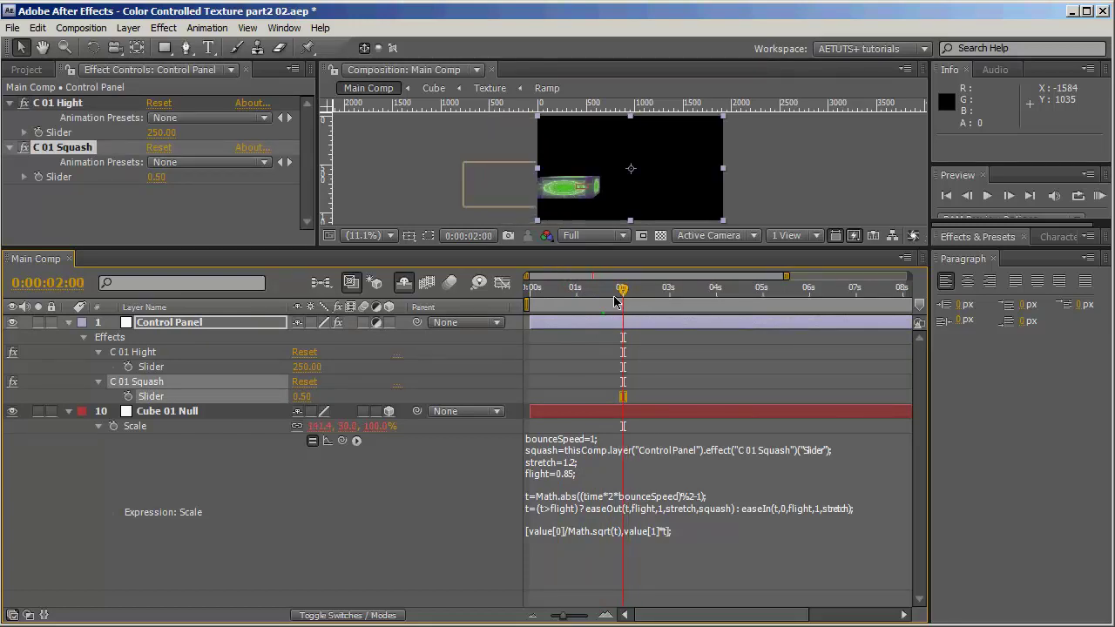
# Duplicate the C 01 Squash effect and rename the copy C 01 stretch.
pyautogui.click(158, 384)
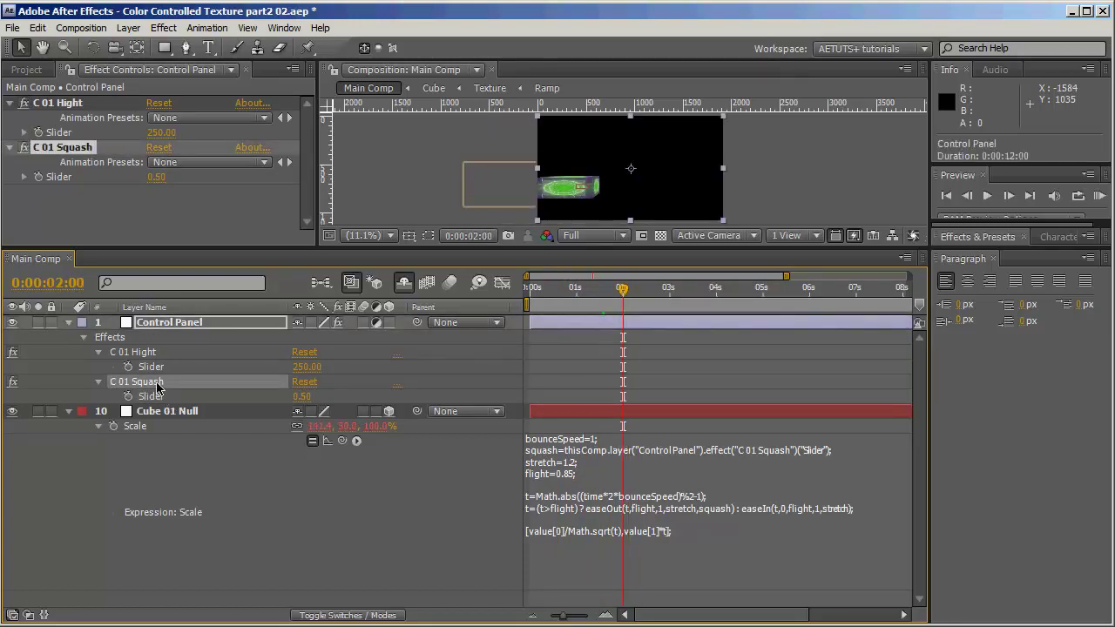
pyautogui.hotkey('ctrl', 'd')
pyautogui.press('Return')
pyautogui.click(179, 413)
pyautogui.press('BackSpace')
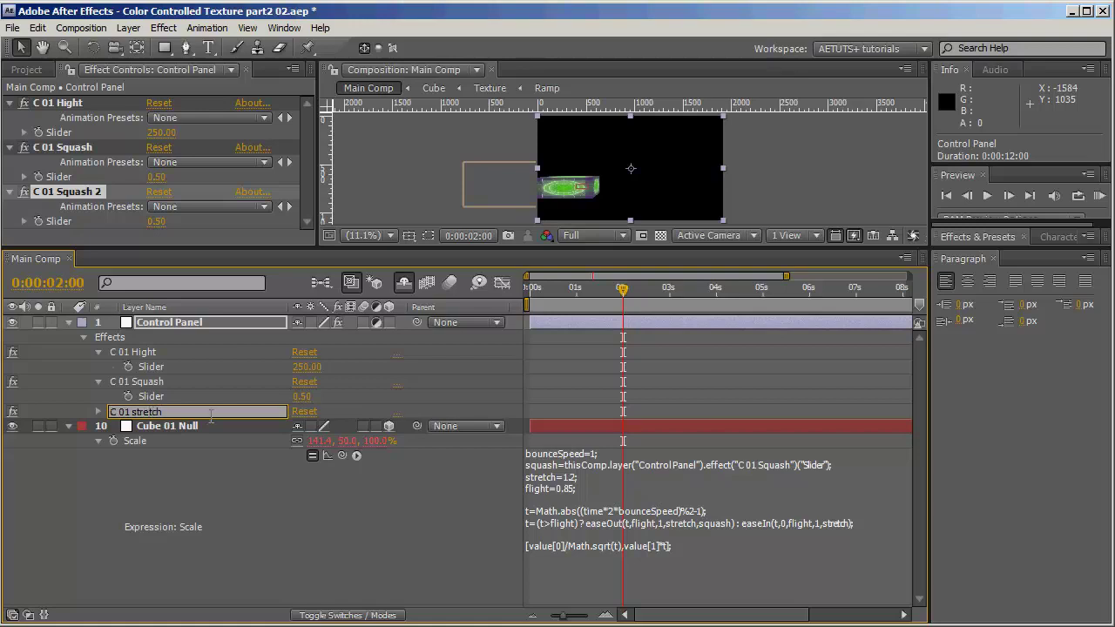
pyautogui.click(196, 481)
# Replace the 1.2 stretch value in Cube 01 Null's Scale expression with a link to the C 01 stretch slider.
pyautogui.click(98, 411)
pyautogui.click(566, 505)
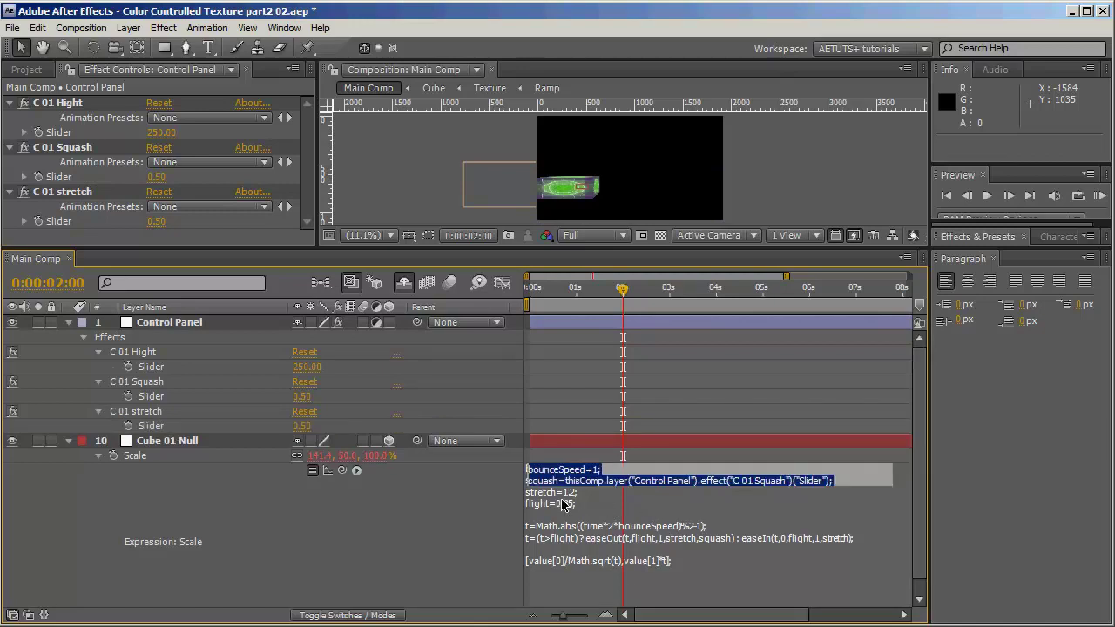
pyautogui.click(571, 494)
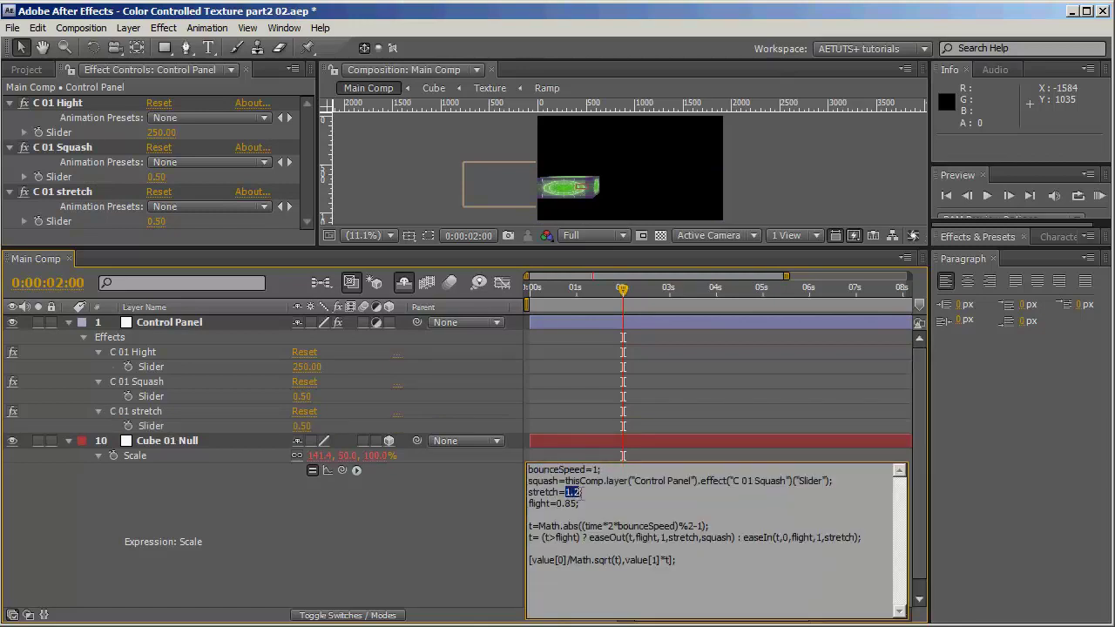
pyautogui.moveTo(342, 470); pyautogui.dragTo(169, 427)
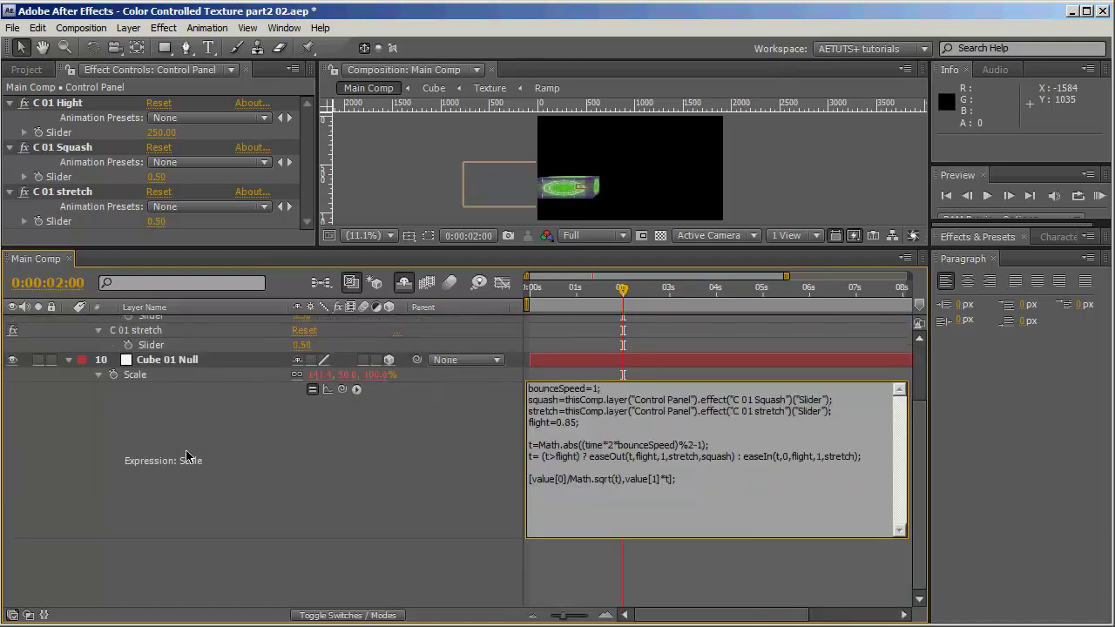
# Set the C 01 stretch slider to 1.2 and scrub the timeline to check the cube's deformation.
pyautogui.click(305, 346)
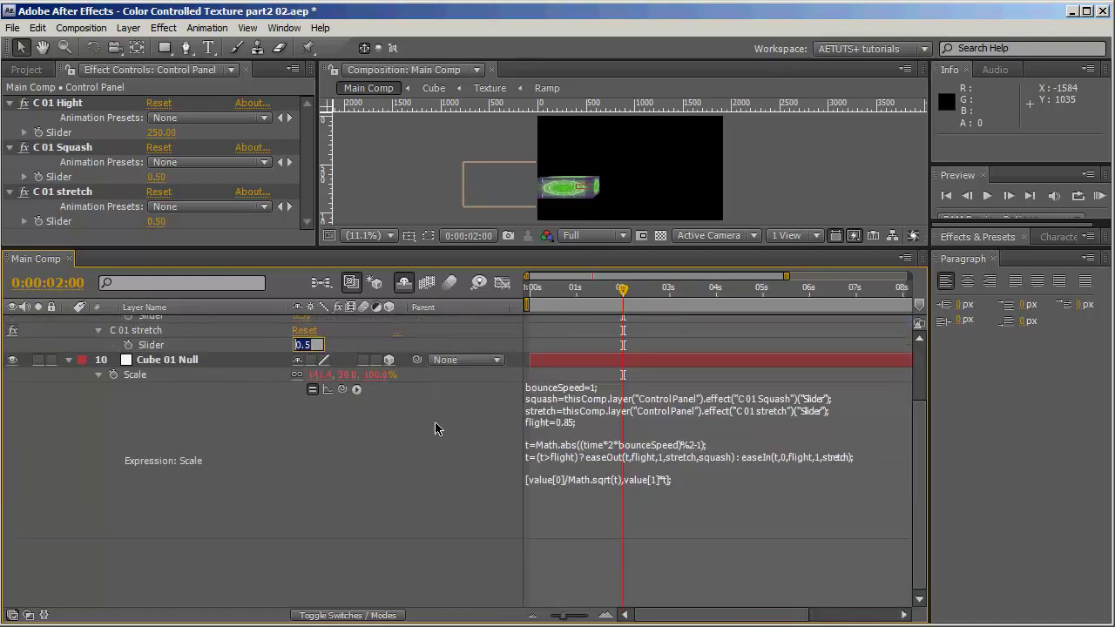
pyautogui.write('1.2')
pyautogui.press('Return')
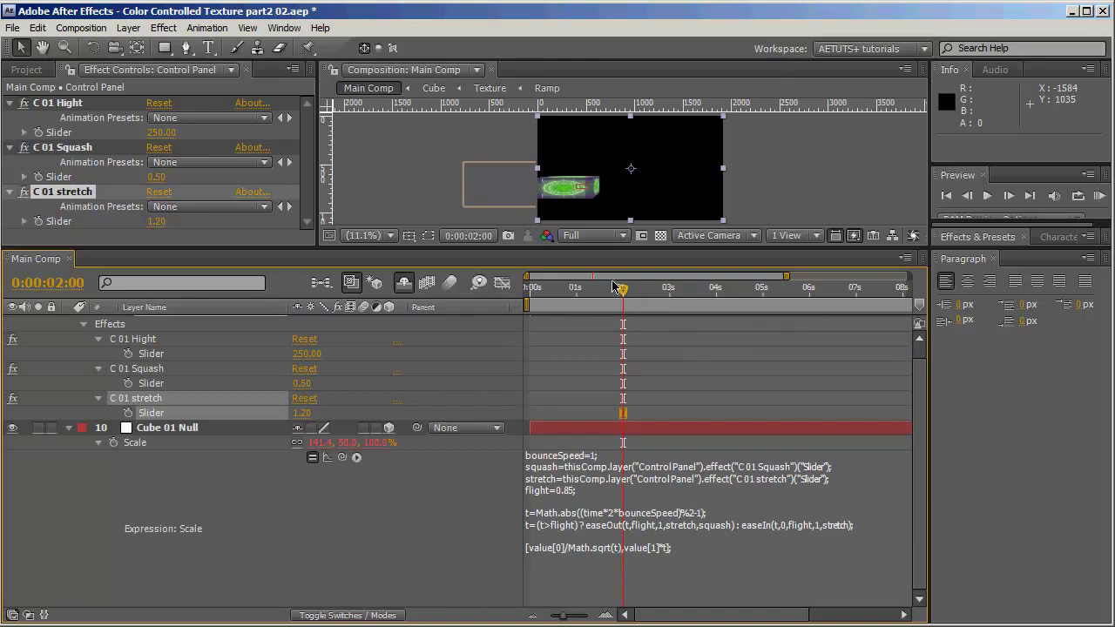
pyautogui.moveTo(617, 287); pyautogui.dragTo(556, 293)
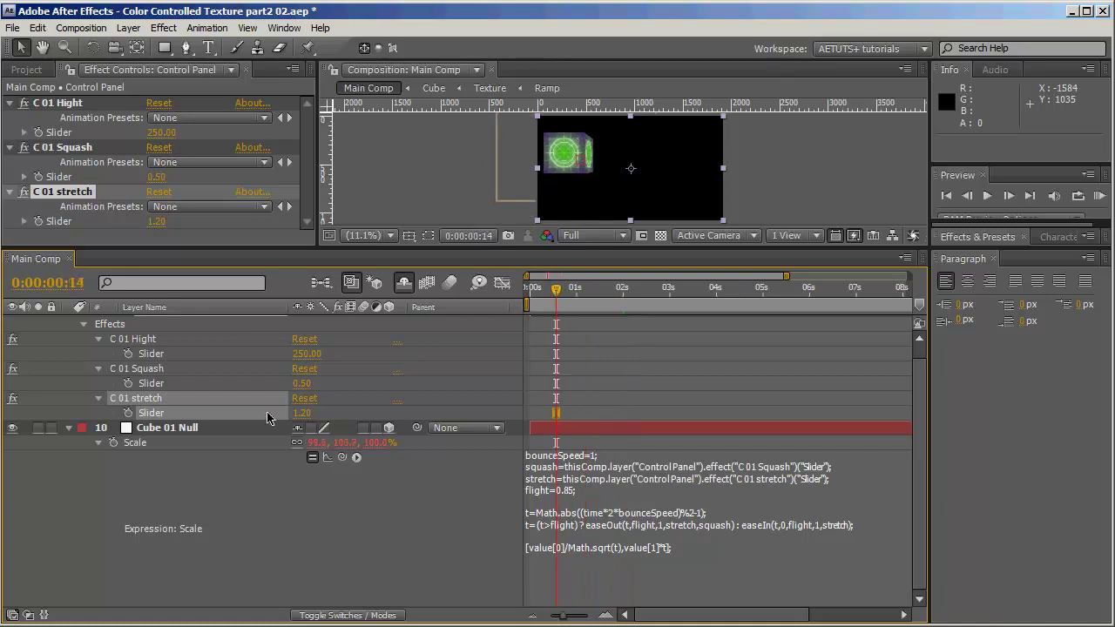
pyautogui.click(75, 389)
pyautogui.scroll(1, 77, 390)
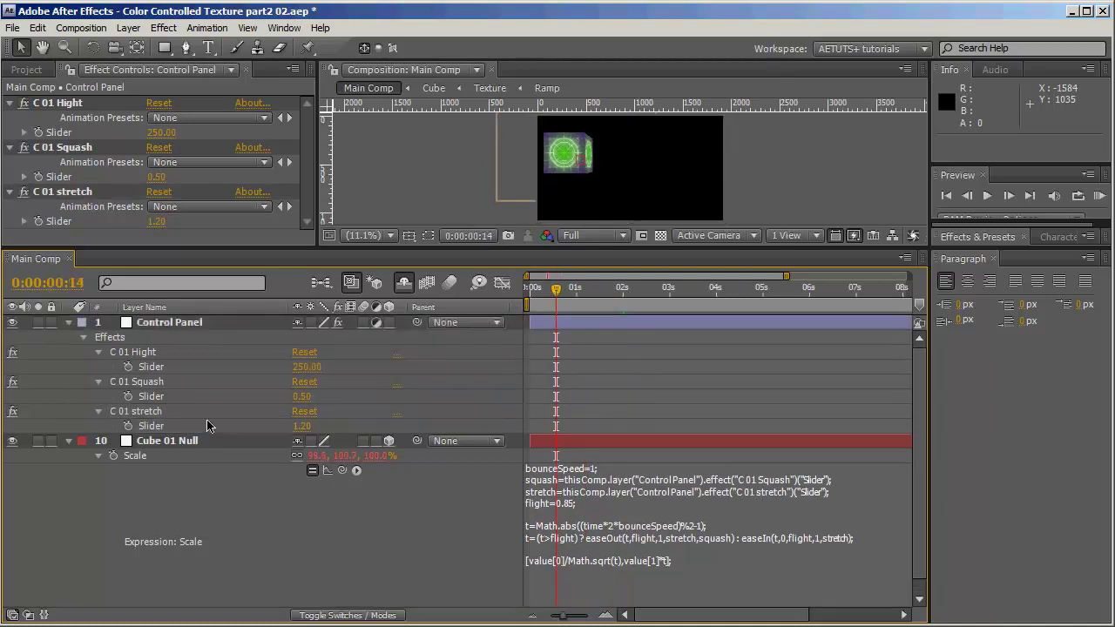
# Add starting keyframes at 0:00:01:00 for the C 01 Hight, C 01 Squash and C 01 stretch sliders.
pyautogui.moveTo(554, 293); pyautogui.dragTo(576, 293)
pyautogui.click(129, 367)
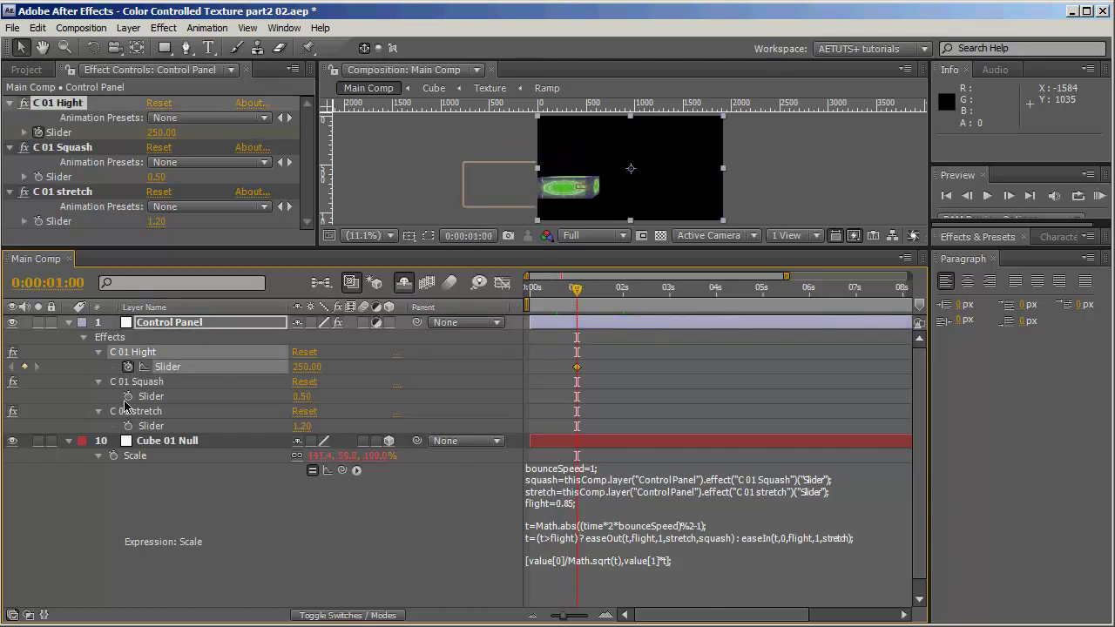
pyautogui.click(128, 396)
pyautogui.click(128, 426)
# Keyframe the C 01 Squash slider at 0:00:02:20 with a value of 1.
pyautogui.moveTo(575, 286); pyautogui.dragTo(660, 287)
pyautogui.click(306, 366)
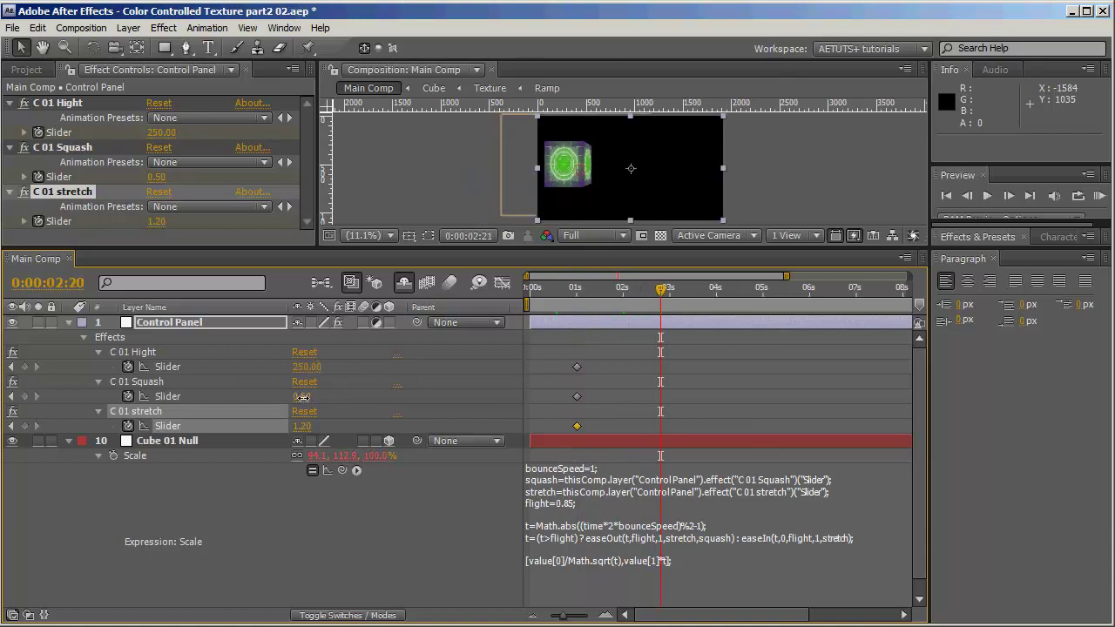
pyautogui.click(304, 396)
pyautogui.press('Return')
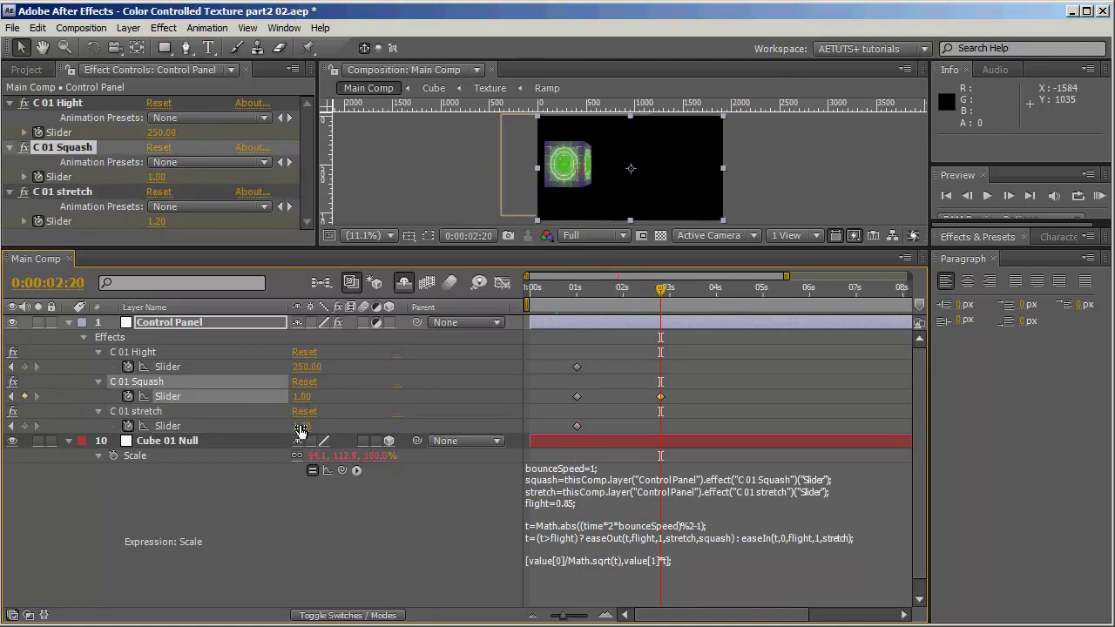
# At 0:00:02:20, set the Control Panel's C 01 stretch slider to 1 and its C 01 Hight slider to 0.
pyautogui.click(302, 425)
pyautogui.write('1')
pyautogui.press('Return')
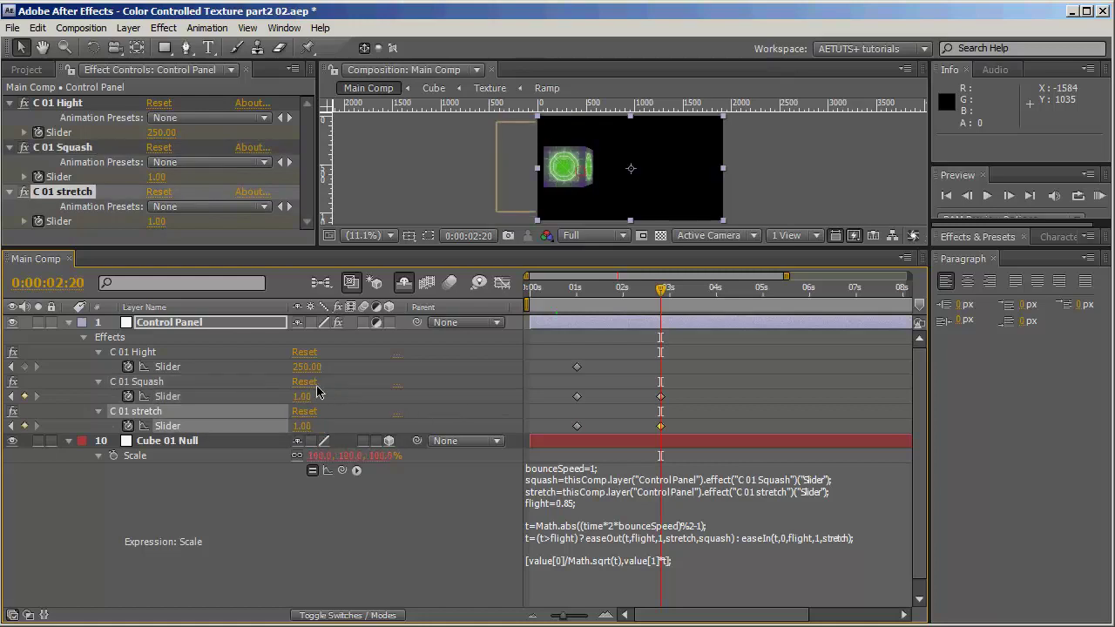
pyautogui.click(305, 366)
pyautogui.write('0')
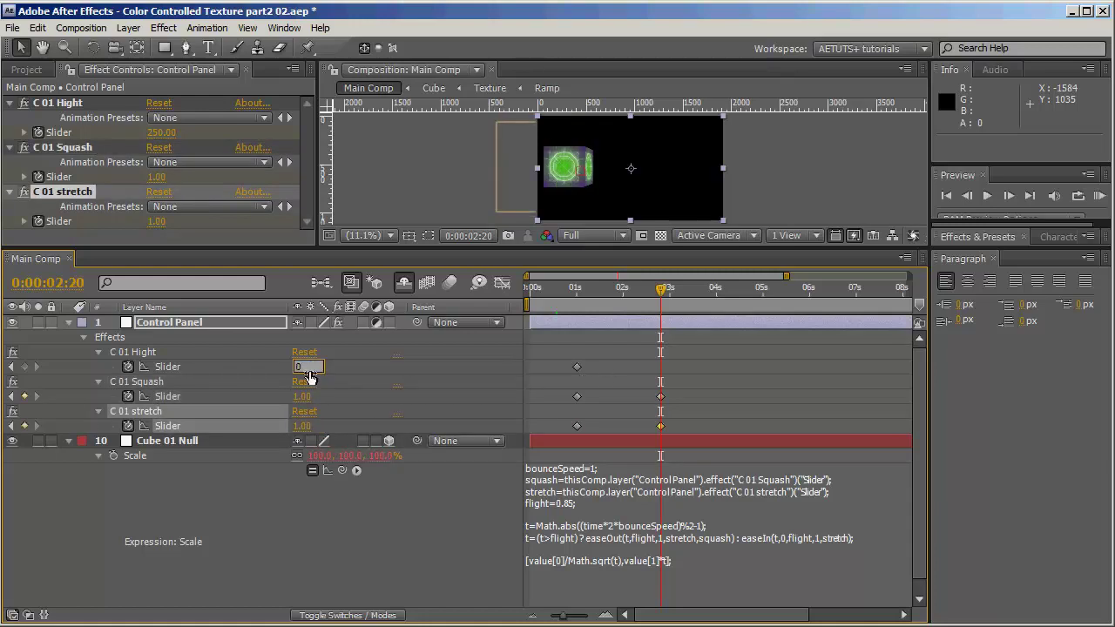
pyautogui.press('Return')
pyautogui.moveTo(636, 302); pyautogui.dragTo(661, 323)
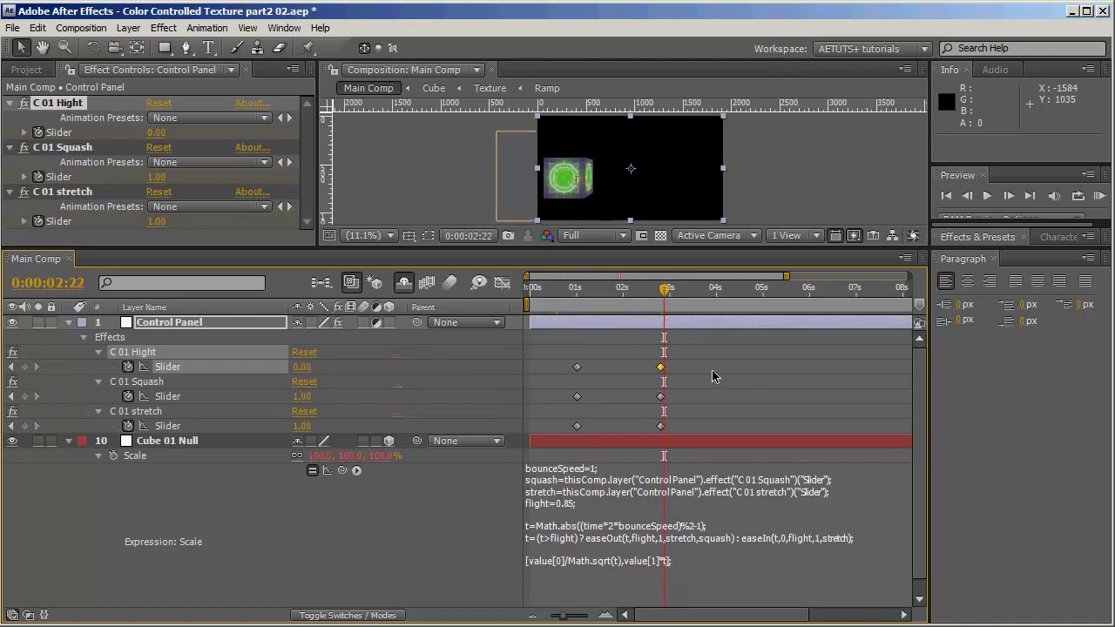
# Undo the Control Panel slider keyframing back to before the stopwatches were enabled, and save the project.
pyautogui.hotkey('ctrl', 'z')
pyautogui.hotkey('ctrl', 'z')
pyautogui.hotkey('ctrl', 'z')
pyautogui.hotkey('ctrl', 'z')
pyautogui.hotkey('ctrl', 'z')
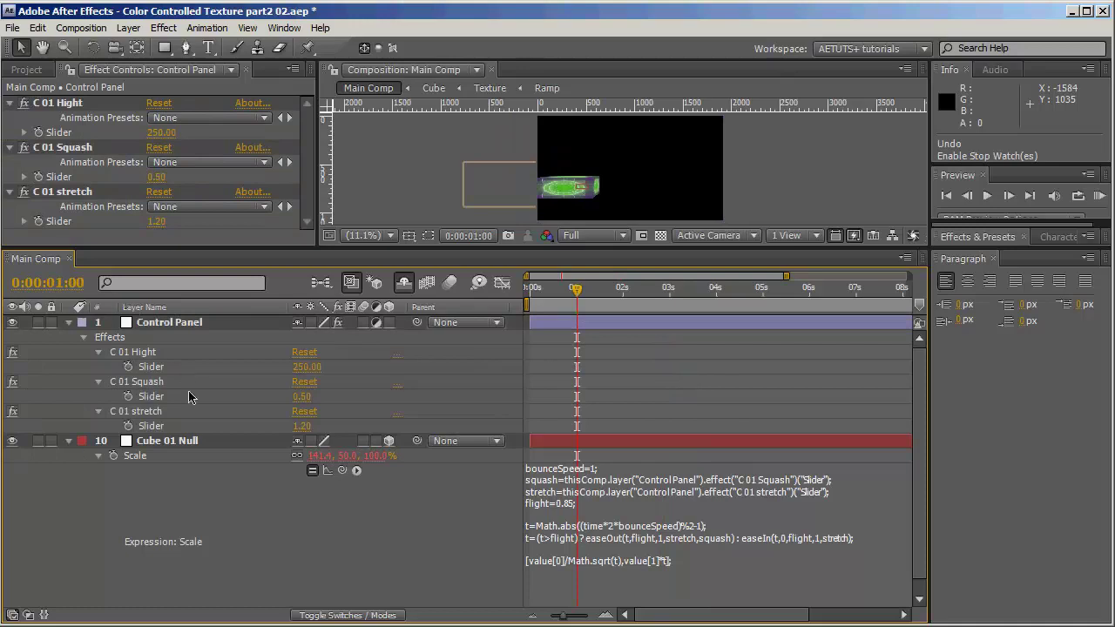
pyautogui.hotkey('ctrl', 's')
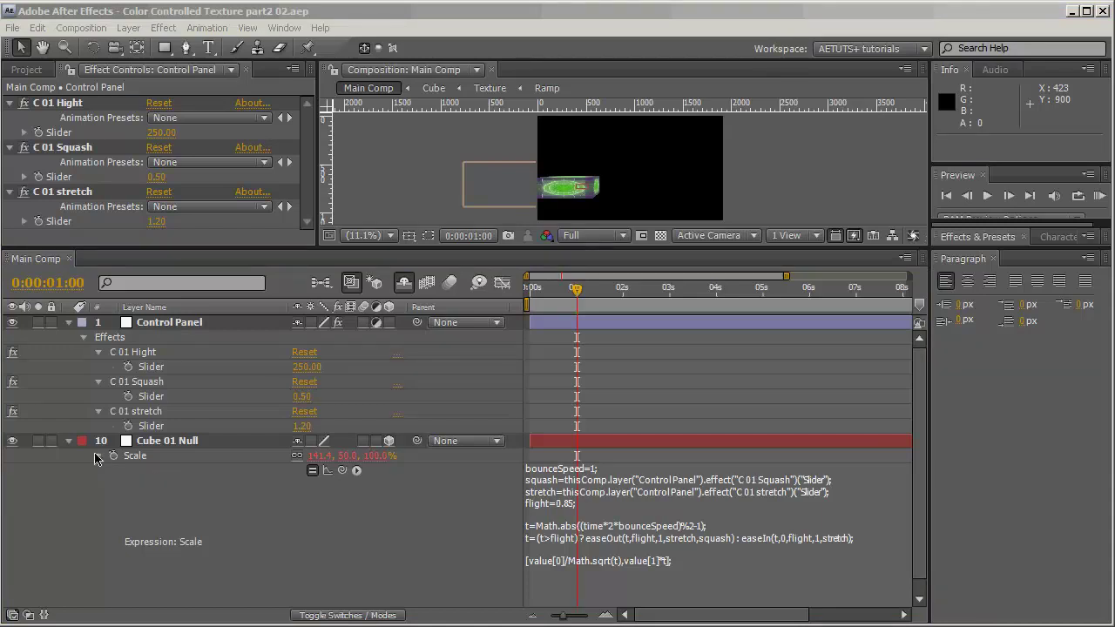
# Duplicate the C 01 stretch slider control on the Control Panel layer and rename the copy C 01 Wiggle.
pyautogui.click(69, 441)
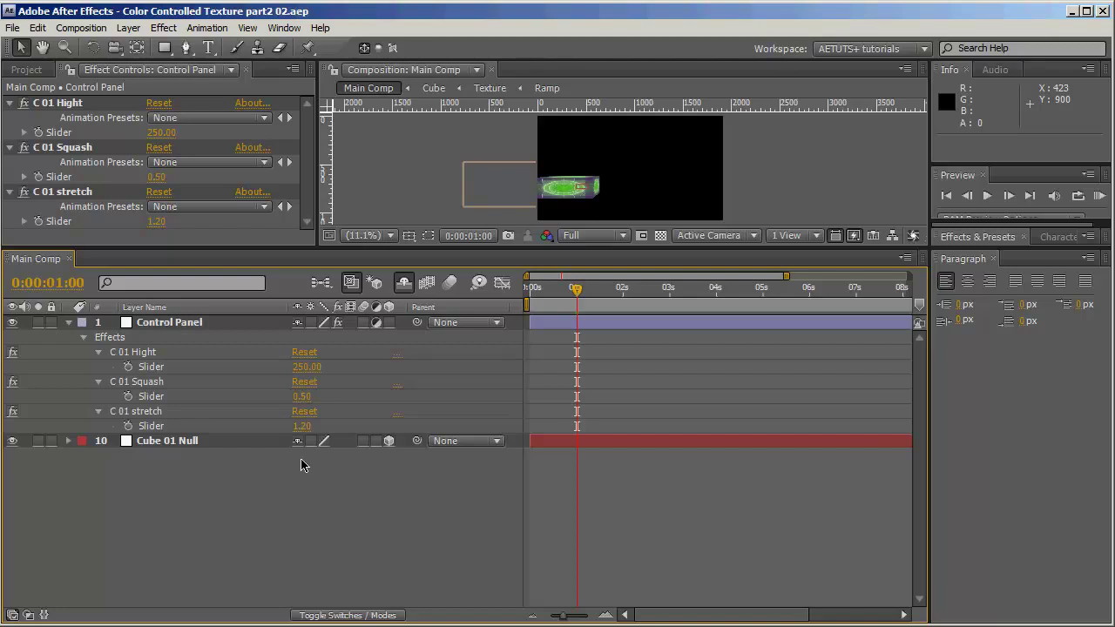
pyautogui.click(183, 327)
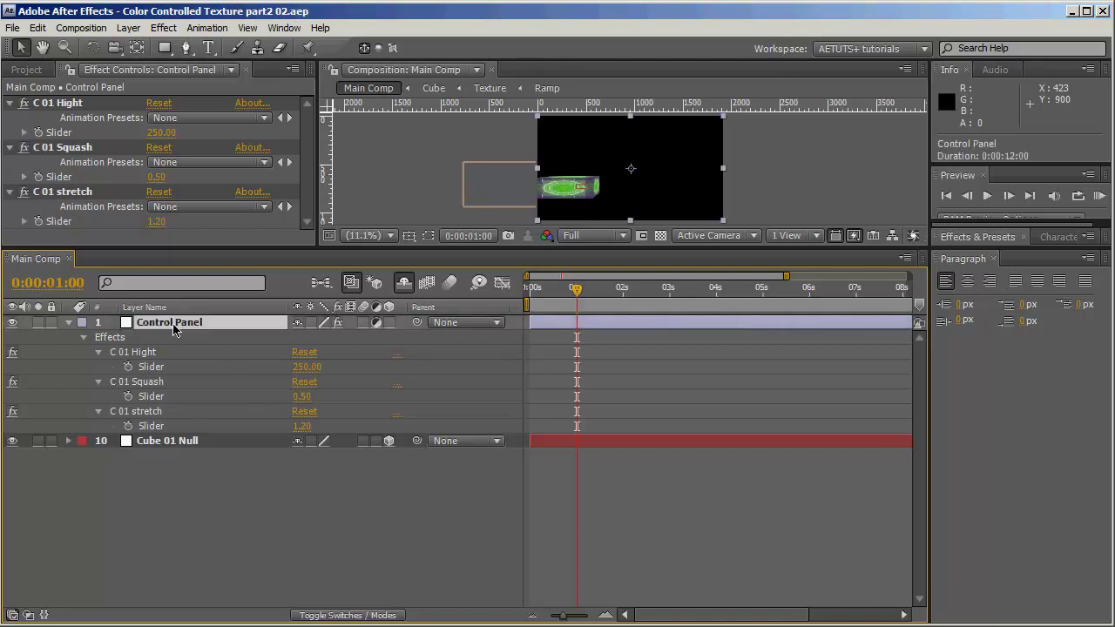
pyautogui.click(161, 412)
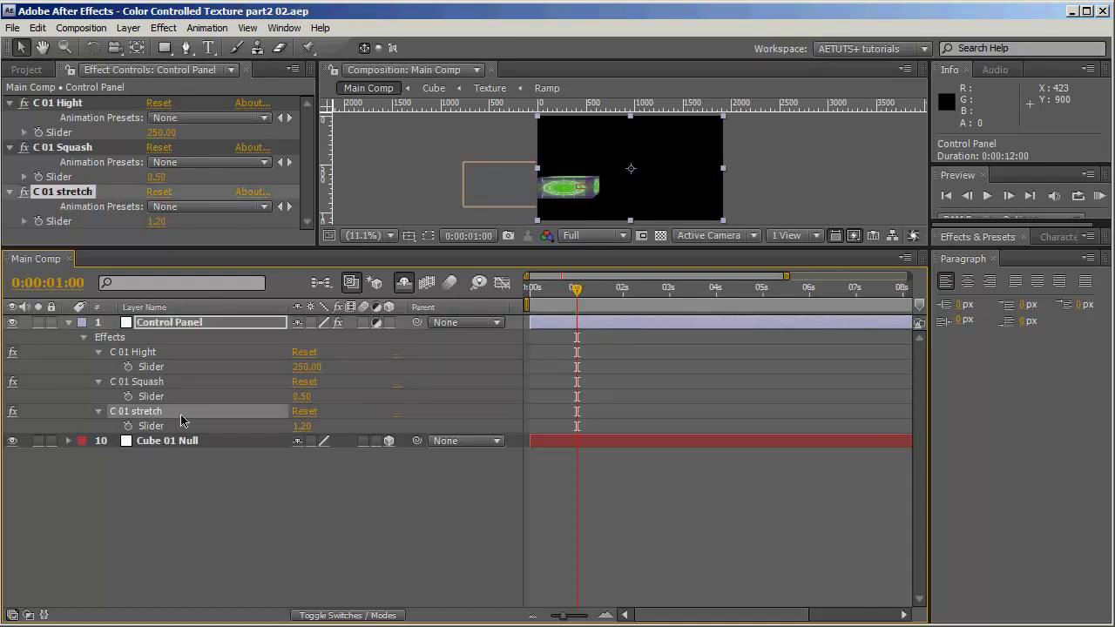
pyautogui.hotkey('ctrl', 'd')
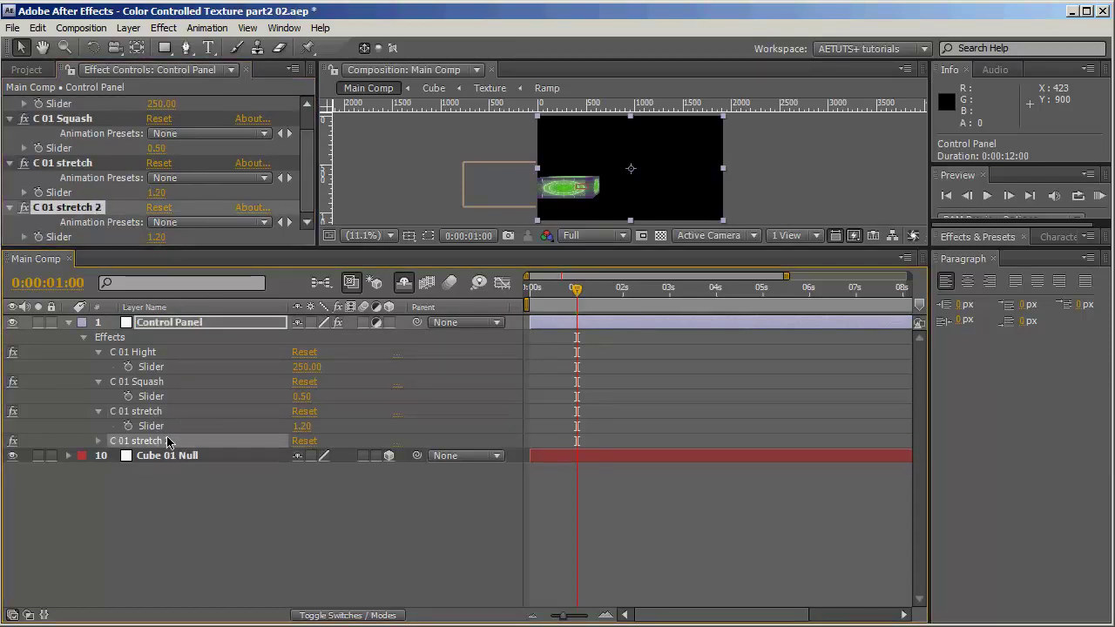
pyautogui.press('Return')
pyautogui.press('BackSpace')
pyautogui.press('BackSpace')
pyautogui.press('BackSpace')
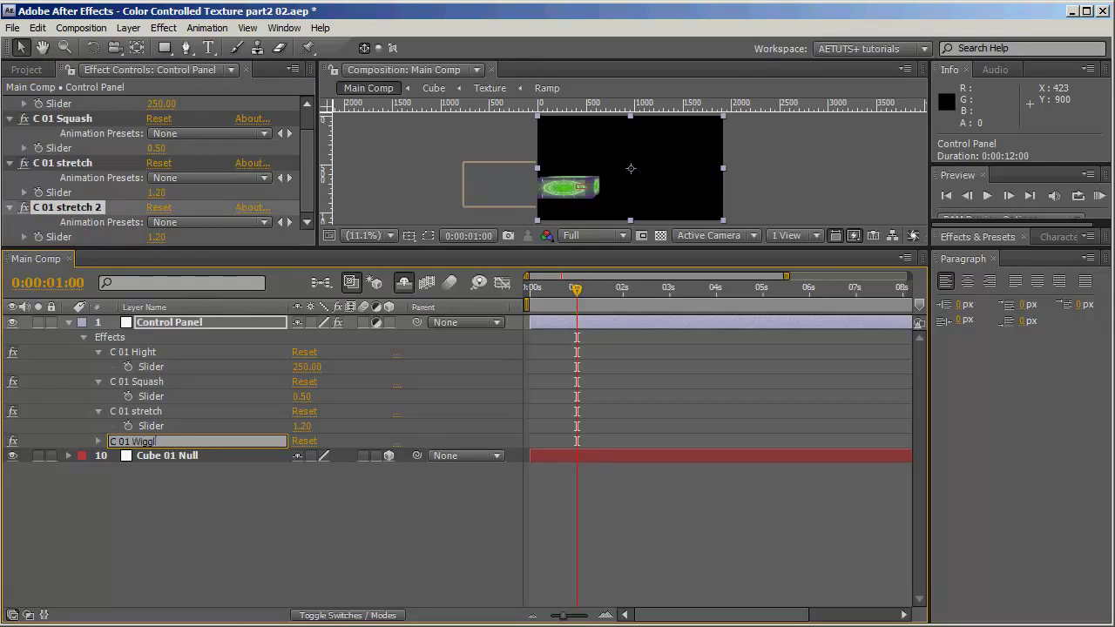
pyautogui.press('Return')
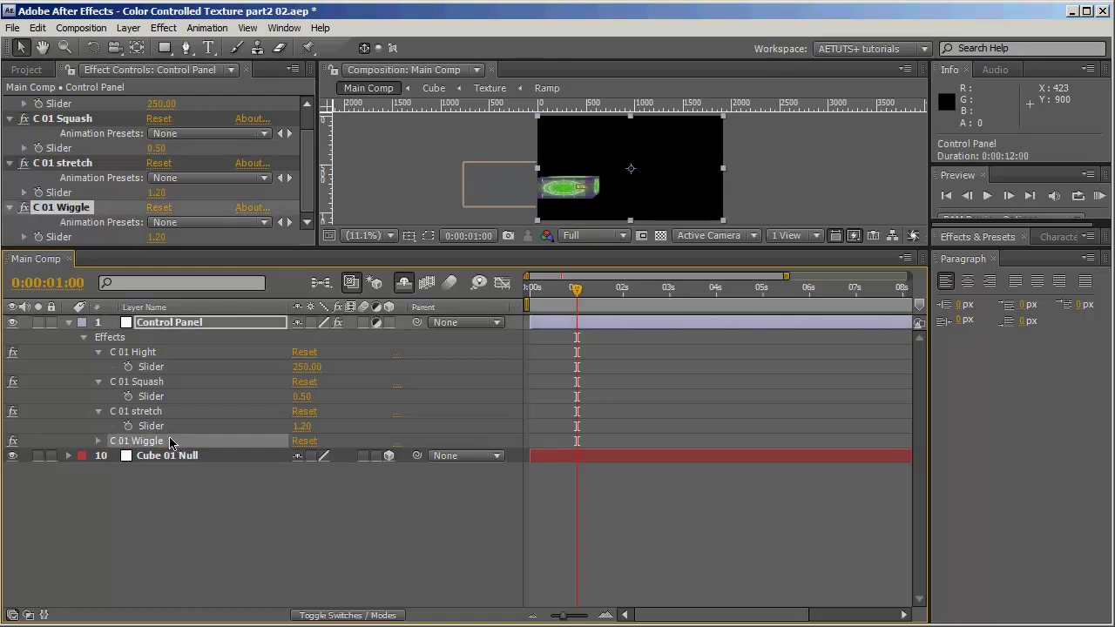
# Add the expression wigglw(.8,) to the Orientation of Cube 01 Null and expand the C 01 Wiggle control.
pyautogui.click(197, 458)
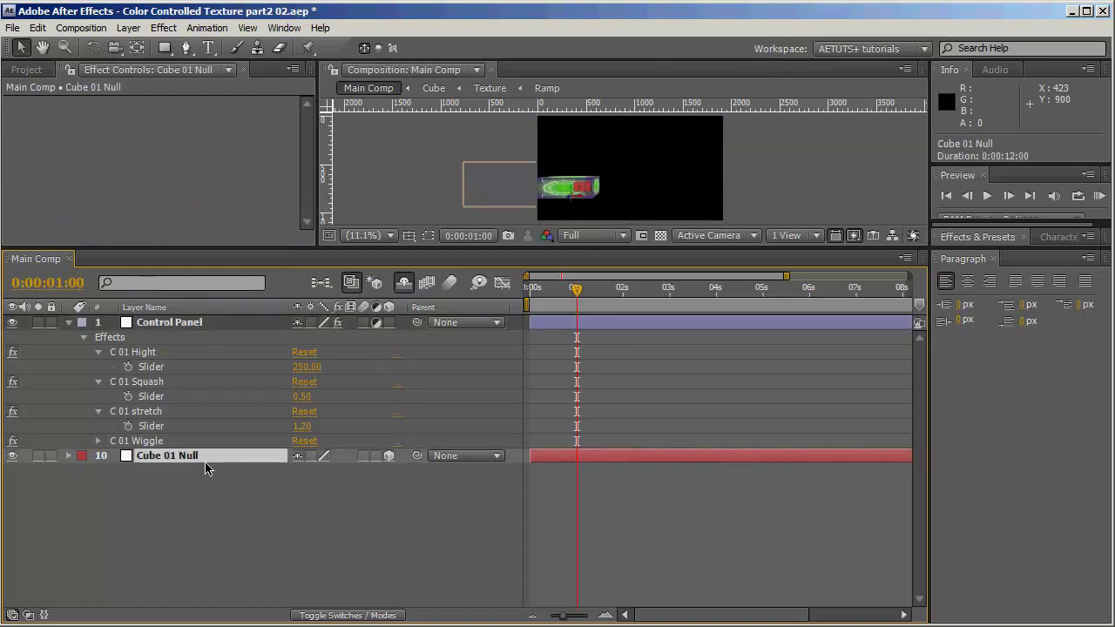
pyautogui.press('r')
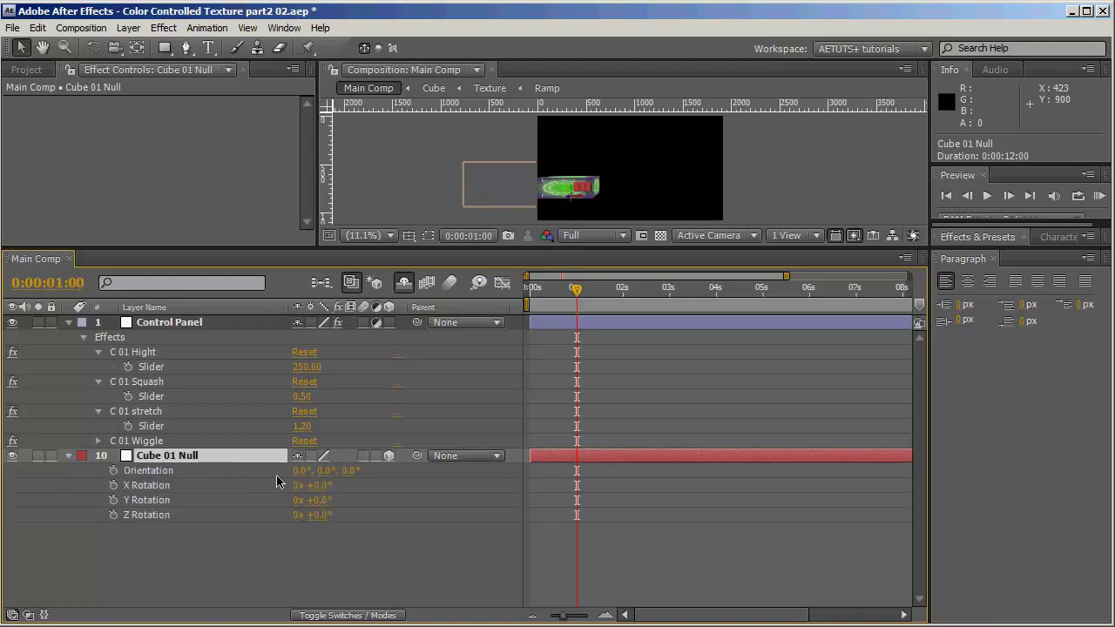
pyautogui.keyDown('alt'); pyautogui.click(113, 471); pyautogui.keyUp('alt')
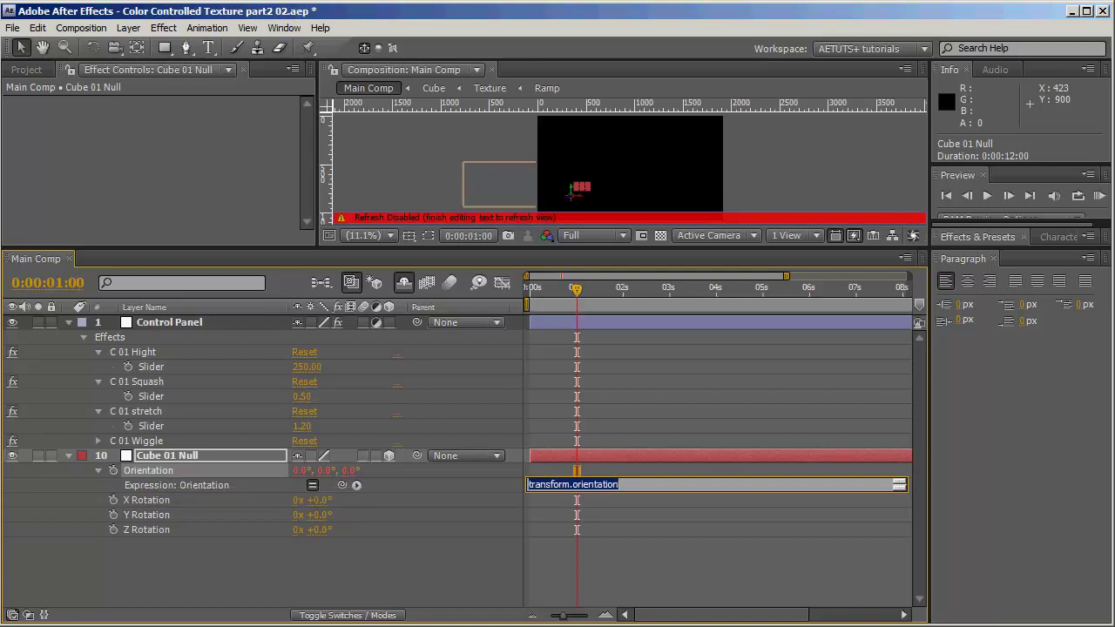
pyautogui.write('wigglw(.8,')
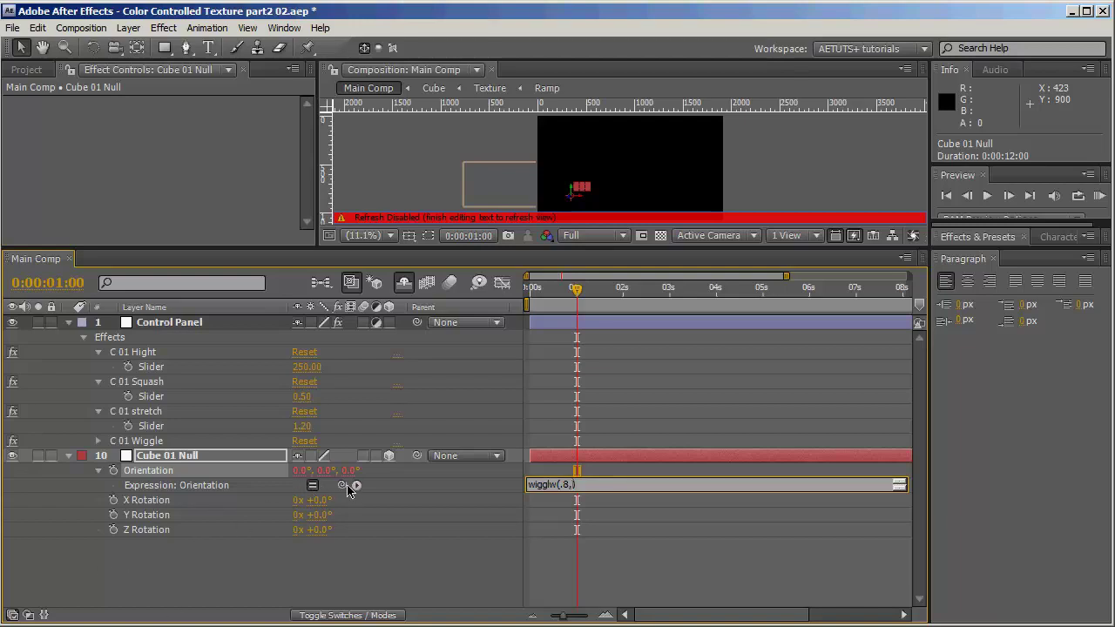
pyautogui.click(98, 441)
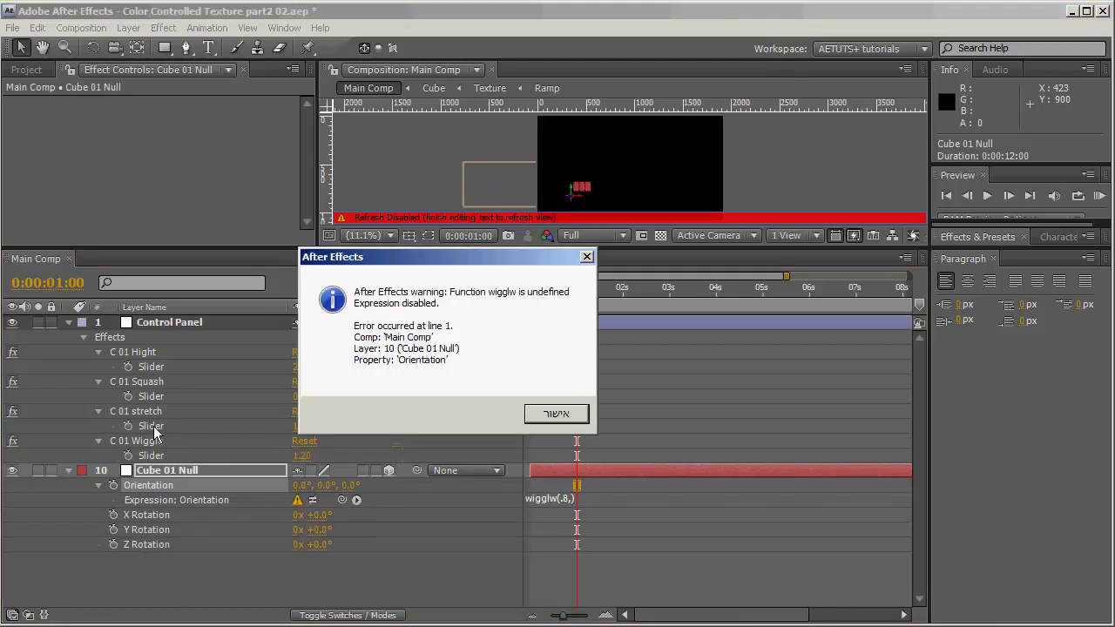
pyautogui.click(572, 418)
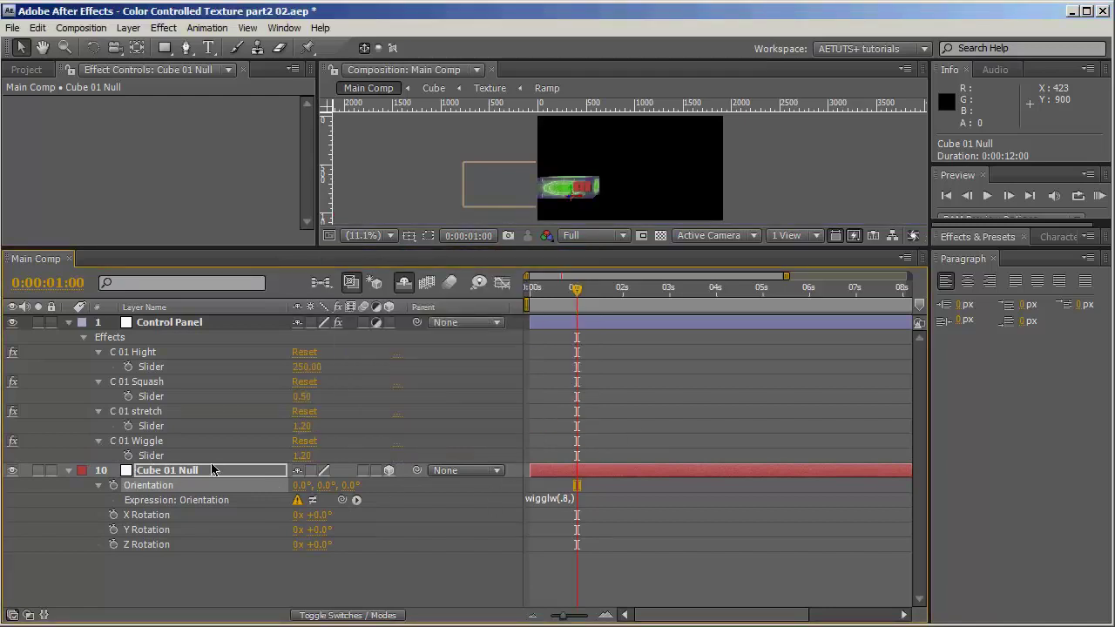
# Link the second argument of the Cube 01 Null Orientation expression to the C 01 Wiggle slider.
pyautogui.click(150, 454)
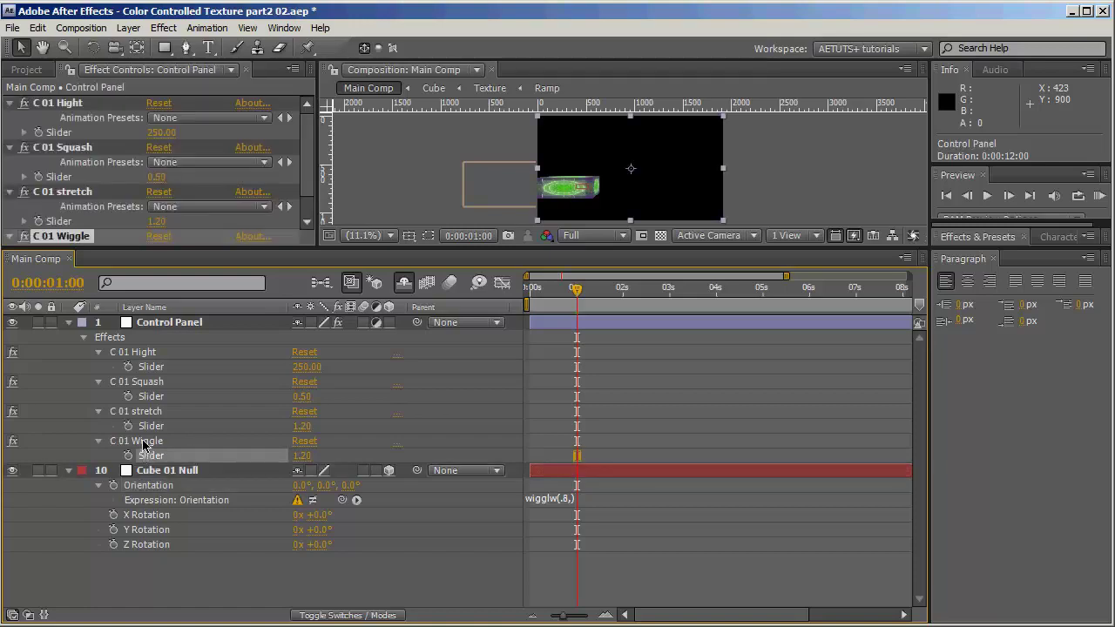
pyautogui.click(567, 498)
pyautogui.click(567, 498)
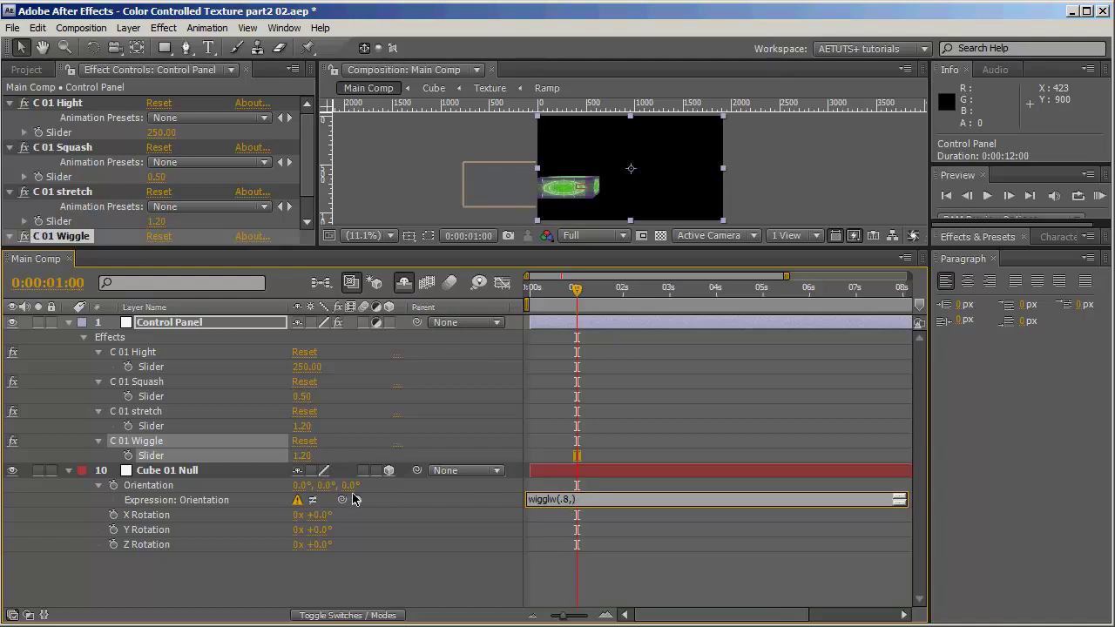
pyautogui.moveTo(341, 501); pyautogui.dragTo(161, 459)
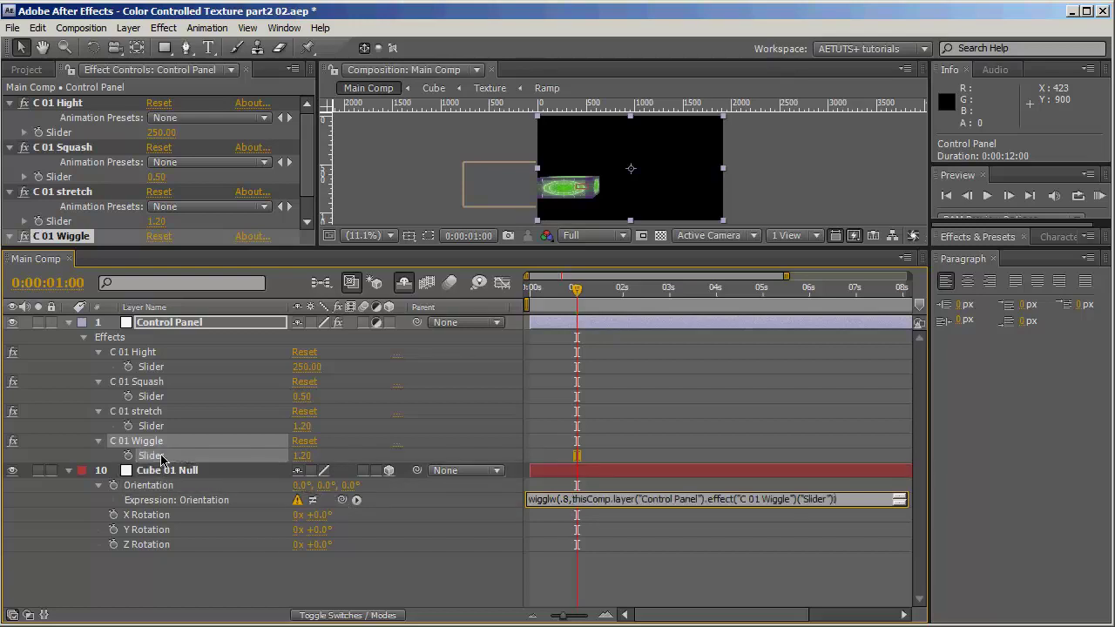
pyautogui.click(429, 582)
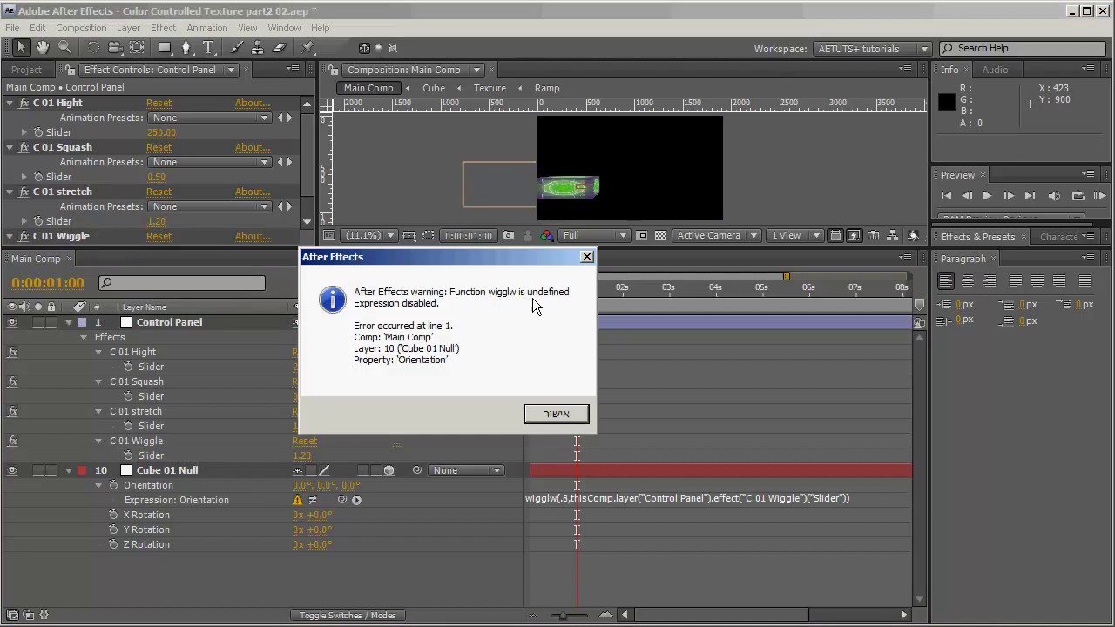
pyautogui.click(559, 413)
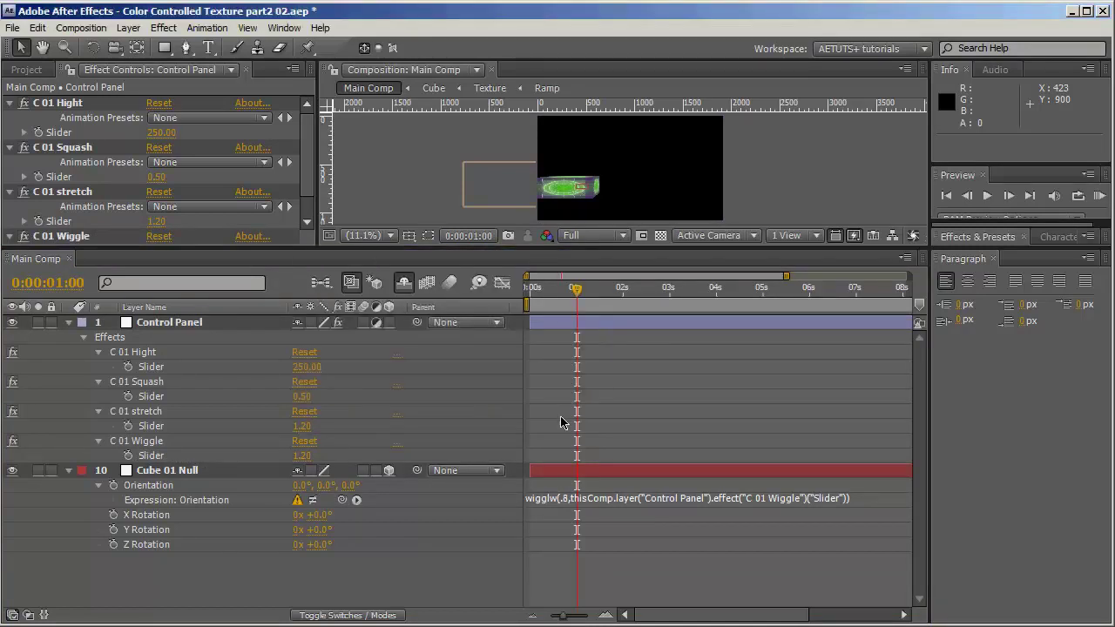
# Correct the function name in the Cube 01 Null Orientation expression to wiggle.
pyautogui.click(667, 503)
pyautogui.click(554, 500)
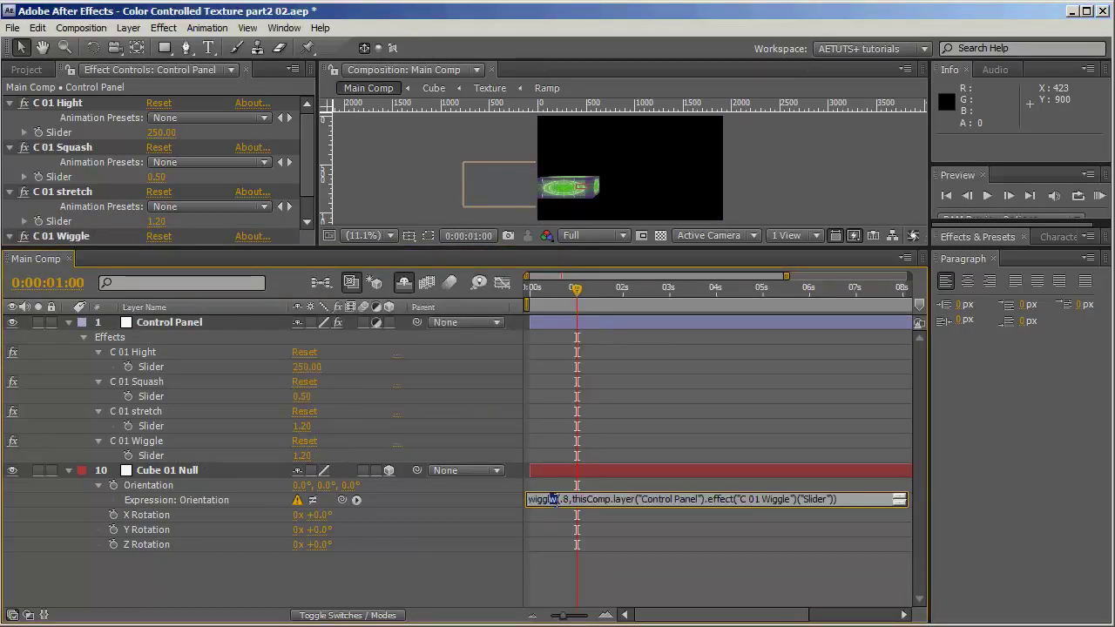
pyautogui.write('e')
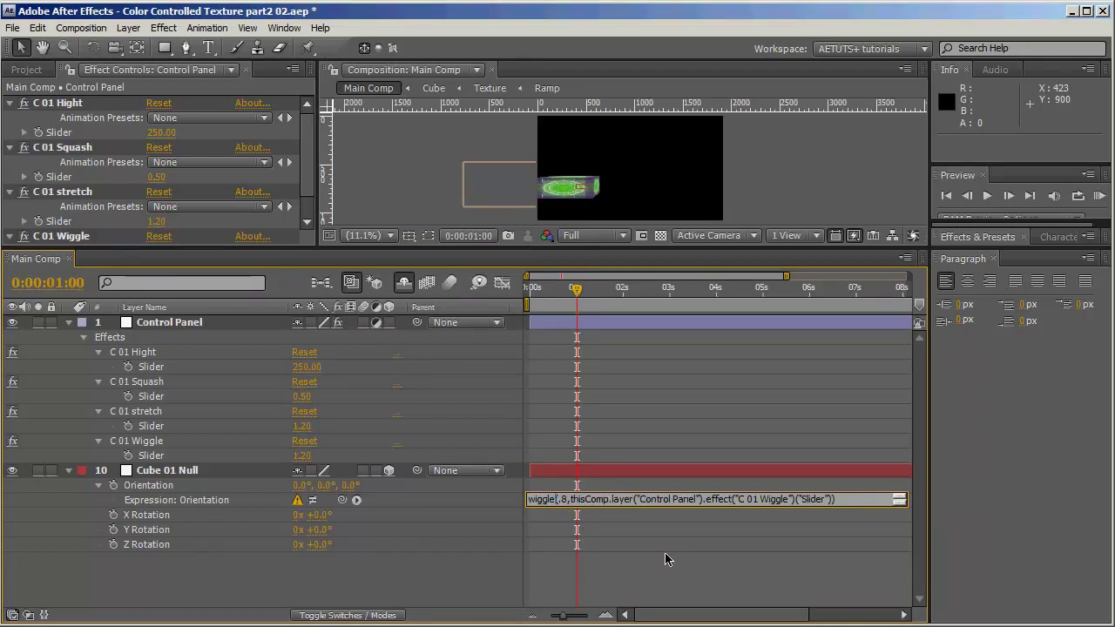
pyautogui.click(461, 570)
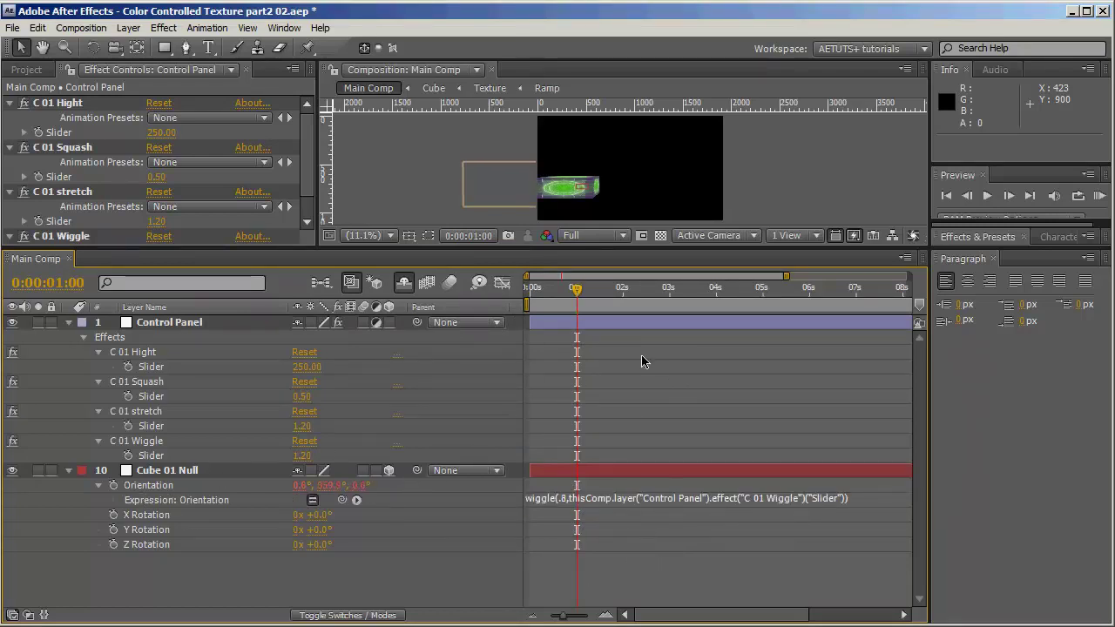
# Set the C 01 Wiggle slider to 10.
pyautogui.moveTo(576, 289); pyautogui.dragTo(645, 295)
pyautogui.click(304, 456)
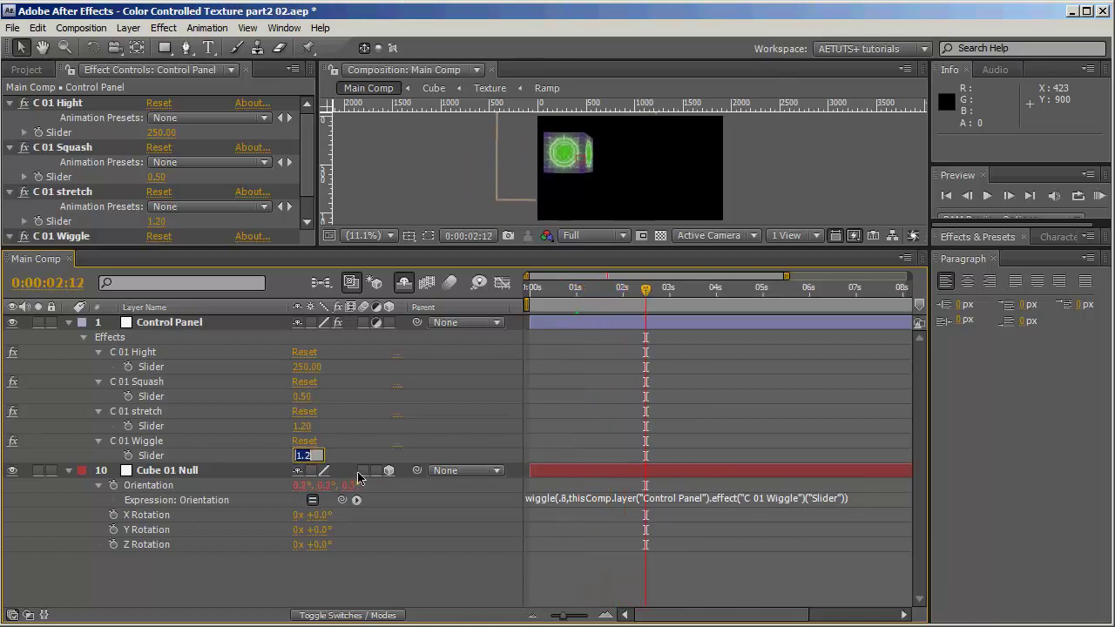
pyautogui.write('10')
pyautogui.press('Return')
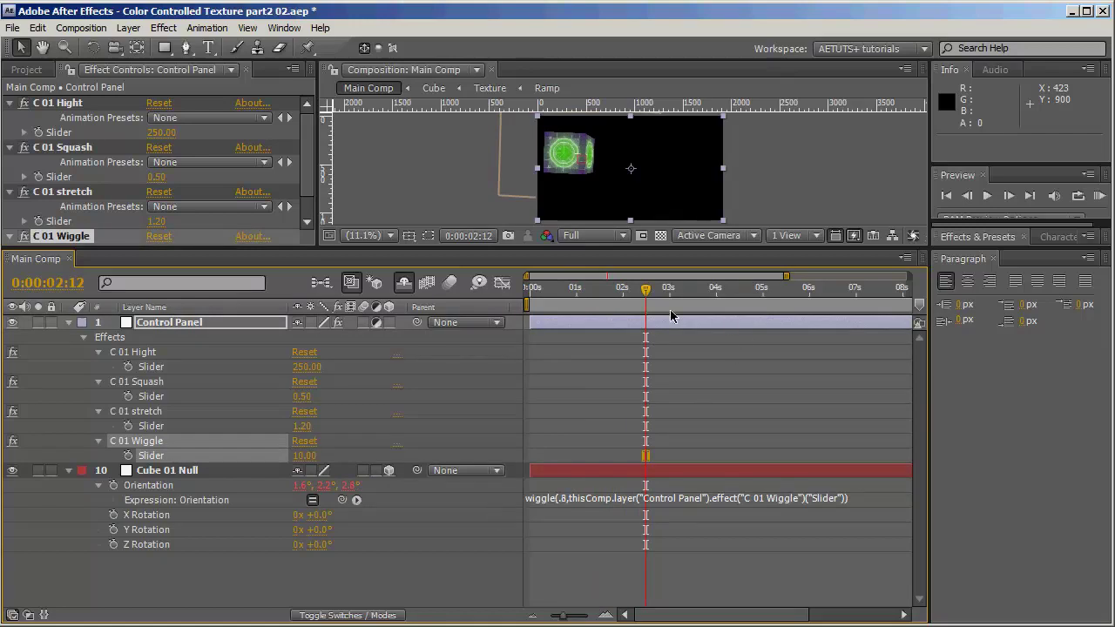
# Scrub through the first two seconds of the timeline to check the cube's wiggle motion.
pyautogui.click(583, 291)
pyautogui.moveTo(584, 294)
pyautogui.mouseDown()
pyautogui.moveTo(777, 292)
pyautogui.moveTo(575, 296)
pyautogui.moveTo(600, 294)
pyautogui.mouseUp()
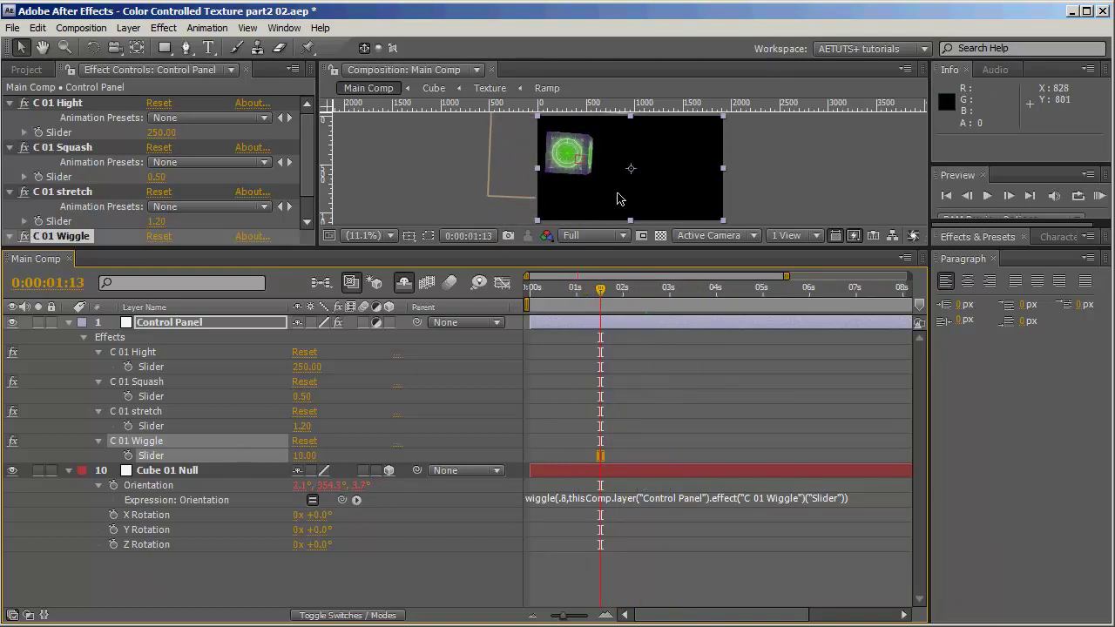
pyautogui.moveTo(561, 304)
pyautogui.mouseDown()
pyautogui.moveTo(540, 301)
pyautogui.moveTo(689, 300)
pyautogui.moveTo(560, 299)
pyautogui.mouseUp()
pyautogui.click(74, 537)
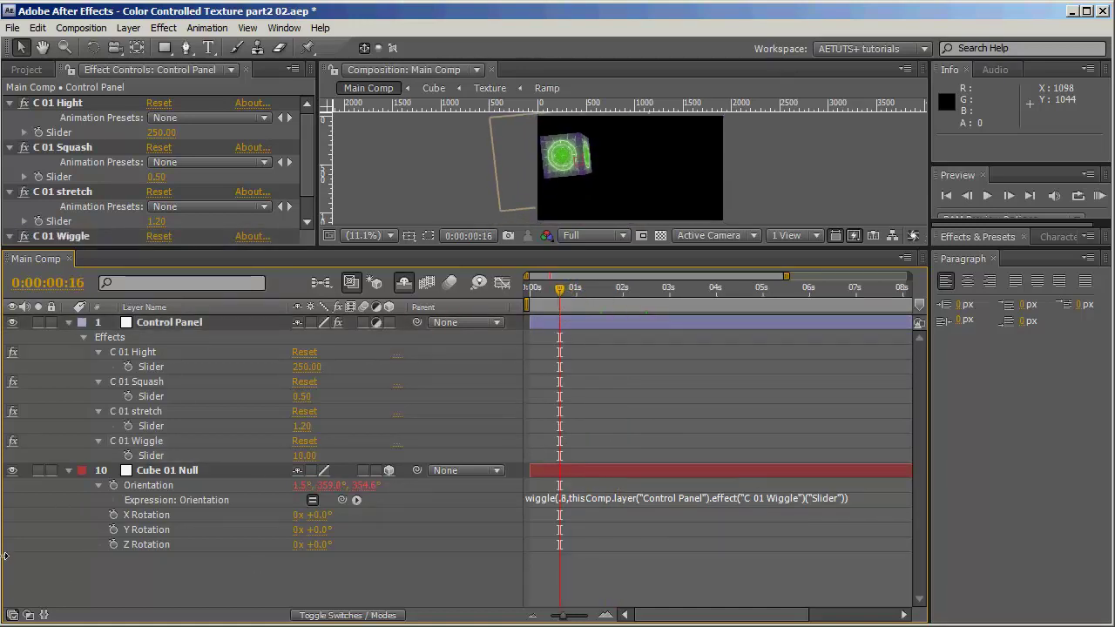
# Review the expressions on Cube 01 Null alongside the C 01 controls, and collapse the null's properties.
pyautogui.click(69, 471)
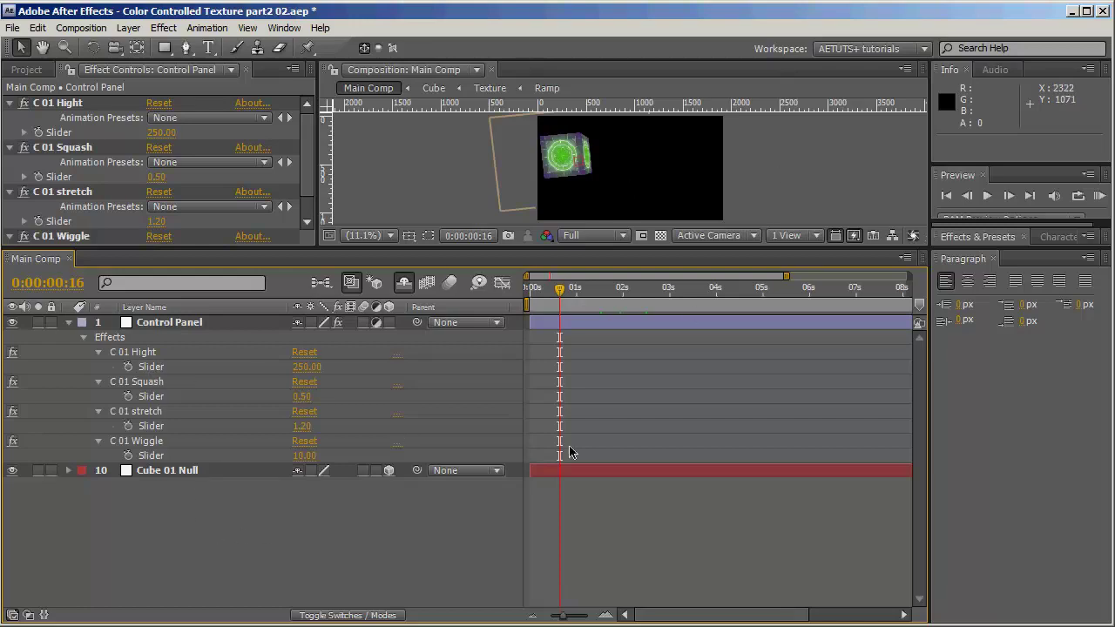
pyautogui.click(161, 473)
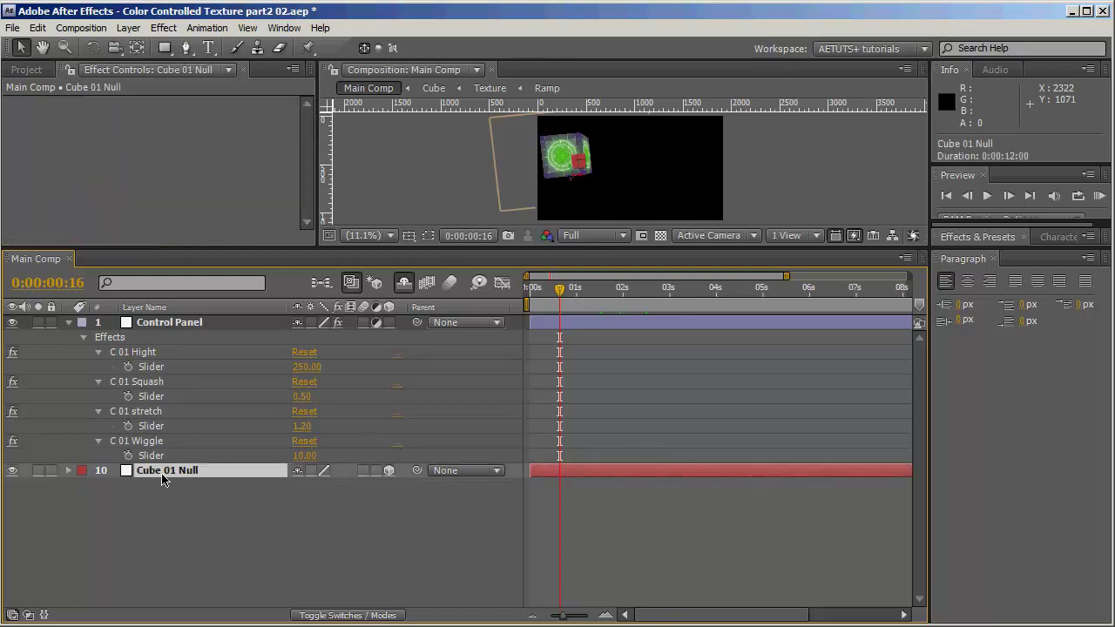
pyautogui.press('e')
pyautogui.press('e')
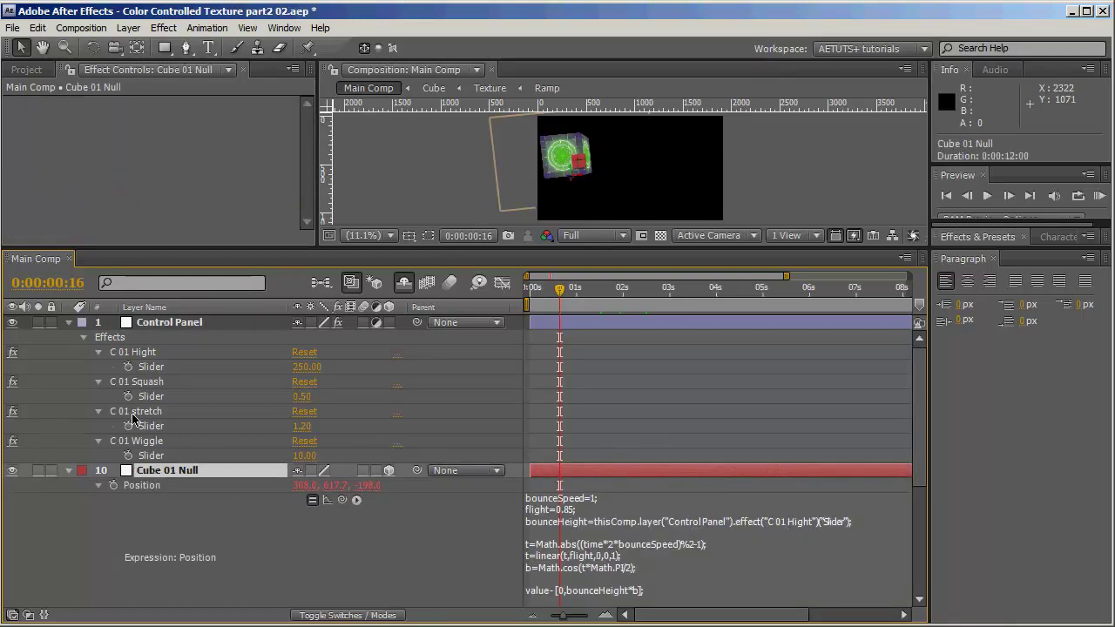
pyautogui.click(131, 352)
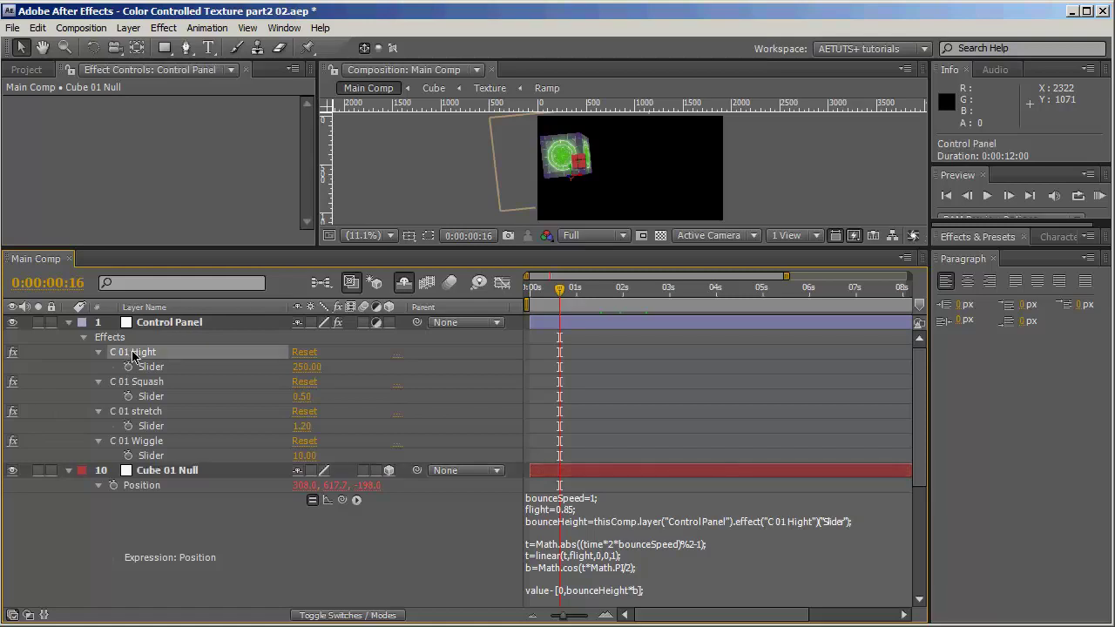
pyautogui.click(69, 471)
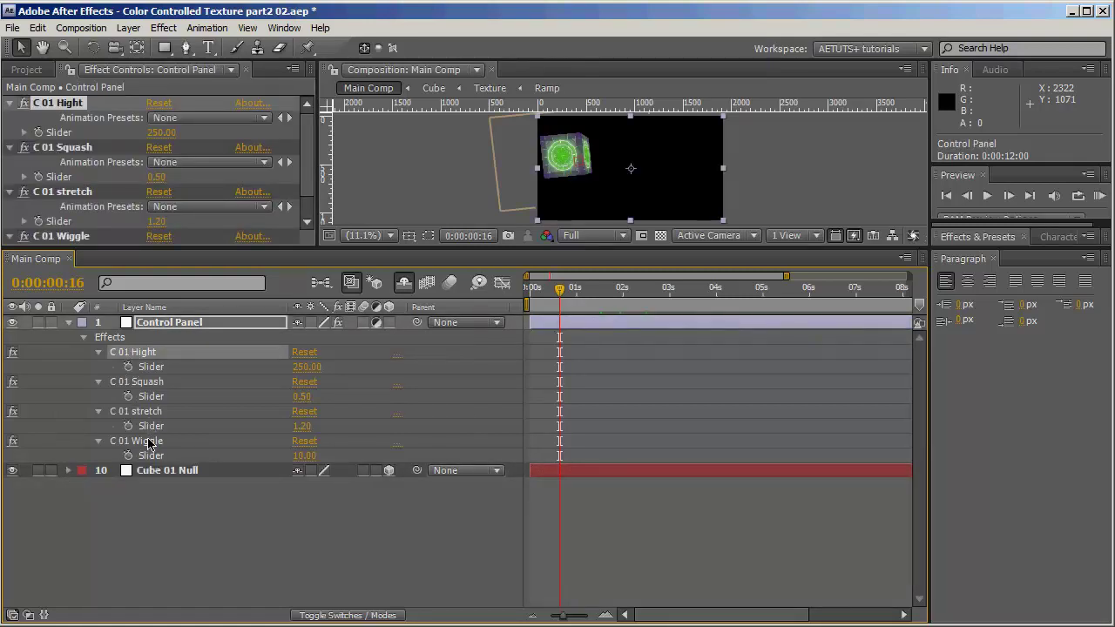
# Collapse all the C 01 slider controls in the Control Panel layer's effects.
pyautogui.hotkey('ctrl', 'a')
pyautogui.click(99, 352)
pyautogui.press('e')
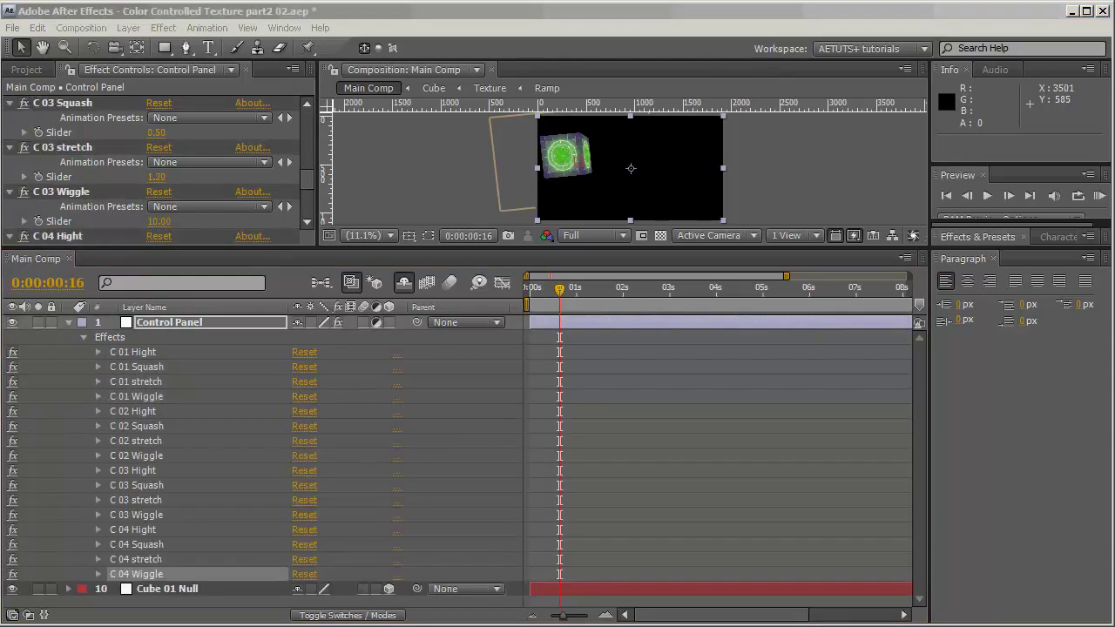
# Collapse the Control Panel layer and reveal the shy layers, making the Cube 02, Cube 03 and Cube 04 layers and their nulls visible.
pyautogui.click(69, 324)
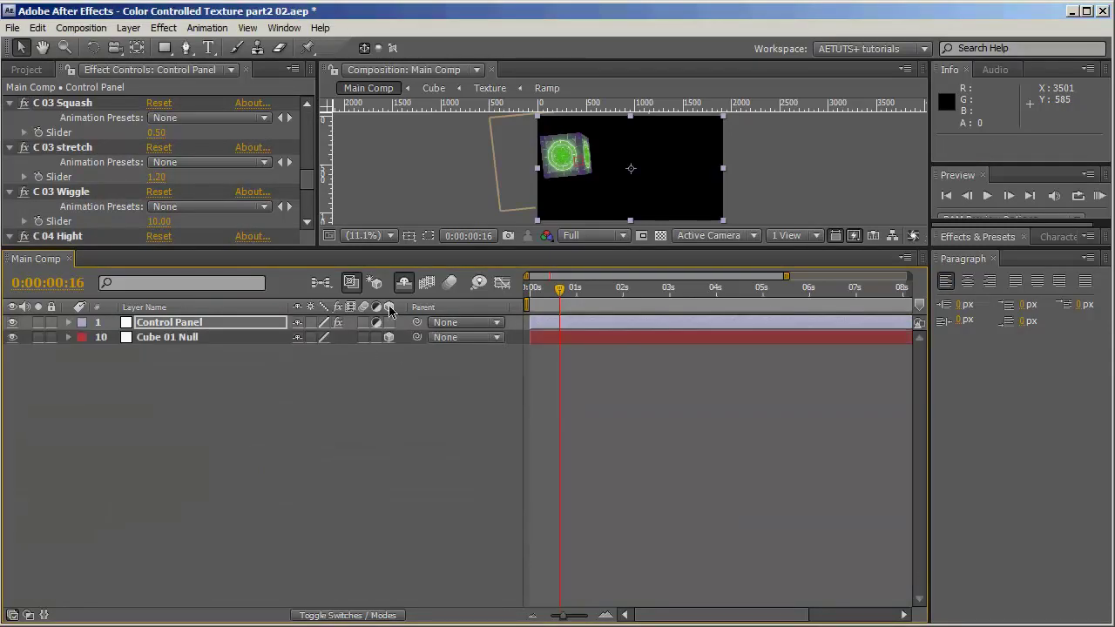
pyautogui.click(404, 284)
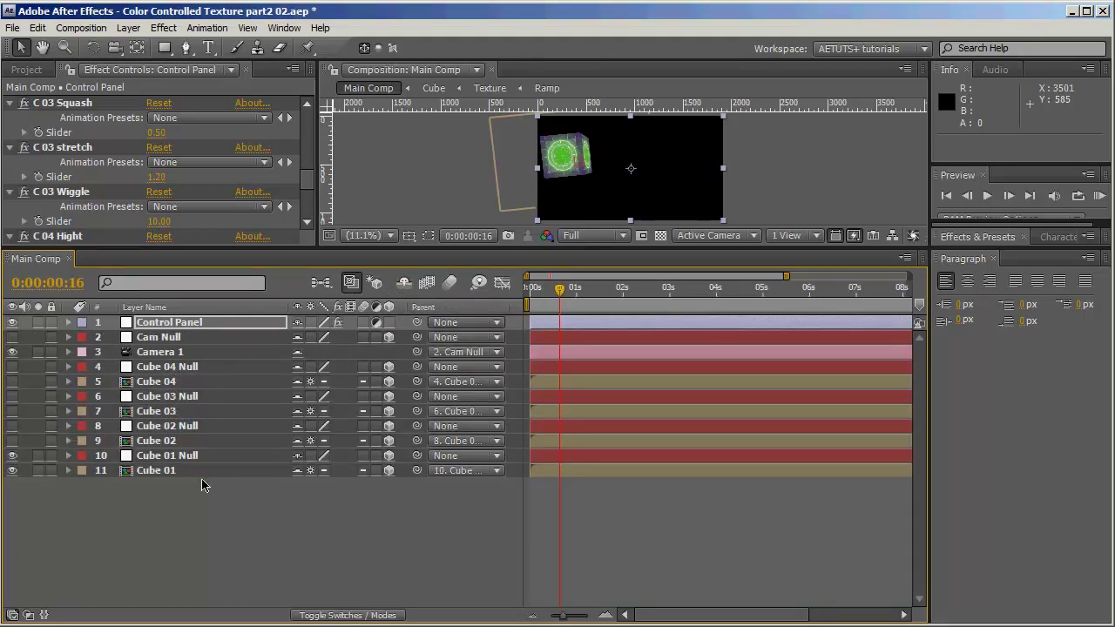
pyautogui.moveTo(11, 445); pyautogui.dragTo(12, 367)
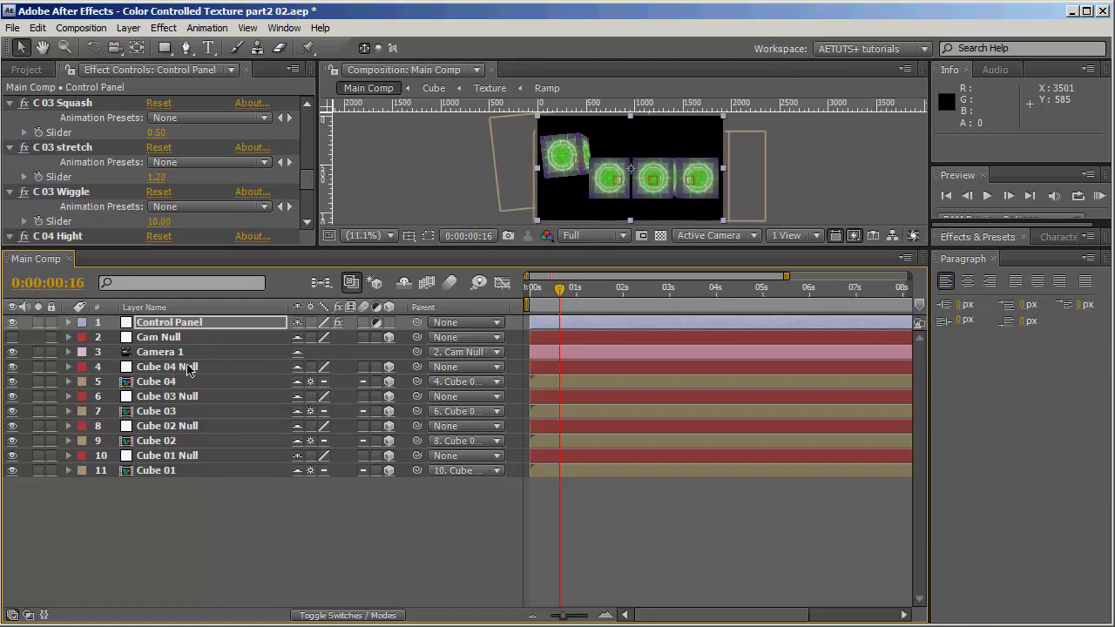
# Turn off the shy setting on the Cube 02, Cube 03 and Cube 04 nulls, and hide the shy layers again.
pyautogui.click(189, 370)
pyautogui.keyDown('ctrl'); pyautogui.click(182, 399); pyautogui.keyUp('ctrl')
pyautogui.keyDown('ctrl'); pyautogui.click(175, 429); pyautogui.keyUp('ctrl')
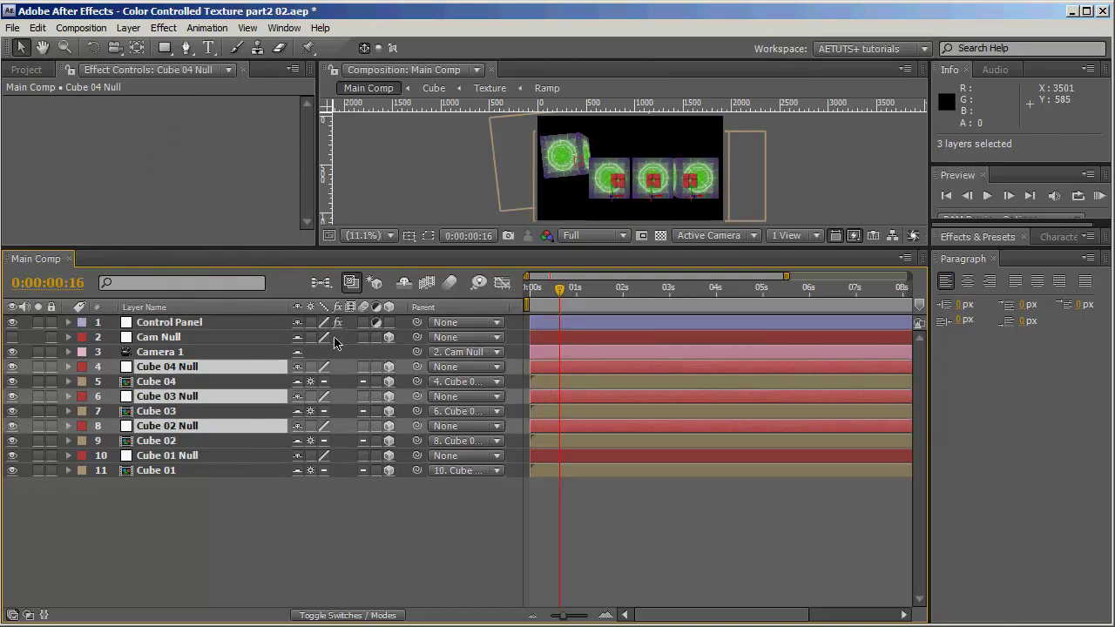
pyautogui.click(403, 282)
pyautogui.click(261, 436)
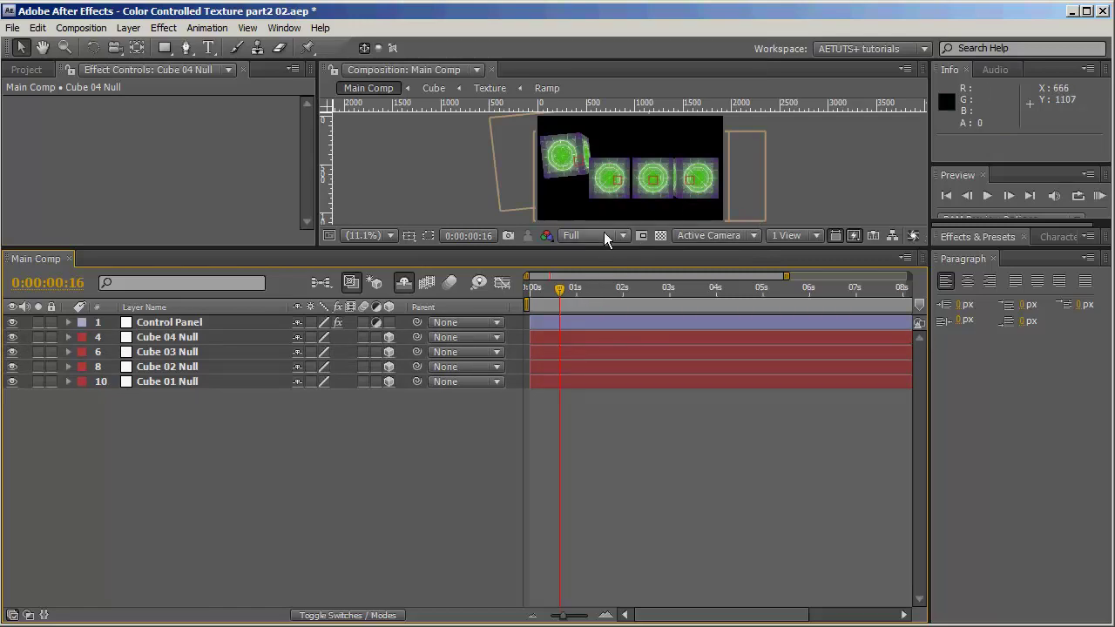
# Enlarge the composition view and scrub the opening frames to compare Cube 01's bounce with the other three cubes.
pyautogui.moveTo(607, 257); pyautogui.dragTo(607, 342)
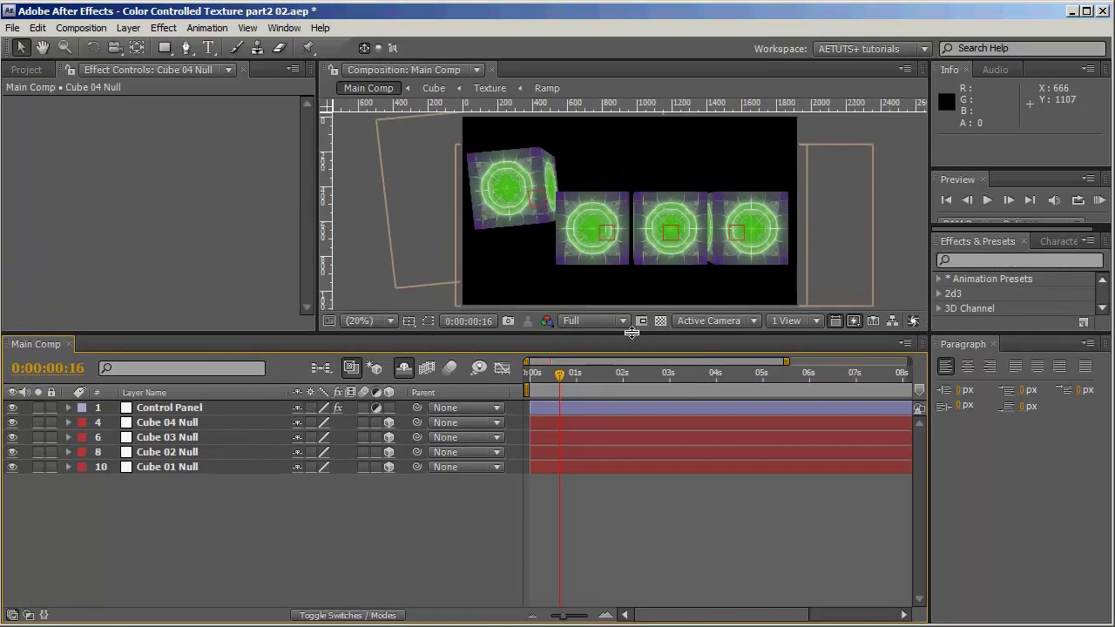
pyautogui.click(546, 376)
pyautogui.moveTo(547, 380)
pyautogui.mouseDown()
pyautogui.moveTo(531, 379)
pyautogui.moveTo(606, 383)
pyautogui.moveTo(530, 379)
pyautogui.mouseUp()
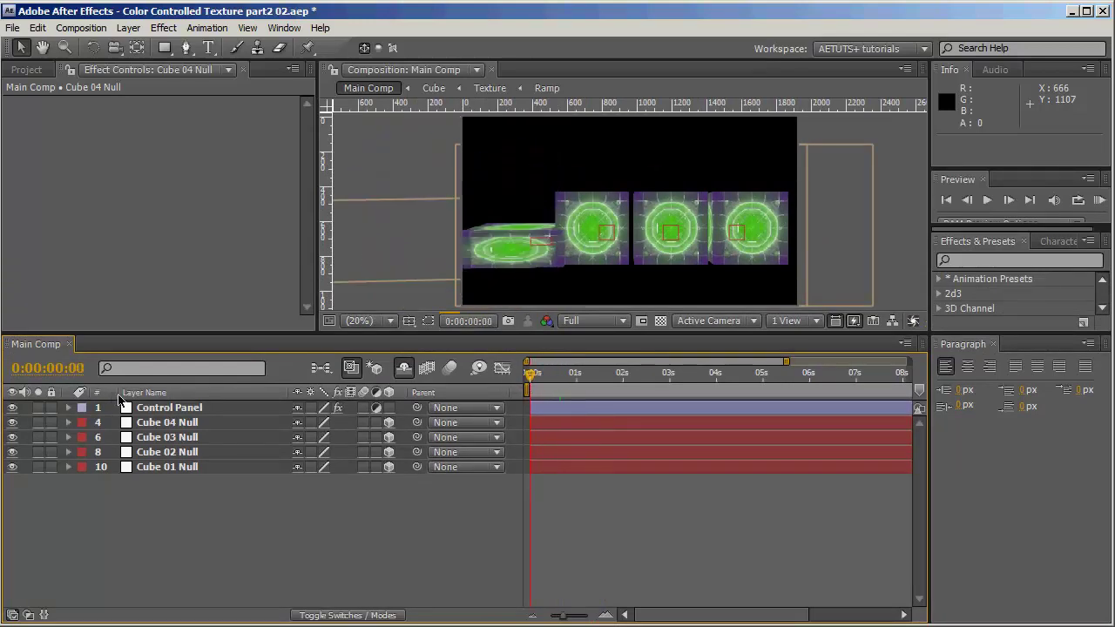
pyautogui.click(184, 425)
pyautogui.click(204, 468)
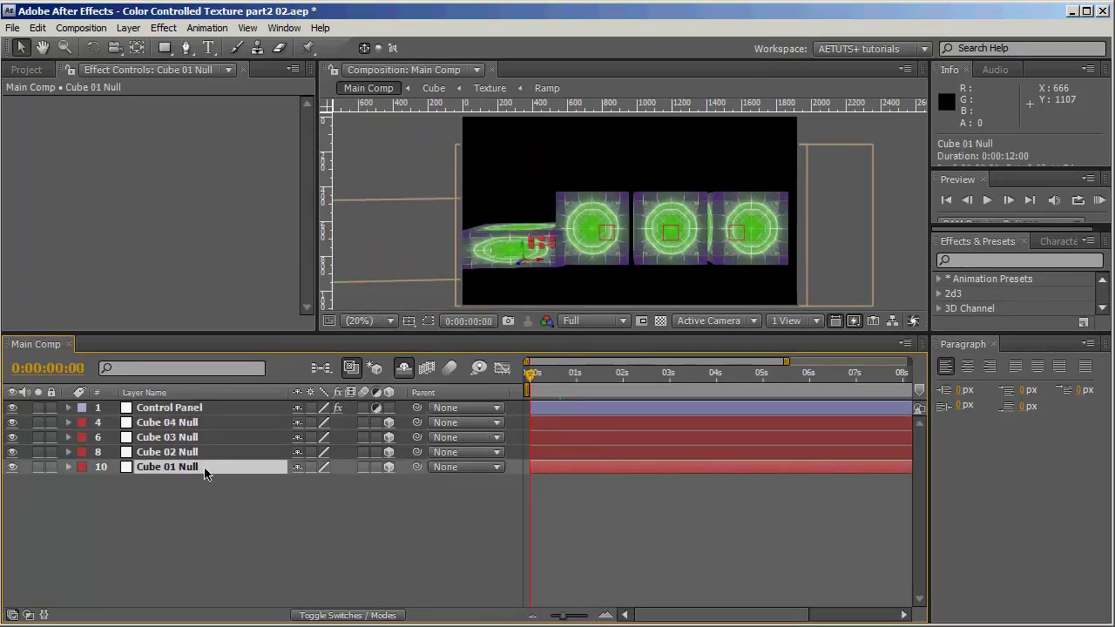
pyautogui.moveTo(530, 376); pyautogui.dragTo(542, 387)
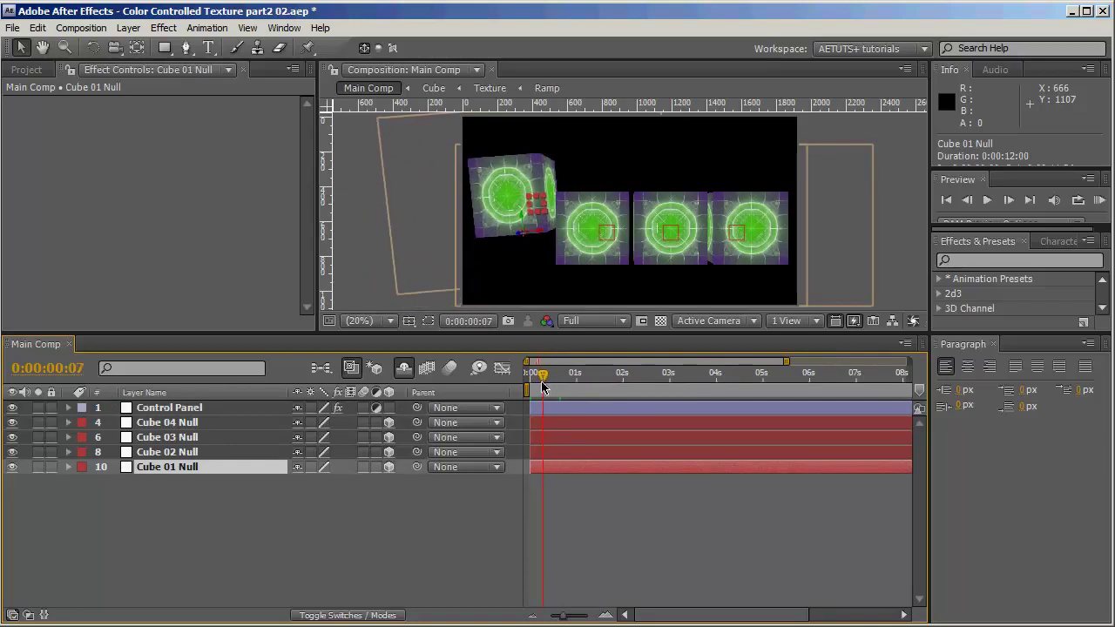
# Reveal the Position, Scale and Orientation expressions on Cube 01 Null and collapse their expression text.
pyautogui.click(160, 489)
pyautogui.click(182, 471)
pyautogui.click(186, 522)
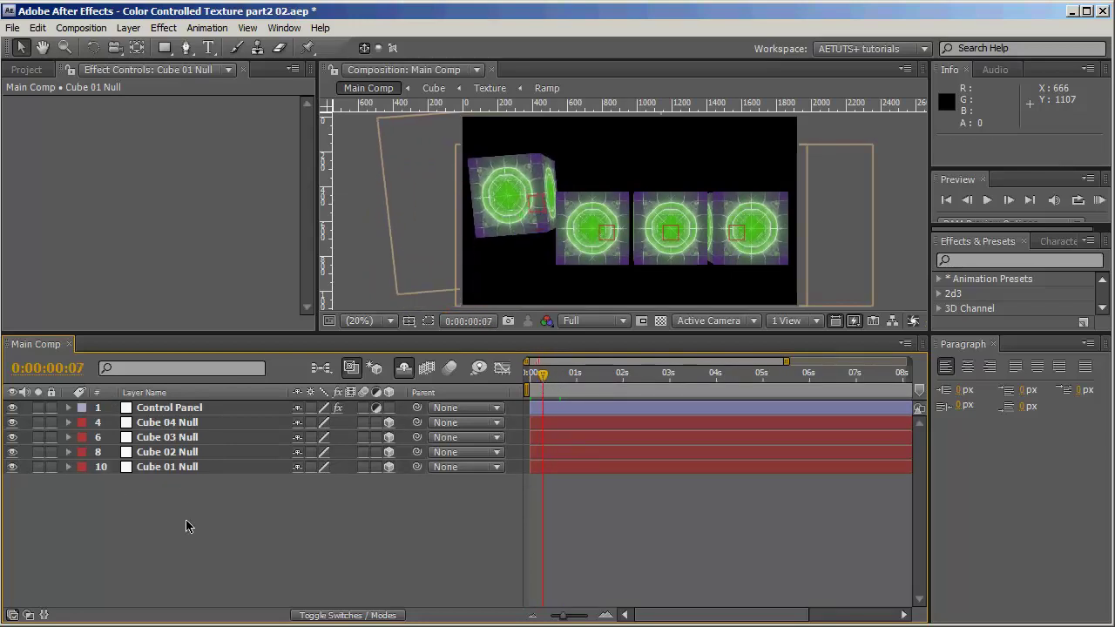
pyautogui.click(184, 472)
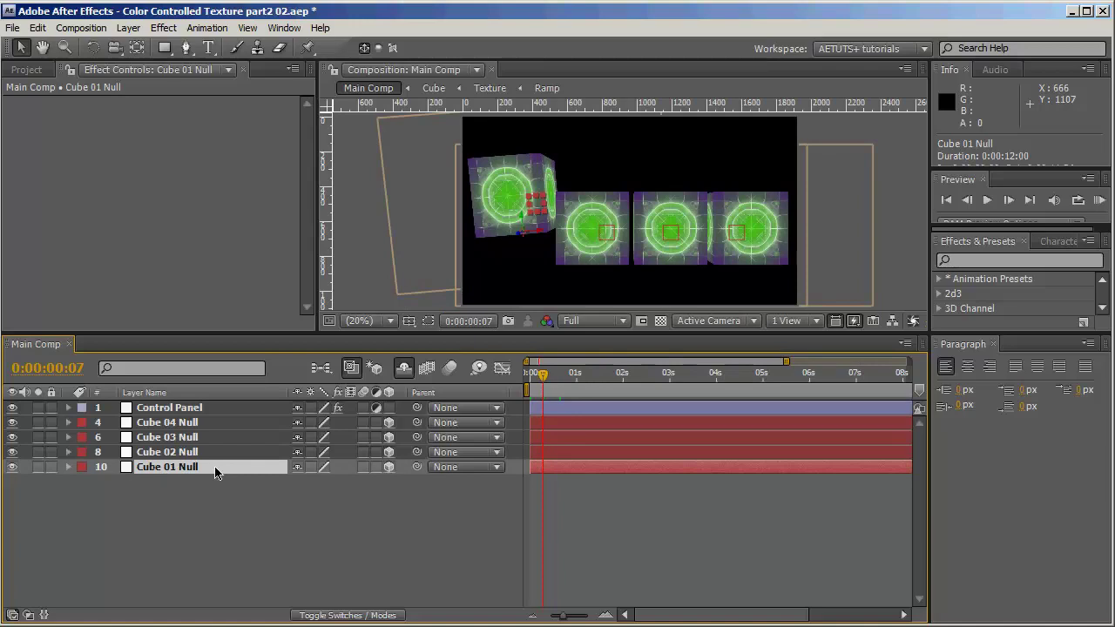
pyautogui.press('e')
pyautogui.press('e')
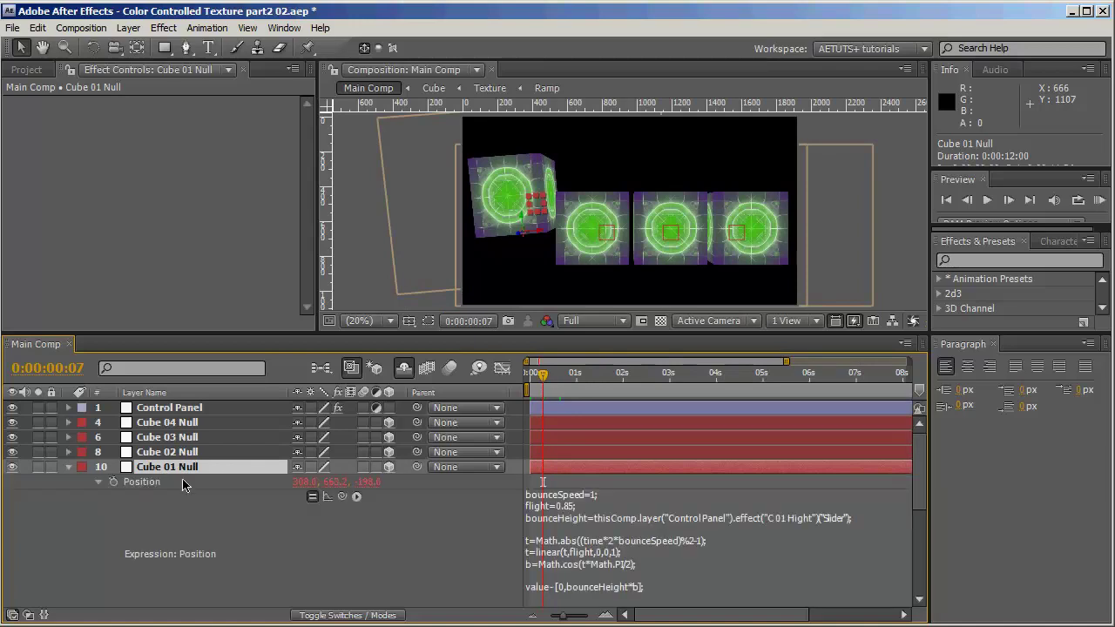
pyautogui.click(98, 481)
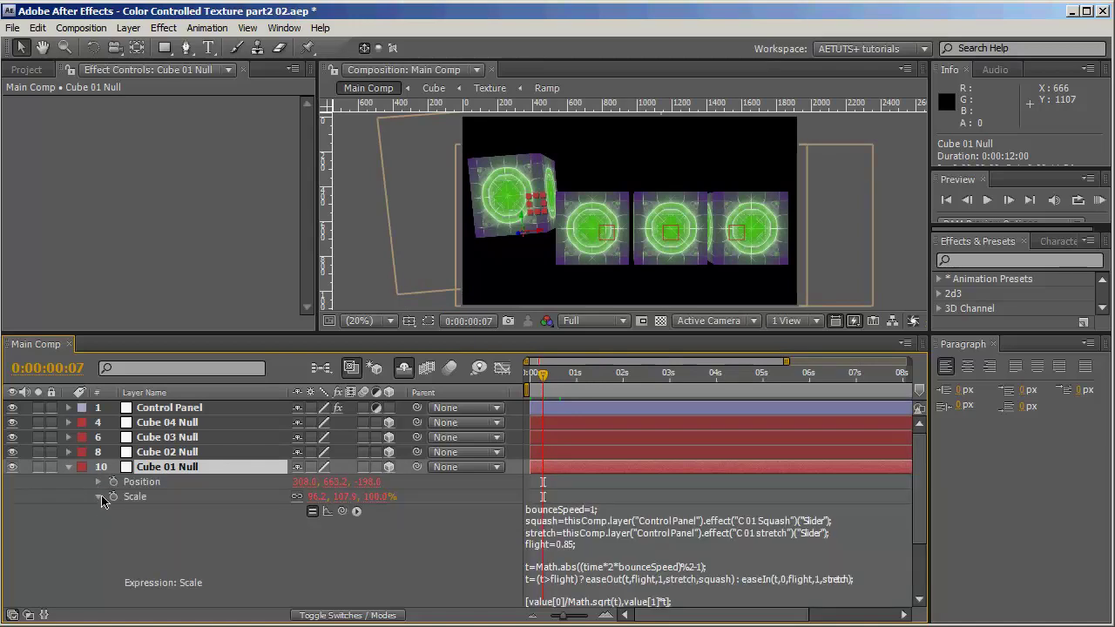
pyautogui.click(99, 496)
pyautogui.click(98, 514)
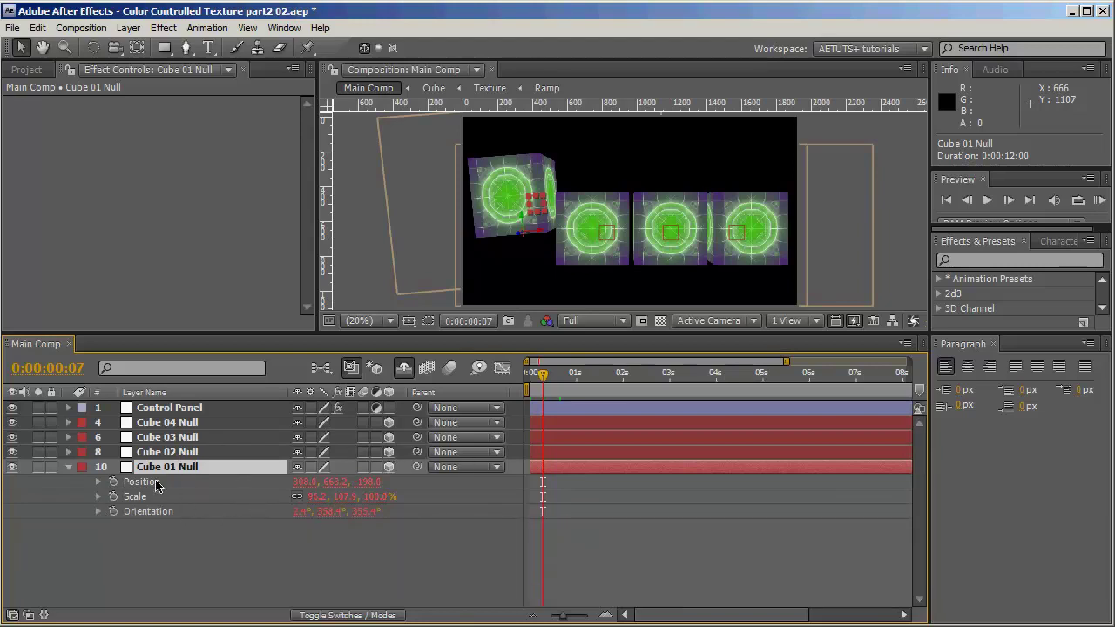
# Copy only the expressions from Cube 01 Null's Position, Scale and Orientation properties.
pyautogui.click(148, 485)
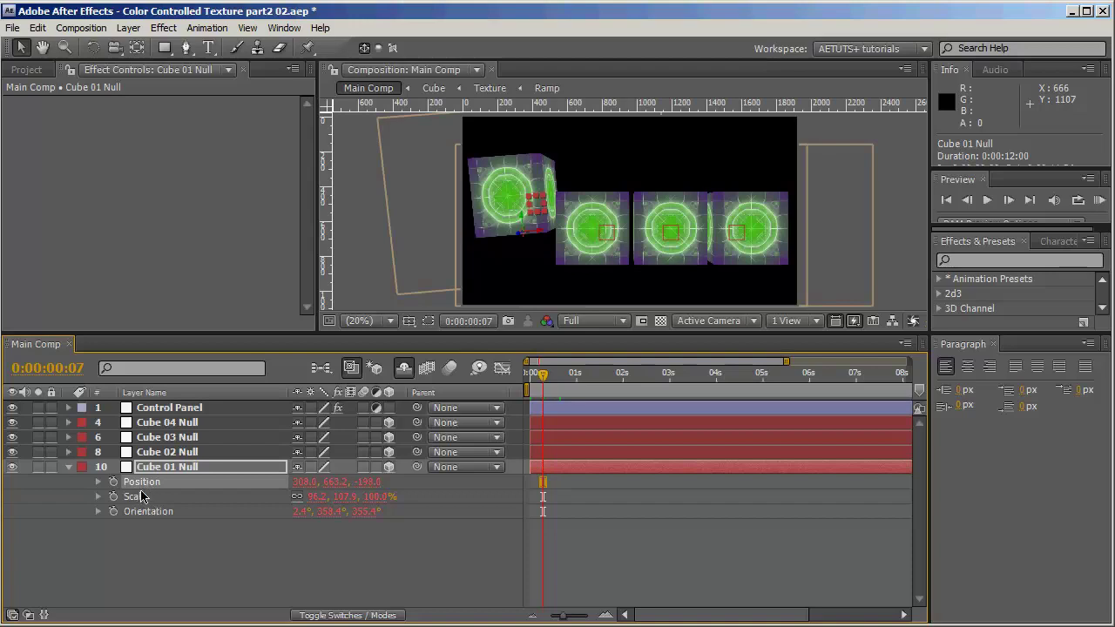
pyautogui.keyDown('shift'); pyautogui.click(138, 498); pyautogui.keyUp('shift')
pyautogui.keyDown('shift'); pyautogui.click(143, 513); pyautogui.keyUp('shift')
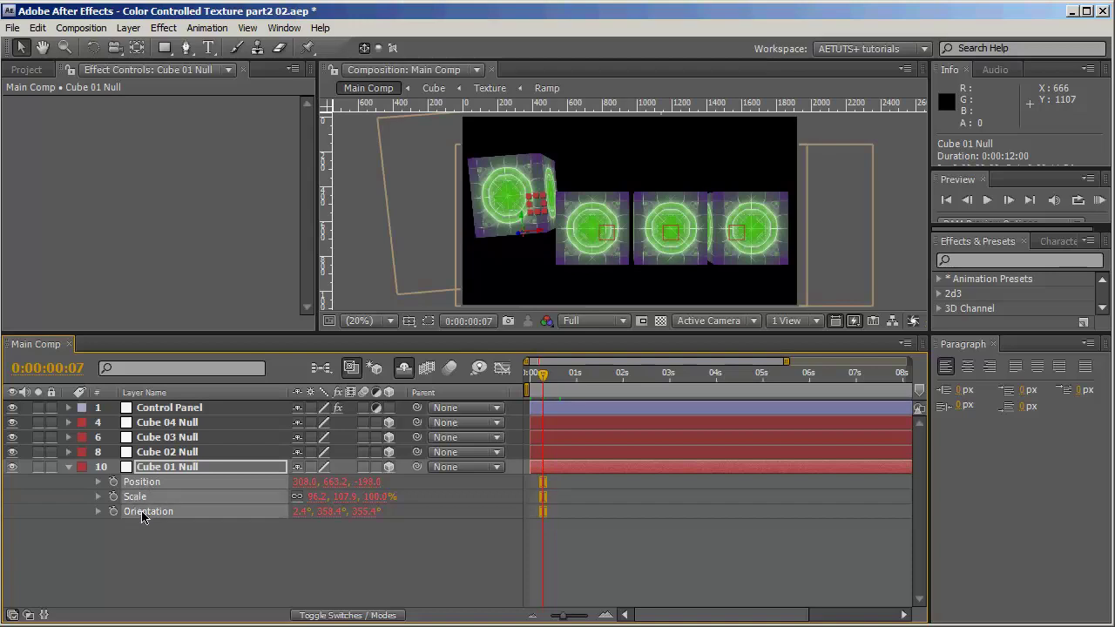
pyautogui.click(38, 27)
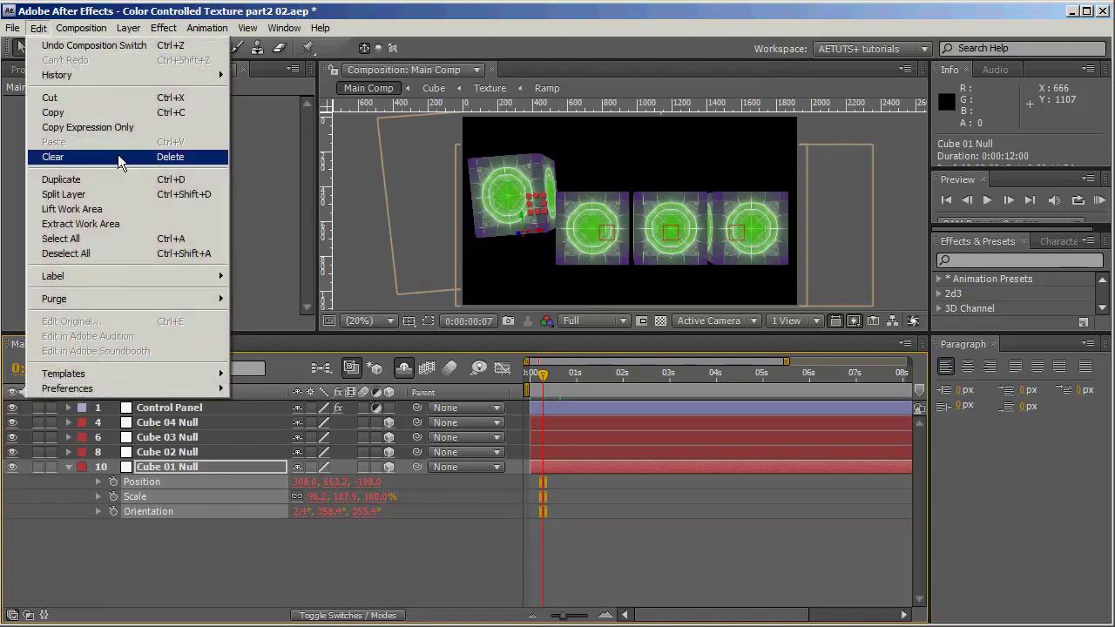
pyautogui.click(126, 128)
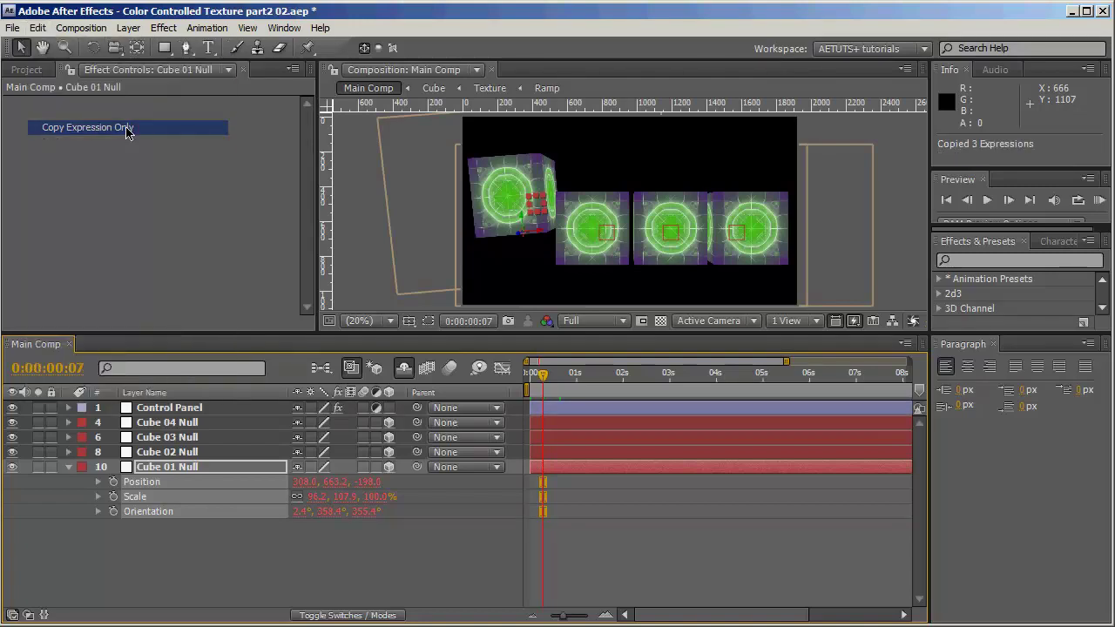
# Paste the copied expressions onto Cube 02 Null, Cube 03 Null and Cube 04 Null together.
pyautogui.click(162, 562)
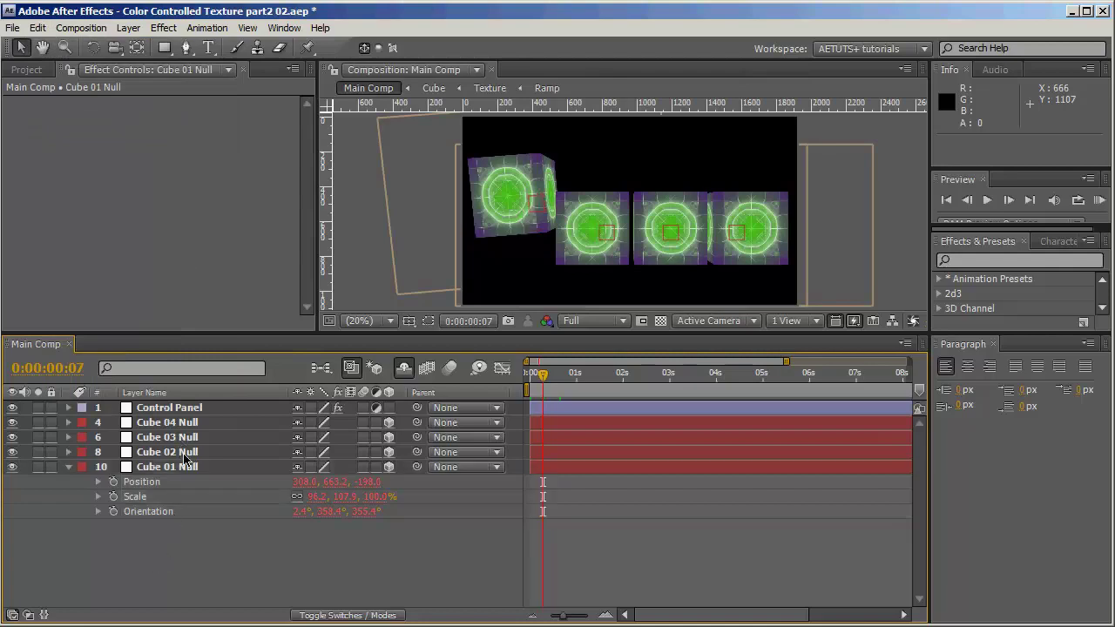
pyautogui.click(186, 455)
pyautogui.keyDown('shift'); pyautogui.click(191, 424); pyautogui.keyUp('shift')
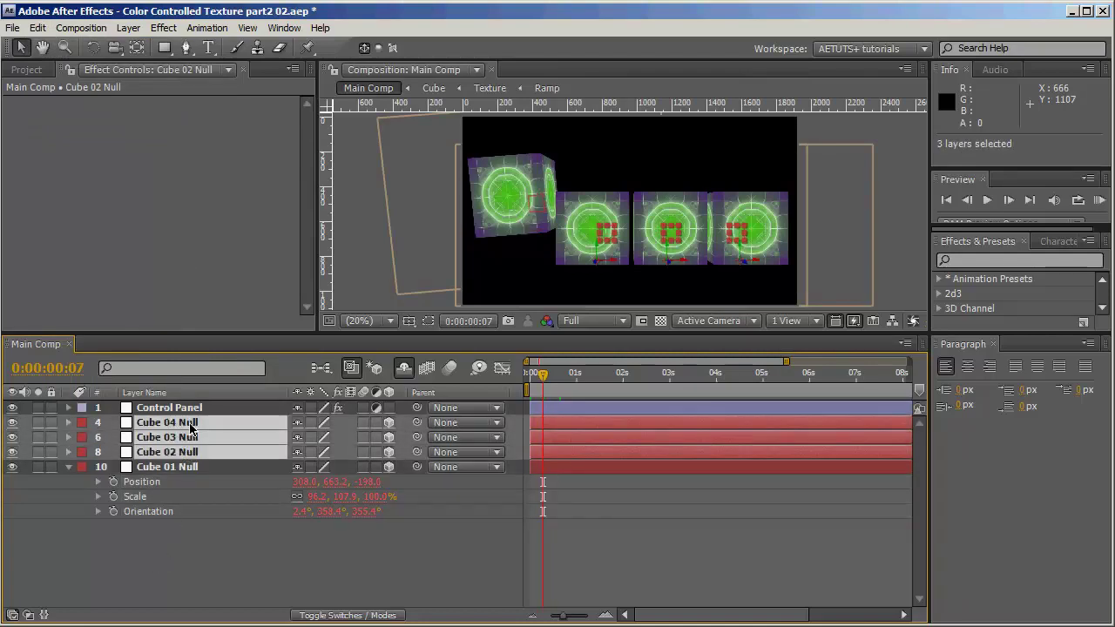
pyautogui.hotkey('ctrl', 'v')
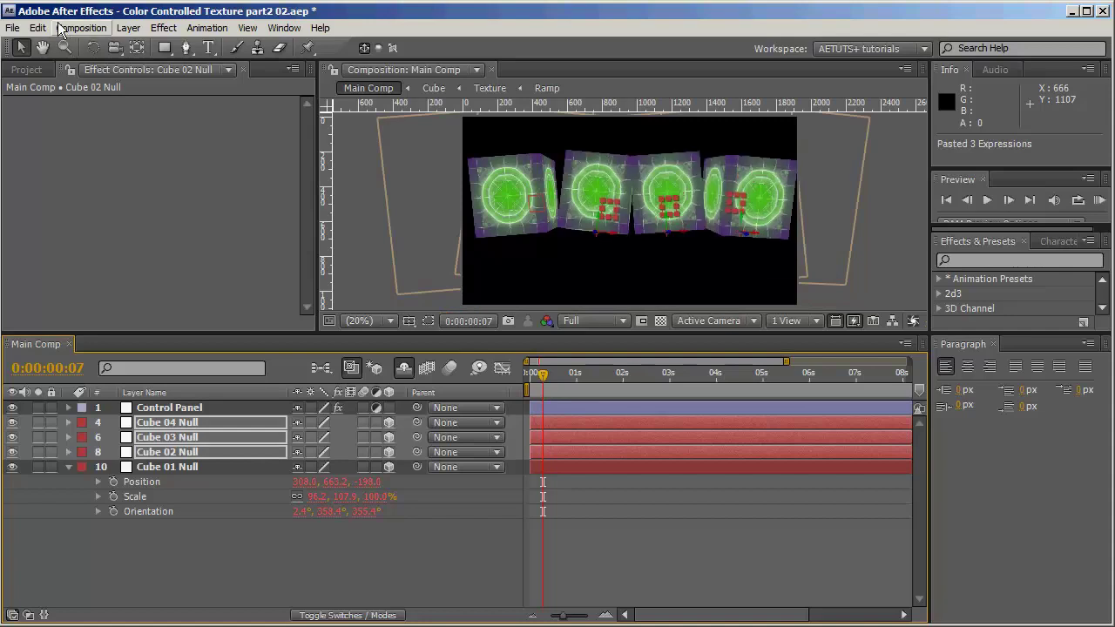
pyautogui.click(39, 28)
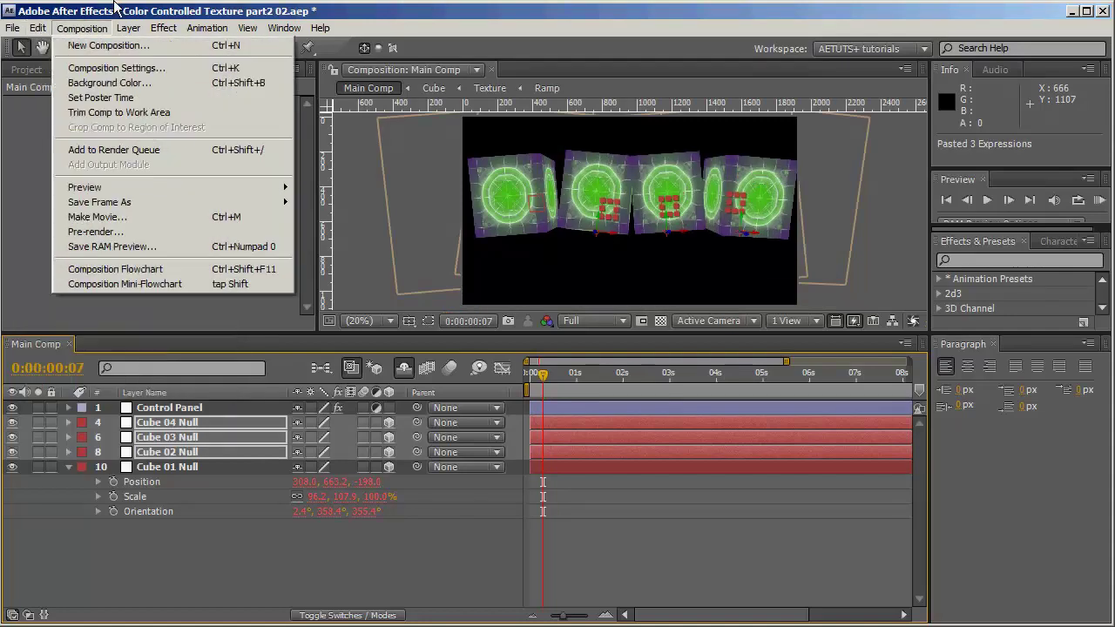
pyautogui.click(148, 15)
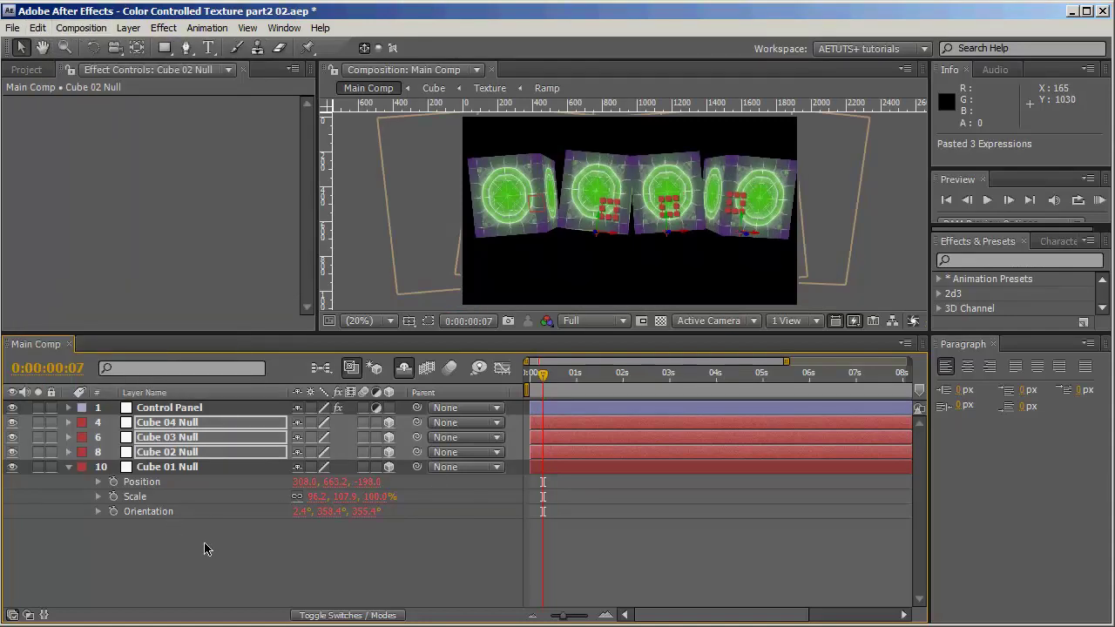
# Reveal the pasted expressions on the three nulls and scrub to 0:00:03:19 to check the motion of all four cubes.
pyautogui.press('e')
pyautogui.press('e')
pyautogui.scroll(-3, 276, 517)
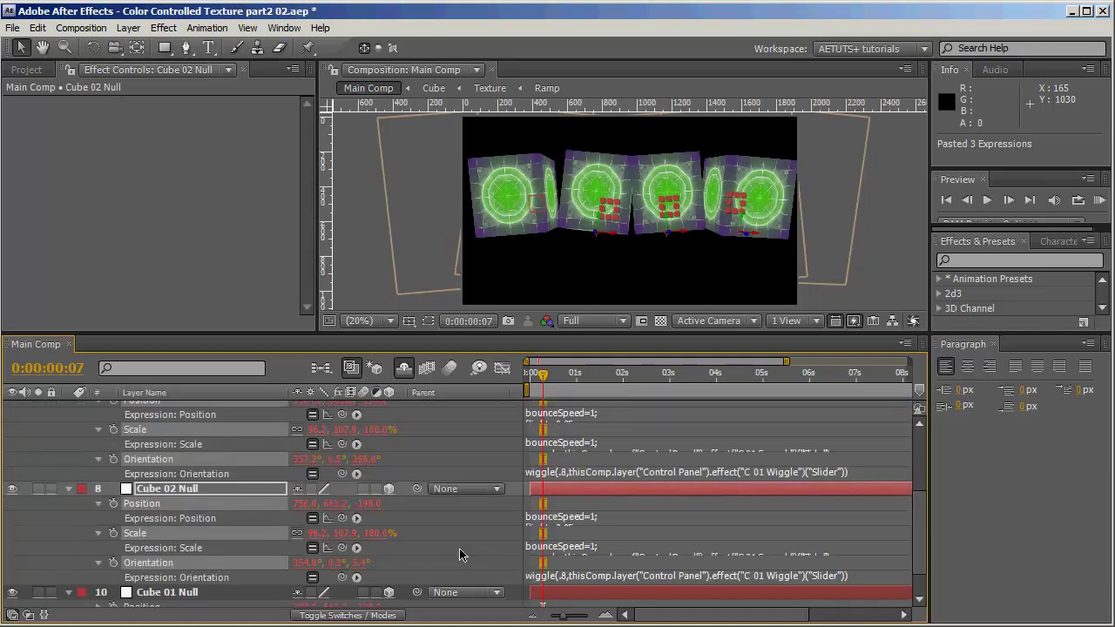
pyautogui.scroll(5, 378, 540)
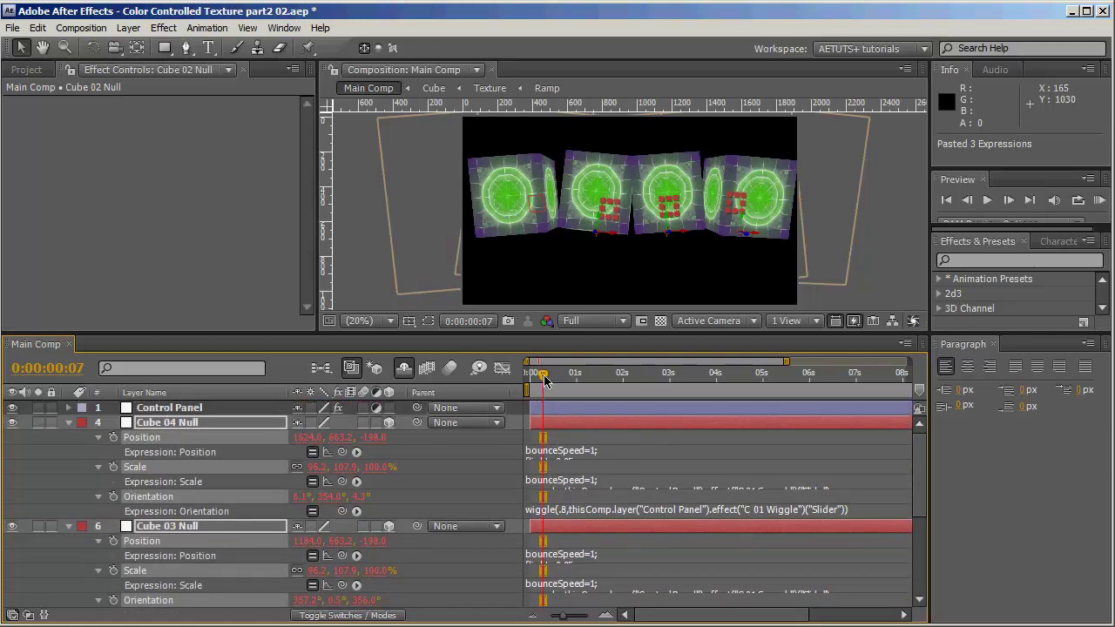
pyautogui.moveTo(545, 381); pyautogui.dragTo(706, 407)
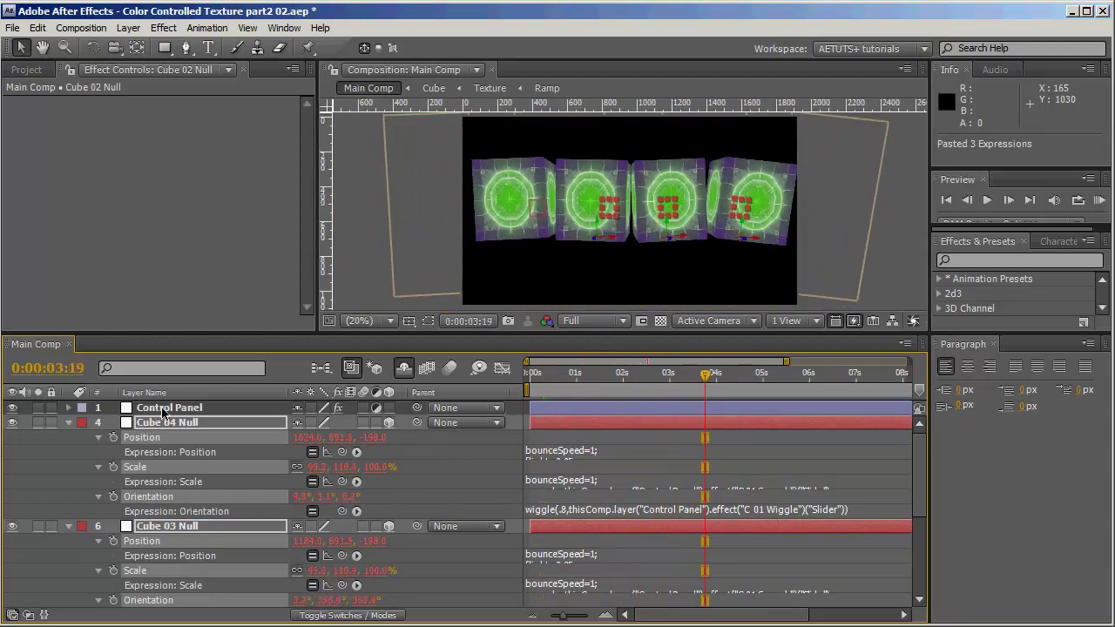
# Check the slider list on the Control Panel layer, and collapse the properties of all four cube nulls.
pyautogui.click(69, 408)
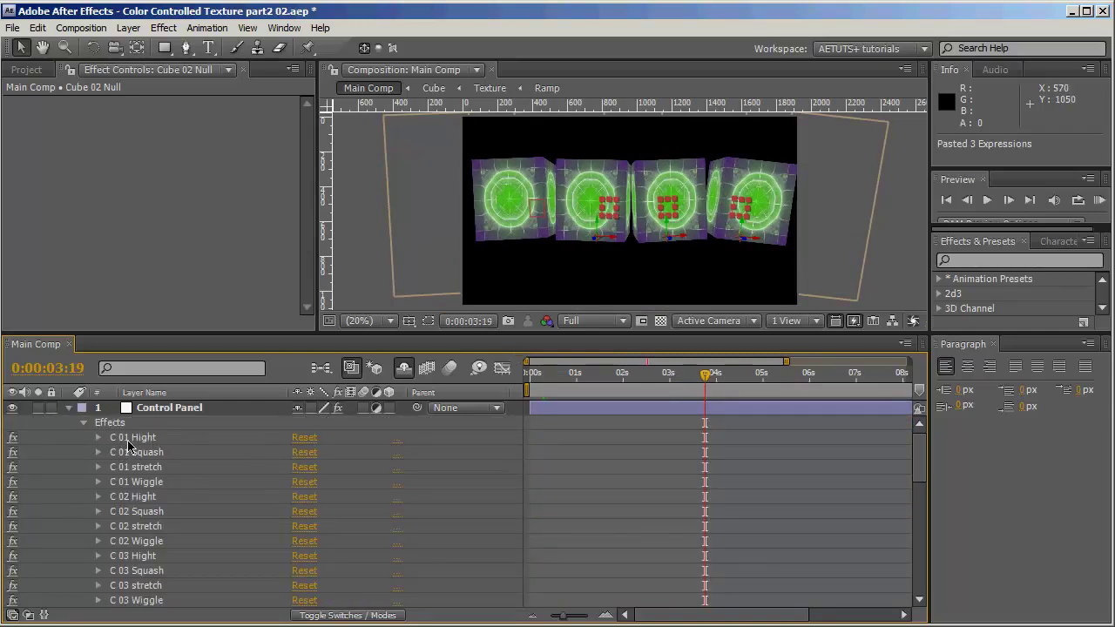
pyautogui.click(69, 409)
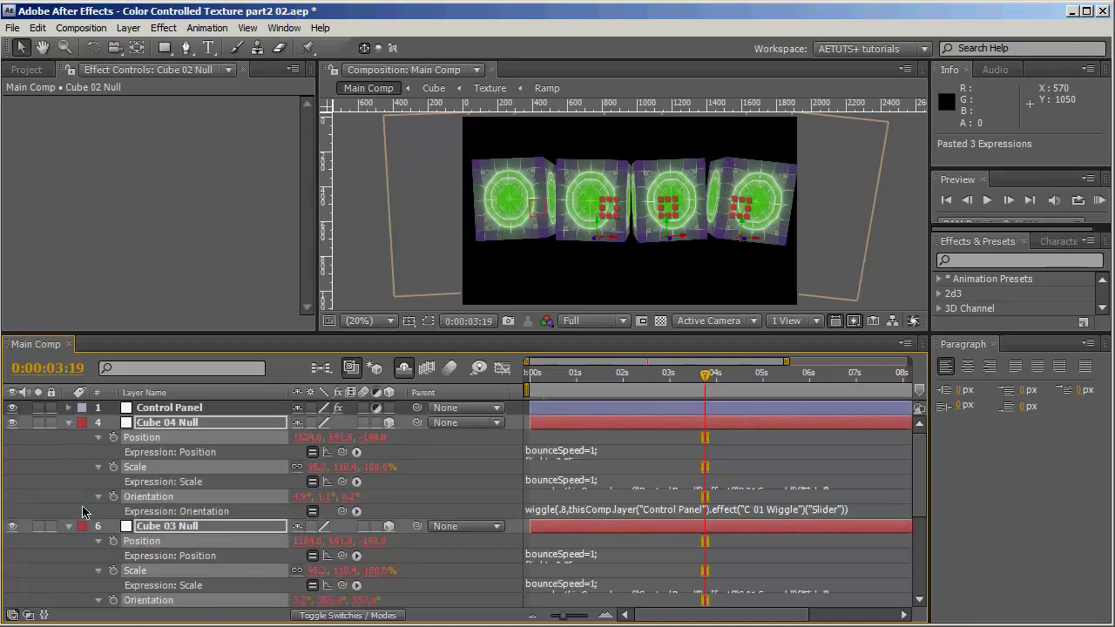
pyautogui.click(69, 422)
pyautogui.click(67, 469)
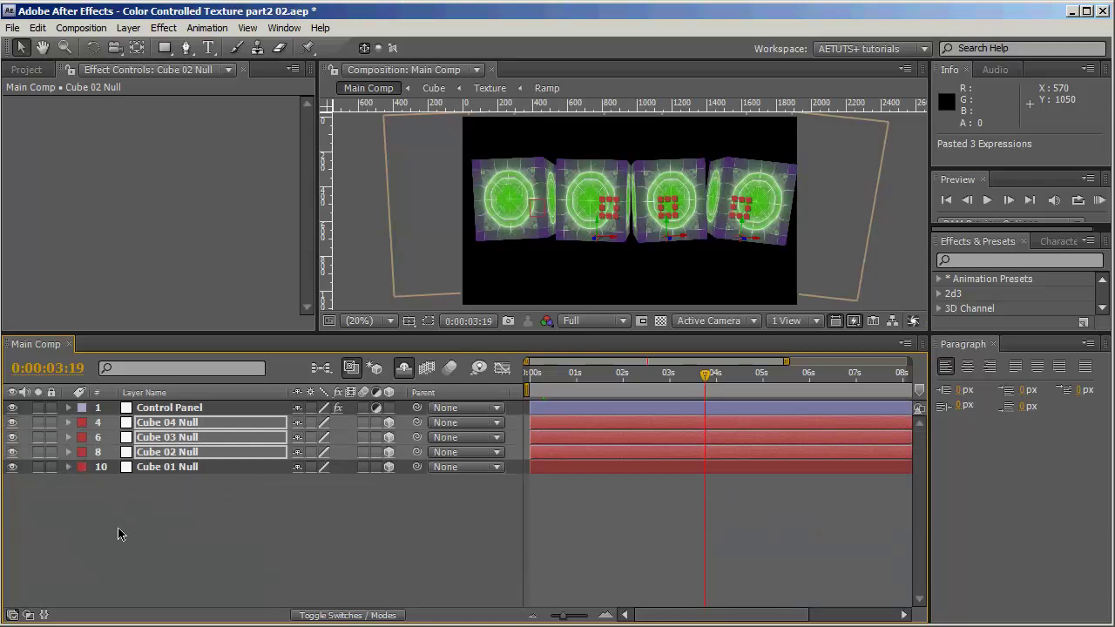
pyautogui.click(122, 533)
# Reveal Cube 02 Null's expressions in a maximized timeline and enlarge the Position expression field to show its bounceHeight line.
pyautogui.click(185, 455)
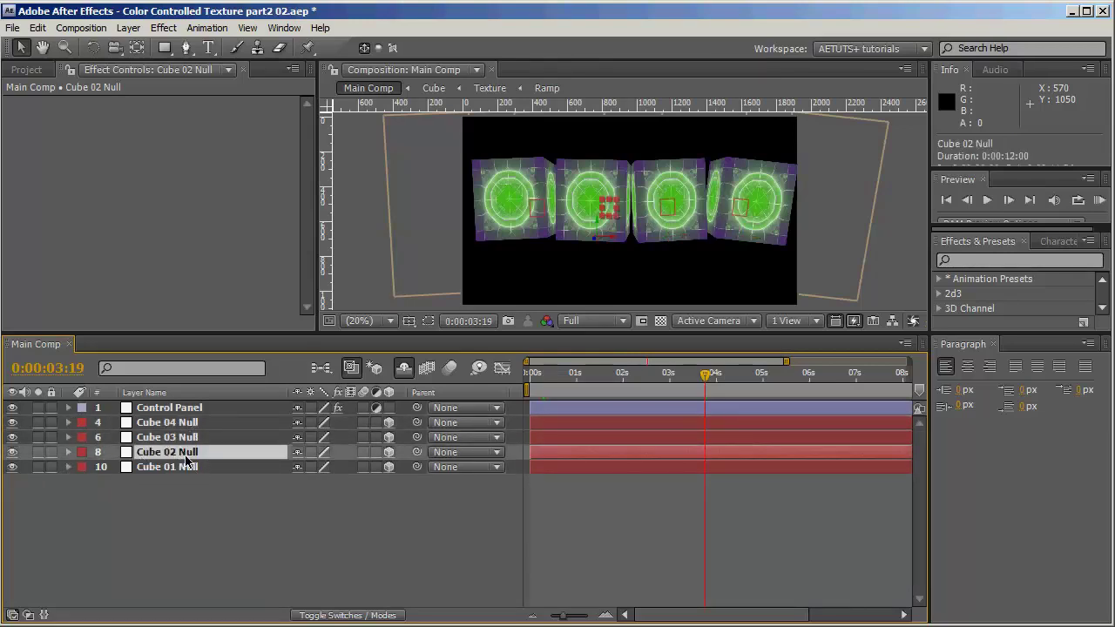
pyautogui.press('e')
pyautogui.press('e')
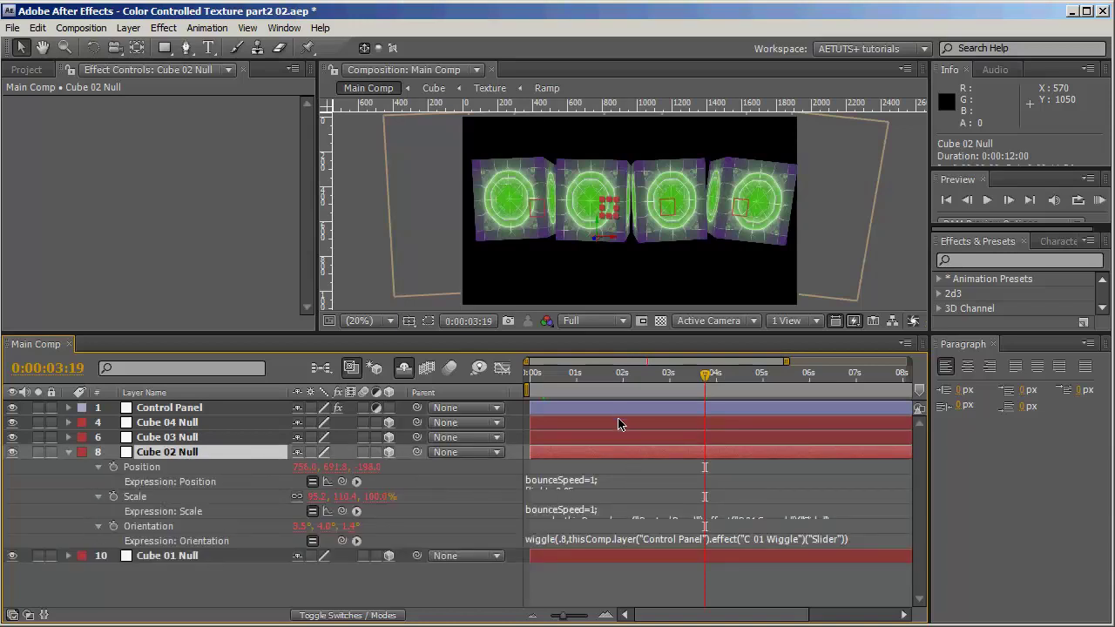
pyautogui.press('`')
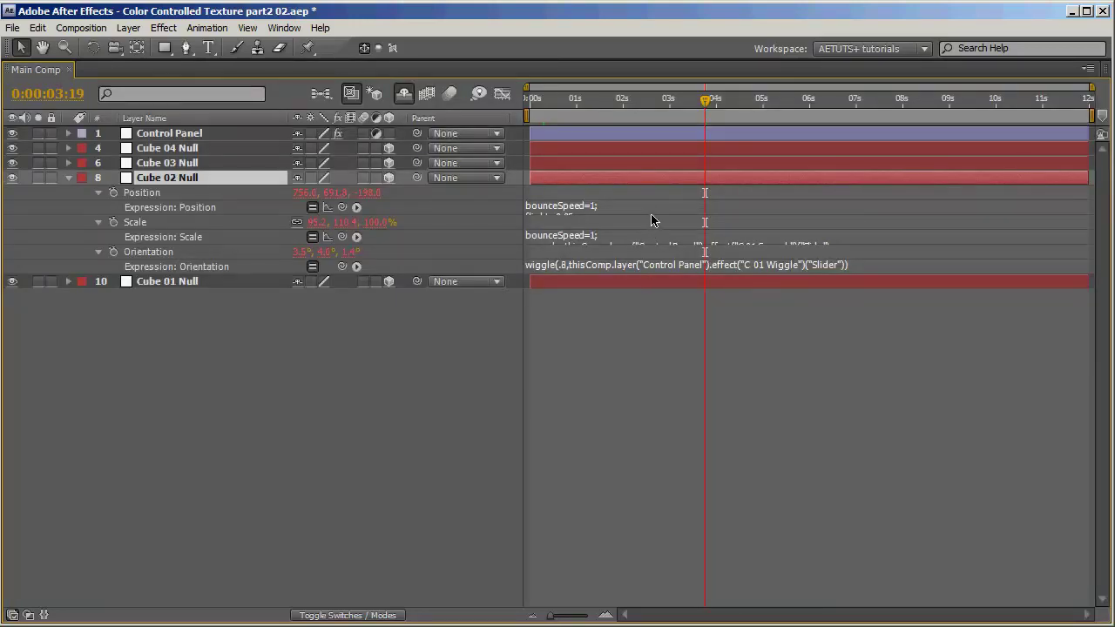
pyautogui.moveTo(652, 212); pyautogui.dragTo(669, 281)
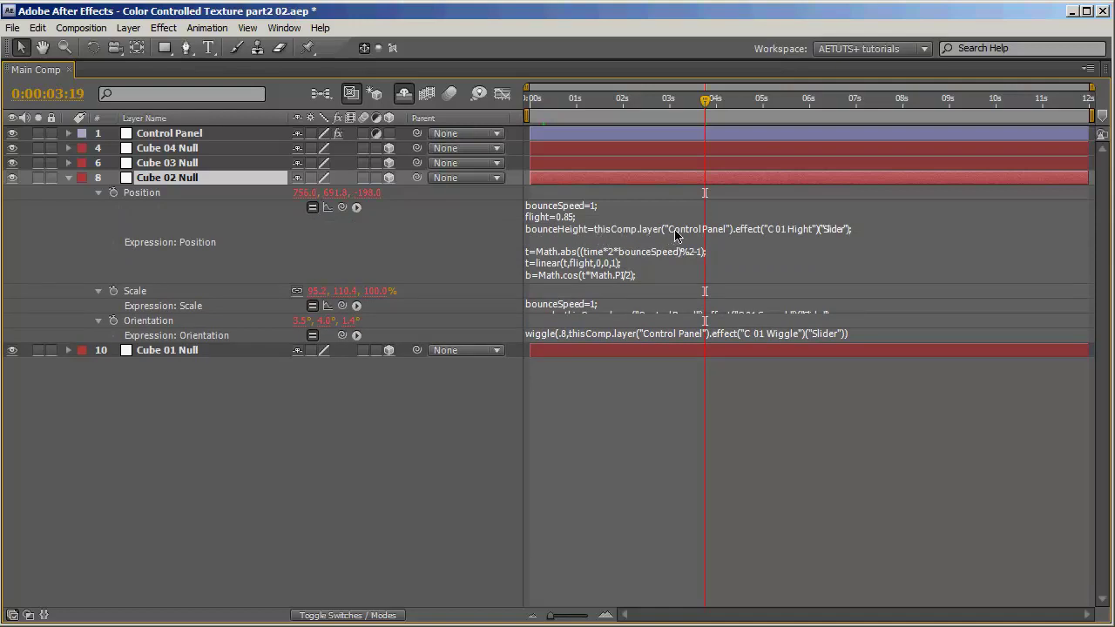
# List the Control Panel sliders and point the bounceHeight line of Cube 02 Null's Position expression to "C 02 Hight".
pyautogui.click(181, 136)
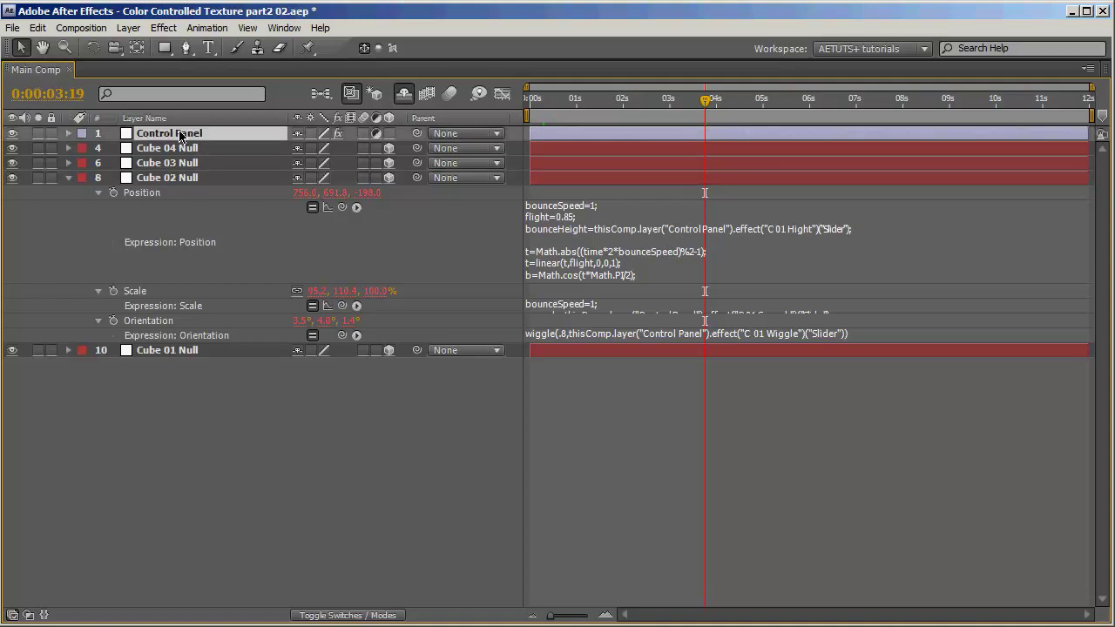
pyautogui.click(738, 239)
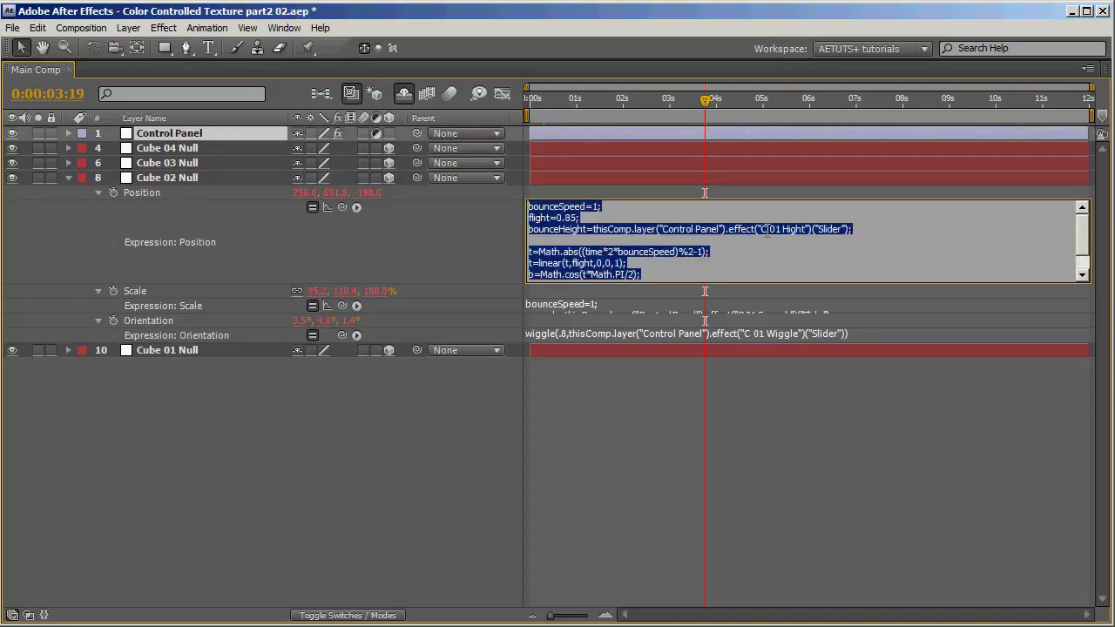
pyautogui.click(98, 136)
pyautogui.click(68, 134)
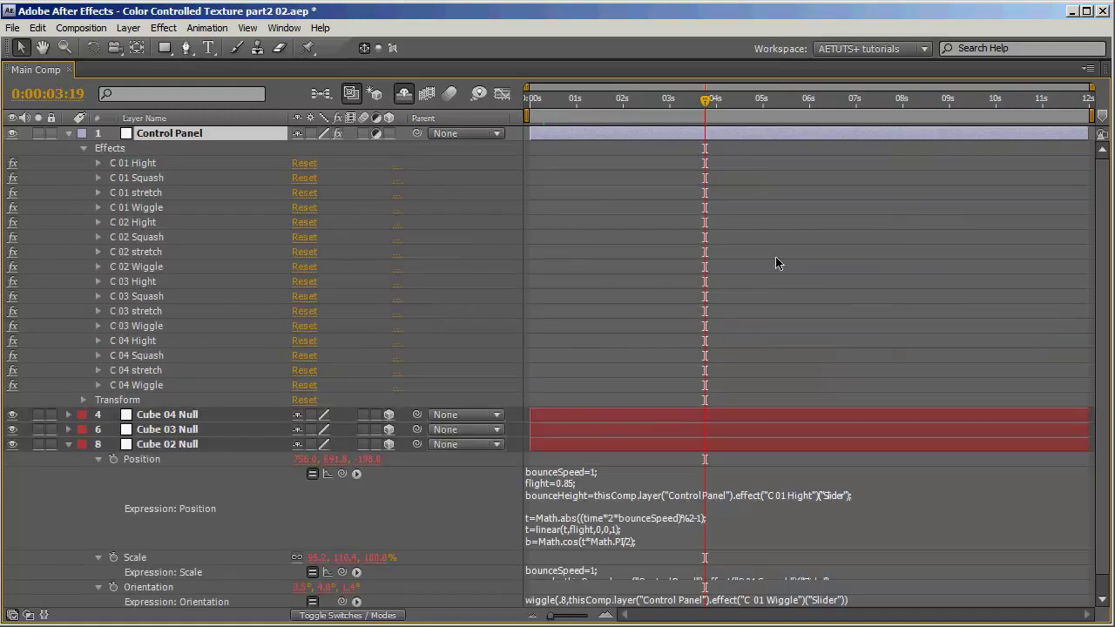
pyautogui.click(782, 496)
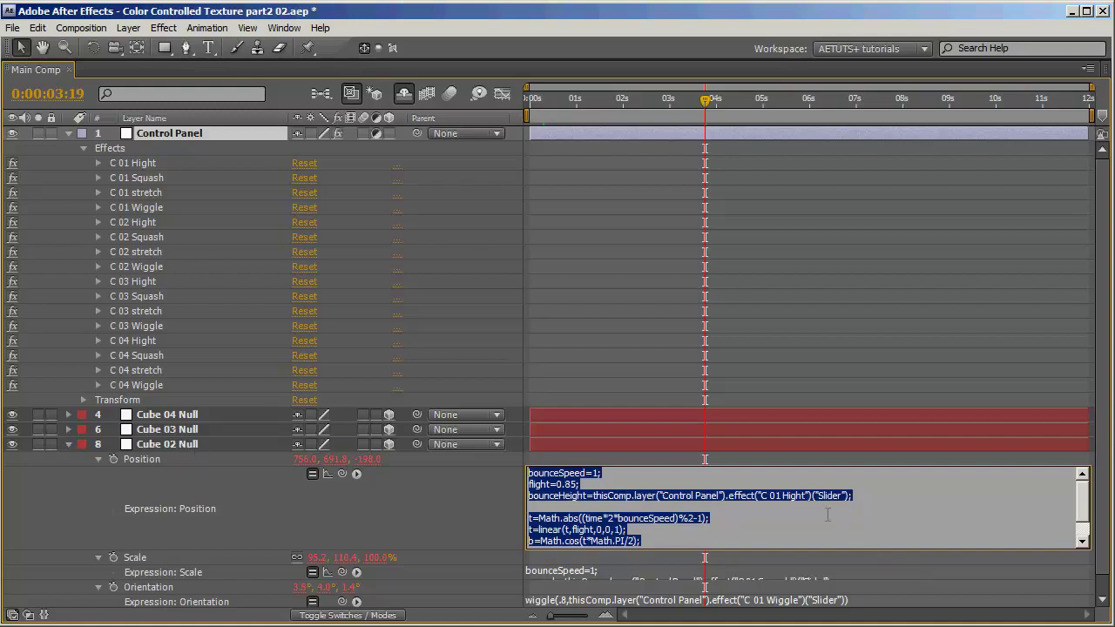
pyautogui.click(783, 497)
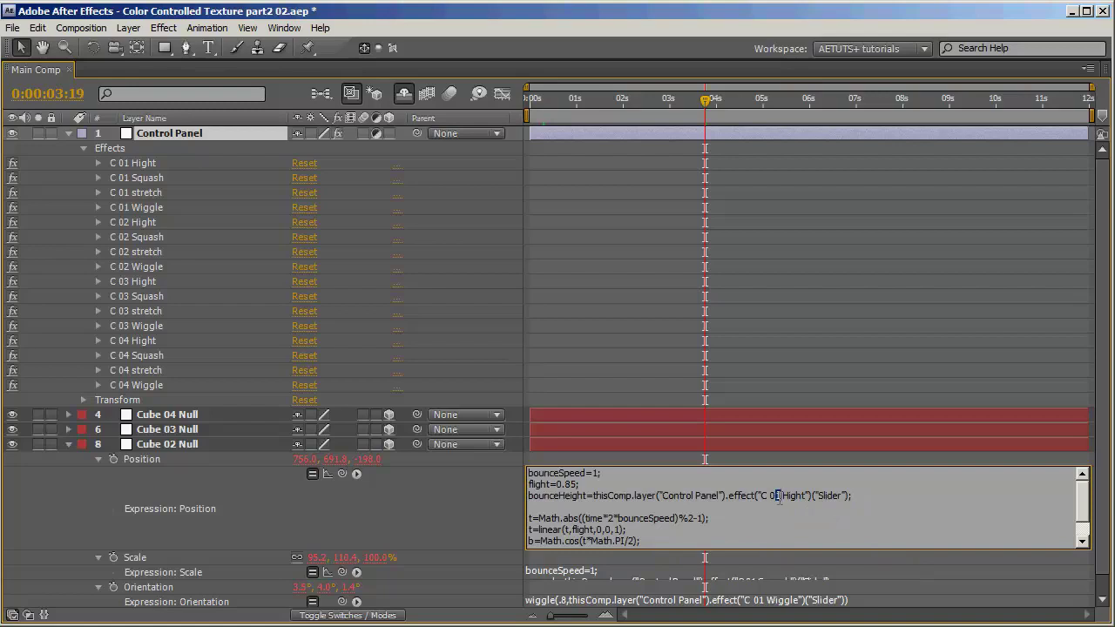
pyautogui.click(466, 521)
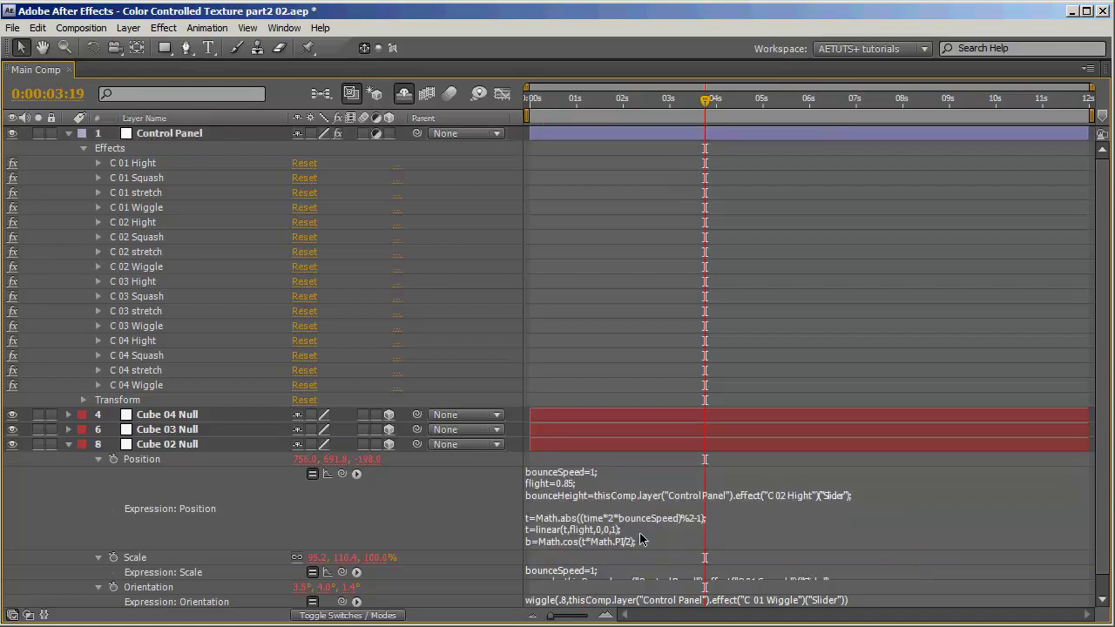
pyautogui.scroll(-1, 654, 527)
pyautogui.click(98, 442)
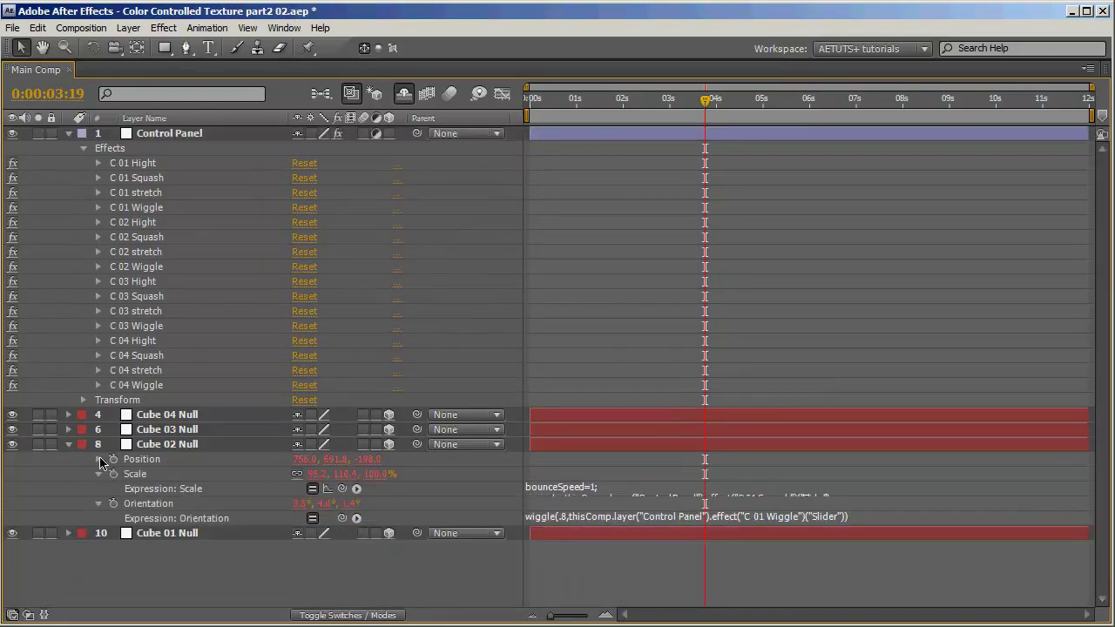
# Point squash and stretch in Cube 02 Null's Scale expression to the "C 02 Squash" and "C 02 stretch" sliders, and collapse Scale.
pyautogui.click(733, 502)
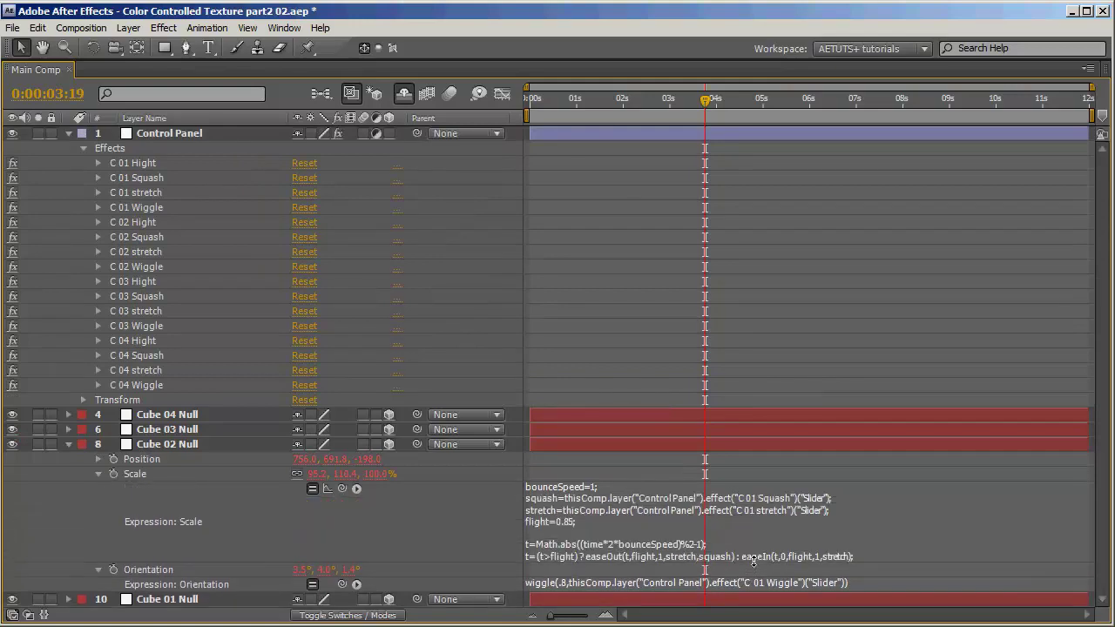
pyautogui.click(750, 499)
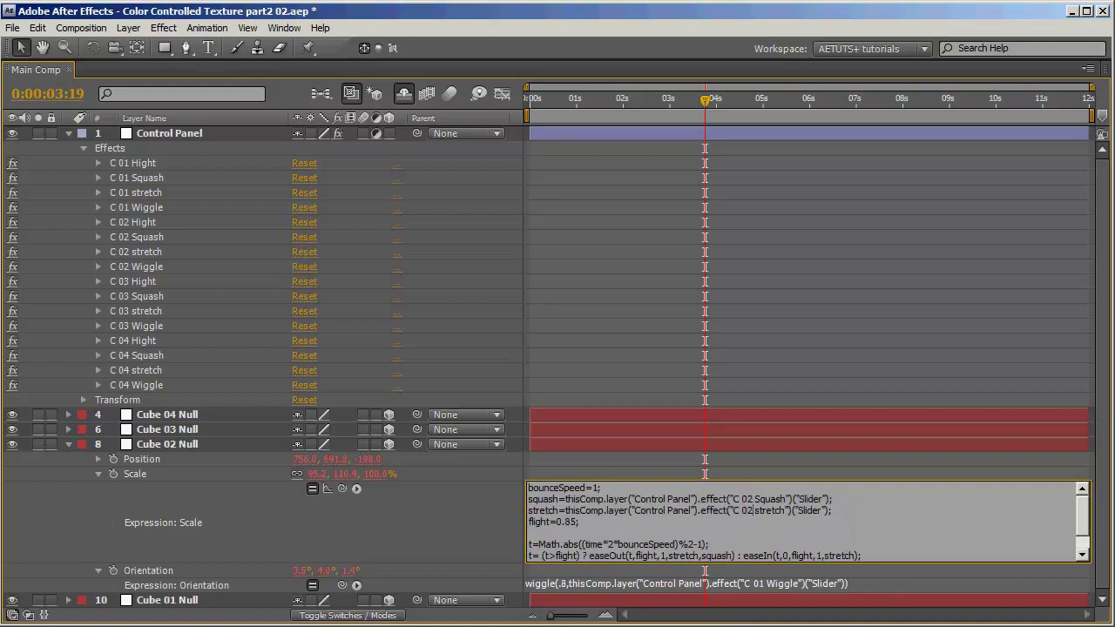
pyautogui.click(46, 524)
pyautogui.click(98, 475)
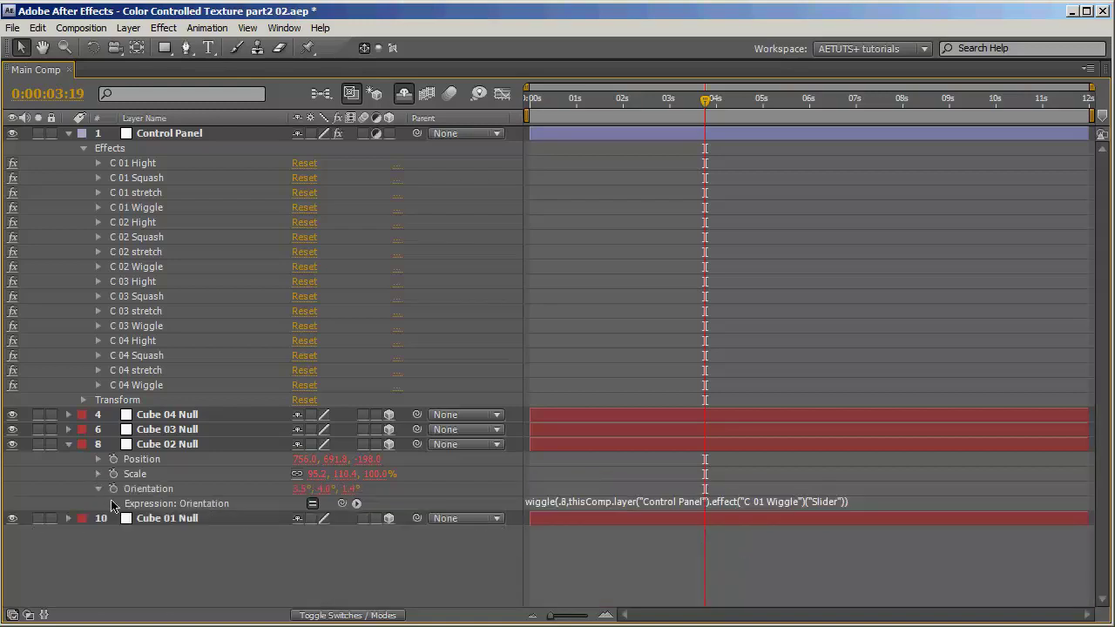
# Point Cube 02 Null's Orientation wiggle expression to "C 02 Wiggle", collapse the layer and restore the timeline to its normal size.
pyautogui.click(99, 489)
pyautogui.click(98, 489)
pyautogui.click(775, 503)
pyautogui.click(755, 504)
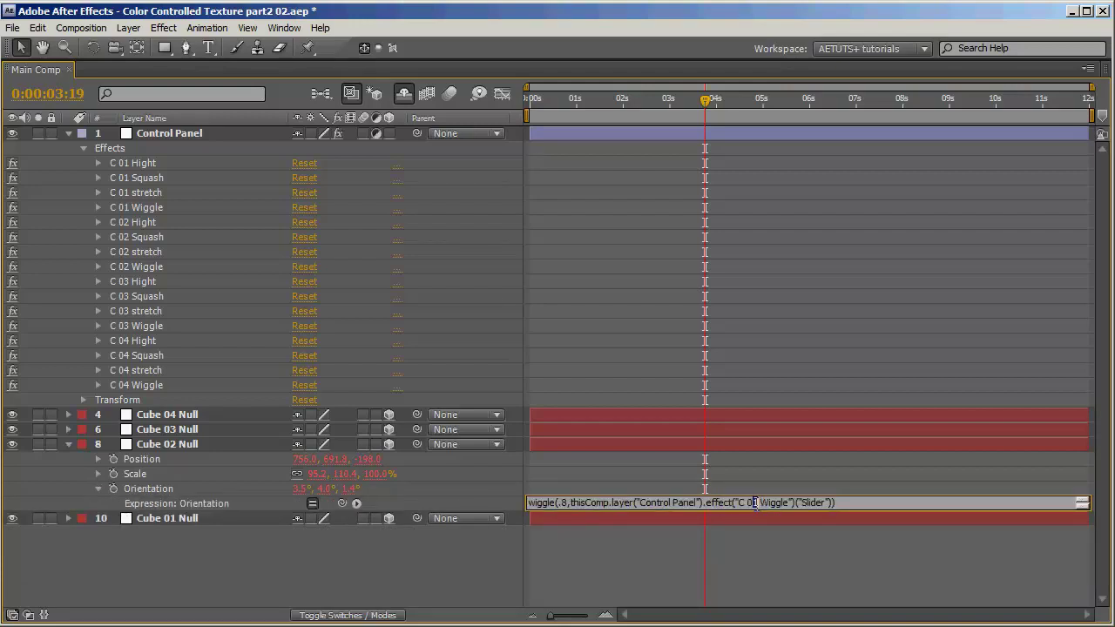
pyautogui.write('2')
pyautogui.click(541, 485)
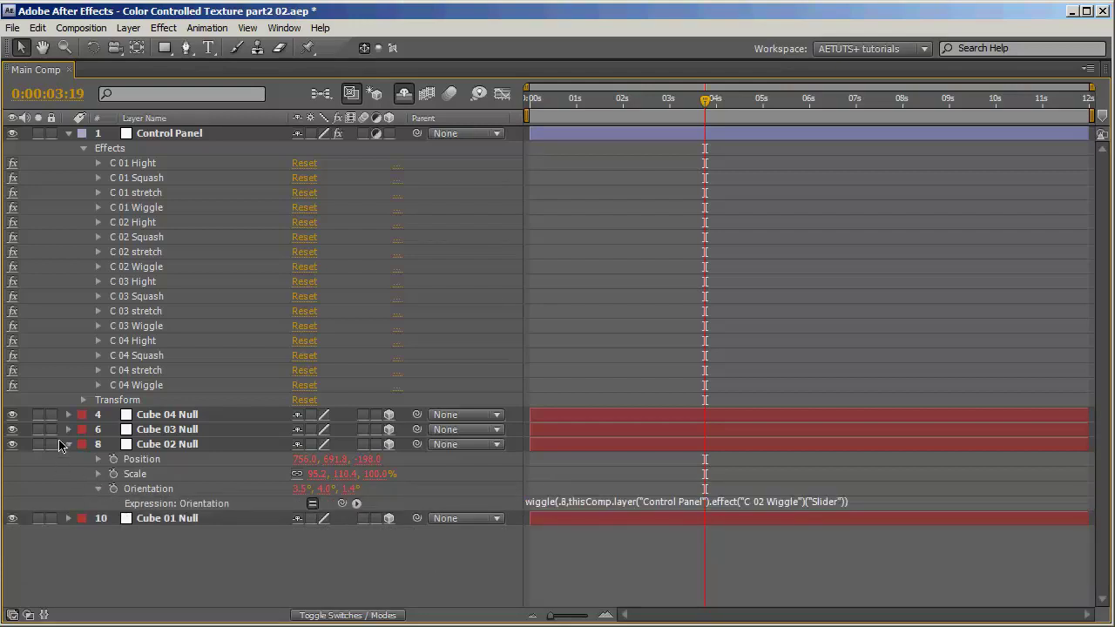
pyautogui.click(68, 445)
pyautogui.press('`')
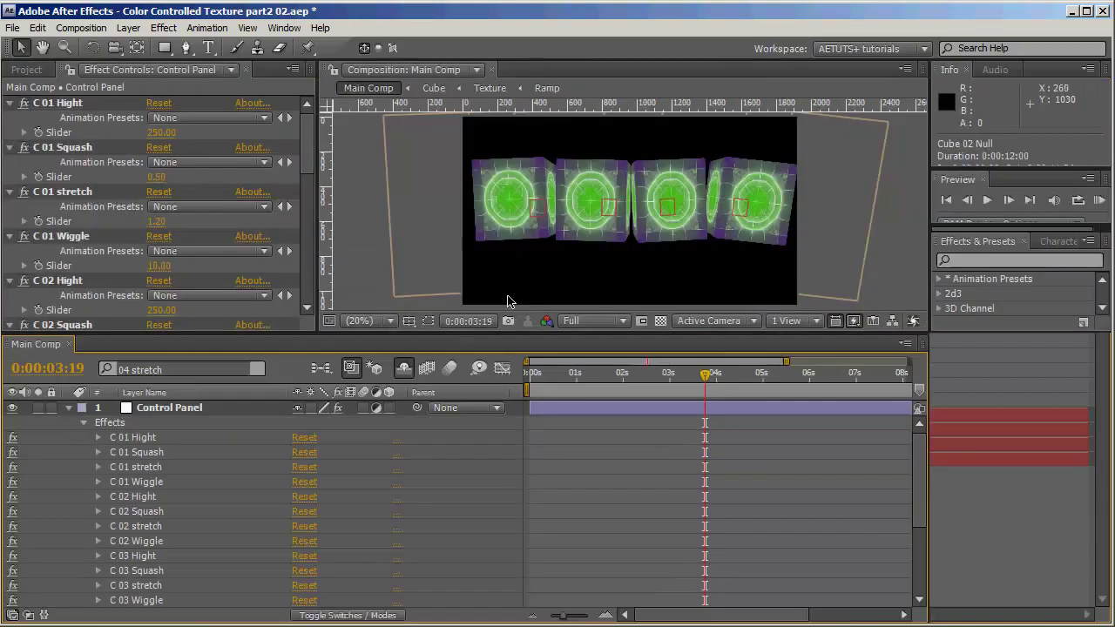
# Test Cube 02's link by setting the C 02 Hight slider to 0 and scrubbing to 0:00:04:17, and undo the change.
pyautogui.click(139, 498)
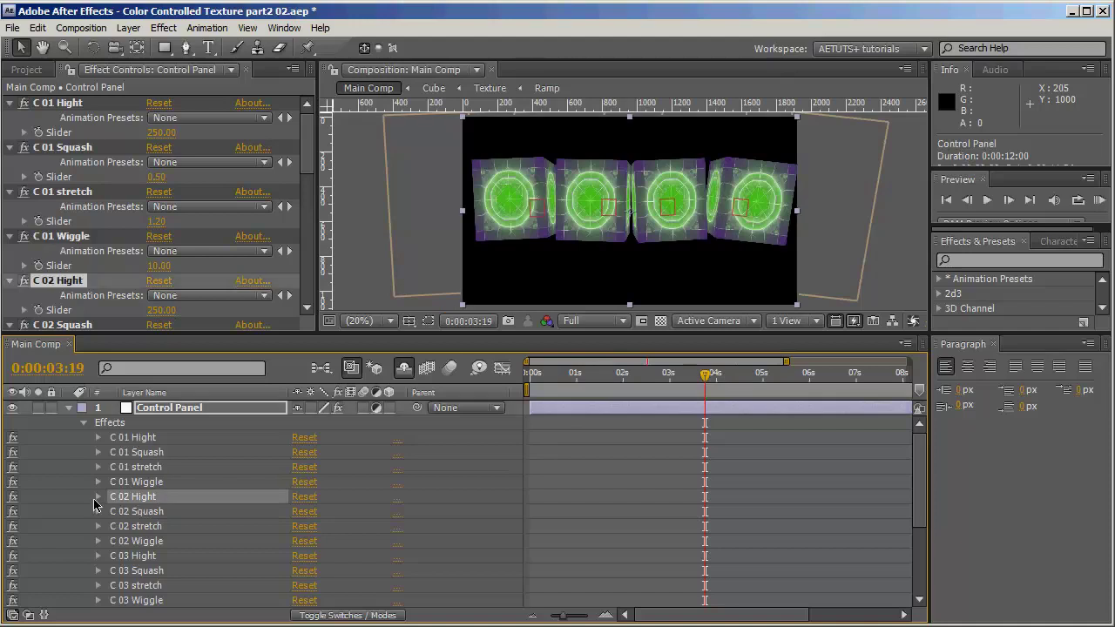
pyautogui.click(97, 497)
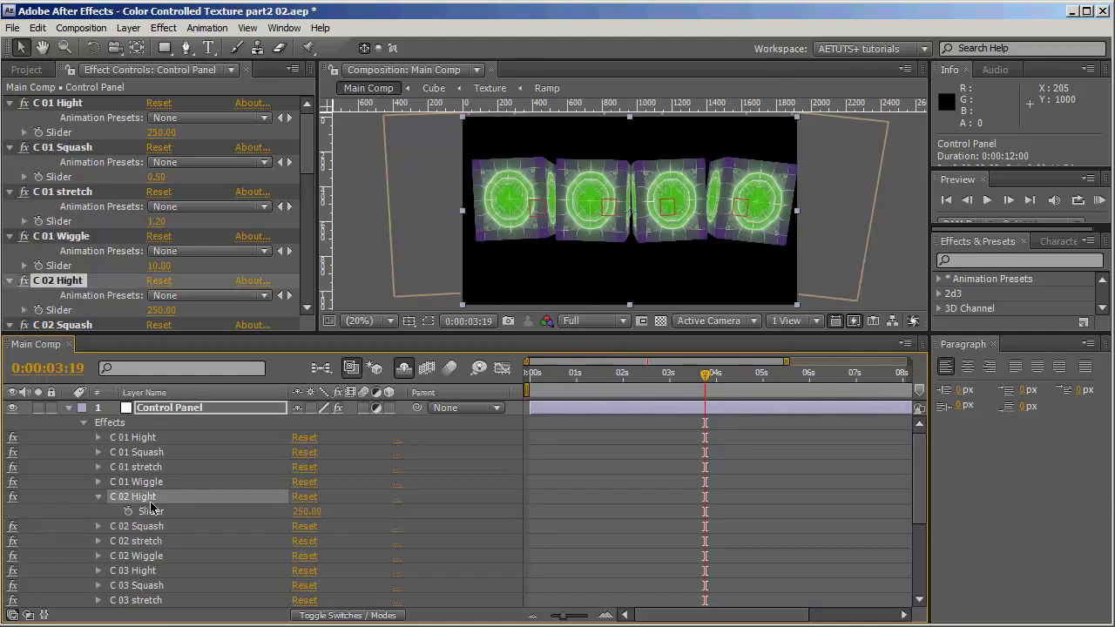
pyautogui.click(309, 512)
pyautogui.write('0')
pyautogui.press('Return')
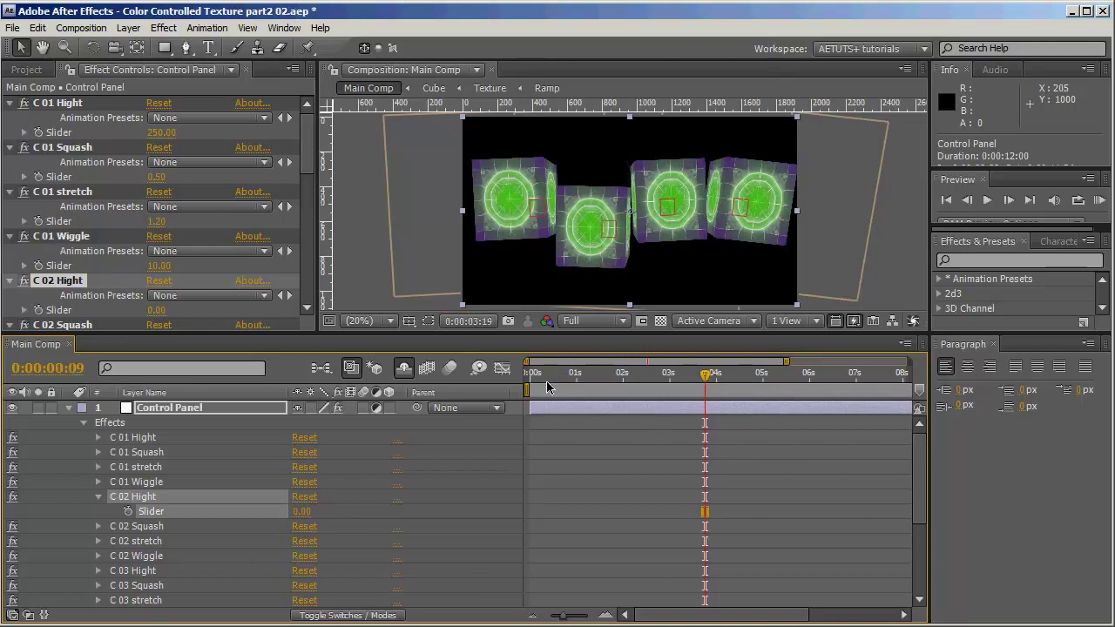
pyautogui.moveTo(547, 387); pyautogui.dragTo(749, 405)
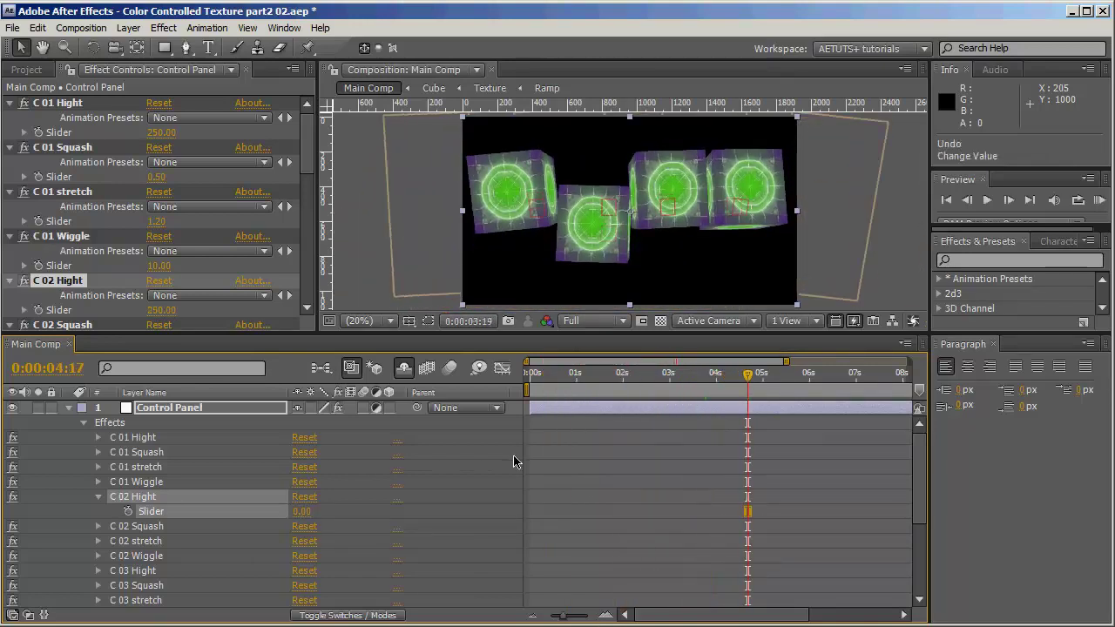
pyautogui.hotkey('ctrl', 'z')
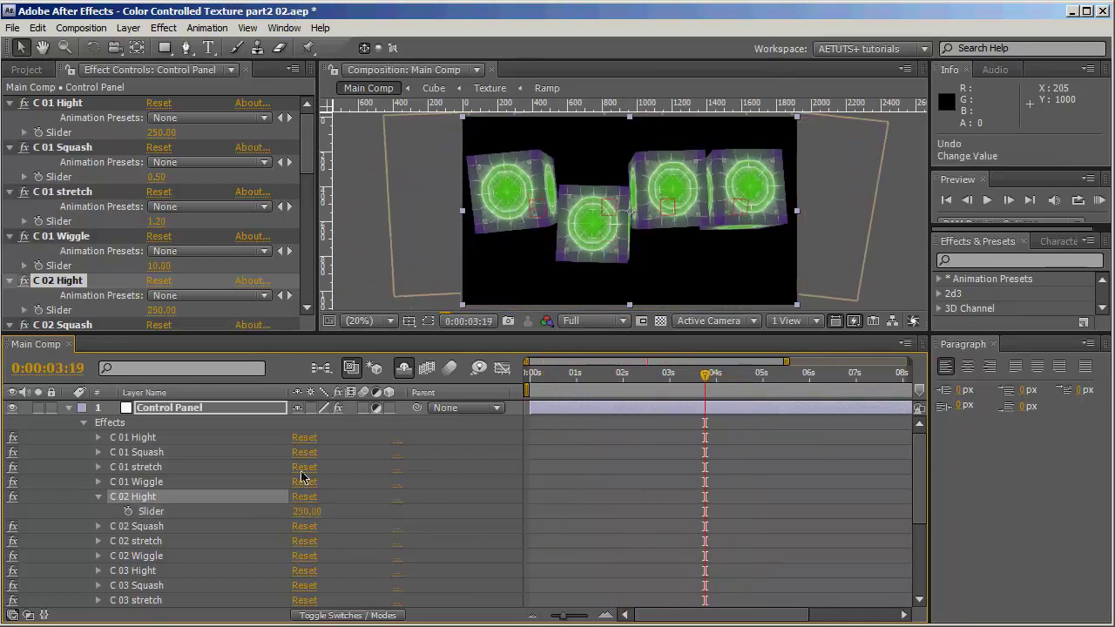
pyautogui.click(99, 496)
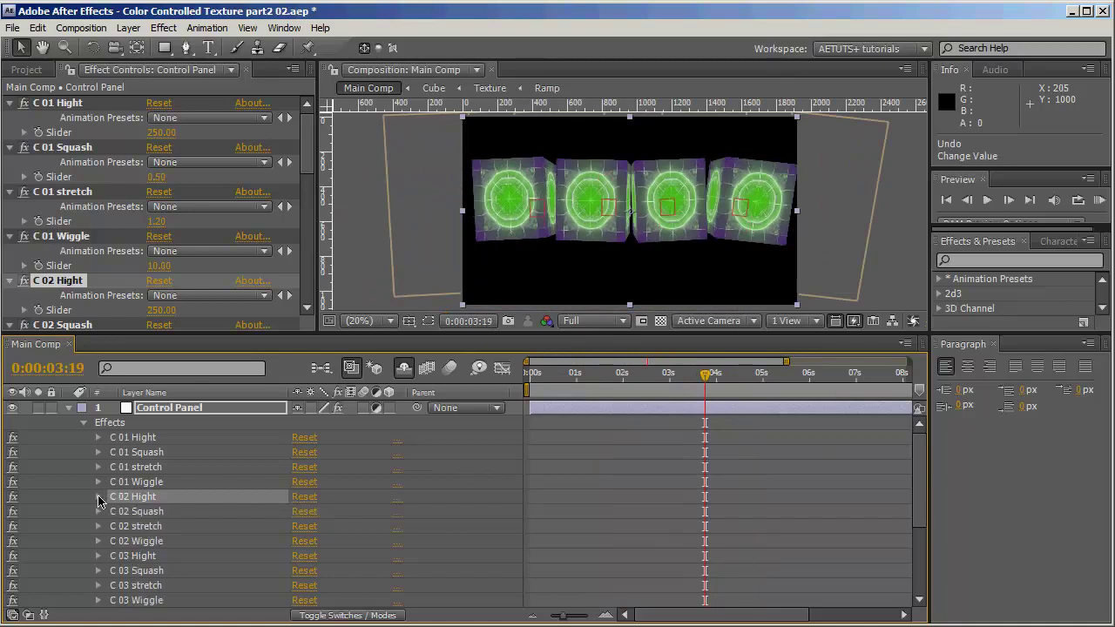
# Collapse the Control Panel layer and scrub the opening second back to 0:00:00:00 to check the cubes' bounce.
pyautogui.click(68, 408)
pyautogui.click(197, 425)
pyautogui.click(193, 437)
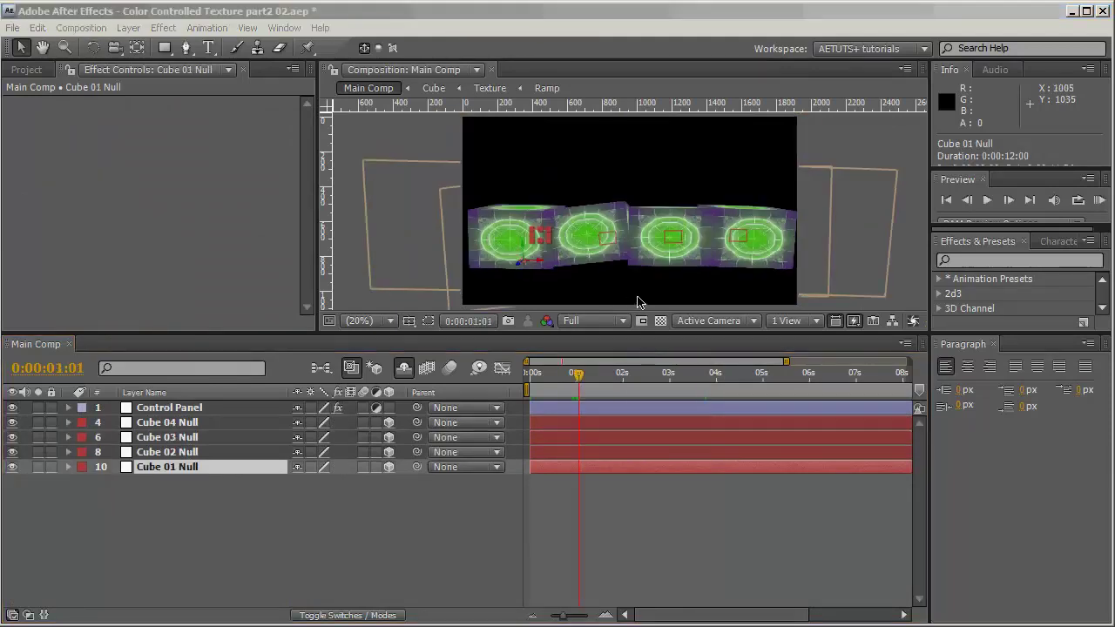
pyautogui.moveTo(558, 375)
pyautogui.mouseDown()
pyautogui.moveTo(531, 375)
pyautogui.moveTo(550, 374)
pyautogui.mouseUp()
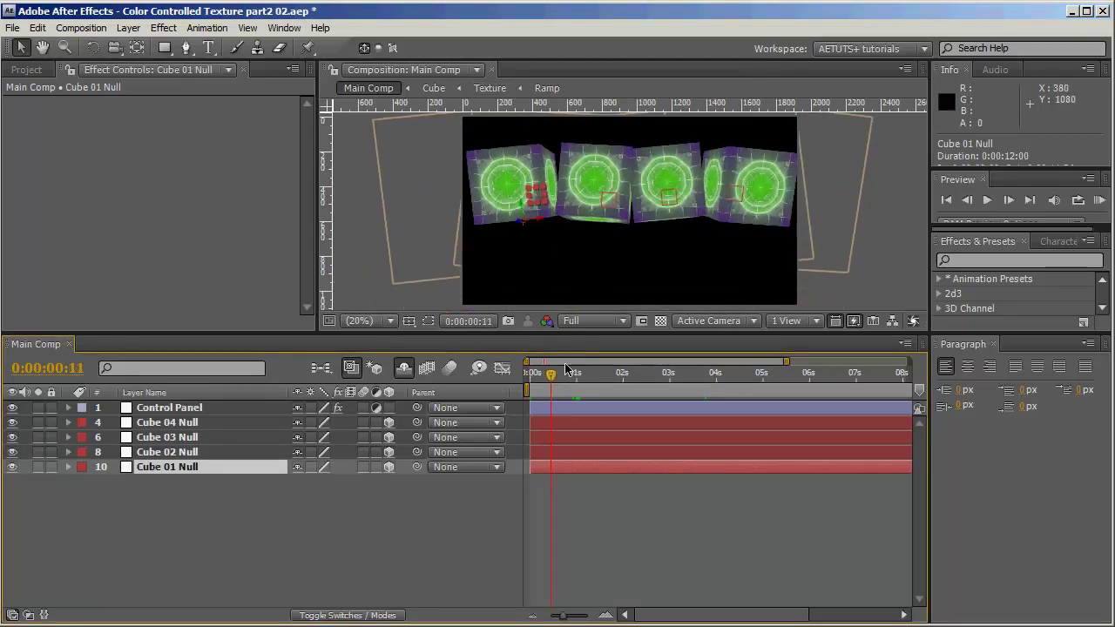
pyautogui.moveTo(553, 383); pyautogui.dragTo(518, 386)
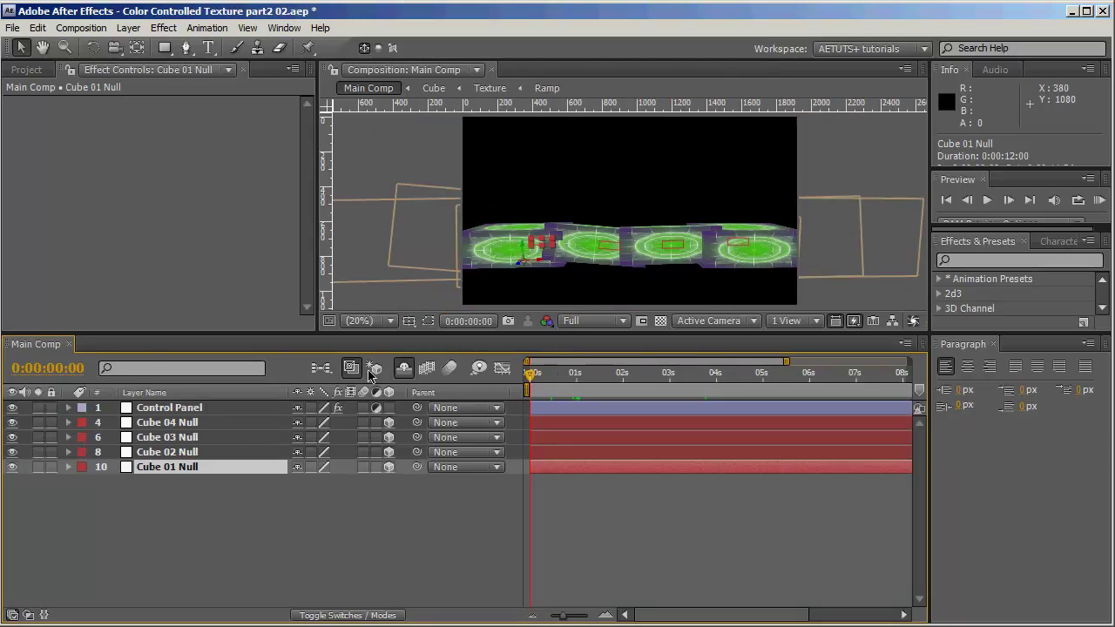
# Reveal Cube 01 Null's Position and set a Position keyframe at 0:00:01:00.
pyautogui.click(574, 374)
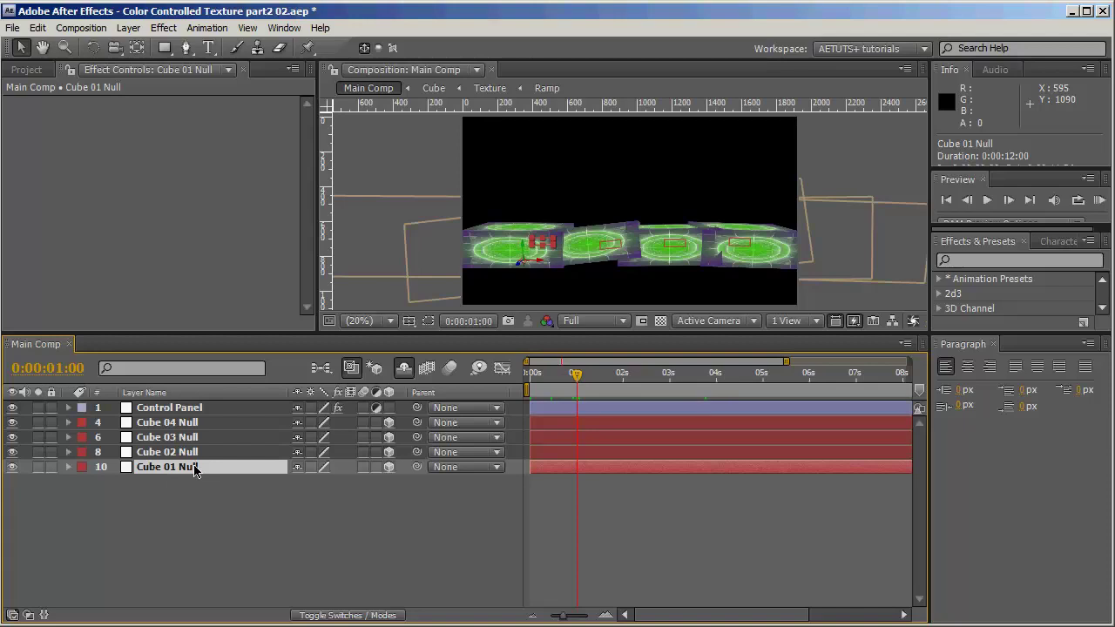
pyautogui.press('p')
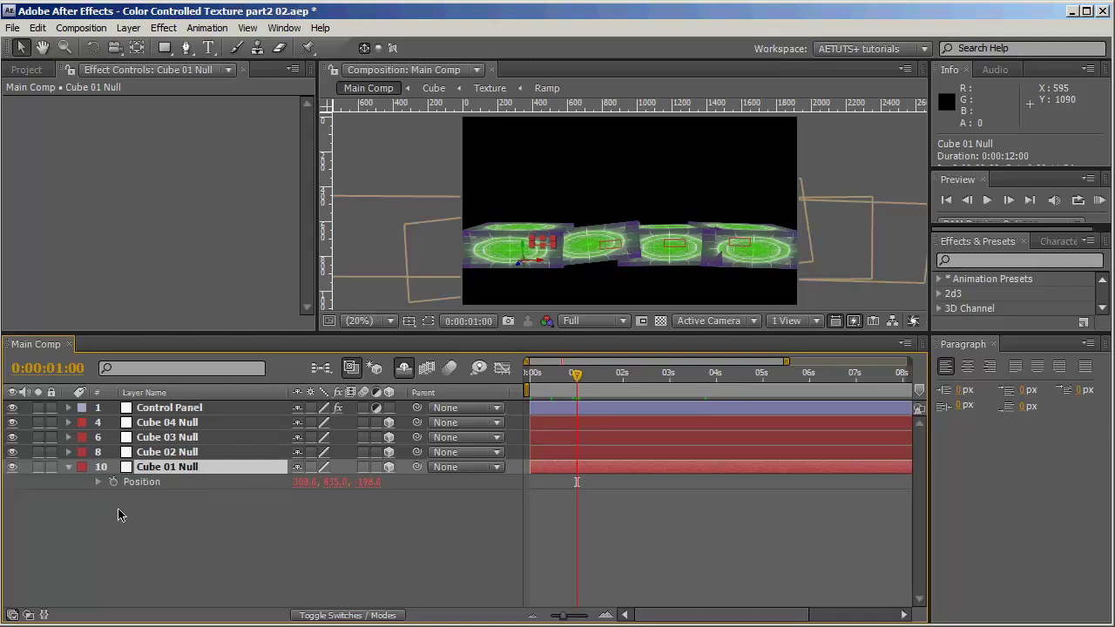
pyautogui.click(113, 482)
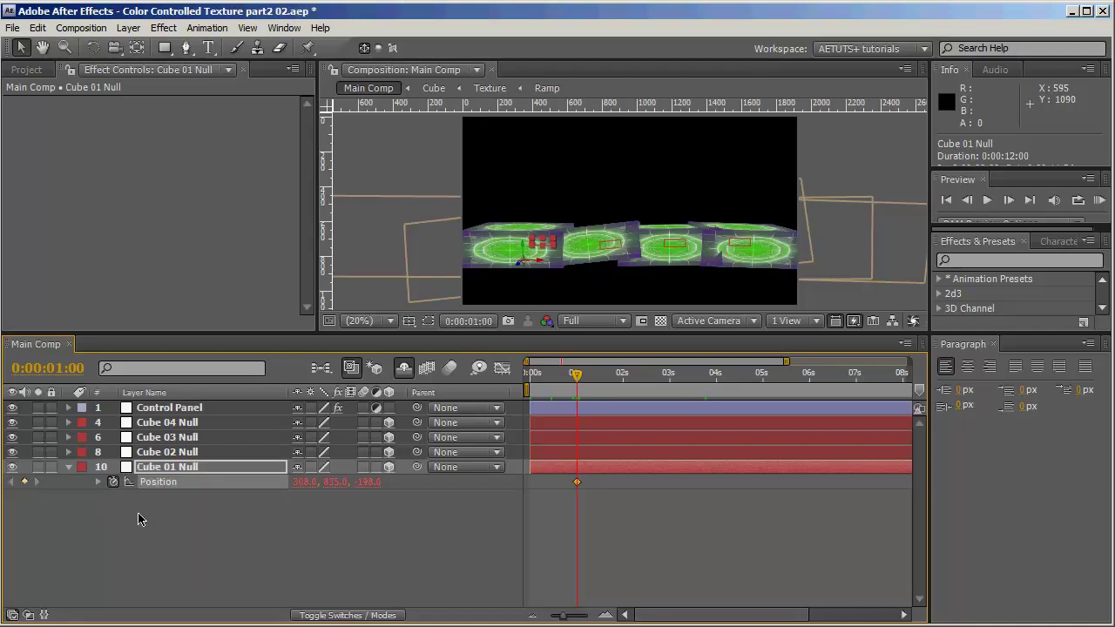
# At 0:00:00:00, move Cube 01 Null above the frame to a Position of about 295.7, -91.3, -272.1.
pyautogui.moveTo(560, 380); pyautogui.dragTo(511, 389)
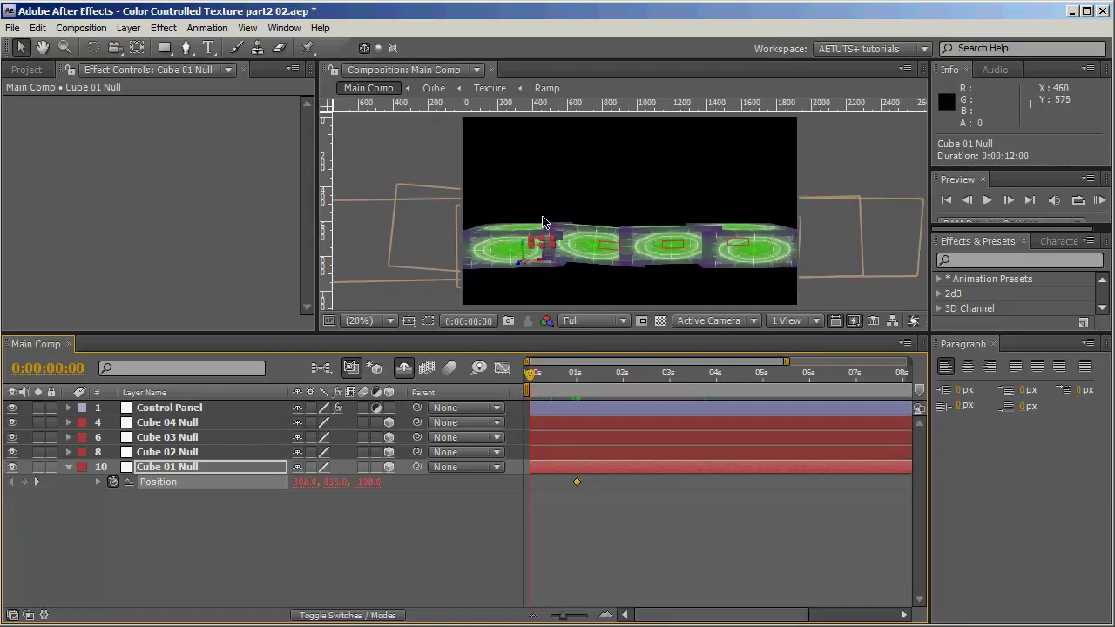
pyautogui.scroll(-2, 558, 237)
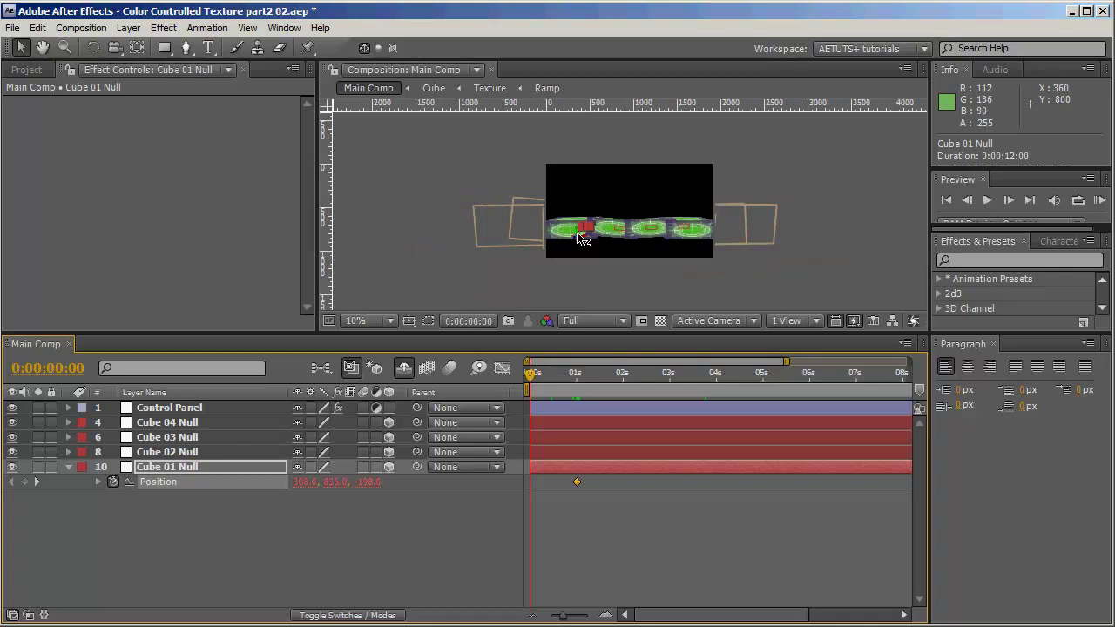
pyautogui.moveTo(578, 232); pyautogui.dragTo(584, 202)
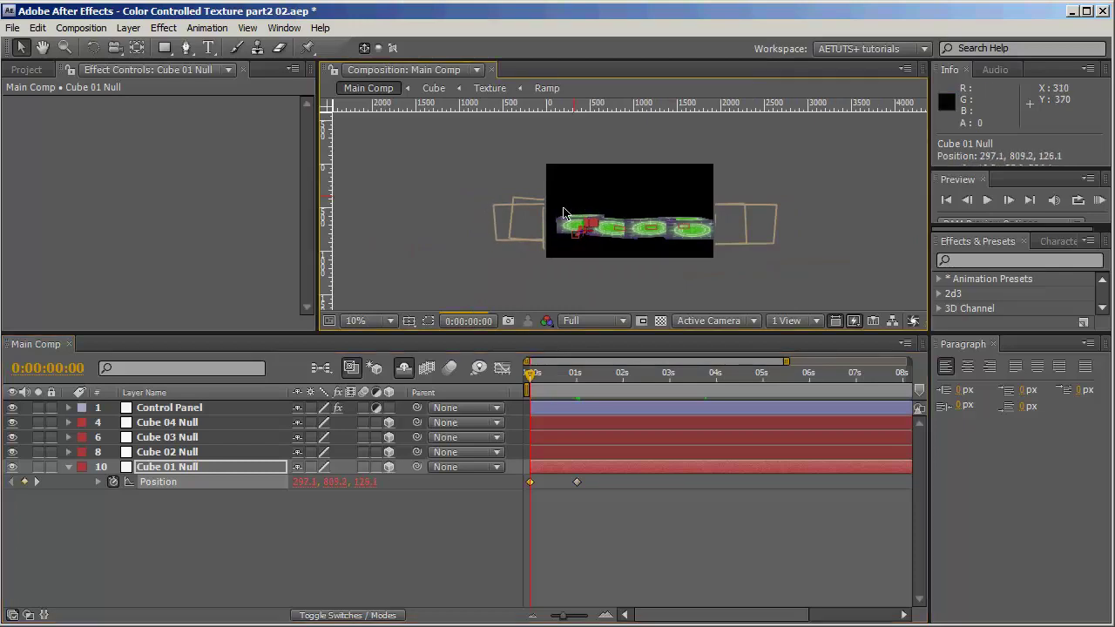
pyautogui.hotkey('ctrl', 'z')
pyautogui.scroll(2, 590, 243)
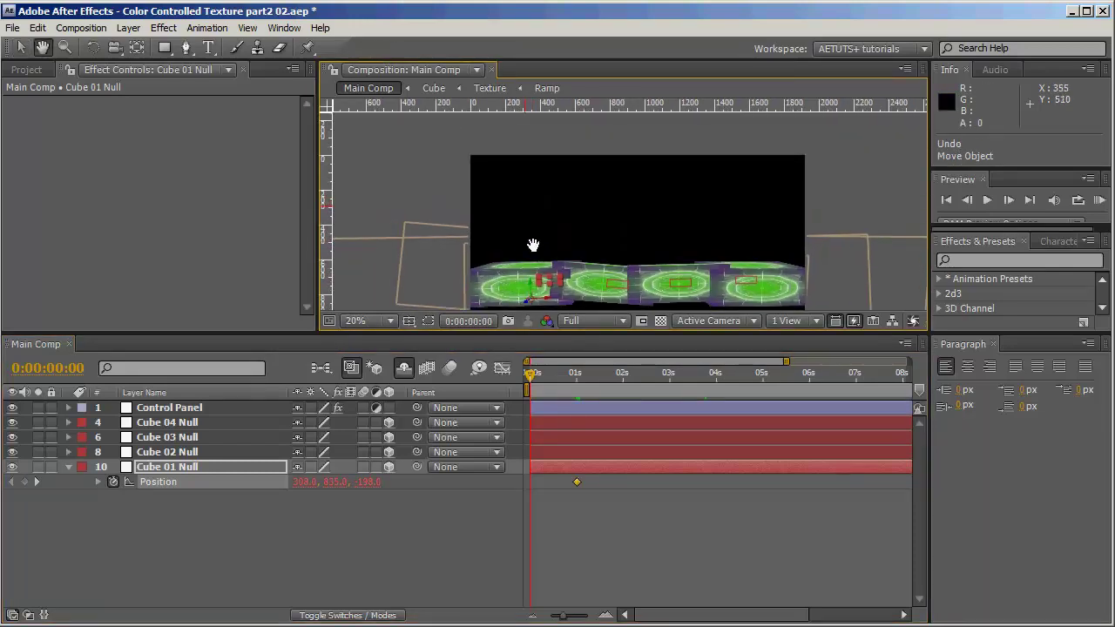
pyautogui.moveTo(534, 289); pyautogui.dragTo(533, 128)
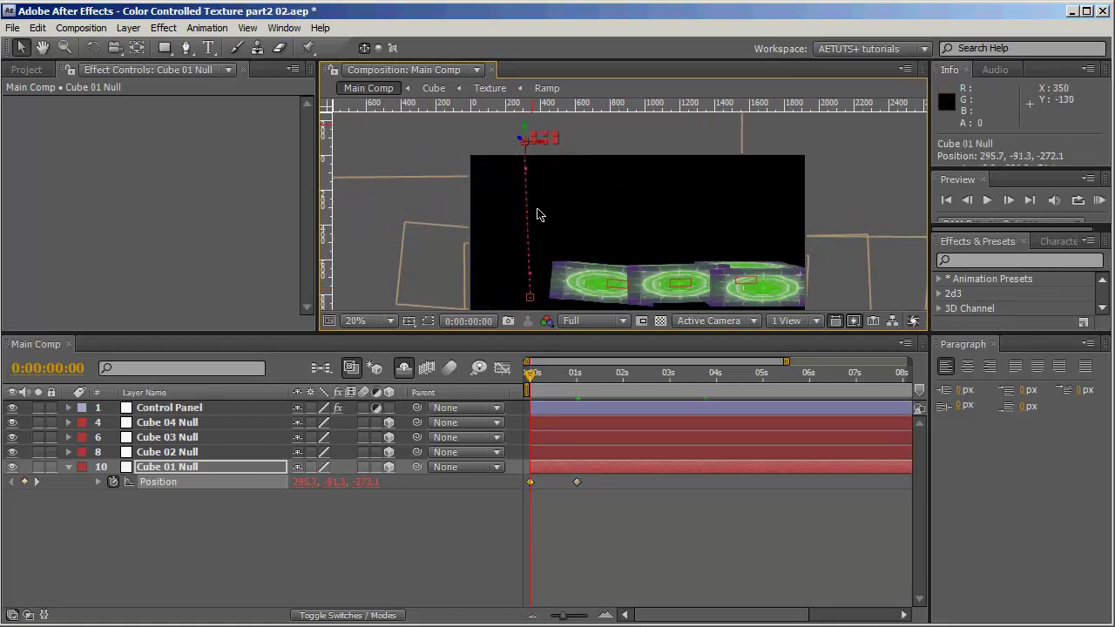
# Scrub to 0:00:02:08 to check Cube 01's entrance, and return to its keyframe at 0:00:01:00.
pyautogui.click(485, 600)
pyautogui.moveTo(535, 381); pyautogui.dragTo(638, 387)
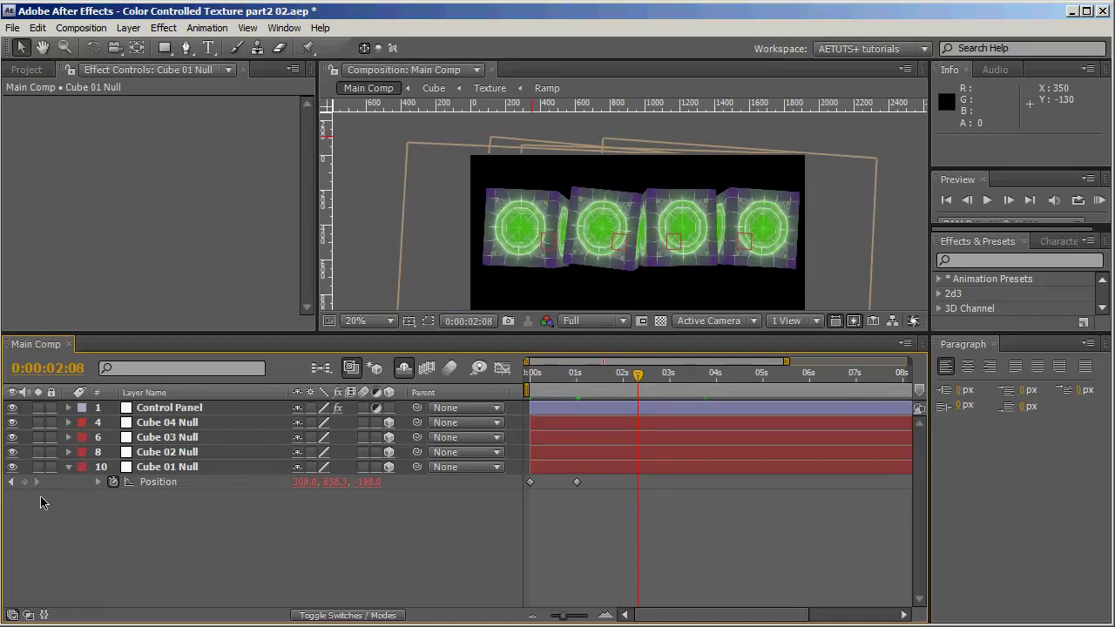
pyautogui.click(12, 483)
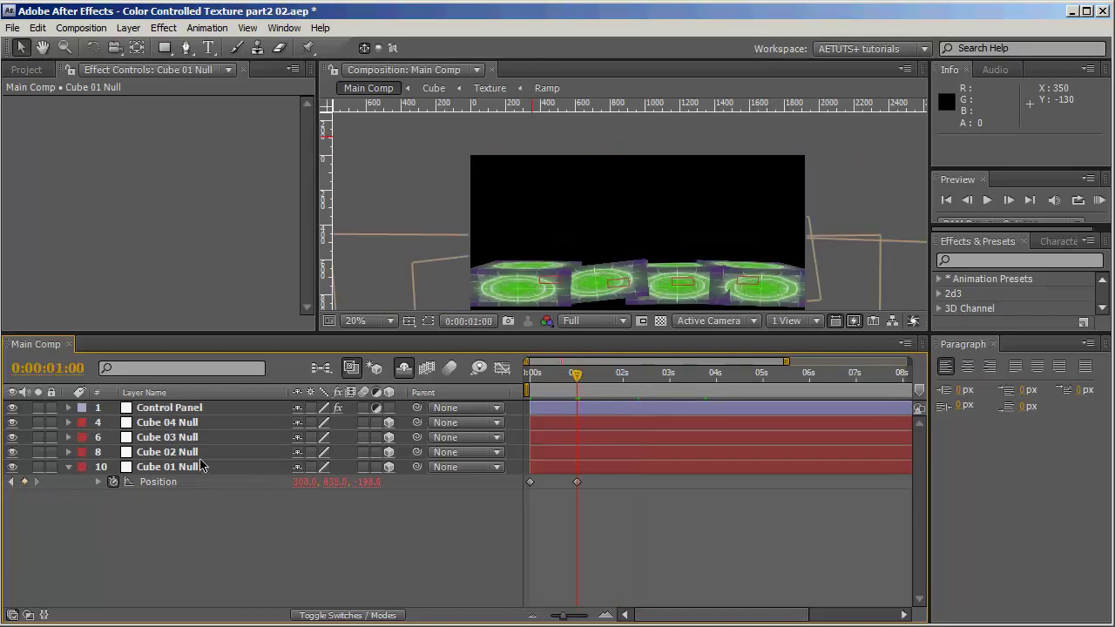
# Reveal Cube 02 Null's Position and set a Position keyframe at 0:00:02:00.
pyautogui.click(173, 452)
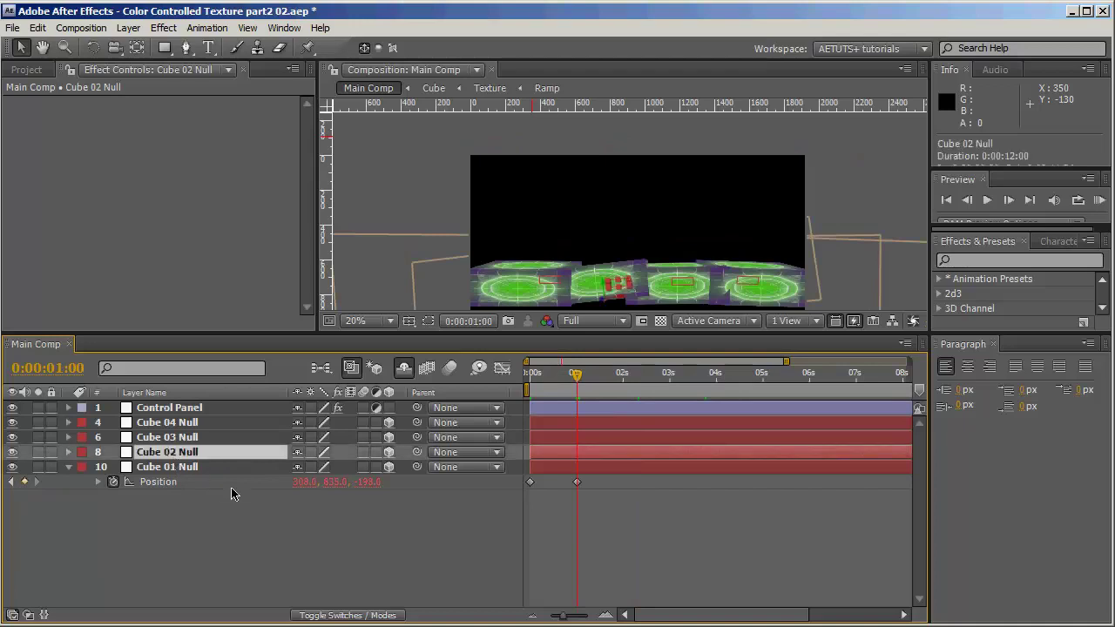
pyautogui.press('p')
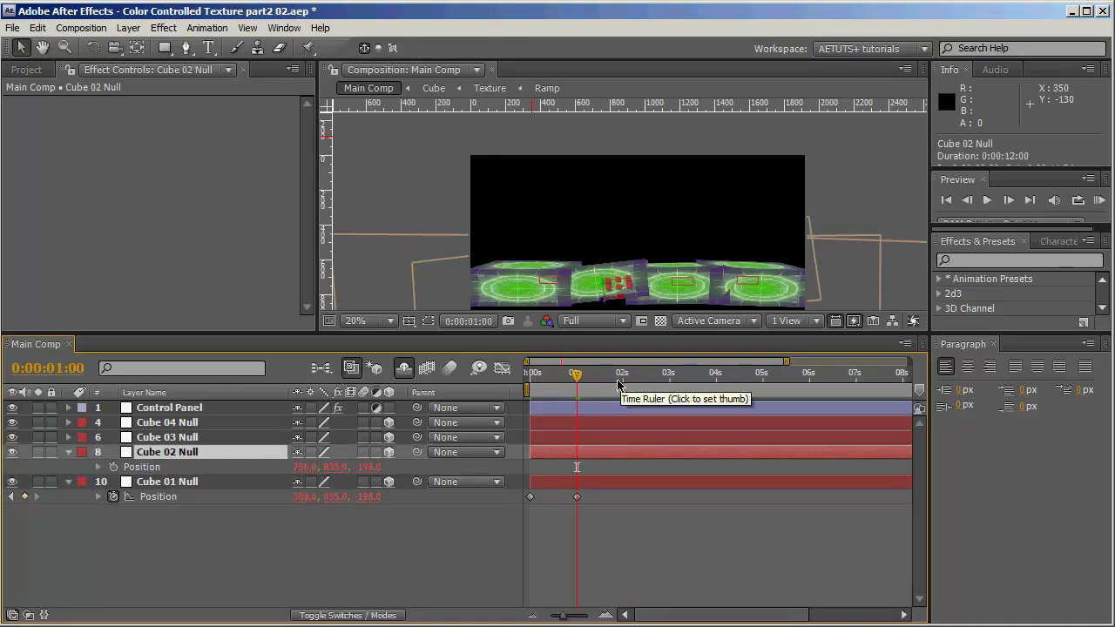
pyautogui.click(50, 369)
pyautogui.click(409, 230)
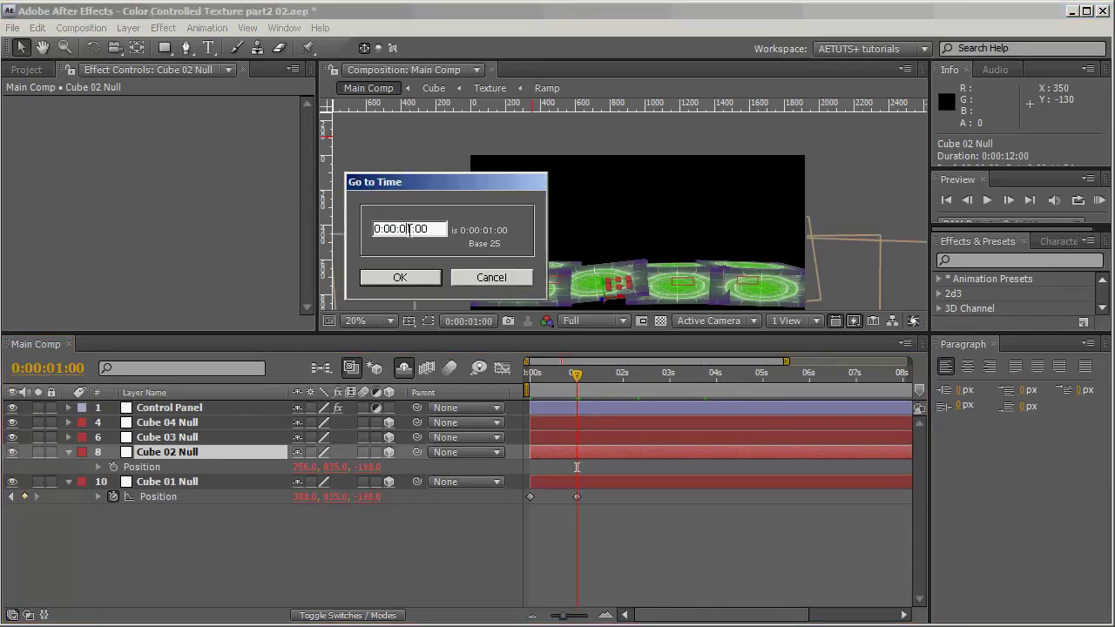
pyautogui.write('2')
pyautogui.press('Return')
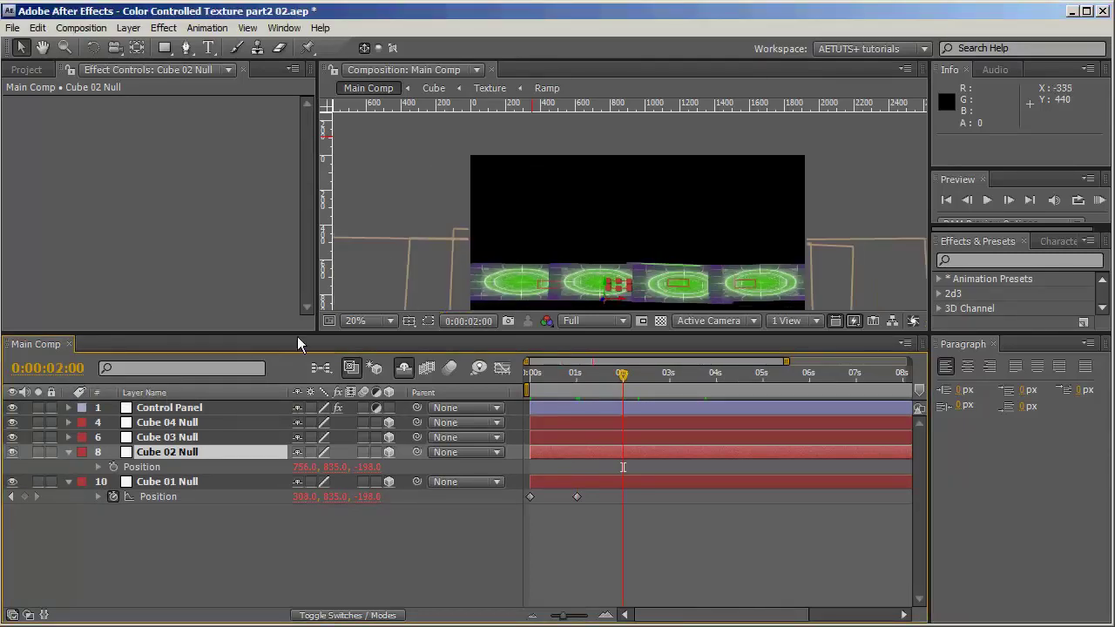
pyautogui.click(113, 467)
# At 0:00:01:00, move Cube 02 Null above the frame to a Position of about 643.5, -192.9, -127.3, and return to its 0:00:02:00 keyframe.
pyautogui.click(11, 497)
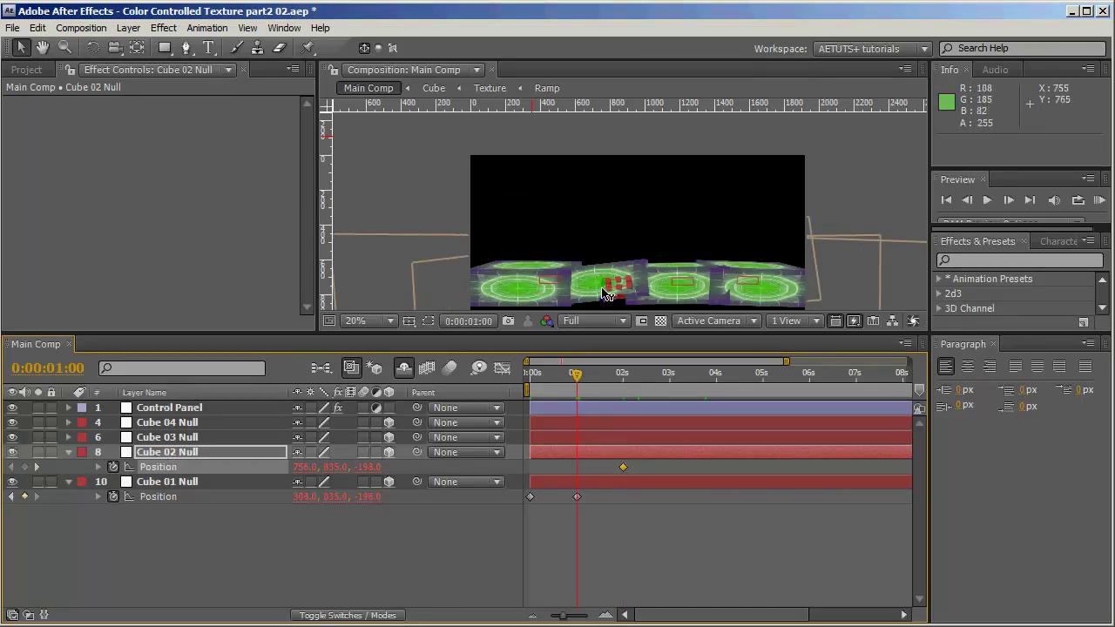
pyautogui.moveTo(607, 288); pyautogui.dragTo(599, 130)
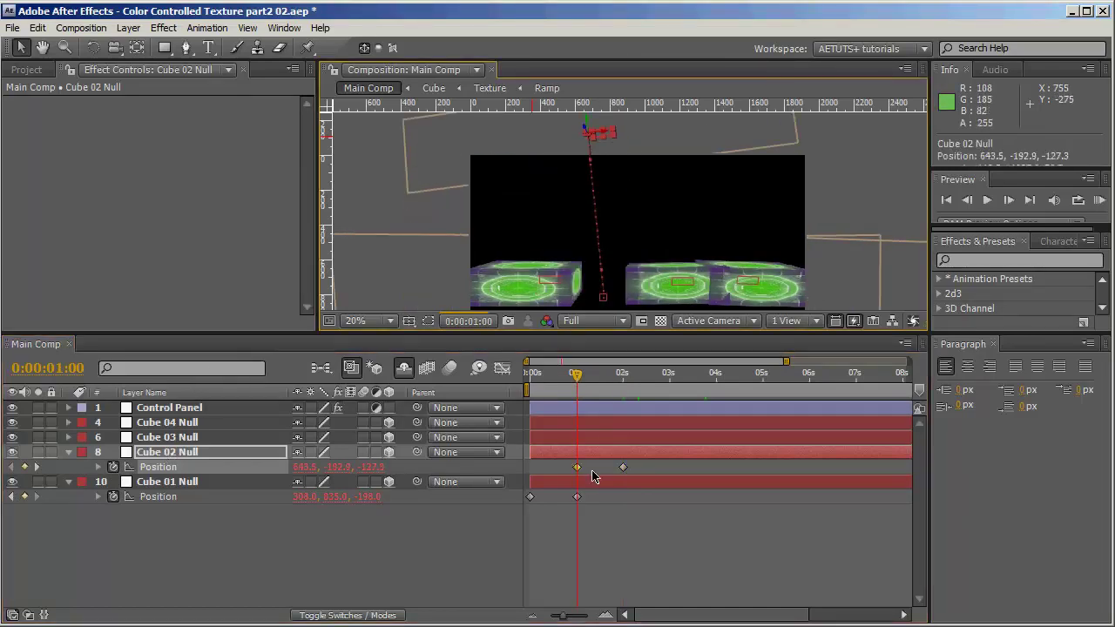
pyautogui.click(35, 467)
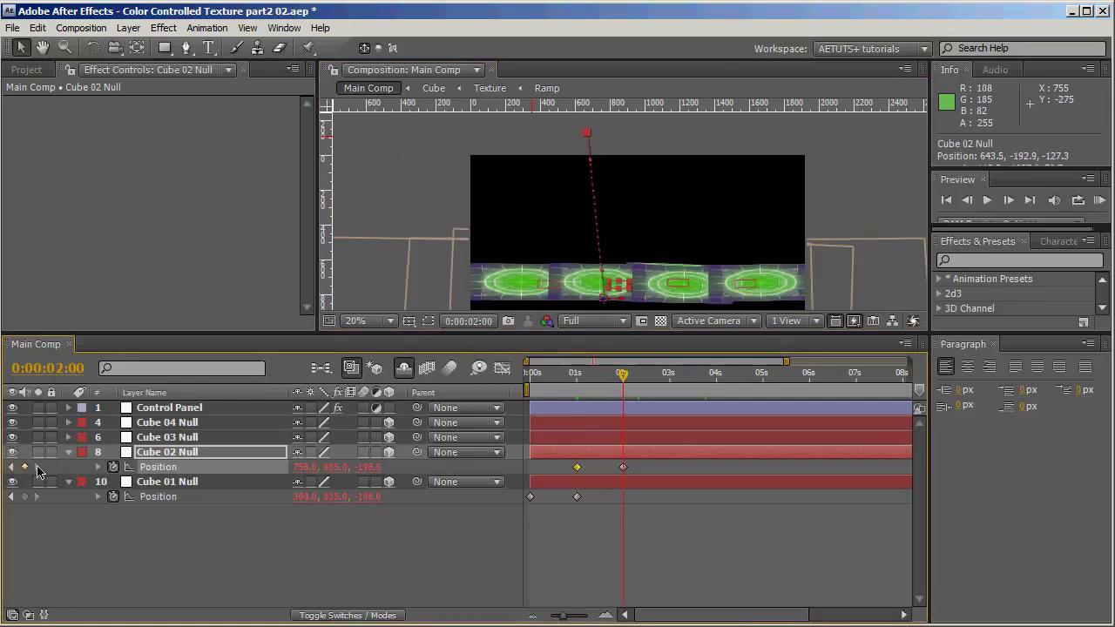
# Reveal Cube 03 Null's Position and set Position keyframes at 0:00:02:00 and 0:00:03:00.
pyautogui.click(165, 437)
pyautogui.press('p')
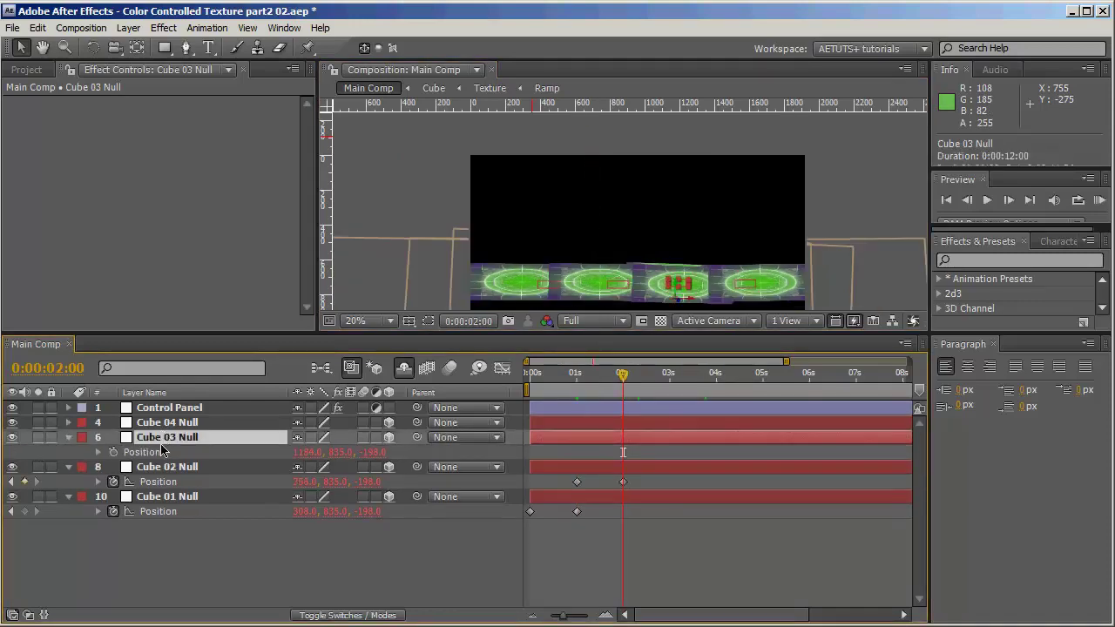
pyautogui.click(113, 452)
pyautogui.click(63, 373)
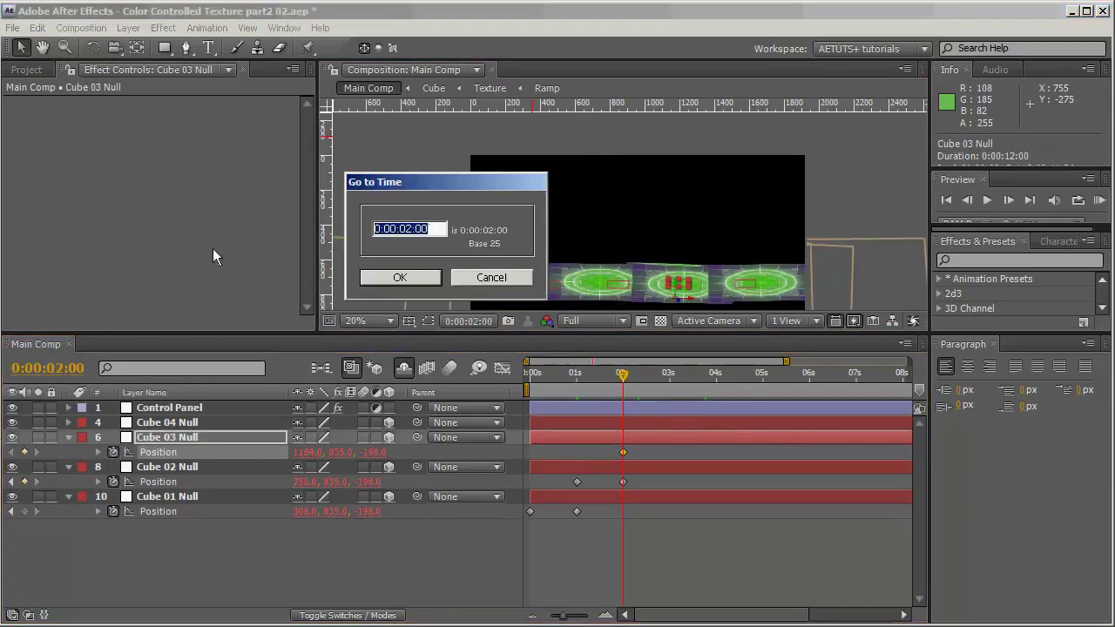
pyautogui.click(412, 228)
pyautogui.write('3')
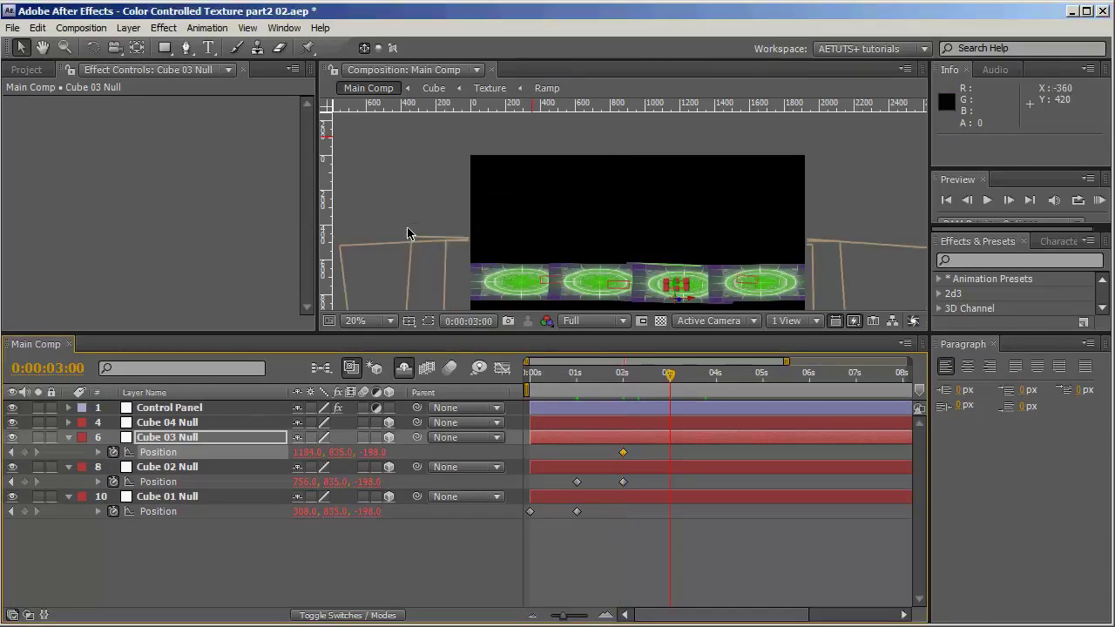
pyautogui.press('Return')
pyautogui.click(25, 452)
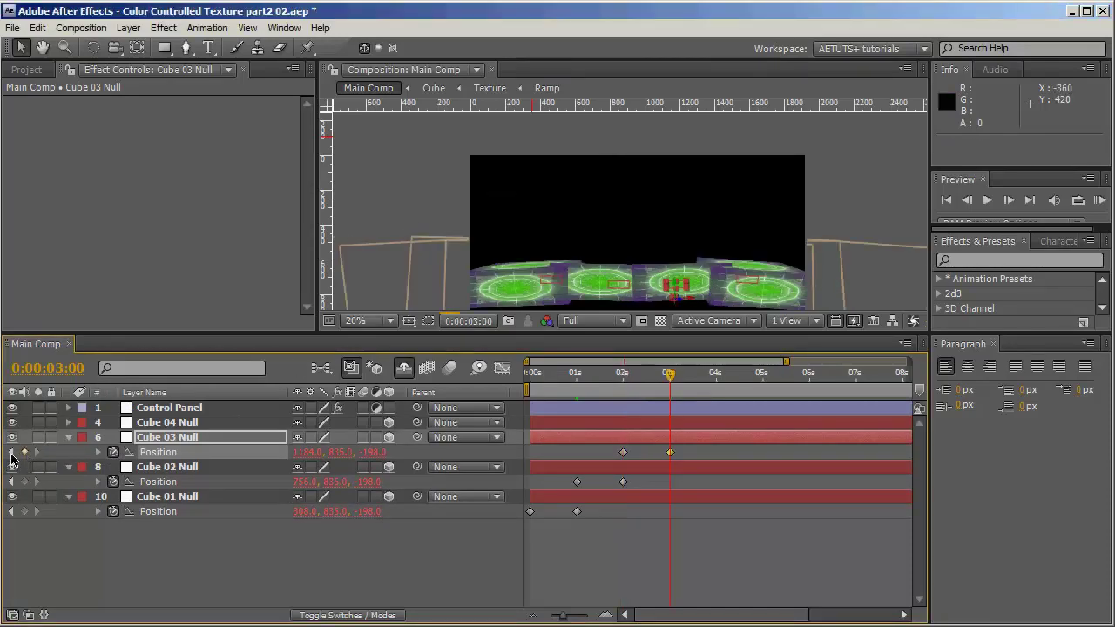
# At 0:00:02:00, move Cube 03 Null above the frame to a Position of about 1224.0, -194.7, -186.5, and return to its 0:00:03:00 keyframe.
pyautogui.click(11, 452)
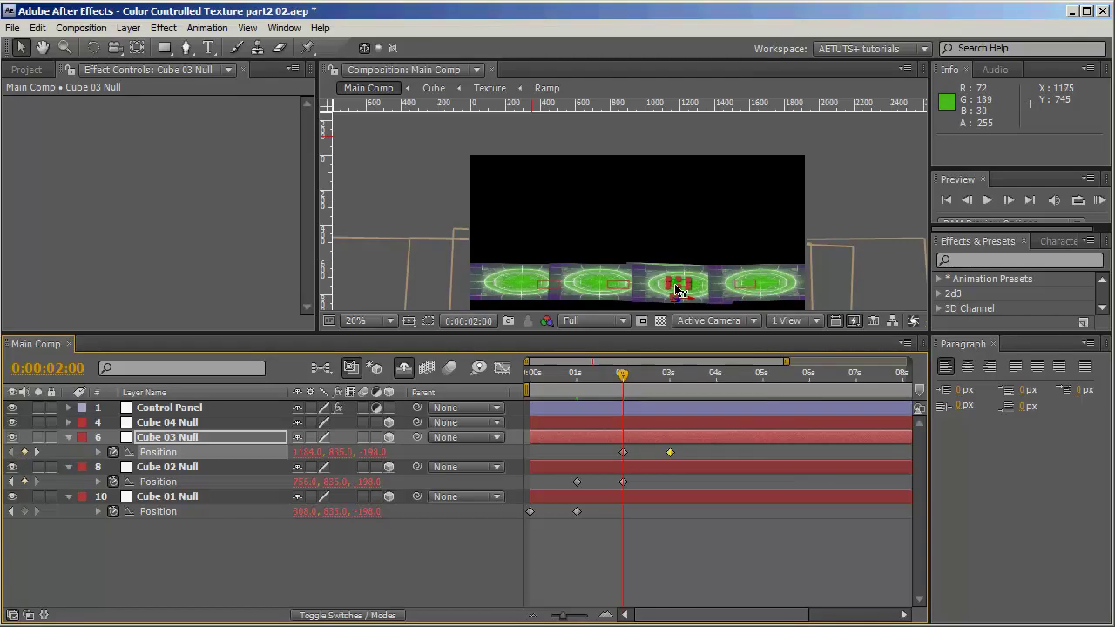
pyautogui.moveTo(679, 287); pyautogui.dragTo(683, 106)
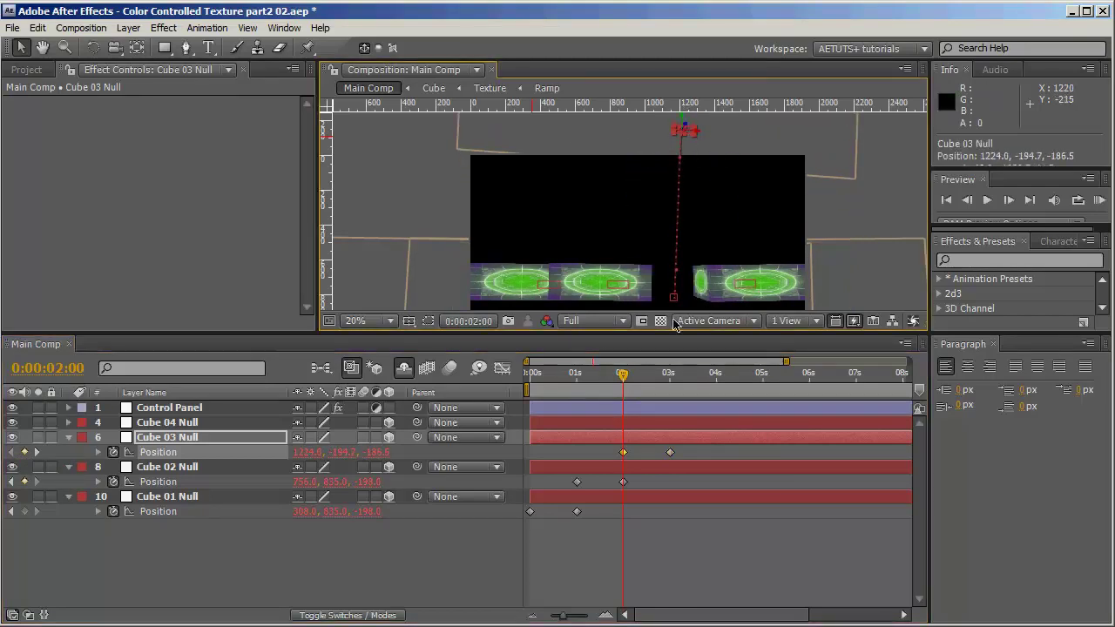
pyautogui.click(37, 452)
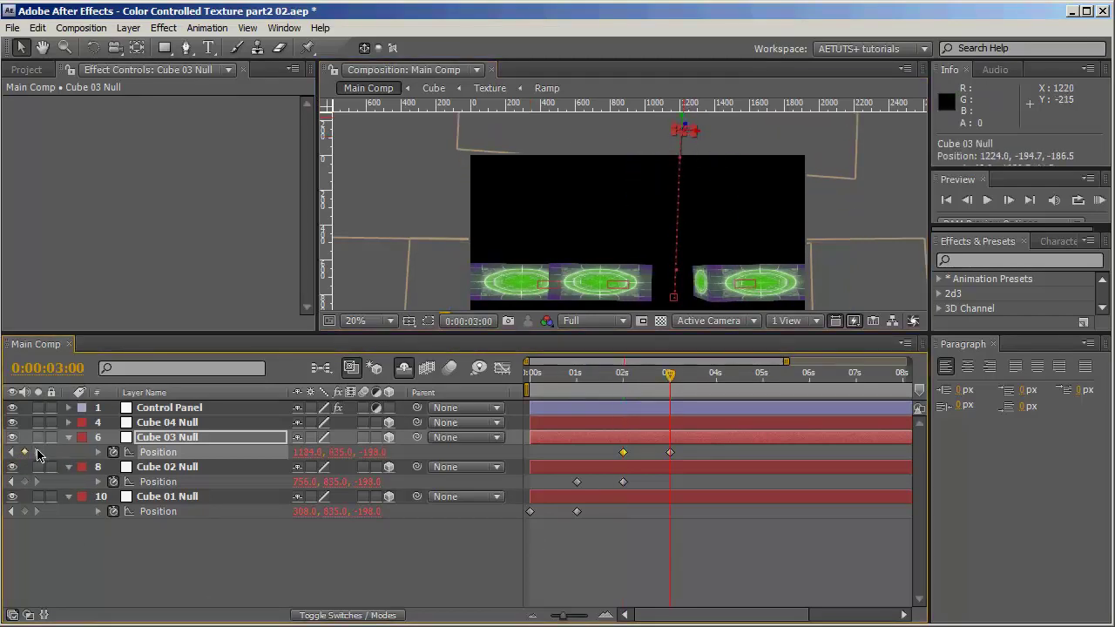
# Reveal Cube 04 Null's Position and set a Position keyframe at 0:00:04:00.
pyautogui.click(52, 368)
pyautogui.click(409, 229)
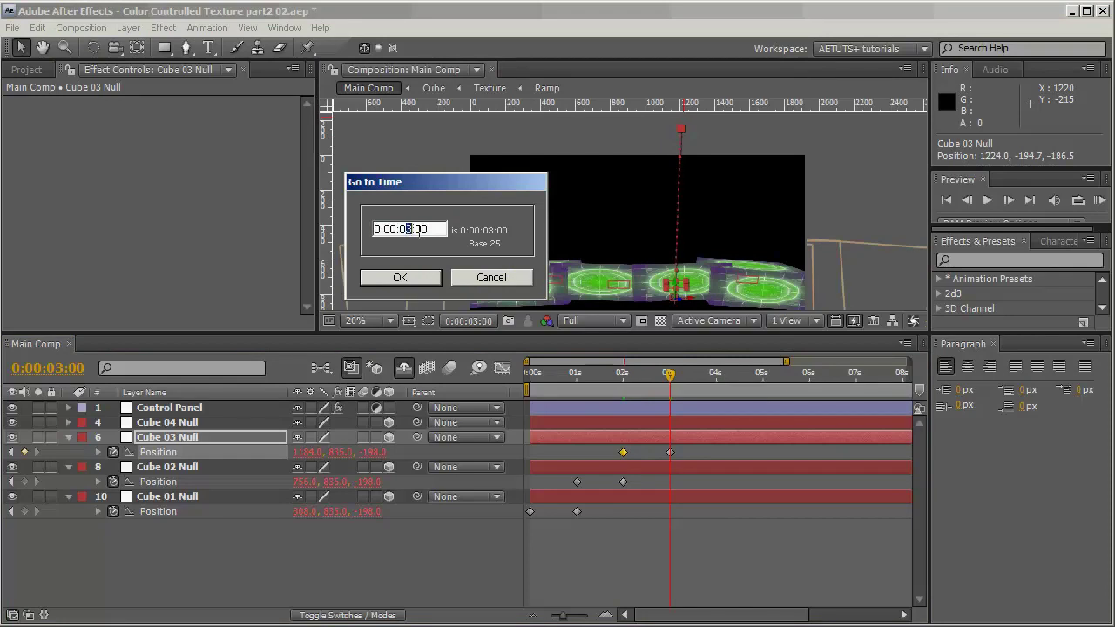
pyautogui.write('4')
pyautogui.press('Return')
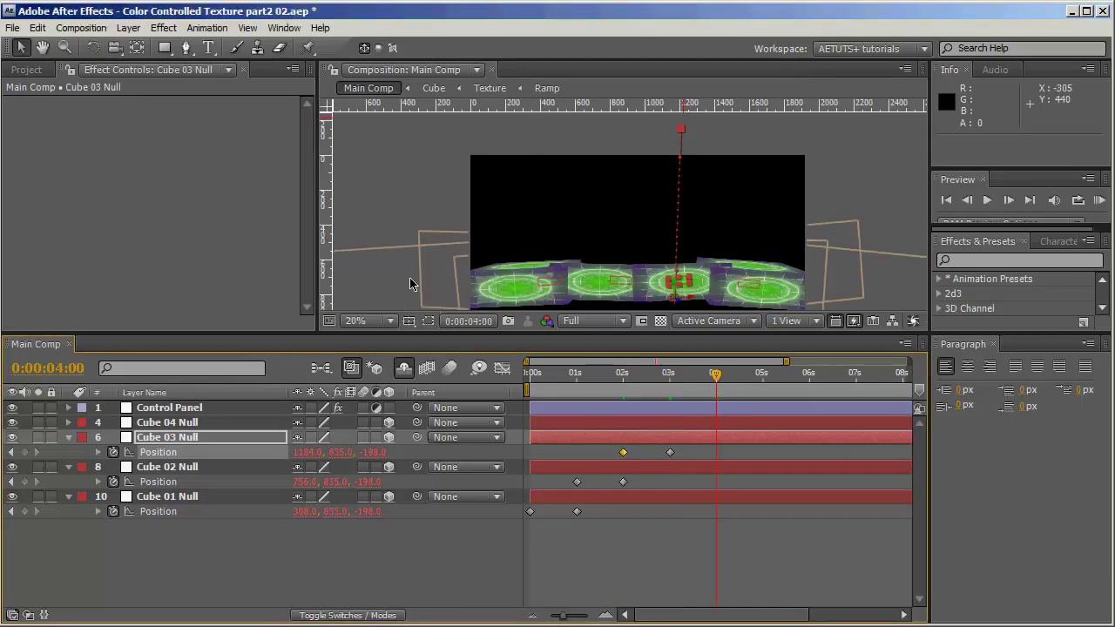
pyautogui.click(155, 423)
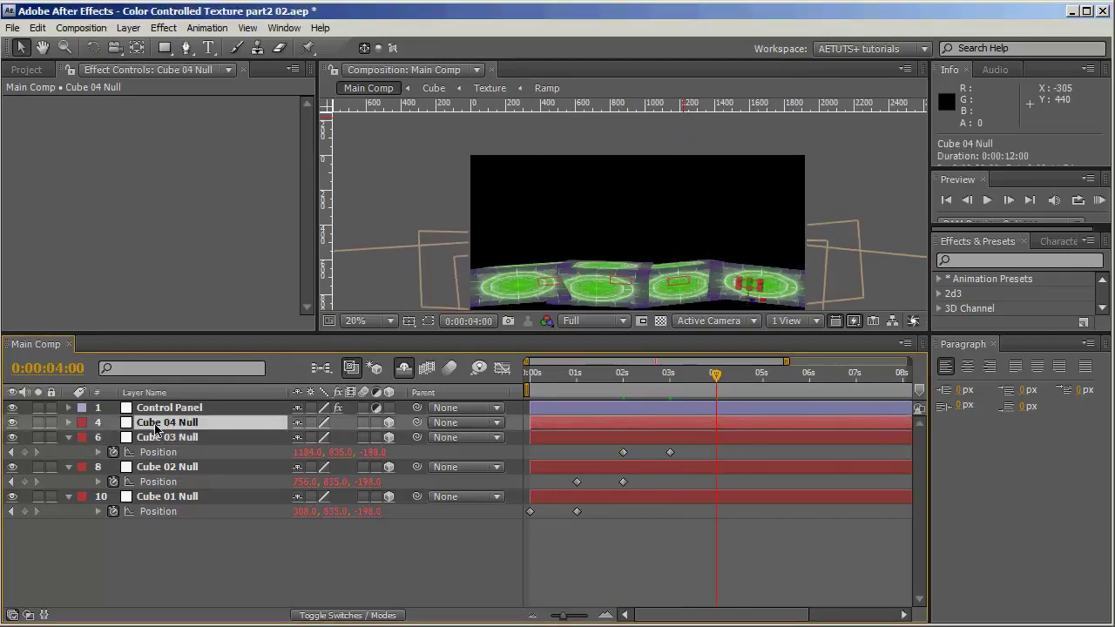
pyautogui.press('p')
pyautogui.click(114, 437)
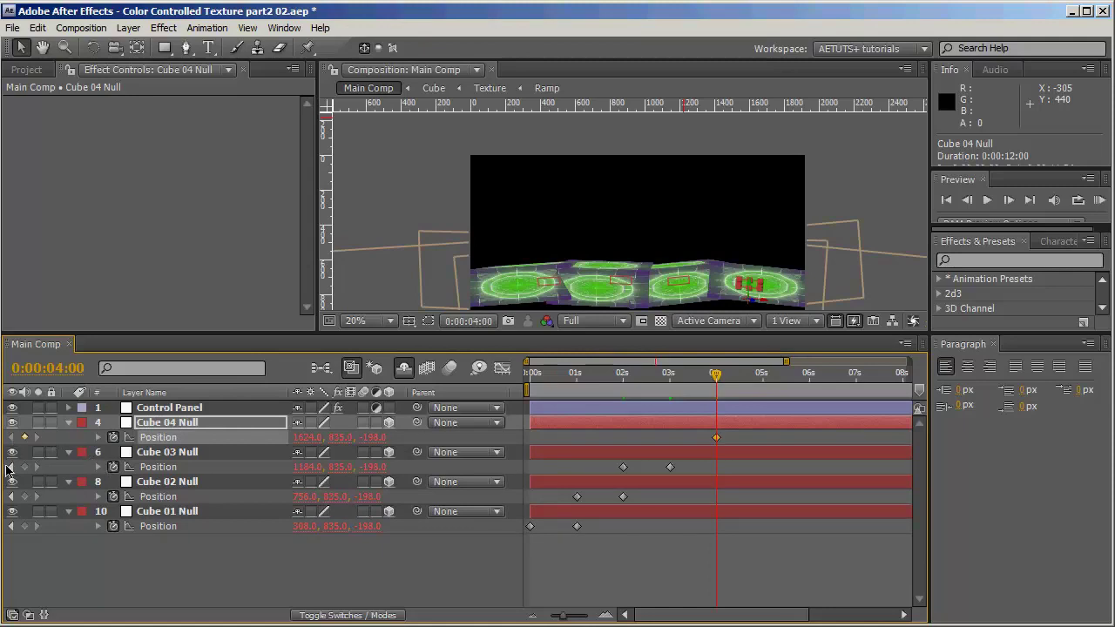
# At 0:00:03:00, move Cube 04 Null above the frame to about 1692.4, -76.7, -313.8, and scrub to 0:00:04:22 to check the drops.
pyautogui.click(11, 467)
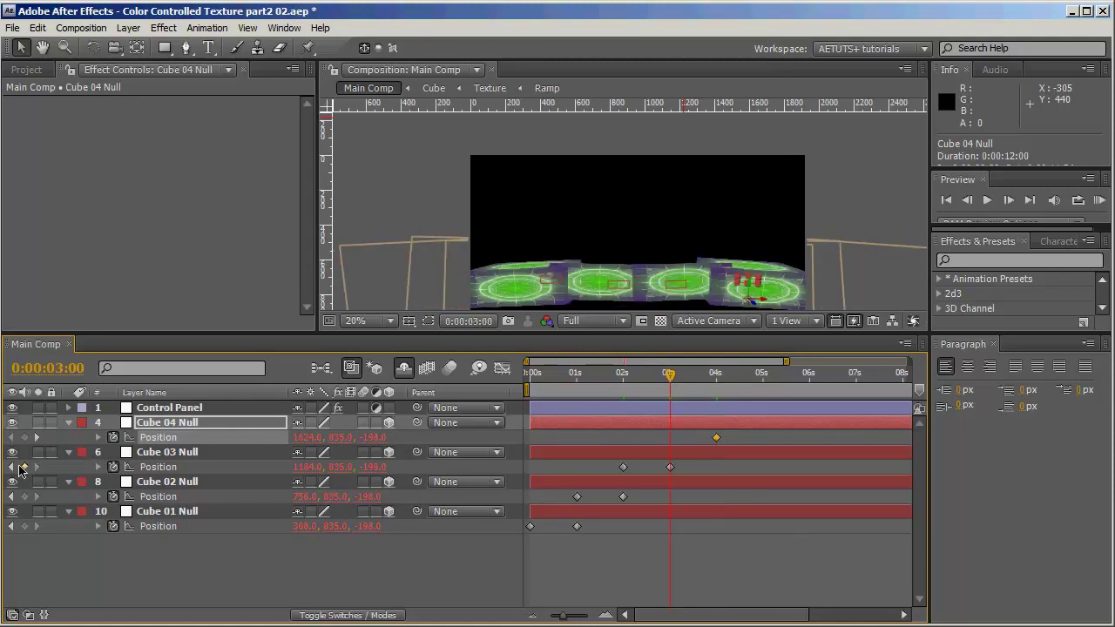
pyautogui.moveTo(754, 267); pyautogui.dragTo(778, 131)
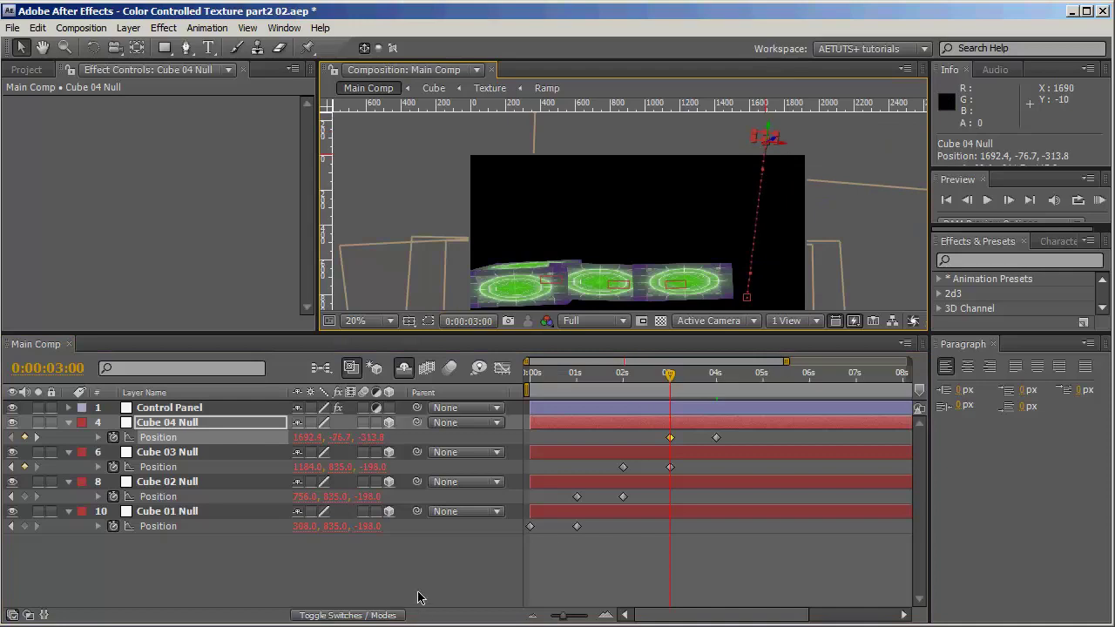
pyautogui.moveTo(552, 381); pyautogui.dragTo(759, 384)
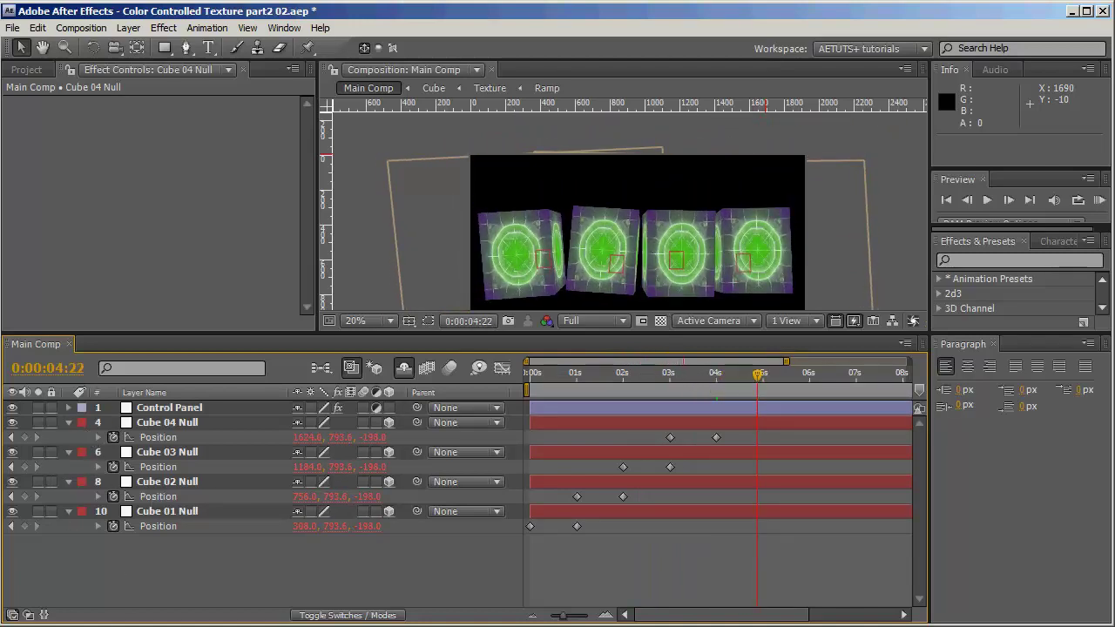
# Collapse all layers, then reveal Cube 01 Null's Position and go to its landing keyframe at 0:00:01:00.
pyautogui.hotkey('ctrl', 'a')
pyautogui.press('u')
pyautogui.press('u')
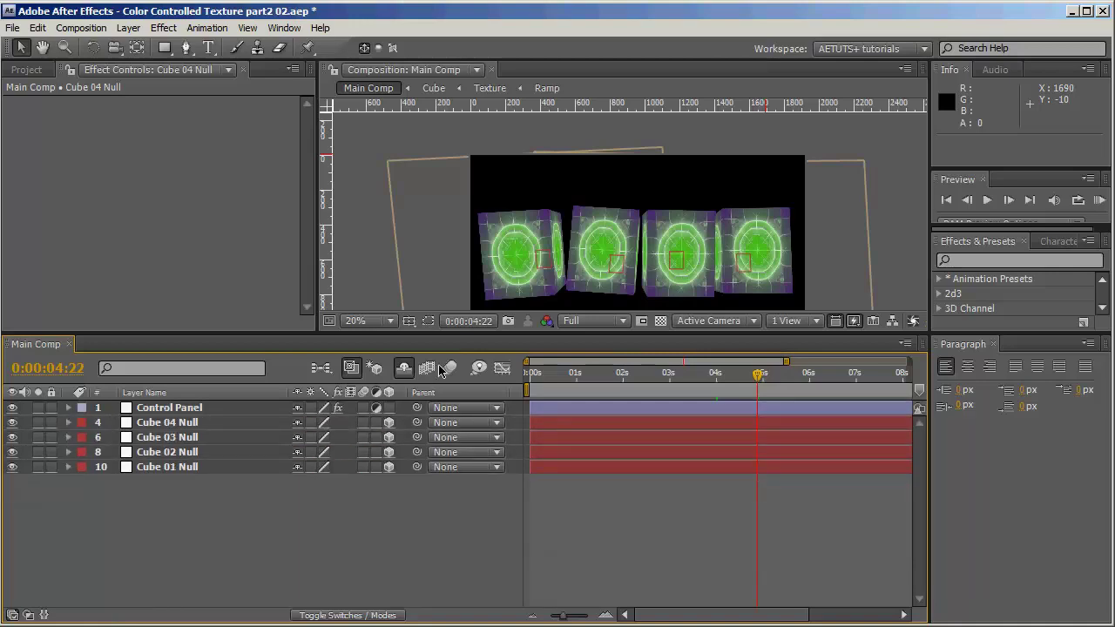
pyautogui.click(149, 469)
pyautogui.press('p')
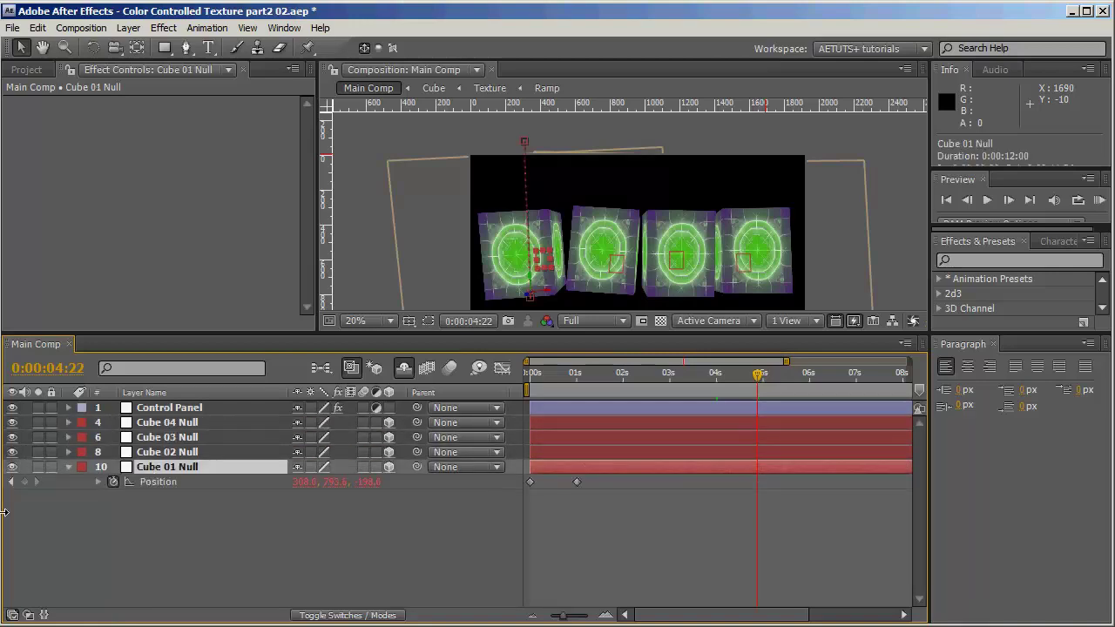
pyautogui.click(14, 482)
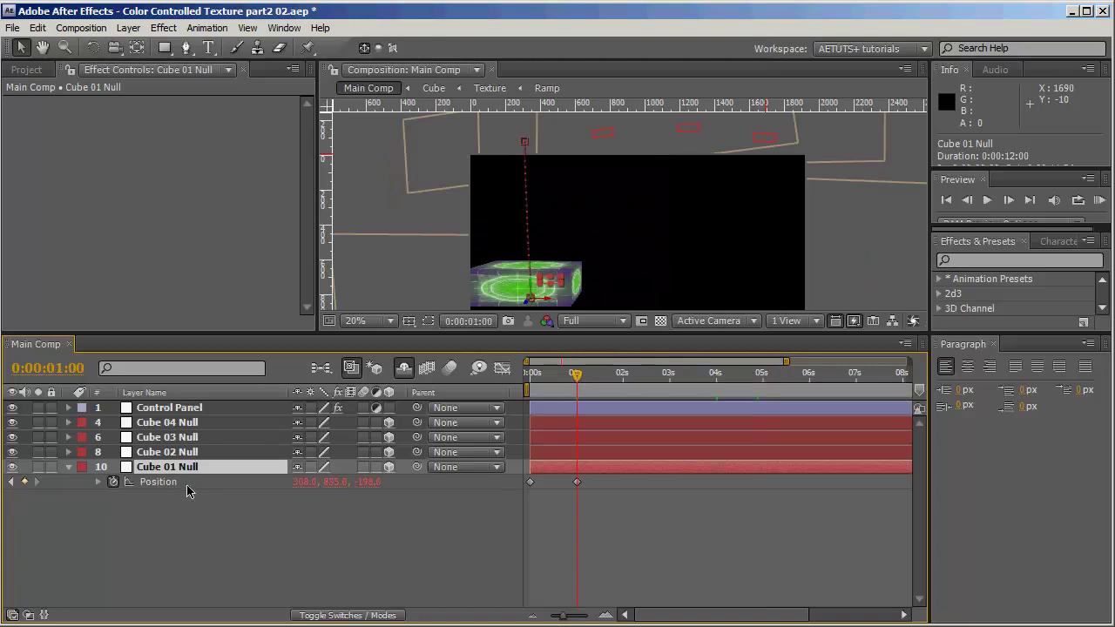
# Set keyframes at 0:00:01:00 on the Control Panel's C 01 Hight, Squash, stretch and Wiggle sliders.
pyautogui.click(174, 407)
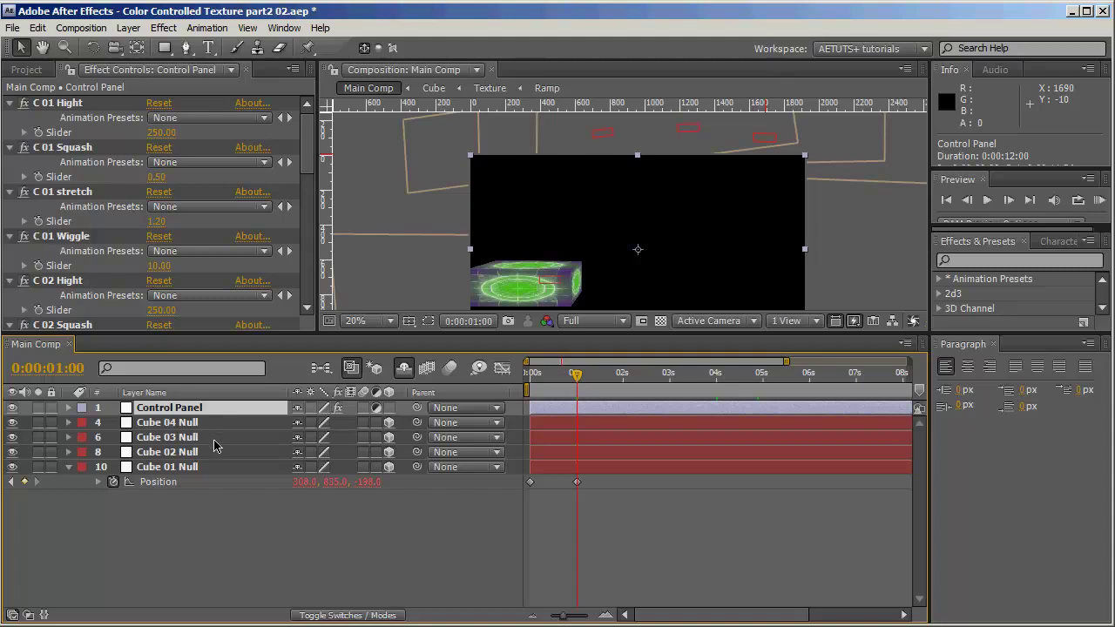
pyautogui.press('e')
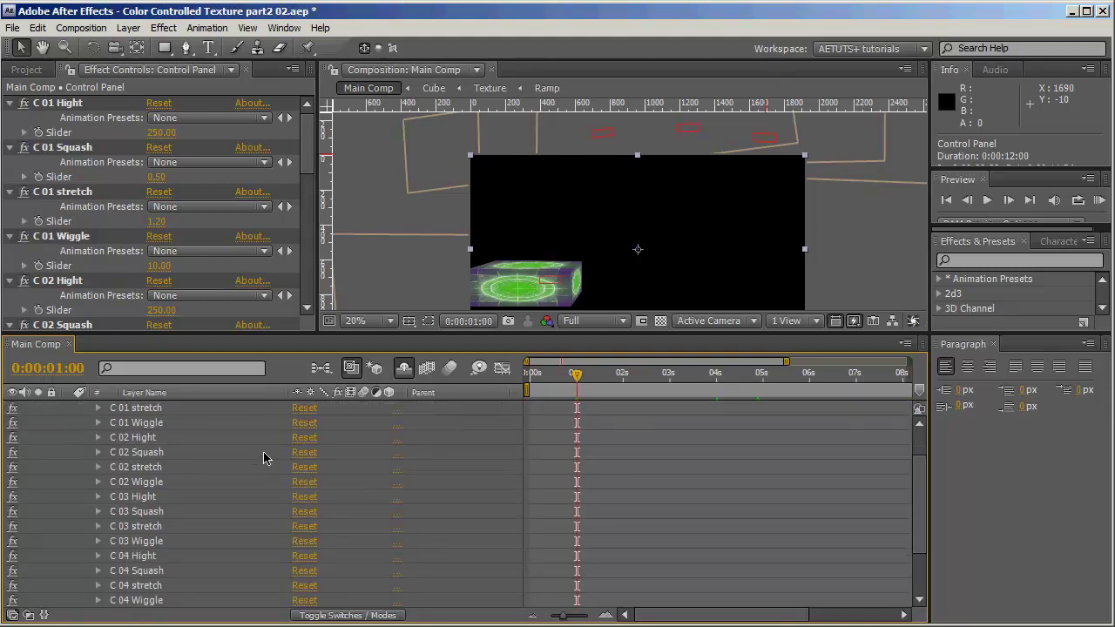
pyautogui.click(150, 424)
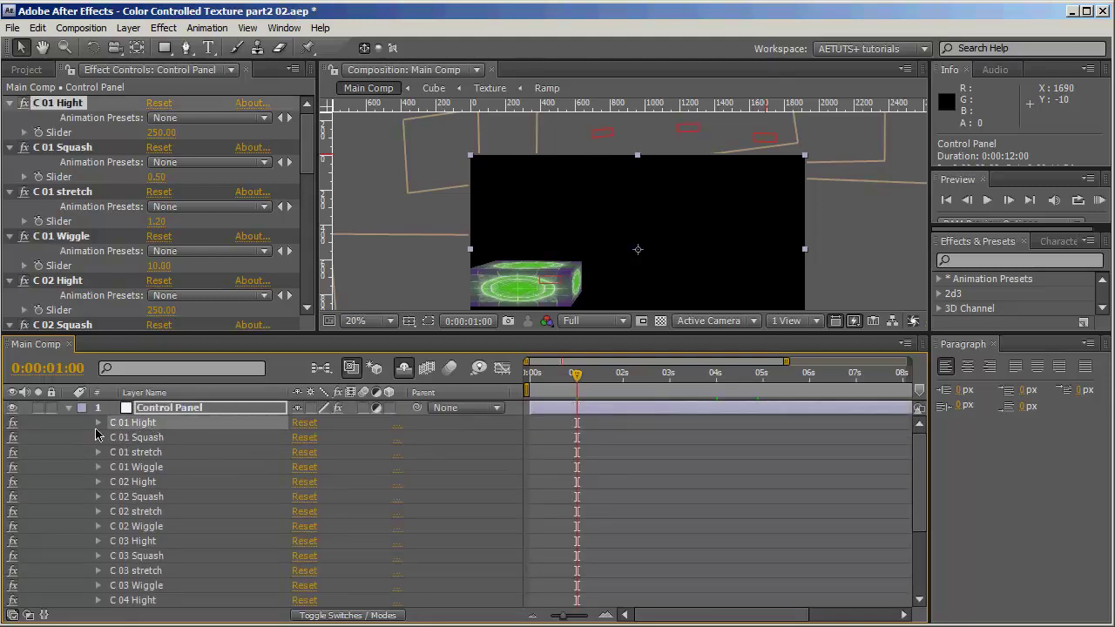
pyautogui.keyDown('shift'); pyautogui.click(163, 470); pyautogui.keyUp('shift')
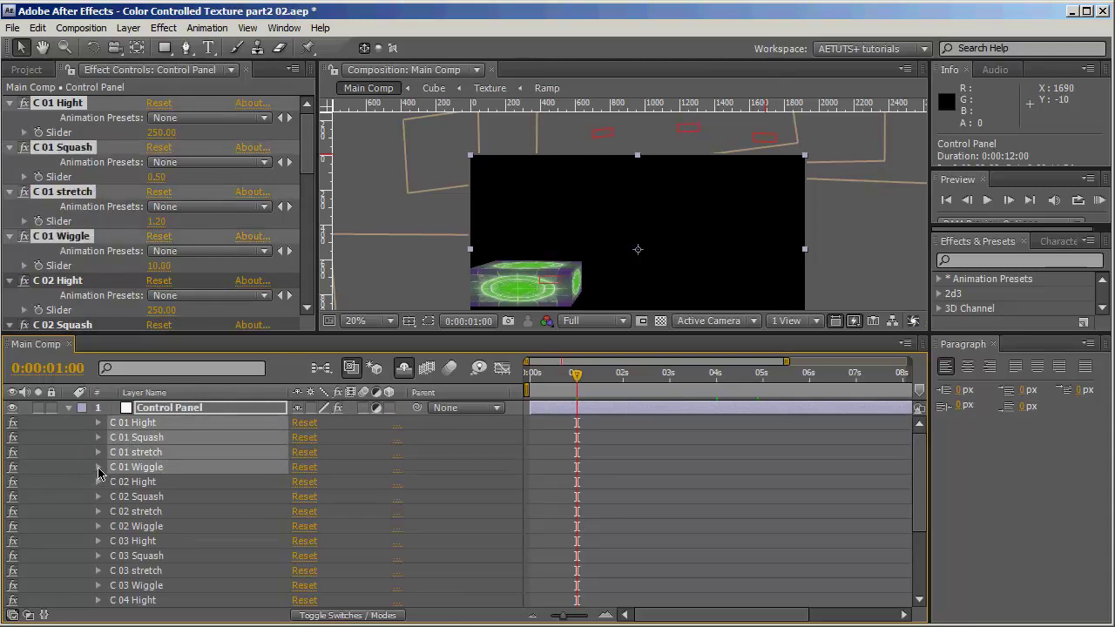
pyautogui.click(98, 471)
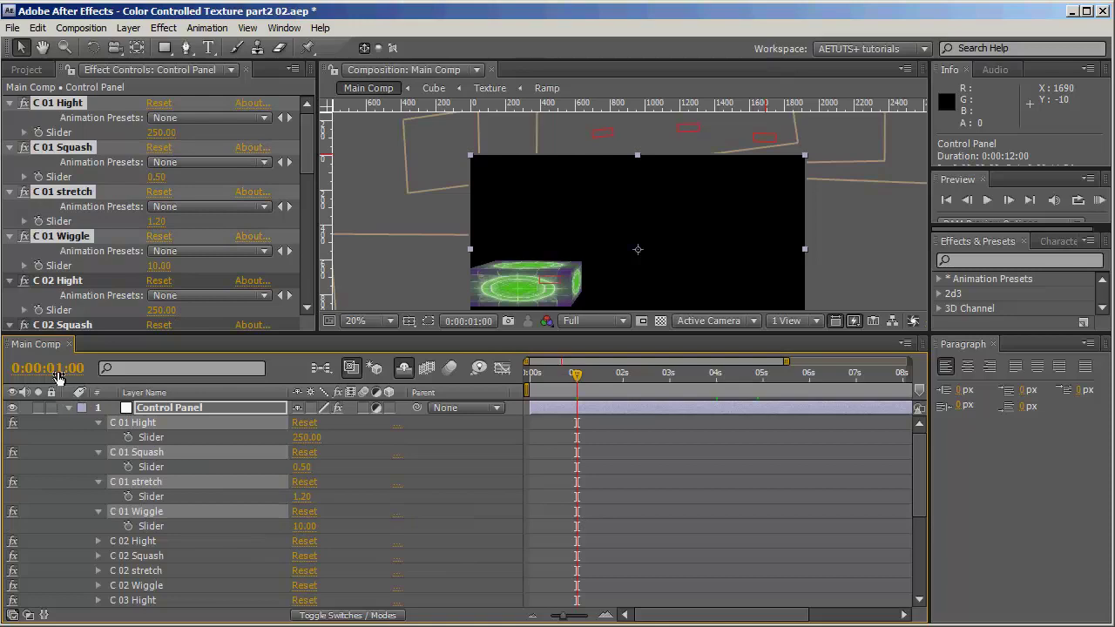
pyautogui.click(129, 438)
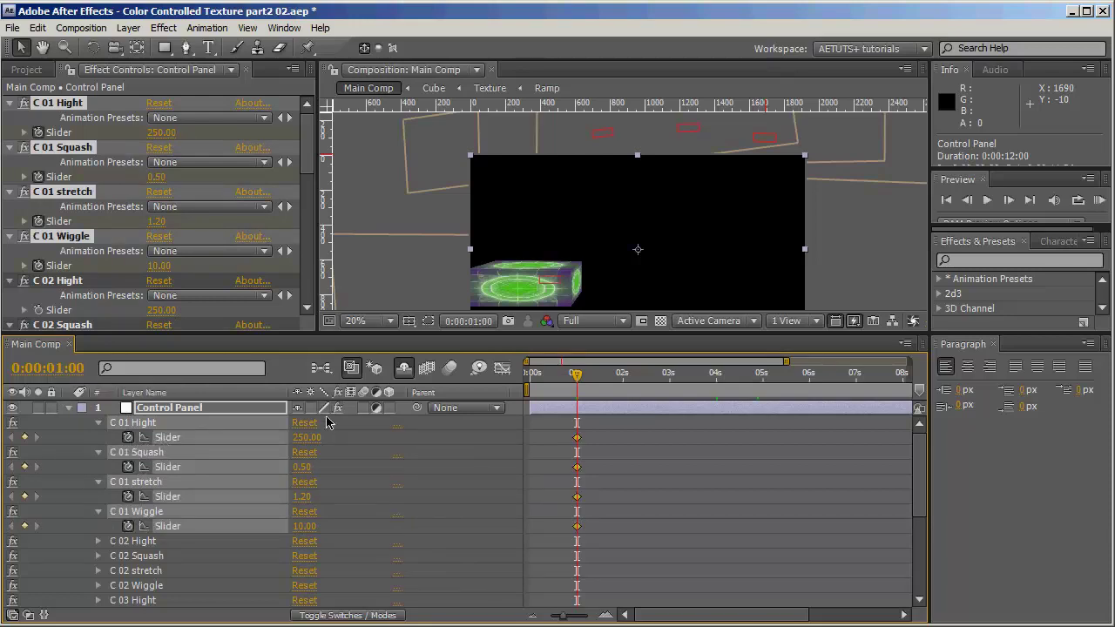
# Reveal the animated properties of all layers, and collapse Cube 04, Cube 03 and Cube 02 Null.
pyautogui.click(58, 454)
pyautogui.press('u')
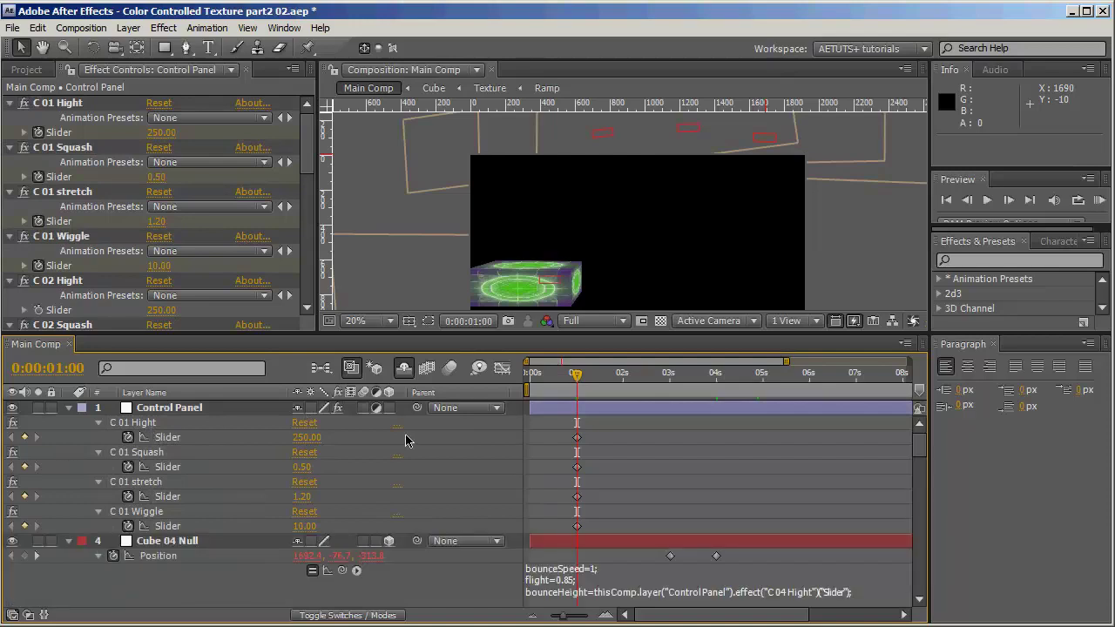
pyautogui.click(98, 557)
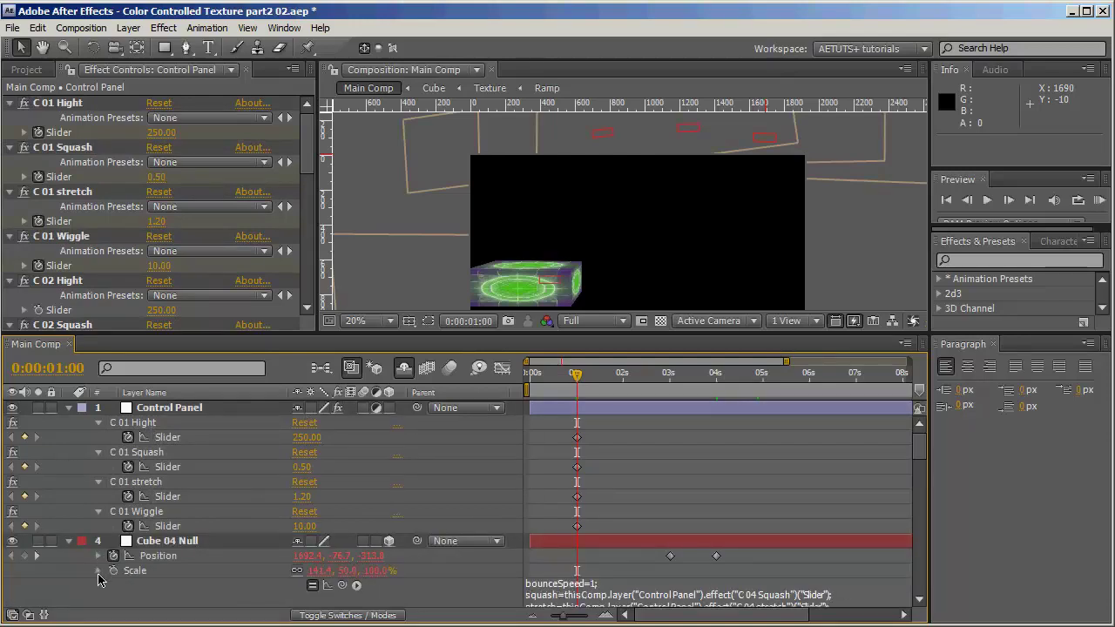
pyautogui.click(98, 571)
pyautogui.click(168, 541)
pyautogui.press('u')
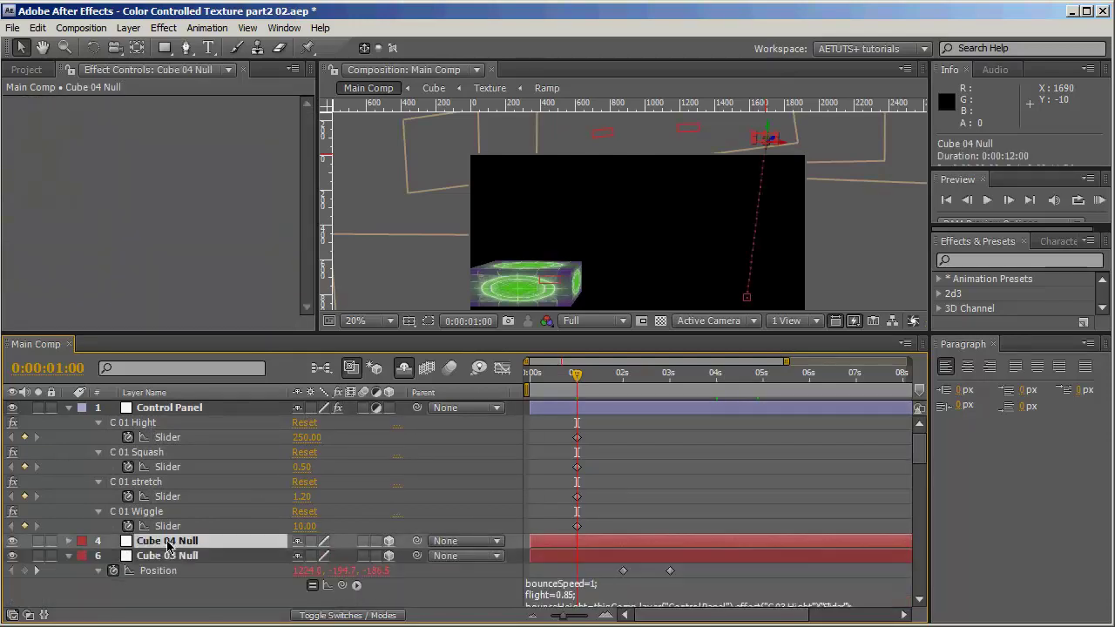
pyautogui.click(69, 556)
pyautogui.click(69, 570)
pyautogui.scroll(-1, 77, 579)
# Reduce Cube 01 Null's revealed properties to its keyframed Position, below the Control Panel's keyframed sliders.
pyautogui.click(165, 542)
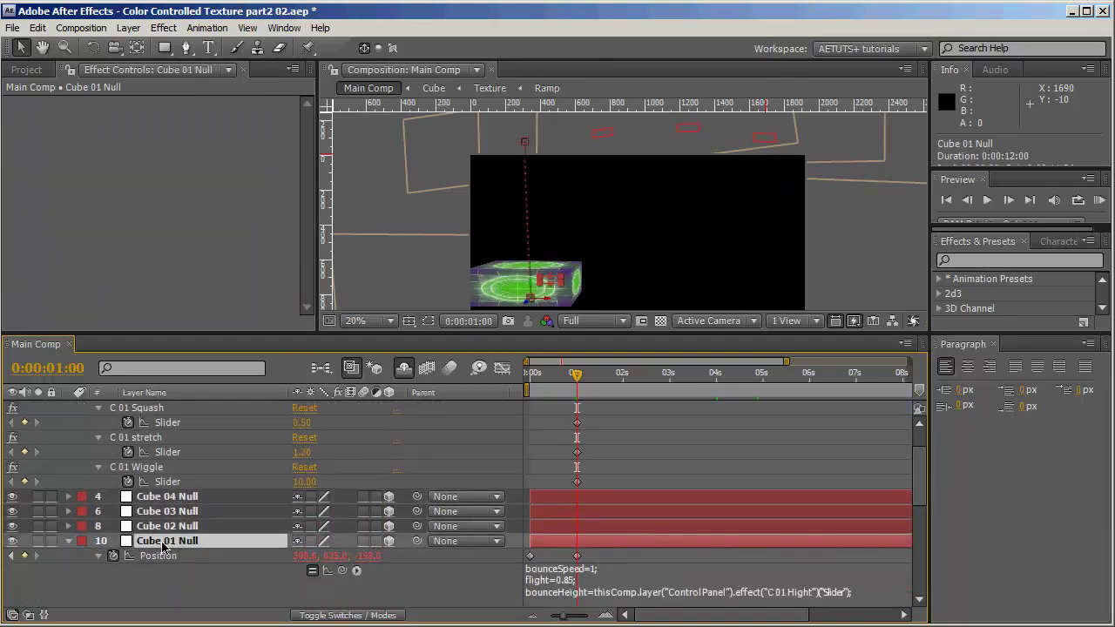
pyautogui.press('u')
pyautogui.press('u')
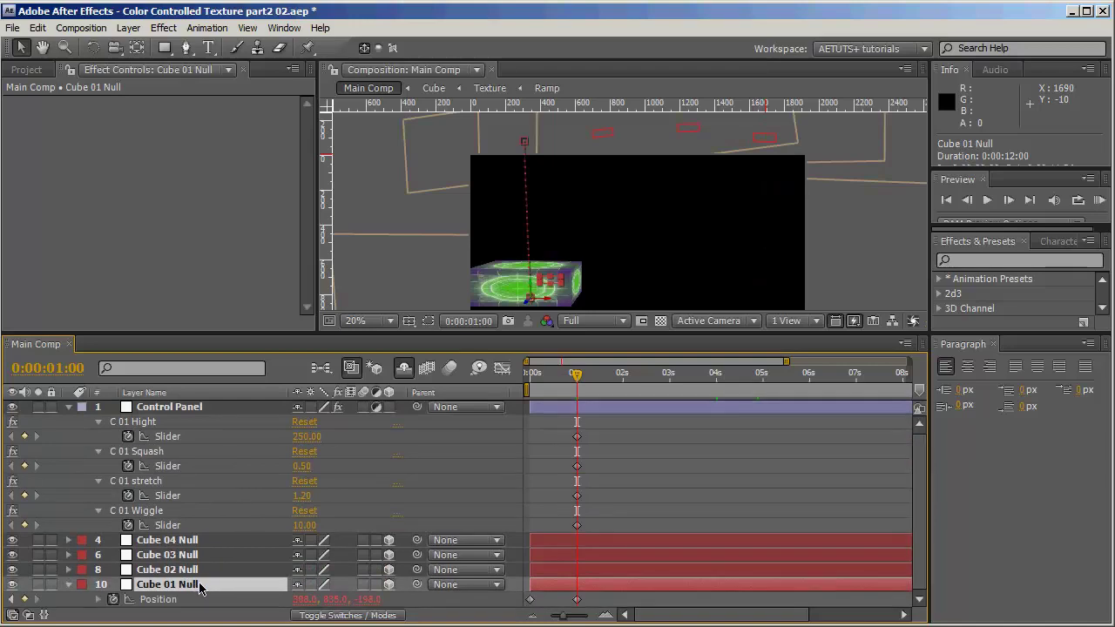
# Enlarge the timeline area to fit all revealed properties, and fit the whole composition in the viewer up to 100%.
pyautogui.moveTo(637, 334); pyautogui.dragTo(642, 179)
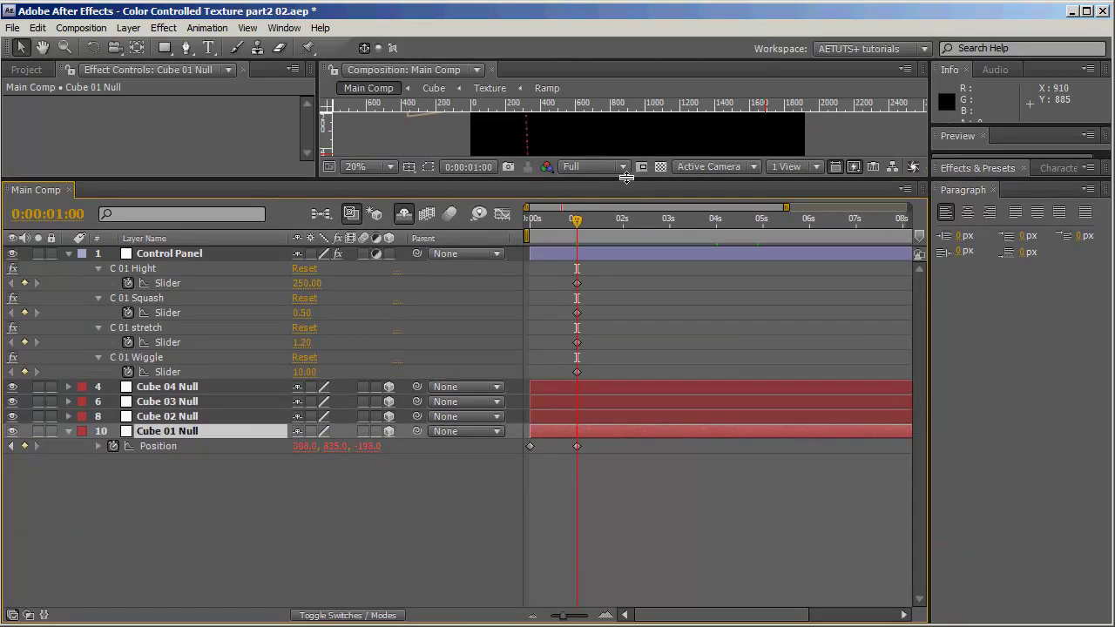
pyautogui.moveTo(626, 177); pyautogui.dragTo(625, 285)
pyautogui.click(366, 273)
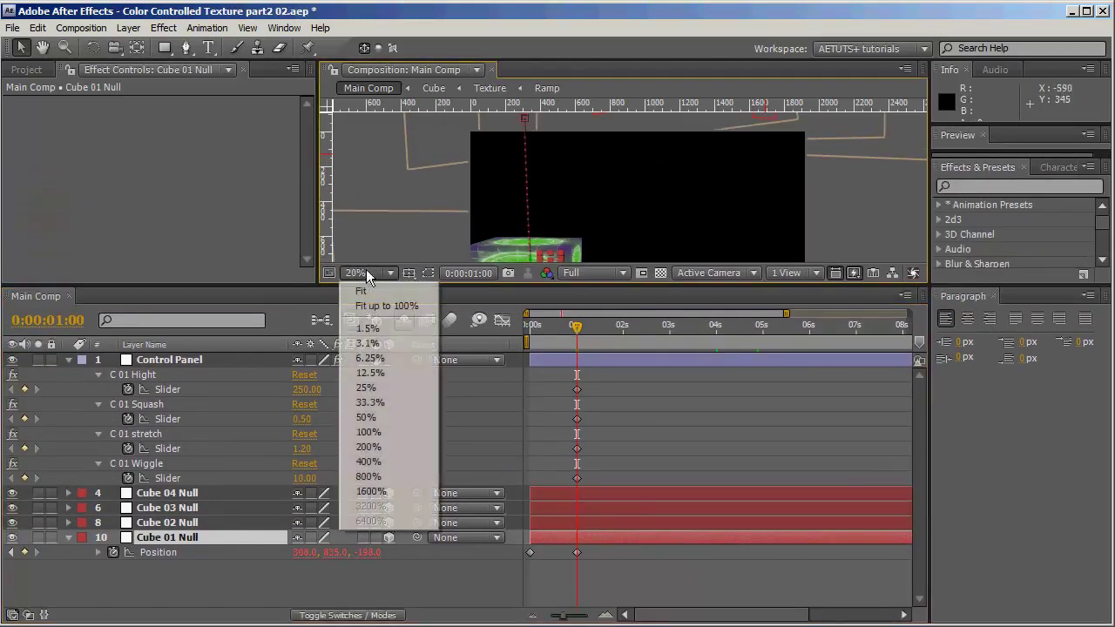
pyautogui.click(408, 307)
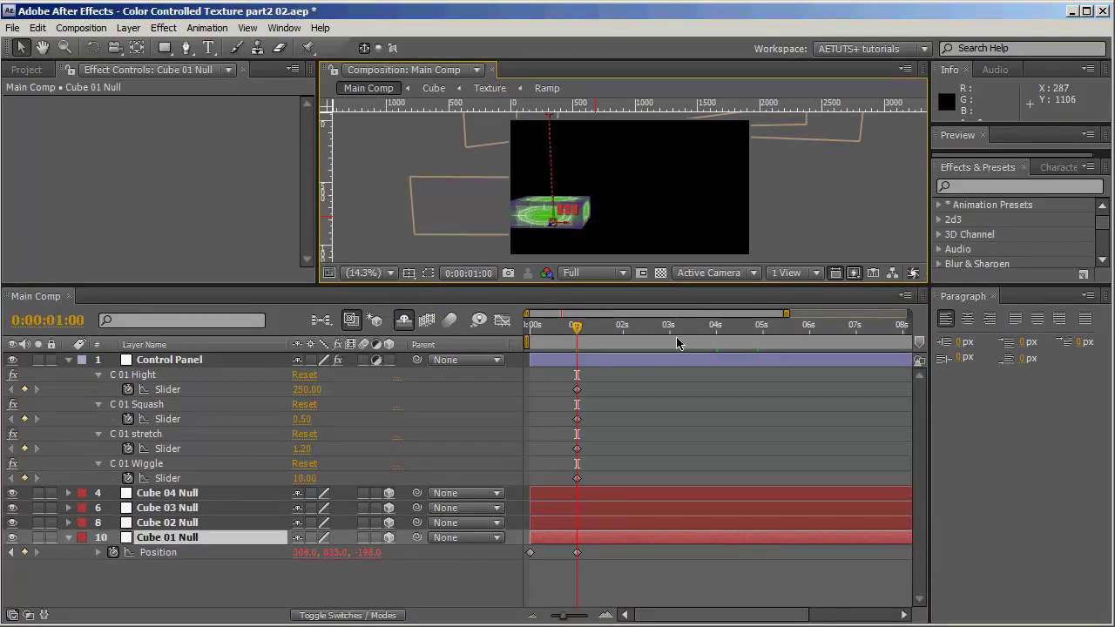
pyautogui.click(185, 605)
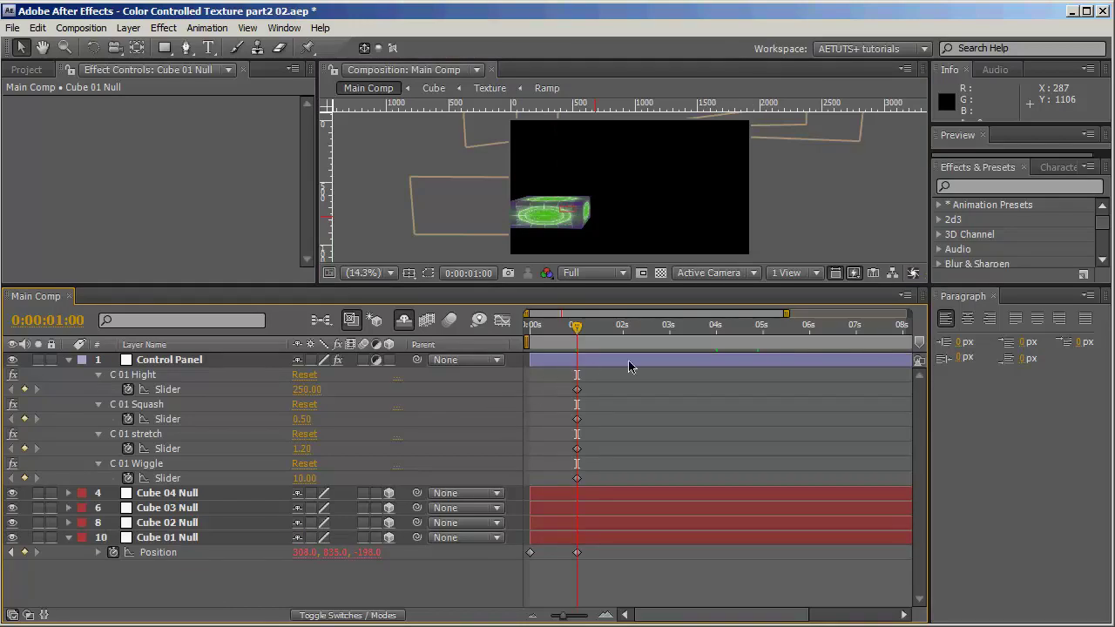
# Go to 0:00:04:00 and add a keyframe with value 0 on the Control Panel's C 01 Hight slider.
pyautogui.click(715, 327)
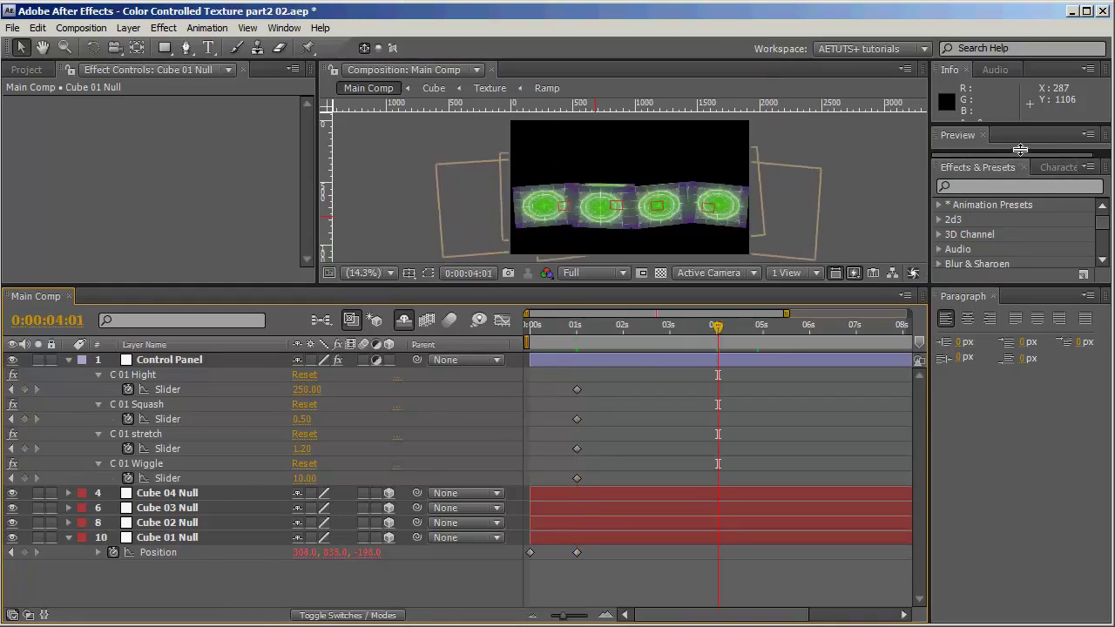
pyautogui.moveTo(1020, 159); pyautogui.dragTo(1022, 193)
pyautogui.click(968, 181)
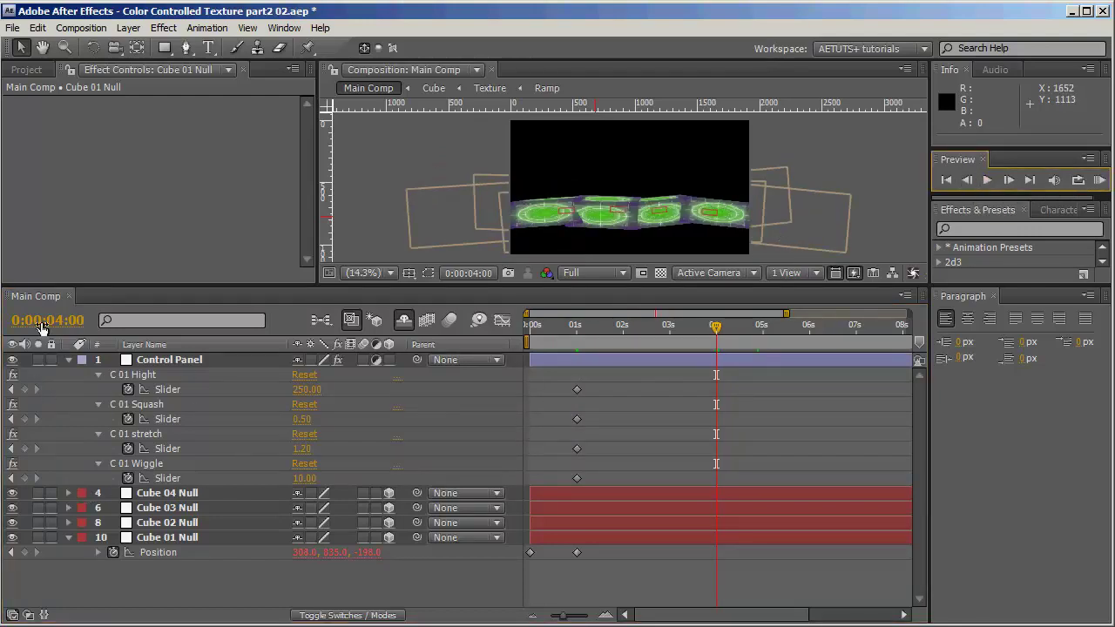
pyautogui.click(24, 389)
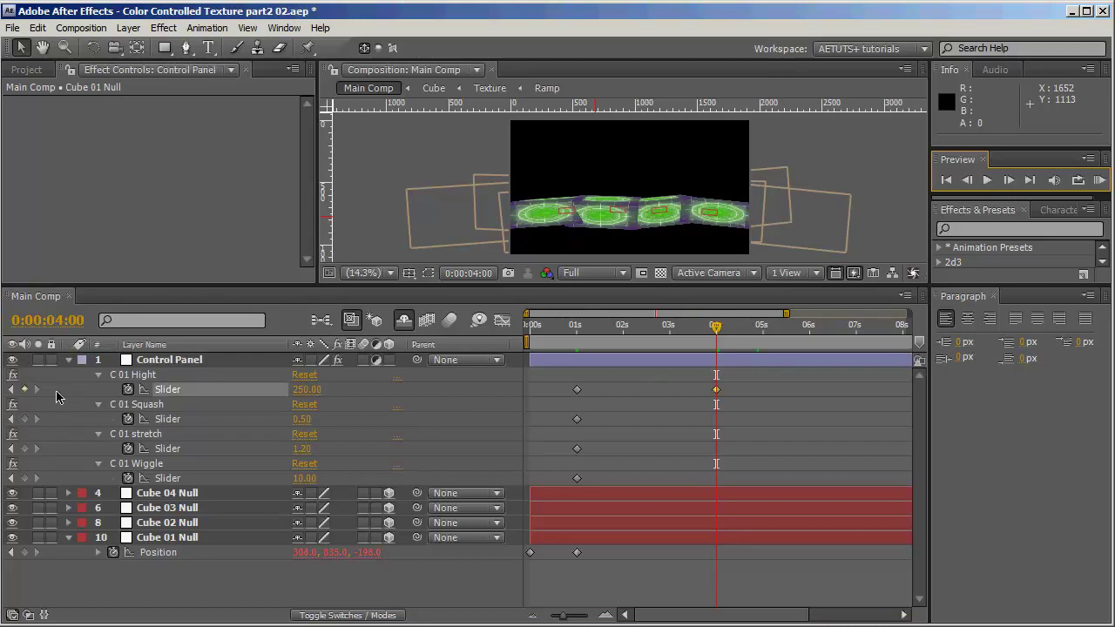
pyautogui.click(319, 391)
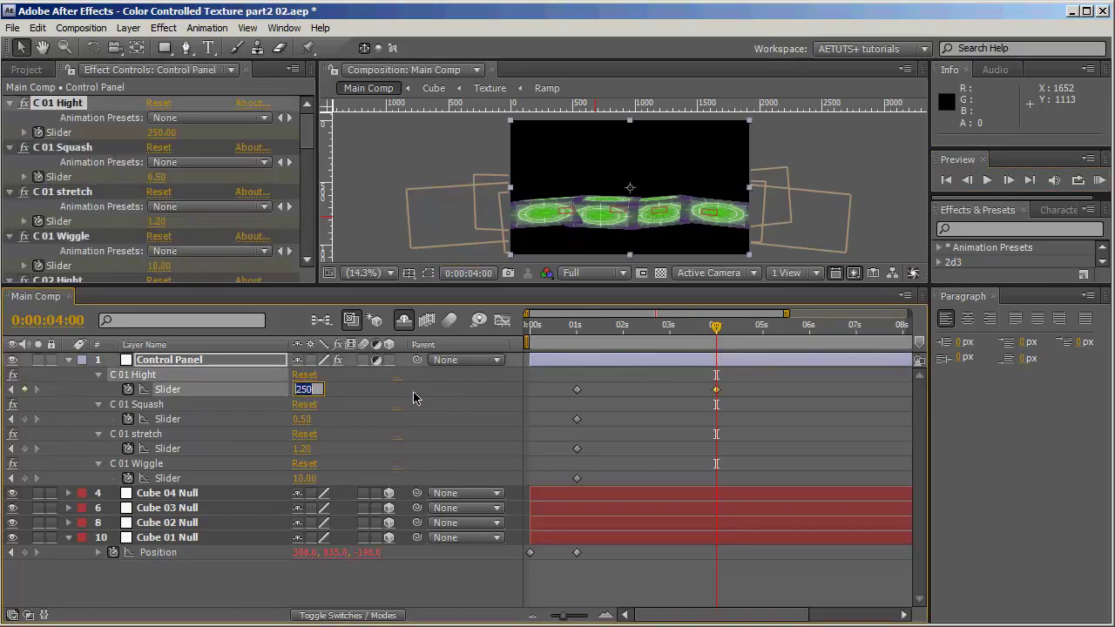
pyautogui.write('0')
pyautogui.press('Return')
# At 0:00:04:00, set the C 01 Squash and C 01 stretch sliders to 1 and the C 01 Wiggle slider to 0.
pyautogui.click(302, 420)
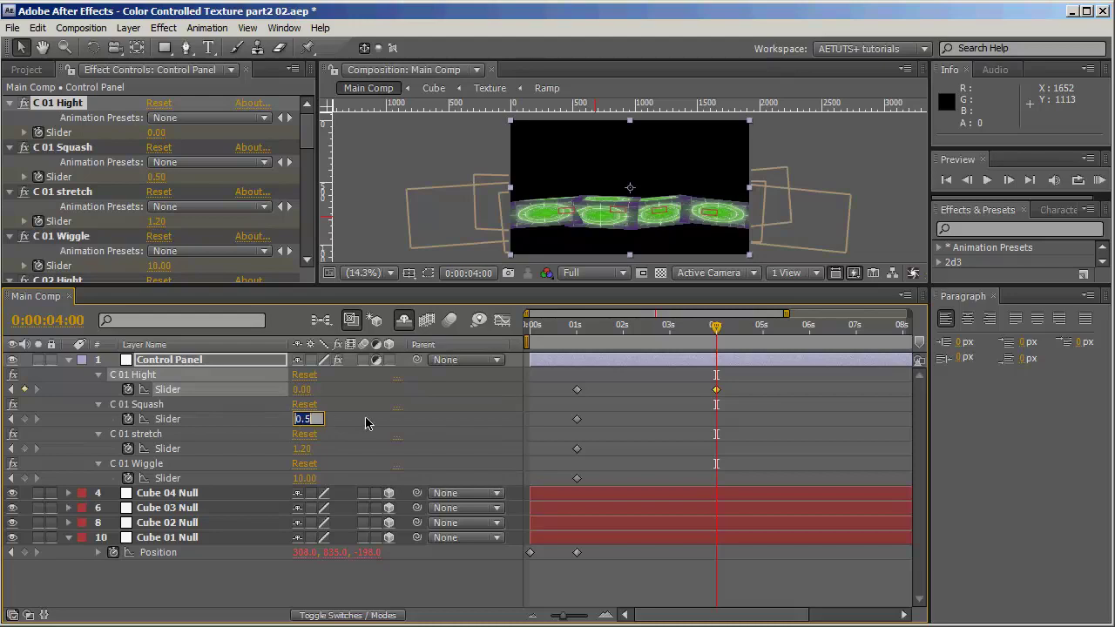
pyautogui.write('1')
pyautogui.press('Return')
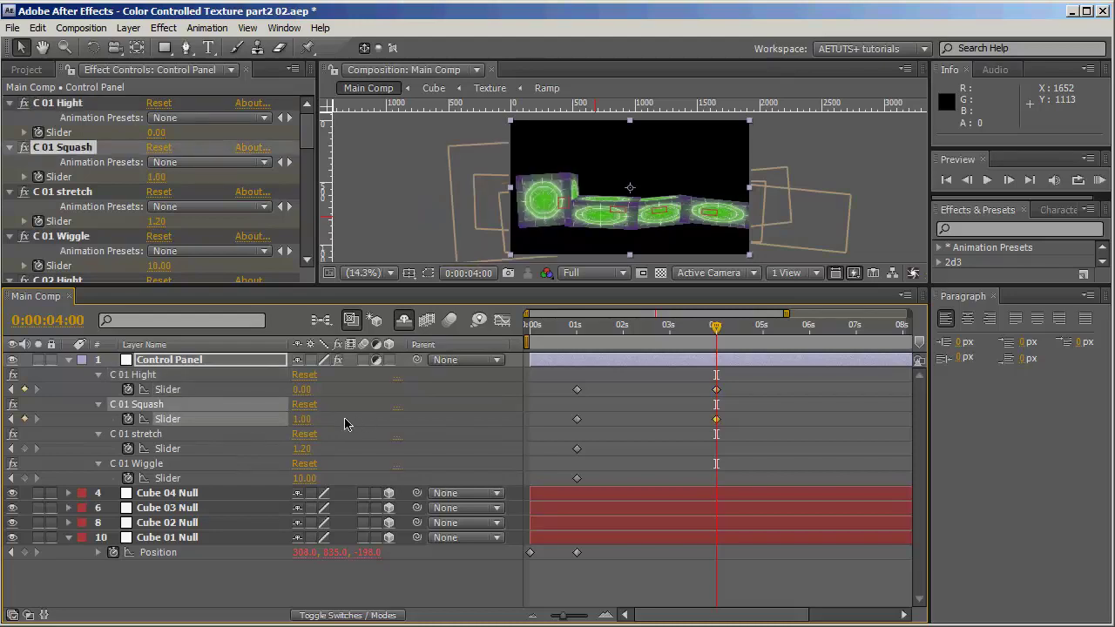
pyautogui.click(301, 448)
pyautogui.write('1')
pyautogui.press('Return')
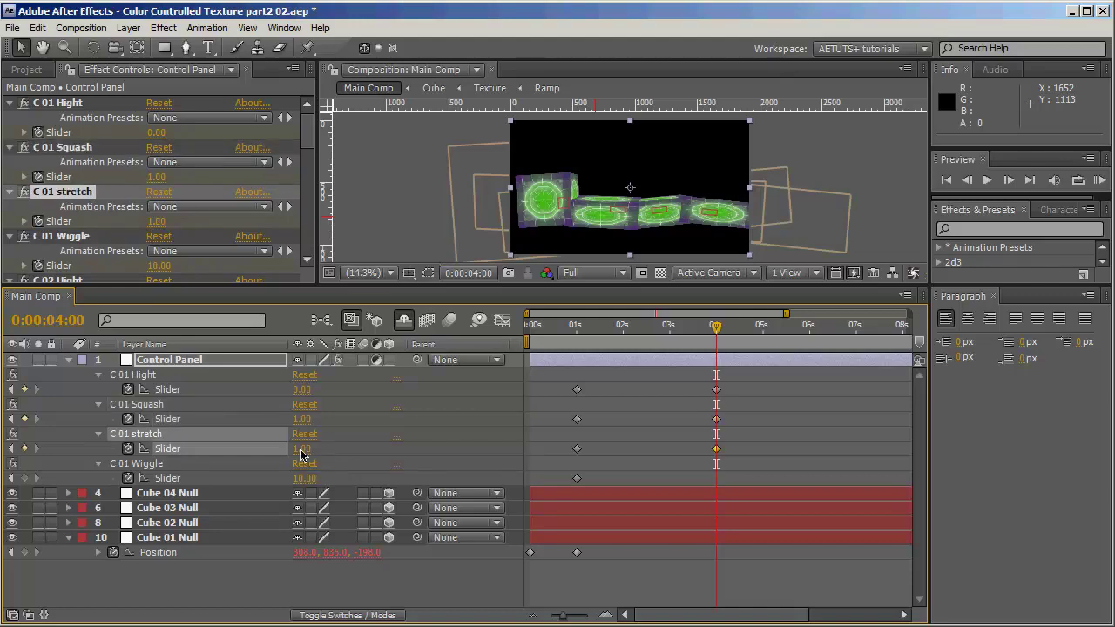
pyautogui.click(303, 478)
pyautogui.write('0')
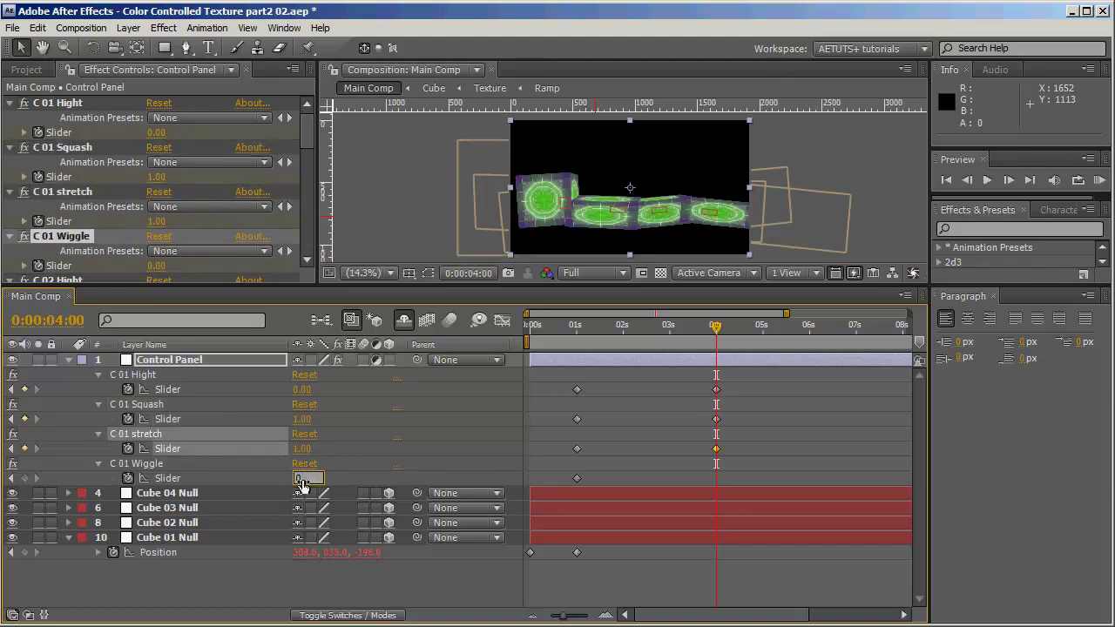
pyautogui.press('Return')
pyautogui.click(413, 586)
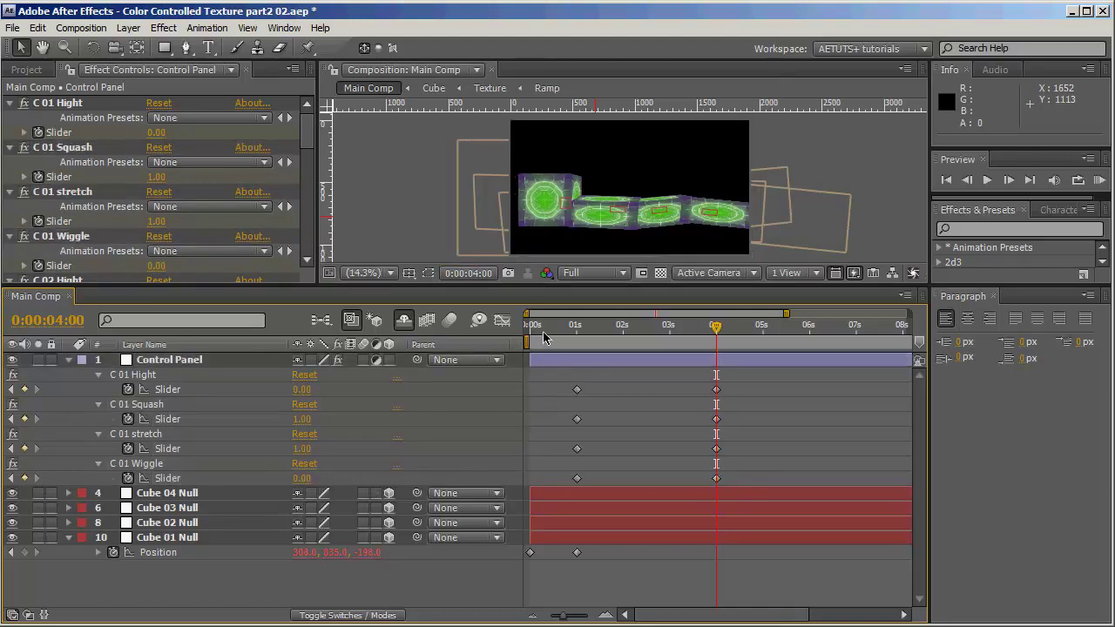
pyautogui.moveTo(542, 338); pyautogui.dragTo(746, 349)
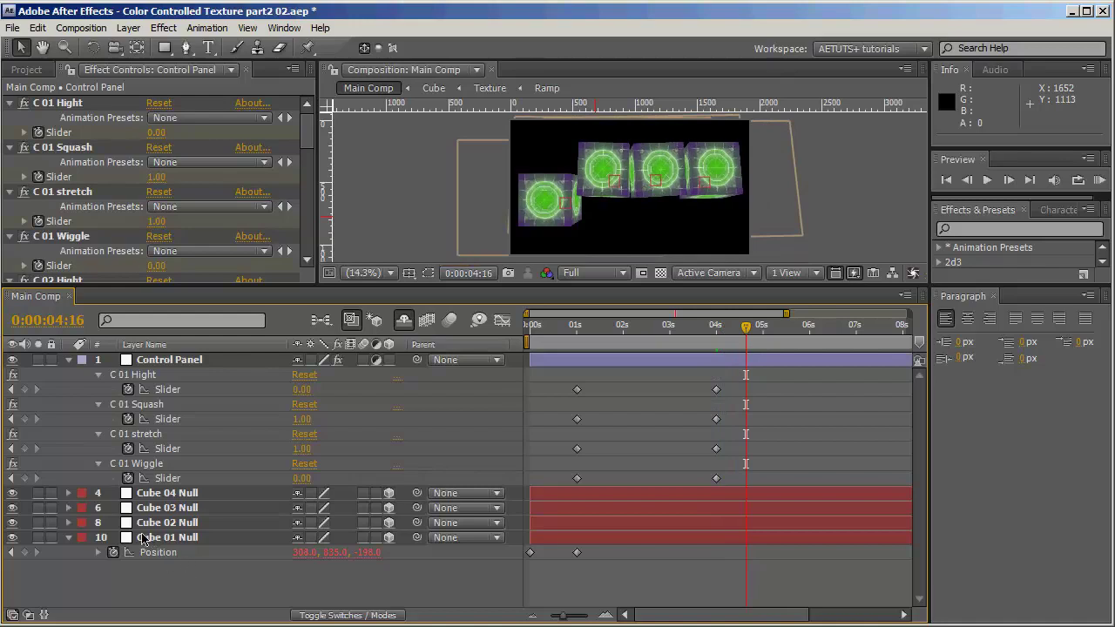
# Show only the keyframed Position property of Cube 02 Null and go to its last Position keyframe.
pyautogui.click(68, 523)
pyautogui.scroll(-3, 71, 525)
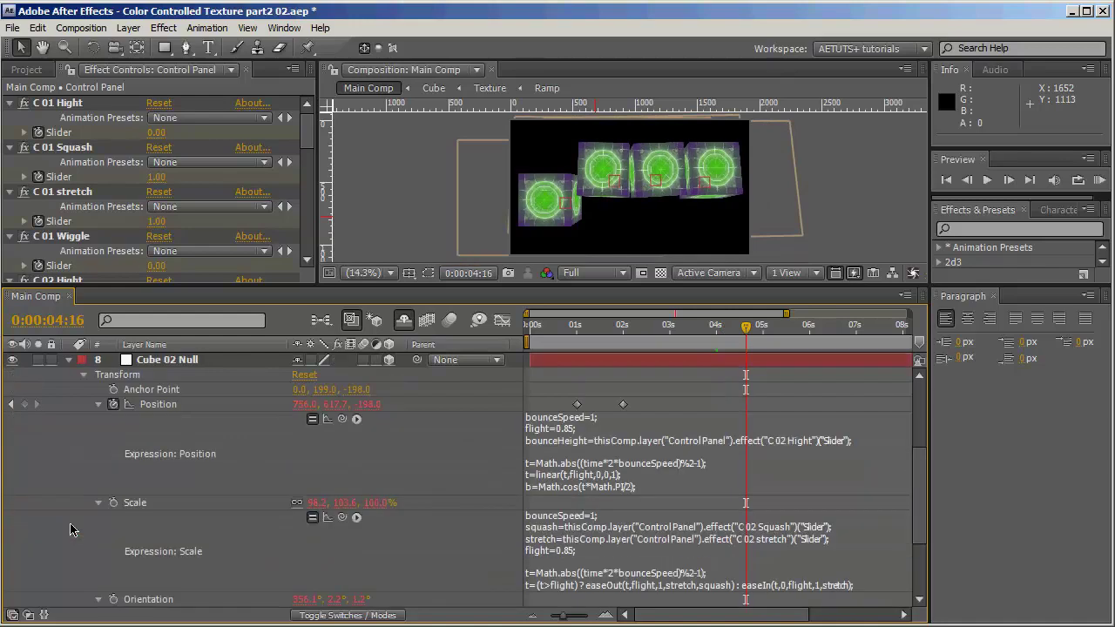
pyautogui.click(173, 362)
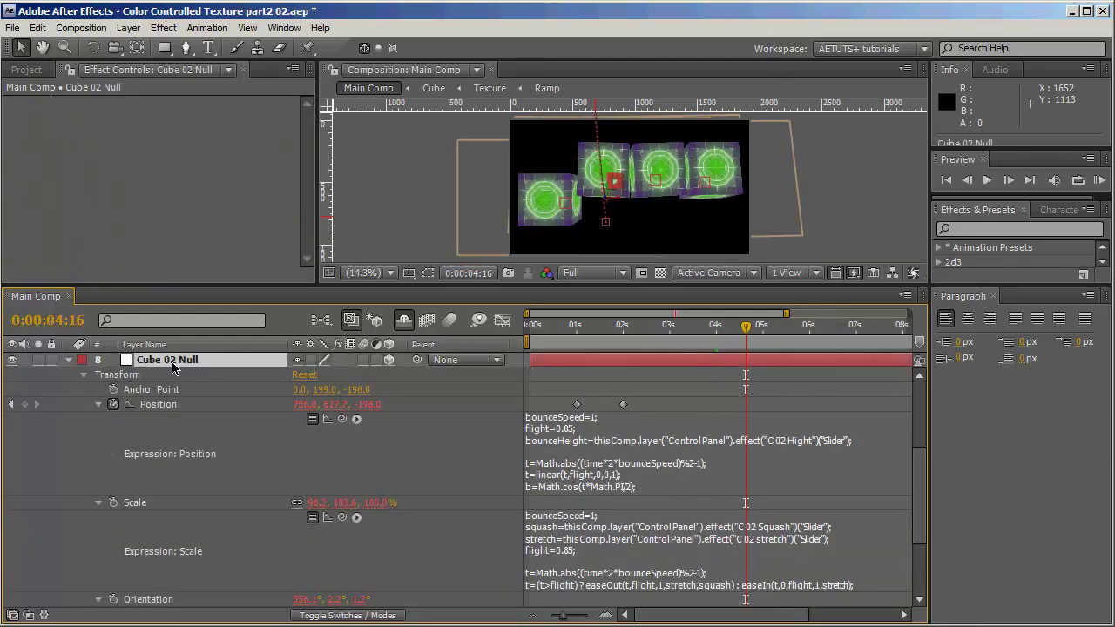
pyautogui.scroll(-1, 172, 367)
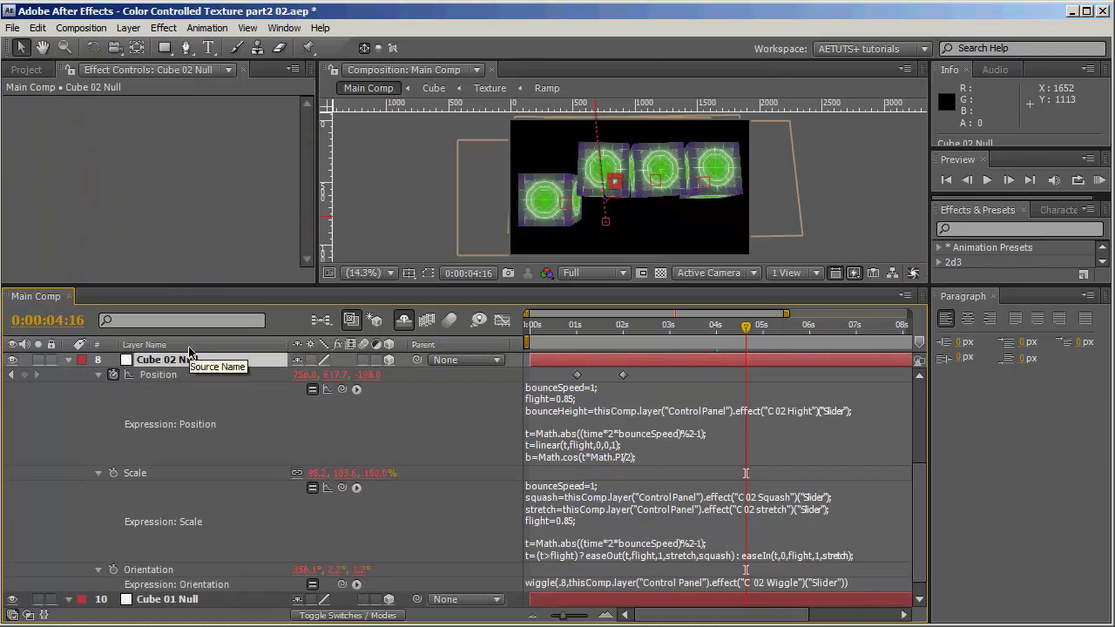
pyautogui.press('e')
pyautogui.press('e')
pyautogui.click(68, 524)
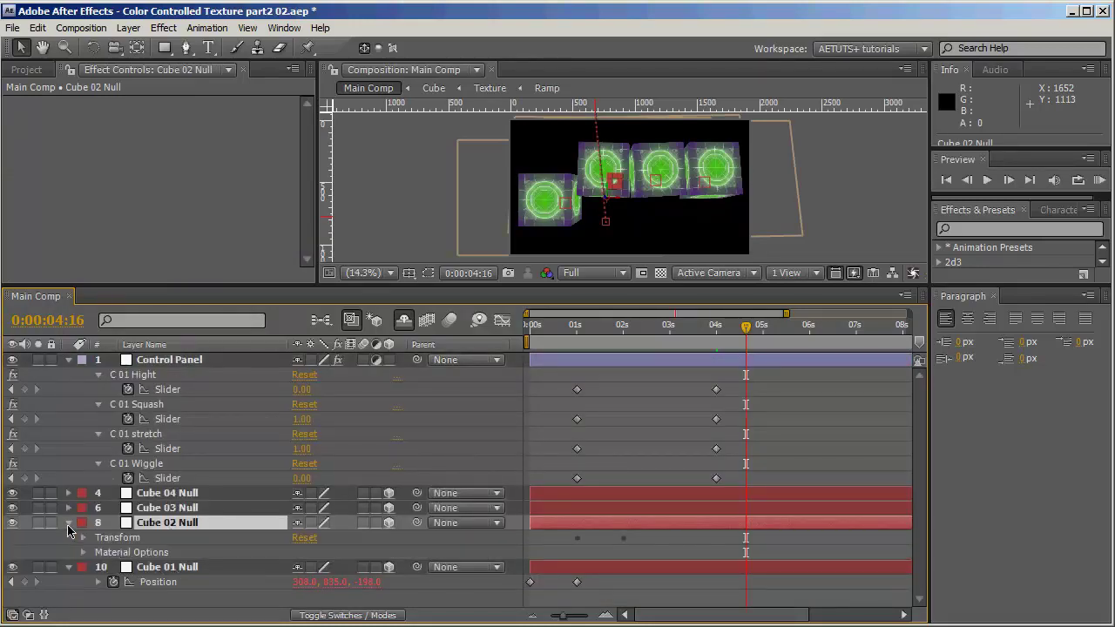
pyautogui.click(81, 547)
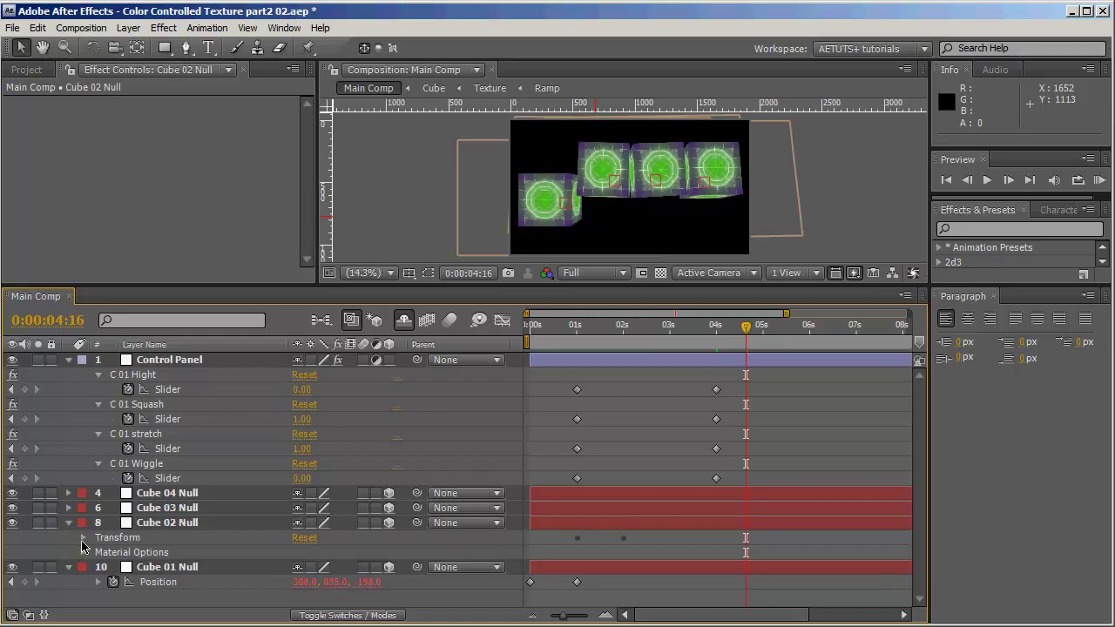
pyautogui.click(83, 539)
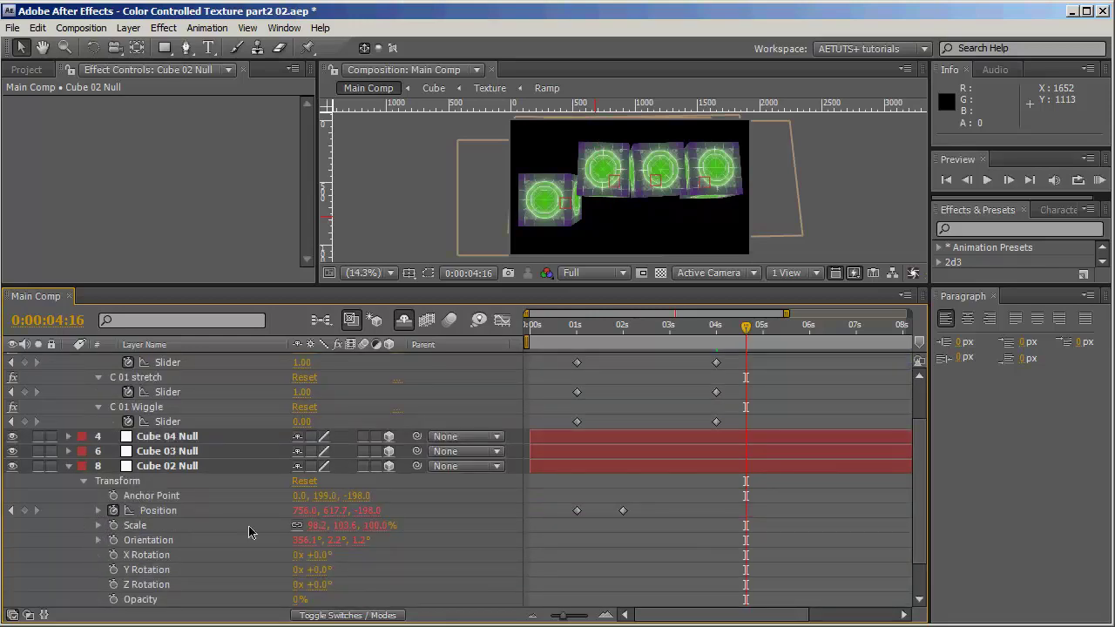
pyautogui.scroll(-1, 275, 521)
pyautogui.click(179, 423)
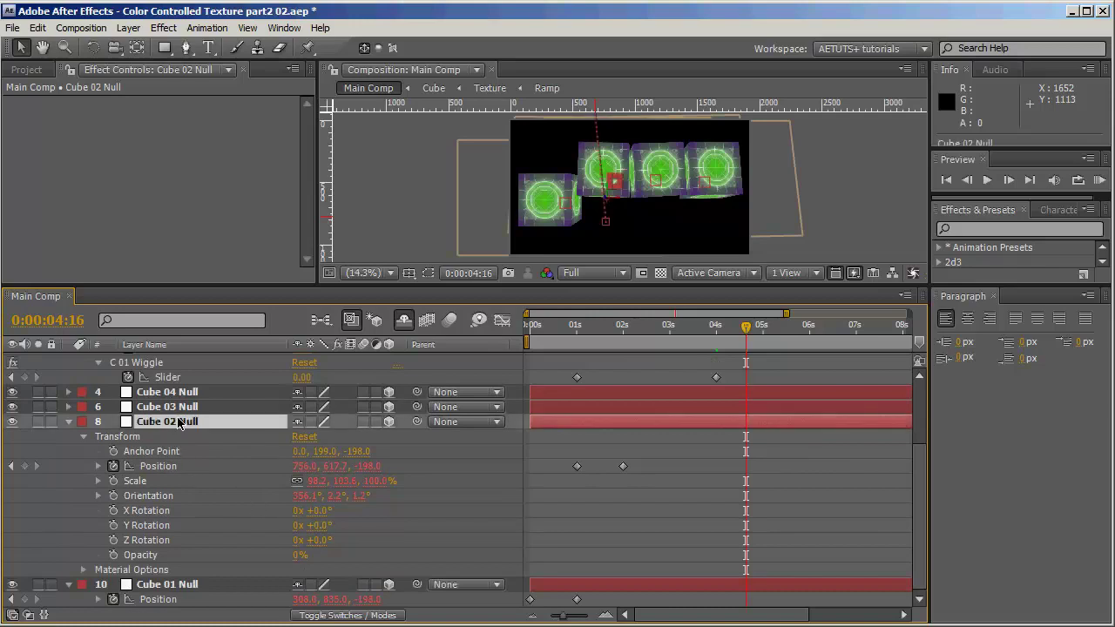
pyautogui.press('p')
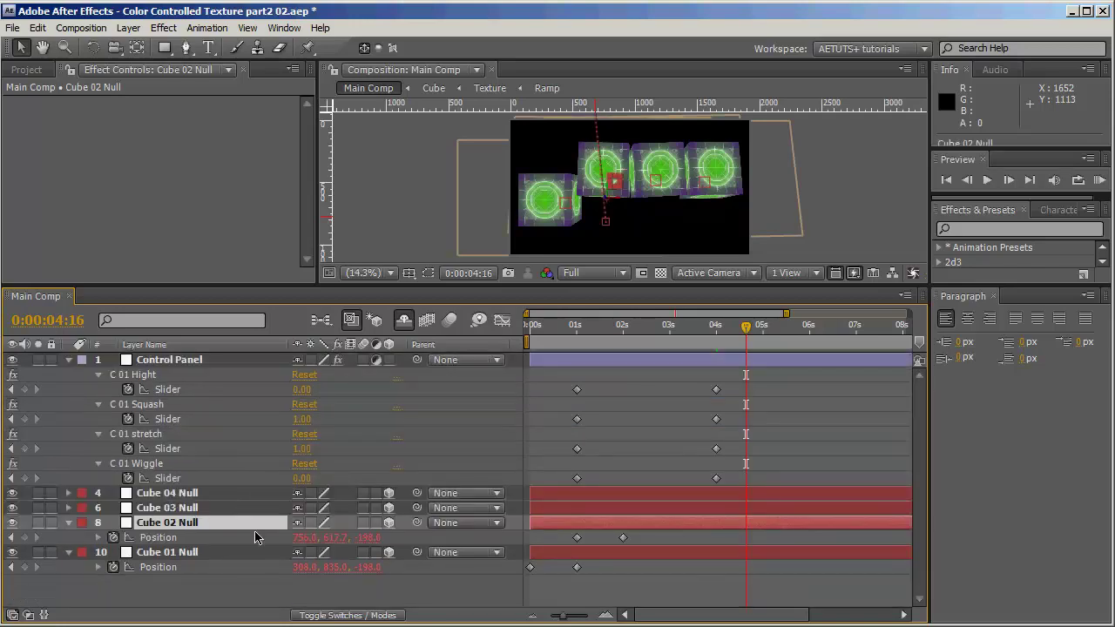
pyautogui.click(11, 538)
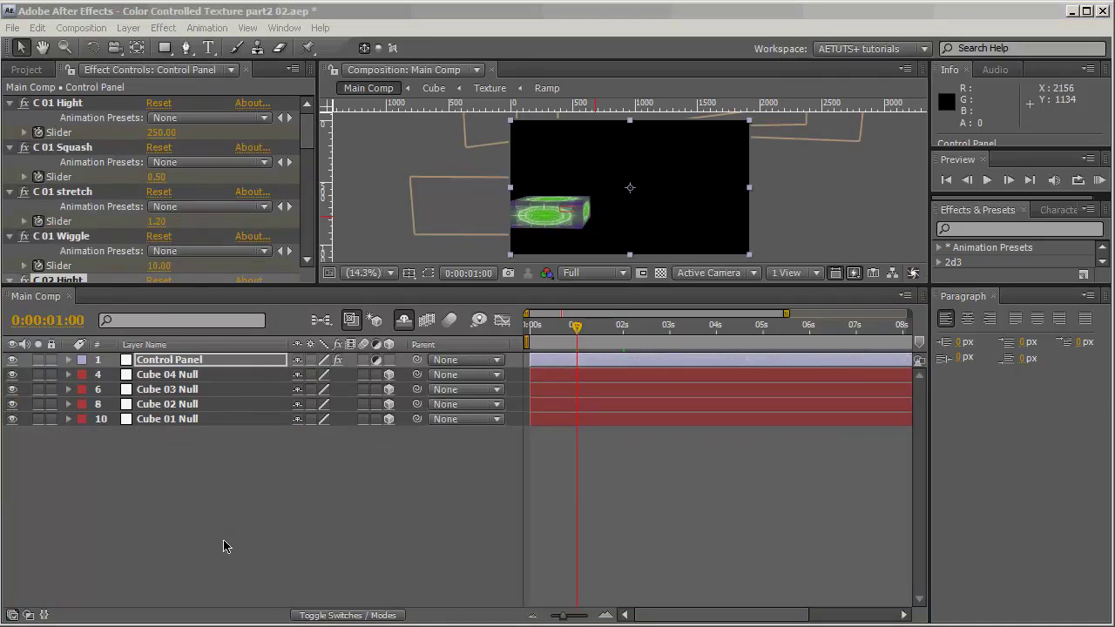
# Reveal the Control Panel's effects, expand the four C 01 sliders and copy all their keyframes.
pyautogui.click(192, 364)
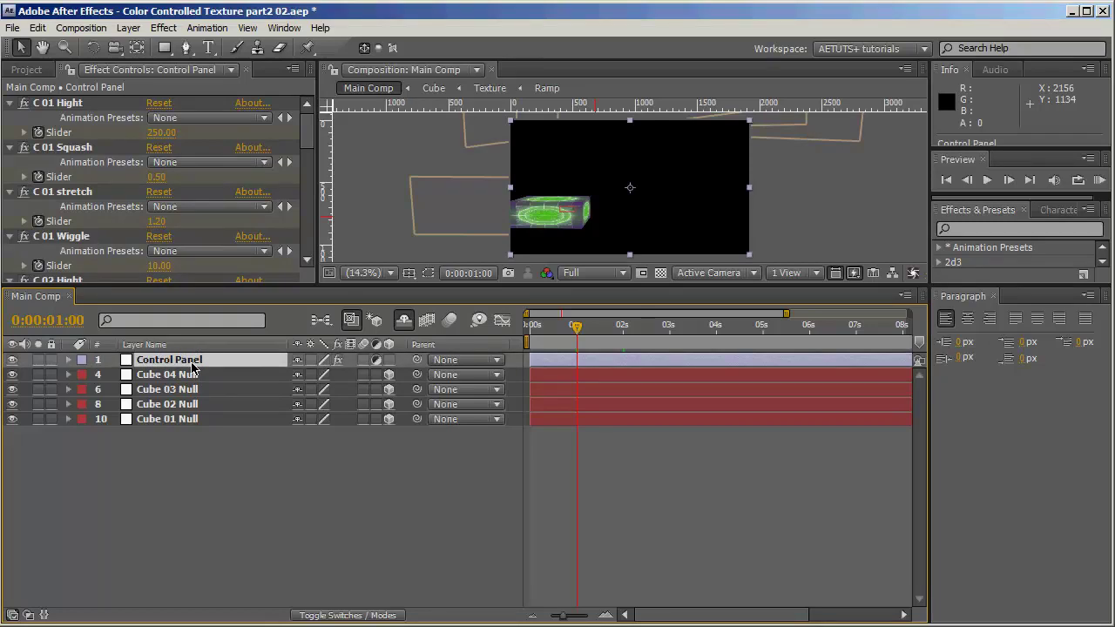
pyautogui.press('e')
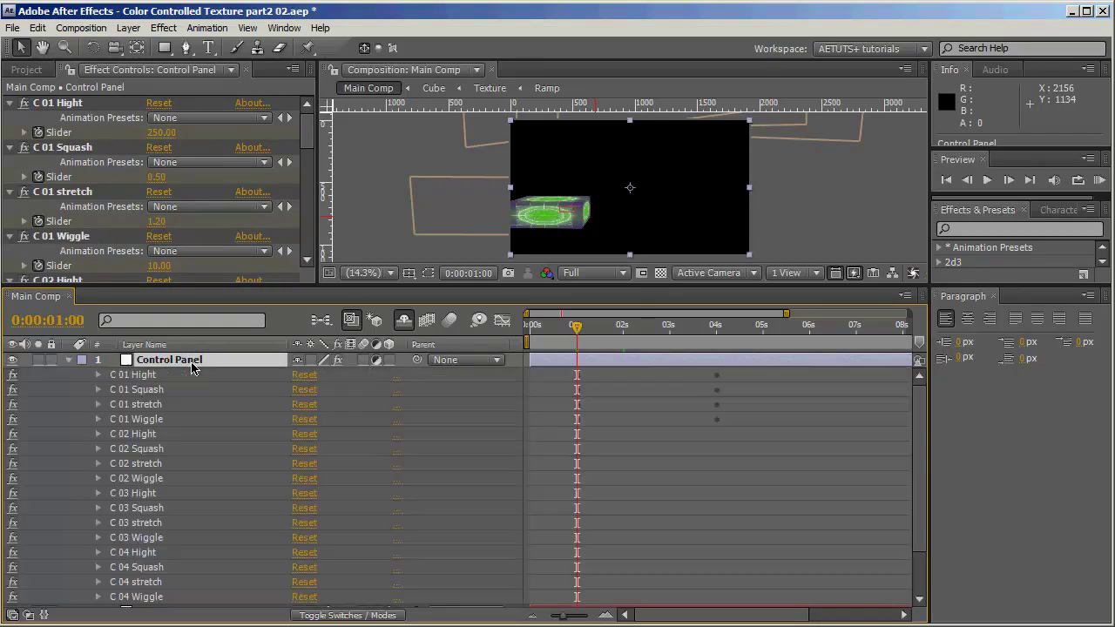
pyautogui.click(139, 376)
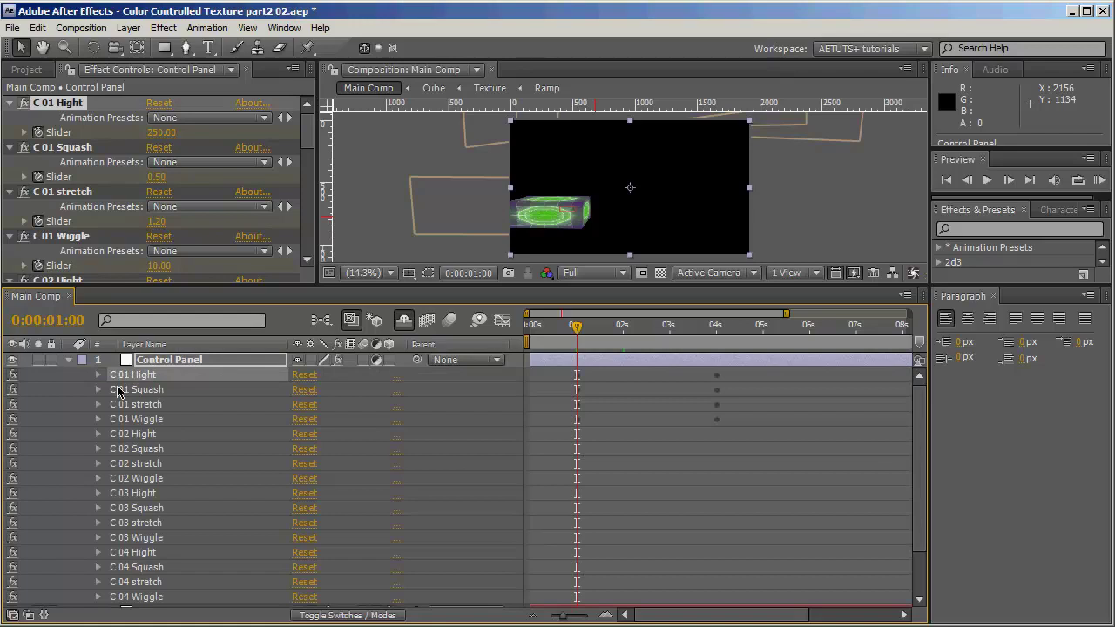
pyautogui.keyDown('shift'); pyautogui.click(155, 421); pyautogui.keyUp('shift')
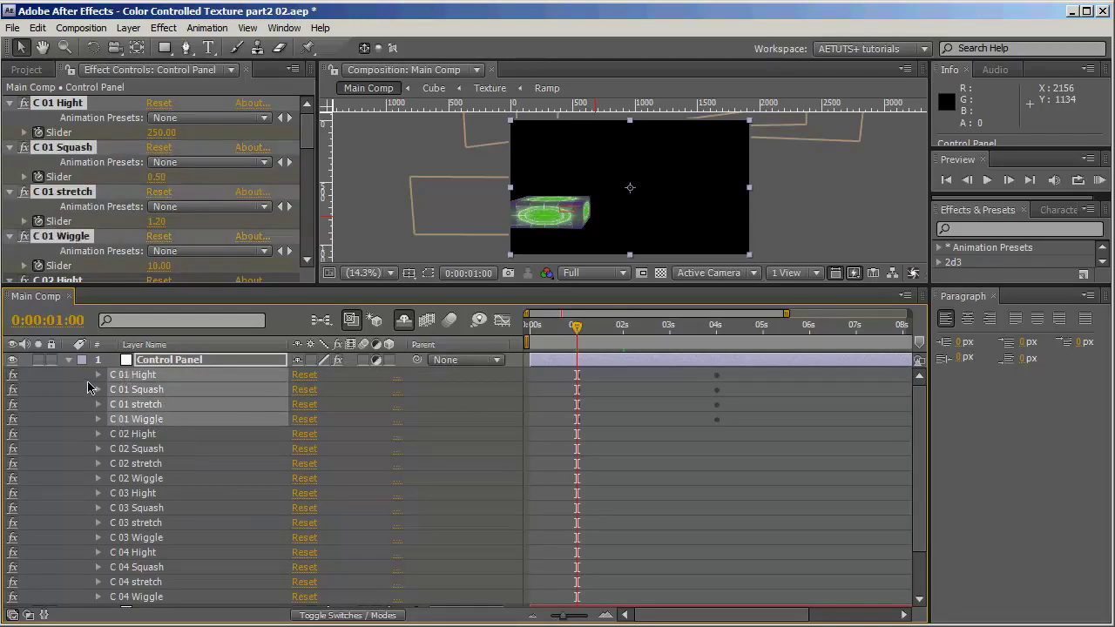
pyautogui.click(97, 374)
pyautogui.click(558, 389)
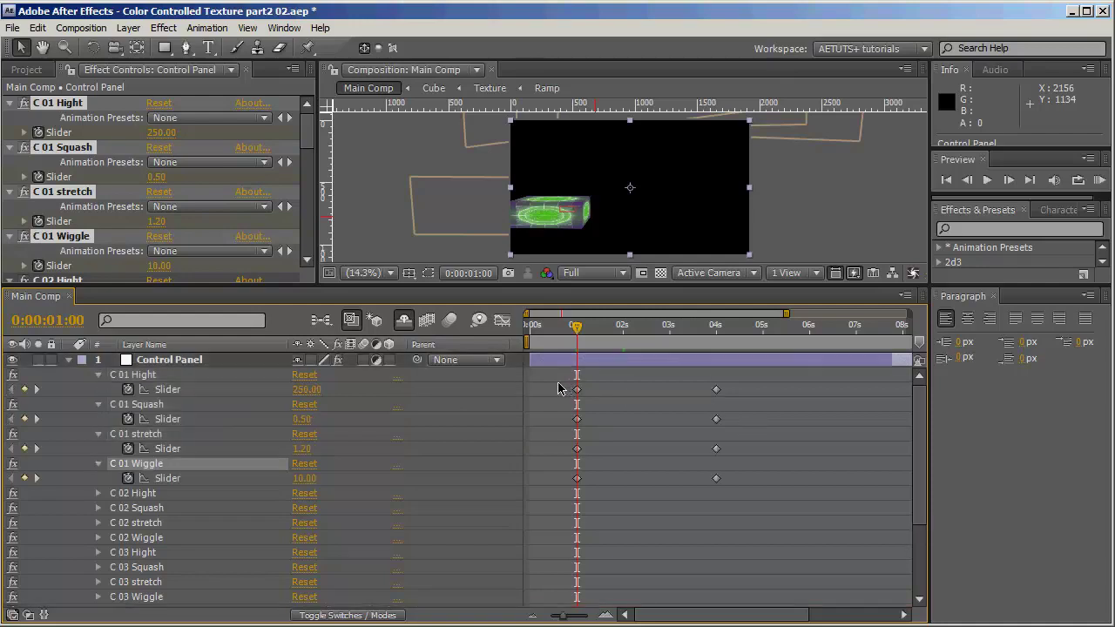
pyautogui.moveTo(559, 388); pyautogui.dragTo(759, 493)
pyautogui.hotkey('ctrl', 'c')
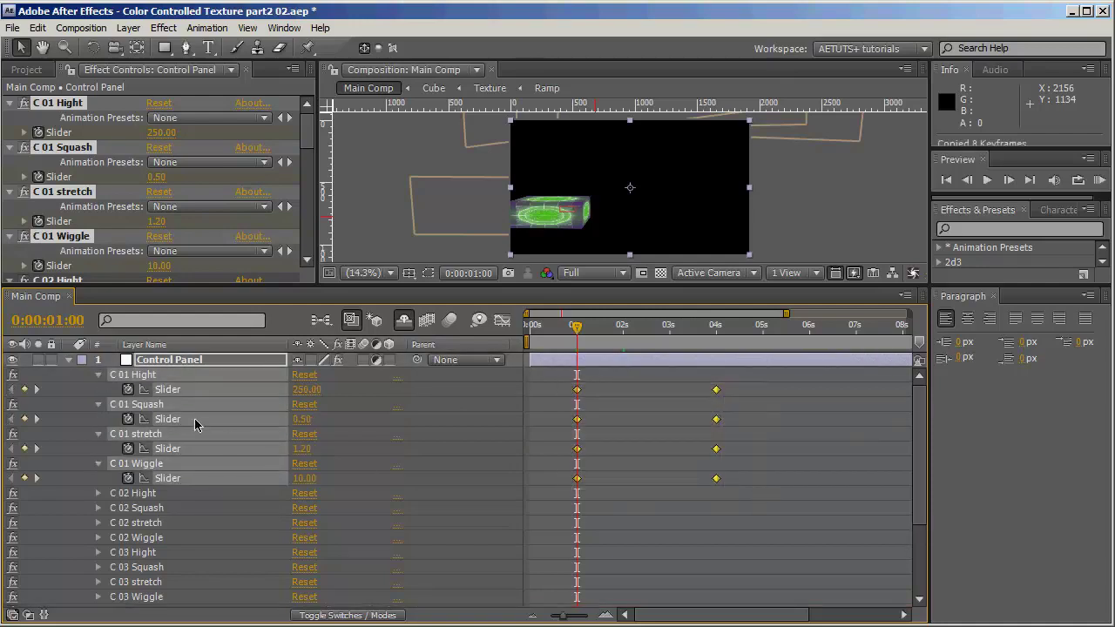
# Collapse the C 01 effects and paste the copied keyframes onto the four C 02 sliders at 0:00:01:00.
pyautogui.click(101, 376)
pyautogui.click(146, 436)
pyautogui.scroll(-2, 157, 487)
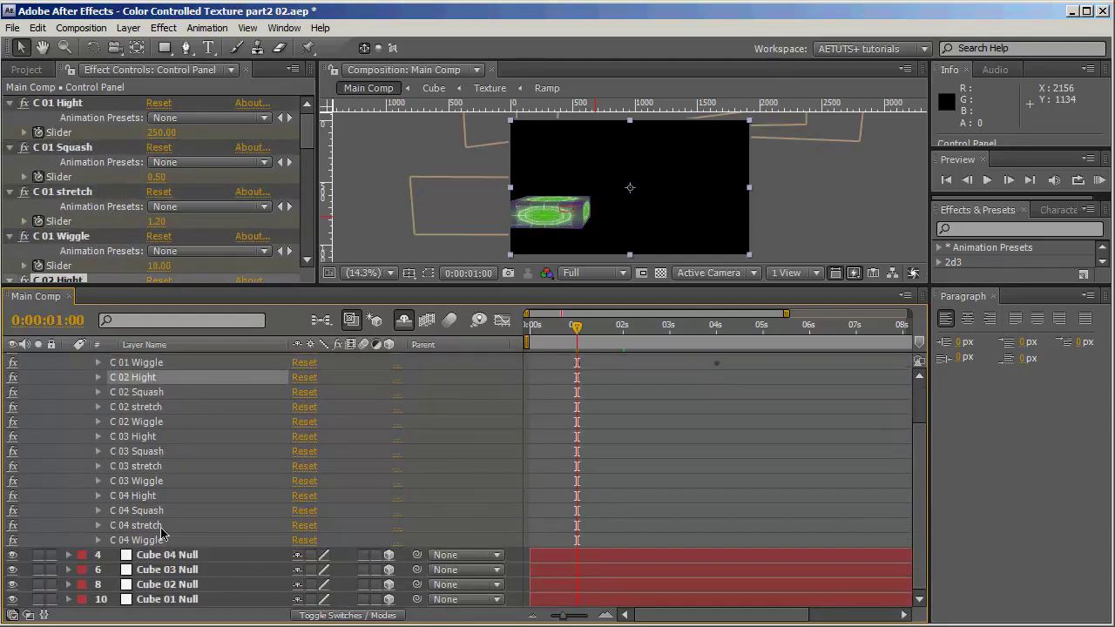
pyautogui.keyDown('shift'); pyautogui.click(148, 540); pyautogui.keyUp('shift')
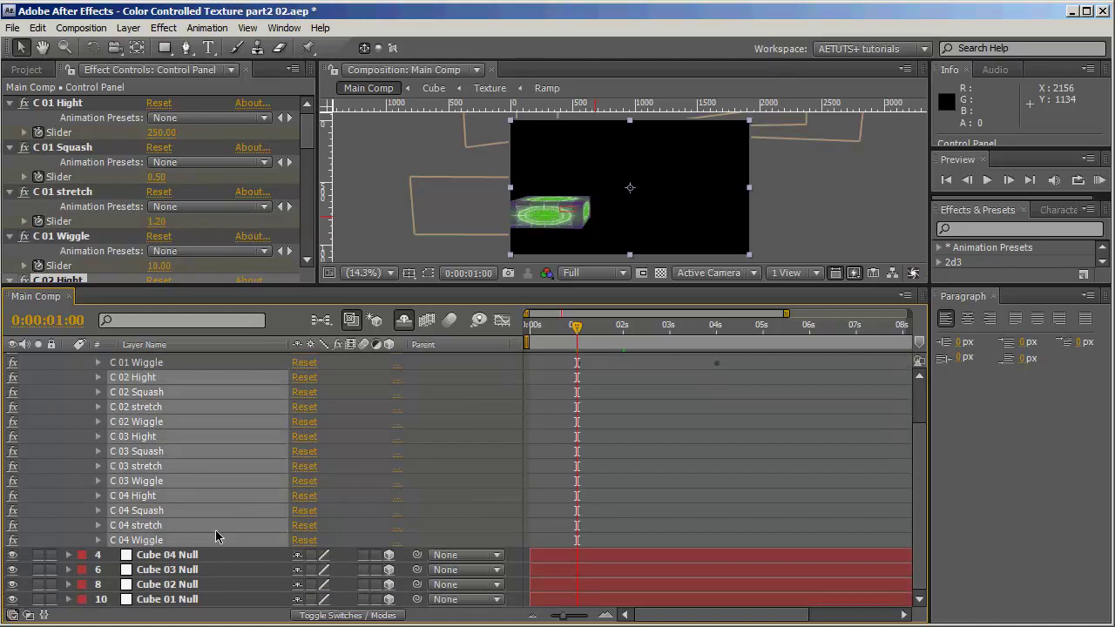
pyautogui.hotkey('ctrl', 'v')
# Paste the same keyframes at 0:00:01:00 onto the C 03 sliders and onto the C 04 sliders.
pyautogui.click(155, 437)
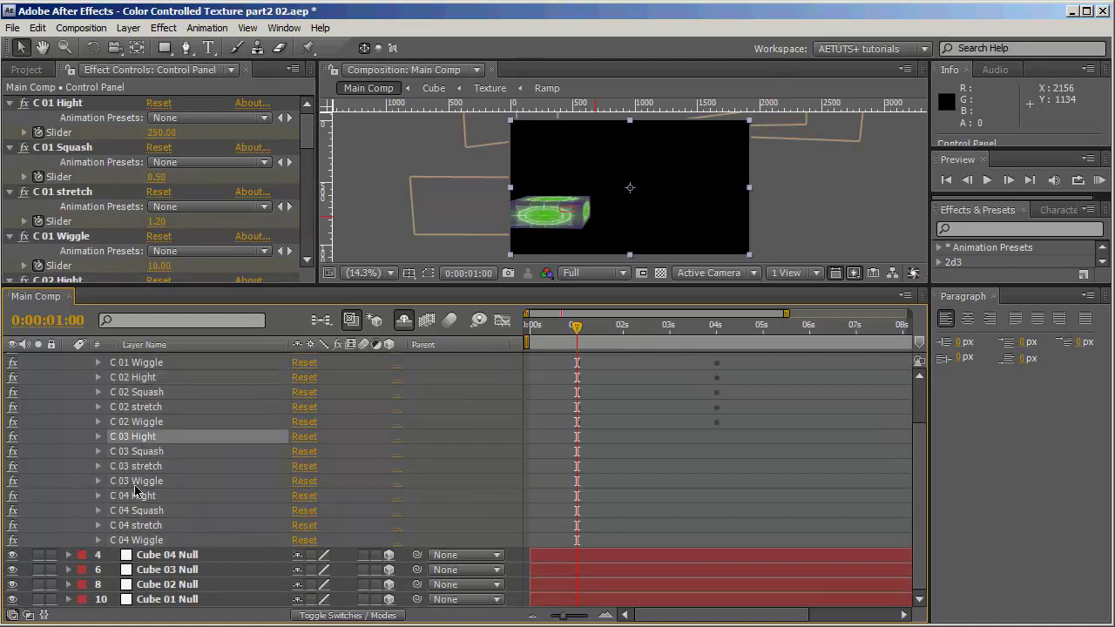
pyautogui.keyDown('shift'); pyautogui.click(144, 540); pyautogui.keyUp('shift')
pyautogui.hotkey('ctrl', 'v')
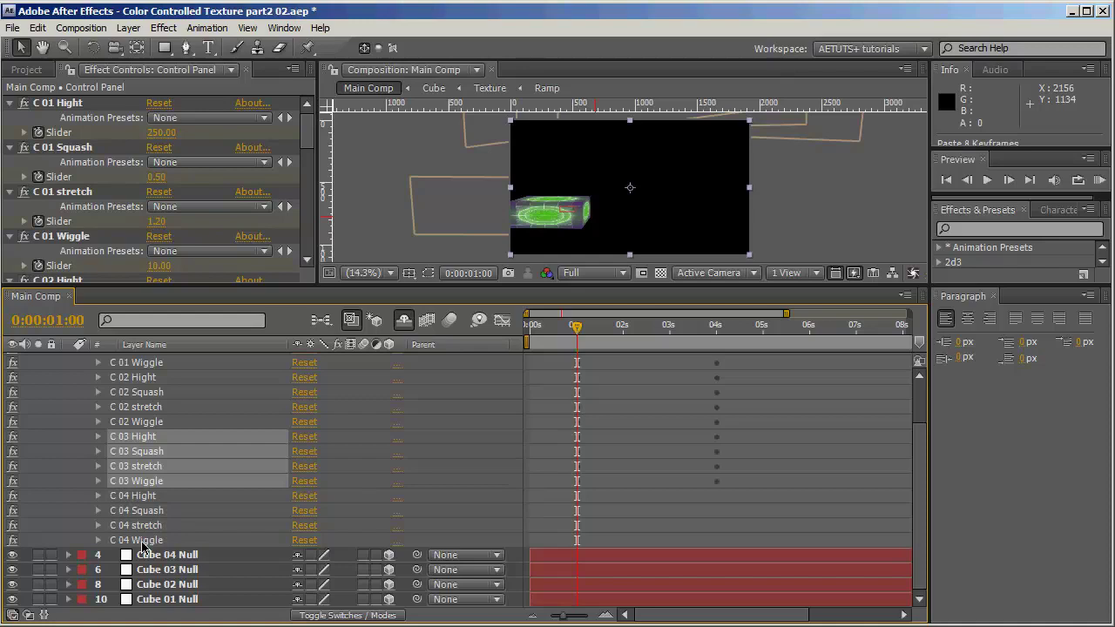
pyautogui.click(144, 498)
pyautogui.keyDown('shift'); pyautogui.click(137, 541); pyautogui.keyUp('shift')
pyautogui.hotkey('ctrl', 'v')
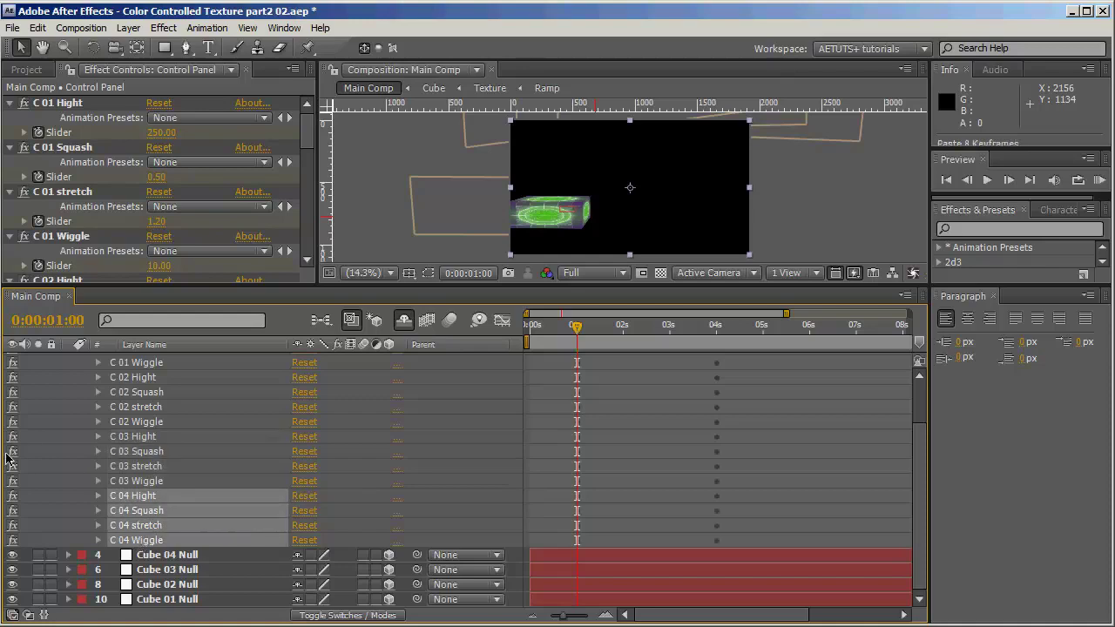
pyautogui.scroll(1, 673, 464)
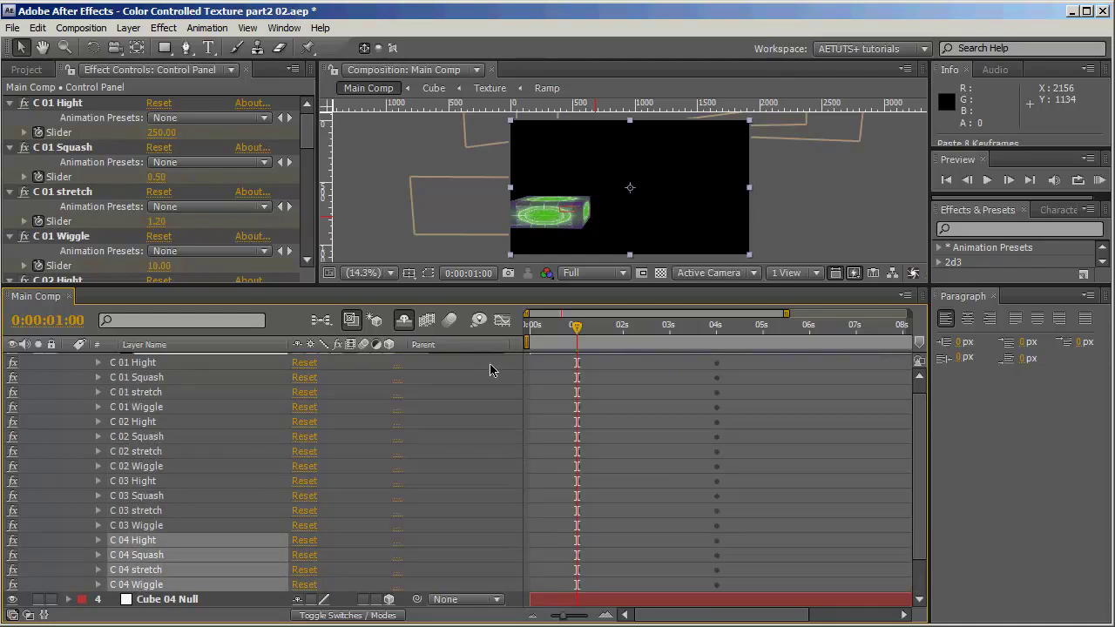
# Scrub through the cube drops and set the current time to exactly 0:00:02:00.
pyautogui.moveTo(577, 334); pyautogui.dragTo(690, 348)
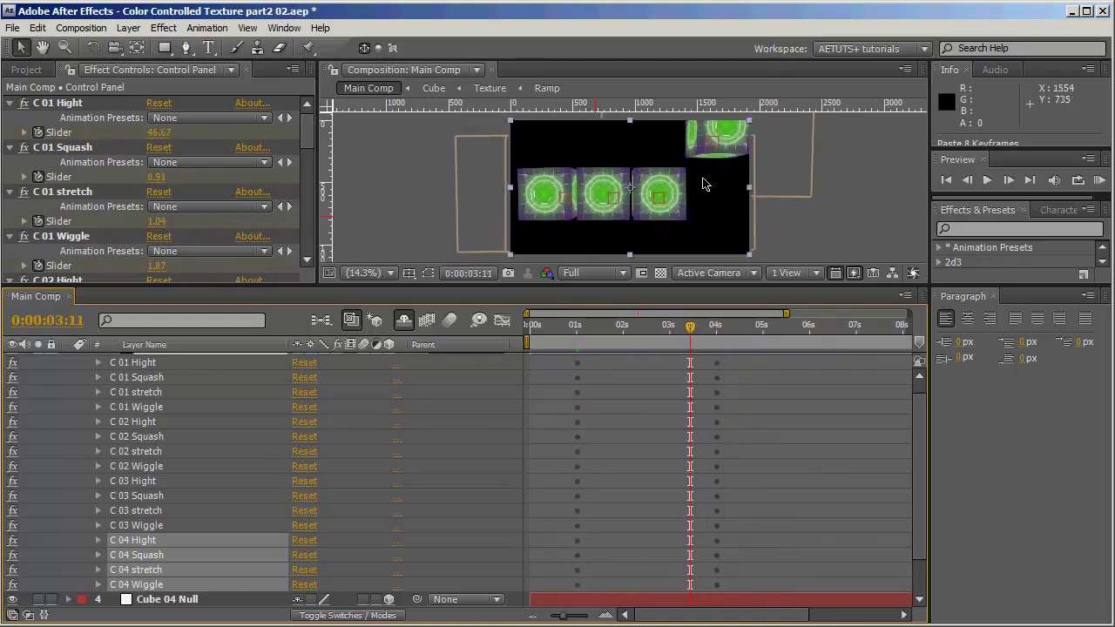
pyautogui.scroll(-1, 389, 547)
pyautogui.scroll(2, 695, 395)
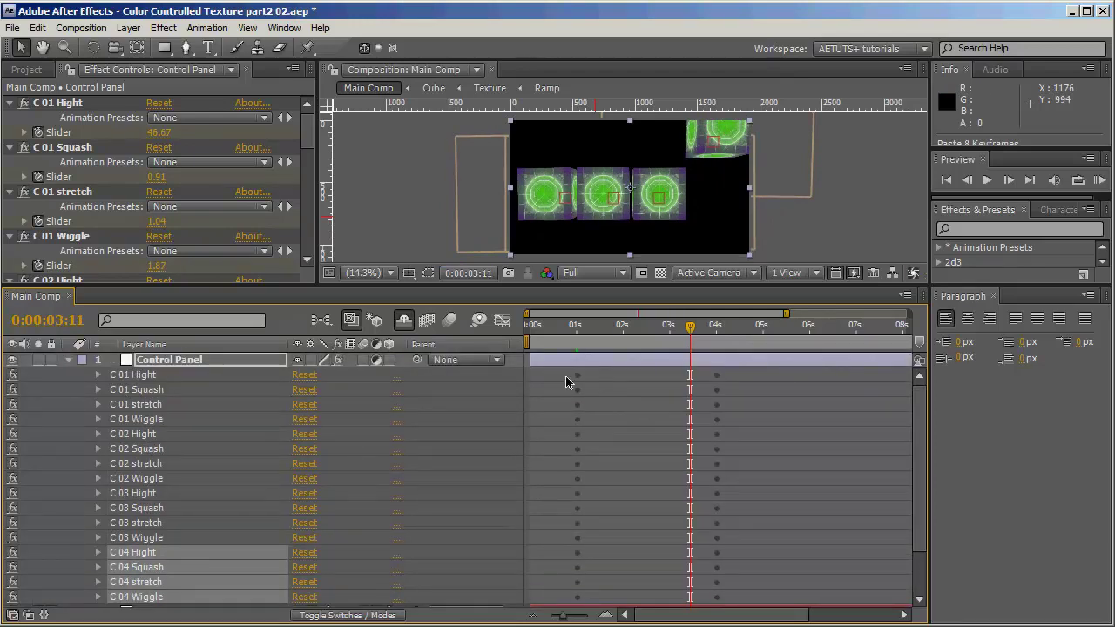
pyautogui.click(622, 325)
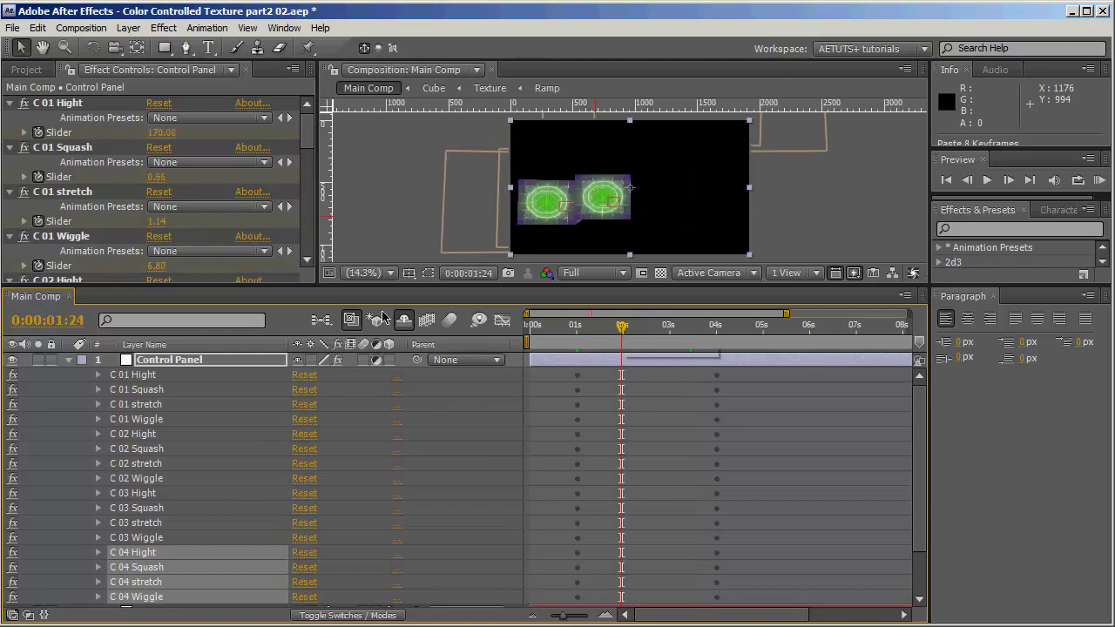
pyautogui.click(1009, 182)
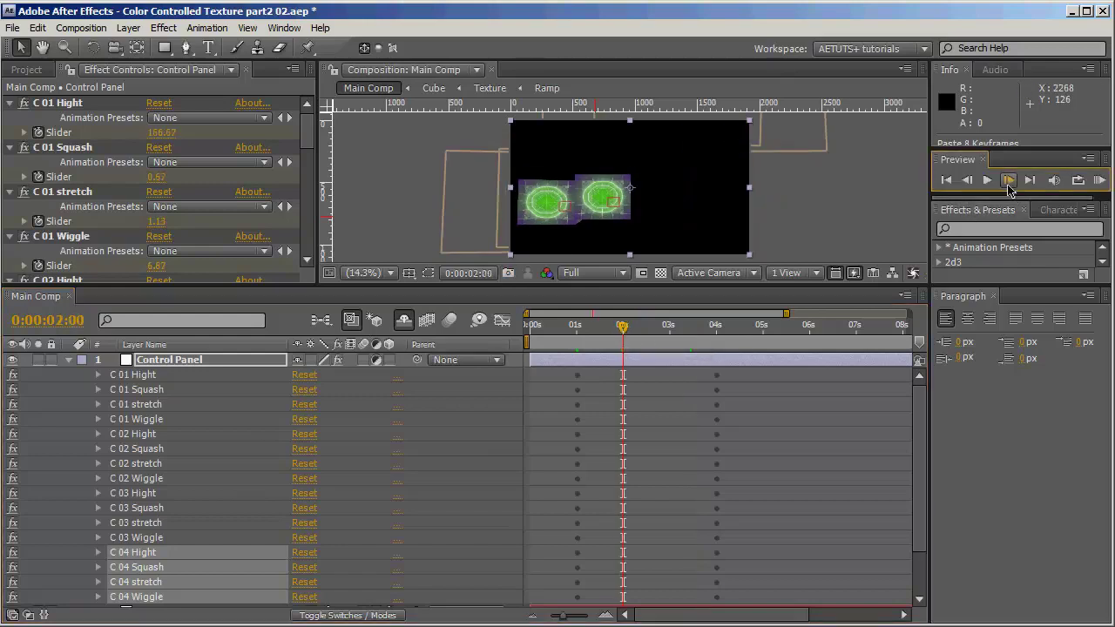
# Expand the four C 02 sliders and shift all their keyframes together so the first ones sit at 0:00:02:00.
pyautogui.click(187, 360)
pyautogui.click(159, 436)
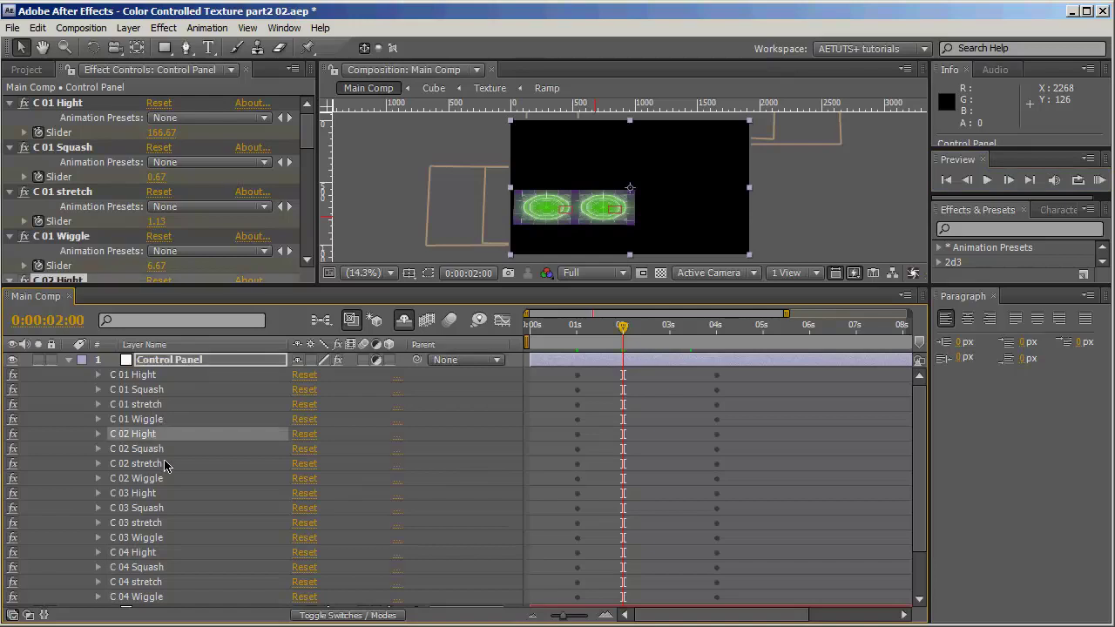
pyautogui.keyDown('shift'); pyautogui.click(155, 478); pyautogui.keyUp('shift')
pyautogui.click(98, 433)
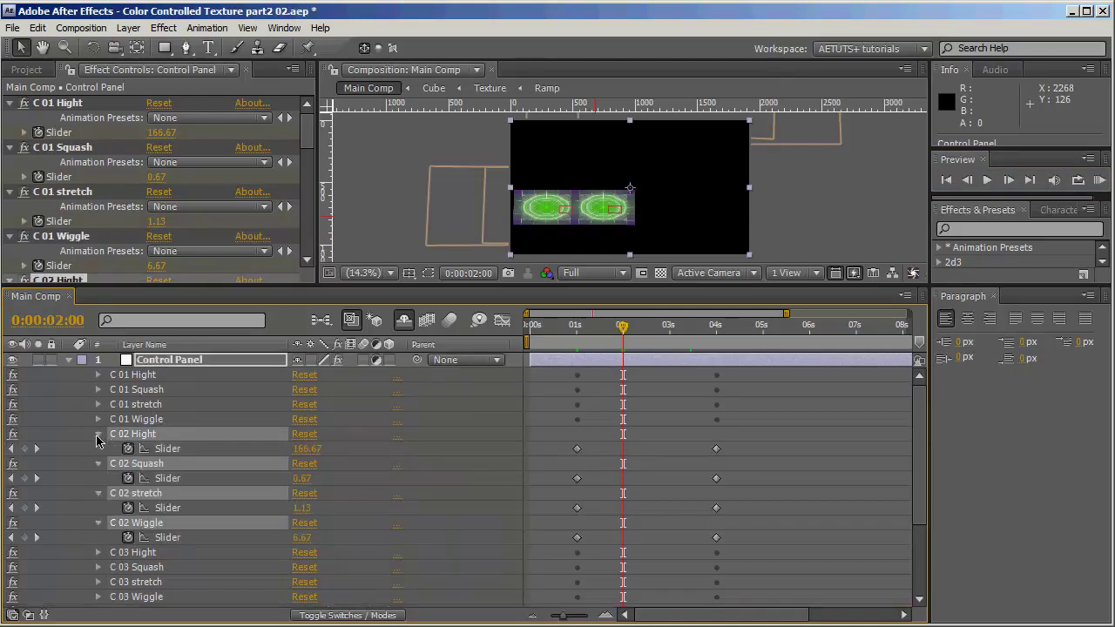
pyautogui.moveTo(540, 440); pyautogui.dragTo(747, 540)
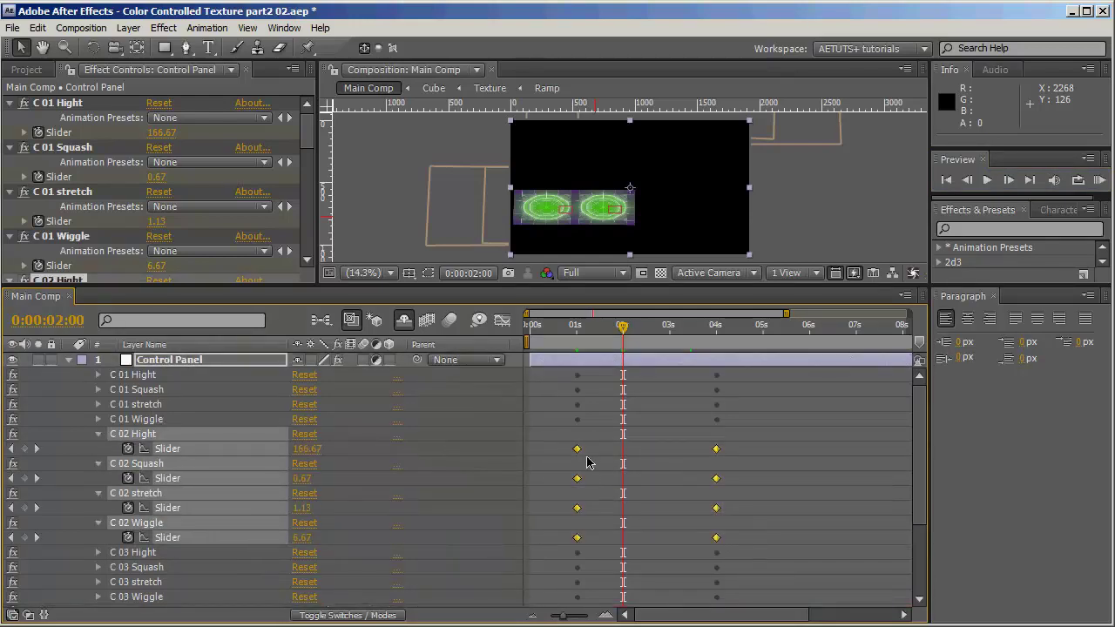
pyautogui.moveTo(576, 449); pyautogui.dragTo(623, 452)
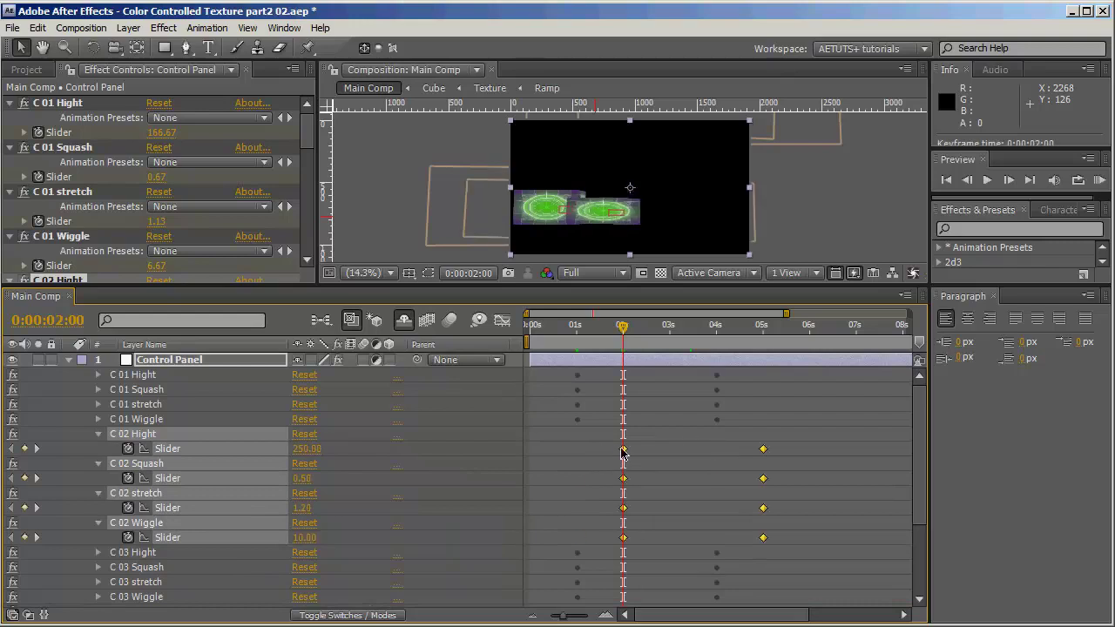
# Expand the four C 03 sliders and shift all their keyframes together so the first ones sit at 0:00:03:00.
pyautogui.click(153, 554)
pyautogui.scroll(-1, 150, 564)
pyautogui.keyDown('shift'); pyautogui.click(153, 554); pyautogui.keyUp('shift')
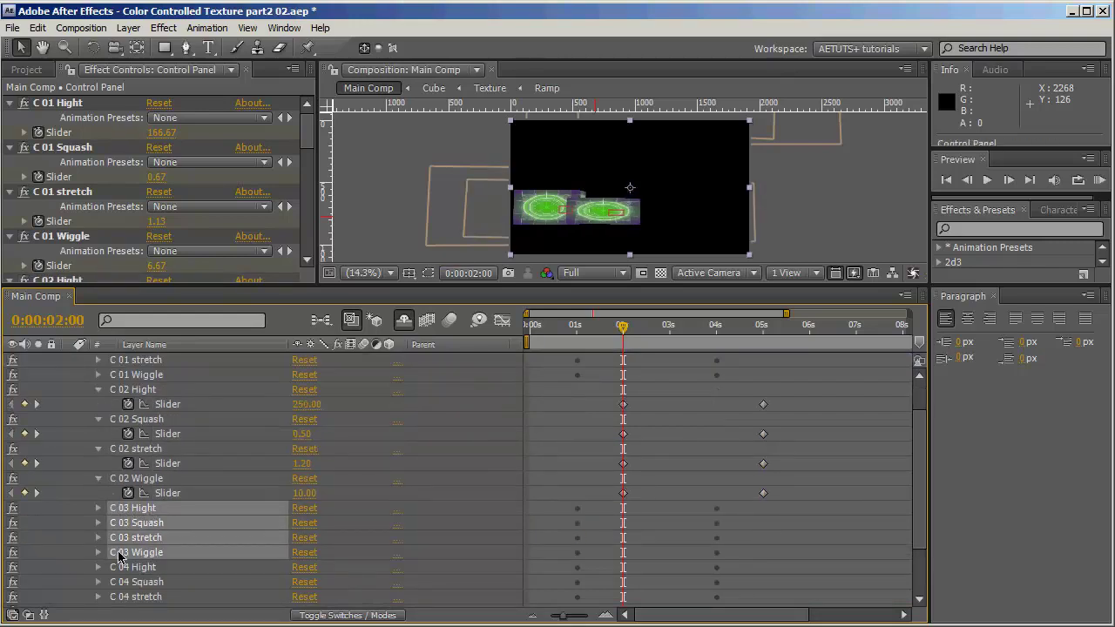
pyautogui.click(98, 552)
pyautogui.moveTo(558, 511); pyautogui.dragTo(756, 620)
pyautogui.click(70, 320)
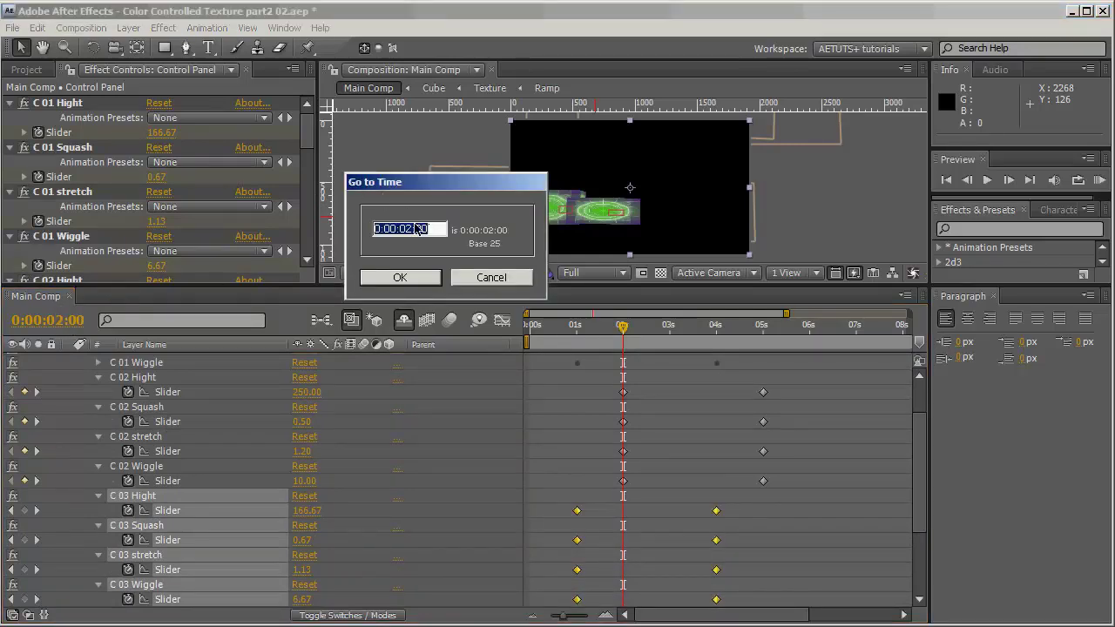
pyautogui.click(410, 229)
pyautogui.write('3')
pyautogui.press('Return')
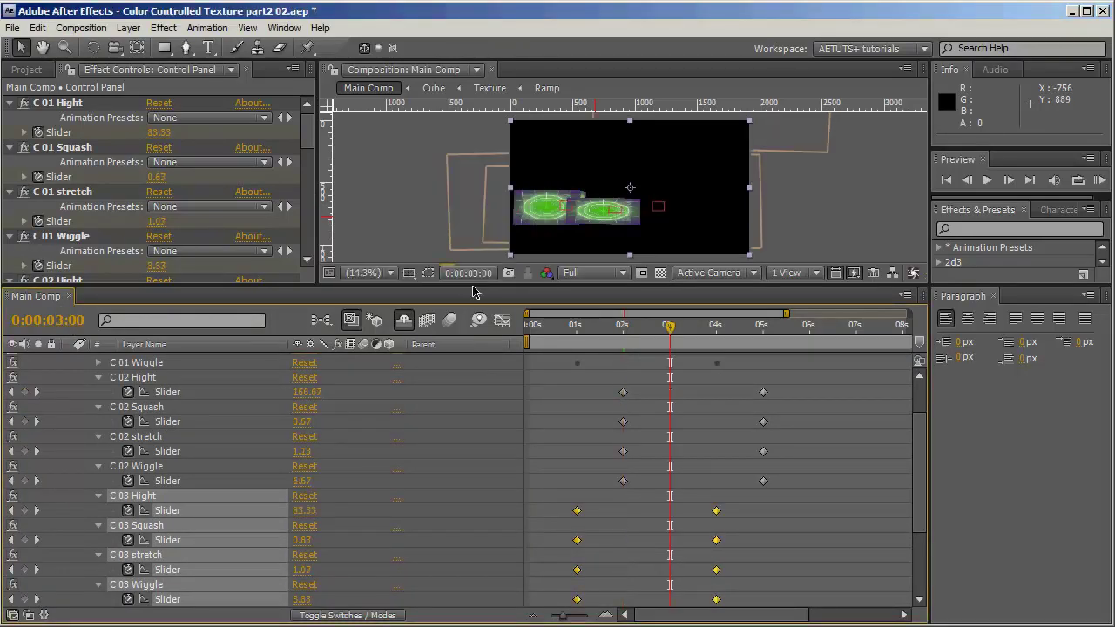
pyautogui.scroll(-3, 601, 454)
pyautogui.moveTo(579, 427); pyautogui.dragTo(671, 427)
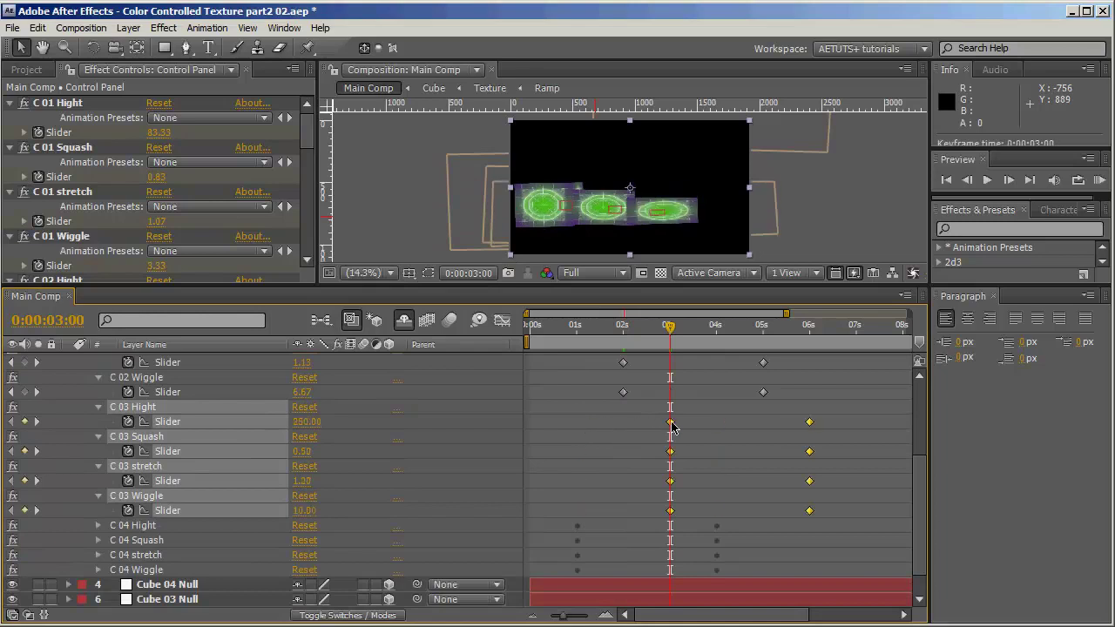
# Expand the four C 04 sliders and shift all their keyframes together so the first ones sit at 0:00:03:00.
pyautogui.click(149, 528)
pyautogui.keyDown('shift'); pyautogui.click(152, 572); pyautogui.keyUp('shift')
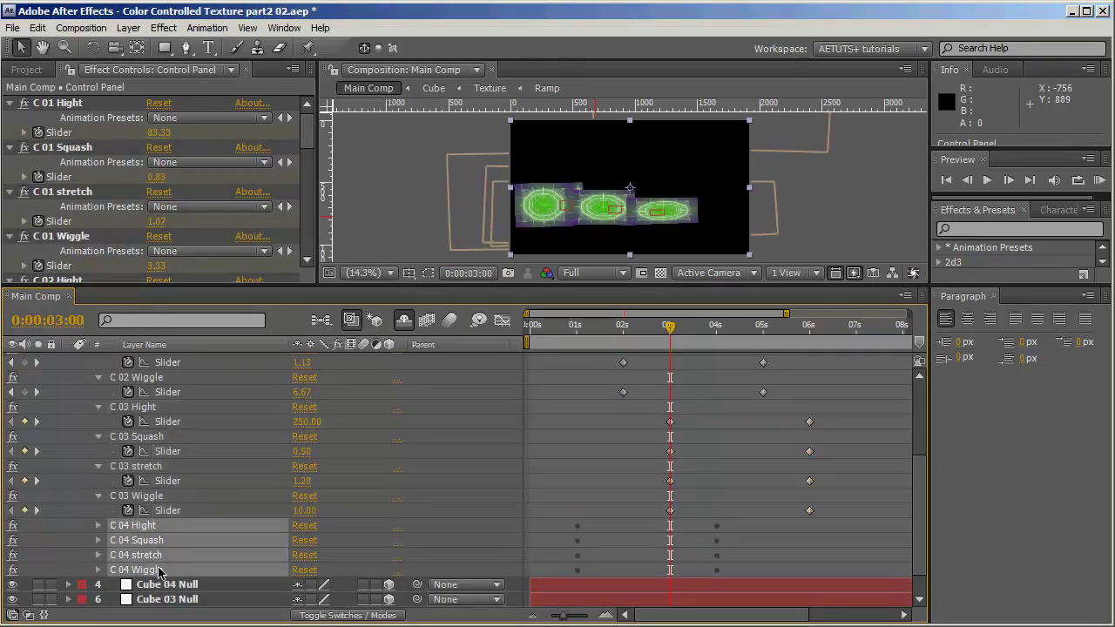
pyautogui.scroll(6, 522, 538)
pyautogui.scroll(-3, 568, 506)
pyautogui.scroll(-7, 610, 514)
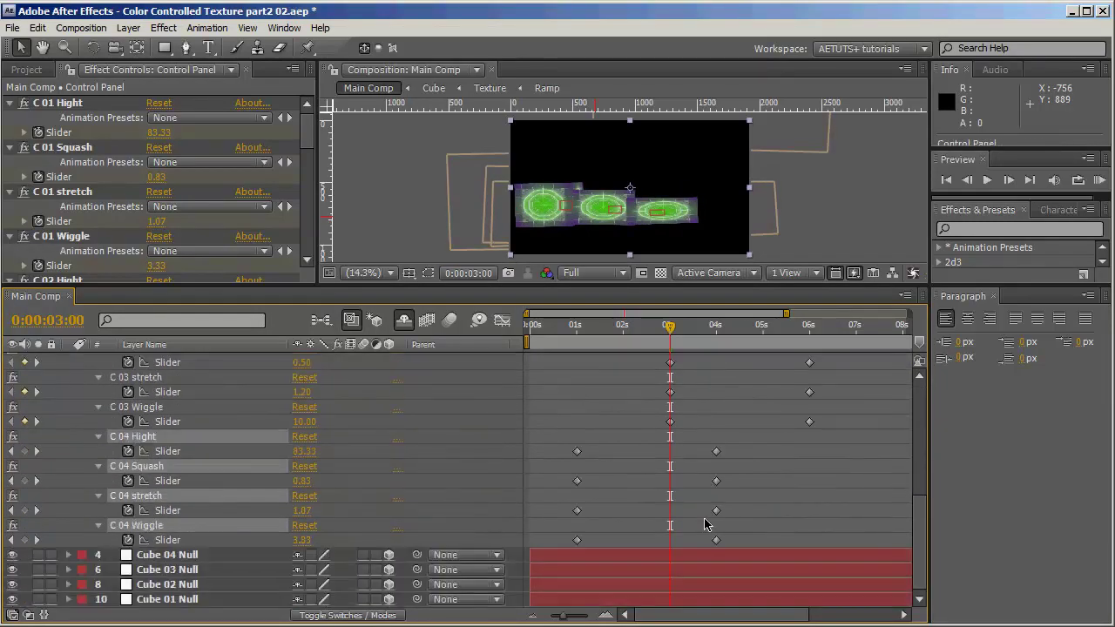
pyautogui.moveTo(767, 448); pyautogui.dragTo(579, 554)
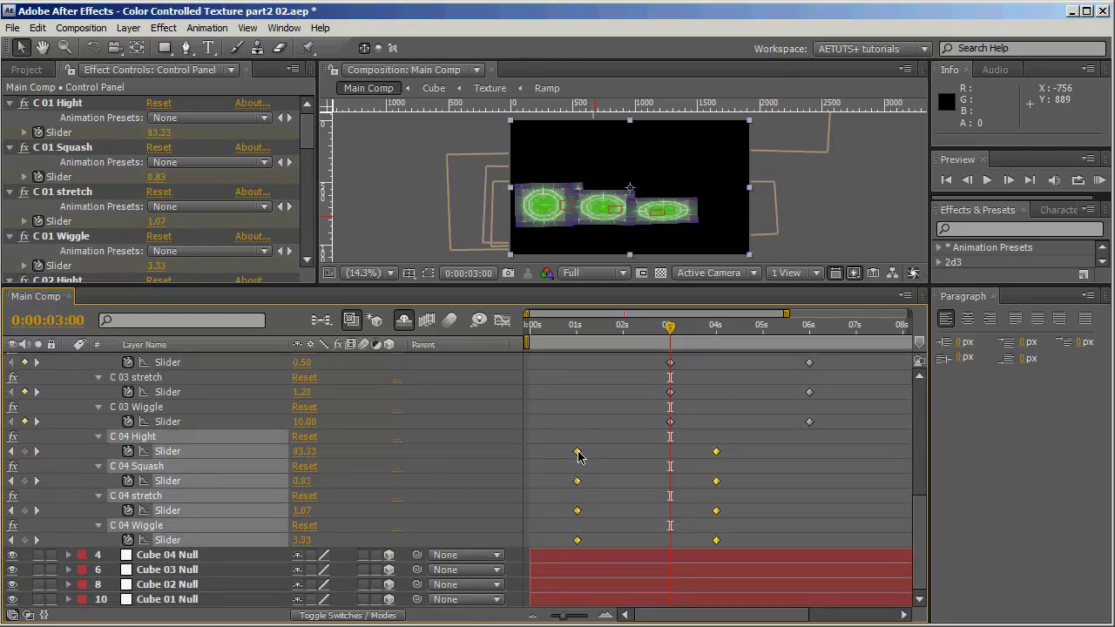
pyautogui.moveTo(580, 454); pyautogui.dragTo(670, 458)
# Go to 0:00:04:00 and shift the selected C 04 slider keyframes so they start at that time.
pyautogui.click(68, 322)
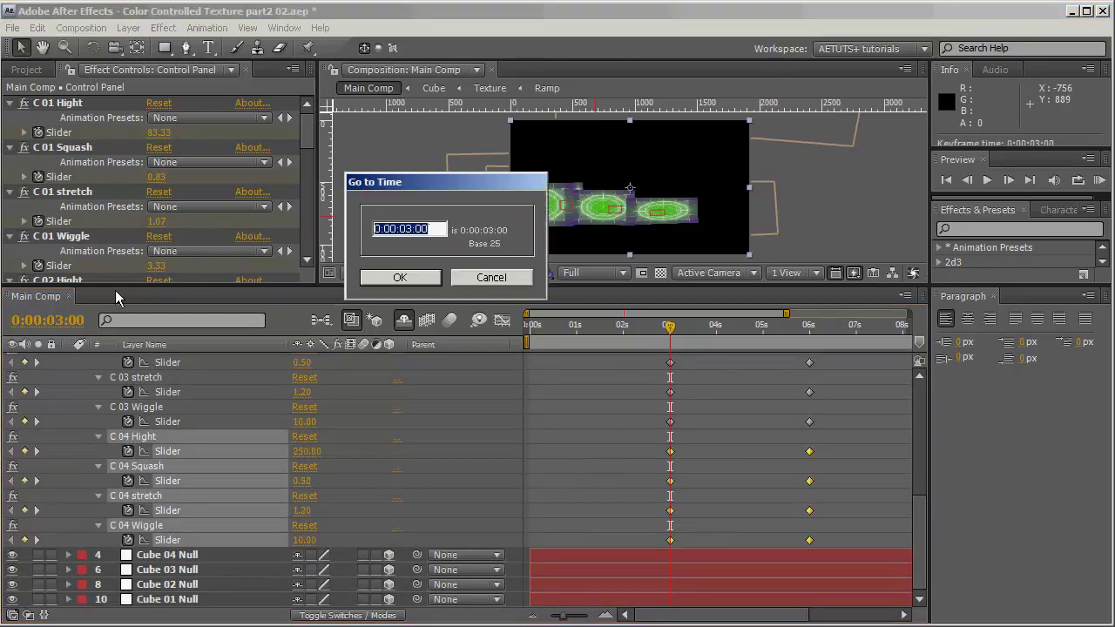
pyautogui.click(408, 229)
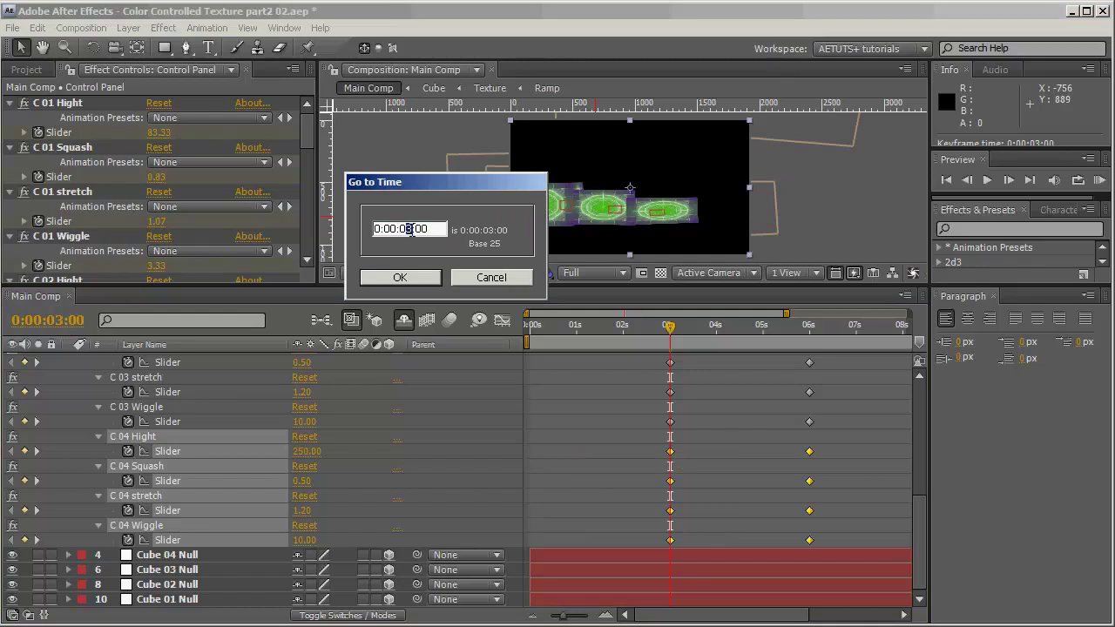
pyautogui.press('BackSpace')
pyautogui.write('4')
pyautogui.press('Return')
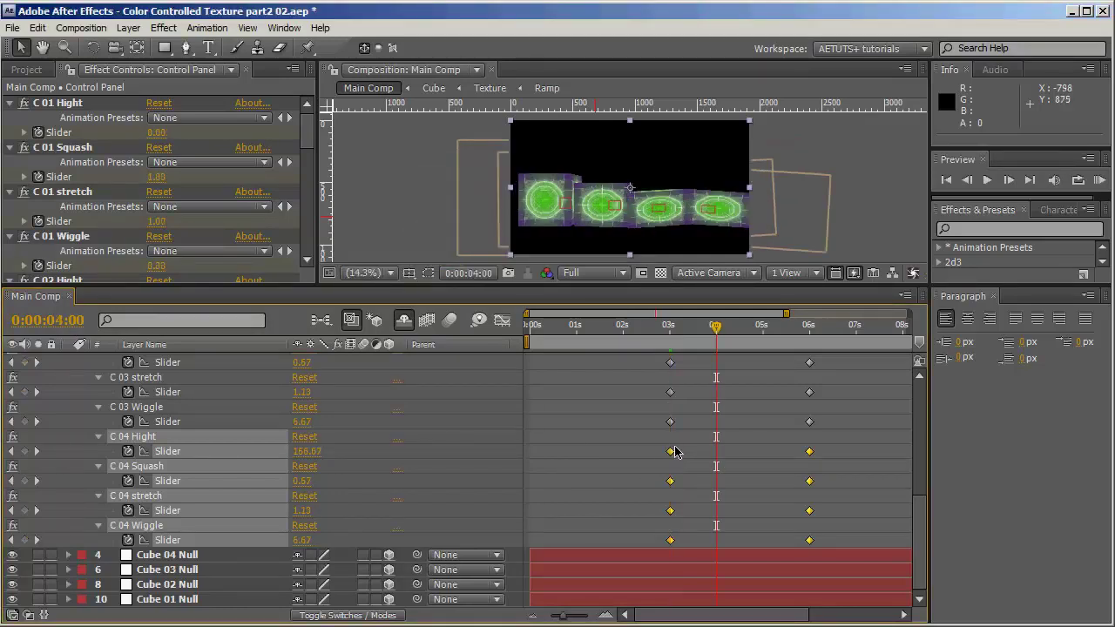
pyautogui.moveTo(673, 454); pyautogui.dragTo(720, 455)
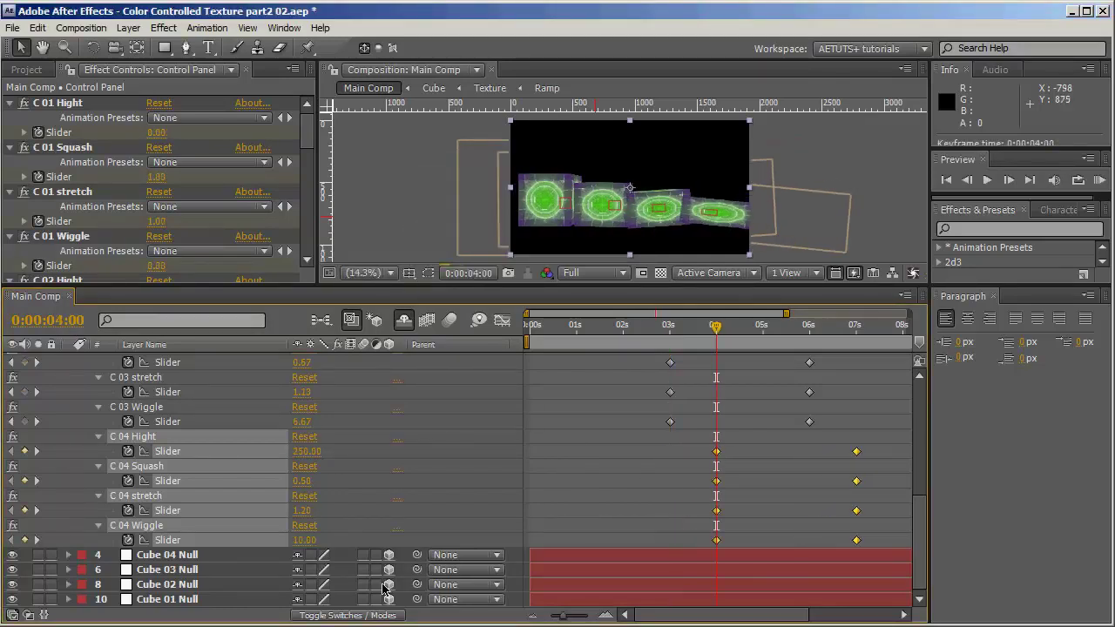
# Collapse the Control Panel layer's properties and return the current time to 0:00:00:00.
pyautogui.click(63, 490)
pyautogui.press('u')
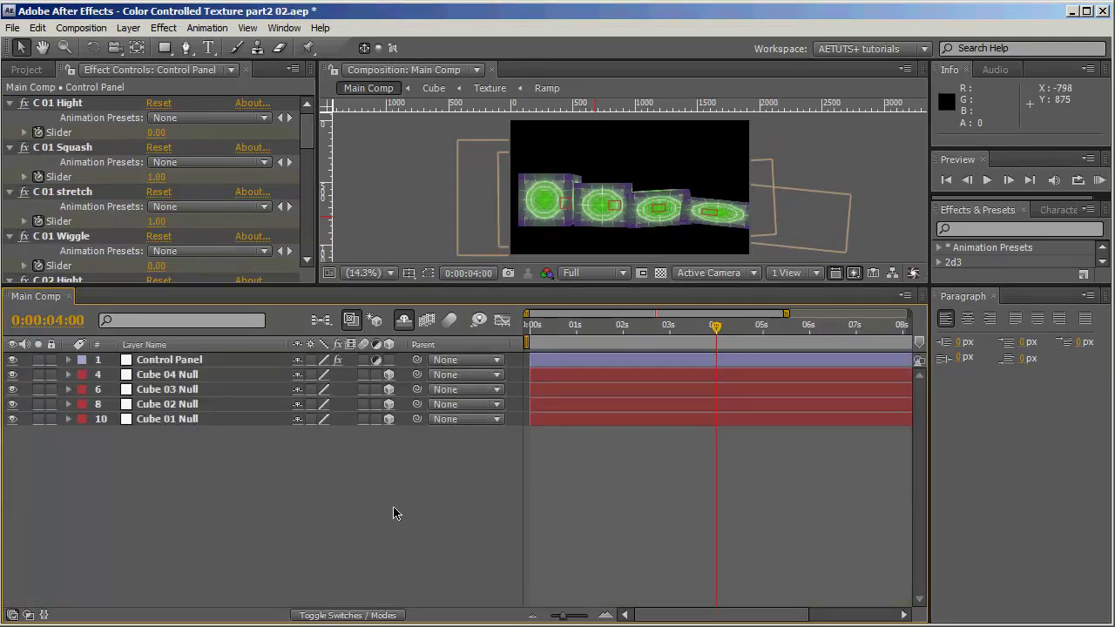
pyautogui.moveTo(551, 339); pyautogui.dragTo(542, 338)
pyautogui.moveTo(567, 340); pyautogui.dragTo(506, 367)
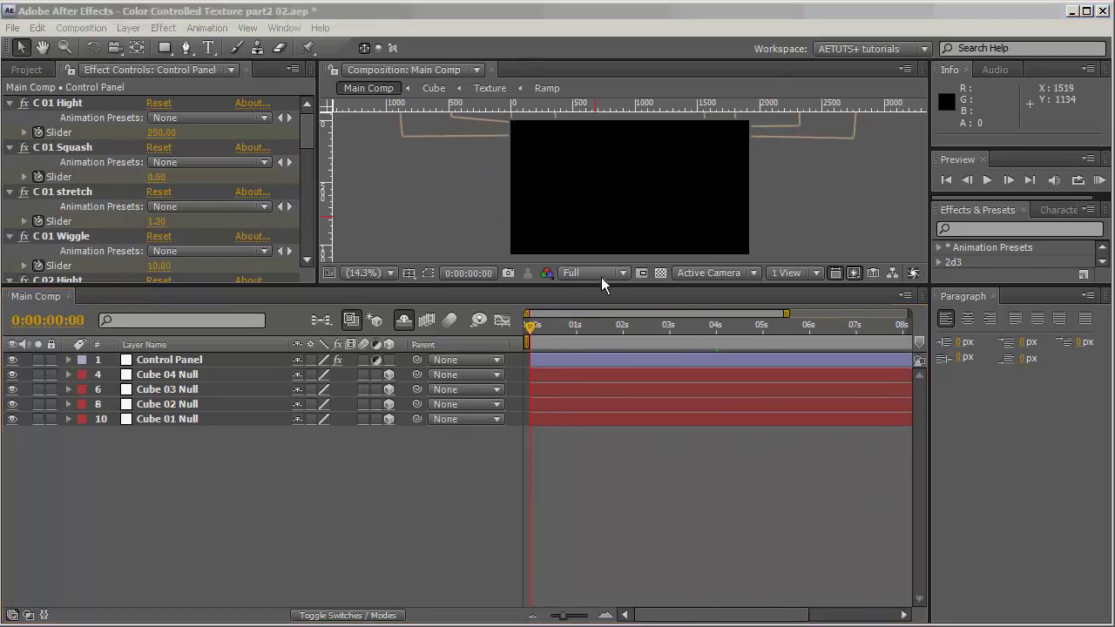
# Enlarge the composition viewer and scrub the timeline to check how the four cubes drop and bounce.
pyautogui.moveTo(605, 286); pyautogui.dragTo(609, 442)
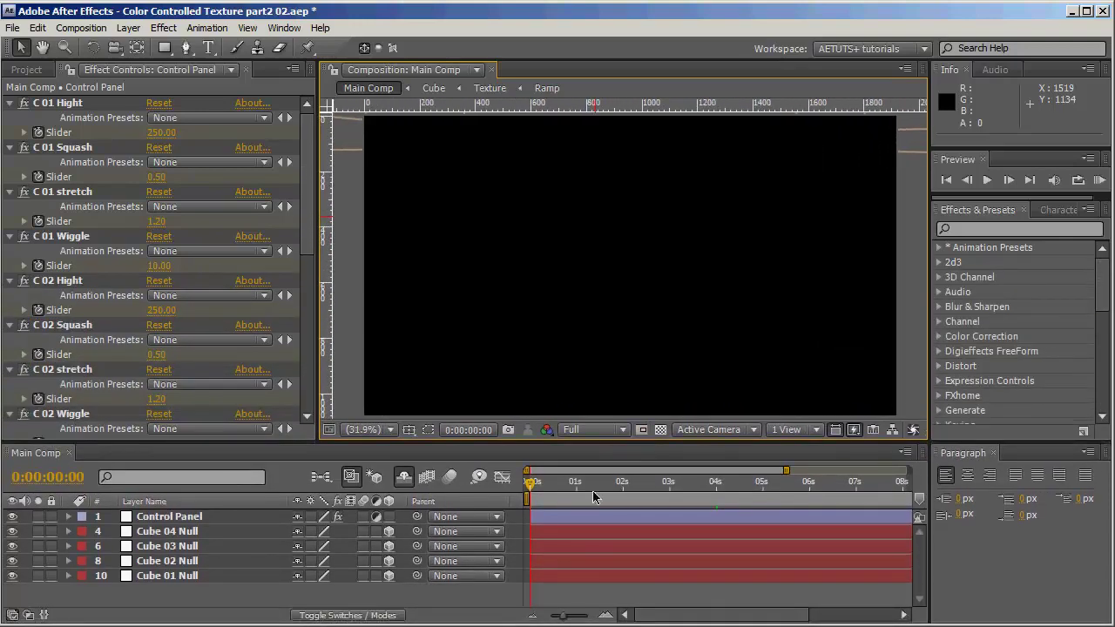
pyautogui.moveTo(539, 487); pyautogui.dragTo(719, 518)
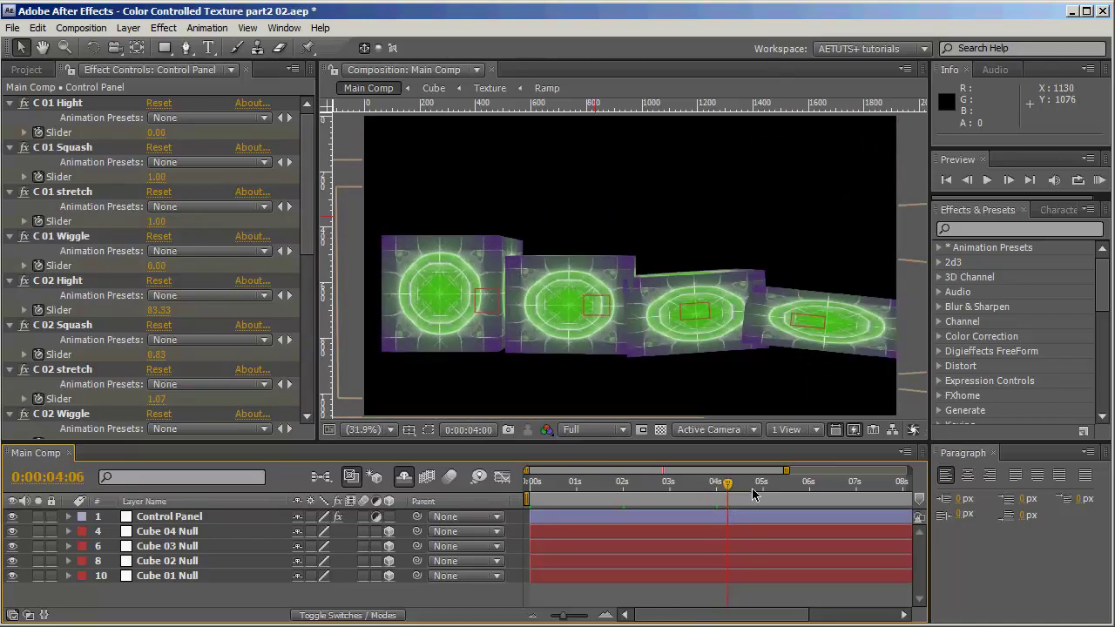
pyautogui.moveTo(753, 494); pyautogui.dragTo(719, 483)
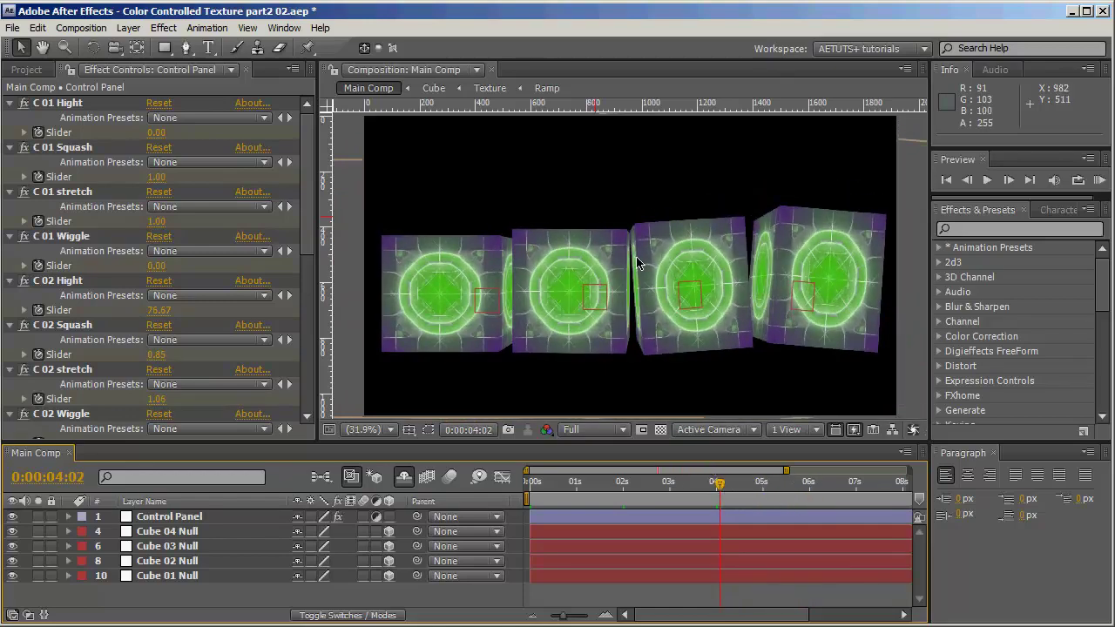
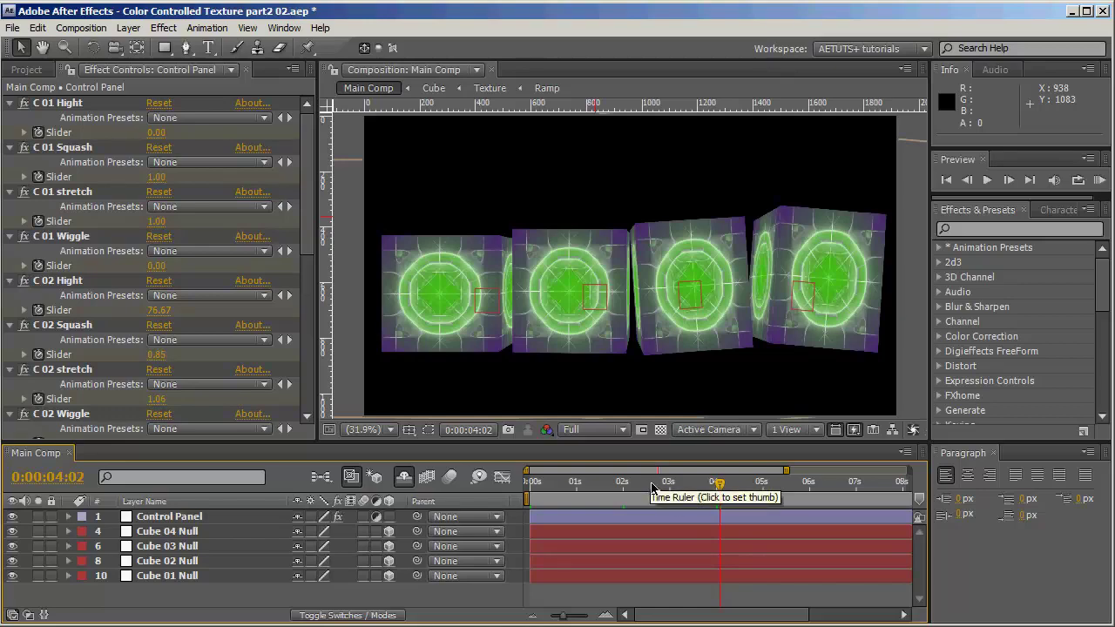
pyautogui.click(728, 486)
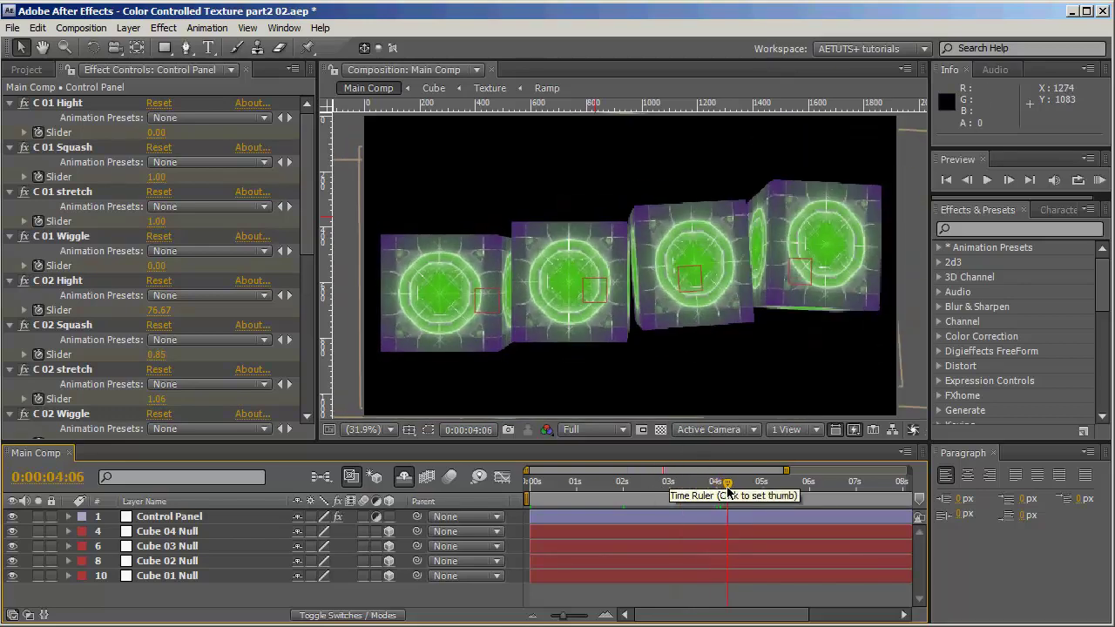
pyautogui.click(734, 486)
pyautogui.scroll(-2, 736, 371)
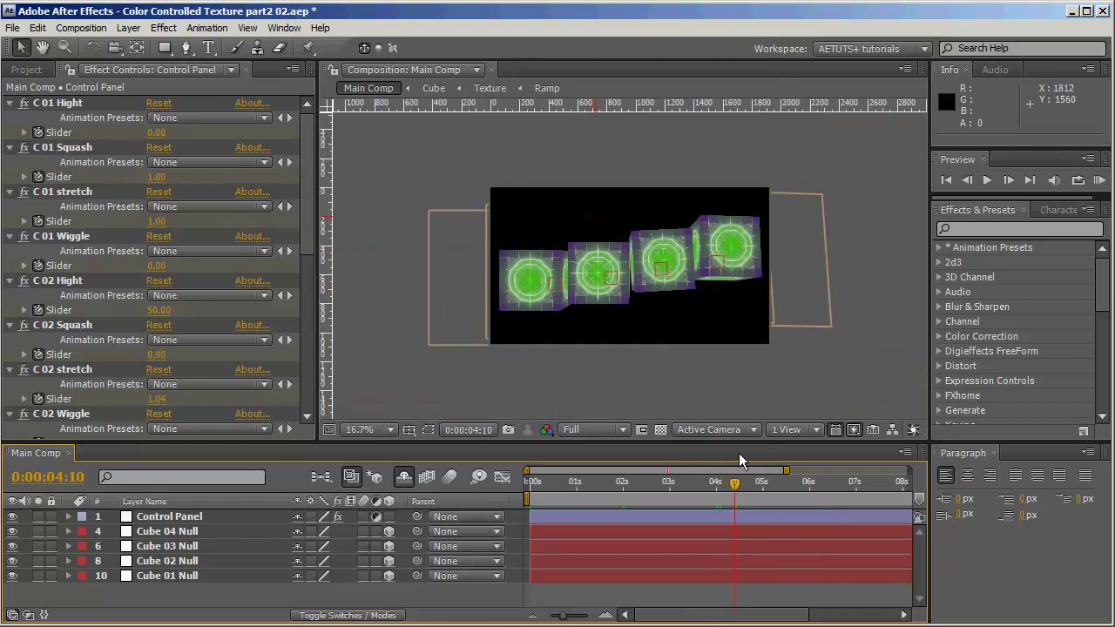
pyautogui.moveTo(666, 492); pyautogui.dragTo(639, 486)
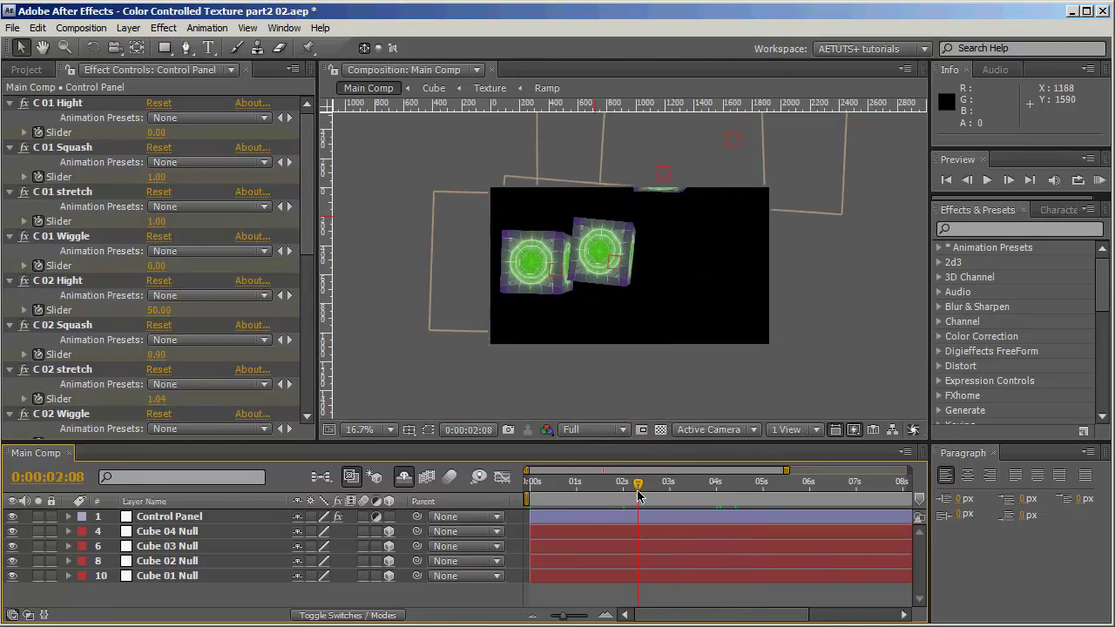
pyautogui.scroll(4, 595, 371)
pyautogui.scroll(-3, 595, 371)
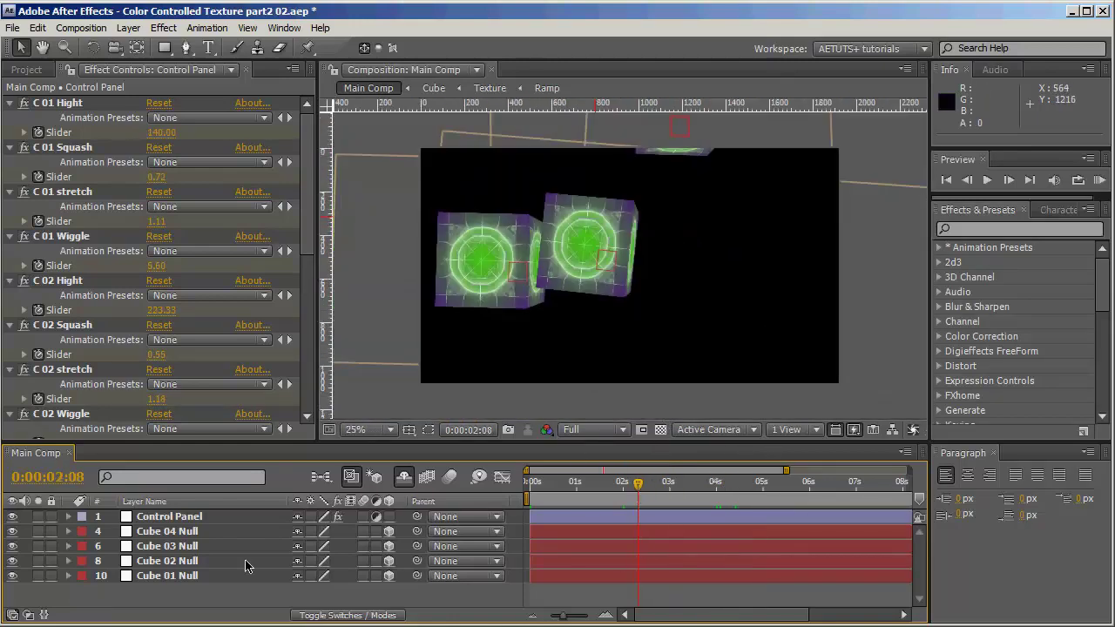
# Reveal Cube 01 Null's Position keyframes, scrub past its landing to check the motion, and hide the property again.
pyautogui.click(180, 576)
pyautogui.press('p')
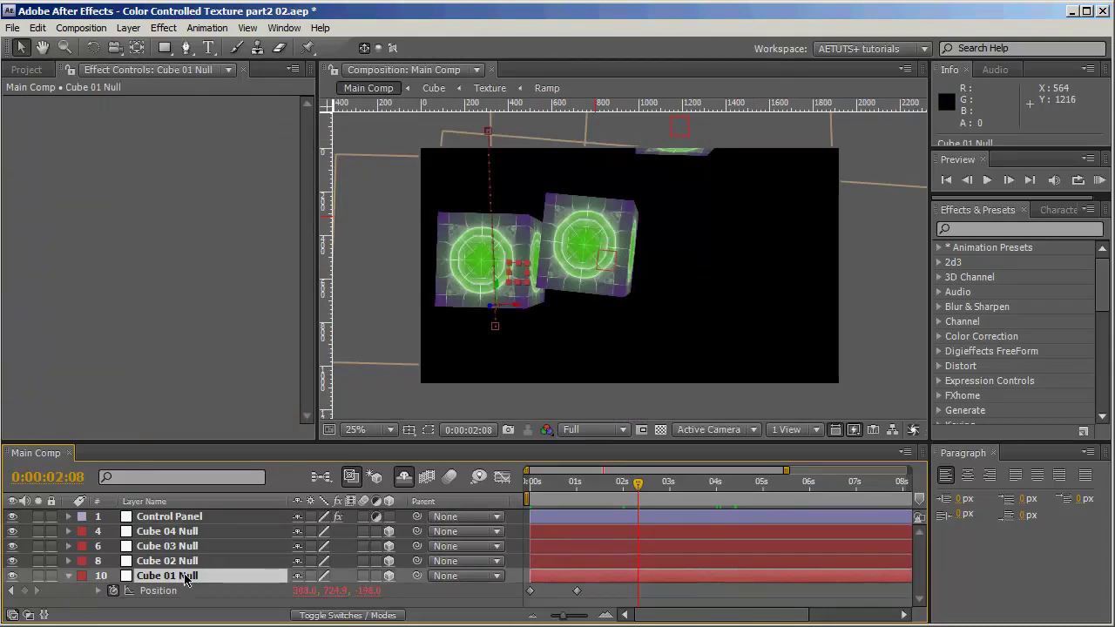
pyautogui.moveTo(539, 484); pyautogui.dragTo(591, 490)
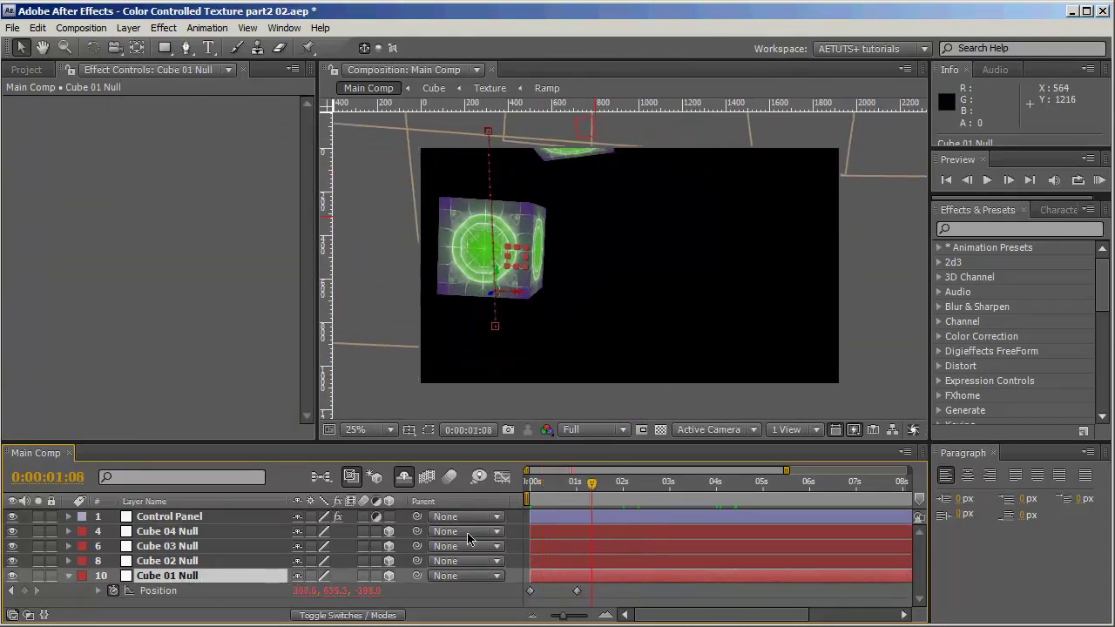
pyautogui.press('p')
# Show the hidden shy layers in the timeline and select the Cube 04 layer.
pyautogui.click(404, 481)
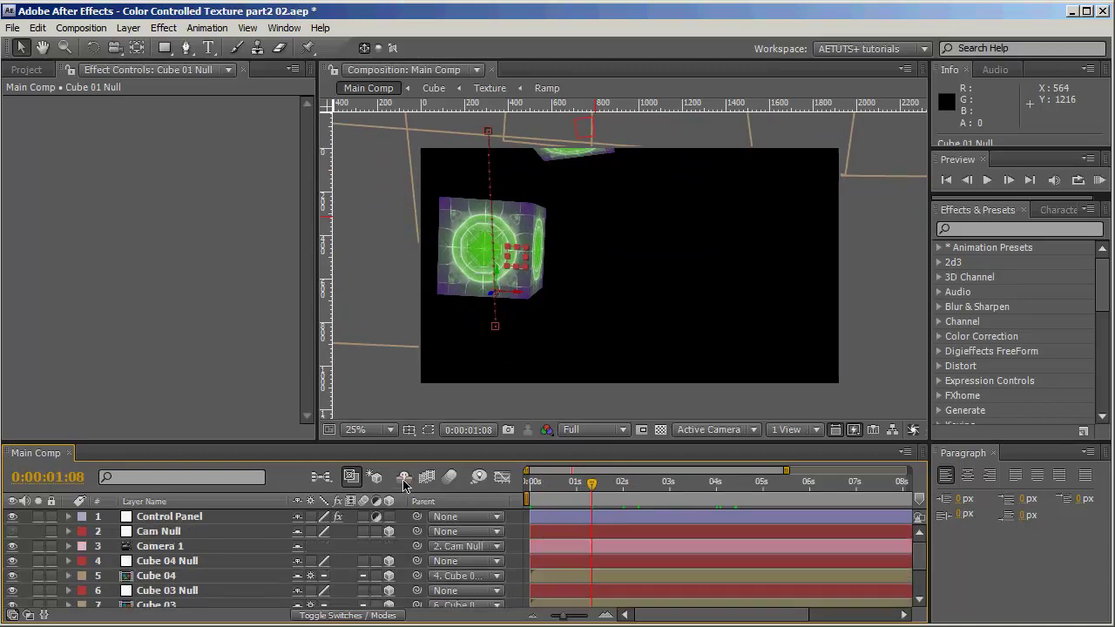
pyautogui.click(177, 576)
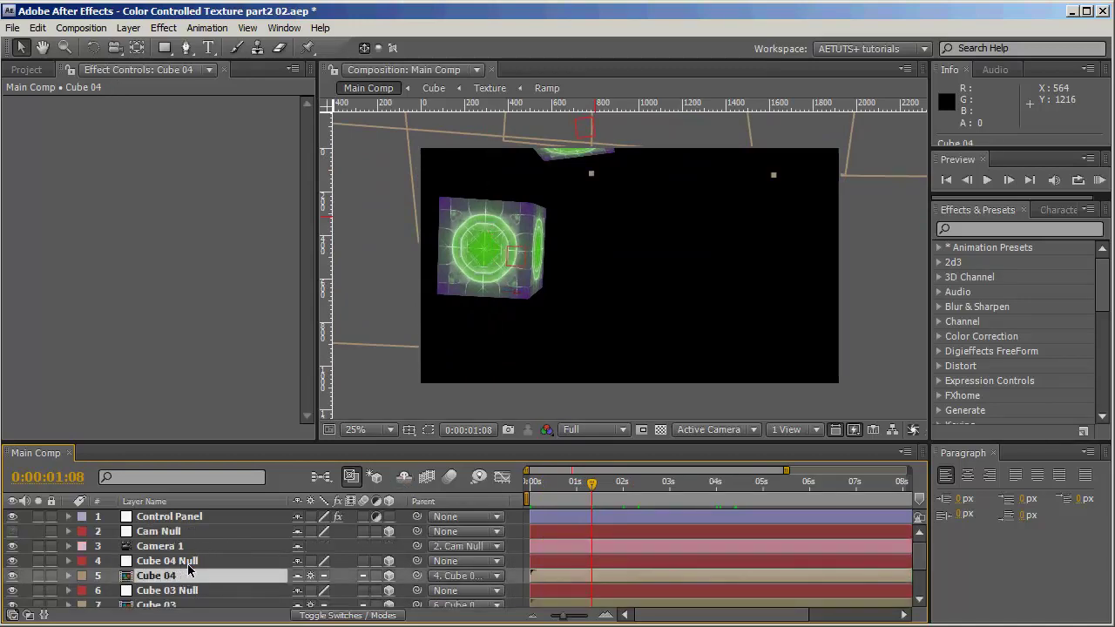
pyautogui.scroll(-1, 231, 557)
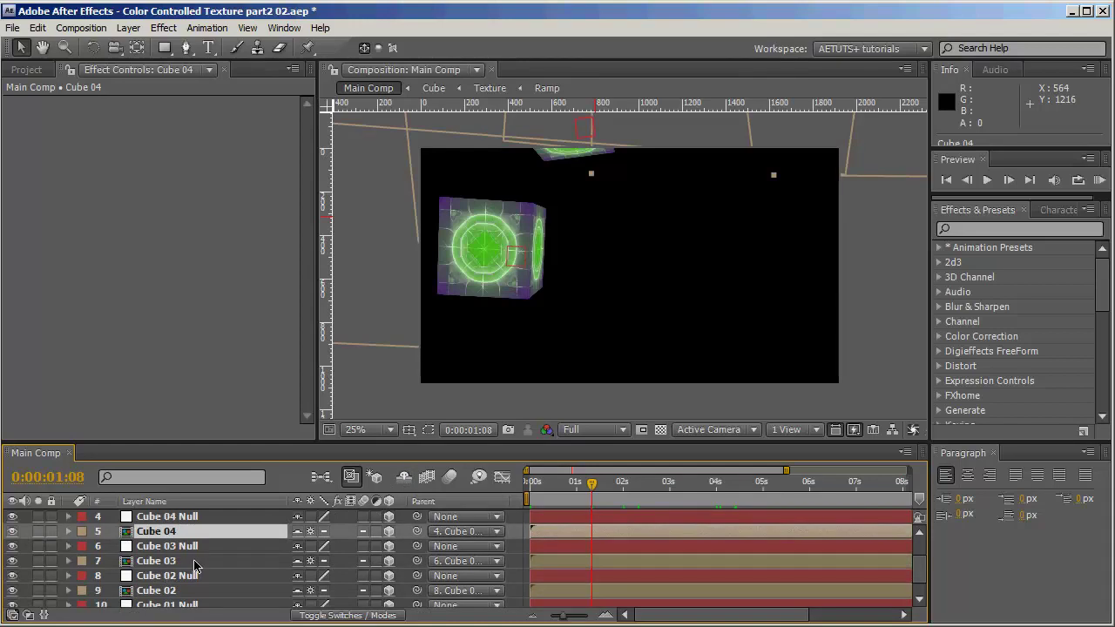
pyautogui.scroll(1, 176, 540)
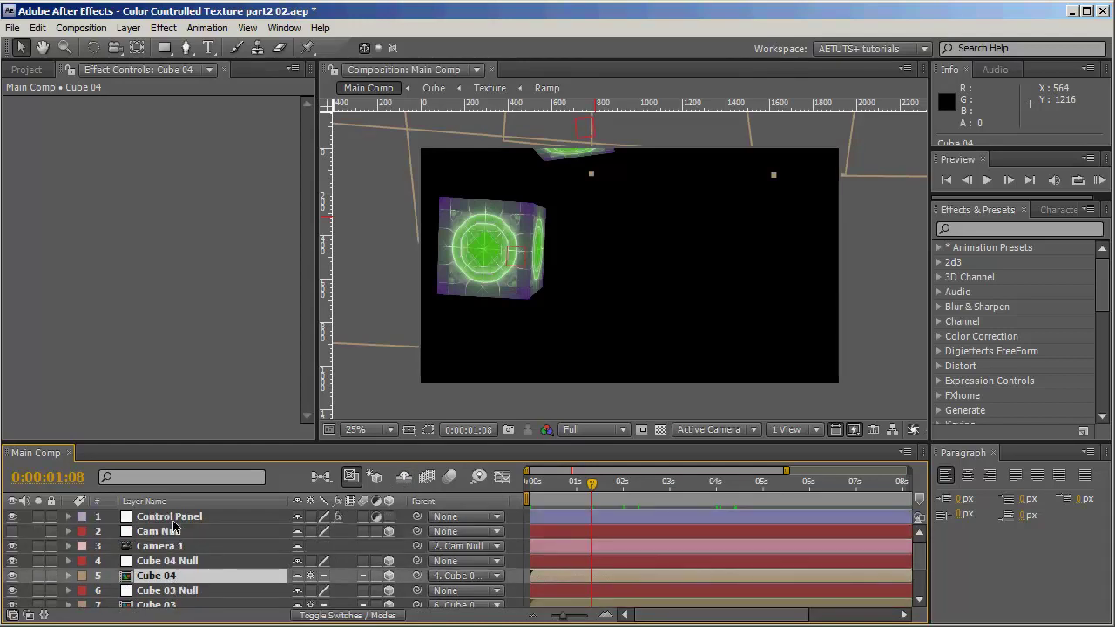
# Mark the Cube 01 to Cube 04 Null layers as shy.
pyautogui.click(170, 561)
pyautogui.keyDown('ctrl'); pyautogui.click(170, 591); pyautogui.keyUp('ctrl')
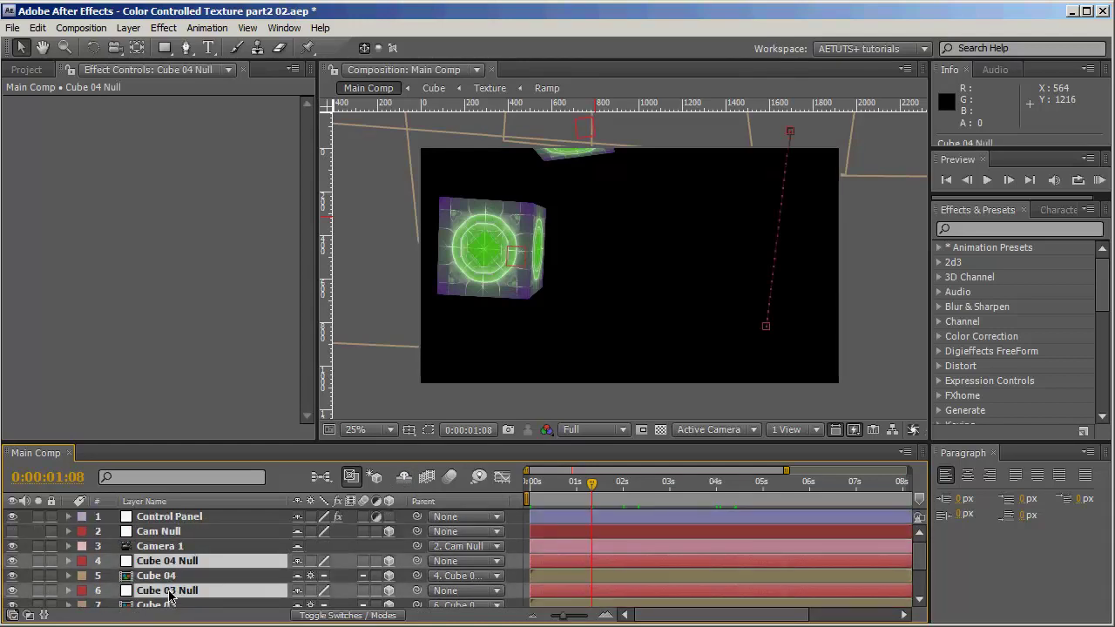
pyautogui.scroll(-1, 171, 593)
pyautogui.keyDown('ctrl'); pyautogui.click(171, 576); pyautogui.keyUp('ctrl')
pyautogui.keyDown('ctrl'); pyautogui.click(170, 603); pyautogui.keyUp('ctrl')
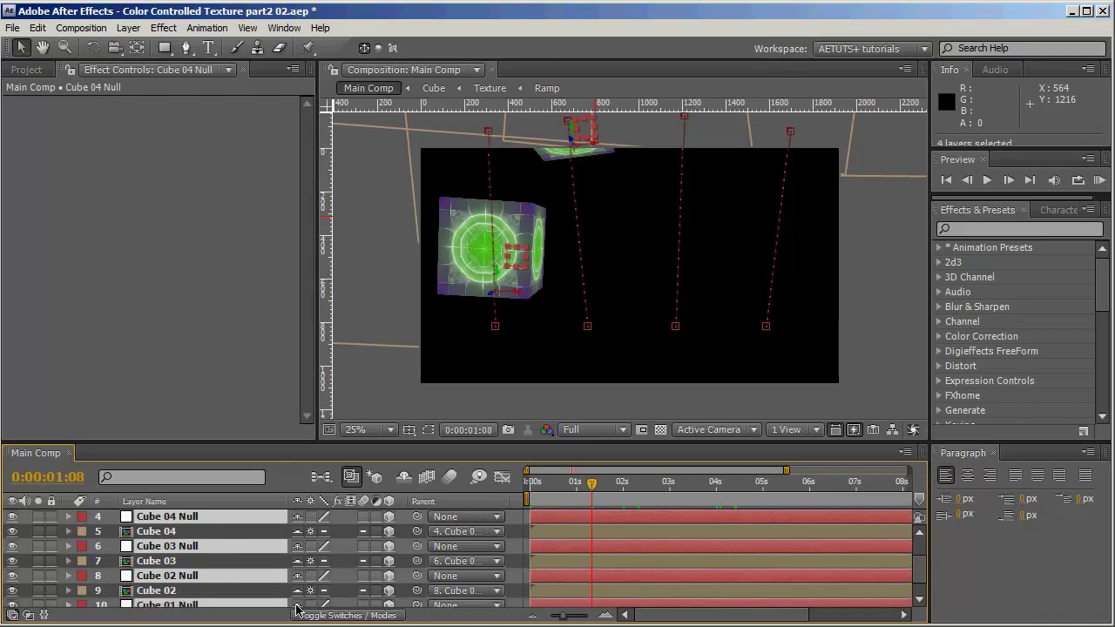
# Turn off the shy switch for the Cube 01 to Cube 04 layers and hide the shy layers in the timeline.
pyautogui.click(168, 590)
pyautogui.keyDown('ctrl'); pyautogui.click(165, 561); pyautogui.keyUp('ctrl')
pyautogui.keyDown('ctrl'); pyautogui.click(158, 534); pyautogui.keyUp('ctrl')
pyautogui.scroll(1, 157, 549)
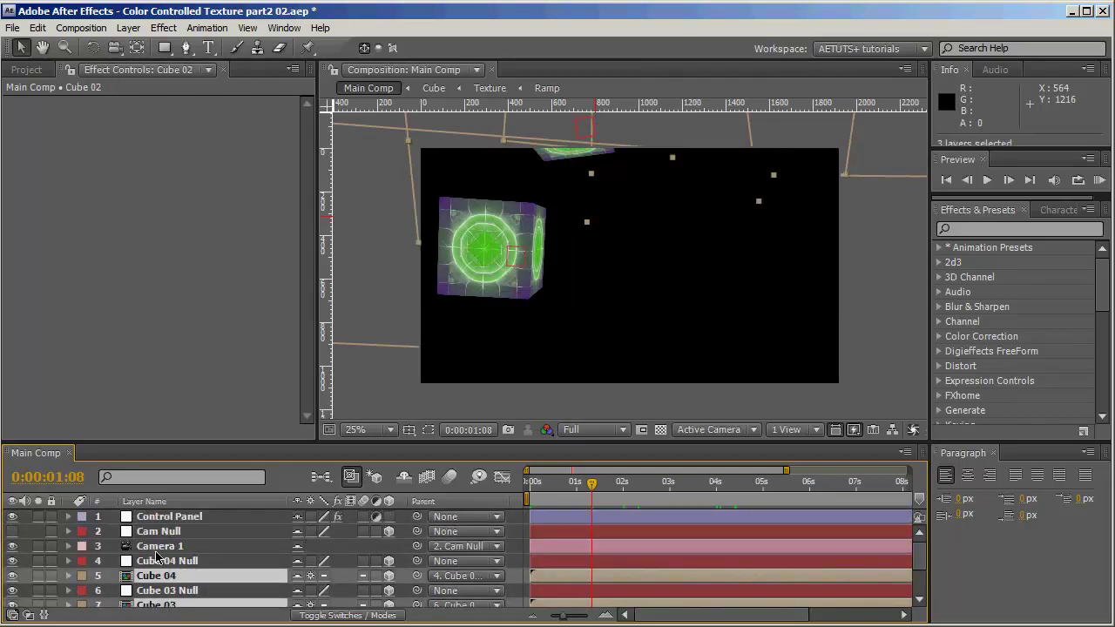
pyautogui.scroll(-2, 170, 576)
pyautogui.keyDown('ctrl'); pyautogui.click(192, 601); pyautogui.keyUp('ctrl')
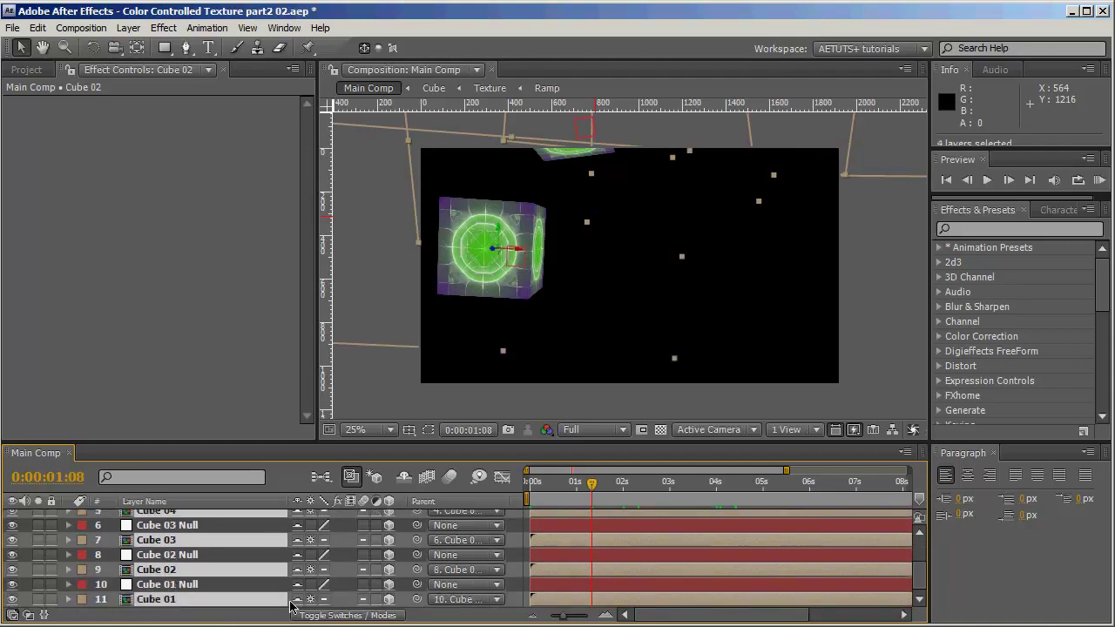
pyautogui.click(405, 485)
pyautogui.click(268, 604)
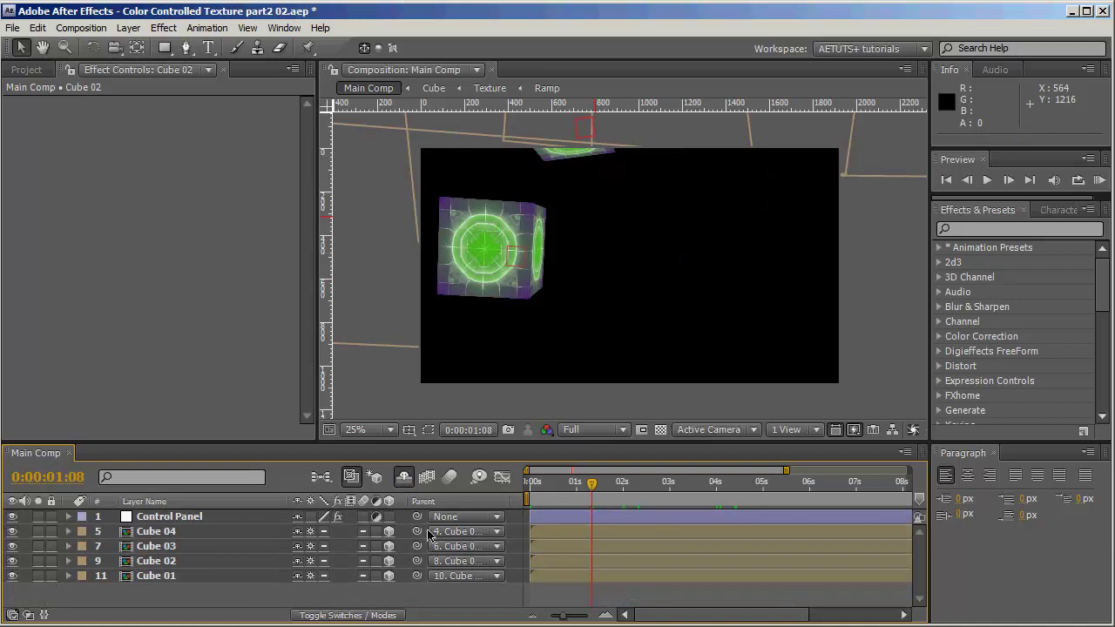
# Add Position keyframes to all four Cube layers at 0:00:00:00 and again, with the same position, at 0:00:05:00.
pyautogui.click(151, 578)
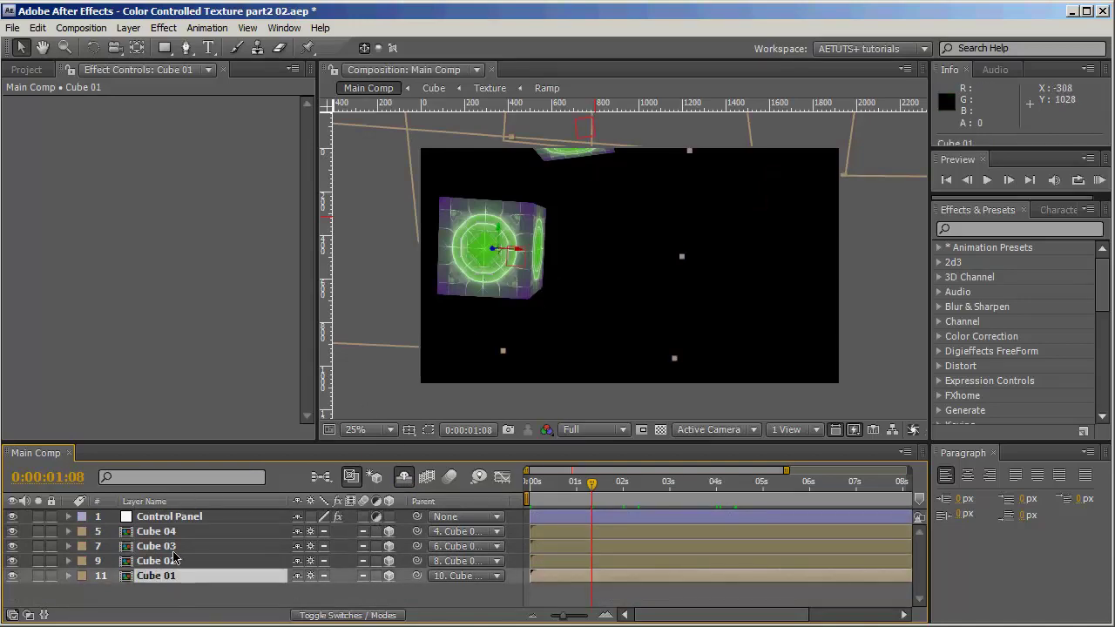
pyautogui.moveTo(559, 484); pyautogui.dragTo(531, 492)
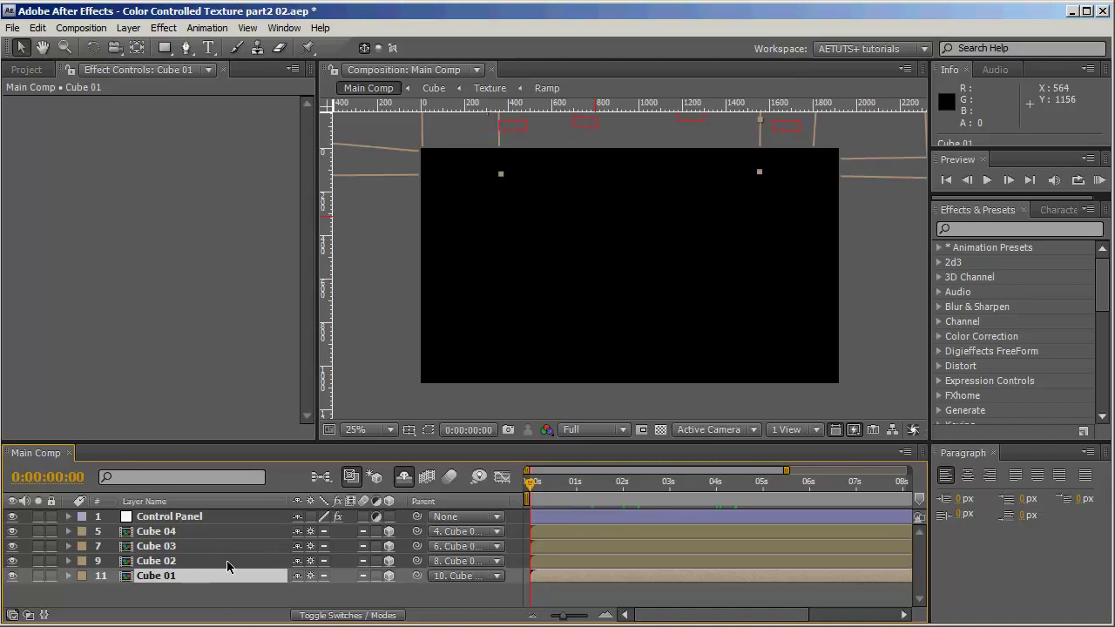
pyautogui.keyDown('shift'); pyautogui.click(156, 531); pyautogui.keyUp('shift')
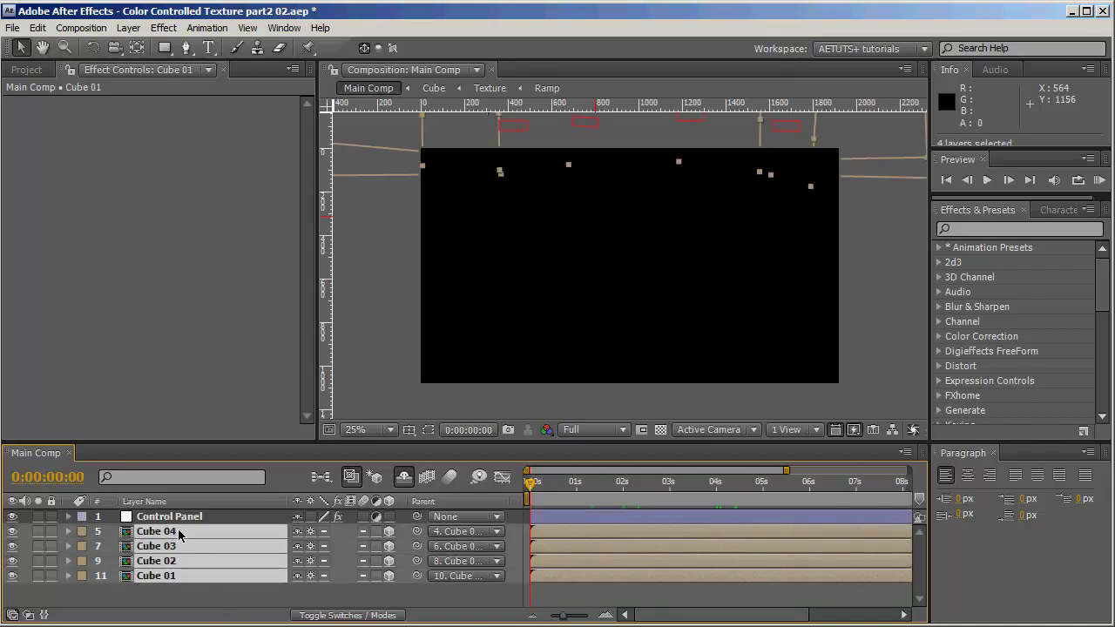
pyautogui.press('p')
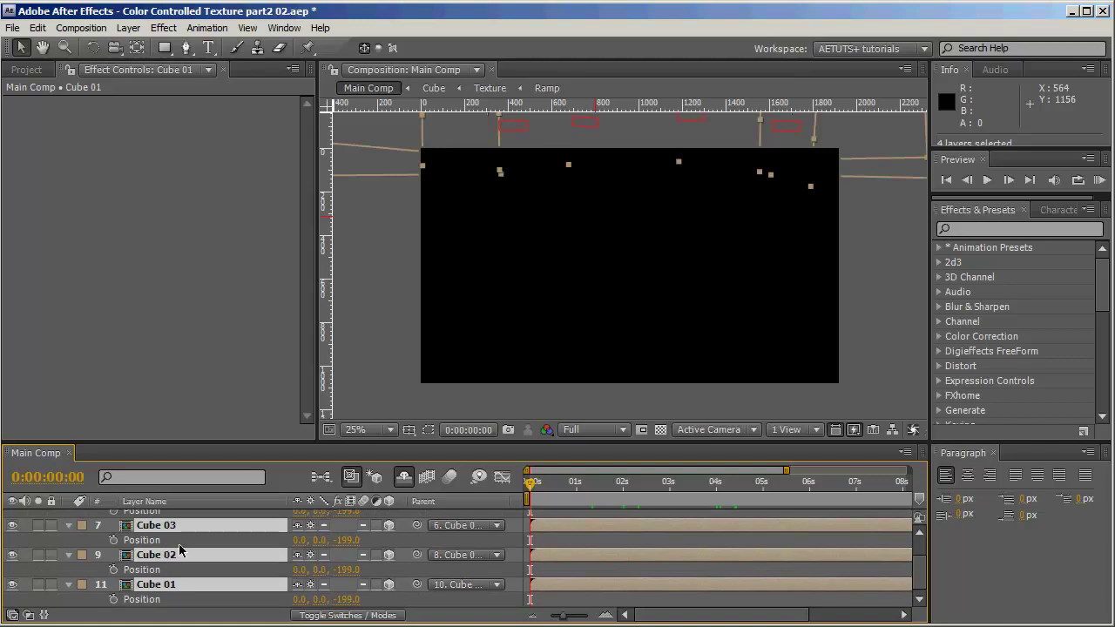
pyautogui.click(113, 541)
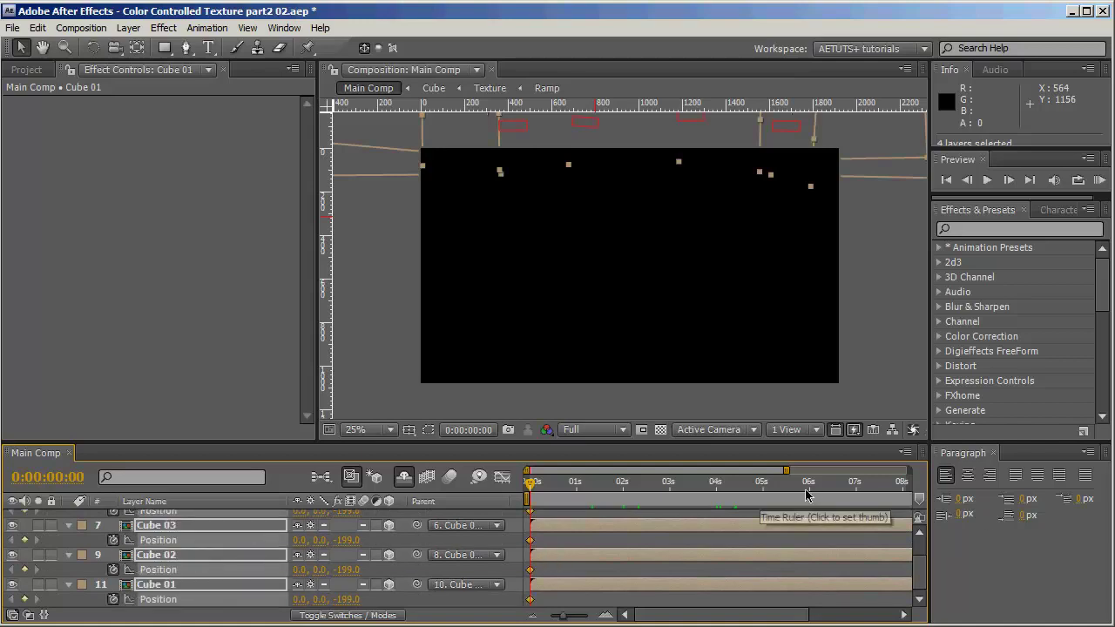
pyautogui.moveTo(661, 494); pyautogui.dragTo(763, 518)
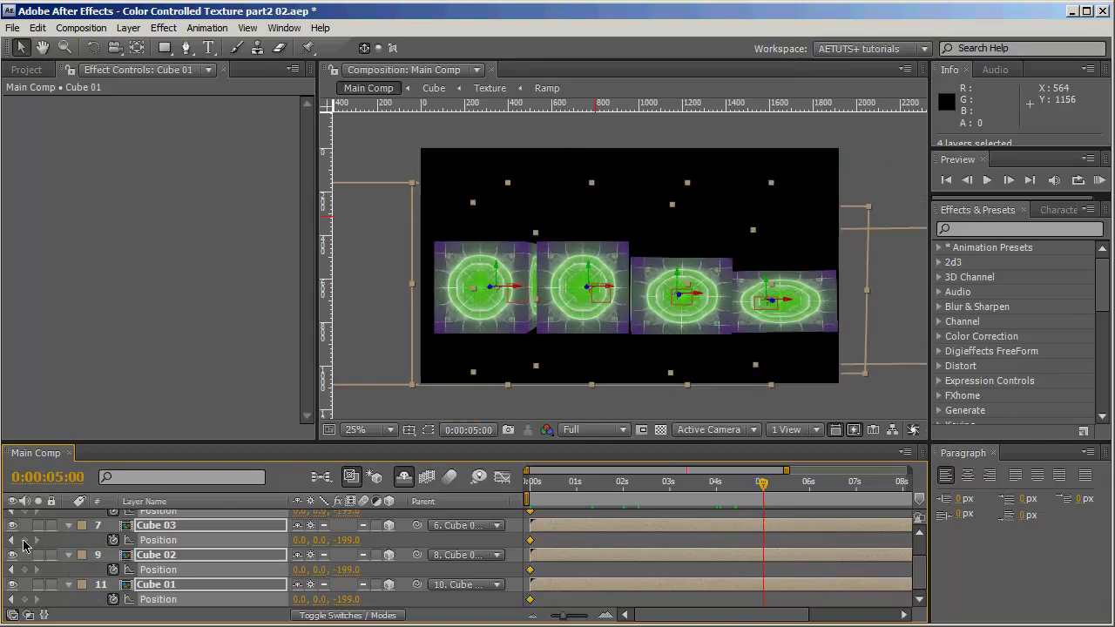
pyautogui.hotkey('alt', 'shift', 'p')
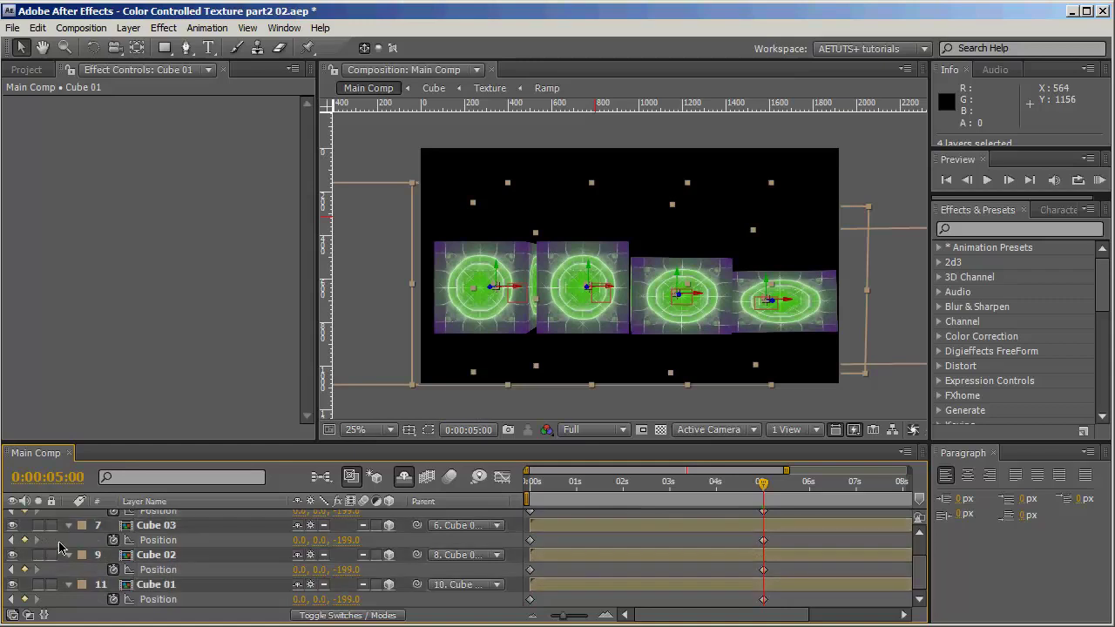
# At 0:00:03:23, spread the first two cubes outward along X, Cube 01 to about -116 and Cube 02 to about -48.
pyautogui.moveTo(575, 482); pyautogui.dragTo(712, 534)
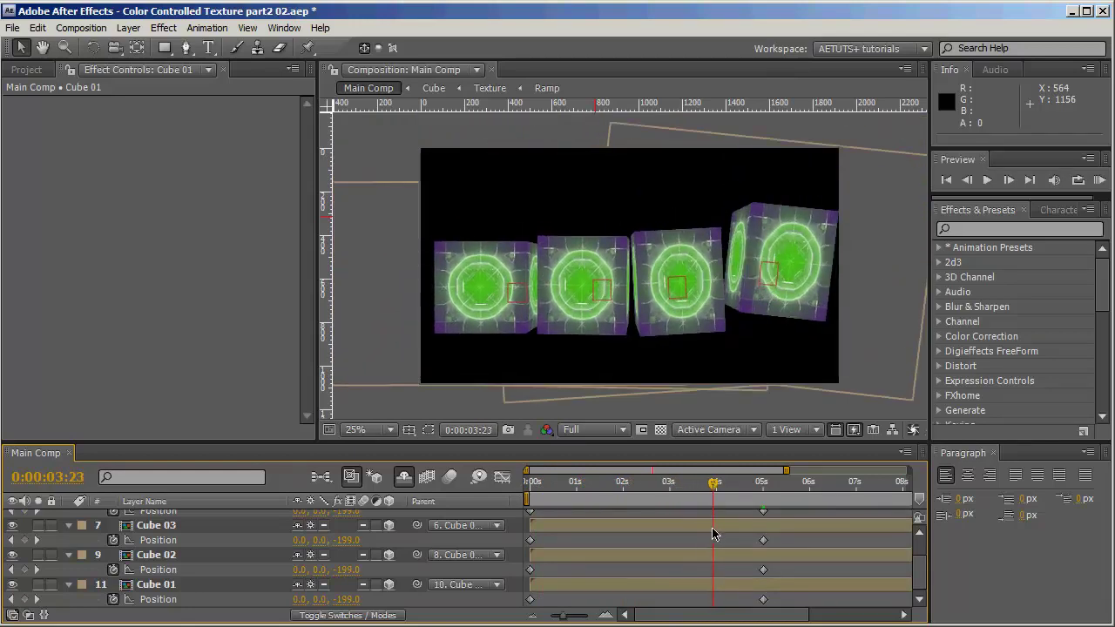
pyautogui.click(199, 585)
pyautogui.moveTo(522, 290); pyautogui.dragTo(493, 290)
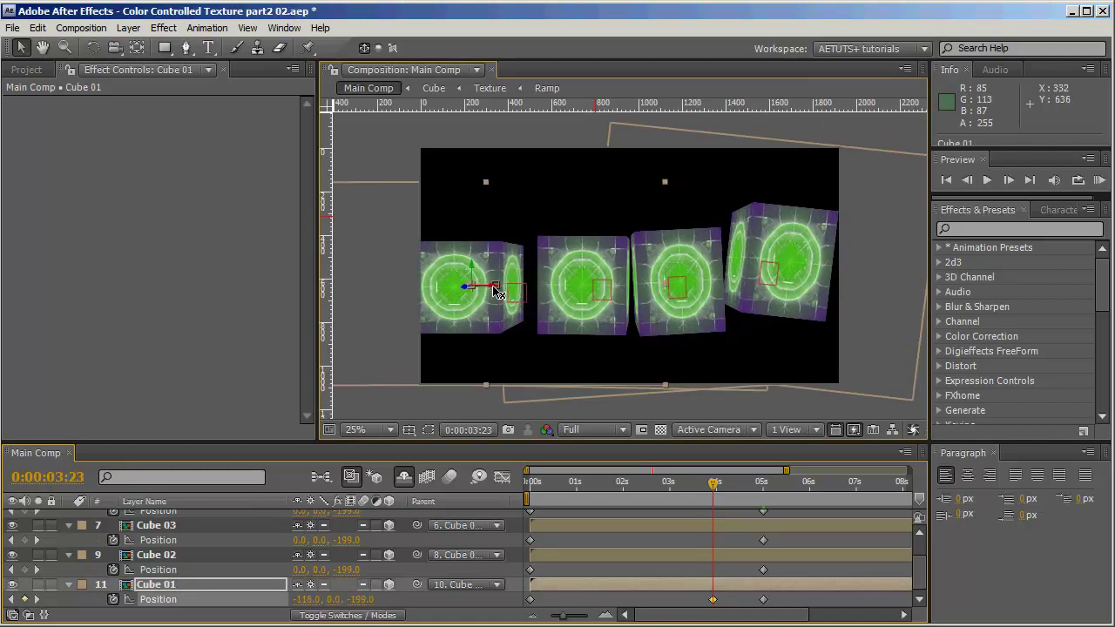
pyautogui.click(168, 559)
pyautogui.moveTo(612, 290)
pyautogui.mouseDown()
pyautogui.moveTo(588, 288)
pyautogui.moveTo(603, 290)
pyautogui.mouseUp()
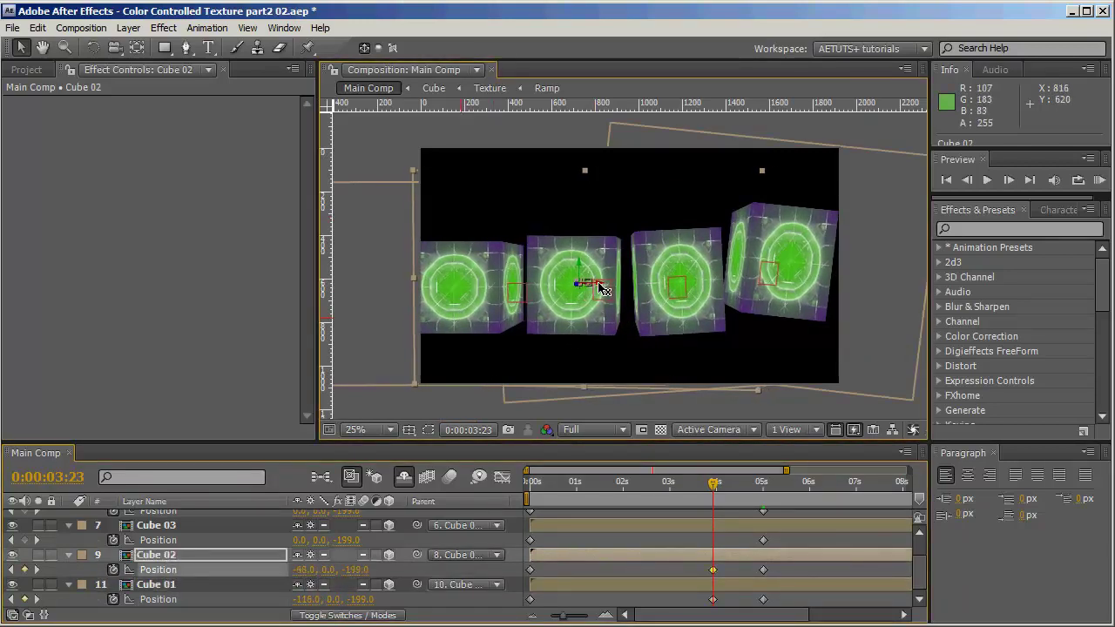
# Spread the other two cubes outward along X at the same time, Cube 03 to about 51.9 and Cube 04 to about 121.6.
pyautogui.click(183, 526)
pyautogui.moveTo(694, 285); pyautogui.dragTo(705, 283)
pyautogui.scroll(2, 241, 569)
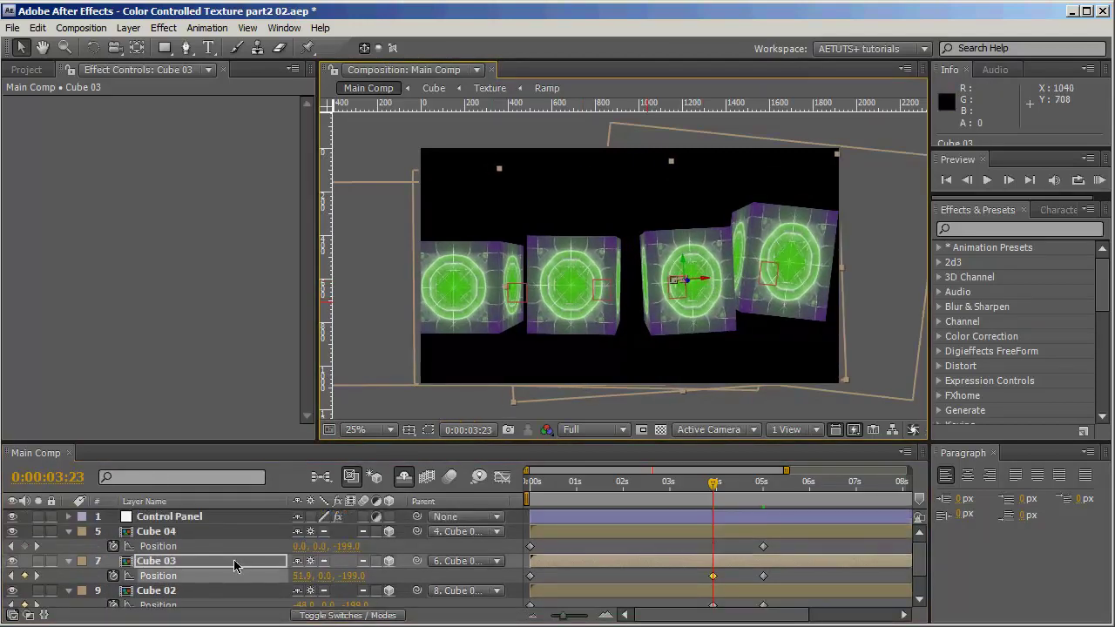
pyautogui.click(190, 533)
pyautogui.moveTo(798, 272); pyautogui.dragTo(824, 268)
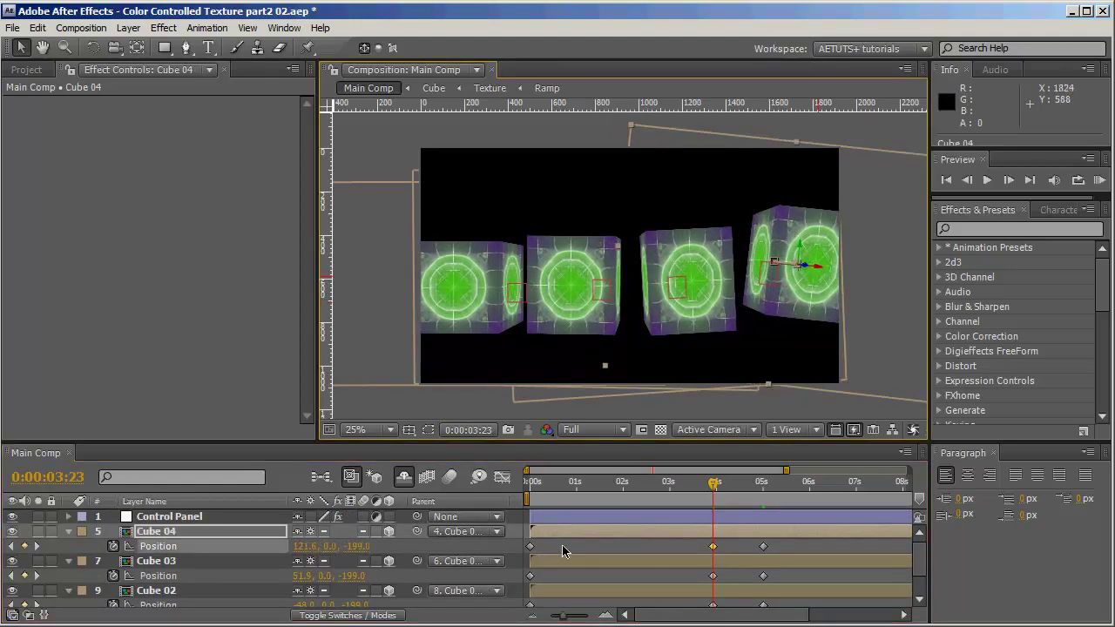
# Delete the Position keyframes at 0:00:00:00 from all four Cube layers.
pyautogui.scroll(-2, 560, 558)
pyautogui.moveTo(547, 513); pyautogui.dragTo(511, 620)
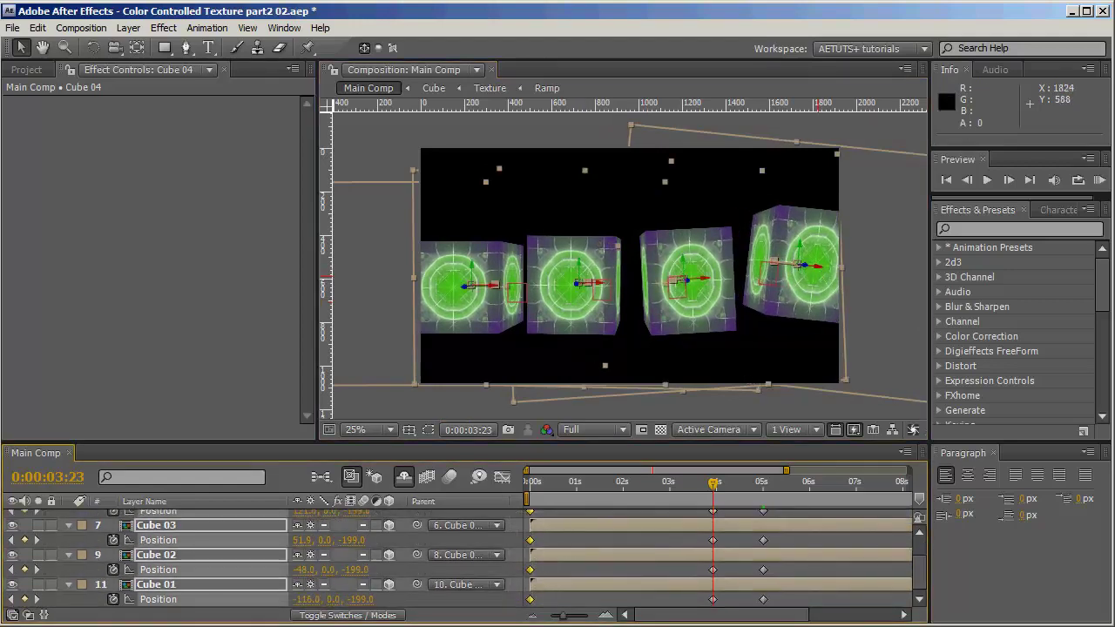
pyautogui.press('Delete')
pyautogui.scroll(2, 601, 588)
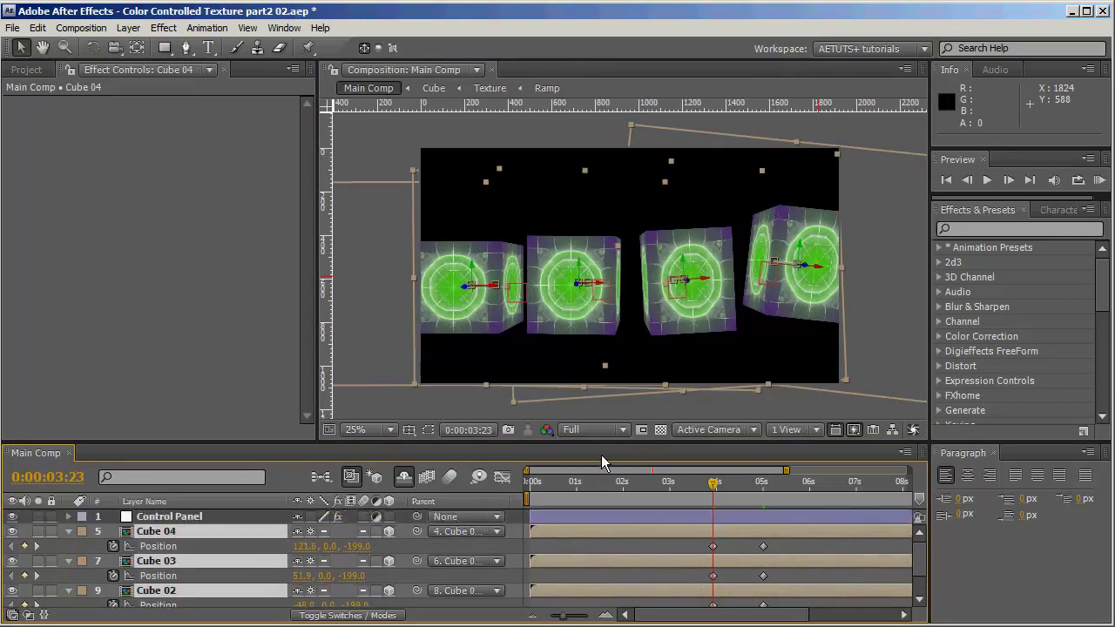
# Enlarge the timeline and move the four spread-out Position keyframes from 0:00:03:23 to 0:00:00:00.
pyautogui.moveTo(600, 441); pyautogui.dragTo(598, 408)
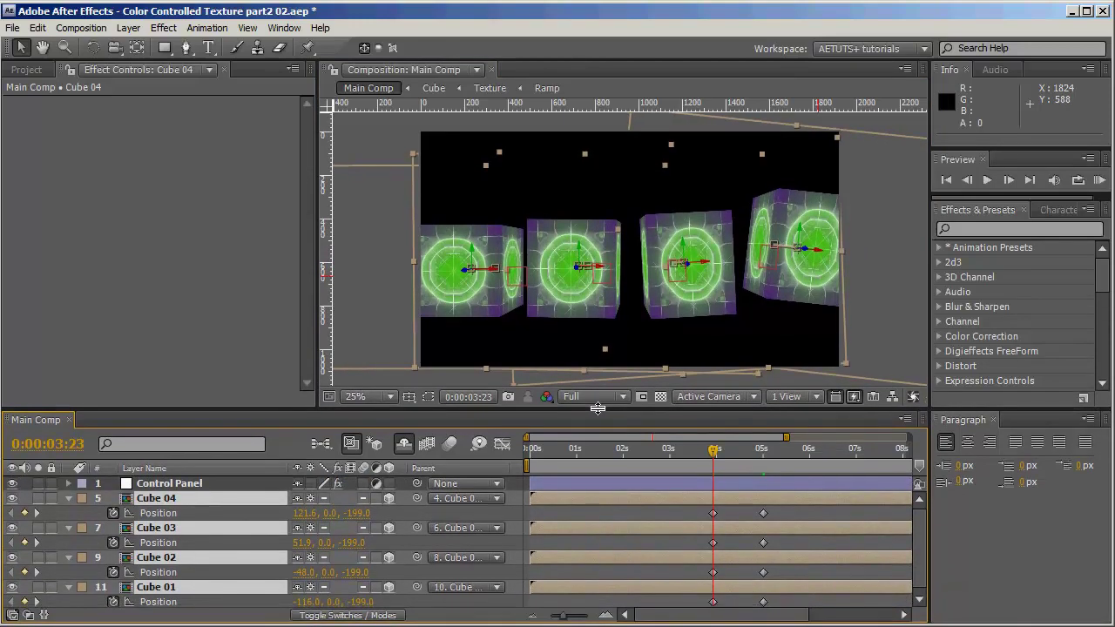
pyautogui.moveTo(728, 506); pyautogui.dragTo(696, 610)
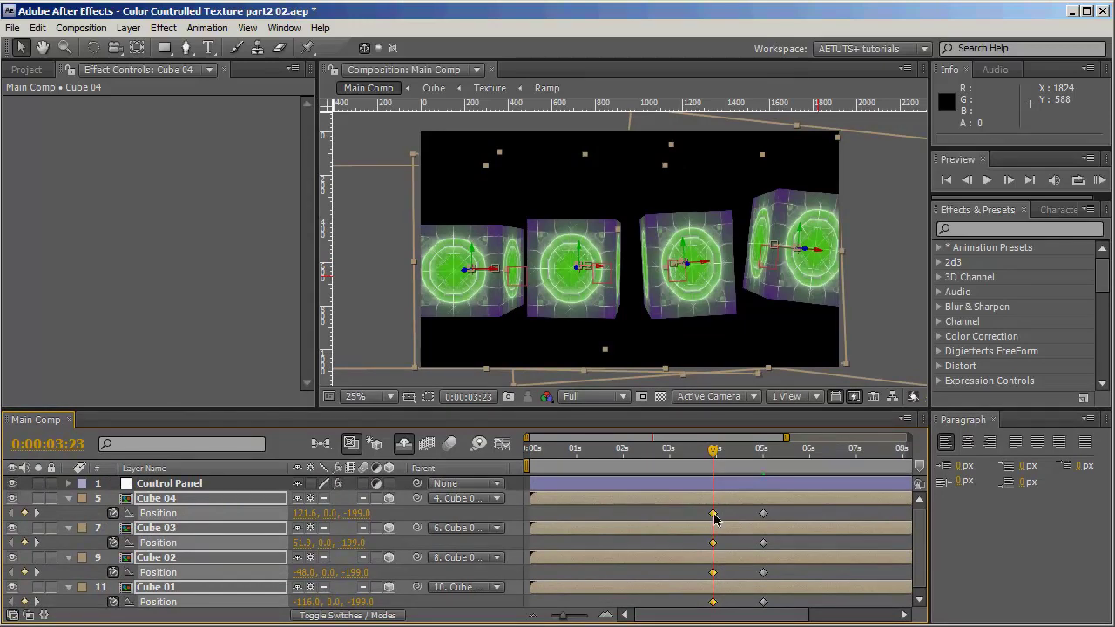
pyautogui.moveTo(714, 515); pyautogui.dragTo(529, 508)
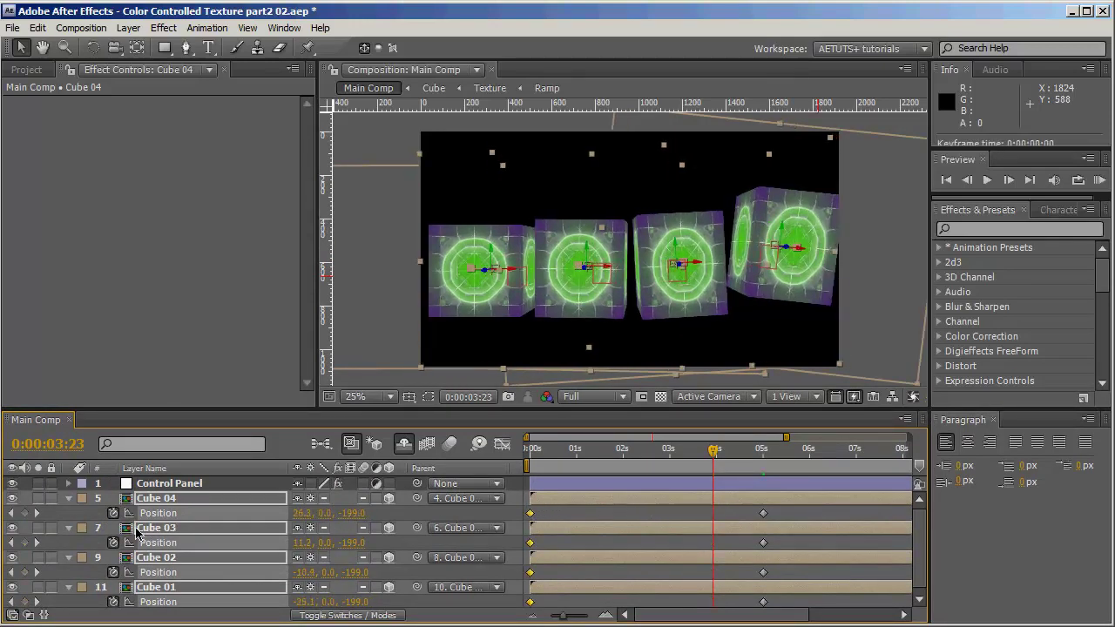
pyautogui.click(56, 515)
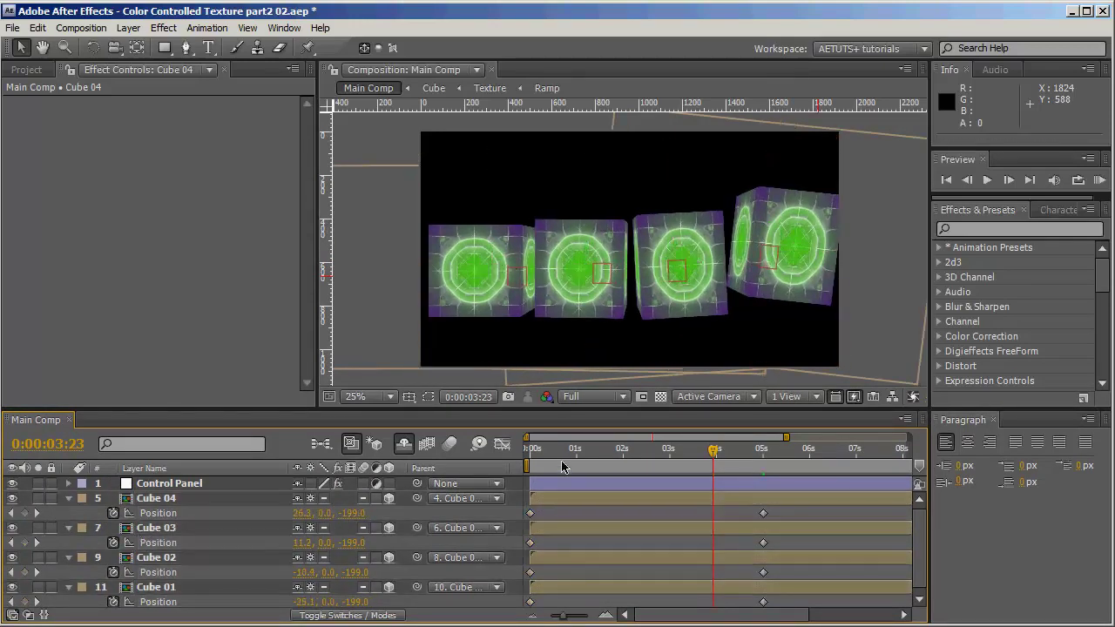
# Scrub through the cubes' motion, move Cube 01's last Position keyframe to 0:00:04:00 and check how the cubes come together.
pyautogui.click(534, 449)
pyautogui.moveTo(534, 448); pyautogui.dragTo(718, 524)
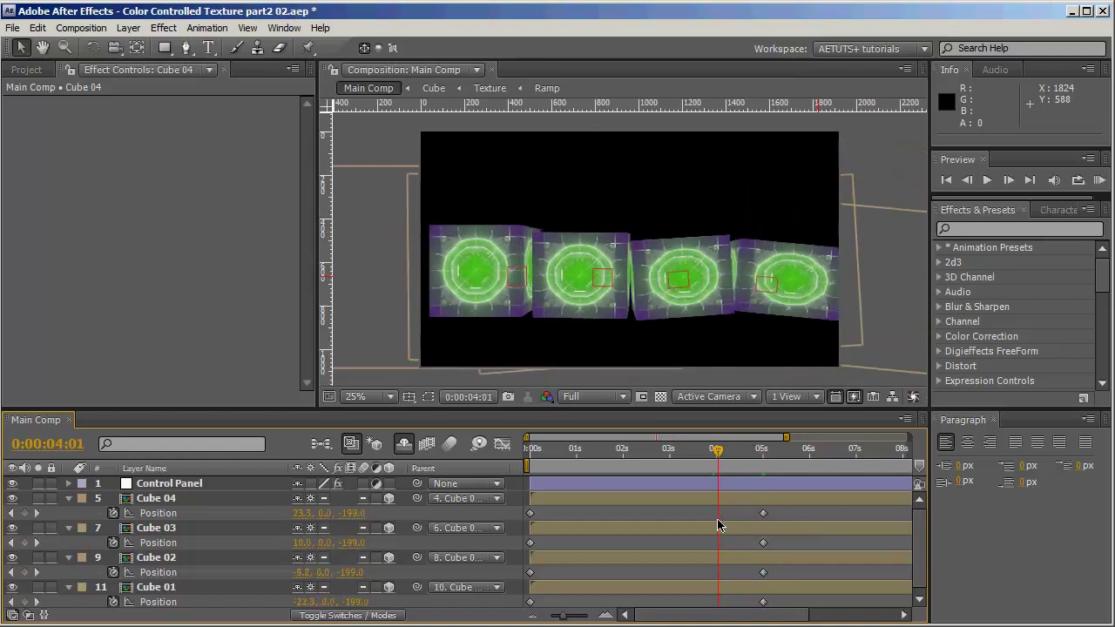
pyautogui.click(968, 181)
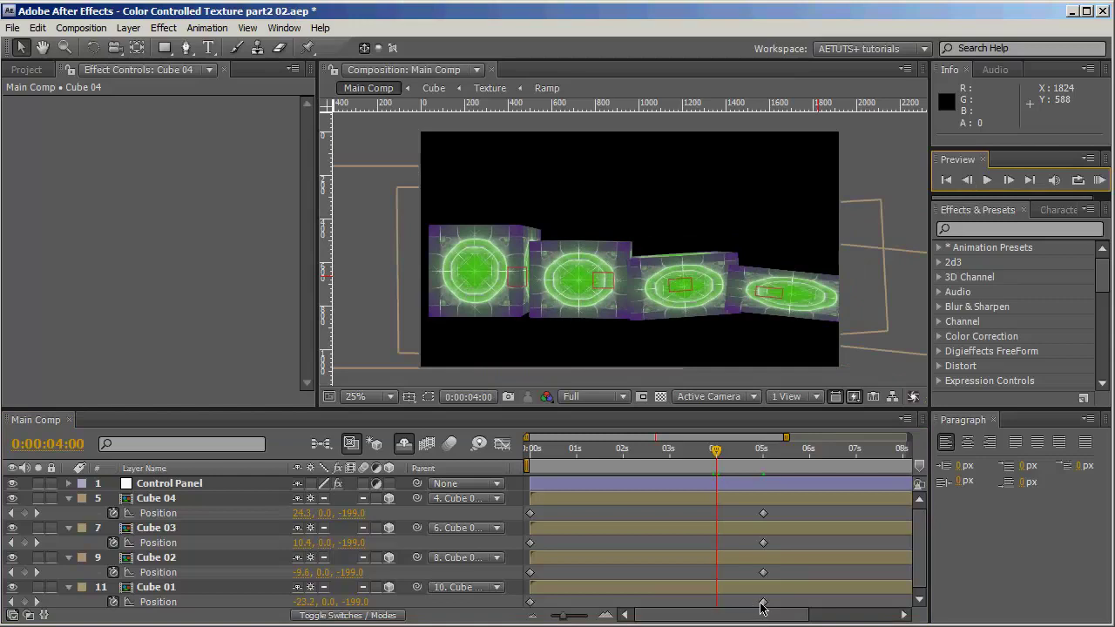
pyautogui.moveTo(763, 602); pyautogui.dragTo(716, 602)
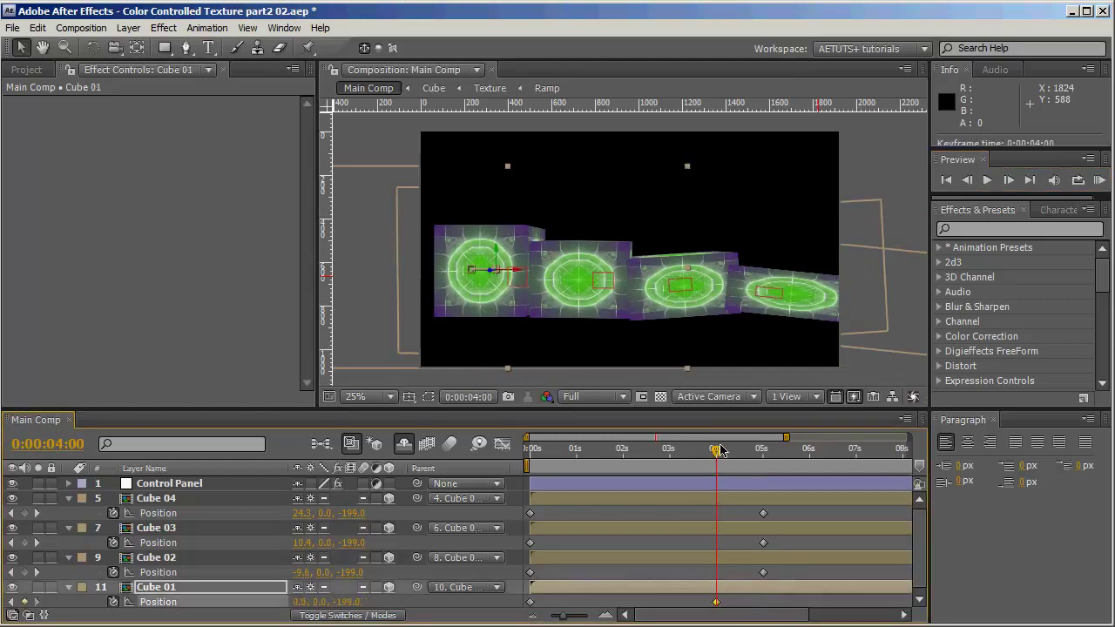
pyautogui.moveTo(718, 455); pyautogui.dragTo(887, 488)
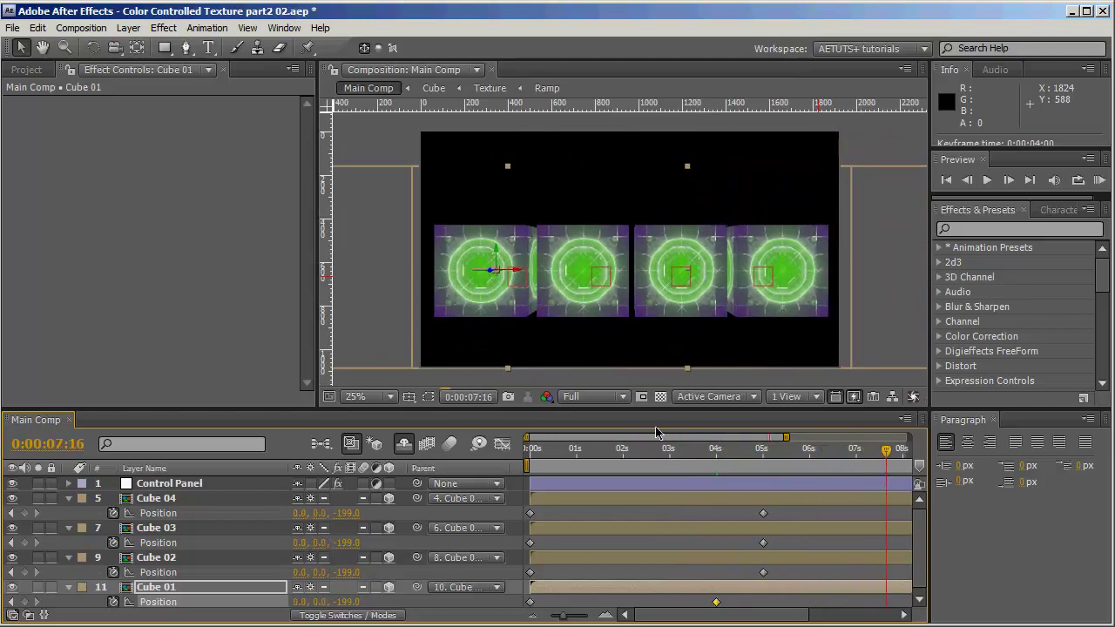
# Collapse the properties of the four Cube layers, deselect everything and save the project.
pyautogui.click(157, 498)
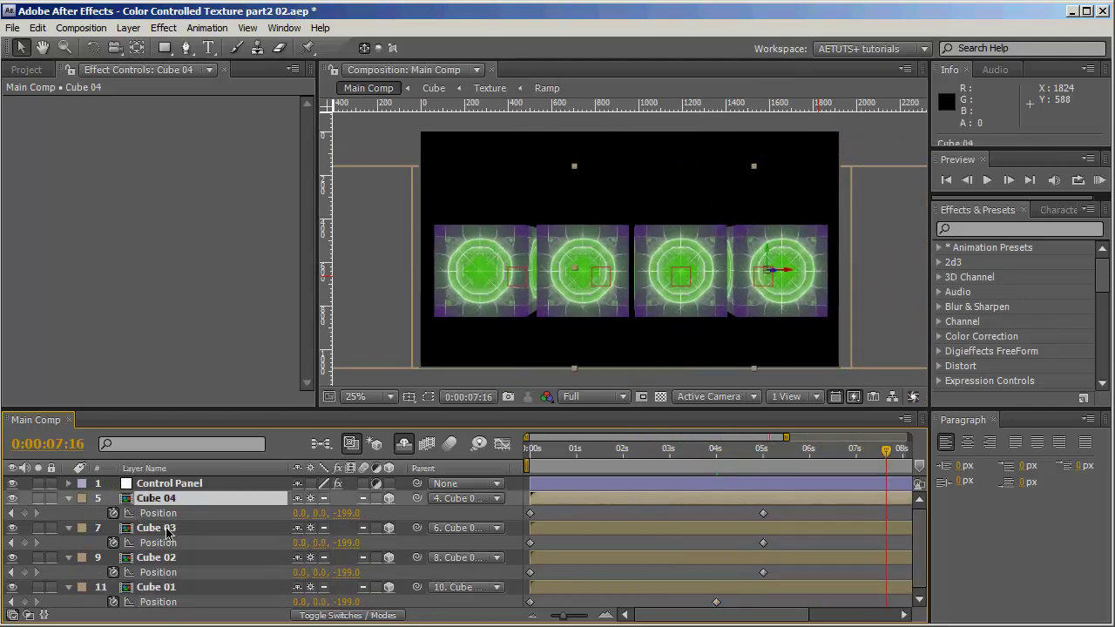
pyautogui.keyDown('shift'); pyautogui.click(157, 587); pyautogui.keyUp('shift')
pyautogui.click(69, 498)
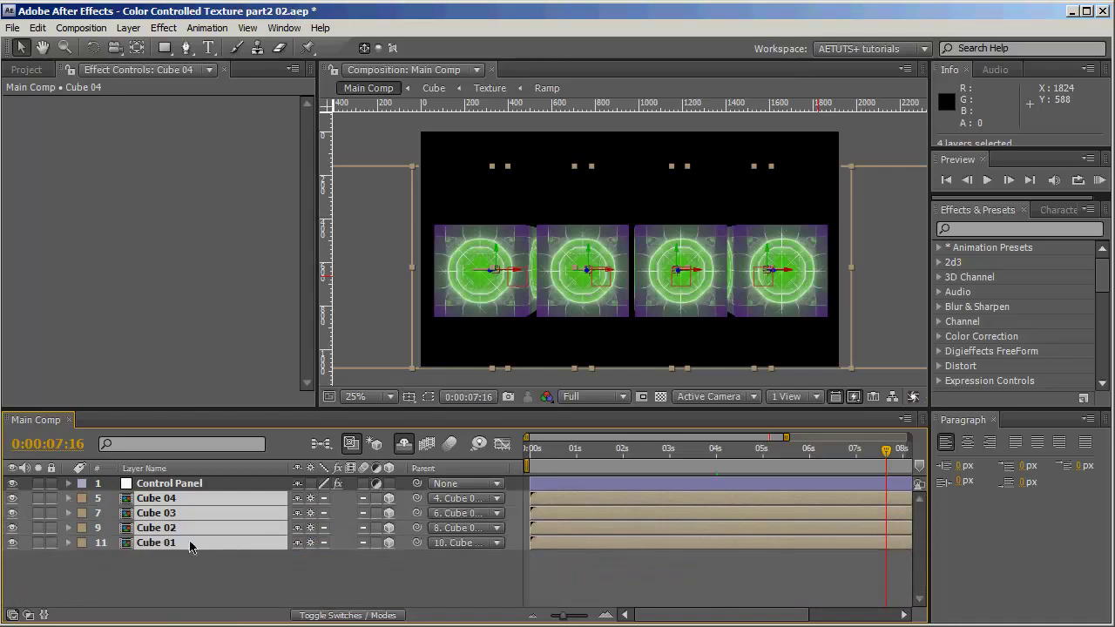
pyautogui.hotkey('ctrl', 'shift', 'a')
pyautogui.hotkey('ctrl', 's')
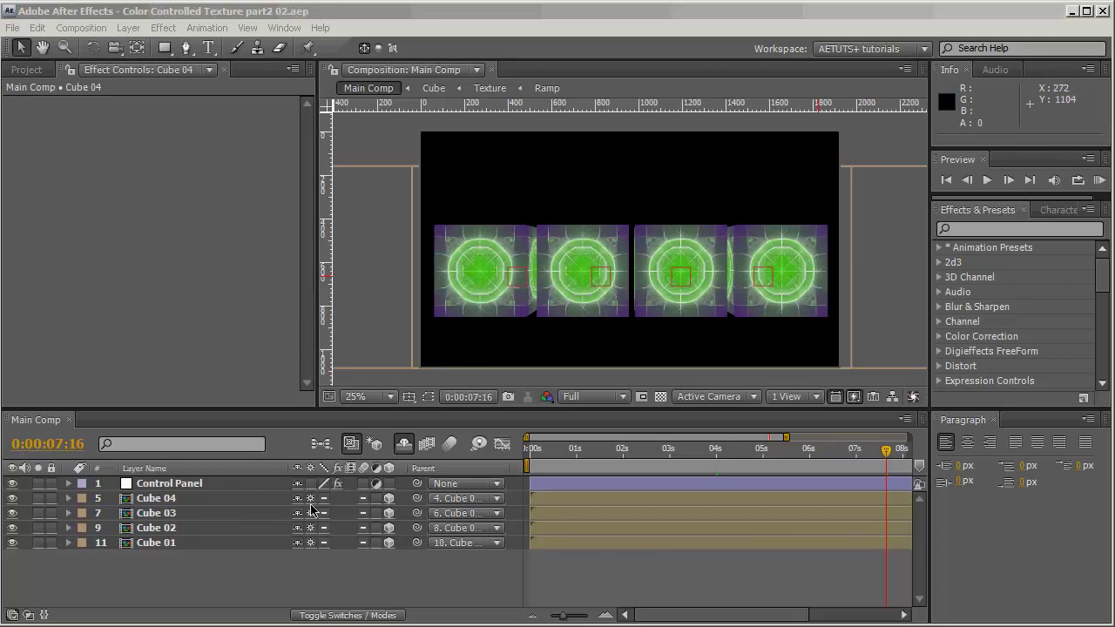
# Mark the Cube 01 to Cube 04 layers as shy to hide them and select the Control Panel layer.
pyautogui.click(181, 501)
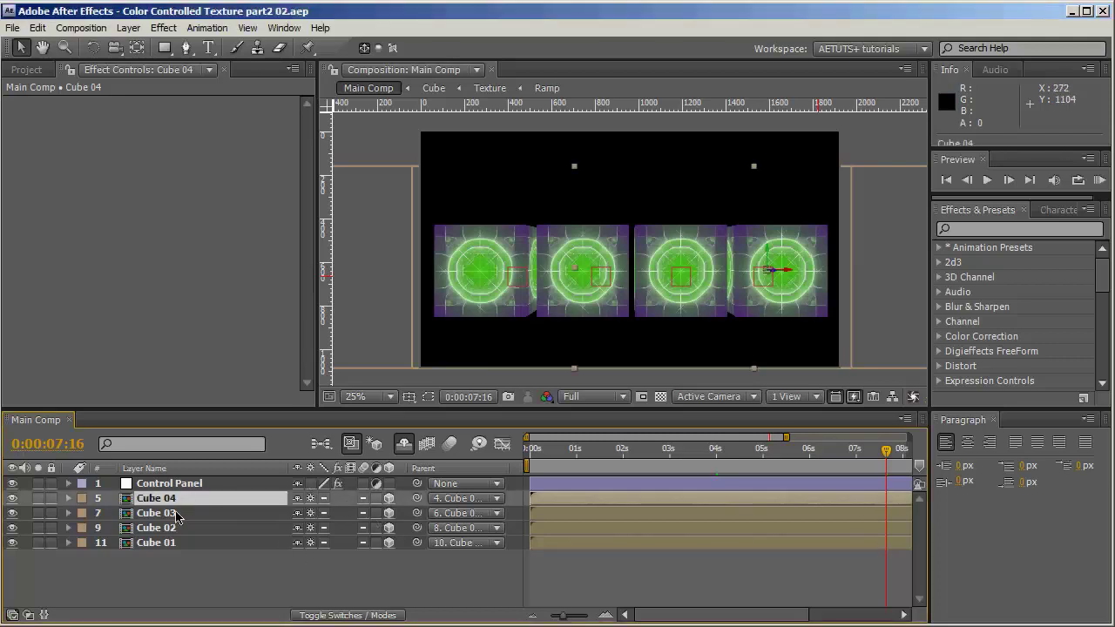
pyautogui.keyDown('shift'); pyautogui.click(168, 548); pyautogui.keyUp('shift')
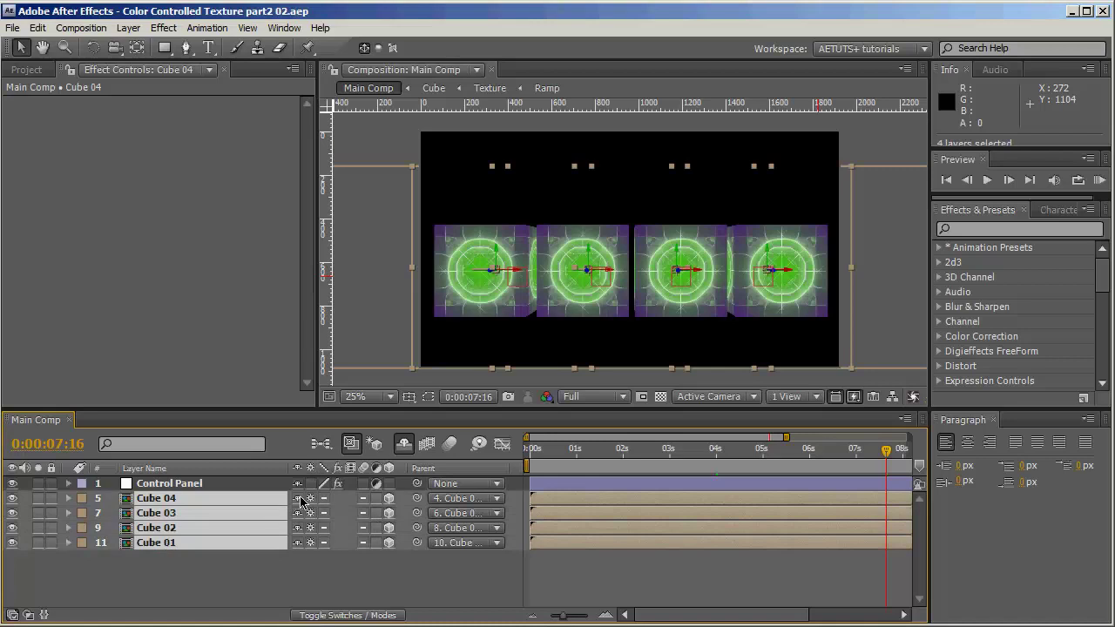
pyautogui.click(301, 501)
pyautogui.click(193, 486)
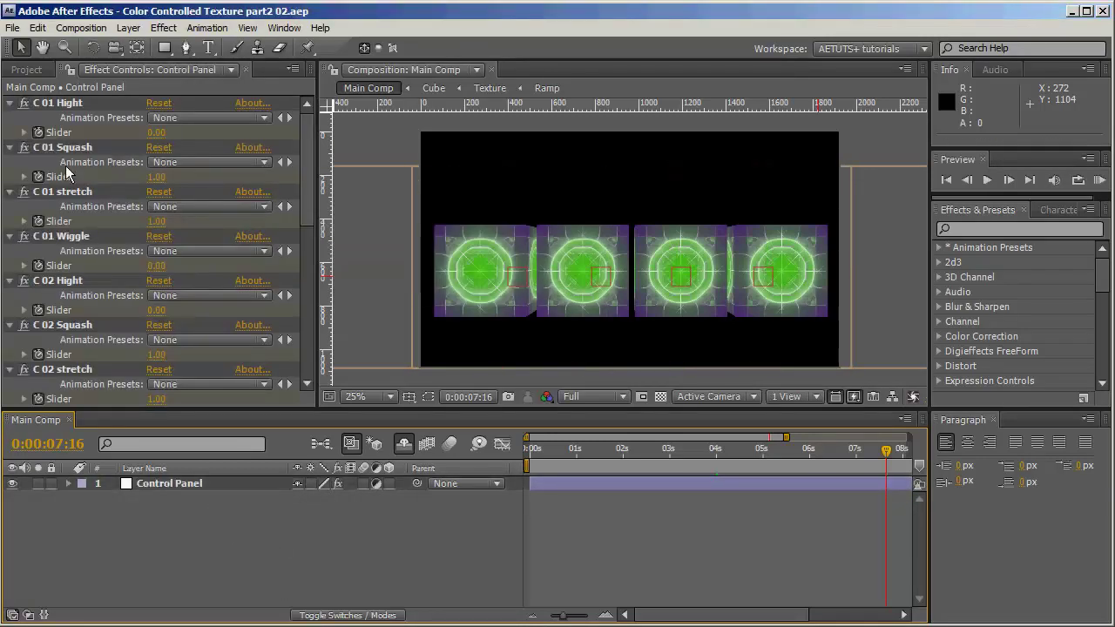
# Add a shadow-casting Point light at 100% intensity and move it in front of the row of cubes, just right of the centre.
pyautogui.rightClick(256, 541)
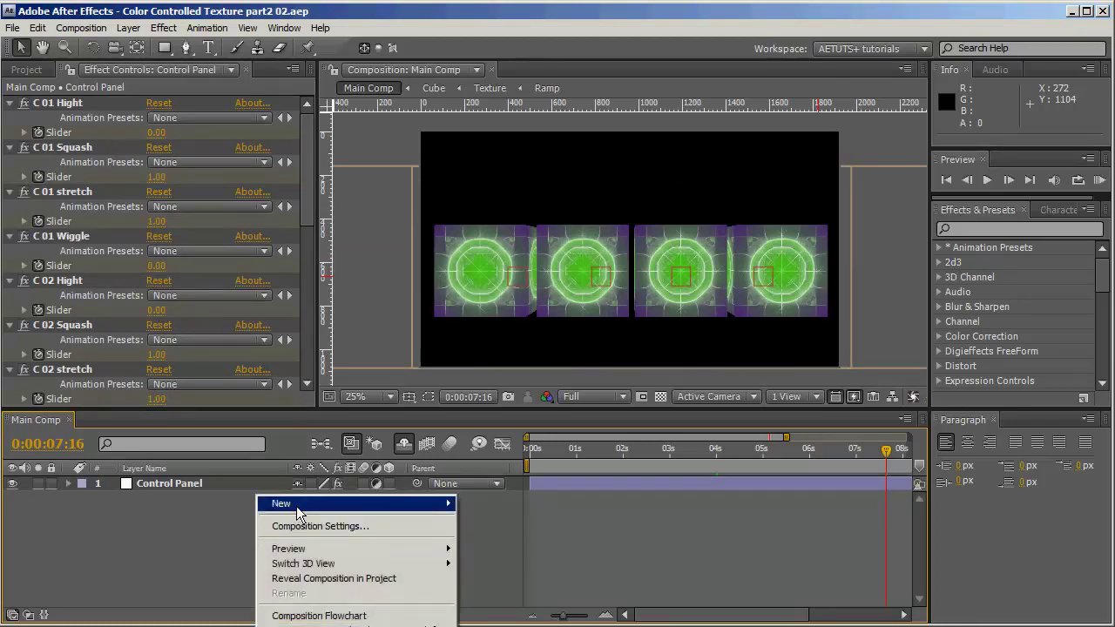
pyautogui.moveTo(349, 503)
pyautogui.click(517, 556)
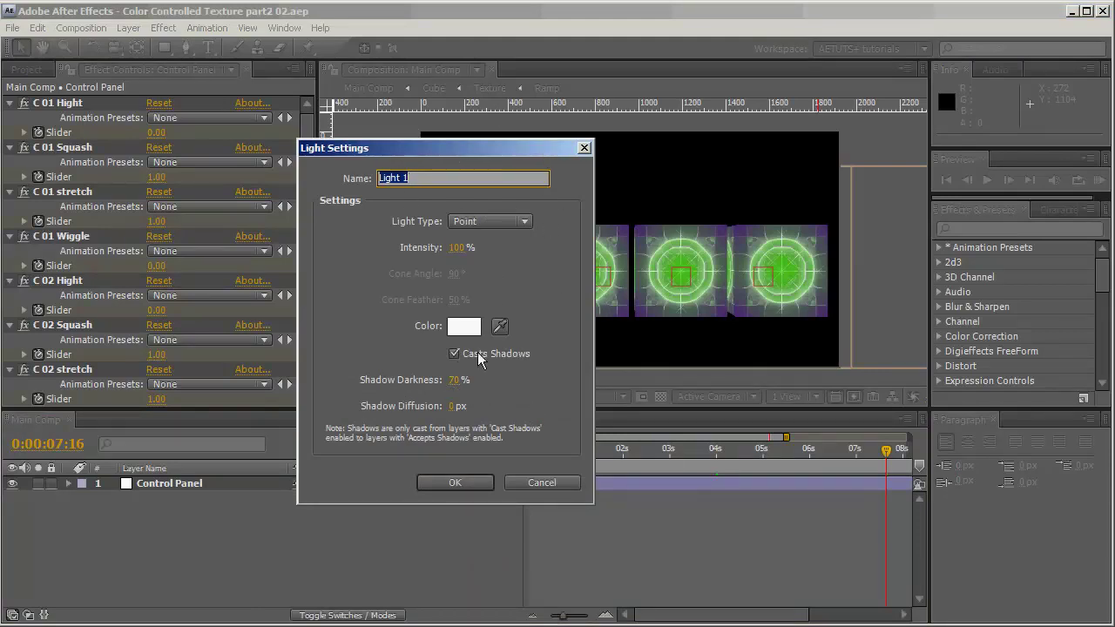
pyautogui.click(457, 482)
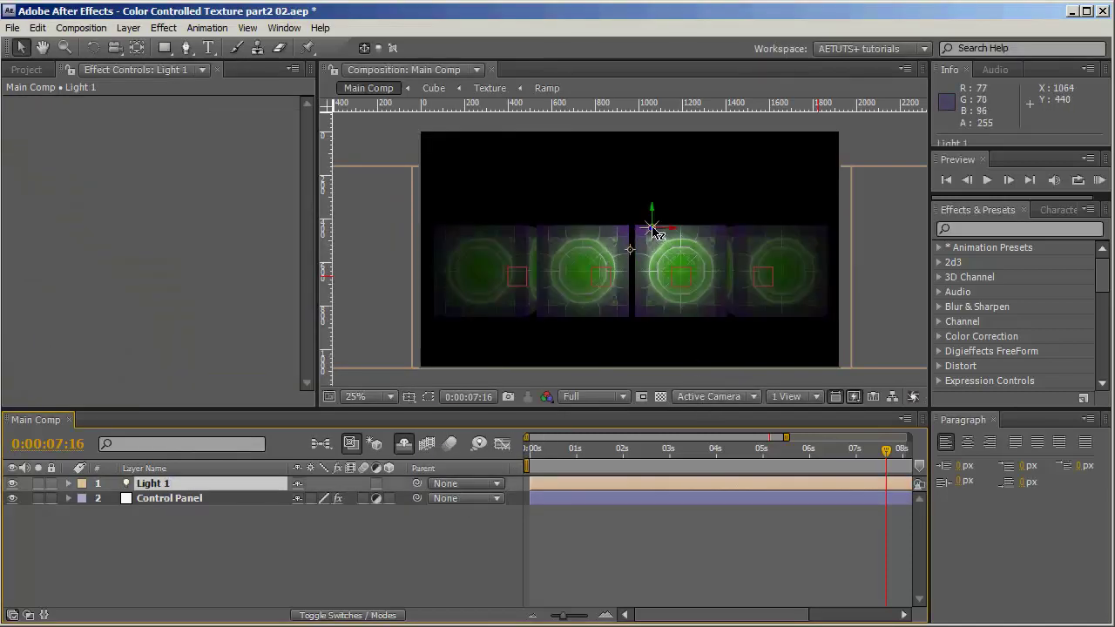
pyautogui.moveTo(655, 233); pyautogui.dragTo(737, 214)
pyautogui.moveTo(745, 287); pyautogui.dragTo(728, 303)
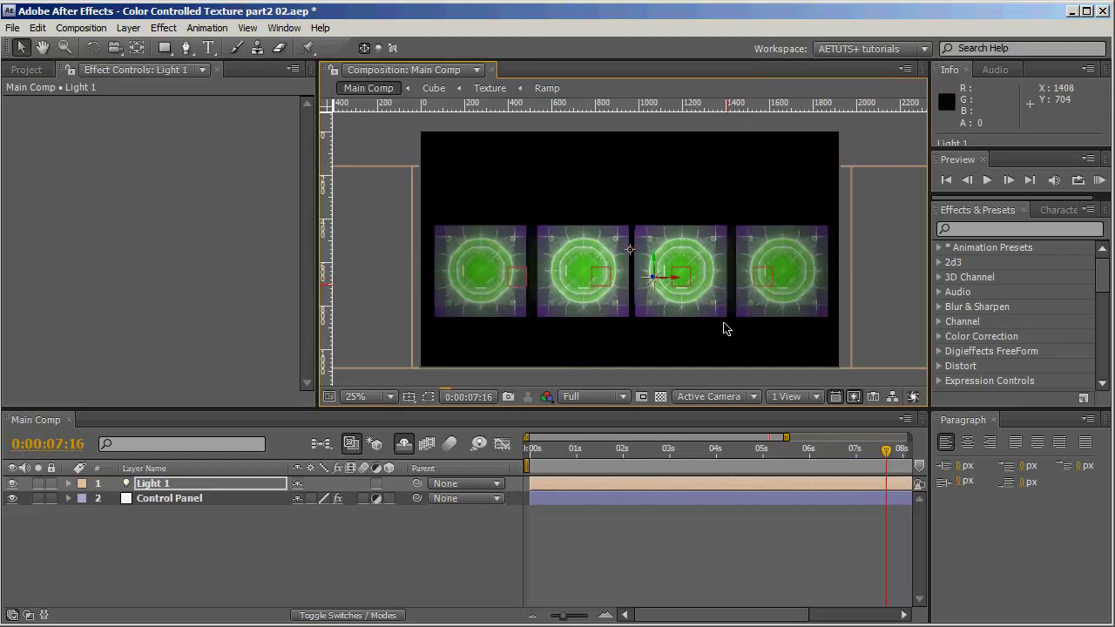
# Rename the new light layer as Front Light.
pyautogui.click(185, 484)
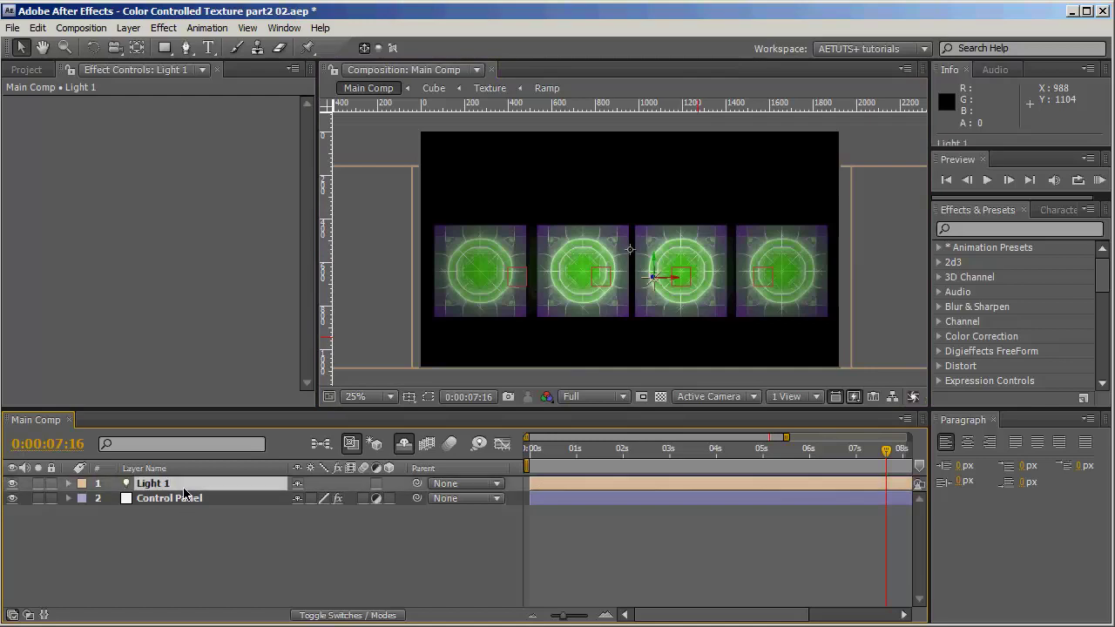
pyautogui.press('Return')
pyautogui.click(185, 486)
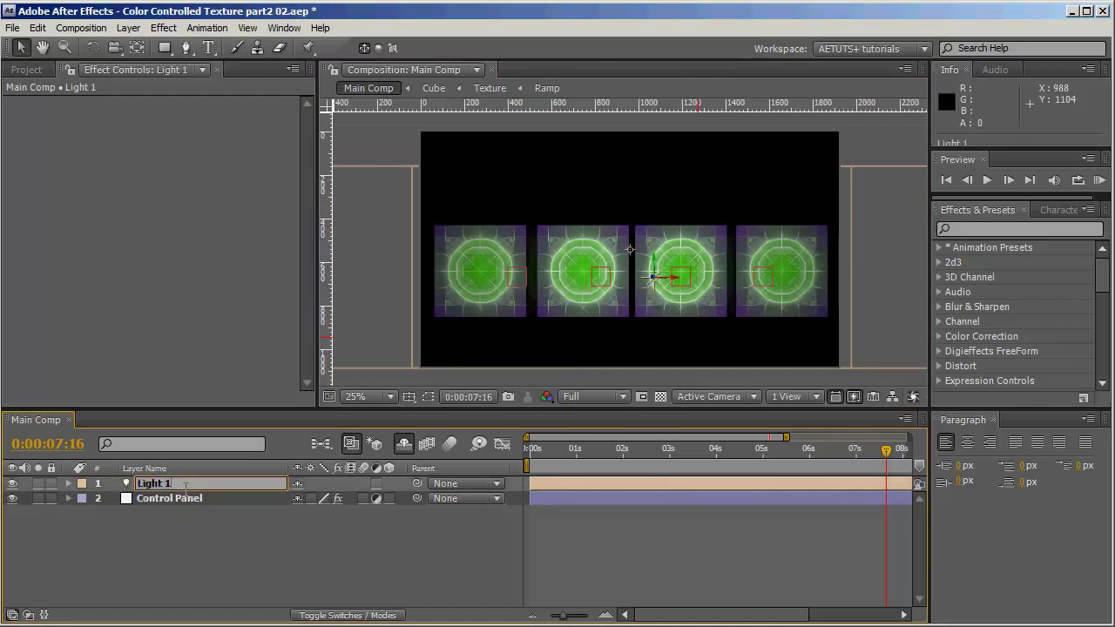
pyautogui.write('Front')
pyautogui.click(230, 544)
# Duplicate the Front Light layer and place the copy below the original.
pyautogui.click(203, 488)
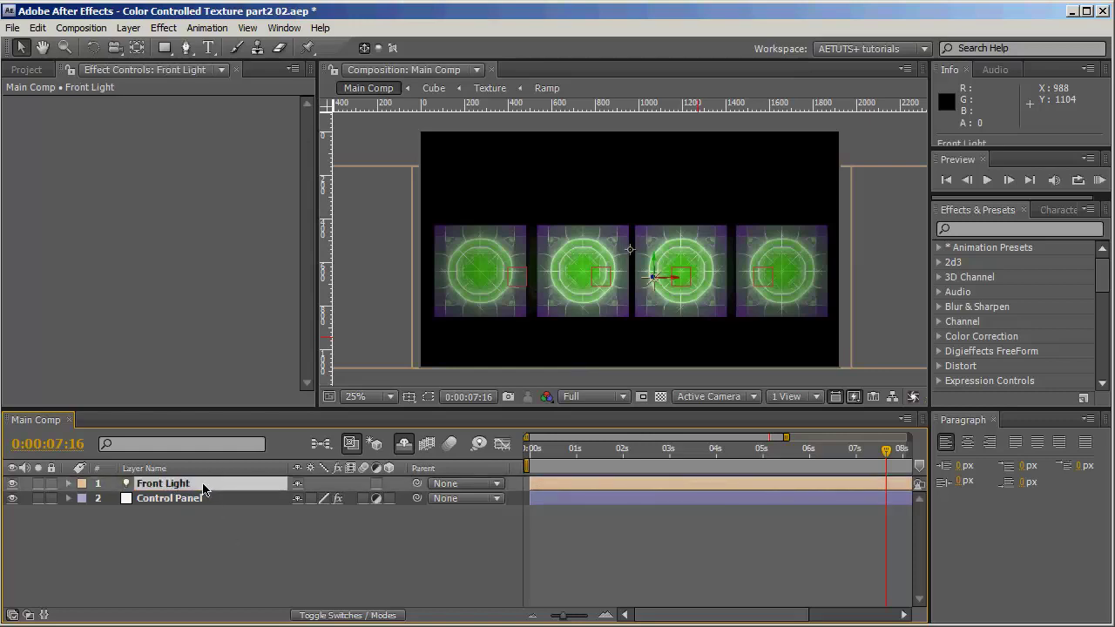
pyautogui.hotkey('ctrl', 'd')
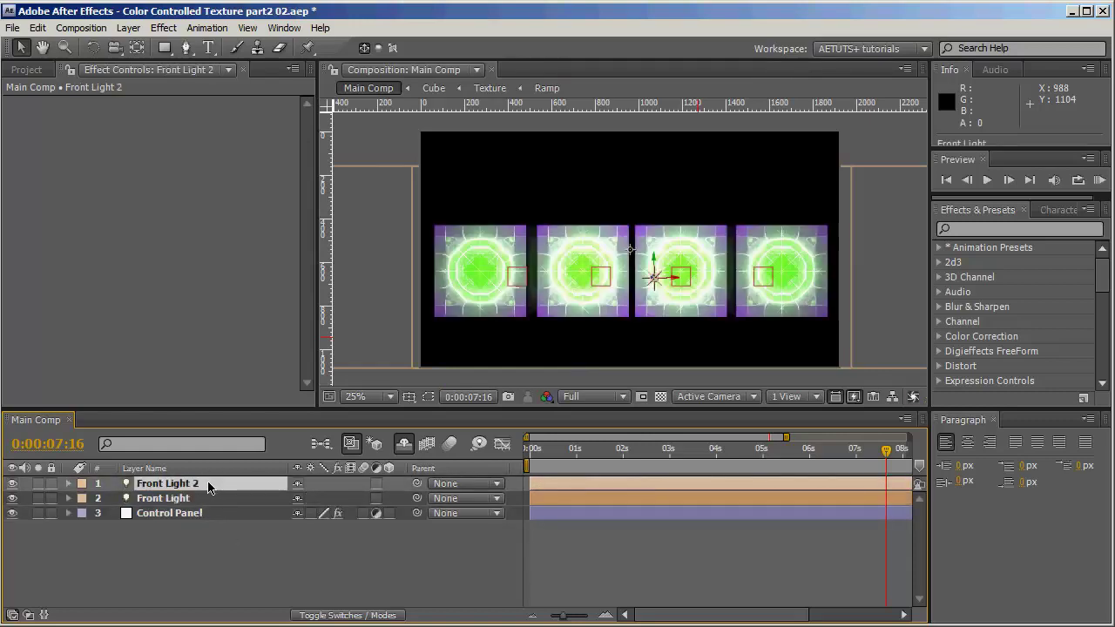
pyautogui.moveTo(199, 489); pyautogui.dragTo(198, 499)
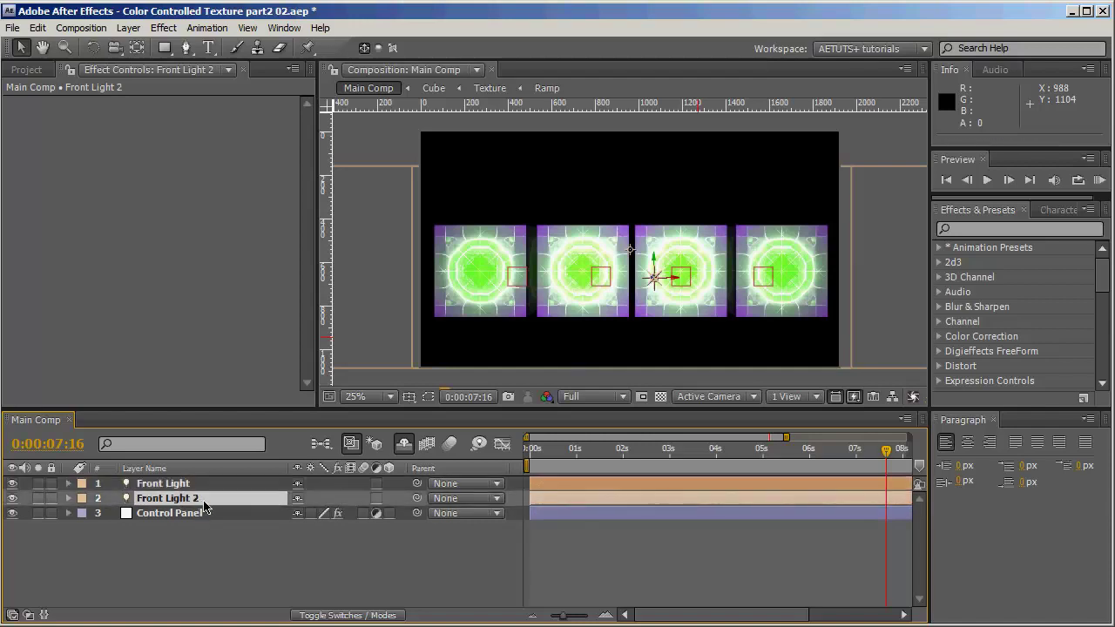
# Rename the duplicated light layer as Fill Light.
pyautogui.press('Return')
pyautogui.click(207, 504)
pyautogui.press('BackSpace')
pyautogui.press('BackSpace')
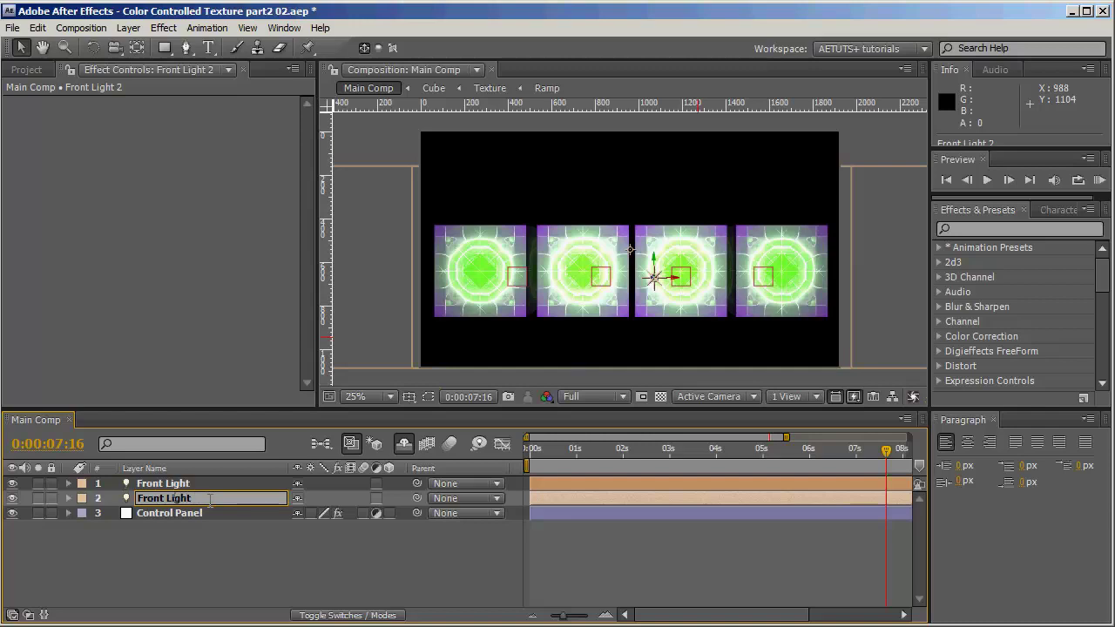
pyautogui.press('BackSpace')
pyautogui.press('BackSpace')
pyautogui.press('BackSpace')
pyautogui.press('BackSpace')
pyautogui.write('il')
pyautogui.press('Return')
# Move the Fill Light behind the cubes in the Left view and return to the Active Camera view.
pyautogui.click(180, 499)
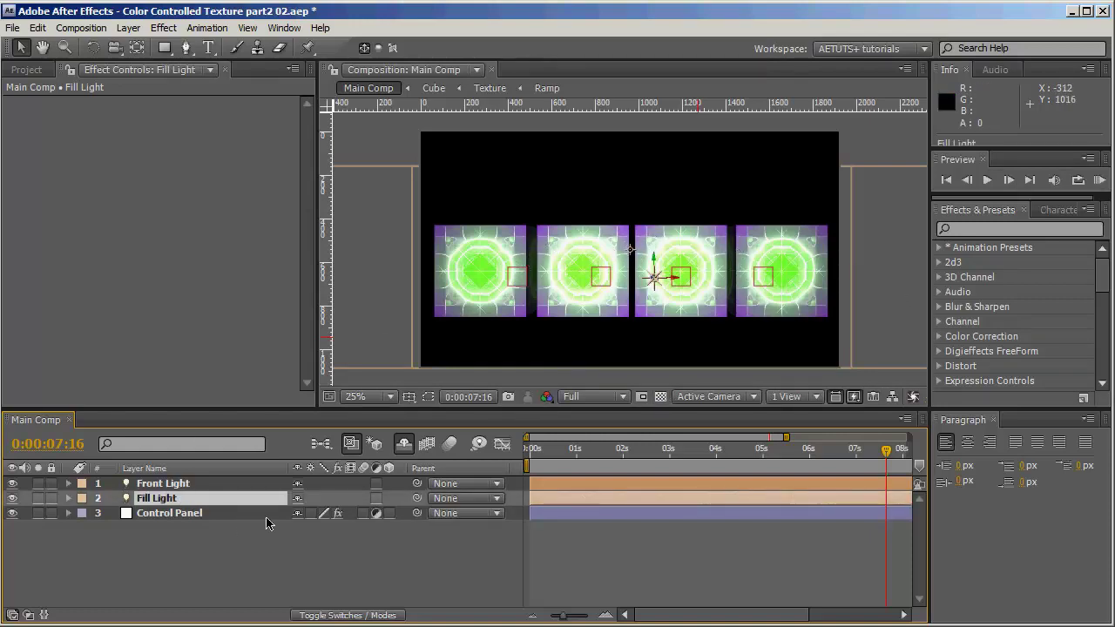
pyautogui.click(738, 398)
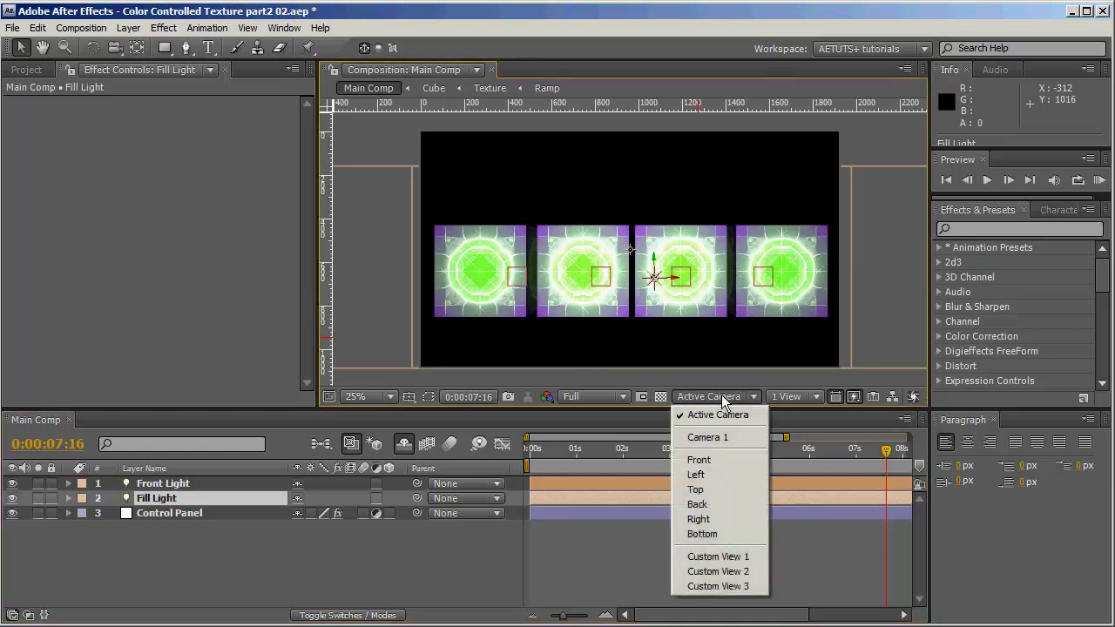
pyautogui.click(709, 475)
pyautogui.press(',')
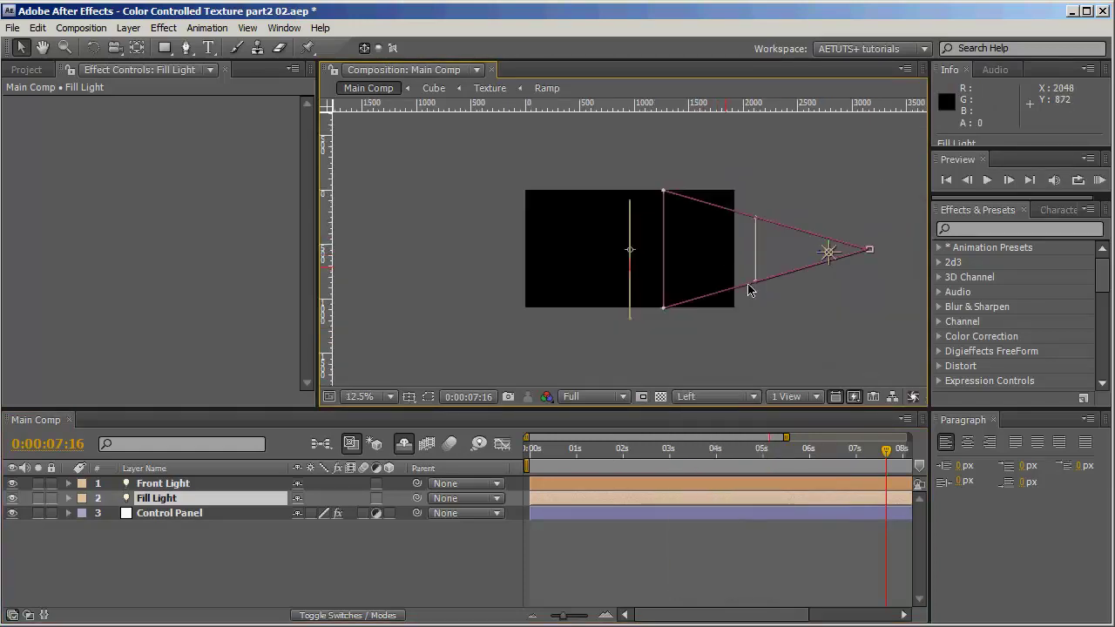
pyautogui.moveTo(801, 258); pyautogui.dragTo(538, 262)
pyautogui.click(728, 397)
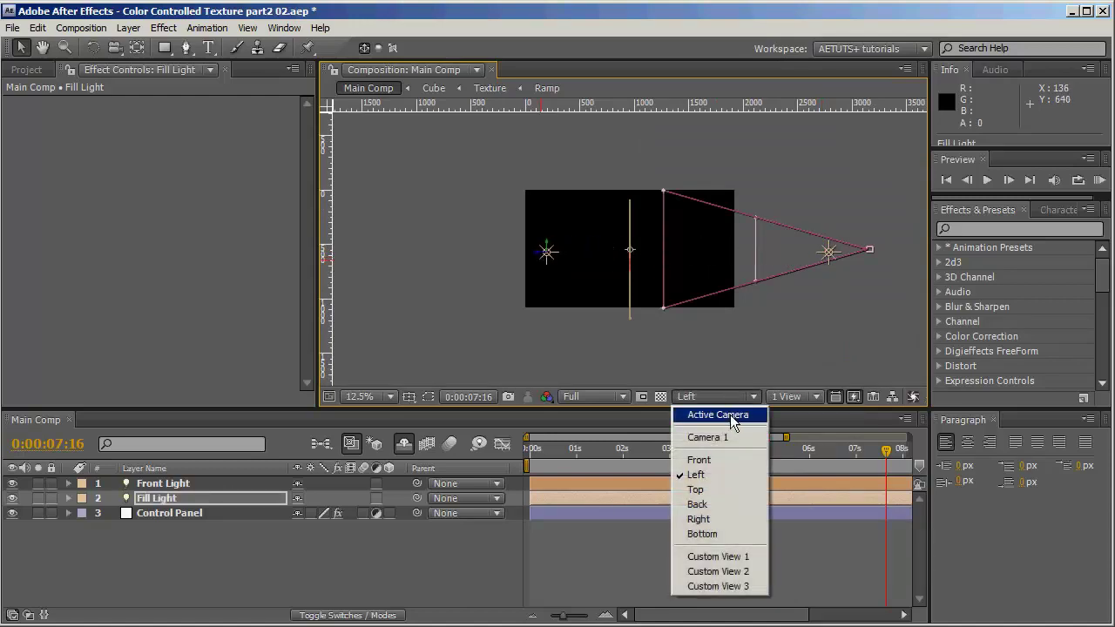
pyautogui.click(716, 418)
pyautogui.press('.')
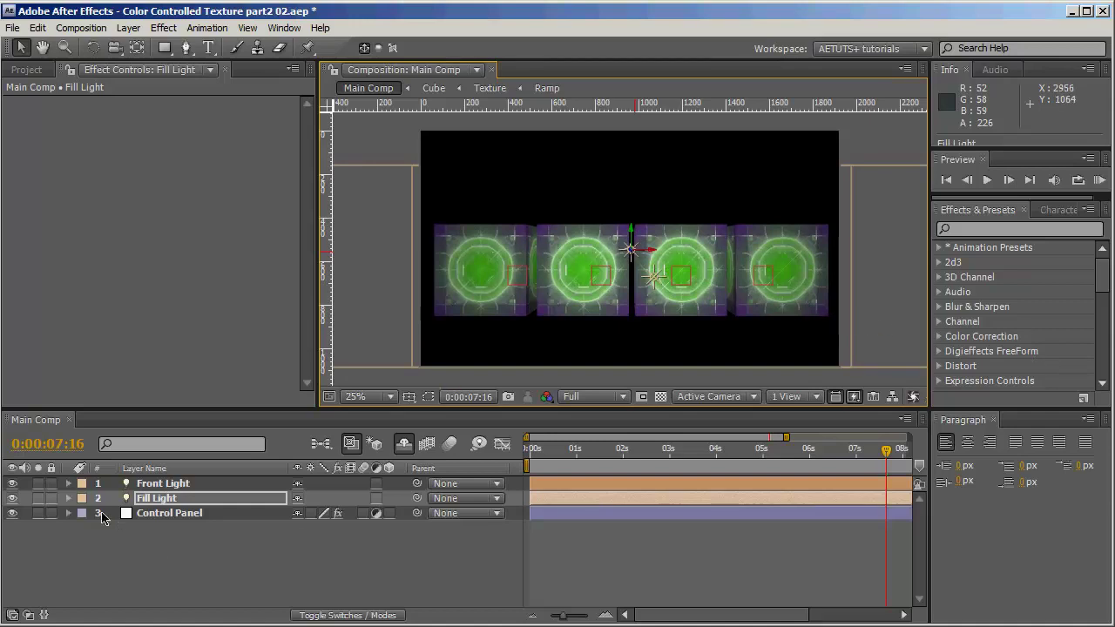
# Set the Fill Light's intensity to 80% and revisit the intensity in its light settings.
pyautogui.press('.')
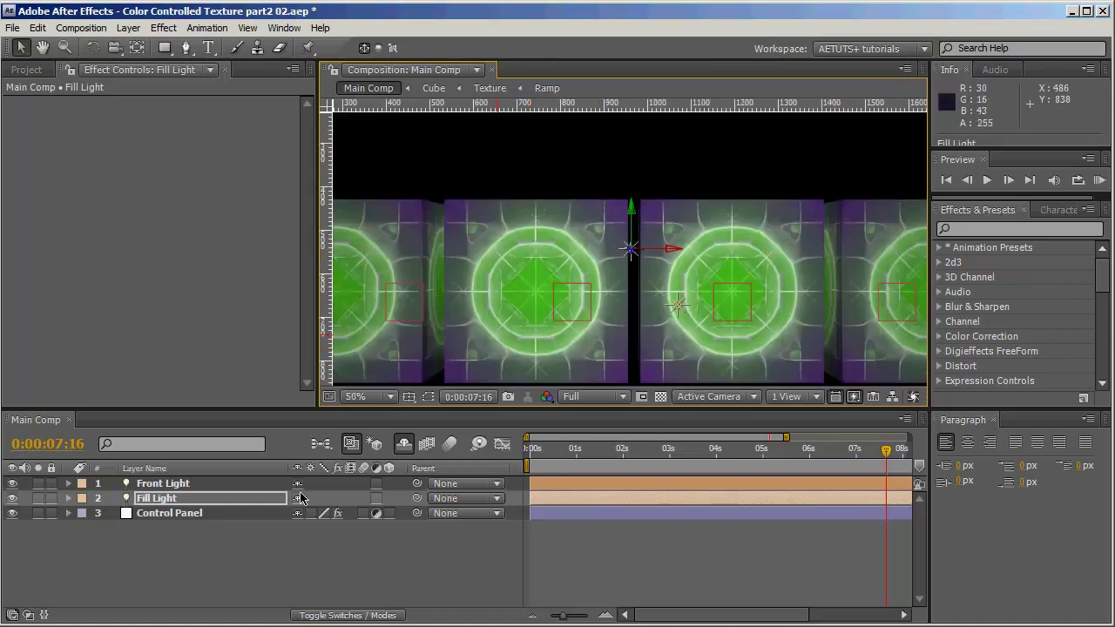
pyautogui.doubleClick(124, 500)
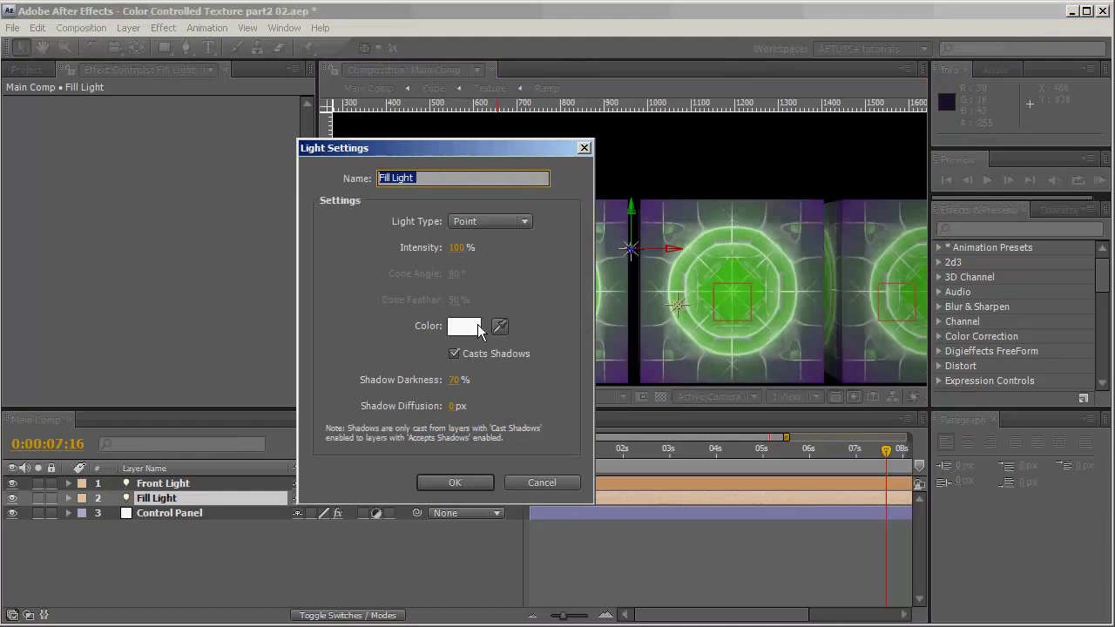
pyautogui.moveTo(463, 158); pyautogui.dragTo(255, 139)
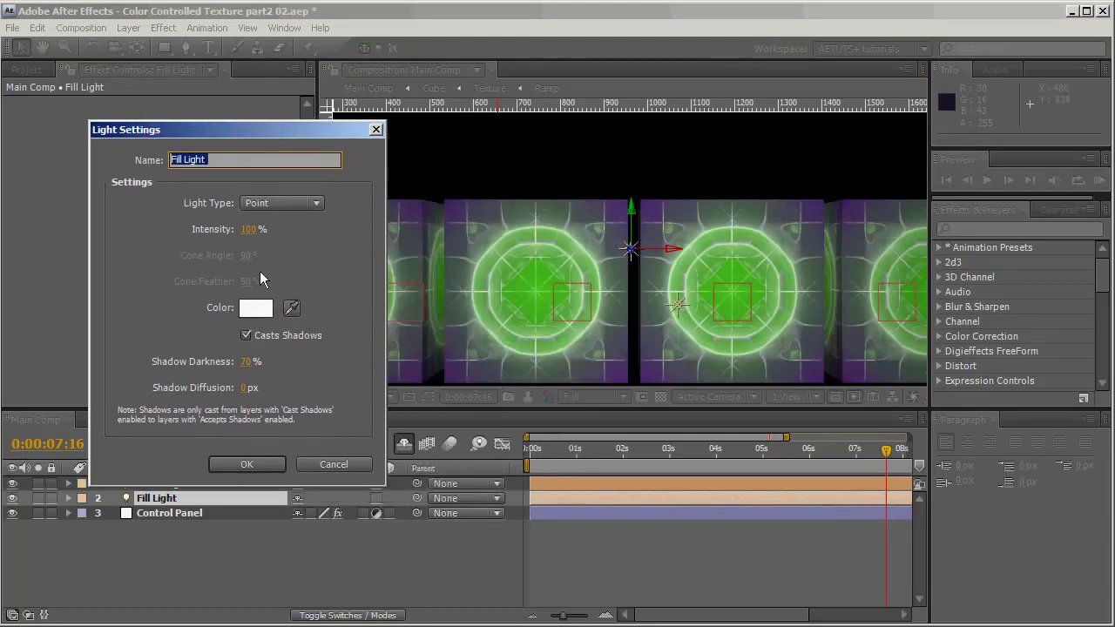
pyautogui.click(248, 228)
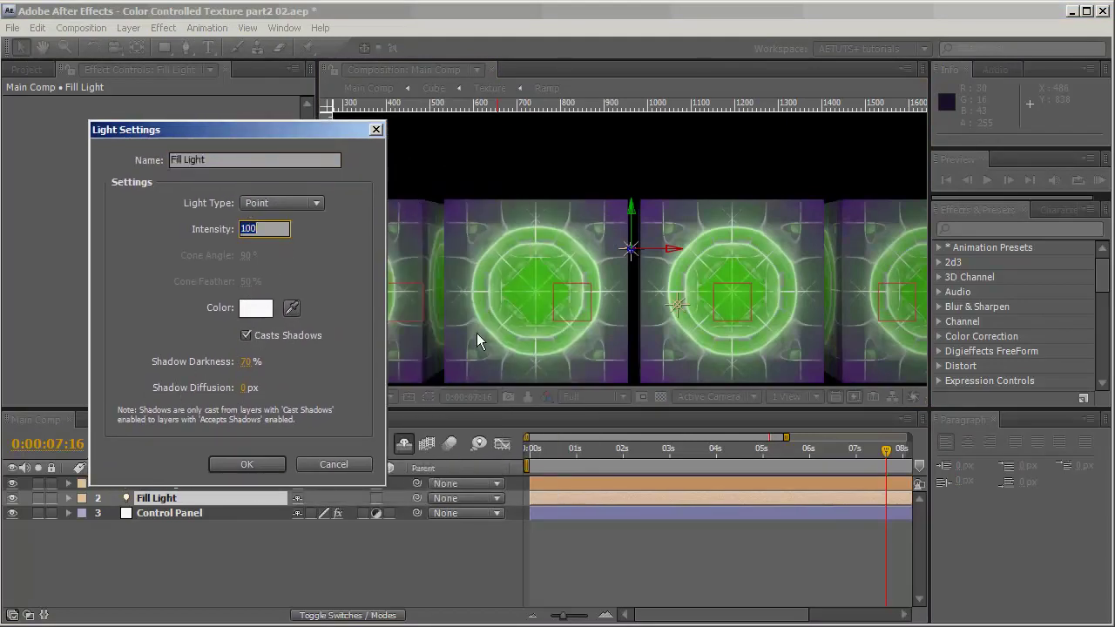
pyautogui.press('Return')
pyautogui.press('Return')
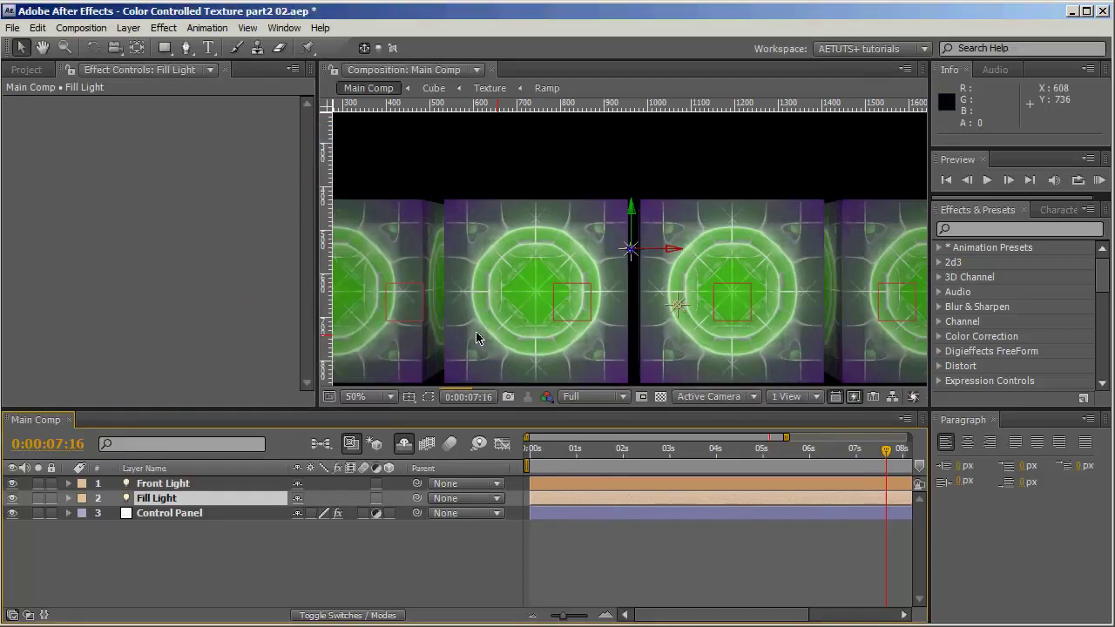
pyautogui.doubleClick(126, 500)
pyautogui.click(247, 228)
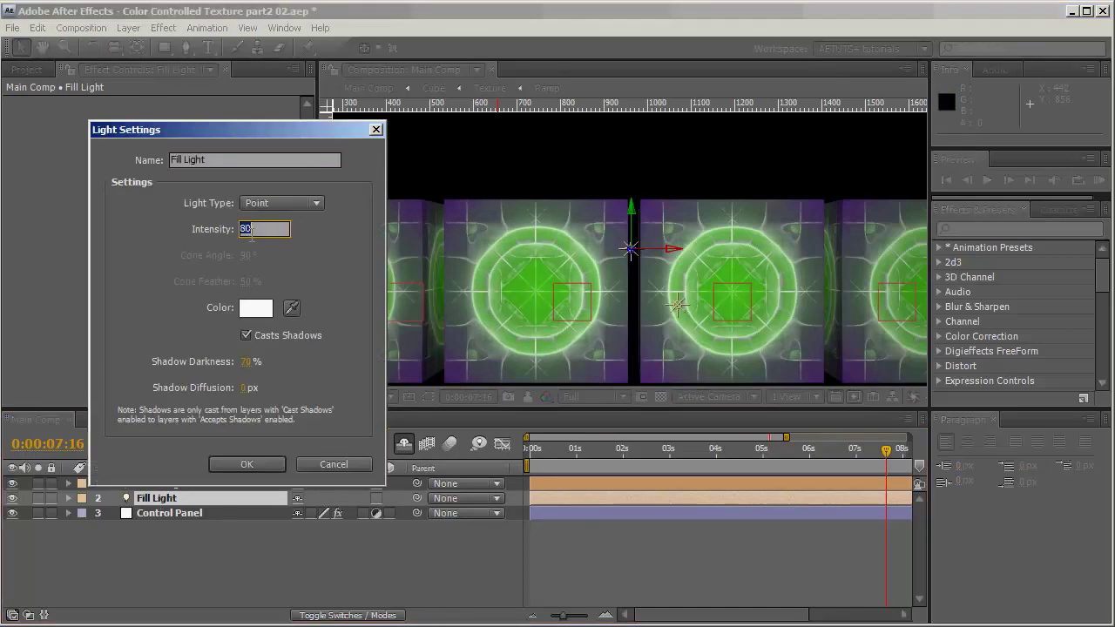
pyautogui.press('Return')
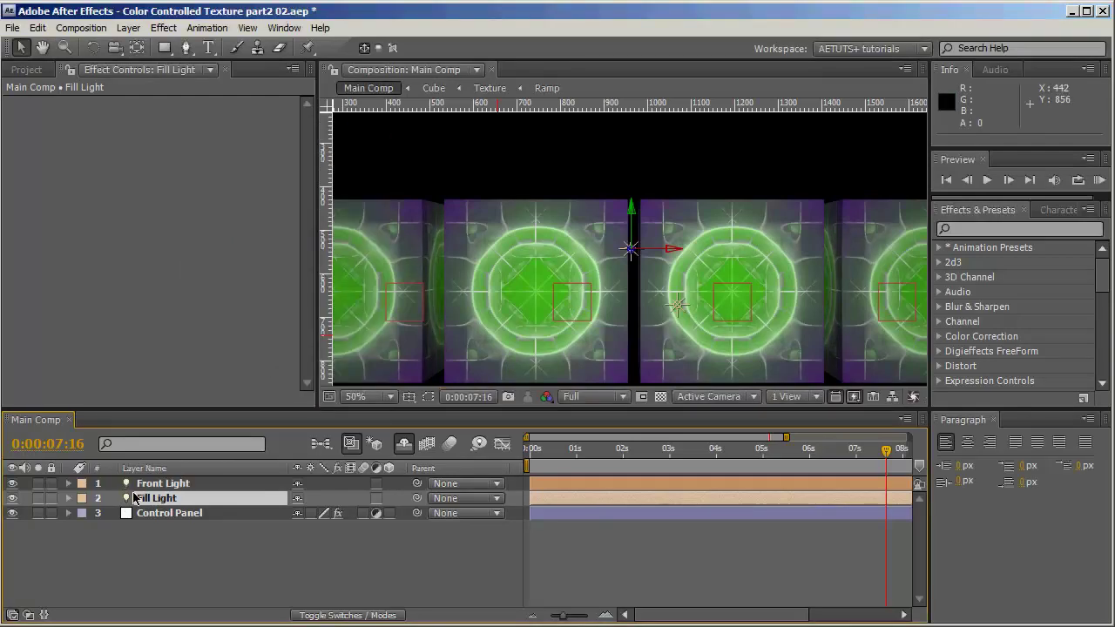
# Set the Front Light's intensity to 120%.
pyautogui.doubleClick(143, 483)
pyautogui.click(251, 228)
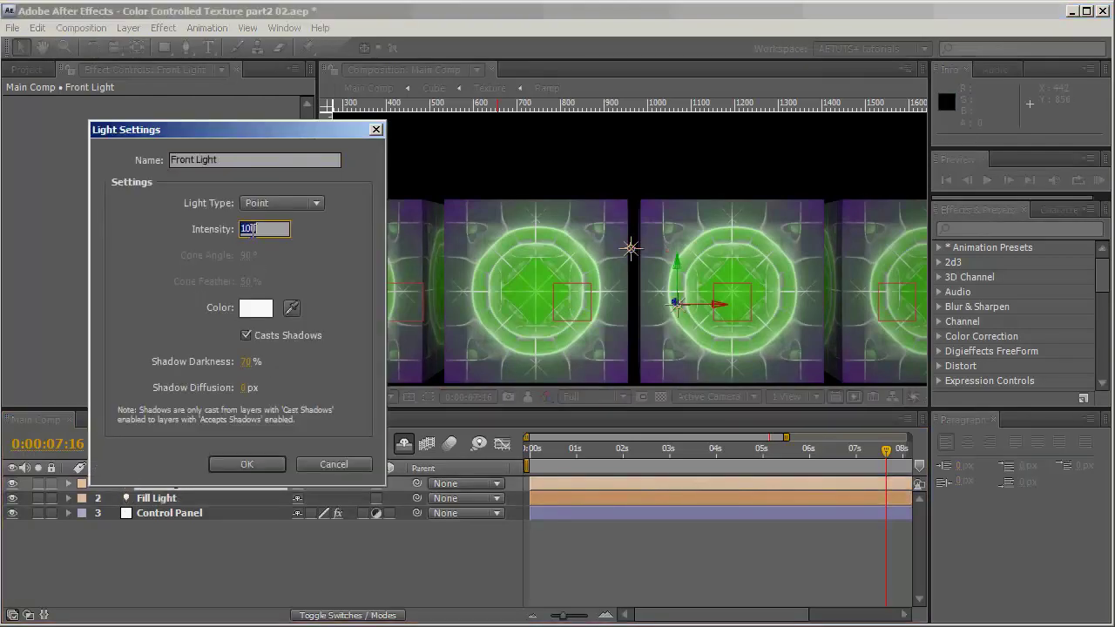
pyautogui.write('120')
pyautogui.press('Return')
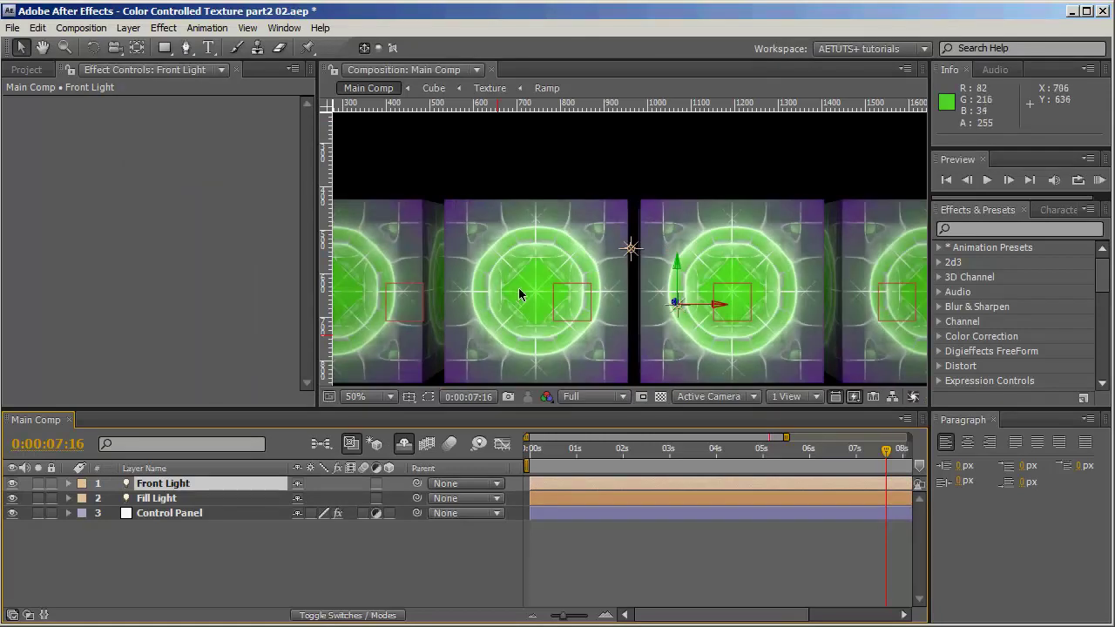
# Examine the lighting on the cubes at several magnifications, deselect the Front Light and save the project.
pyautogui.press('.')
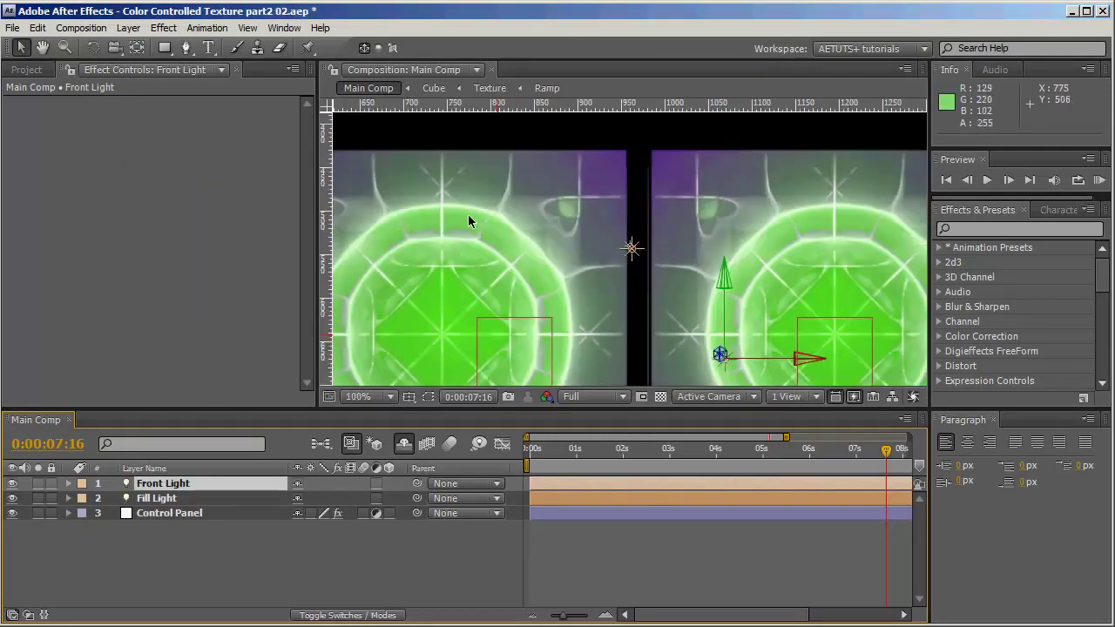
pyautogui.press('.')
pyautogui.press(',')
pyautogui.press(',')
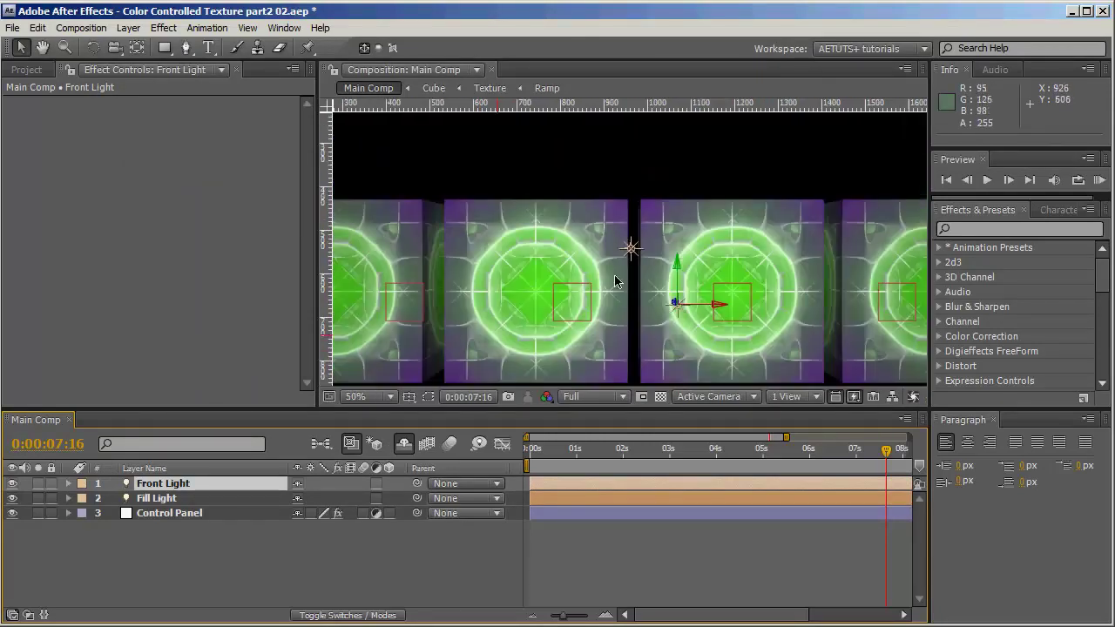
pyautogui.press(',')
pyautogui.press('.')
pyautogui.press(',')
pyautogui.press('.')
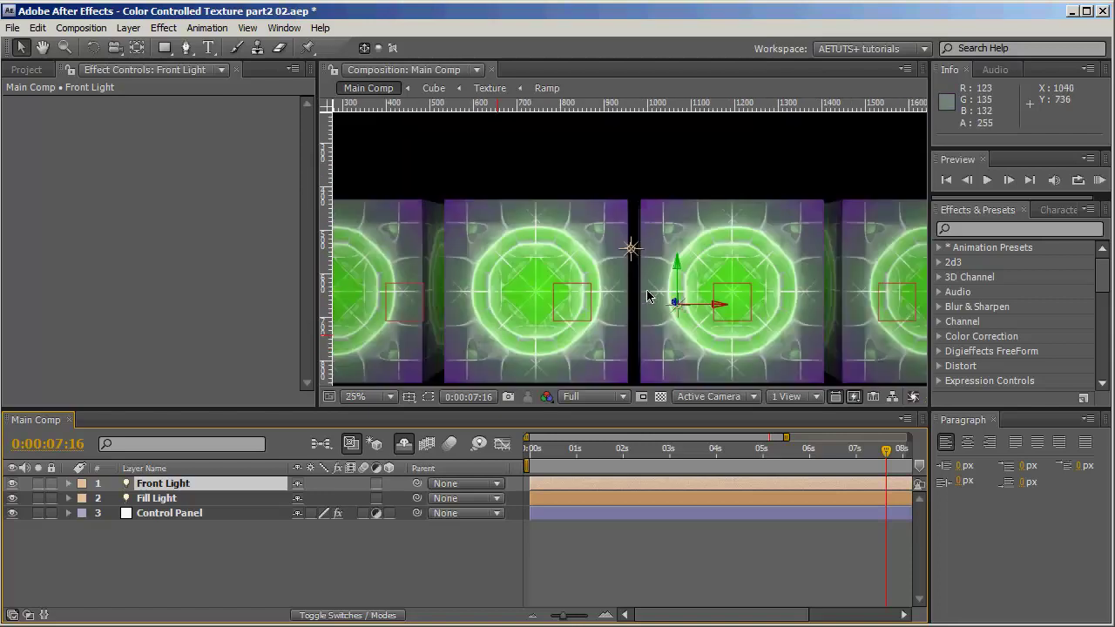
pyautogui.click(685, 281)
pyautogui.press(',')
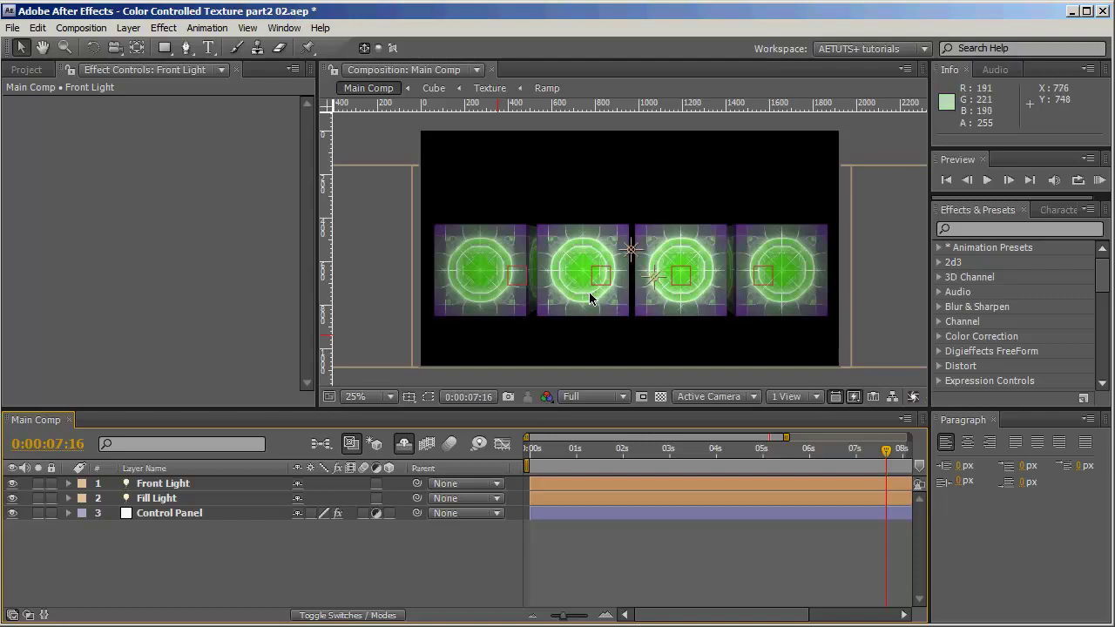
pyautogui.press('.')
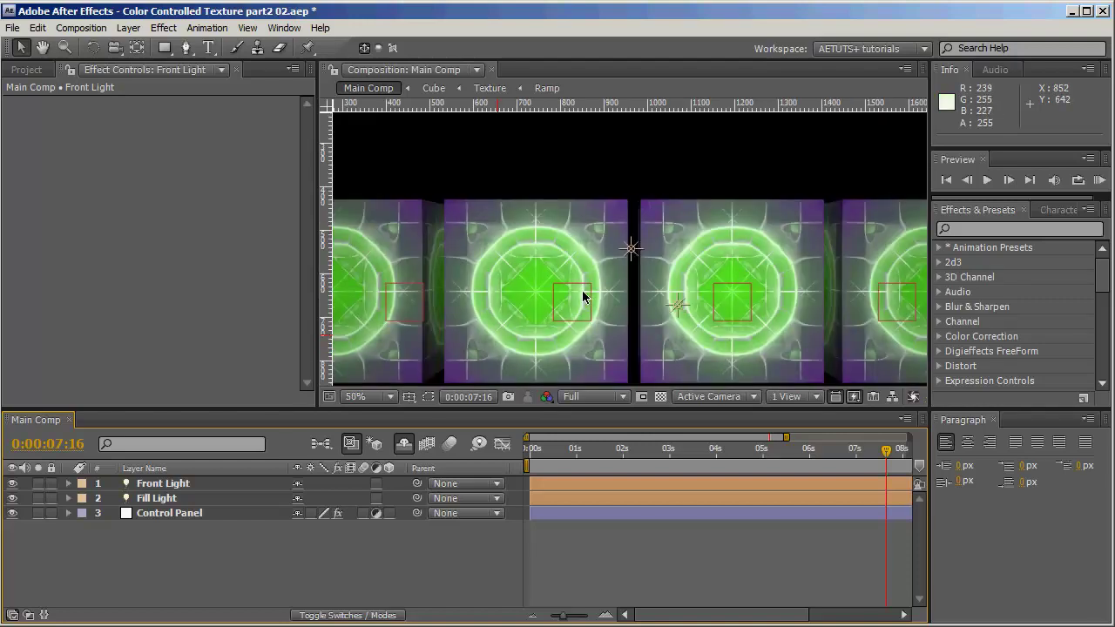
# Show the hidden shy layers and move the Control Panel layer above the two lights.
pyautogui.click(403, 445)
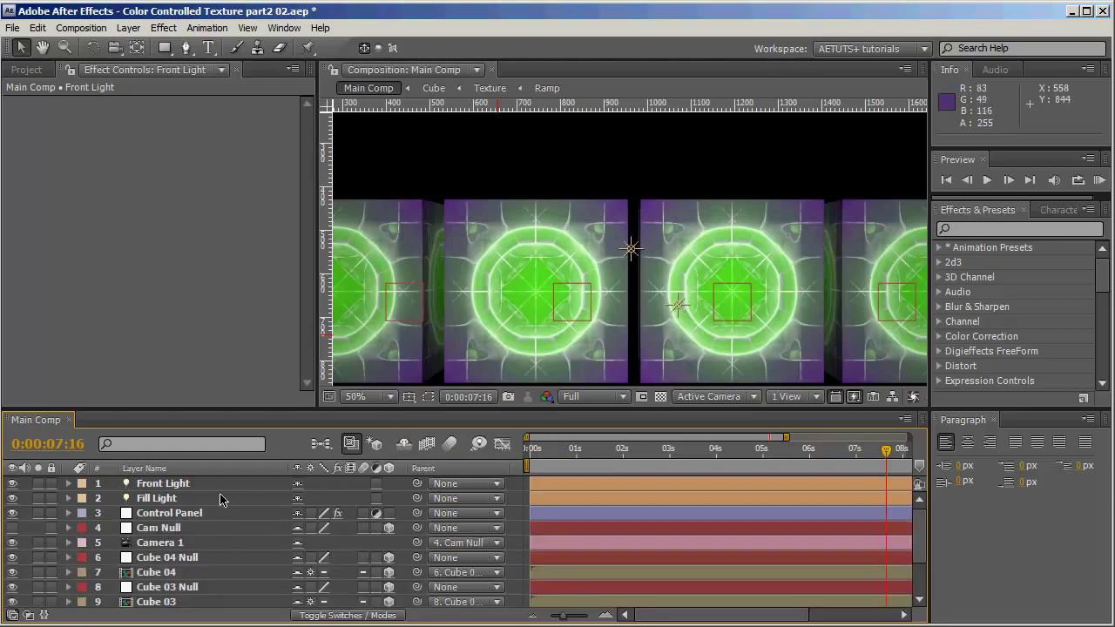
pyautogui.keyDown('shift'); pyautogui.click(171, 499); pyautogui.keyUp('shift')
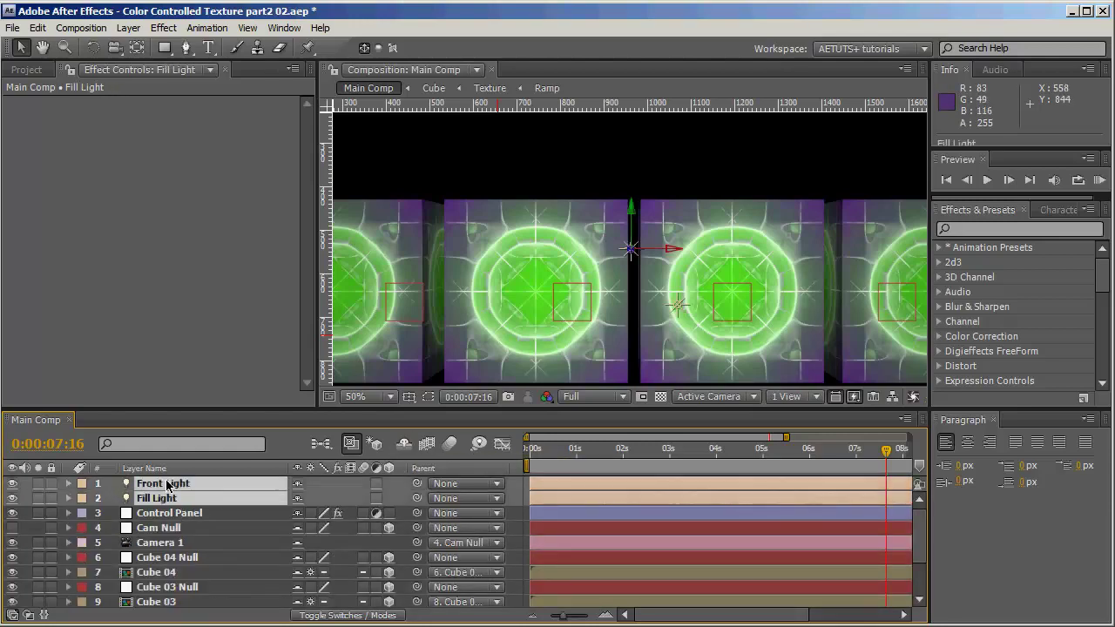
pyautogui.moveTo(169, 513); pyautogui.dragTo(168, 492)
pyautogui.click(168, 488)
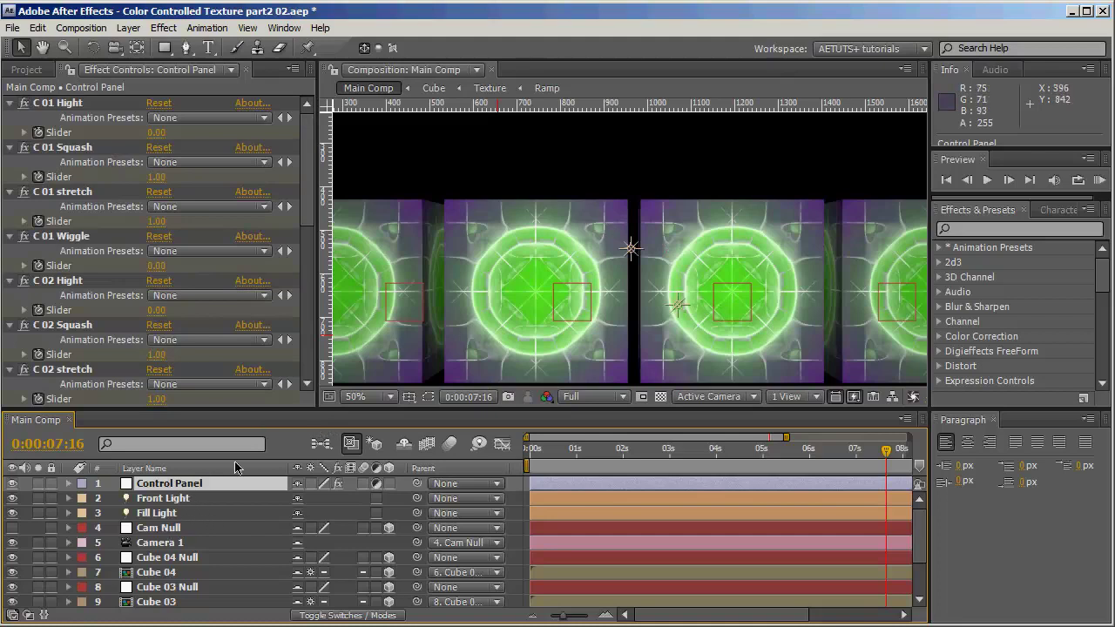
pyautogui.click(163, 498)
pyautogui.click(174, 485)
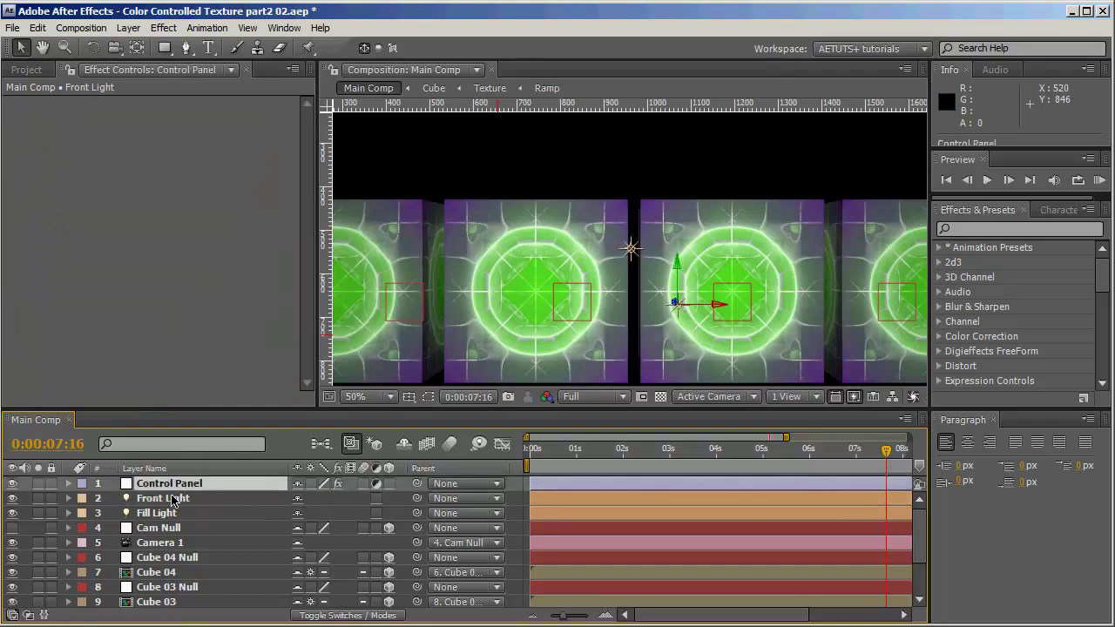
# Pre-compose all layers of Main Comp into a new composition named Jumping cubs, moving all attributes.
pyautogui.scroll(-2, 168, 578)
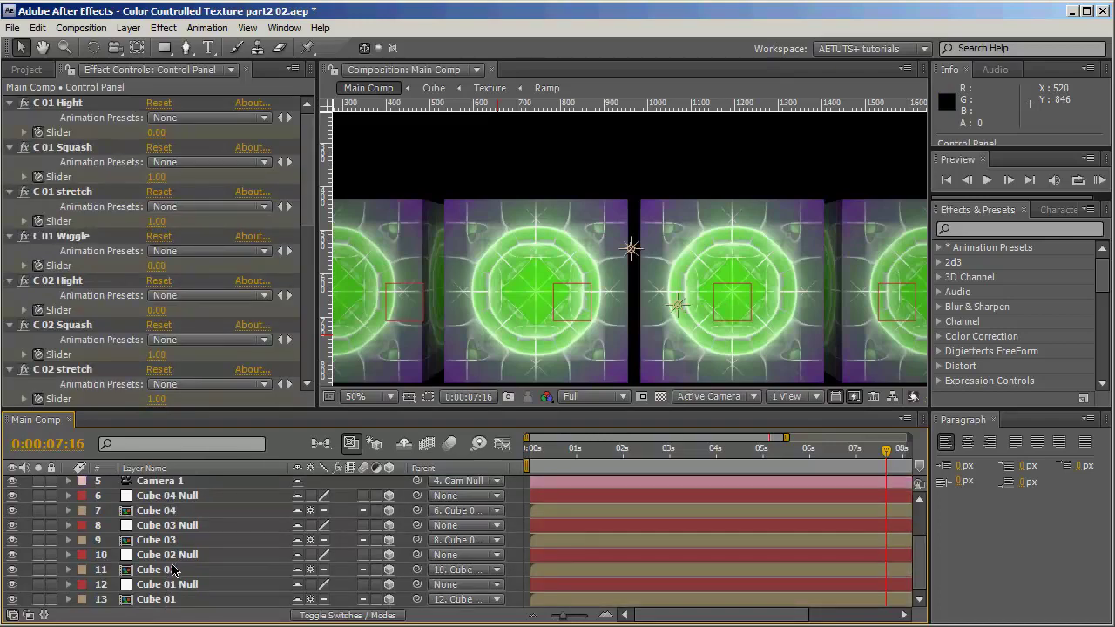
pyautogui.hotkey('ctrl', 'a')
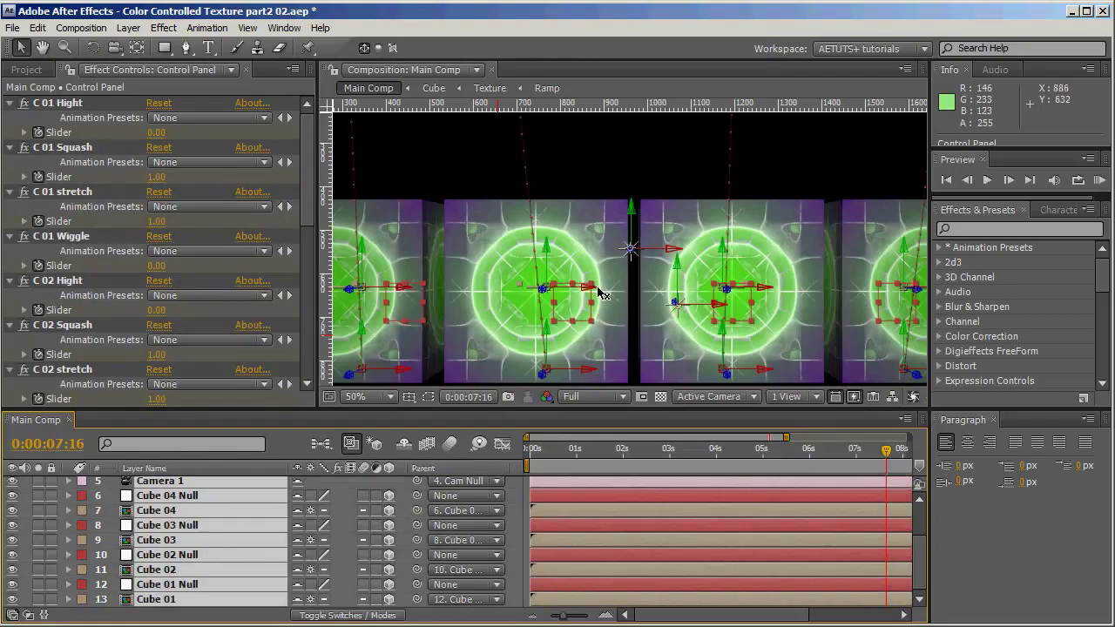
pyautogui.scroll(-1, 599, 294)
pyautogui.hotkey('ctrl', 'shift', 'c')
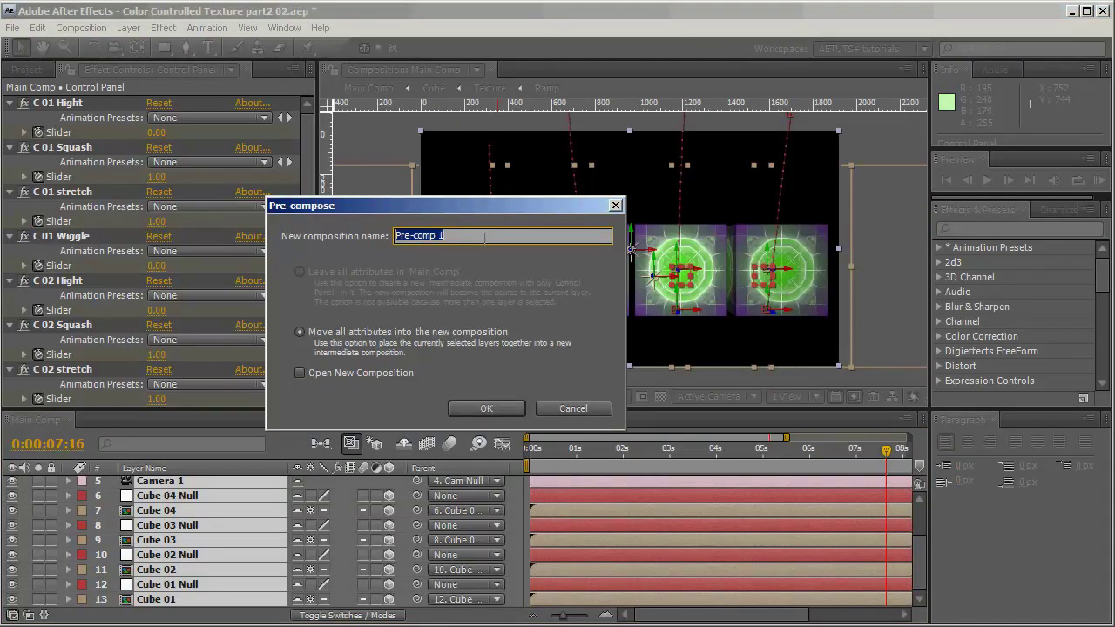
pyautogui.write('Jumping cubs')
pyautogui.click(485, 408)
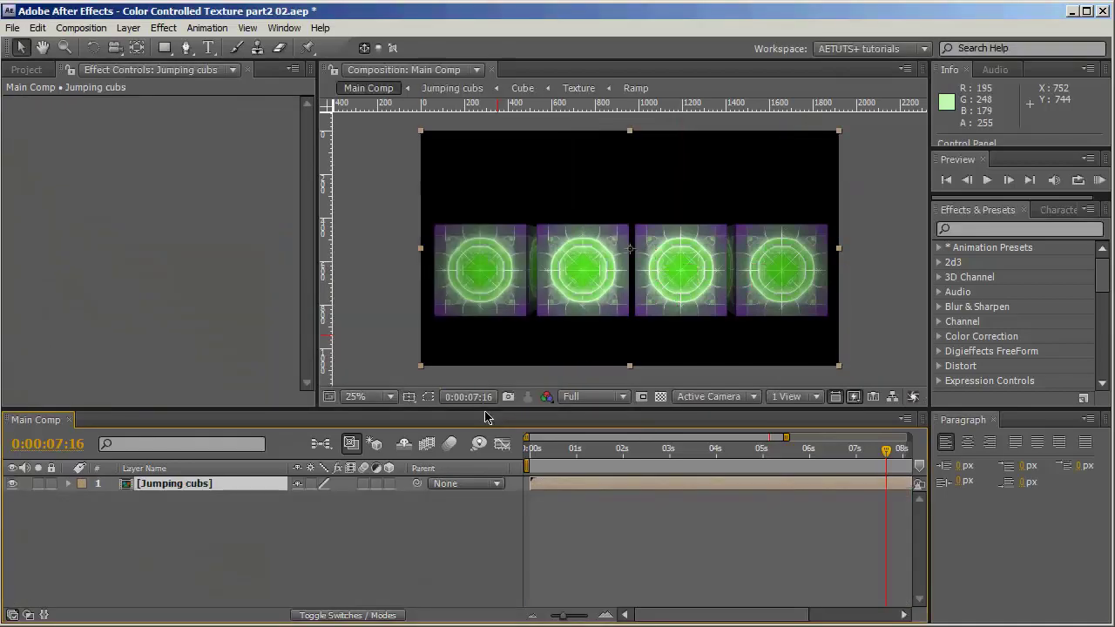
# Go to 0:00:06:11 and add a dark royal blue solid below the Jumping cubs layer.
pyautogui.moveTo(530, 451); pyautogui.dragTo(830, 454)
pyautogui.click(347, 545)
pyautogui.rightClick(353, 496)
pyautogui.moveTo(408, 512)
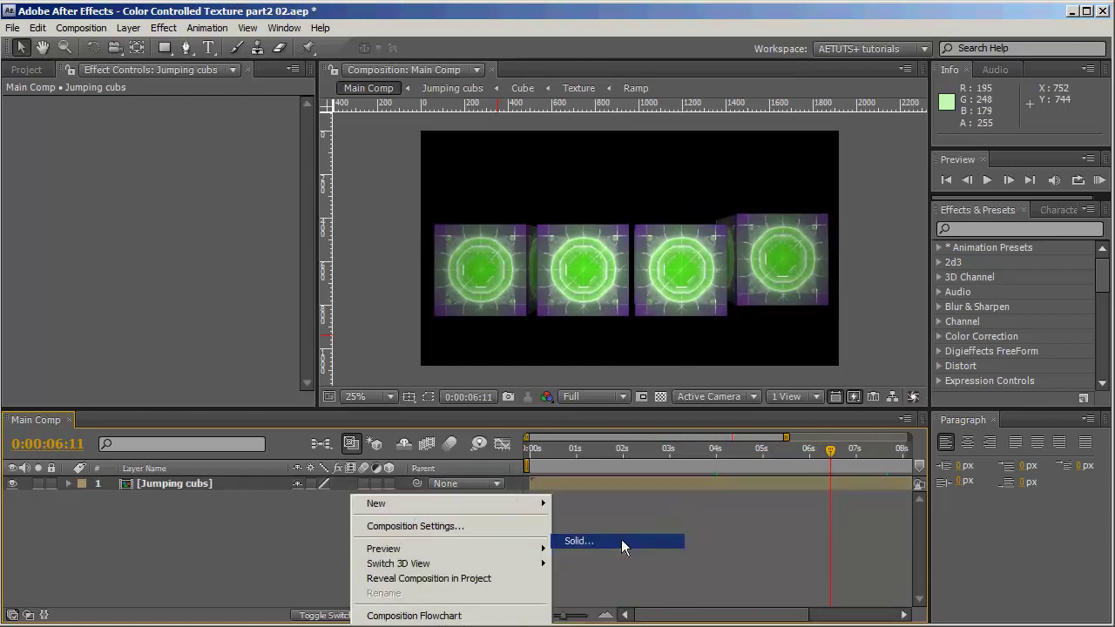
pyautogui.click(621, 540)
pyautogui.click(249, 423)
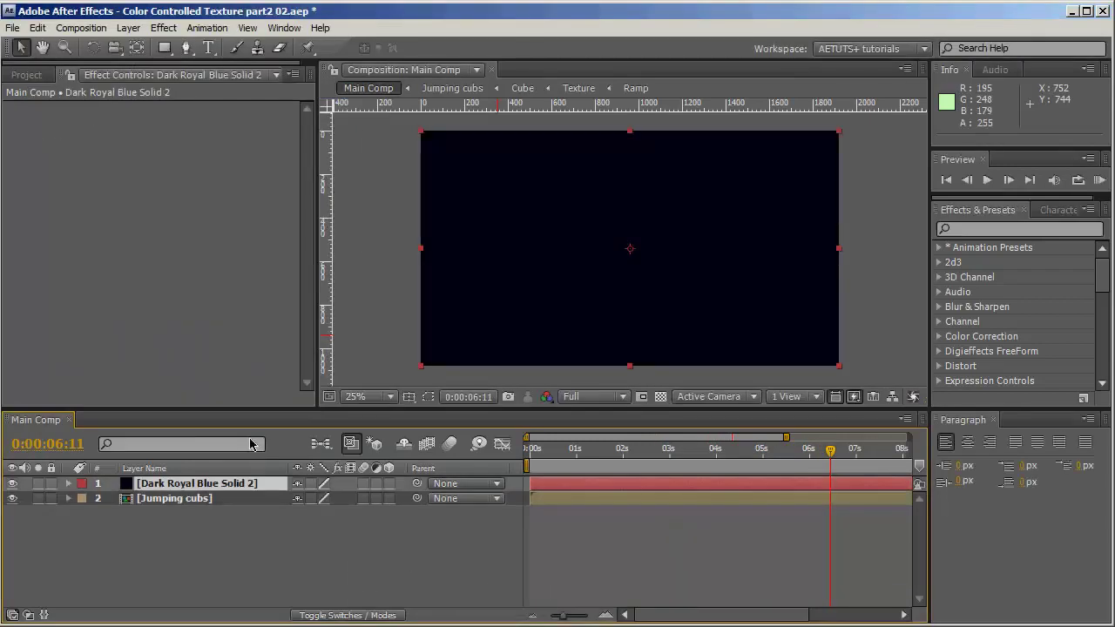
pyautogui.moveTo(168, 487); pyautogui.dragTo(183, 507)
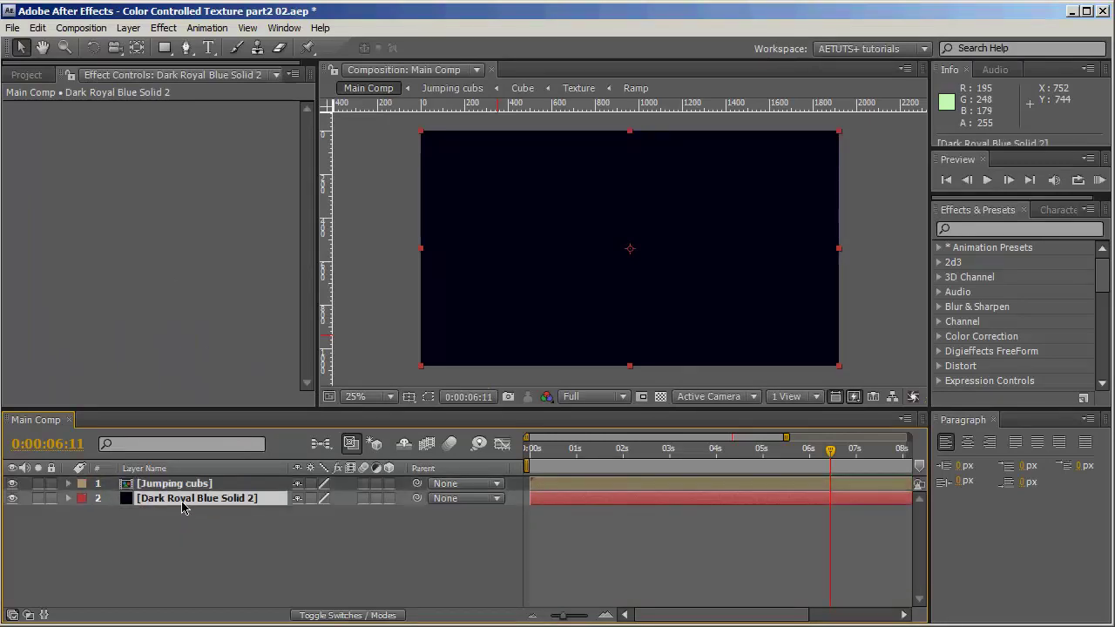
# Rename the Dark Royal Blue Solid 2 layer as BG.
pyautogui.press('Return')
pyautogui.write('BG')
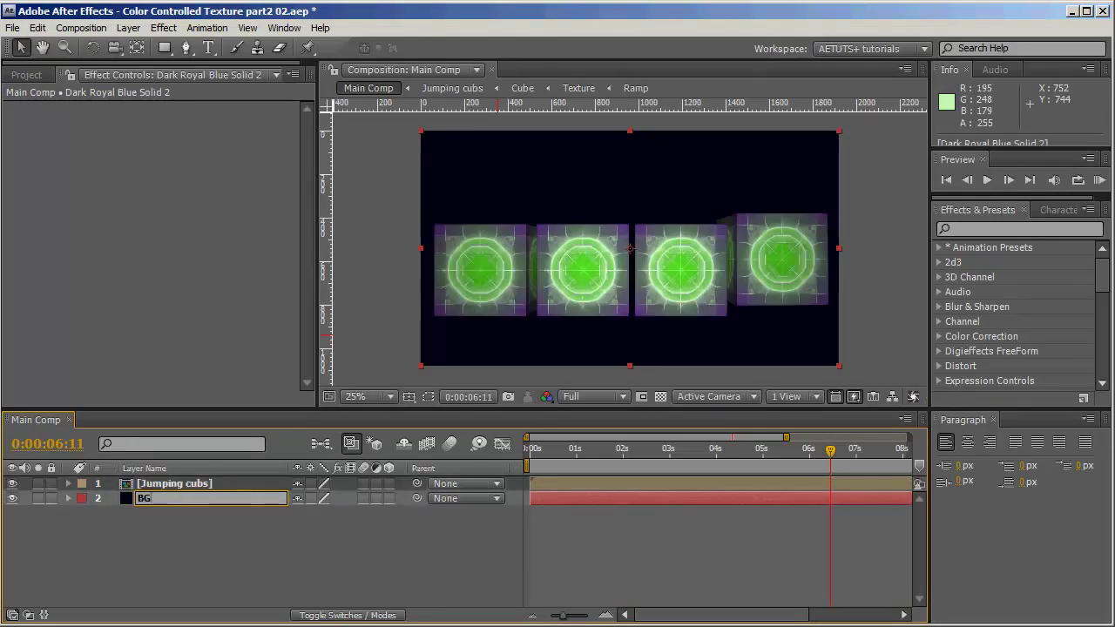
pyautogui.press('Return')
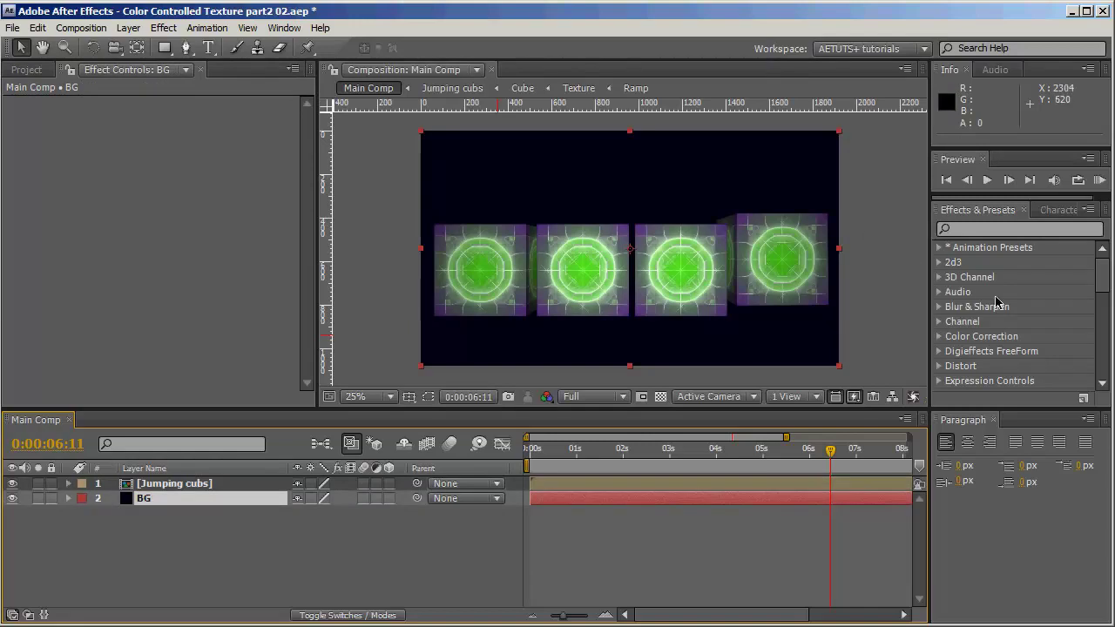
# Apply the 4-Color Gradient effect to the BG layer and hide the Jumping cubs layer.
pyautogui.click(1037, 229)
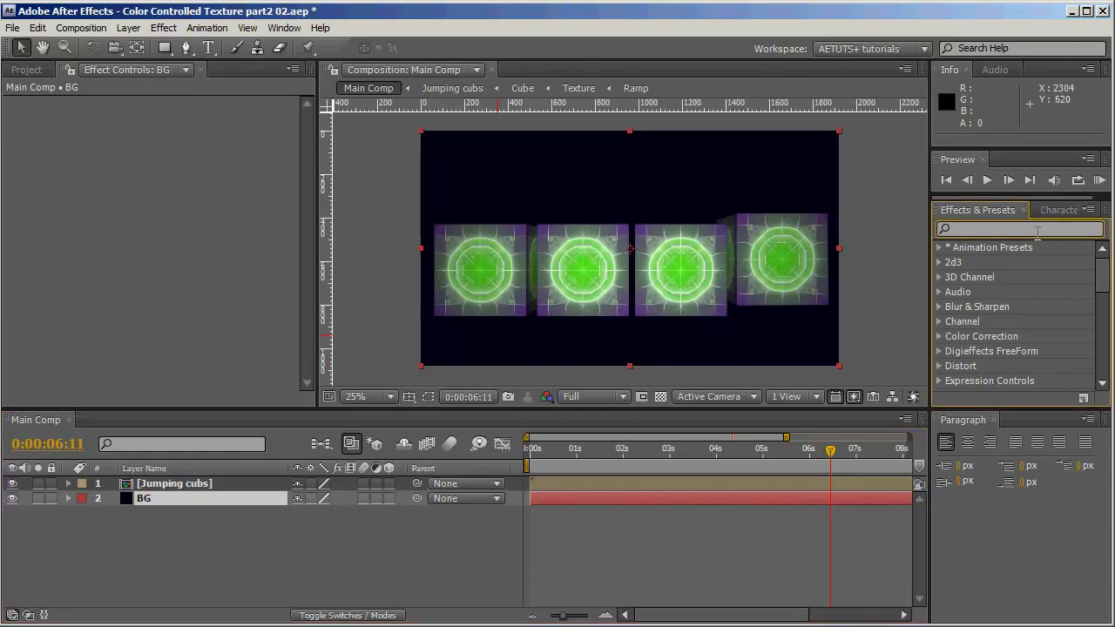
pyautogui.write('4-')
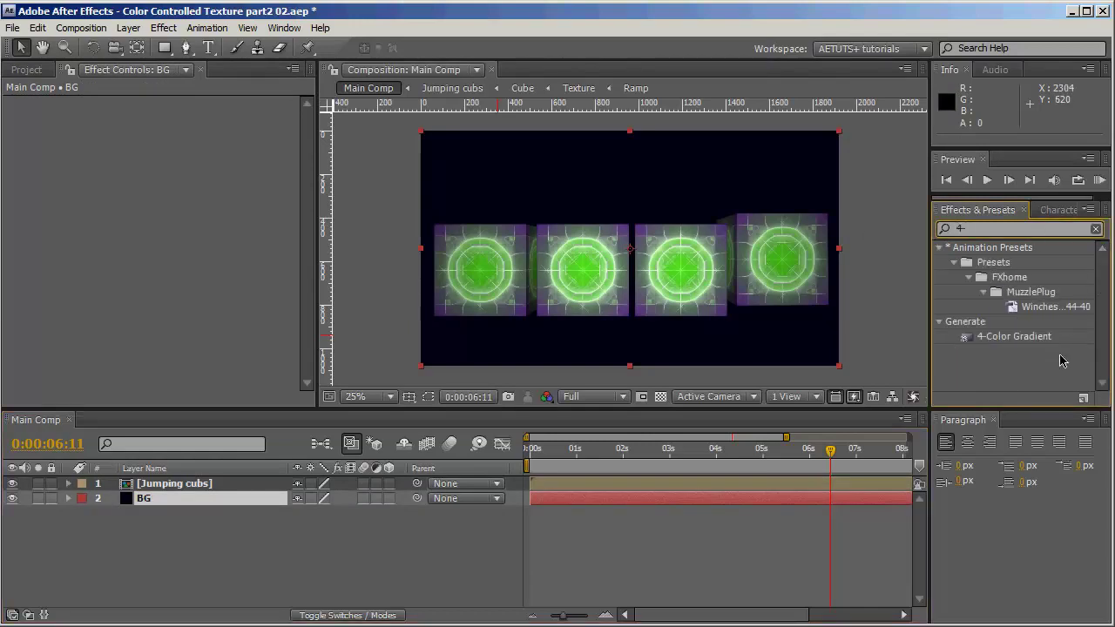
pyautogui.doubleClick(1030, 339)
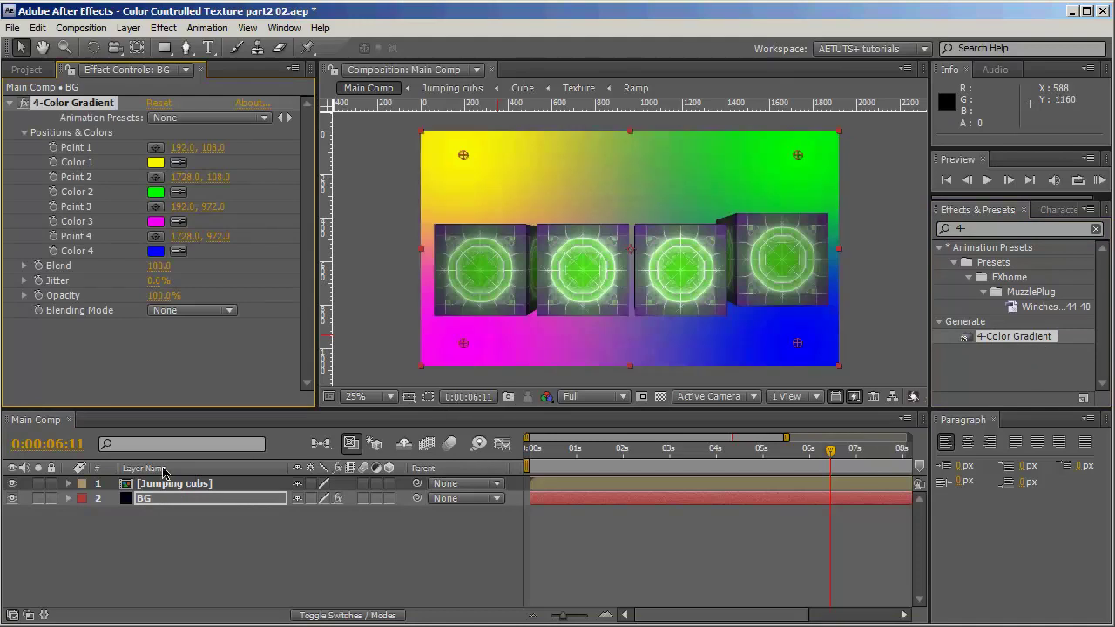
pyautogui.click(13, 484)
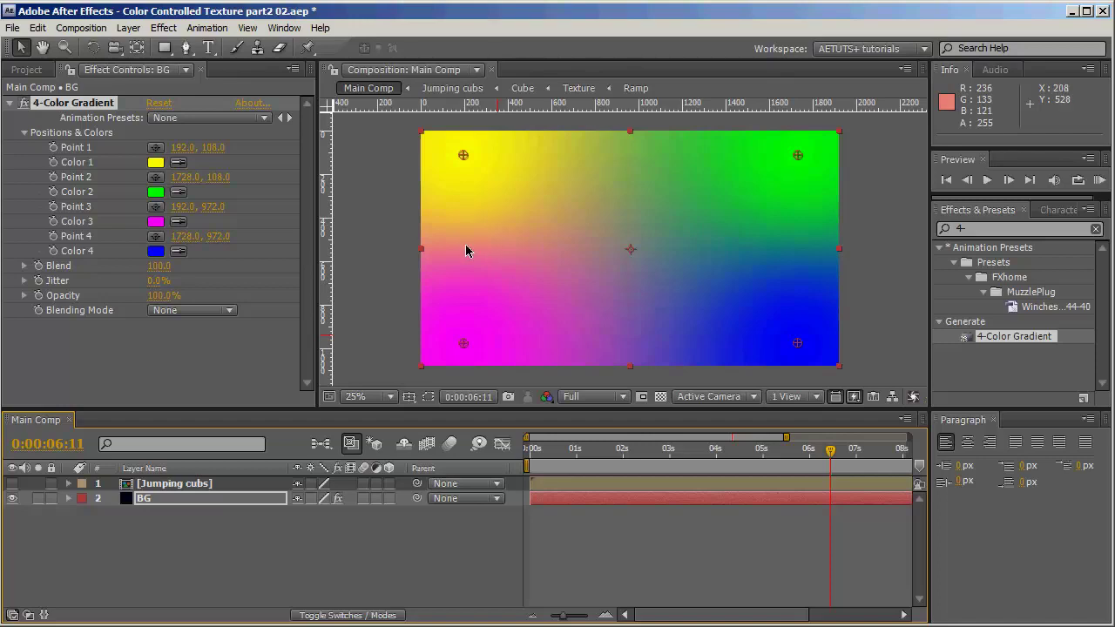
# Set the gradient's Color 1 to bright blue 006CFF and Color 2 to a darker, slightly greenish blue.
pyautogui.click(156, 164)
pyautogui.click(258, 359)
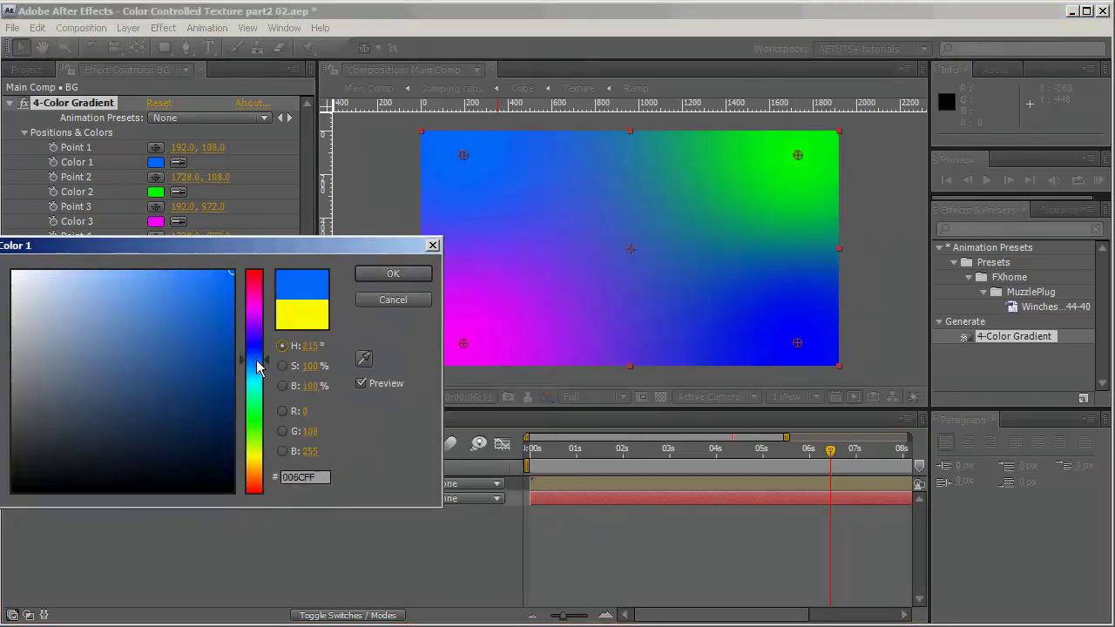
pyautogui.click(401, 273)
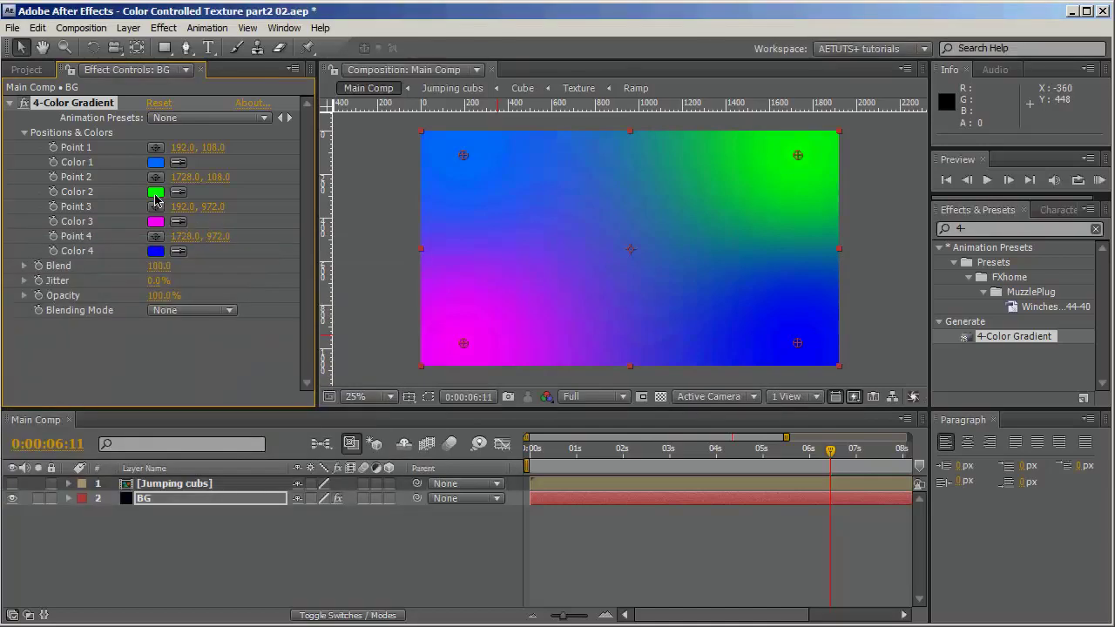
pyautogui.click(156, 192)
pyautogui.click(251, 362)
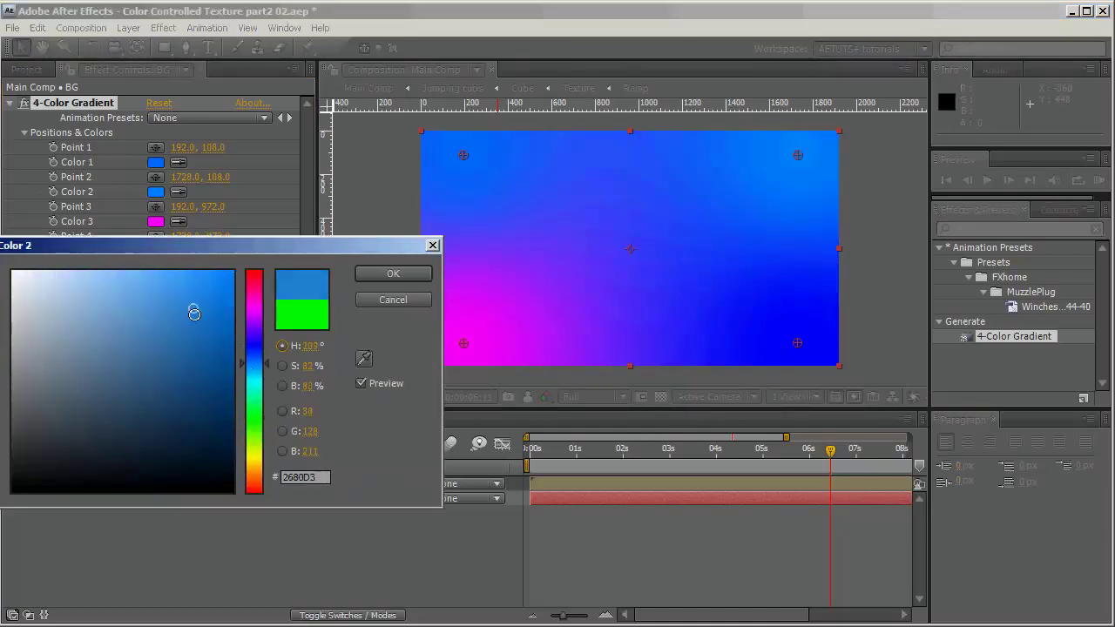
pyautogui.click(222, 349)
pyautogui.click(422, 273)
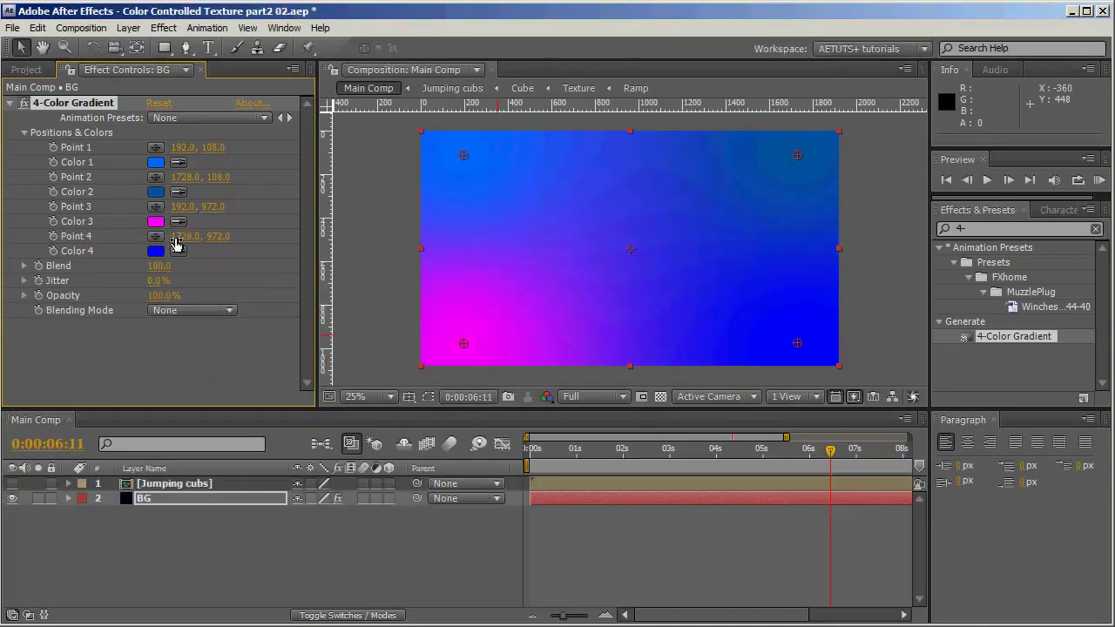
# Set the gradient's Color 3 to violet-blue 505EDF and Color 4 to dark blue 0F3A9C.
pyautogui.click(155, 222)
pyautogui.click(254, 349)
pyautogui.click(232, 331)
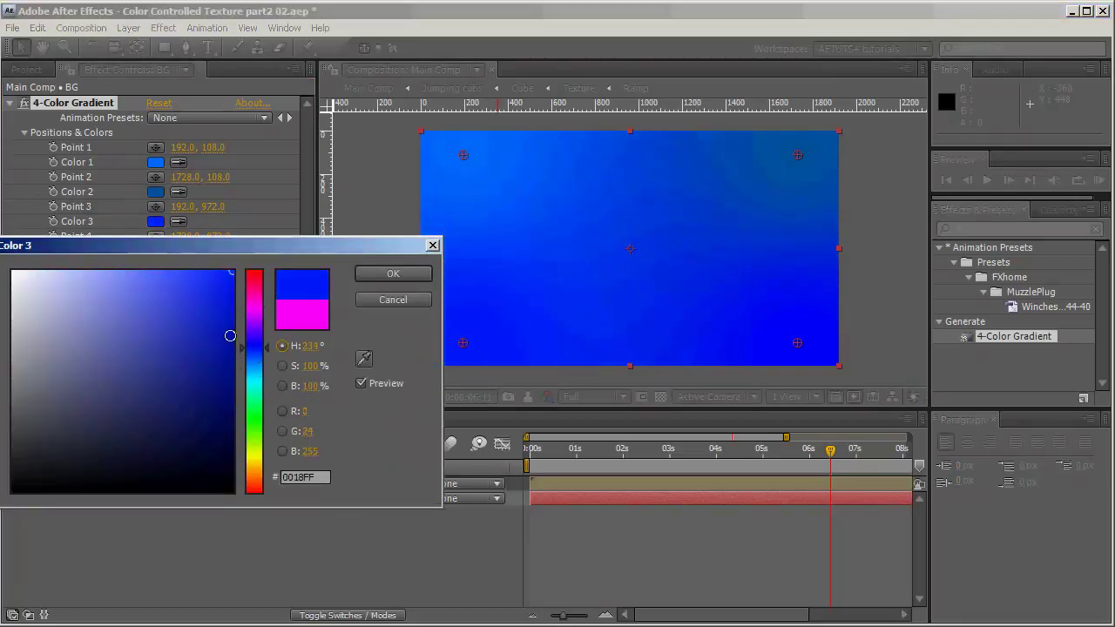
pyautogui.click(154, 298)
pyautogui.click(393, 274)
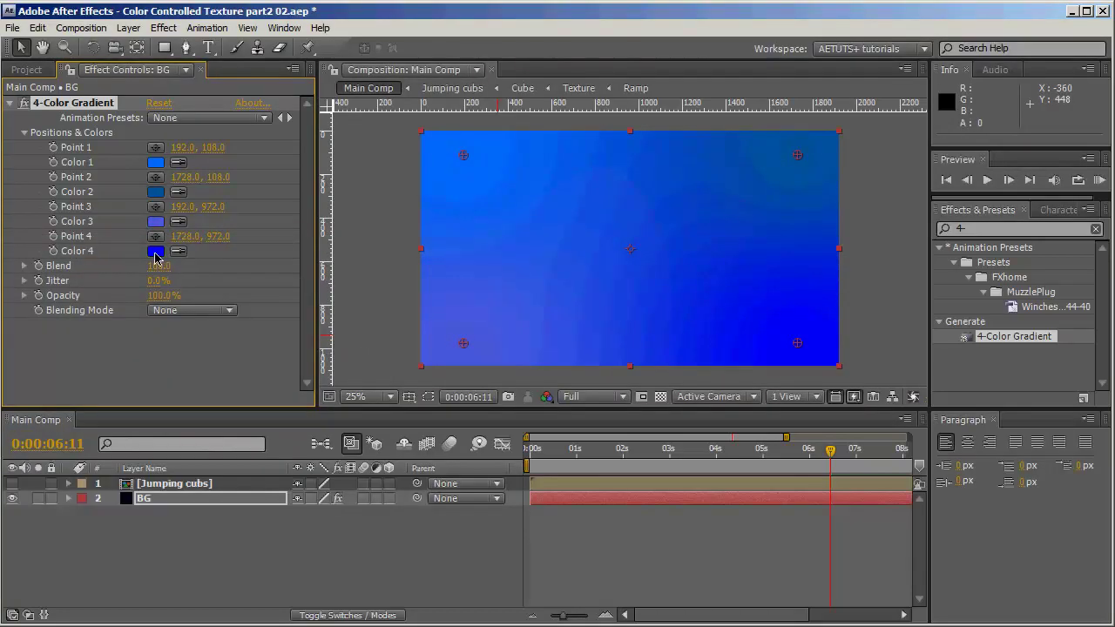
pyautogui.click(156, 250)
pyautogui.click(253, 355)
pyautogui.click(212, 358)
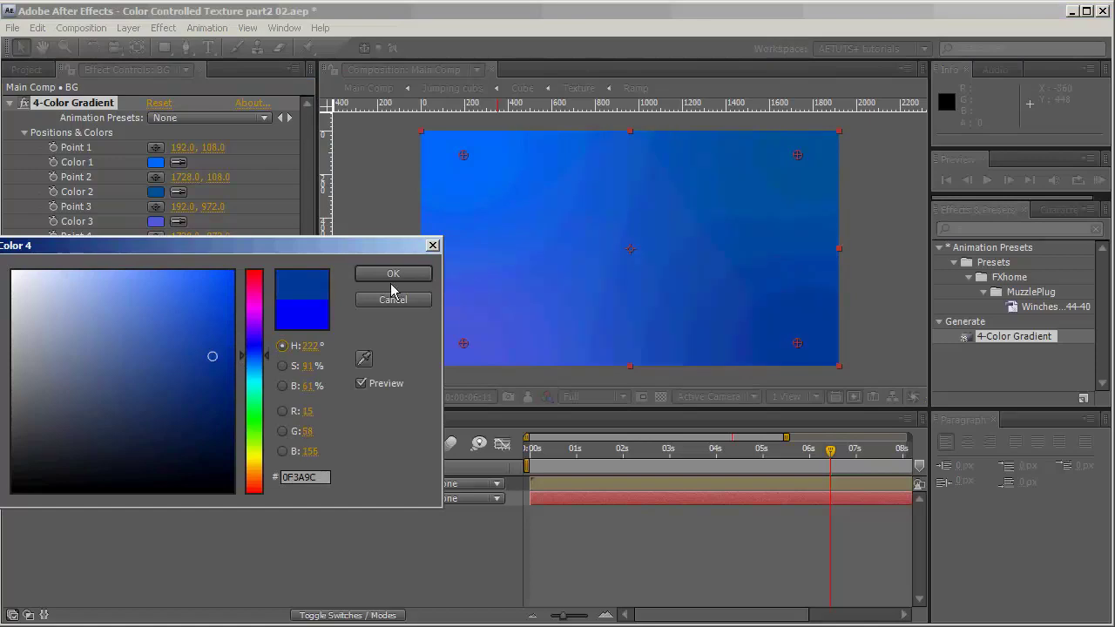
pyautogui.click(393, 273)
# Change the gradient's Color 3 to dark navy 020E7C.
pyautogui.click(156, 221)
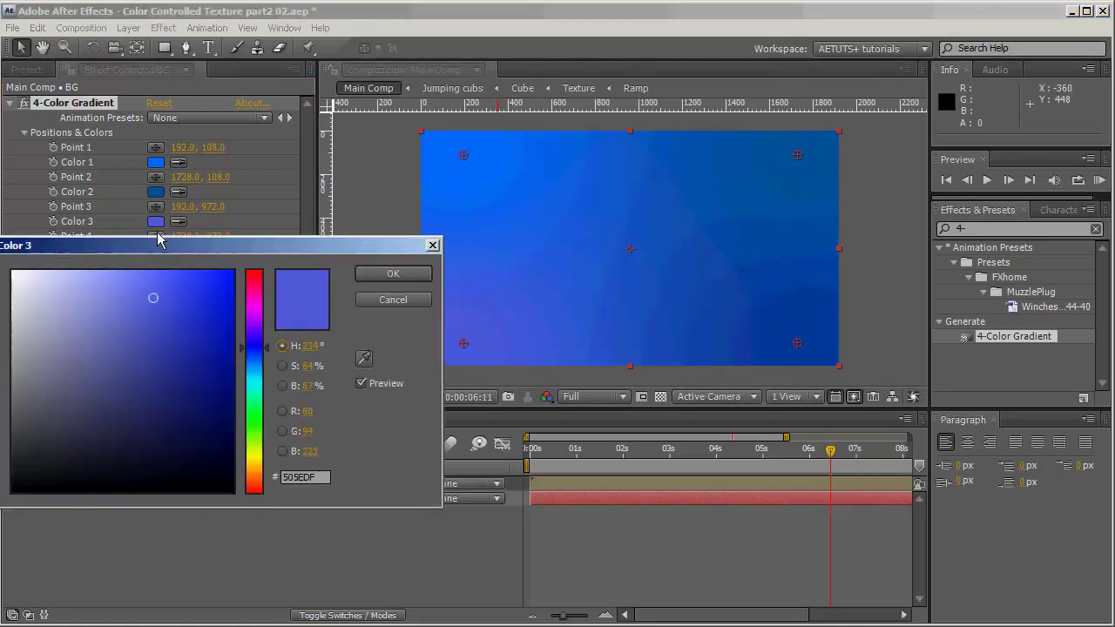
pyautogui.click(231, 442)
pyautogui.click(230, 384)
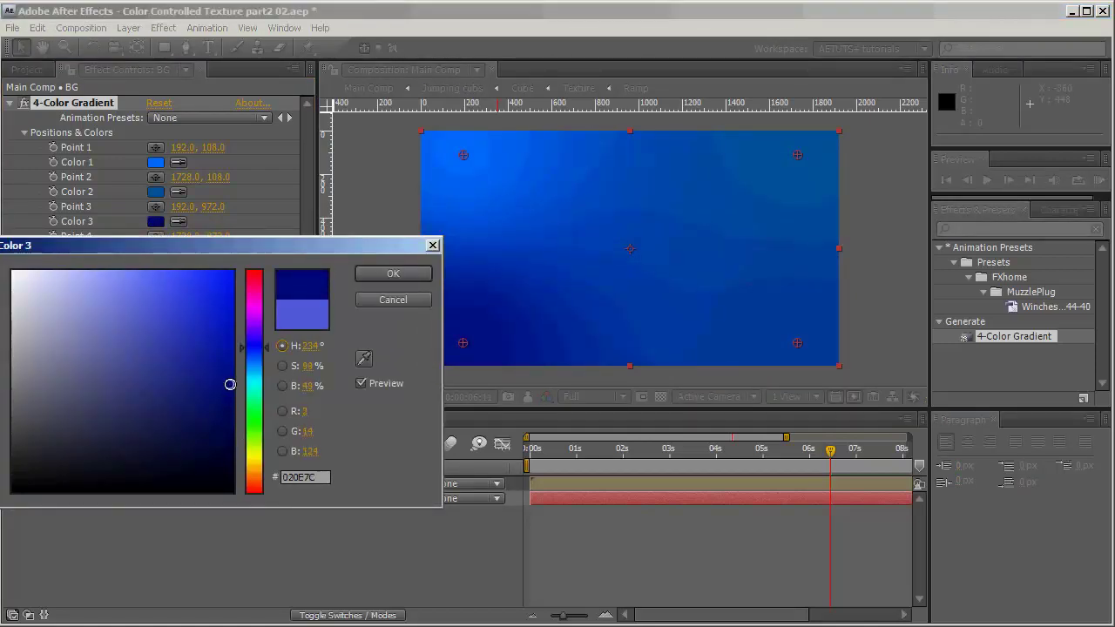
pyautogui.click(376, 274)
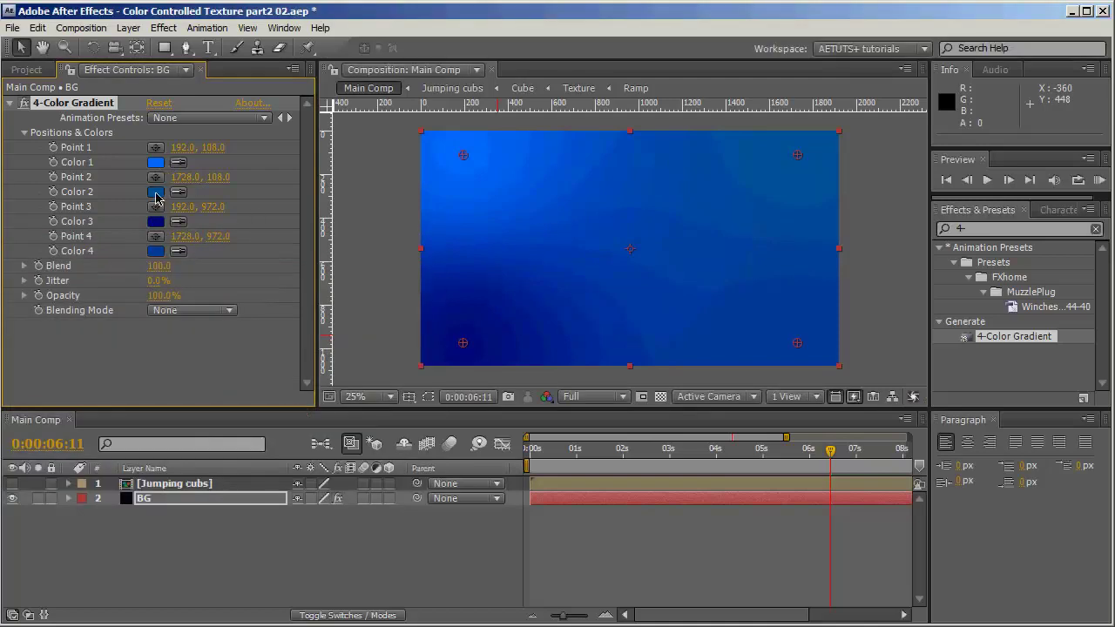
# Lighten the gradient's Color 2 to 2A76BC and Color 1 to 4F8FE5.
pyautogui.click(156, 195)
pyautogui.moveTo(191, 345); pyautogui.dragTo(183, 328)
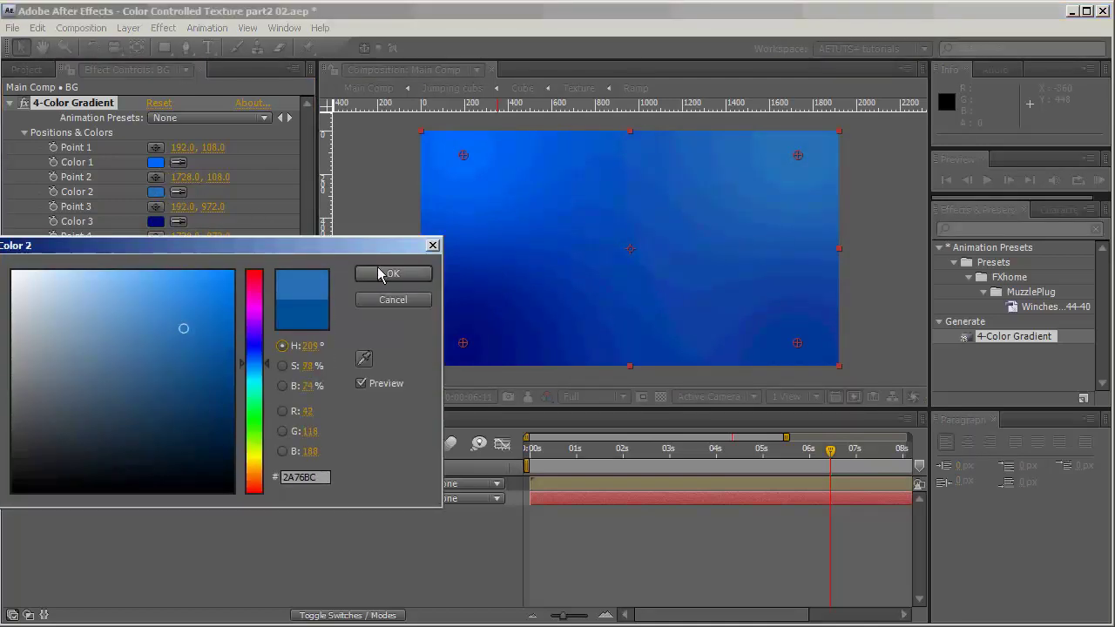
pyautogui.click(388, 274)
pyautogui.click(155, 162)
pyautogui.click(156, 293)
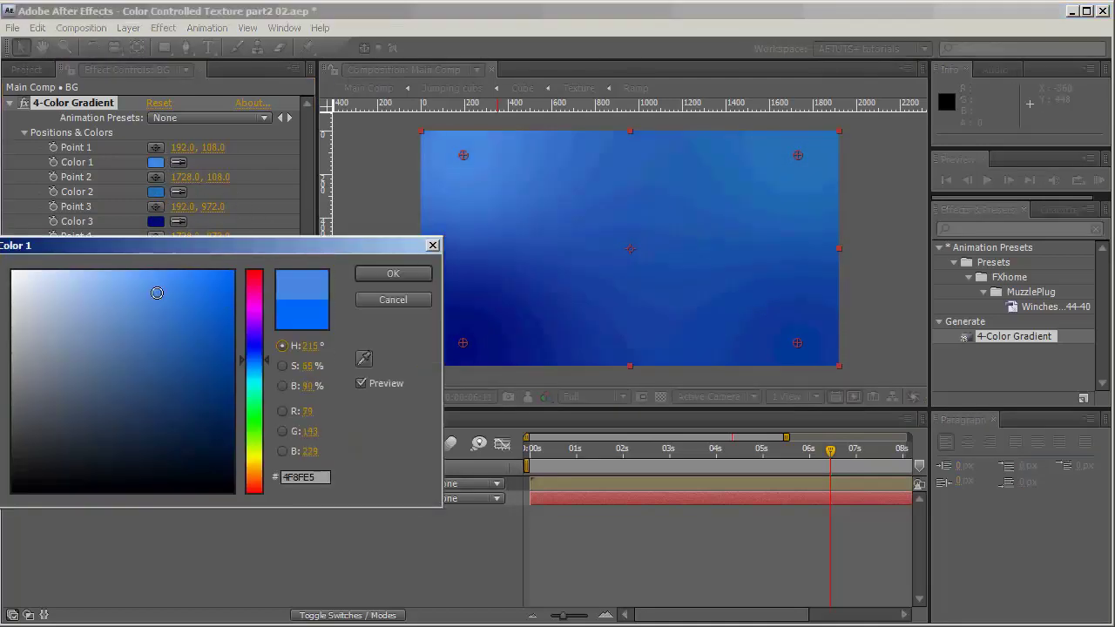
pyautogui.click(389, 273)
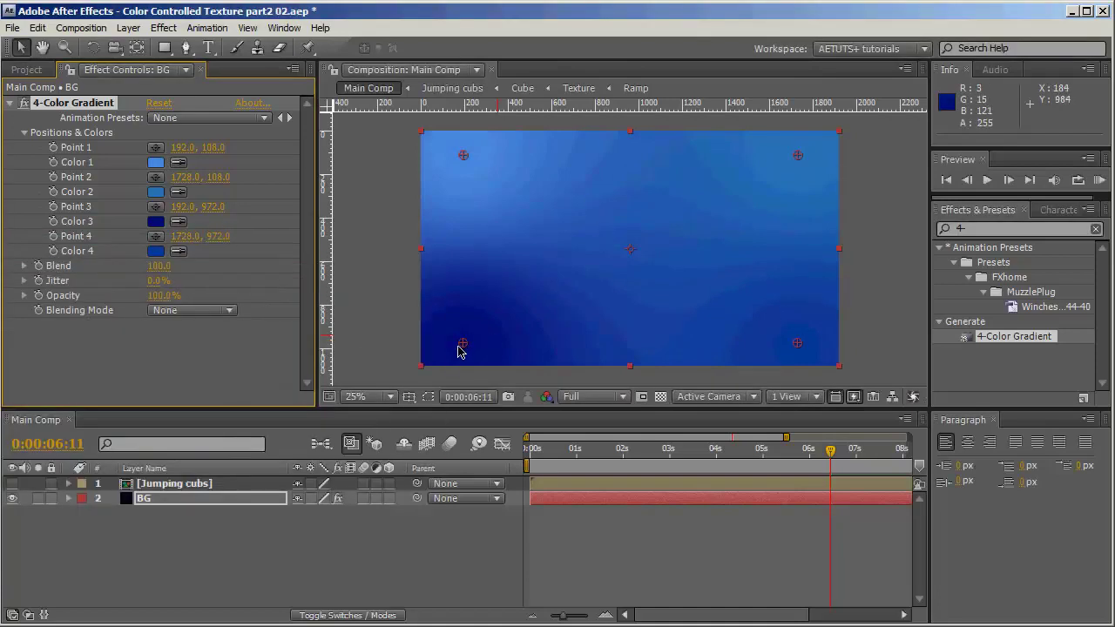
# Reposition the gradient points: Point 1 to about -140, -124, Point 2 to 1412, 176, Point 3 to 28, 1136 and Point 4 to 1380, 1160.
pyautogui.moveTo(458, 346); pyautogui.dragTo(446, 364)
pyautogui.moveTo(461, 154); pyautogui.dragTo(385, 102)
pyautogui.moveTo(797, 342); pyautogui.dragTo(721, 390)
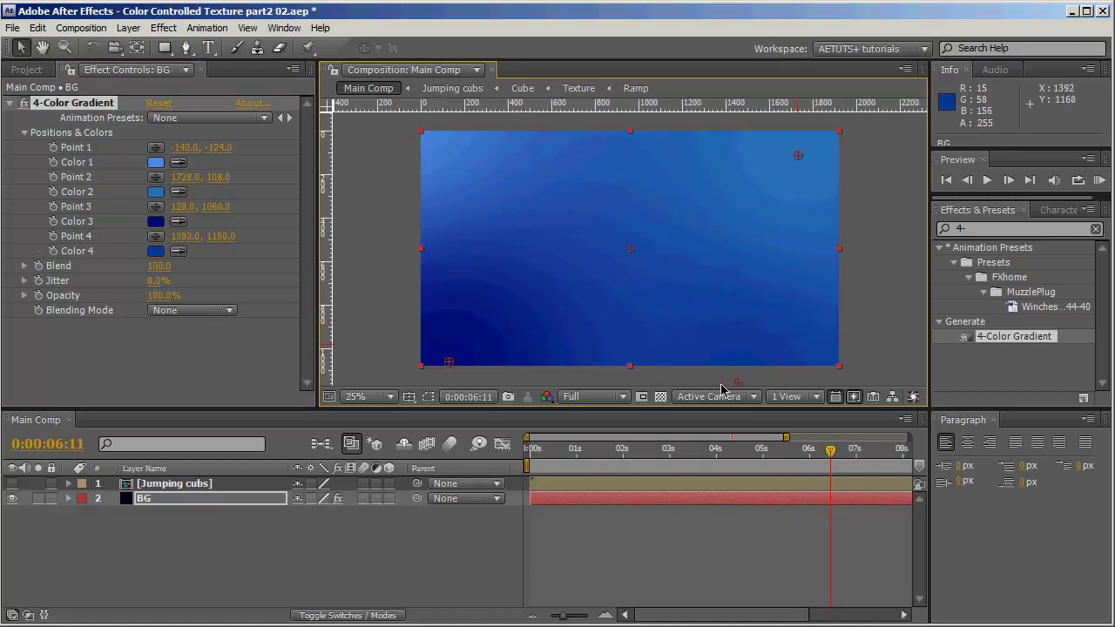
pyautogui.moveTo(448, 361); pyautogui.dragTo(428, 379)
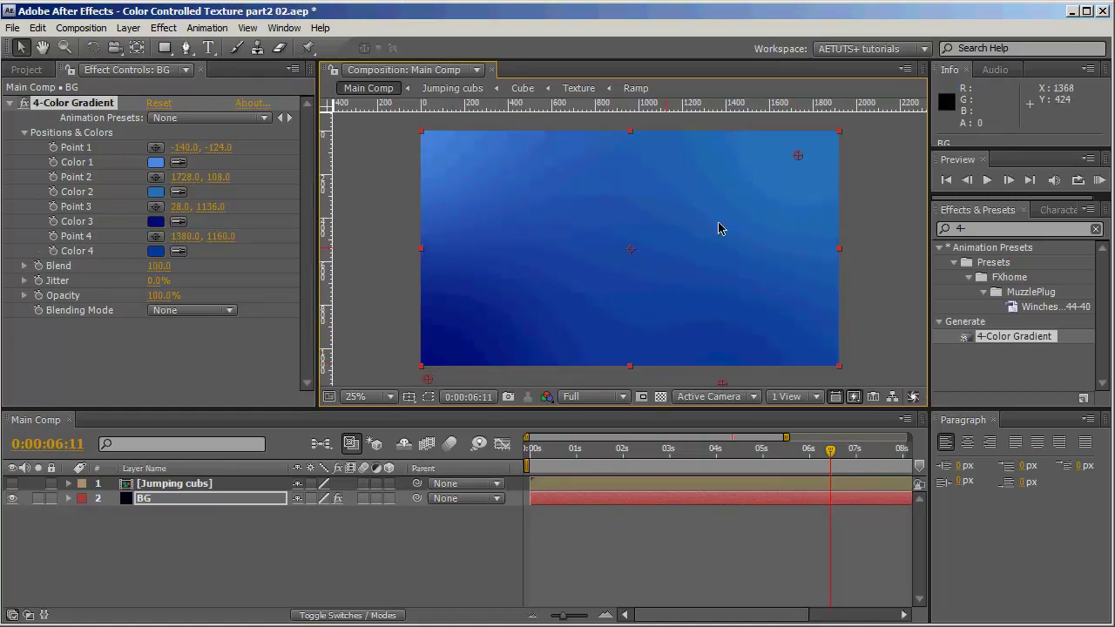
pyautogui.moveTo(797, 155); pyautogui.dragTo(728, 173)
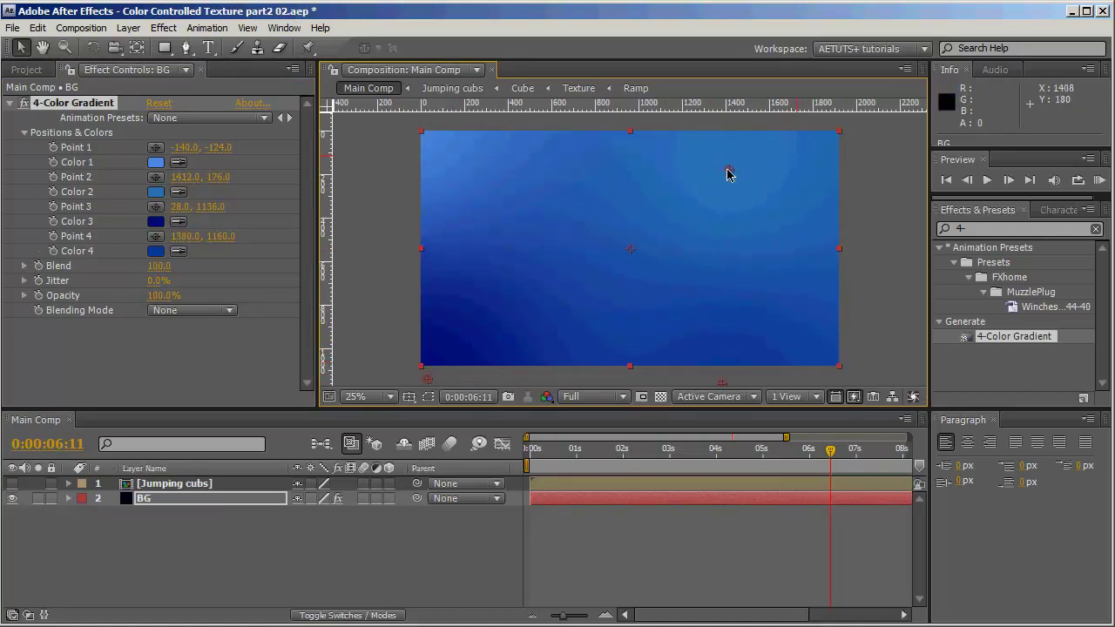
# Change the gradient's Color 1 to a very pale blue.
pyautogui.click(156, 162)
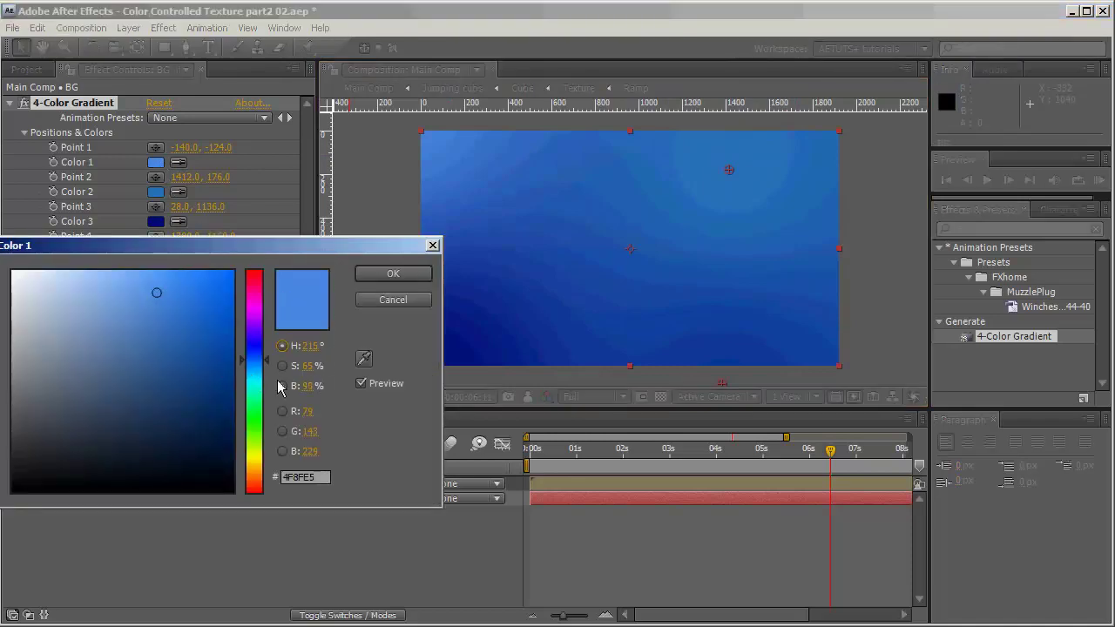
pyautogui.moveTo(157, 292)
pyautogui.mouseDown()
pyautogui.moveTo(114, 270)
pyautogui.moveTo(80, 268)
pyautogui.mouseUp()
pyautogui.click(393, 273)
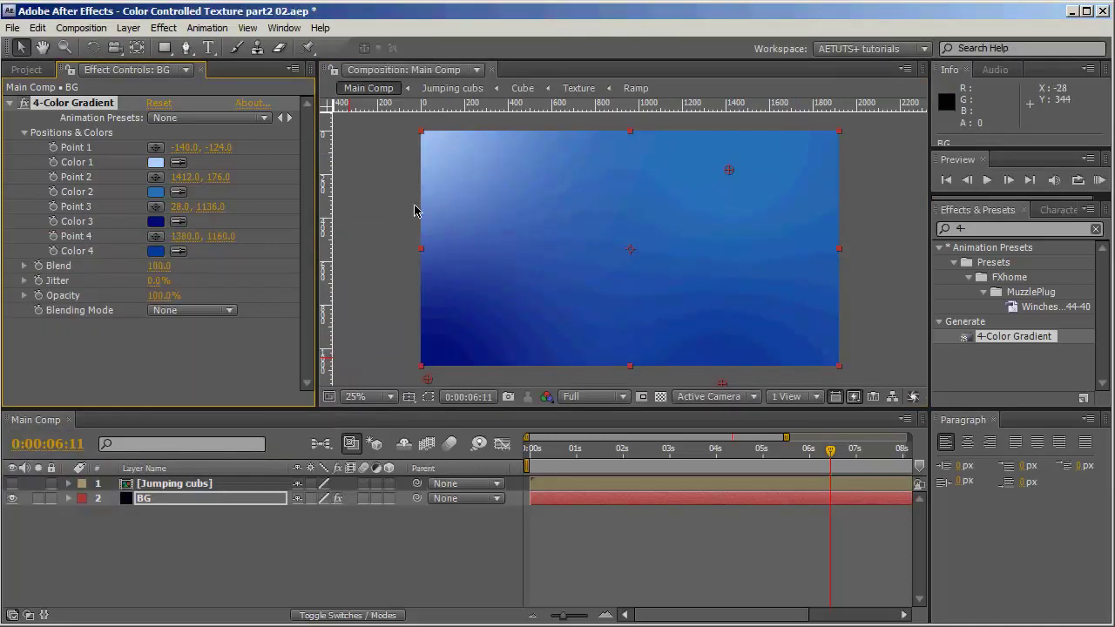
# Move gradient Point 1 to about 180, 52, Point 3 to about 388, 1224 and Point 4 to about 1612, 1208.
pyautogui.press(',')
pyautogui.moveTo(512, 180); pyautogui.dragTo(547, 197)
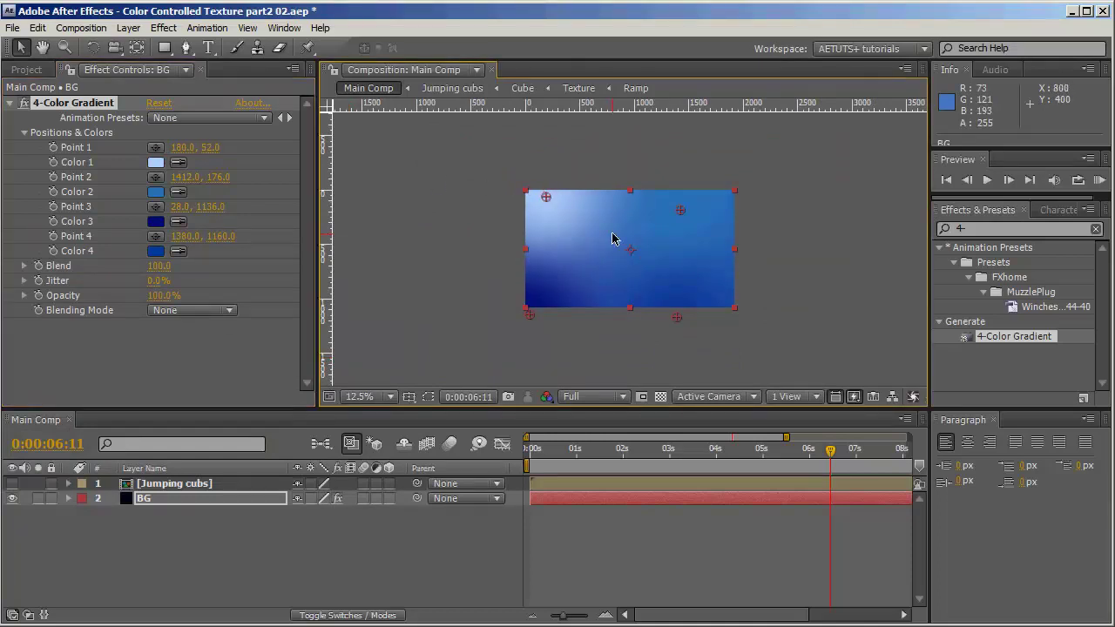
pyautogui.moveTo(529, 315); pyautogui.dragTo(572, 329)
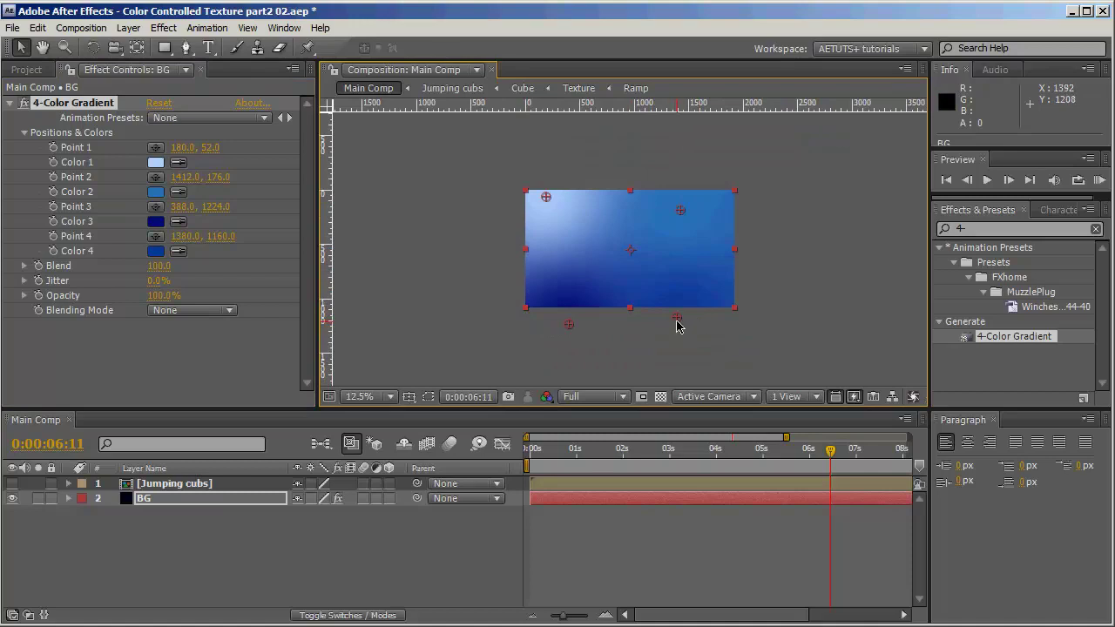
pyautogui.moveTo(678, 321); pyautogui.dragTo(702, 322)
# Raise the 4-Color Gradient's Blend to about 394.
pyautogui.moveTo(153, 275); pyautogui.dragTo(198, 273)
pyautogui.moveTo(290, 275); pyautogui.dragTo(441, 276)
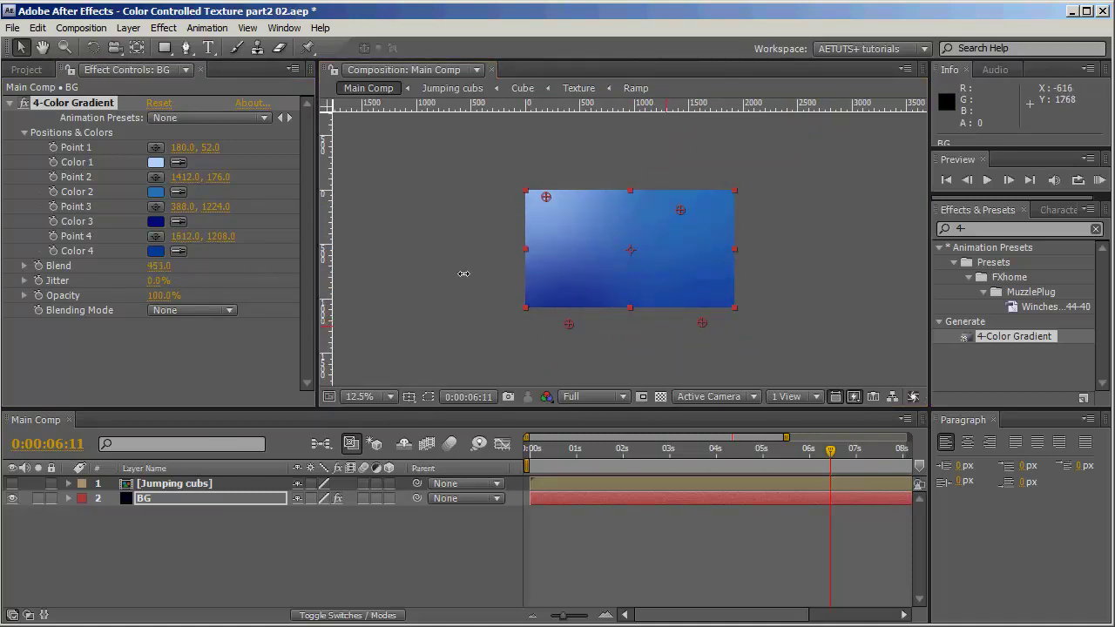
pyautogui.scroll(1, 623, 341)
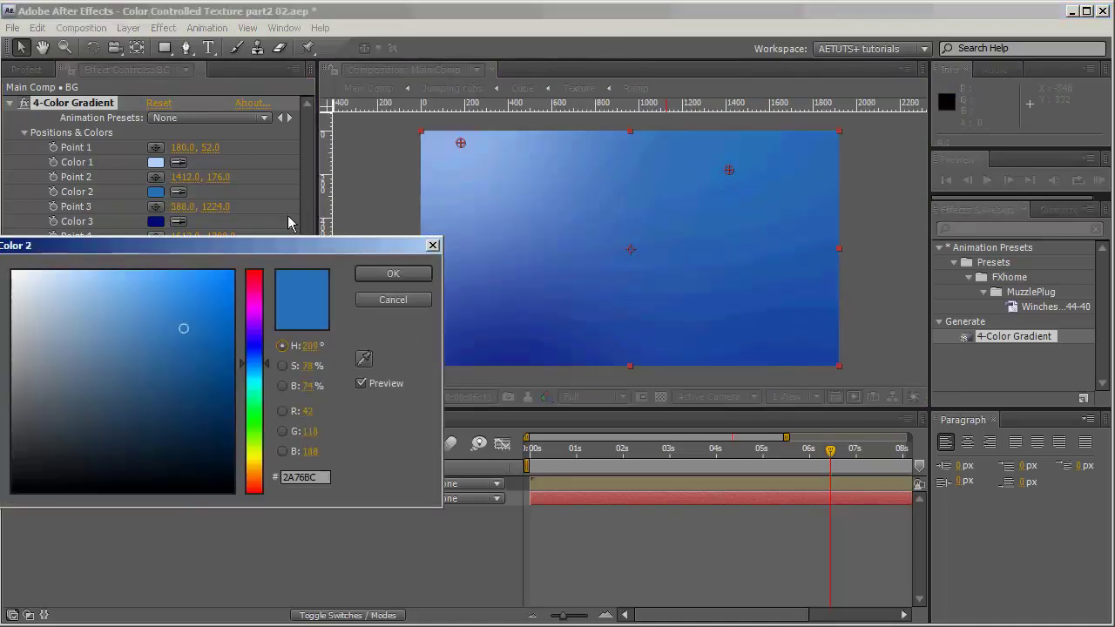
# Darken the gradient's Color 2 to 1661A7 and make Color 4 a darker, more muted blue.
pyautogui.click(156, 192)
pyautogui.moveTo(212, 342)
pyautogui.mouseDown()
pyautogui.moveTo(209, 361)
pyautogui.moveTo(189, 339)
pyautogui.moveTo(200, 332)
pyautogui.moveTo(204, 347)
pyautogui.mouseUp()
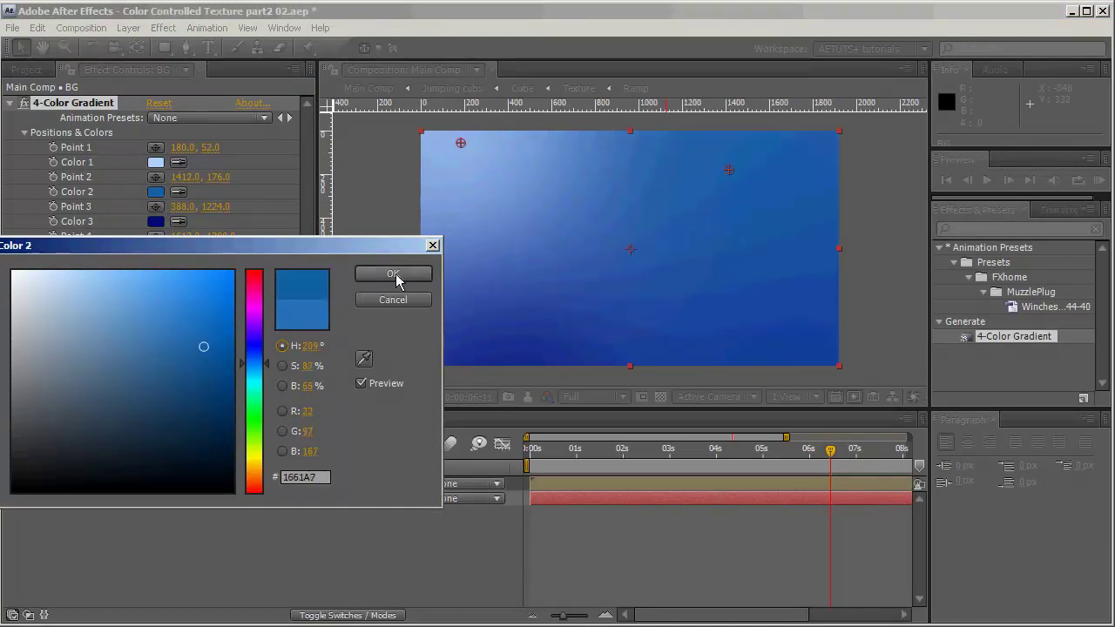
pyautogui.click(397, 276)
pyautogui.scroll(-1, 403, 247)
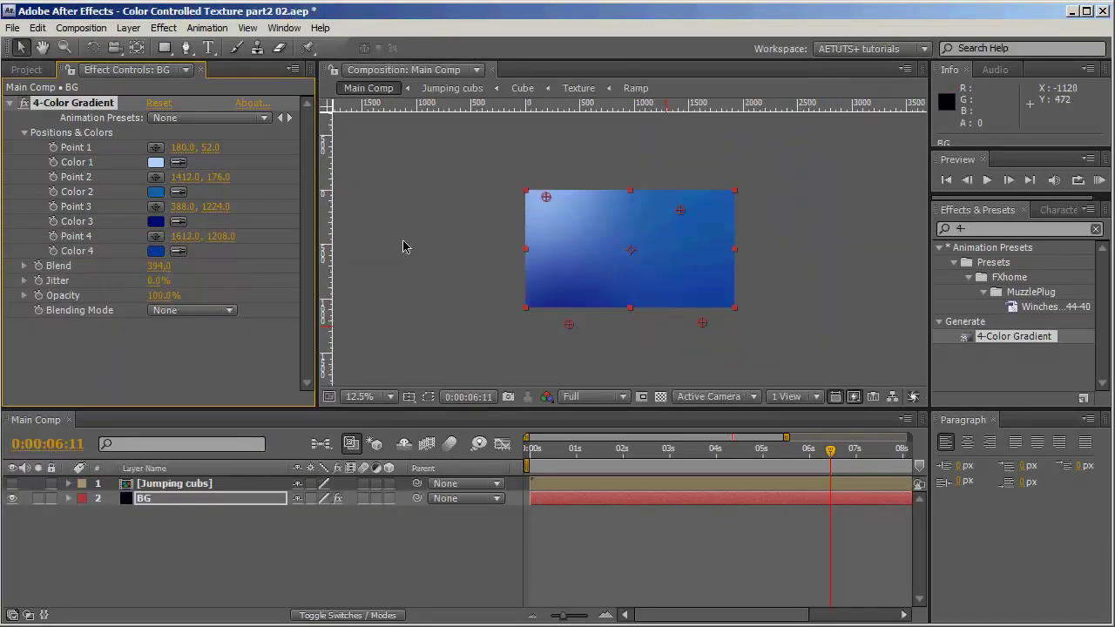
pyautogui.click(156, 252)
pyautogui.moveTo(218, 371)
pyautogui.mouseDown()
pyautogui.moveTo(197, 369)
pyautogui.moveTo(197, 386)
pyautogui.mouseUp()
pyautogui.click(393, 273)
# Move gradient Point 3 to about 444, 1096 and raise Blend to 491.
pyautogui.moveTo(566, 330)
pyautogui.mouseDown()
pyautogui.moveTo(542, 326)
pyautogui.moveTo(580, 314)
pyautogui.mouseUp()
pyautogui.scroll(1, 697, 236)
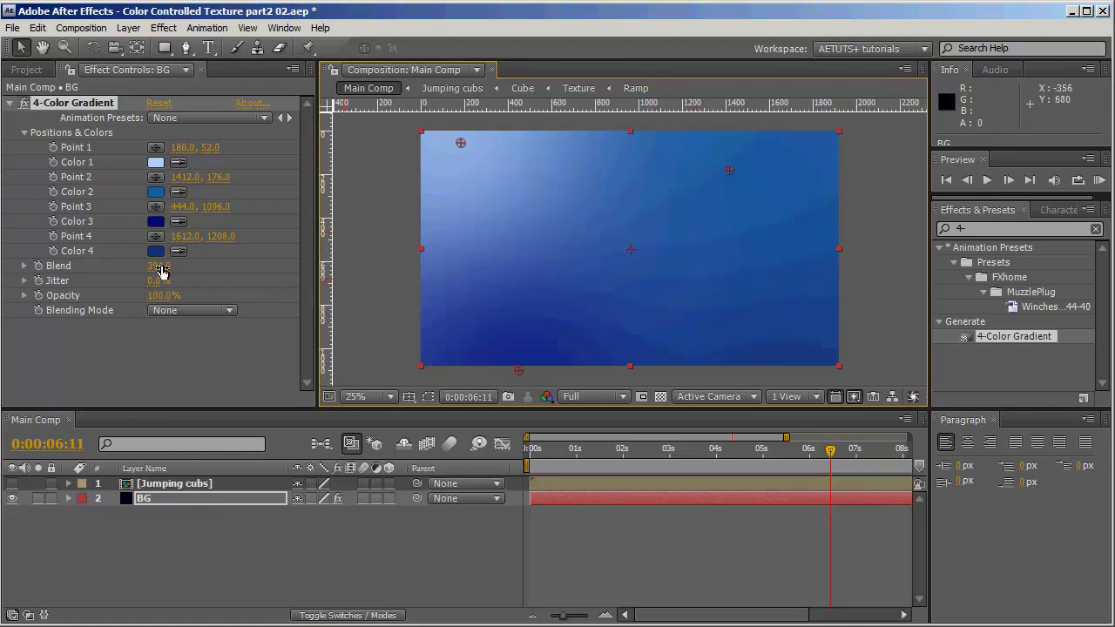
pyautogui.moveTo(160, 271); pyautogui.dragTo(254, 275)
pyautogui.click(249, 563)
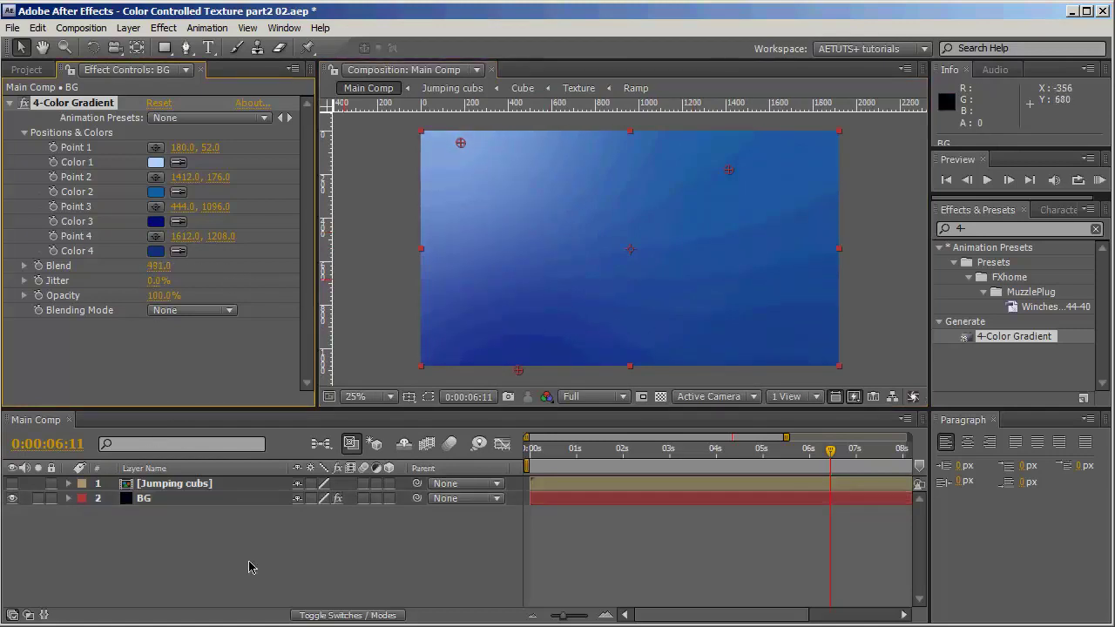
# Make the Jumping cubs layer visible over the BG layer and save the project.
pyautogui.click(12, 483)
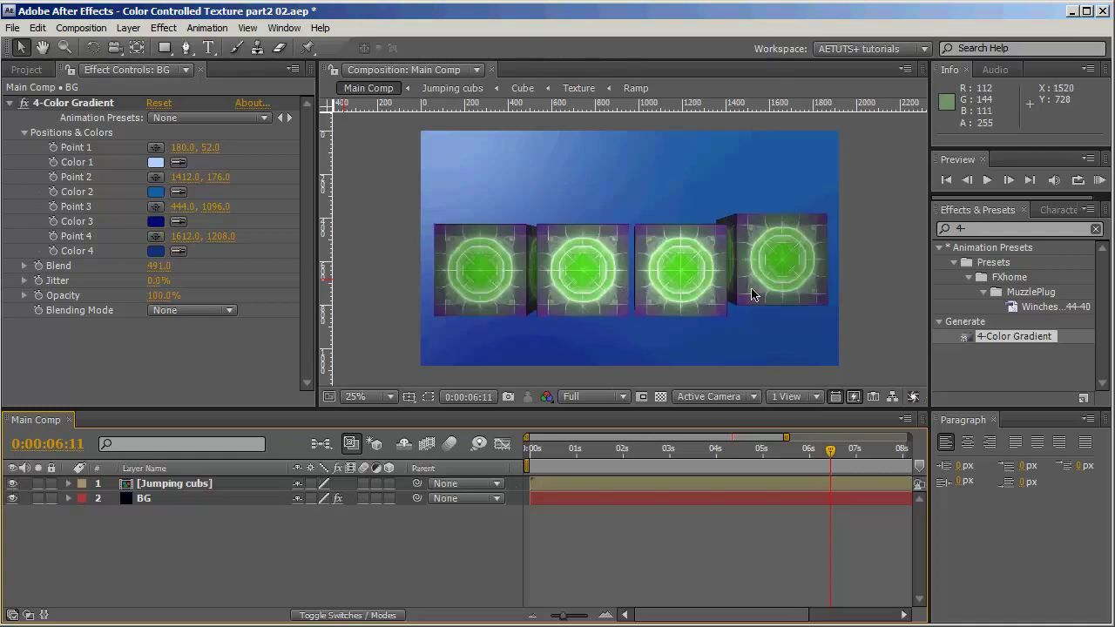
pyautogui.hotkey('ctrl', 's')
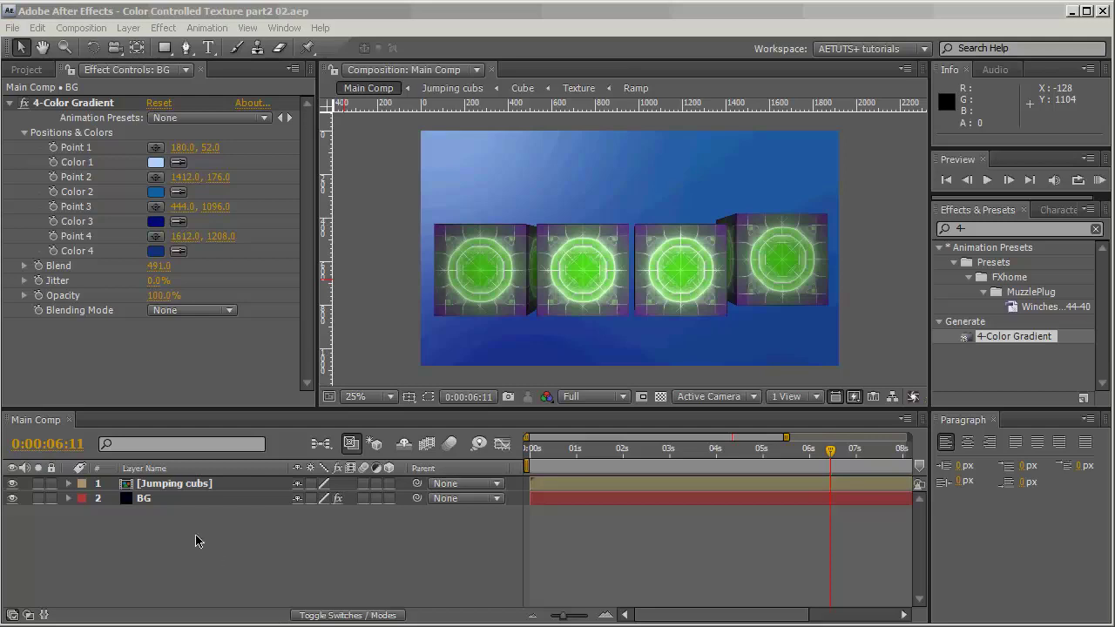
# Add a full-size solid layer in dark navy 000514 to the Main Comp.
pyautogui.rightClick(194, 496)
pyautogui.moveTo(249, 500)
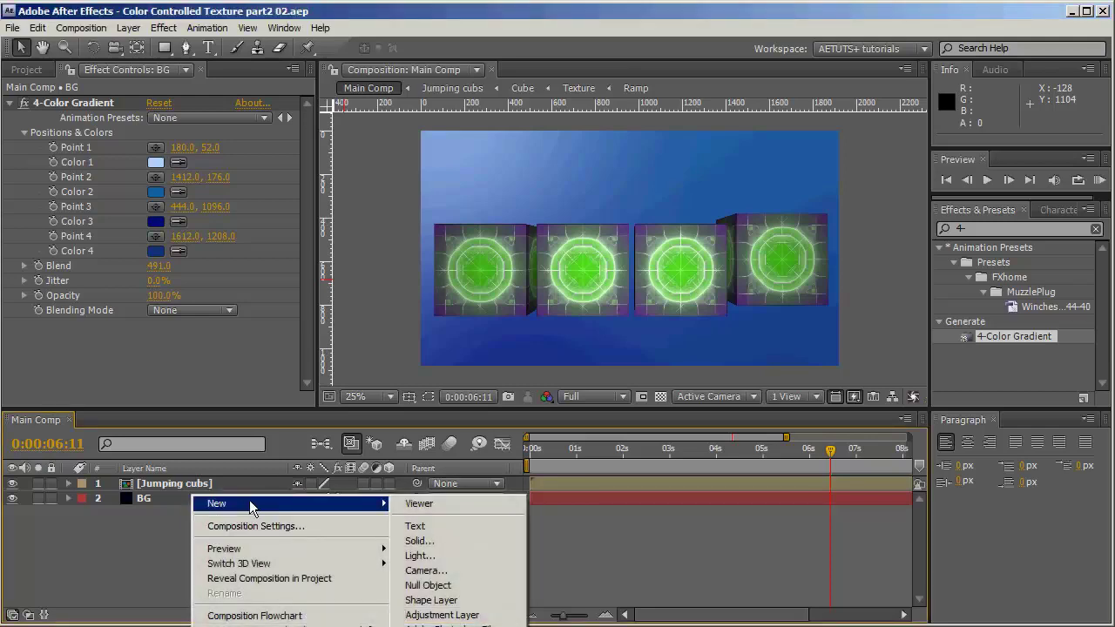
pyautogui.click(485, 542)
pyautogui.click(184, 382)
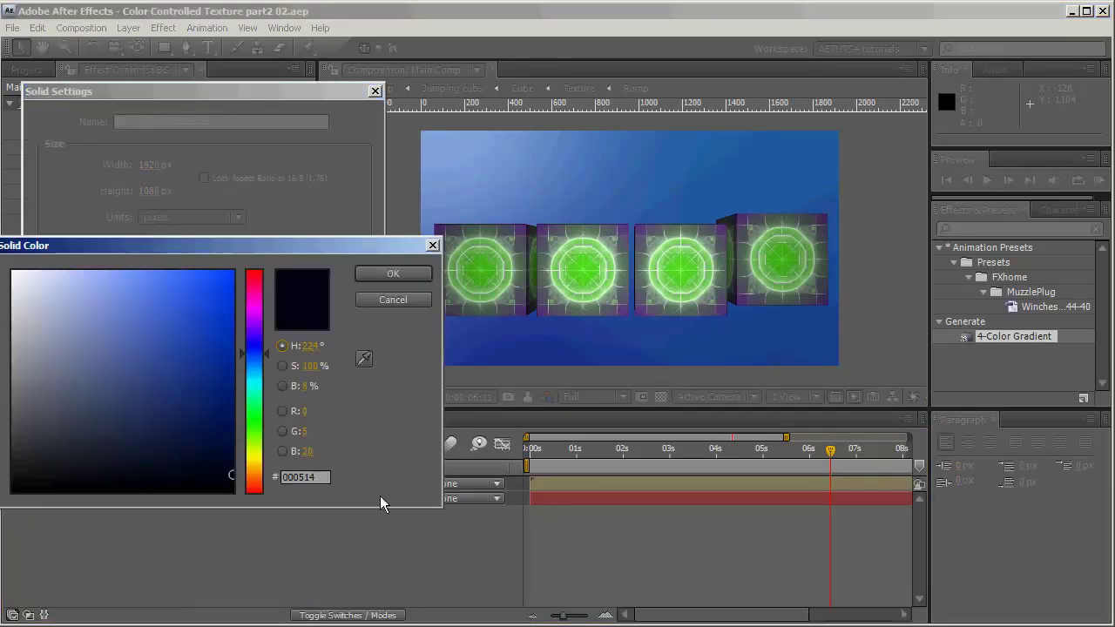
pyautogui.click(232, 472)
pyautogui.moveTo(233, 471); pyautogui.dragTo(240, 475)
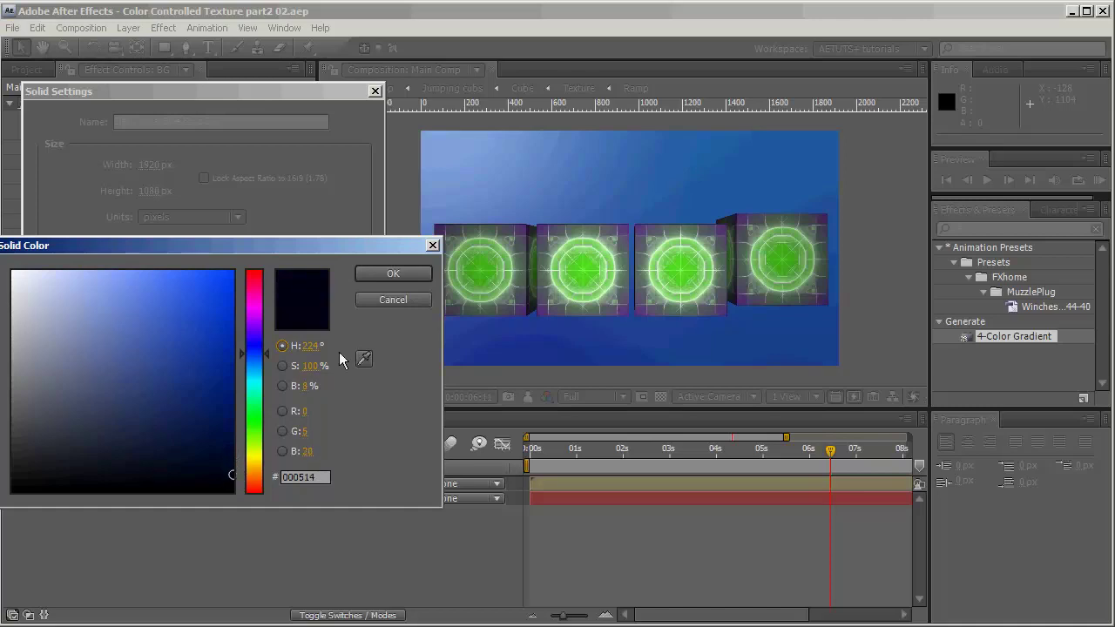
pyautogui.click(393, 273)
pyautogui.click(249, 432)
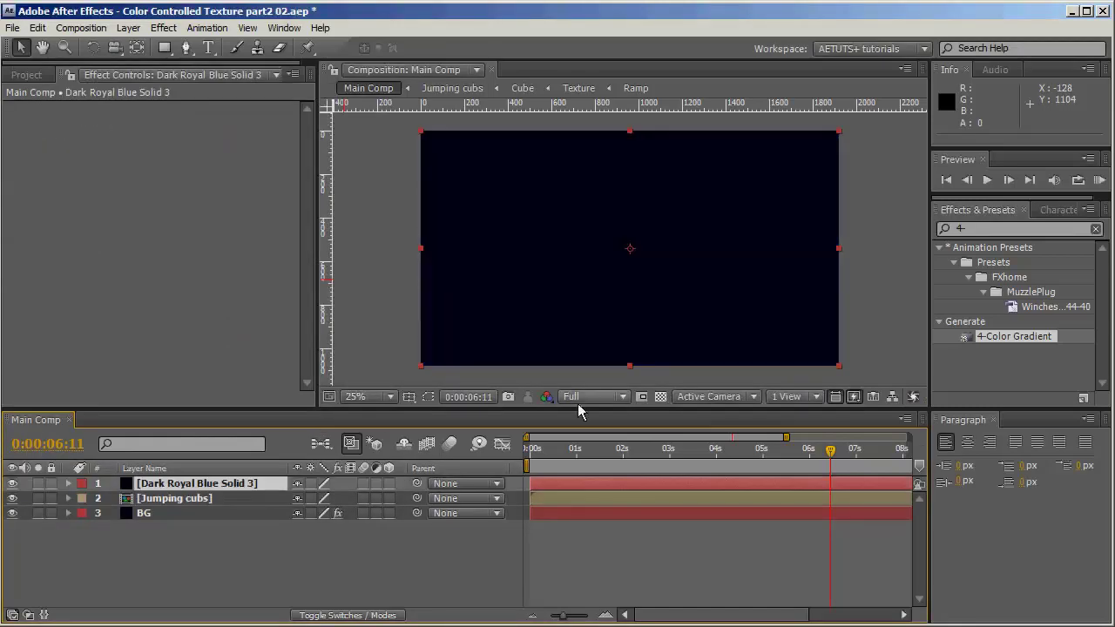
# Draw a circular mask about 780 px across on the dark solid, centred in the composition.
pyautogui.click(165, 47)
pyautogui.click(235, 94)
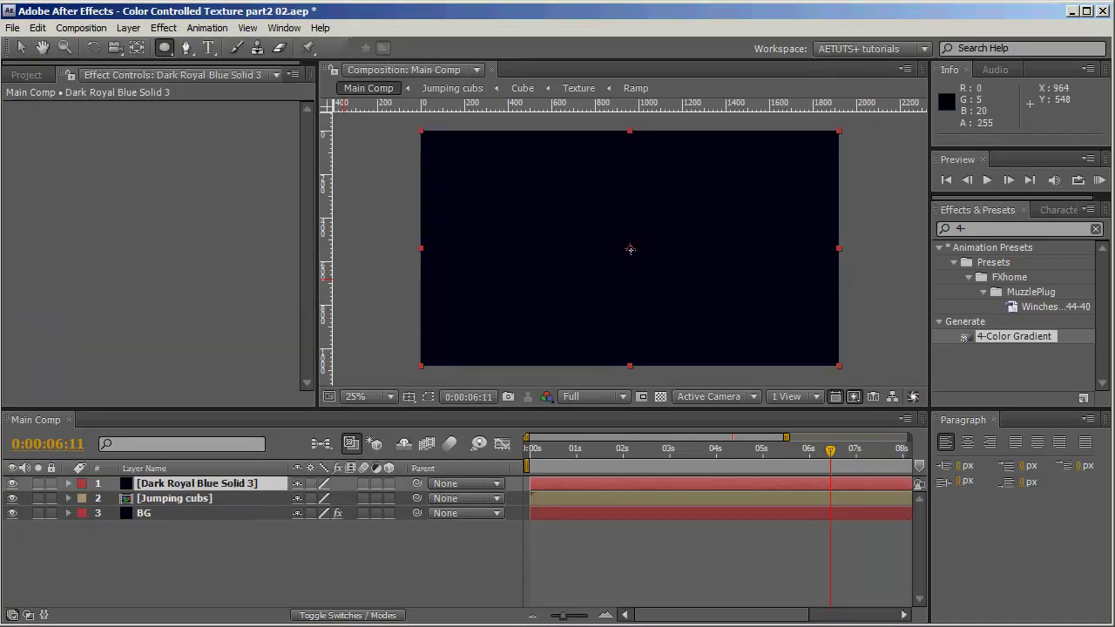
pyautogui.moveTo(631, 250); pyautogui.dragTo(715, 205)
pyautogui.hotkey('ctrl', 'shift')
pyautogui.press('capslock')
pyautogui.press('capslock')
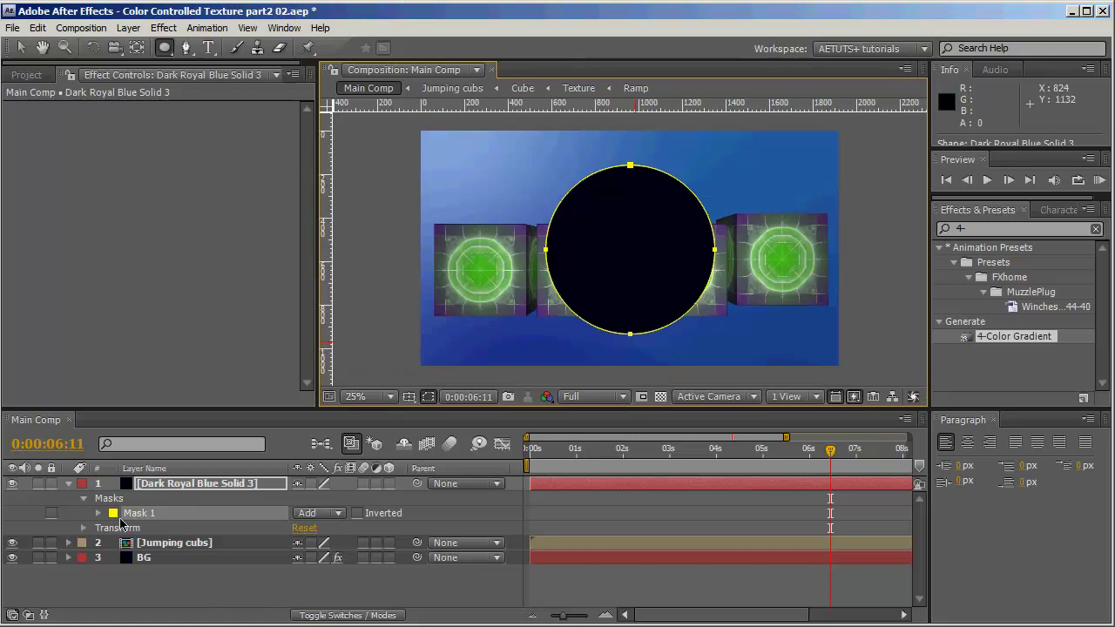
pyautogui.press('m')
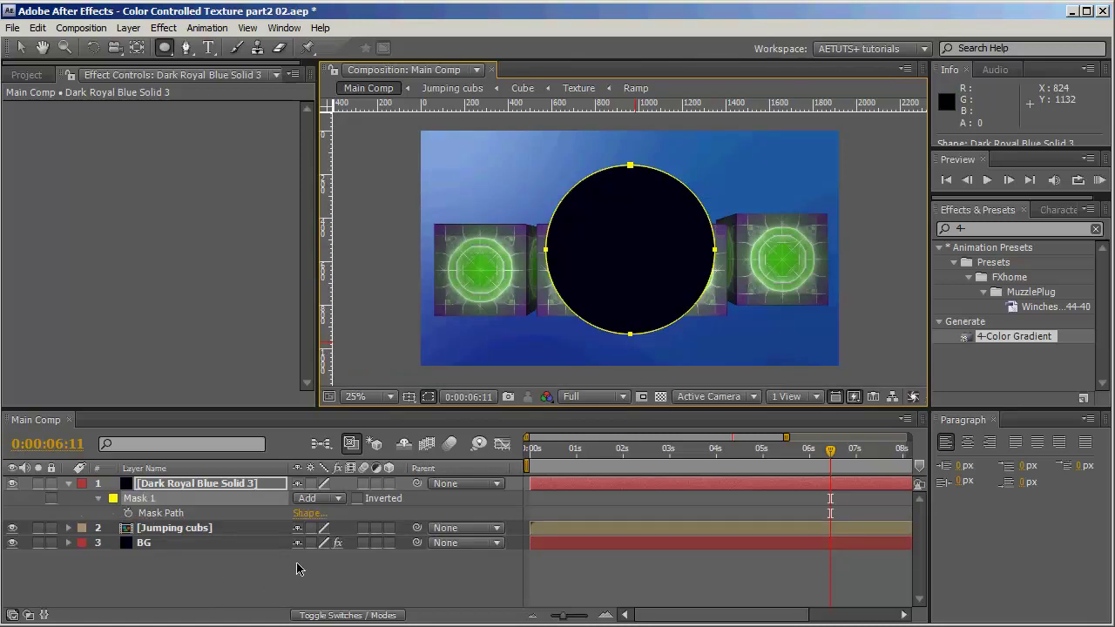
# Rename the masked solid to C 01 shadow and place it between the Jumping cubs and BG layers.
pyautogui.click(196, 484)
pyautogui.press('Return')
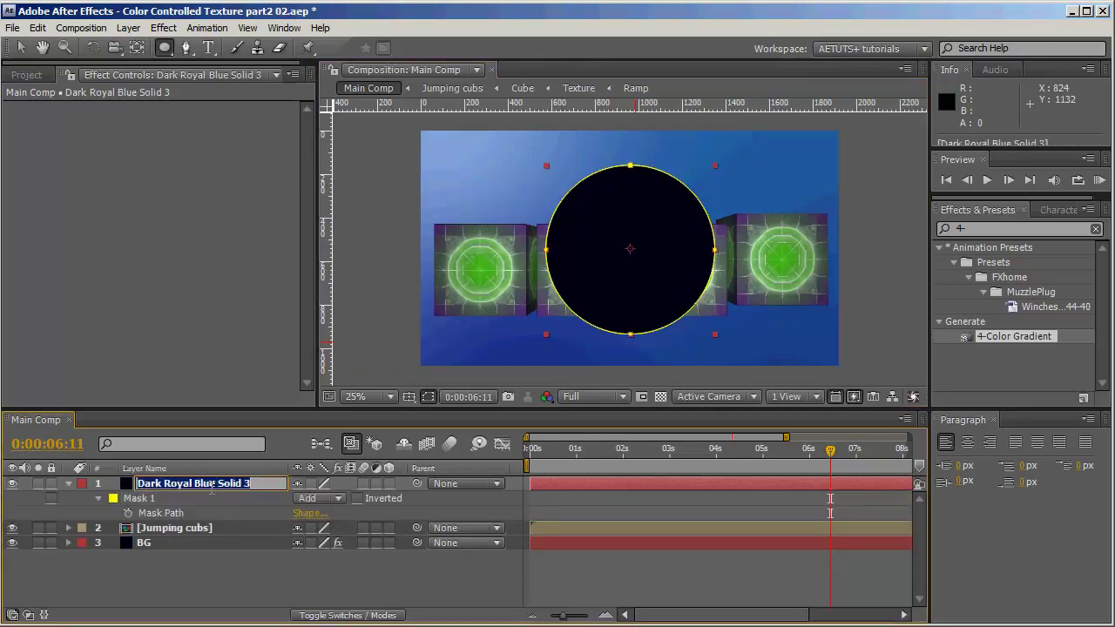
pyautogui.write('C')
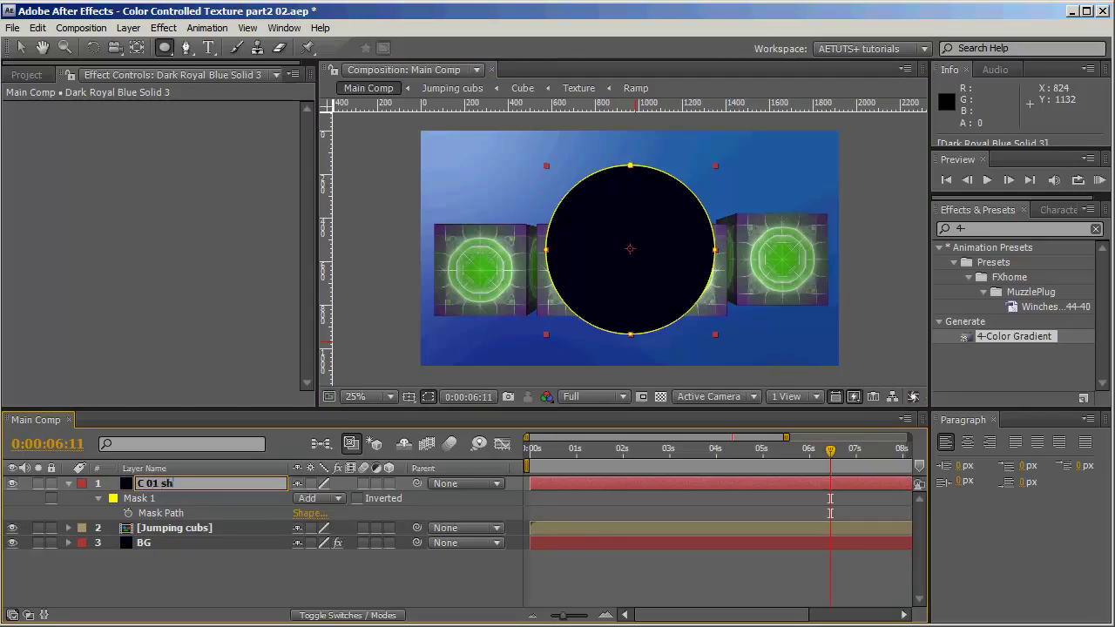
pyautogui.write('01 shadow')
pyautogui.press('Return')
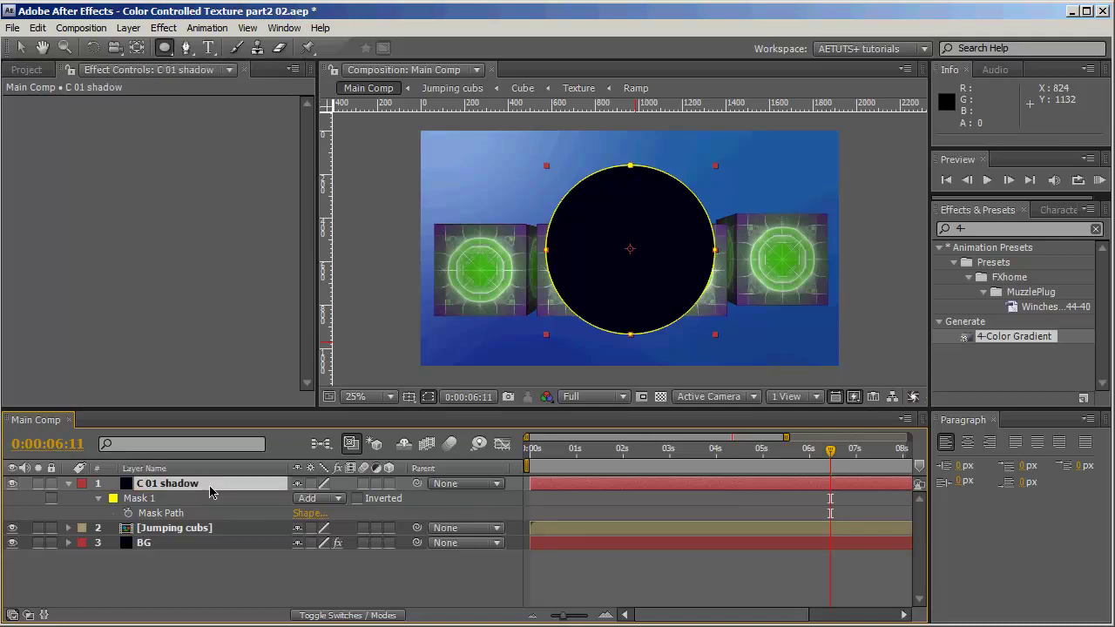
pyautogui.moveTo(210, 493); pyautogui.dragTo(221, 545)
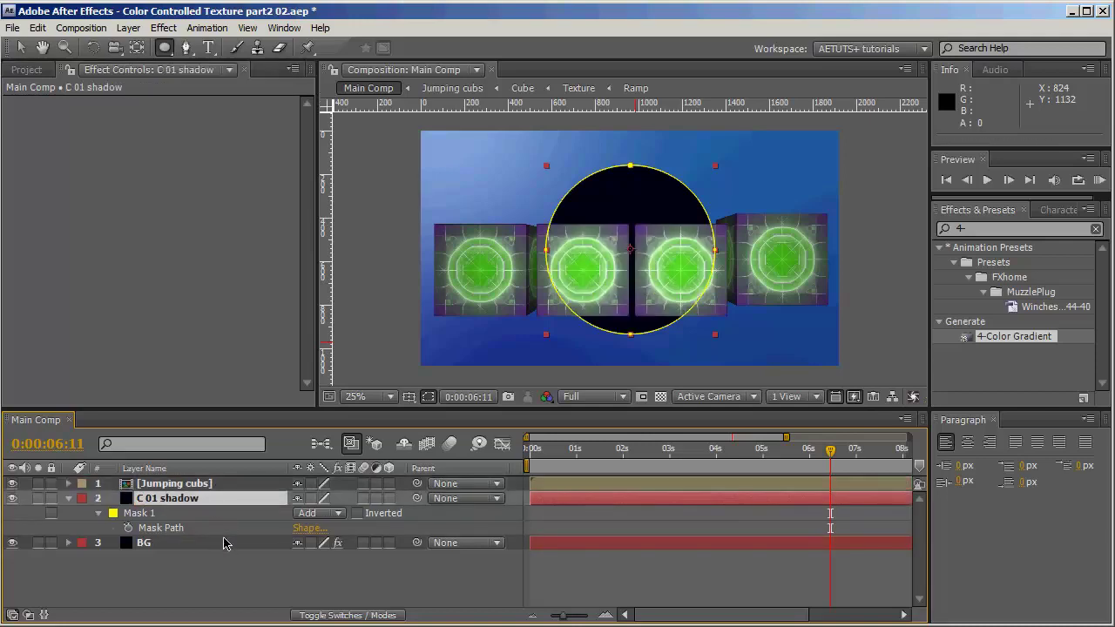
# Feather the C 01 shadow mask to 238 pixels.
pyautogui.press('m')
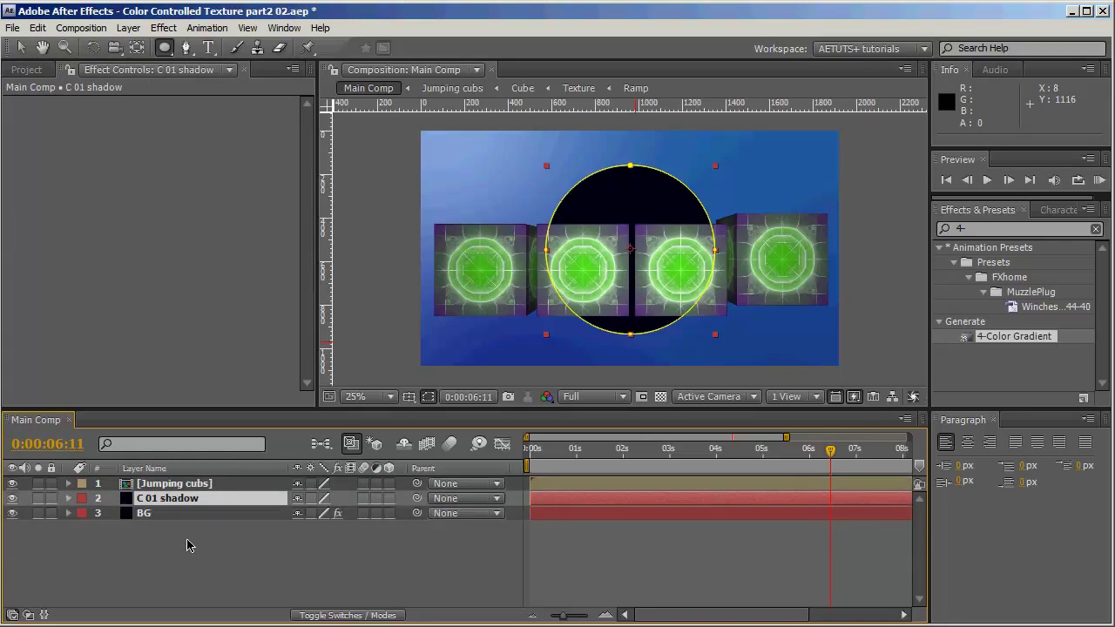
pyautogui.press('m')
pyautogui.moveTo(318, 543); pyautogui.dragTo(527, 545)
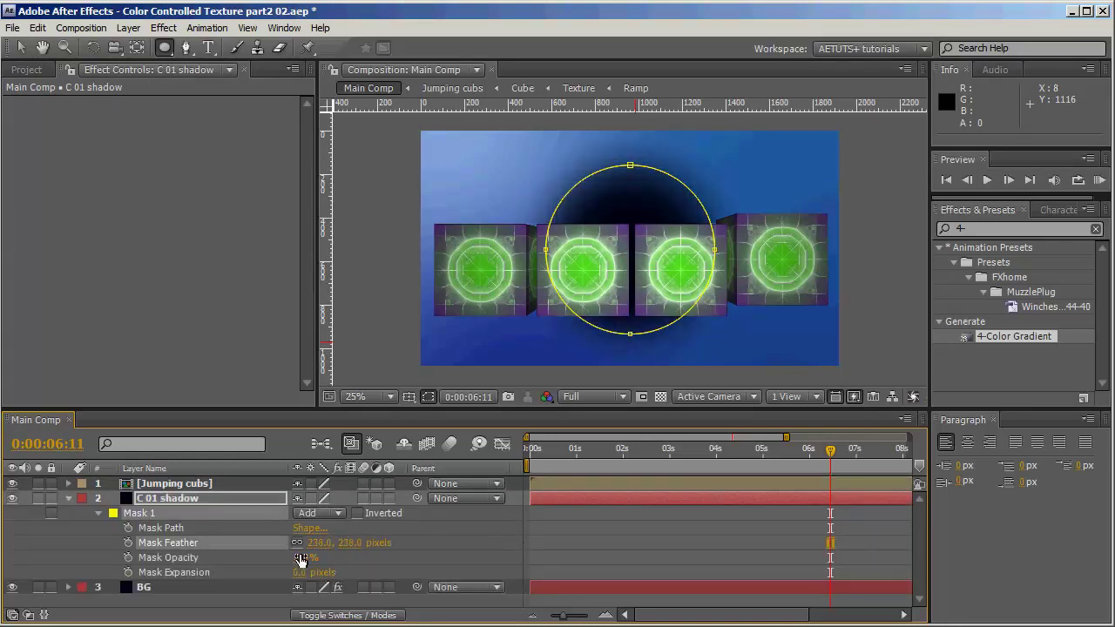
# Make the C 01 shadow layer 3D and set its X Rotation to +90° so it lies flat.
pyautogui.click(210, 498)
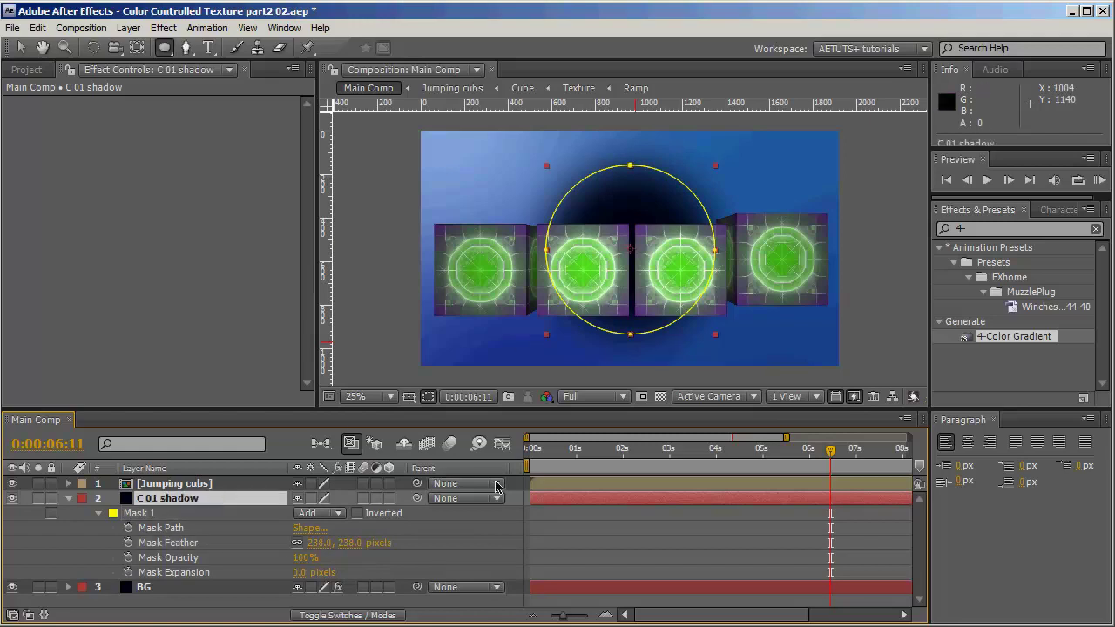
pyautogui.scroll(1, 688, 260)
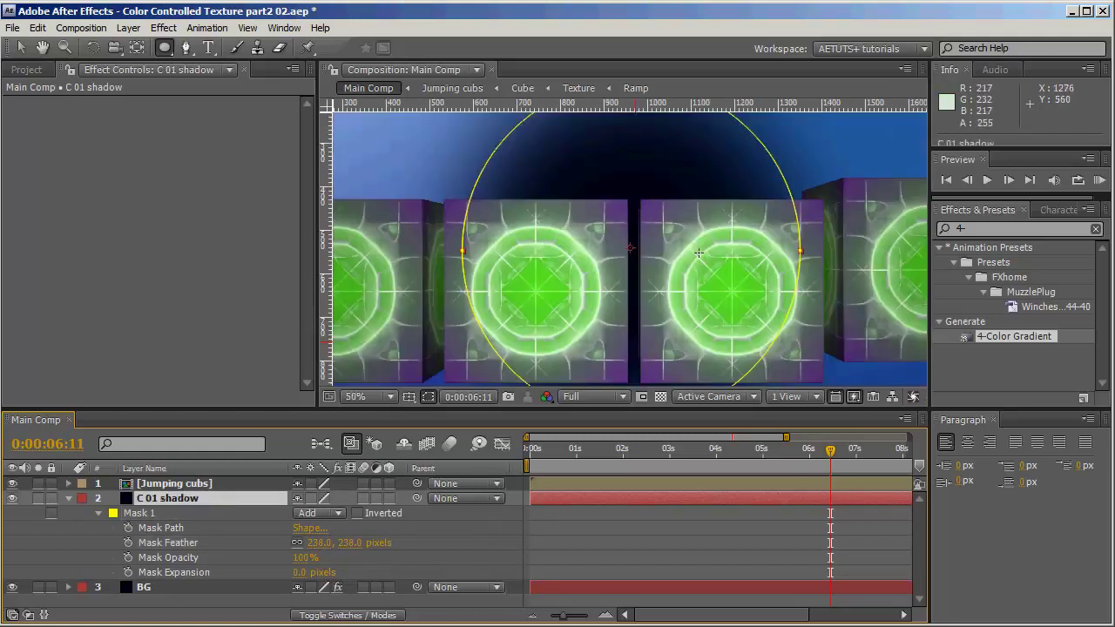
pyautogui.scroll(-1, 687, 260)
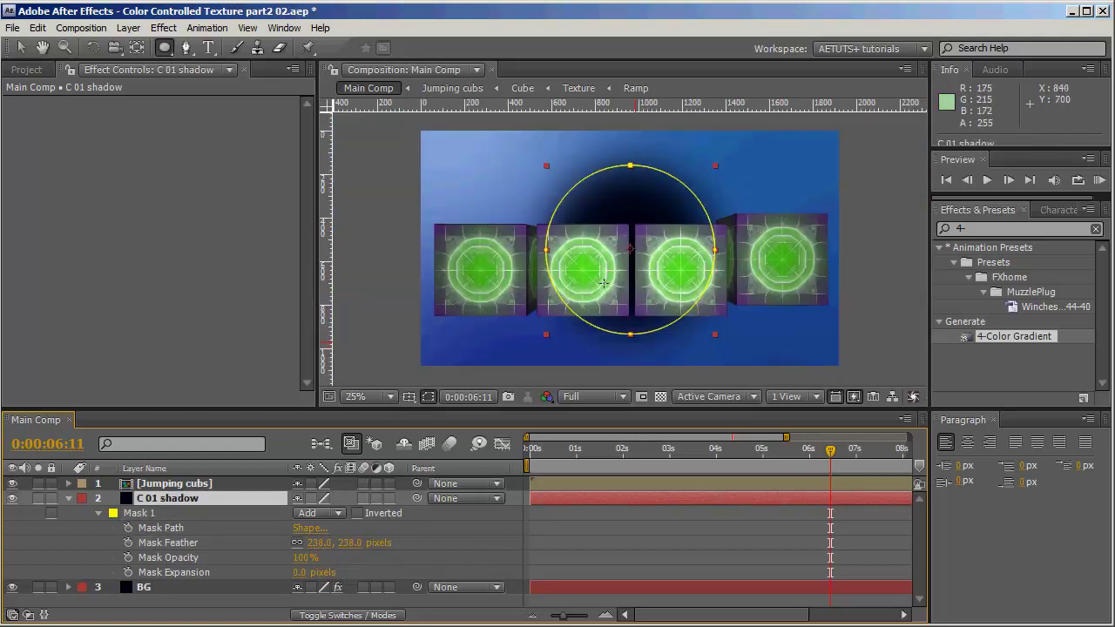
pyautogui.click(389, 498)
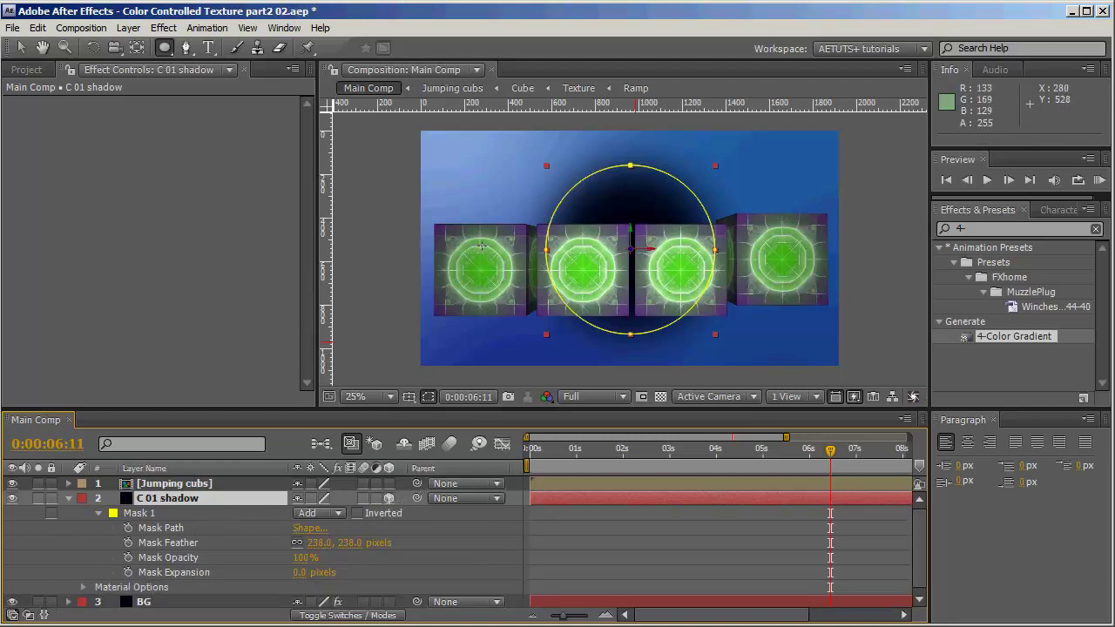
pyautogui.press('r')
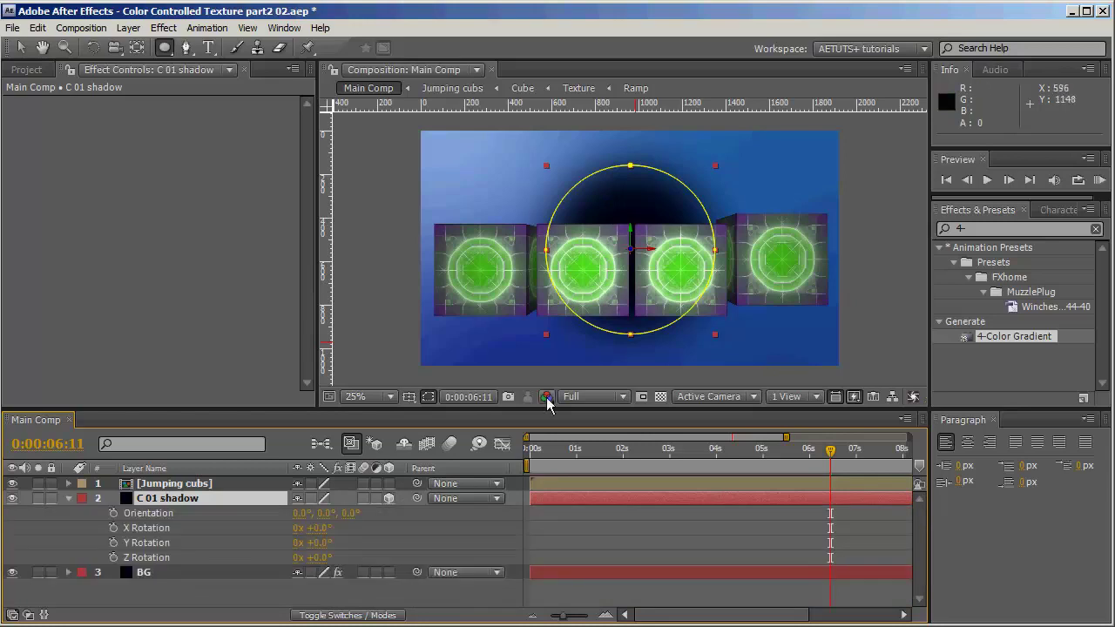
pyautogui.click(313, 545)
pyautogui.moveTo(314, 545); pyautogui.dragTo(295, 528)
pyautogui.hotkey('ctrl', 'z')
pyautogui.click(318, 528)
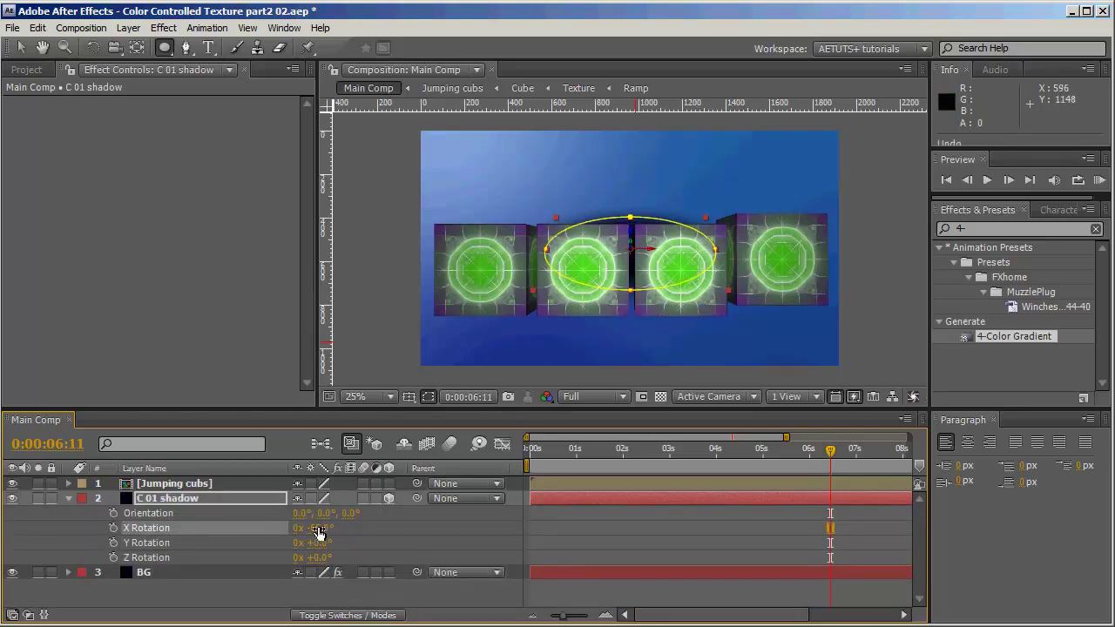
pyautogui.press('Return')
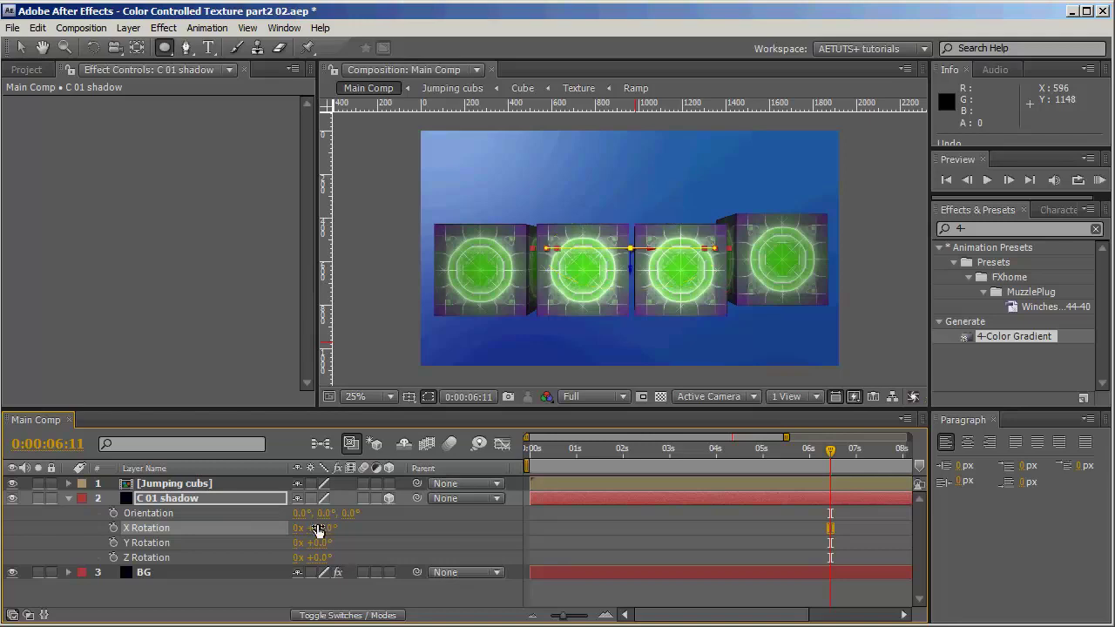
# Lower the shadow to the base of the cubes and, at the last frame, slide it beneath the leftmost cube.
pyautogui.press('v')
pyautogui.moveTo(634, 267); pyautogui.dragTo(642, 338)
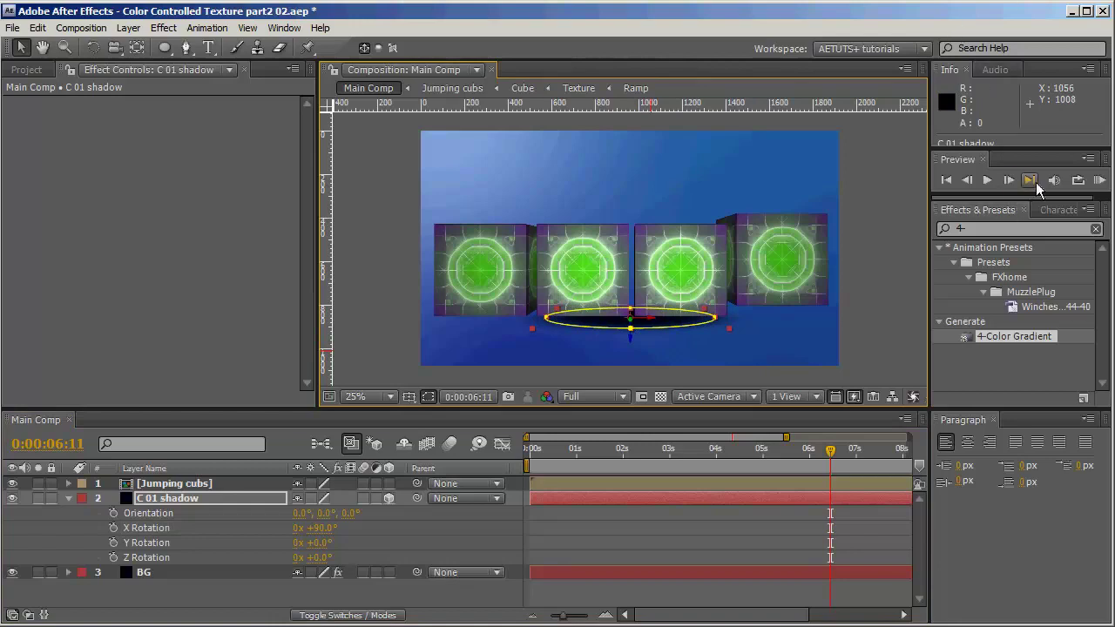
pyautogui.click(1030, 179)
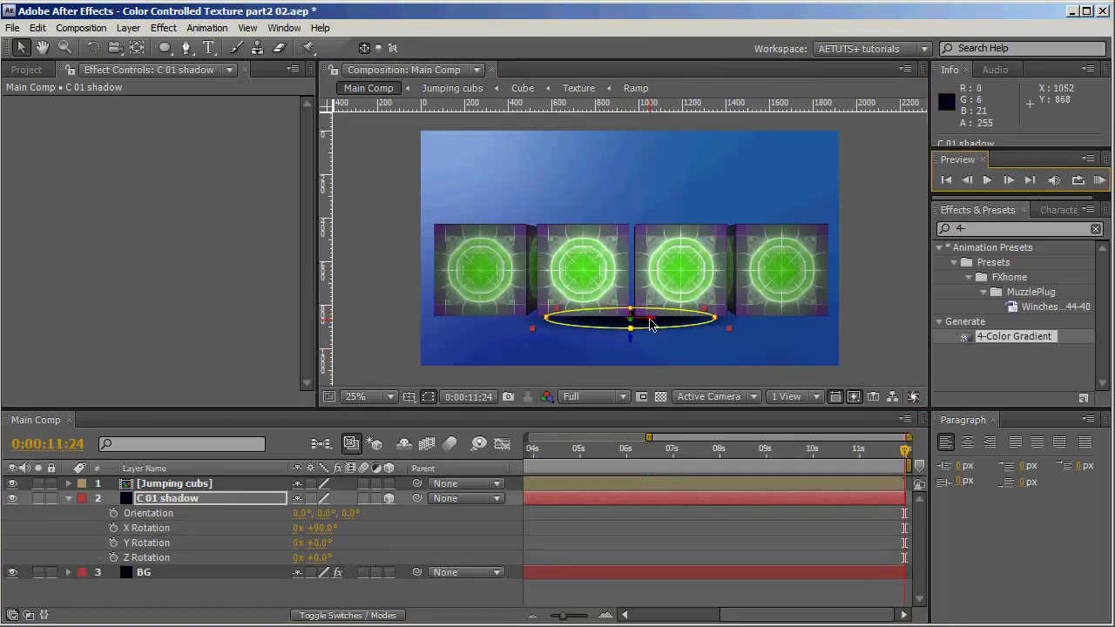
pyautogui.moveTo(652, 324); pyautogui.dragTo(573, 323)
pyautogui.moveTo(528, 323); pyautogui.dragTo(485, 337)
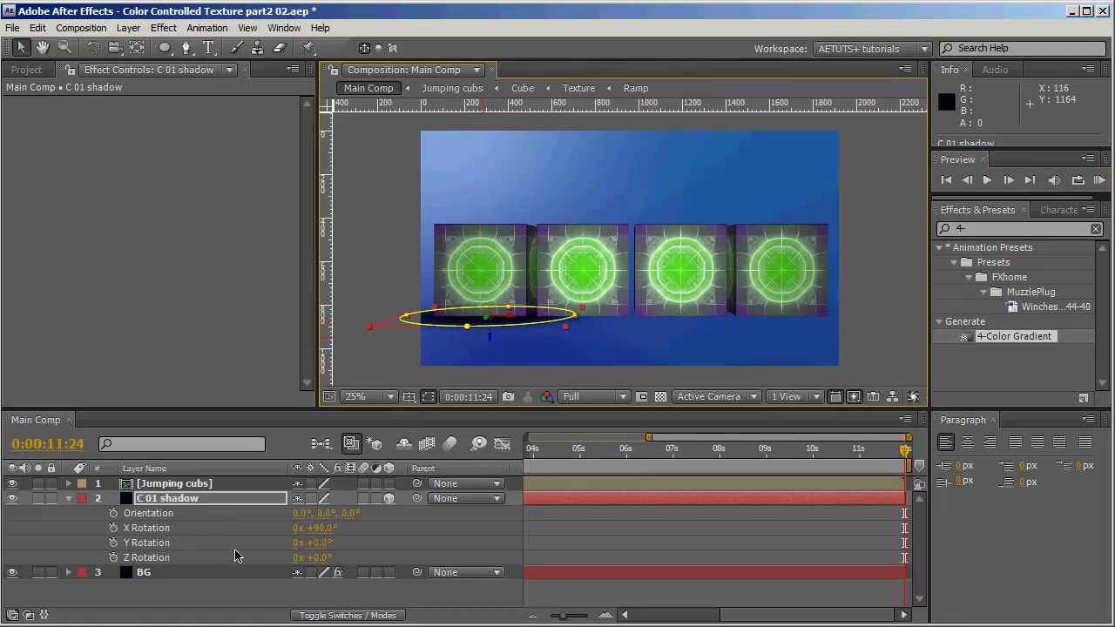
# Set the shadow's Mask Expansion to -103 pixels and hide the mask outline in the composition view.
pyautogui.press('m')
pyautogui.press('m')
pyautogui.press('m')
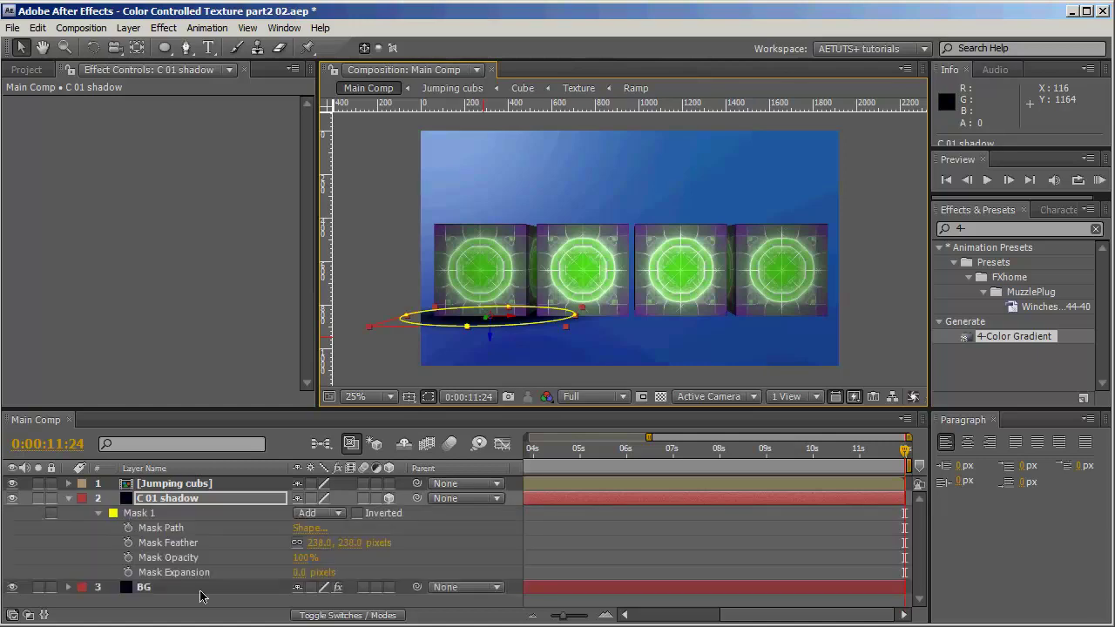
pyautogui.moveTo(298, 582); pyautogui.dragTo(196, 571)
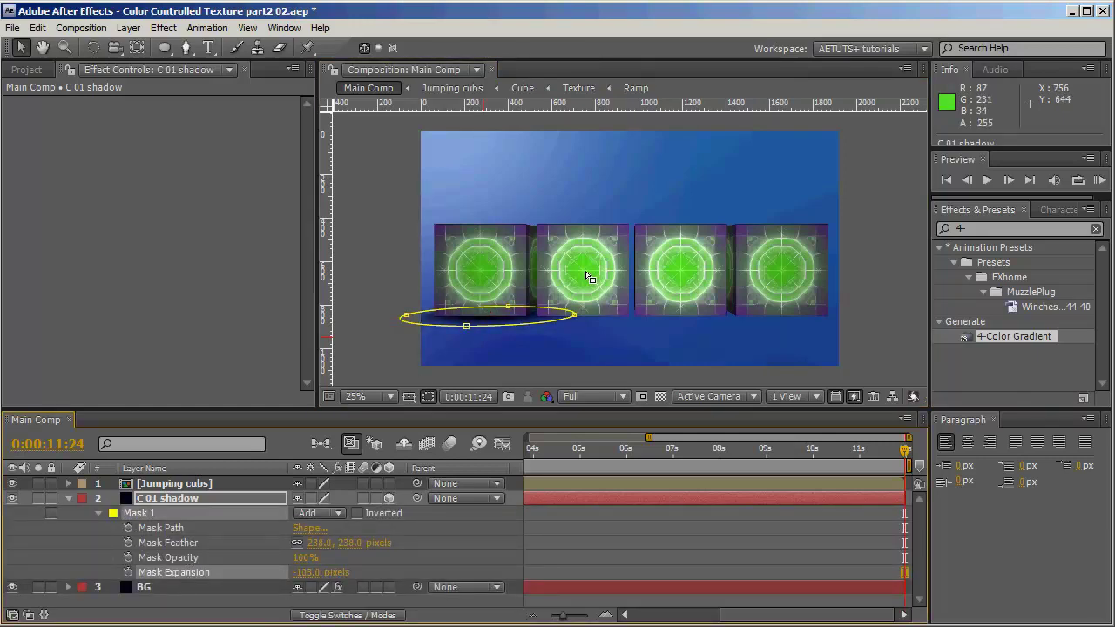
pyautogui.scroll(2, 548, 281)
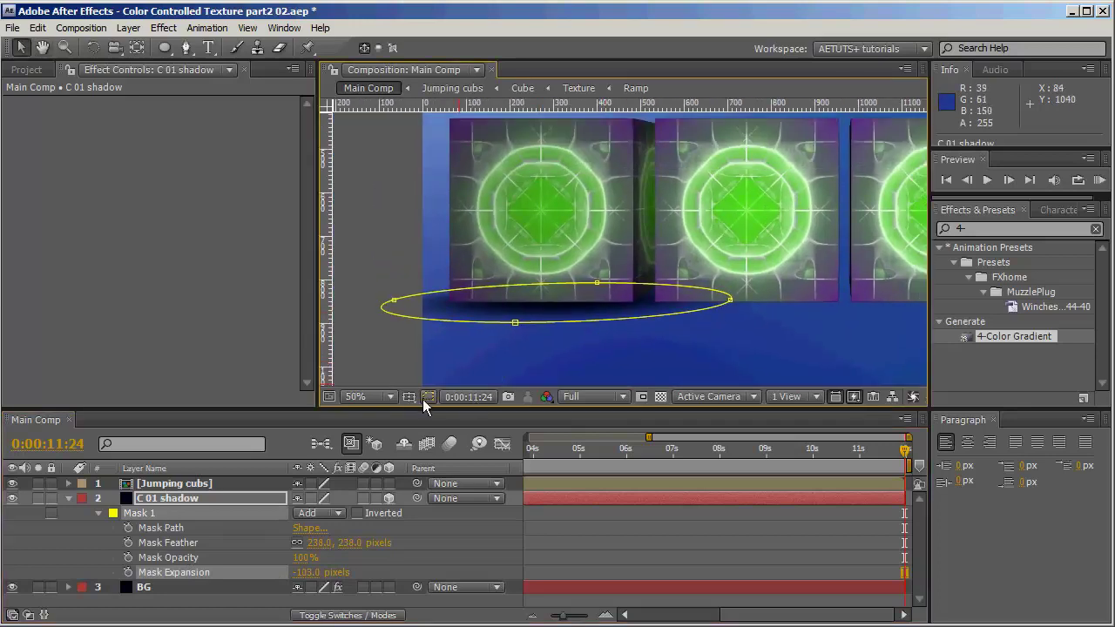
pyautogui.click(425, 398)
pyautogui.moveTo(627, 282); pyautogui.dragTo(627, 349)
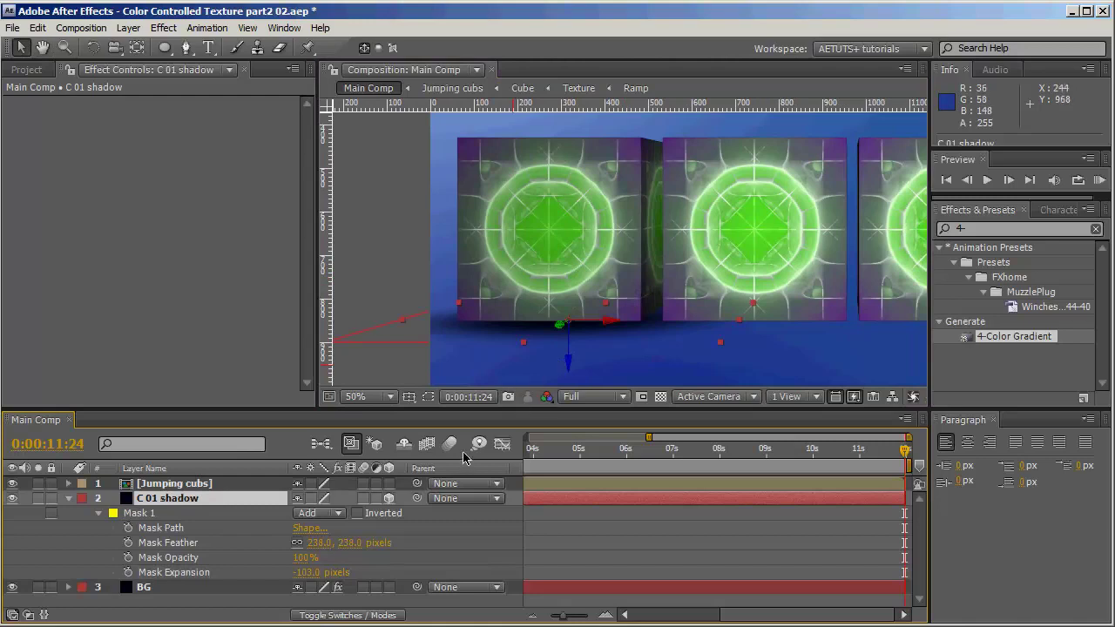
# Reduce the shadow's Mask Feather to 137 pixels and nudge the layer slightly up and left under the first cube.
pyautogui.moveTo(321, 543); pyautogui.dragTo(222, 546)
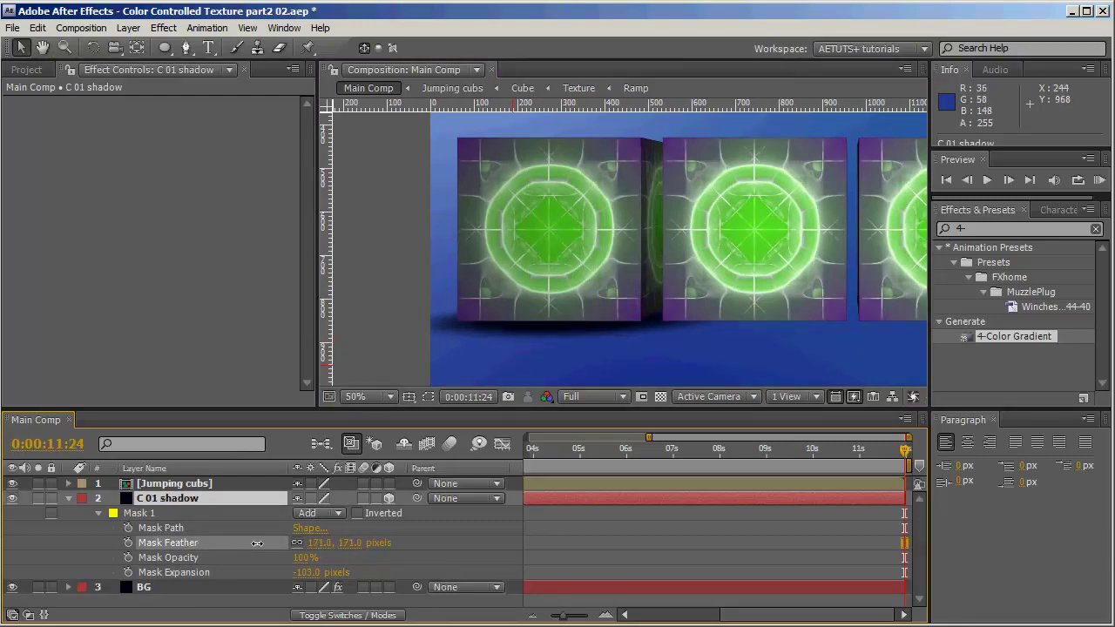
pyautogui.moveTo(218, 550); pyautogui.dragTo(233, 547)
pyautogui.click(183, 498)
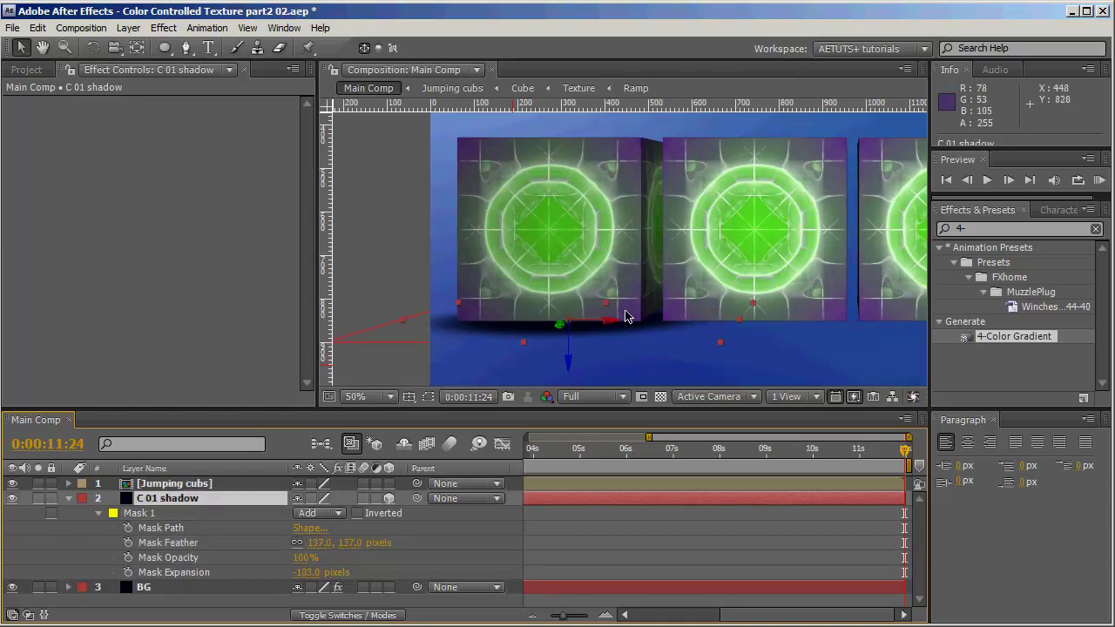
pyautogui.moveTo(600, 326)
pyautogui.mouseDown()
pyautogui.moveTo(570, 339)
pyautogui.moveTo(580, 331)
pyautogui.mouseUp()
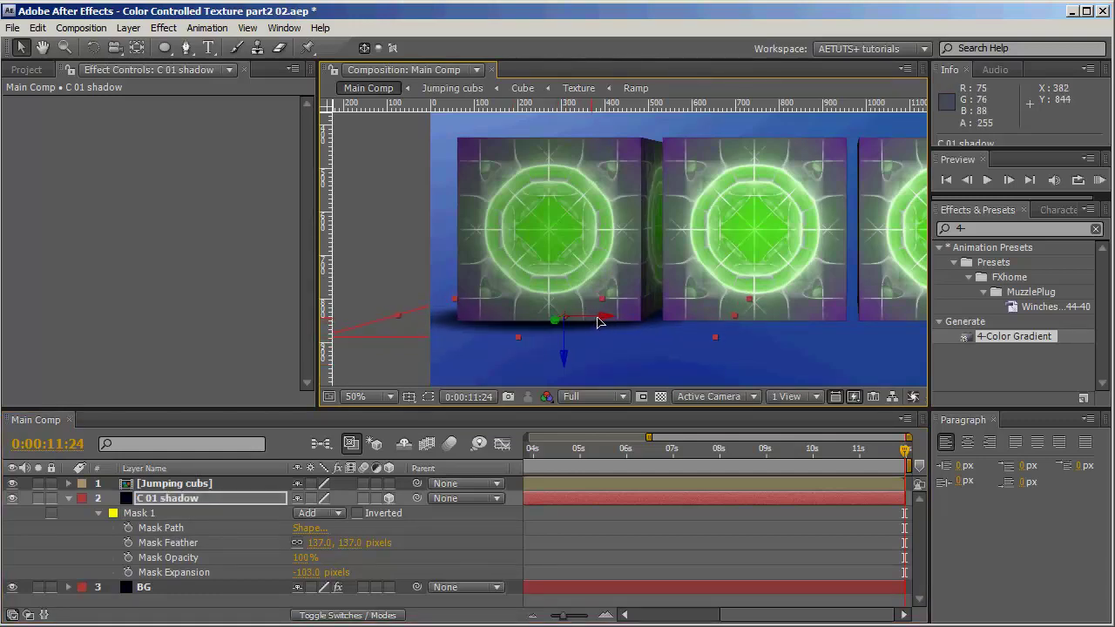
# Enlarge and soften the shadow with a Mask Expansion of -72 pixels and a Mask Feather of 198 pixels.
pyautogui.moveTo(307, 572); pyautogui.dragTo(366, 545)
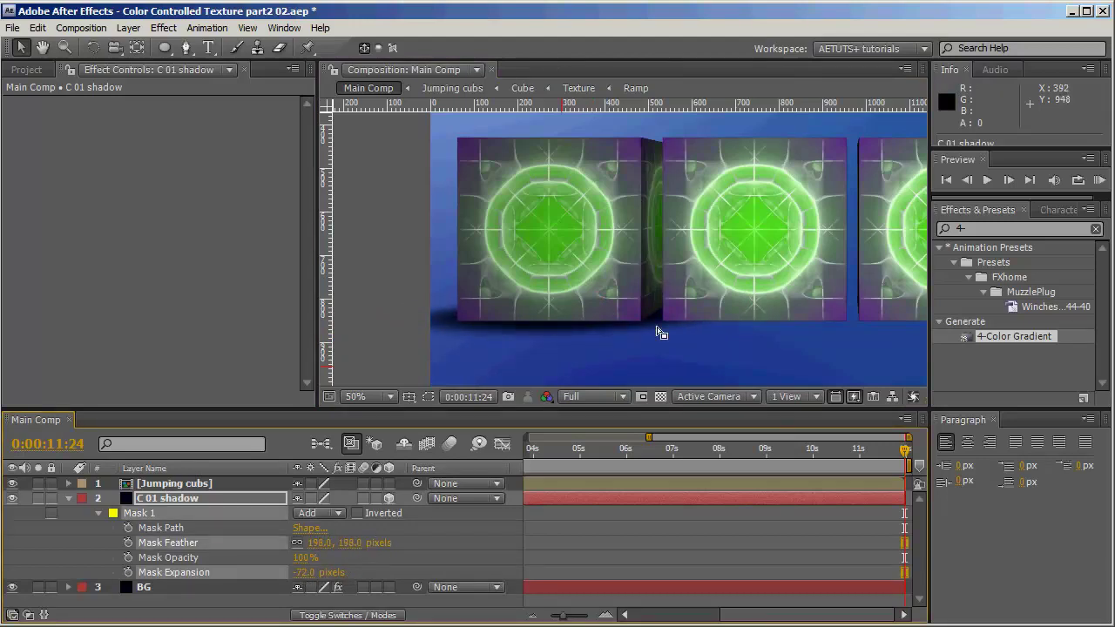
pyautogui.scroll(-1, 657, 331)
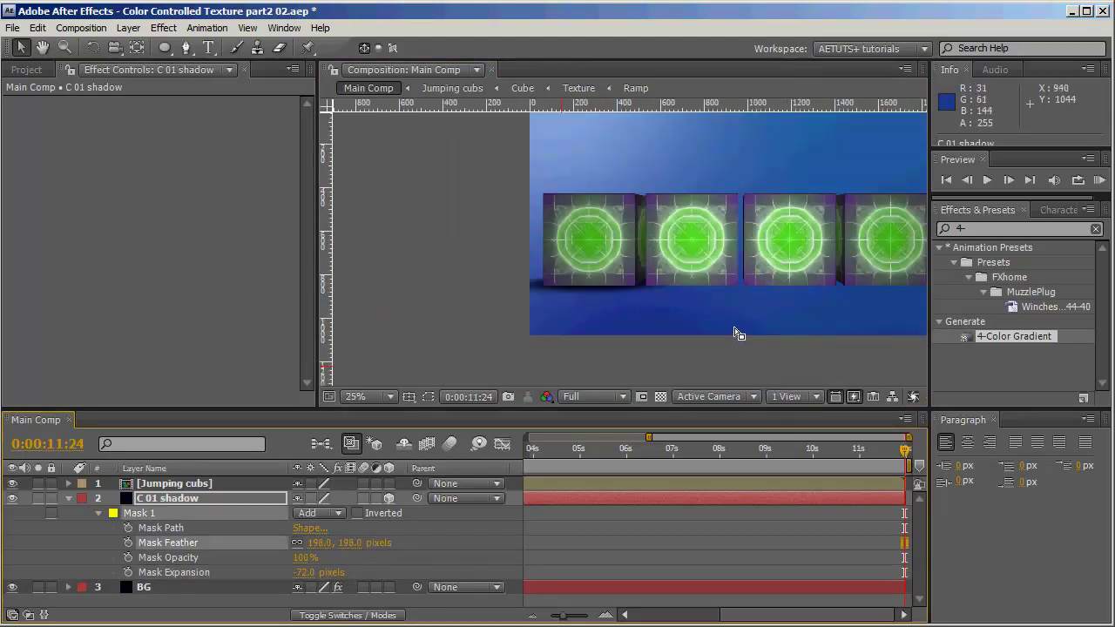
pyautogui.moveTo(734, 331); pyautogui.dragTo(665, 328)
pyautogui.click(173, 502)
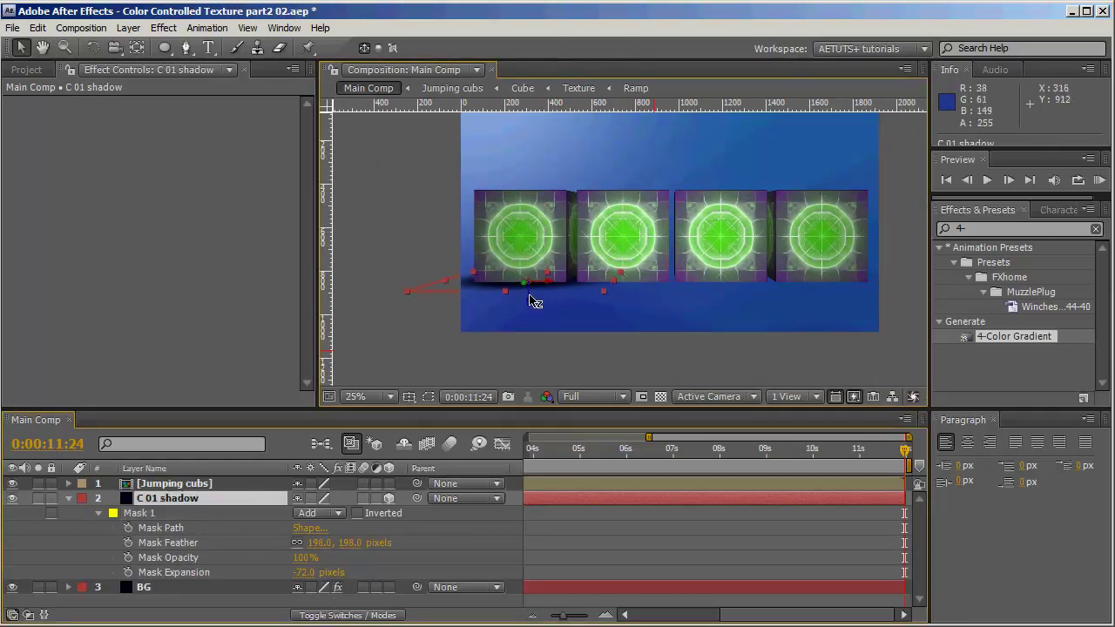
pyautogui.click(535, 304)
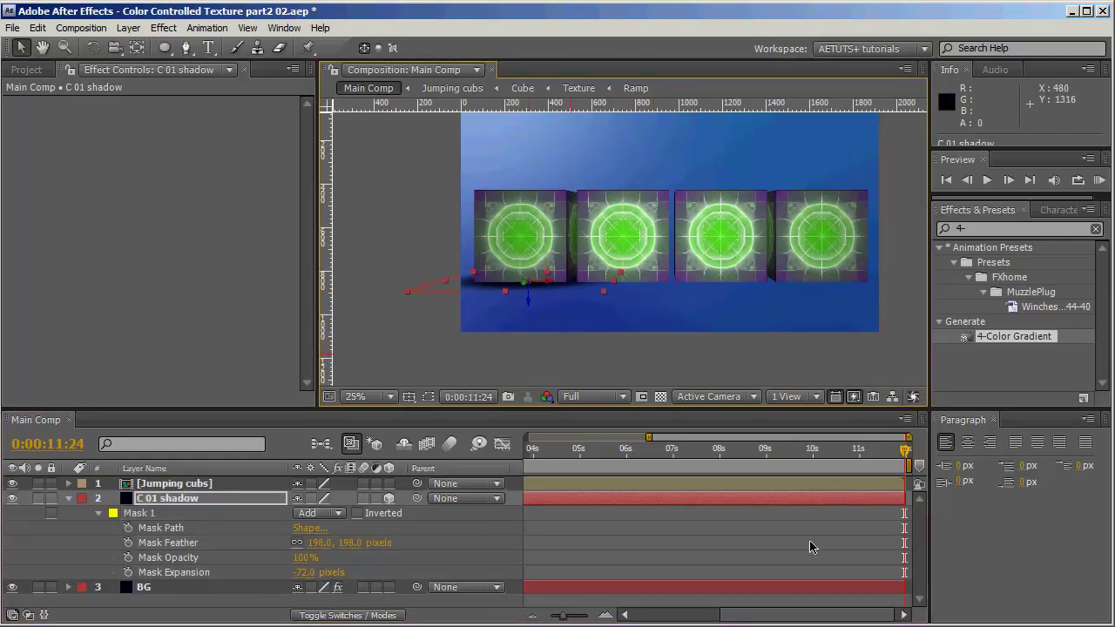
pyautogui.moveTo(563, 615); pyautogui.dragTo(550, 615)
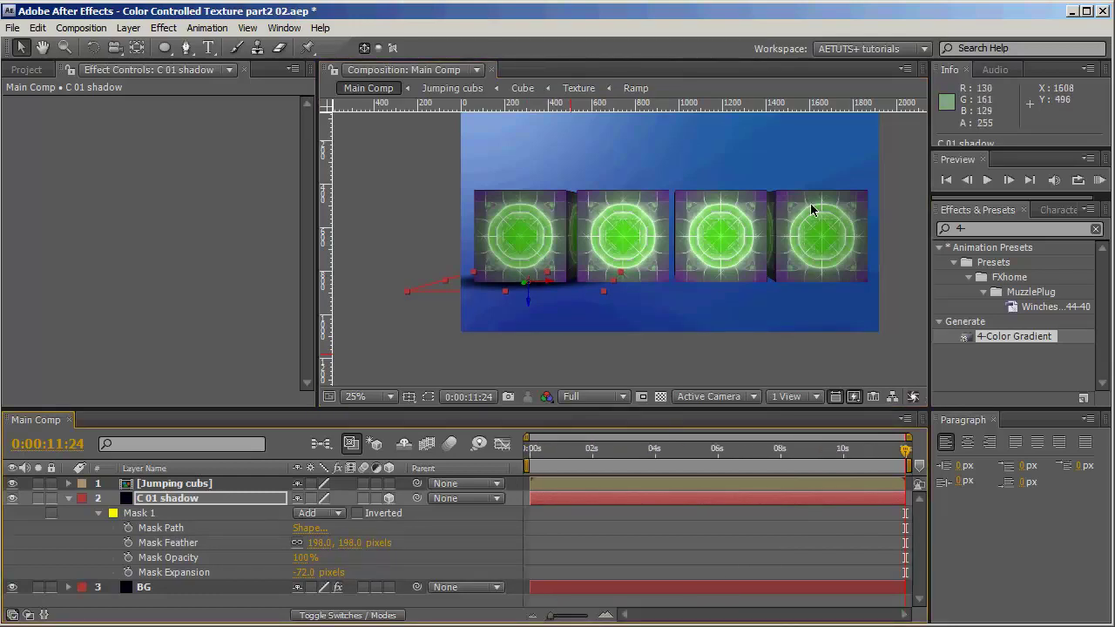
# At 0:00:01:00, start keyframing the shadow's Mask Expansion and Position, and show only the layer's keyframed properties.
pyautogui.click(615, 460)
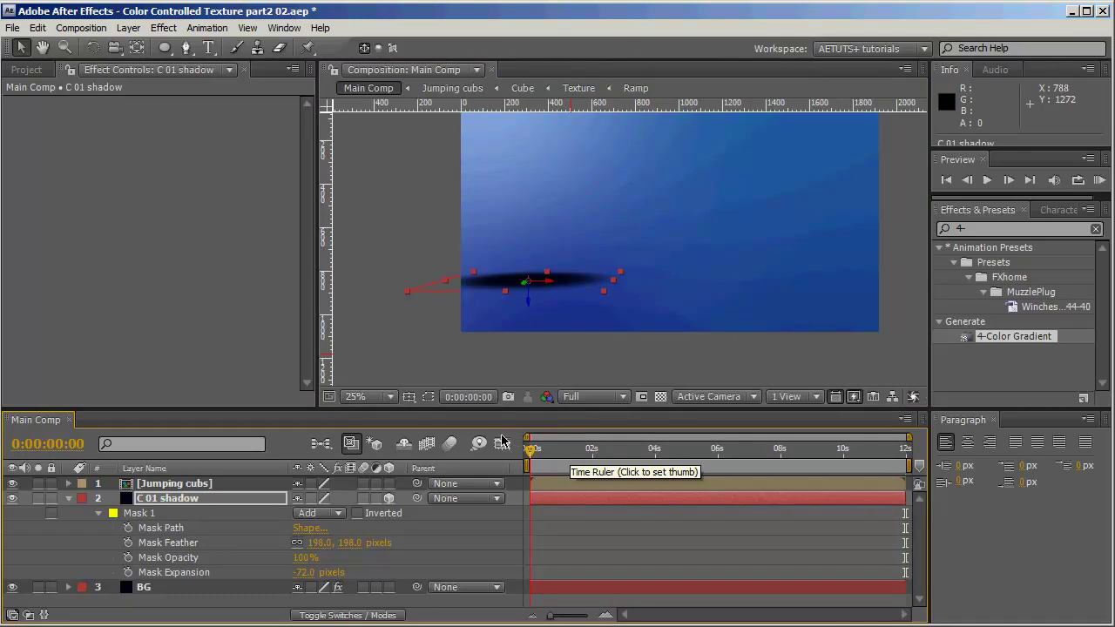
pyautogui.click(554, 446)
pyautogui.press('space')
pyautogui.moveTo(592, 461); pyautogui.dragTo(561, 454)
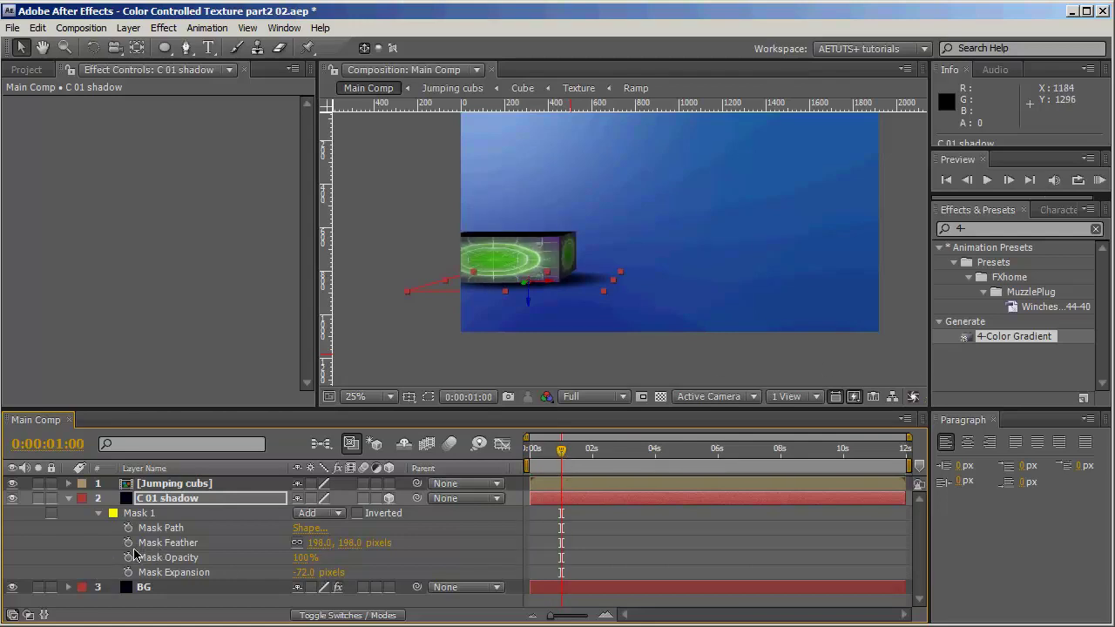
pyautogui.click(128, 544)
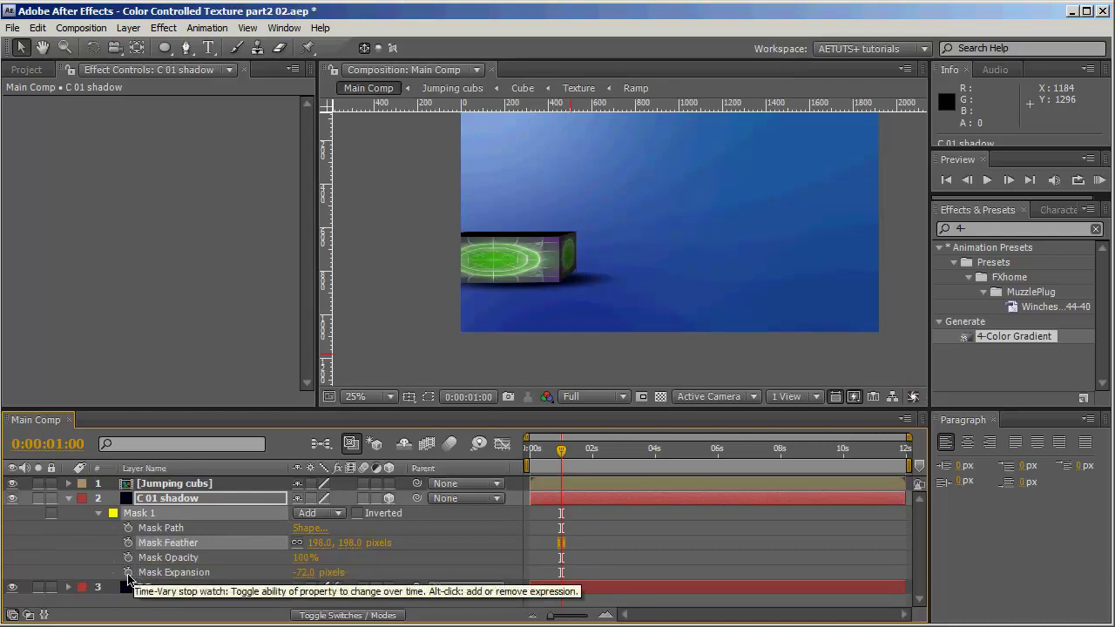
pyautogui.click(128, 573)
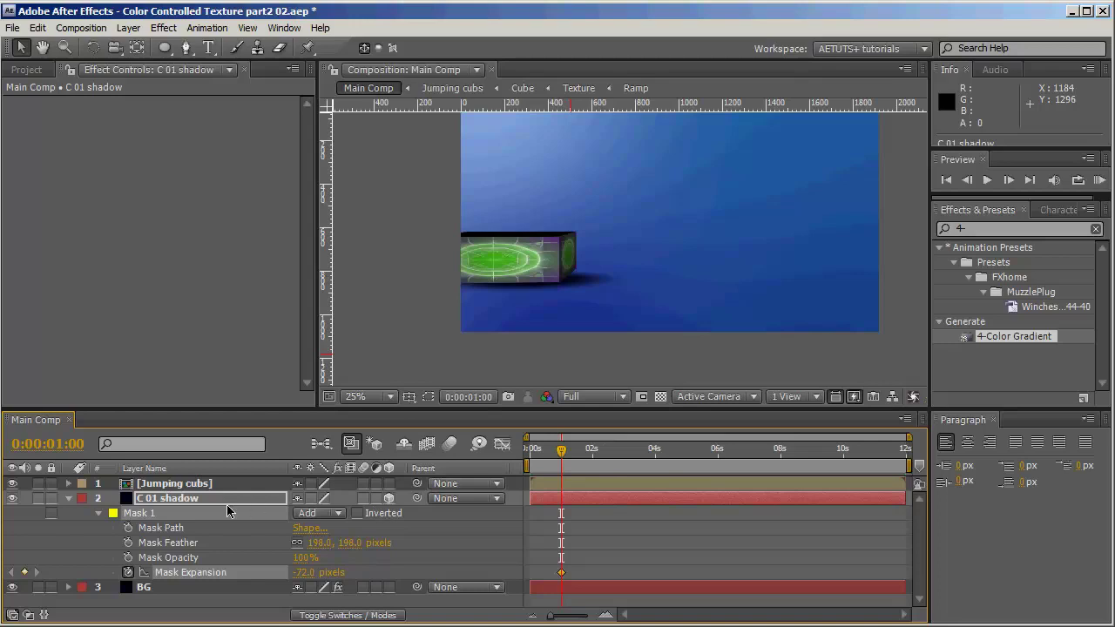
pyautogui.hotkey('shift', 'p')
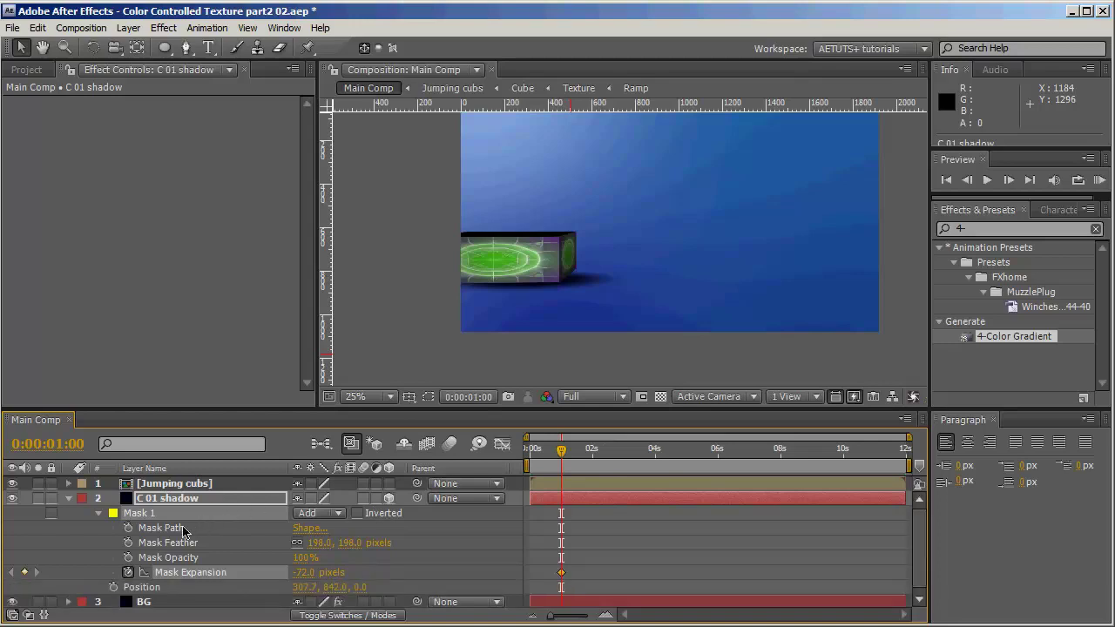
pyautogui.click(113, 588)
pyautogui.press('u')
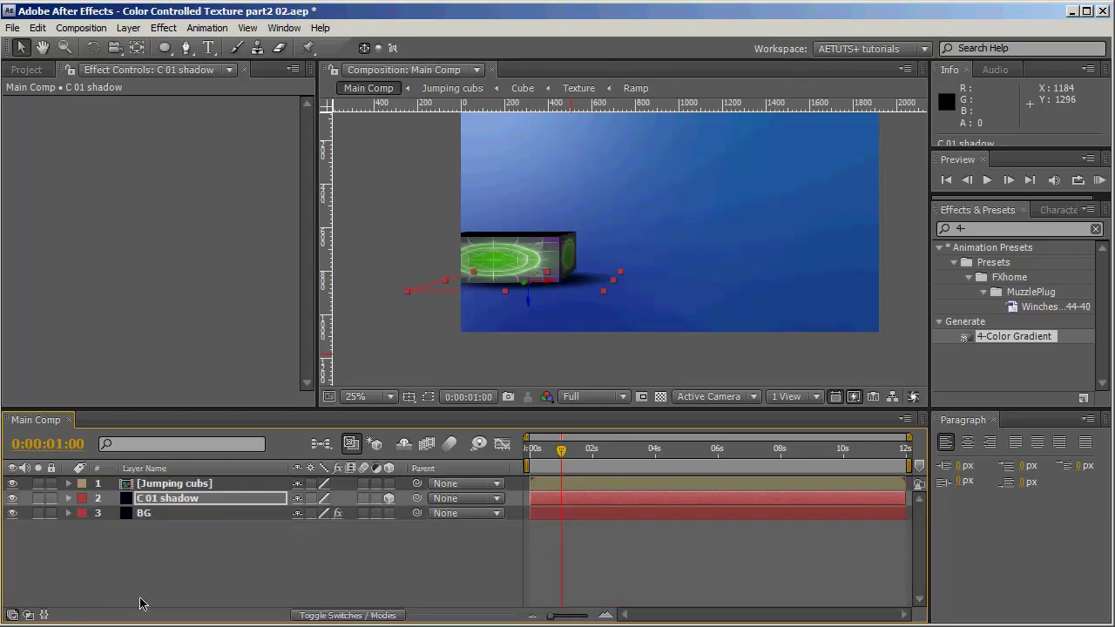
pyautogui.click(182, 579)
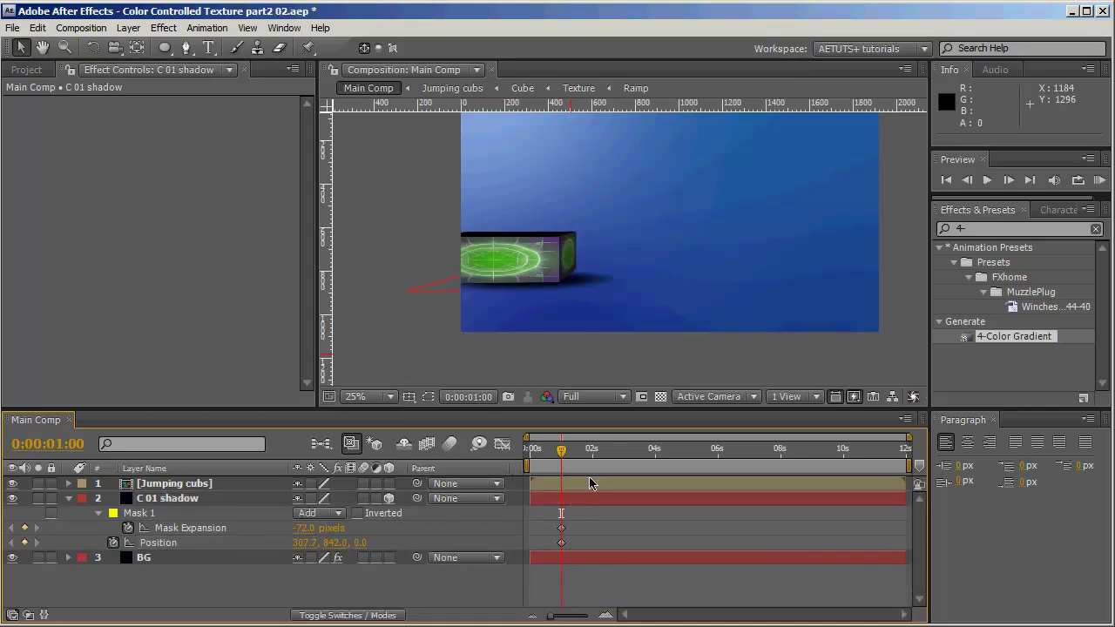
# At the first frame, set the shadow's Mask Expansion to -384 pixels so the shadow starts out invisible.
pyautogui.moveTo(562, 453); pyautogui.dragTo(530, 451)
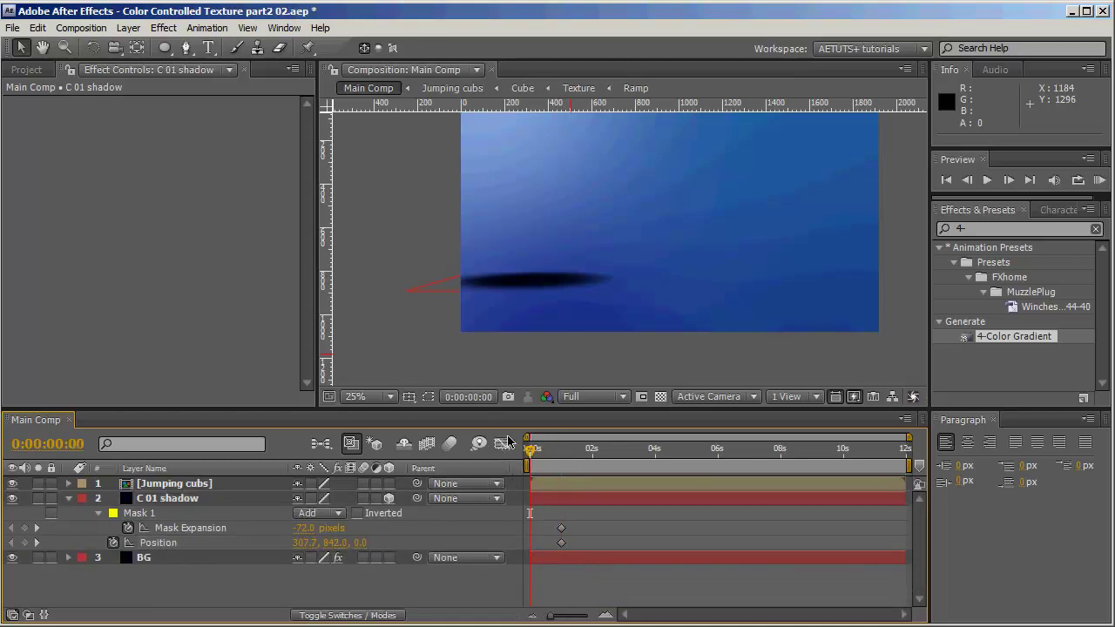
pyautogui.scroll(2, 629, 241)
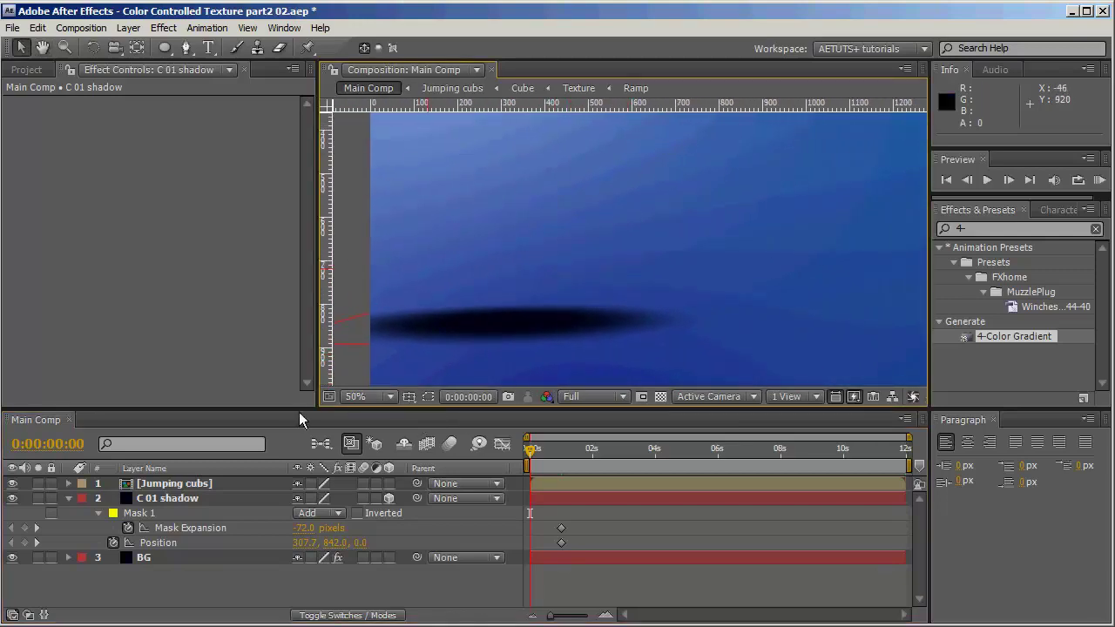
pyautogui.scroll(-2, 448, 331)
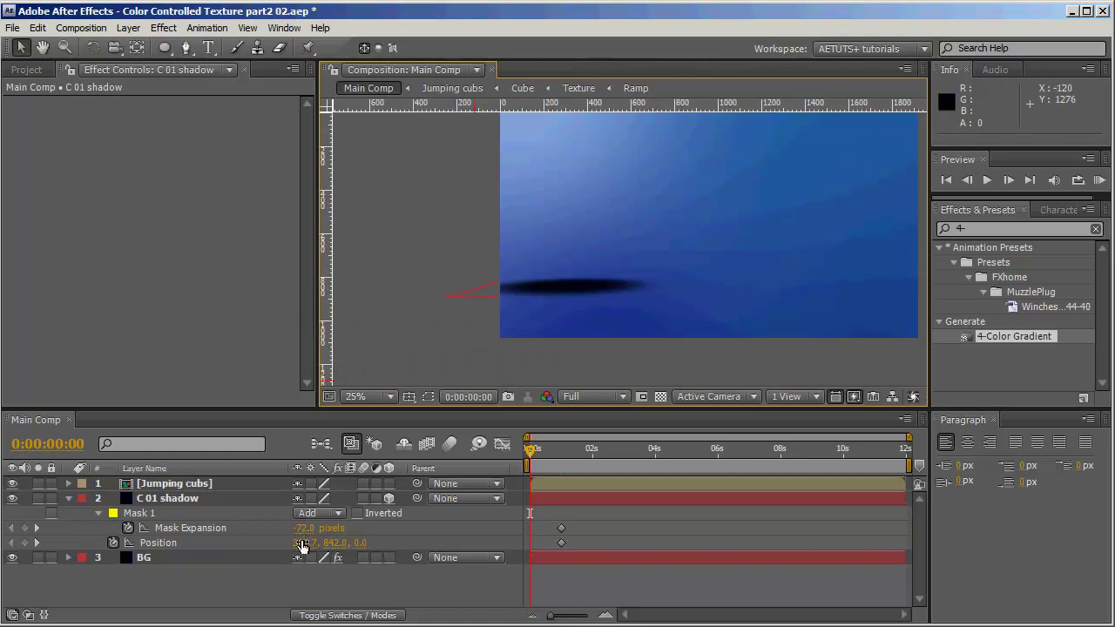
pyautogui.moveTo(304, 528); pyautogui.dragTo(53, 515)
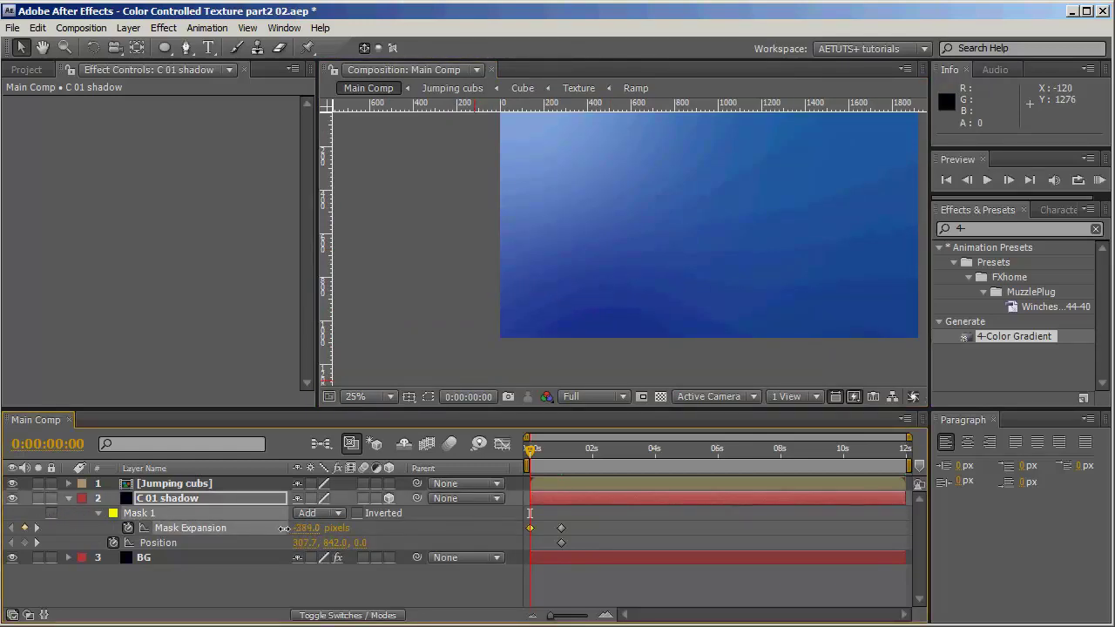
# Keyframe the shadow's Mask Expansion at -155 pixels at 0:00:01:12, and paste the one-second keyframe at 0:00:02:01.
pyautogui.moveTo(531, 451); pyautogui.dragTo(578, 447)
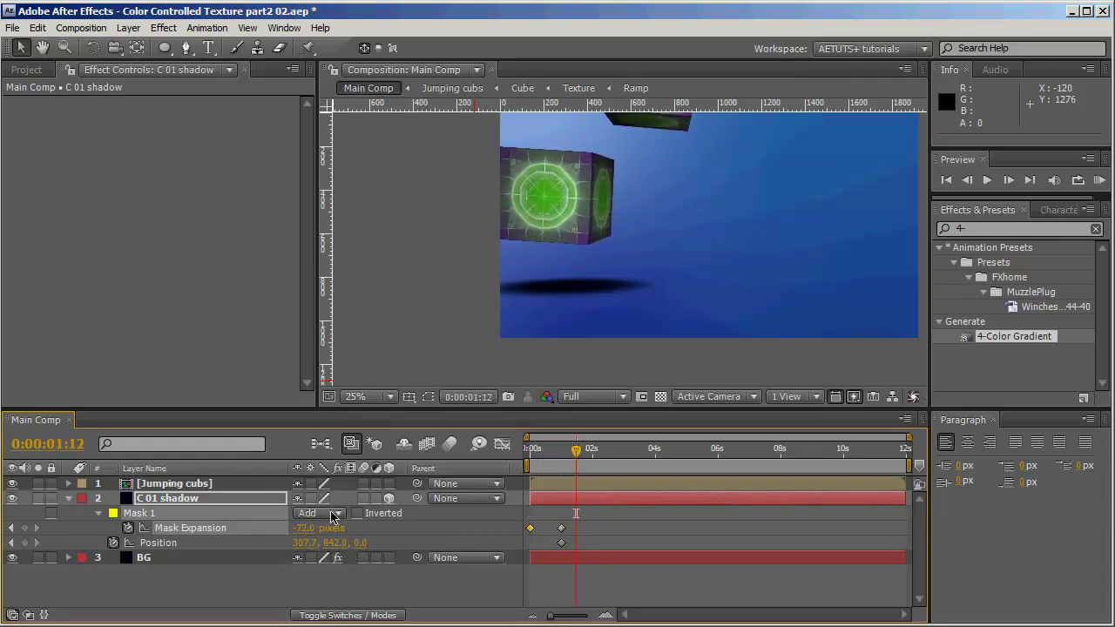
pyautogui.moveTo(286, 528); pyautogui.dragTo(249, 528)
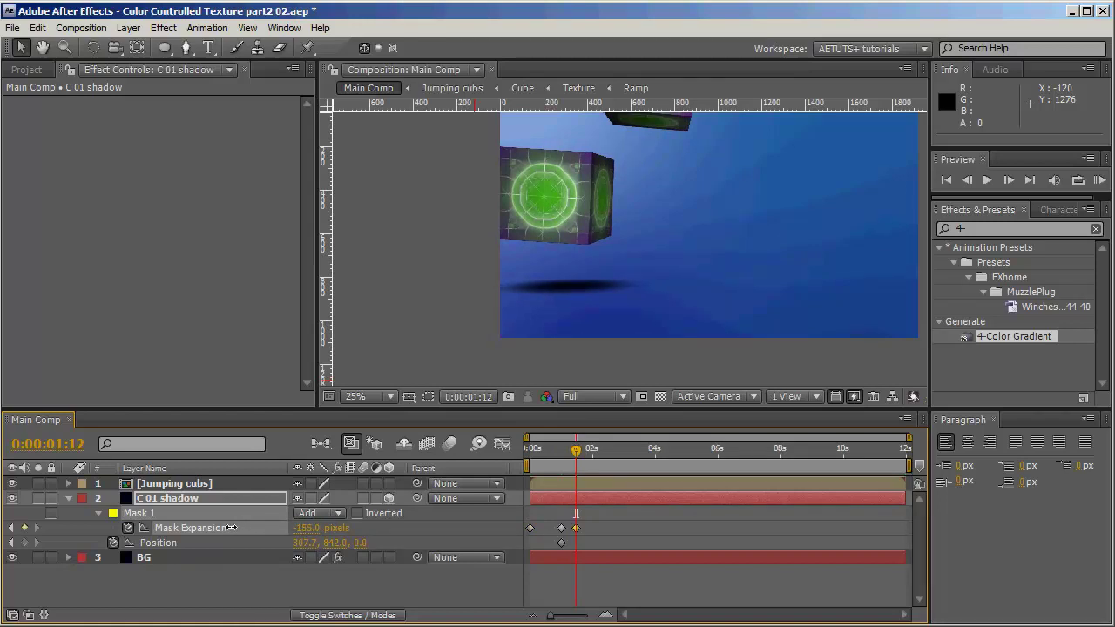
pyautogui.moveTo(579, 450); pyautogui.dragTo(596, 450)
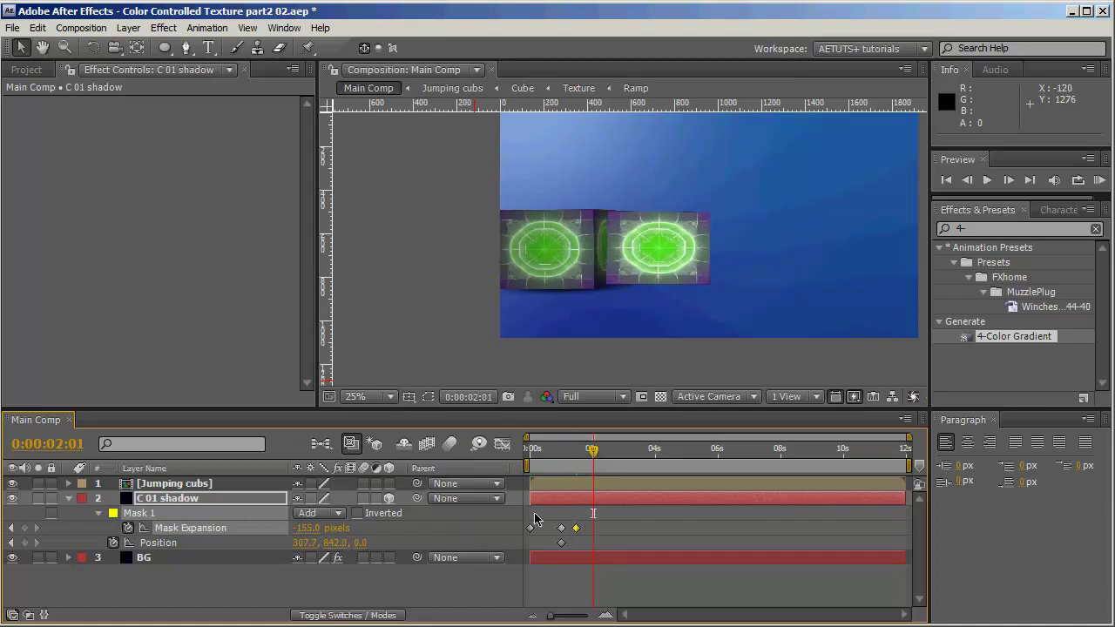
pyautogui.click(561, 528)
pyautogui.hotkey('ctrl', 'c')
pyautogui.hotkey('ctrl', 'v')
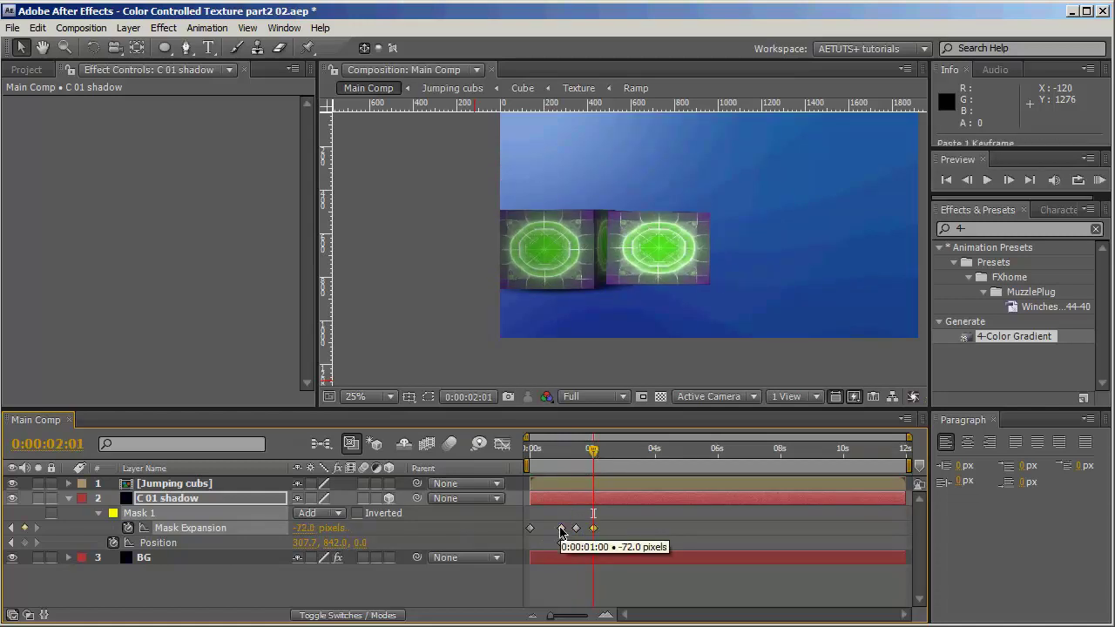
# Keyframe the shadow's Mask Expansion at -116 pixels at 0:00:02:10, and paste the -72 pixel keyframe at 0:00:02:24.
pyautogui.moveTo(601, 461); pyautogui.dragTo(605, 453)
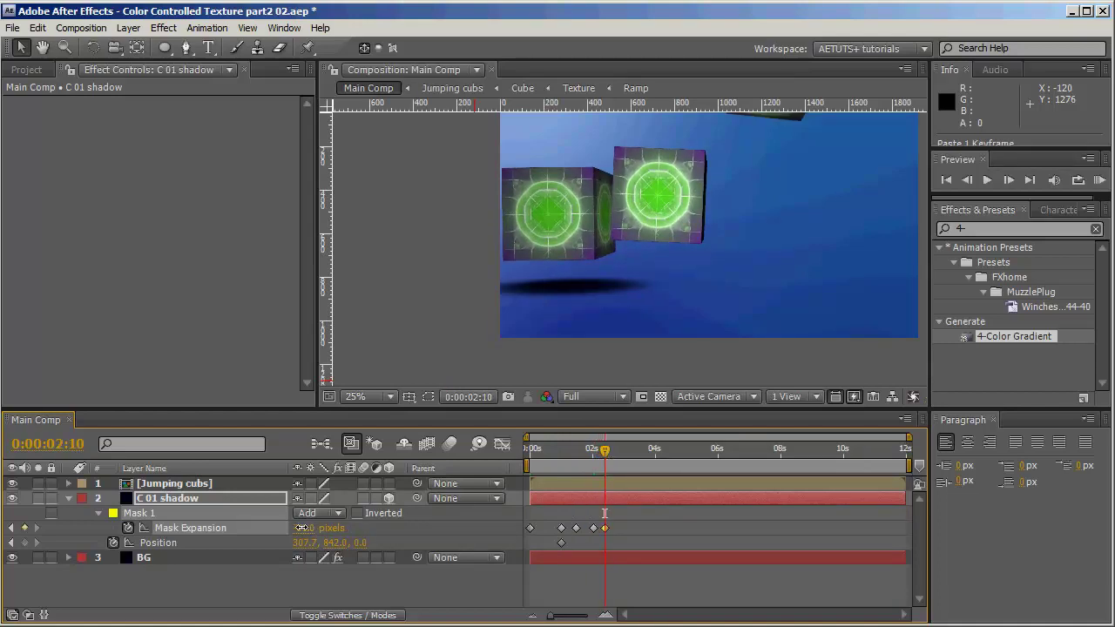
pyautogui.moveTo(301, 528); pyautogui.dragTo(282, 528)
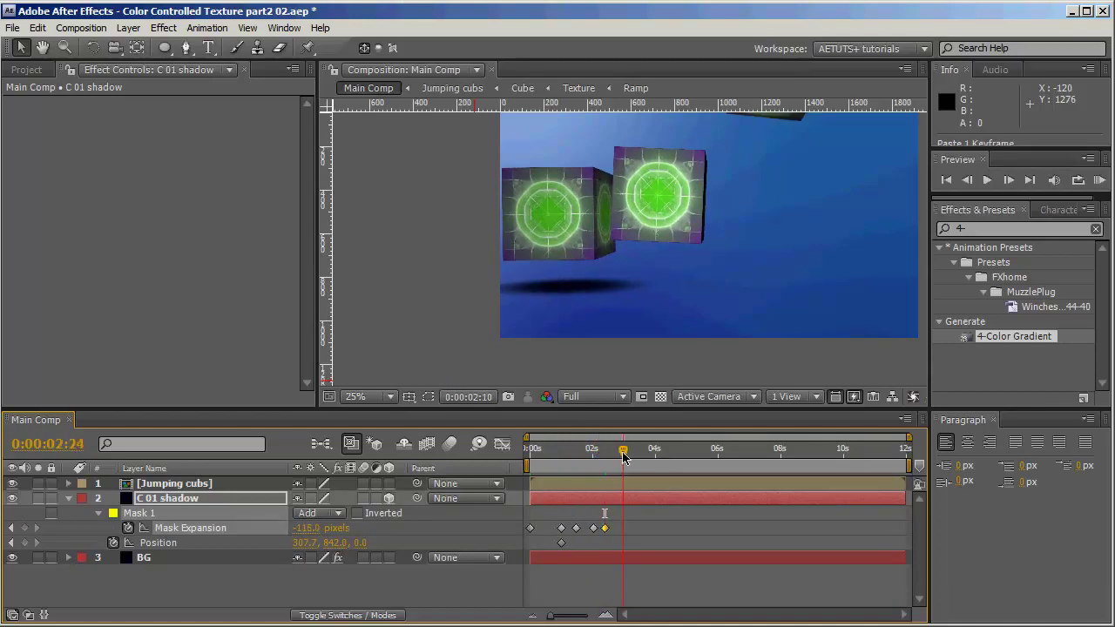
pyautogui.moveTo(625, 453); pyautogui.dragTo(623, 456)
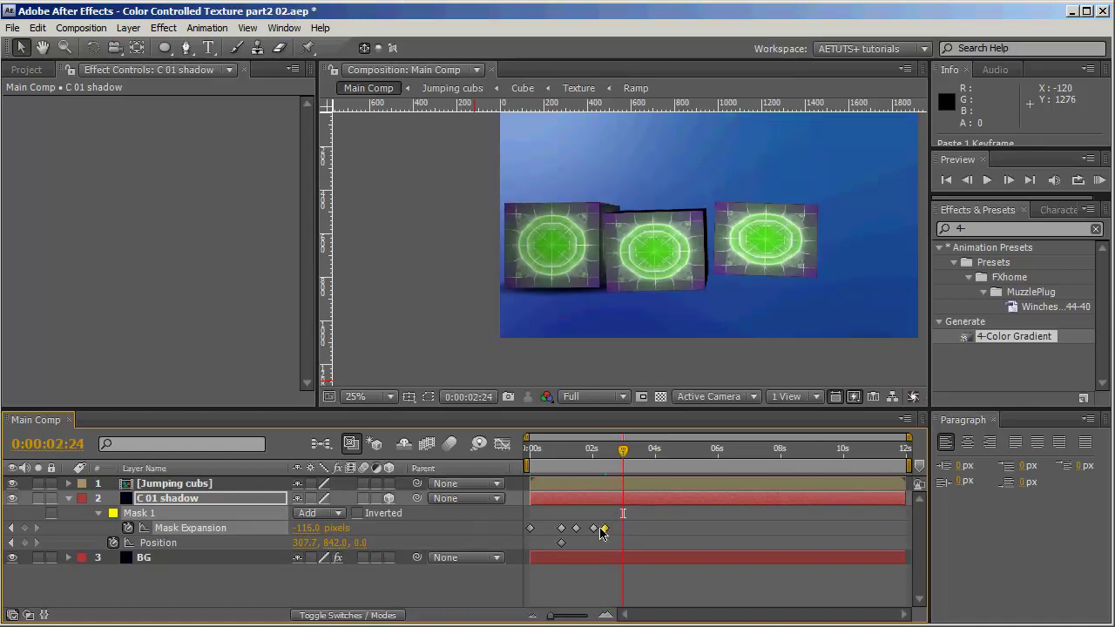
pyautogui.hotkey('ctrl', 'v')
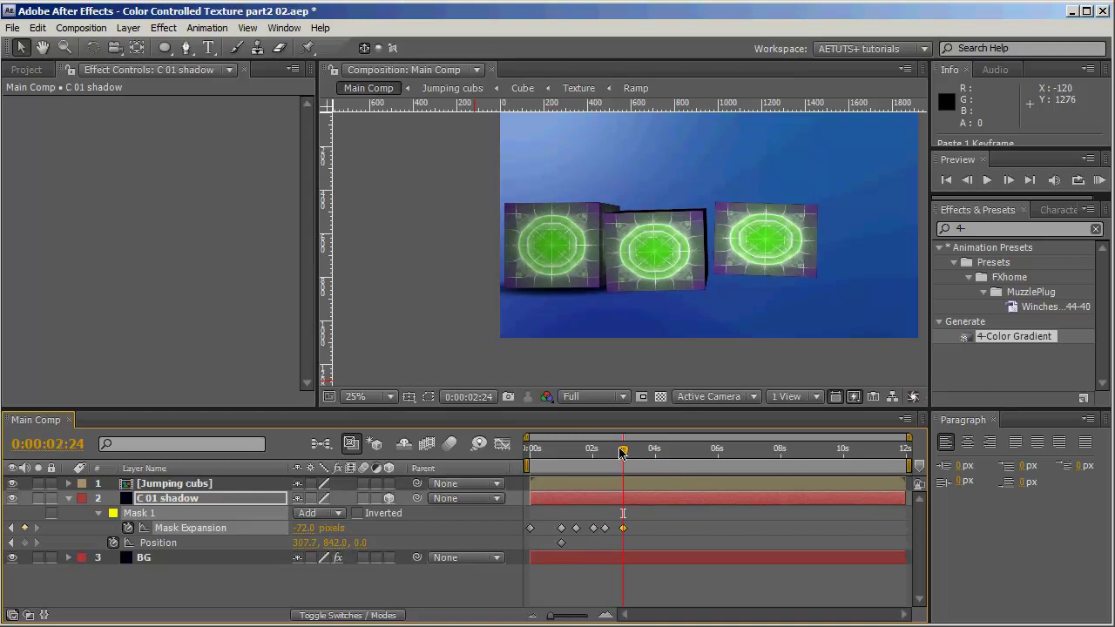
# Keyframe the shadow's Mask Expansion at -123 pixels at 0:00:03:08, and paste the -72 pixel keyframe at 0:00:04:00.
pyautogui.moveTo(622, 452)
pyautogui.mouseDown()
pyautogui.moveTo(611, 453)
pyautogui.moveTo(634, 454)
pyautogui.mouseUp()
pyautogui.moveTo(305, 529); pyautogui.dragTo(260, 532)
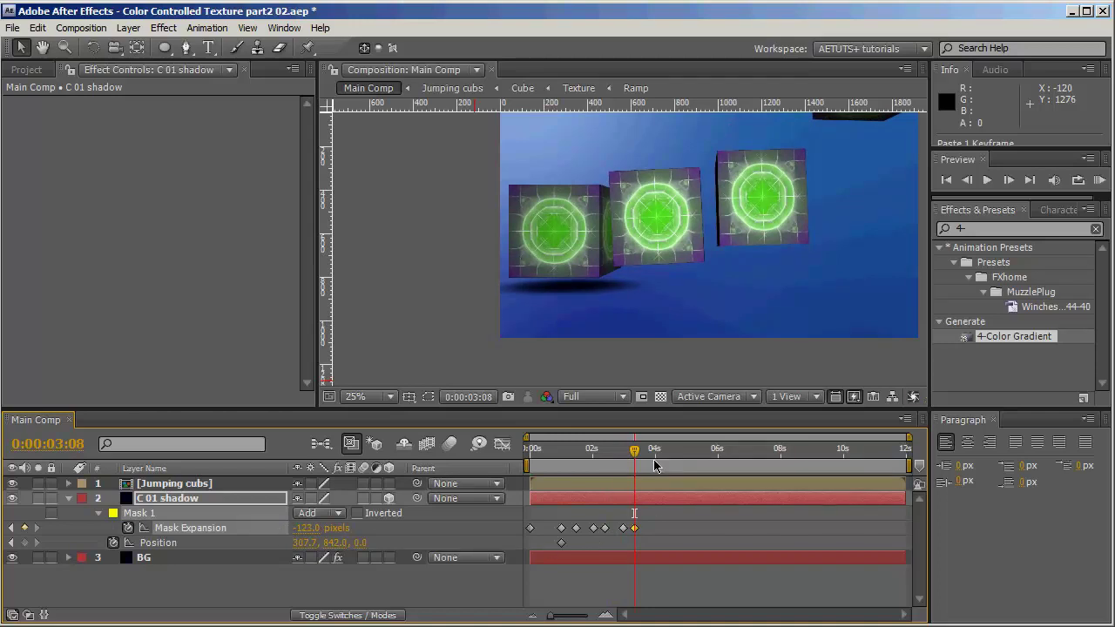
pyautogui.moveTo(639, 452); pyautogui.dragTo(656, 455)
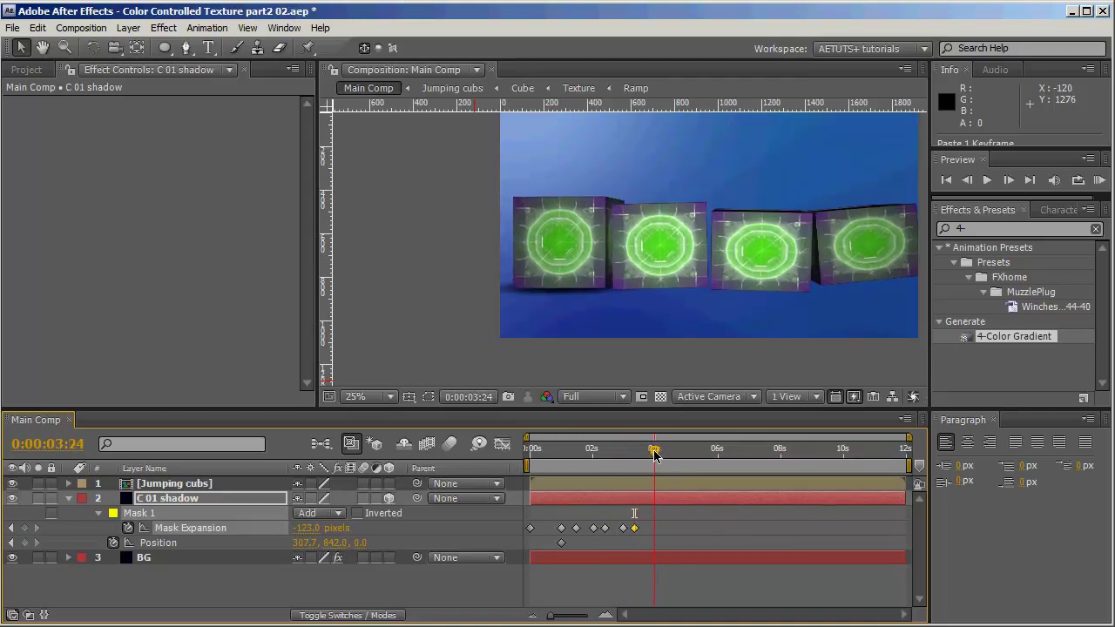
pyautogui.moveTo(656, 455); pyautogui.dragTo(658, 455)
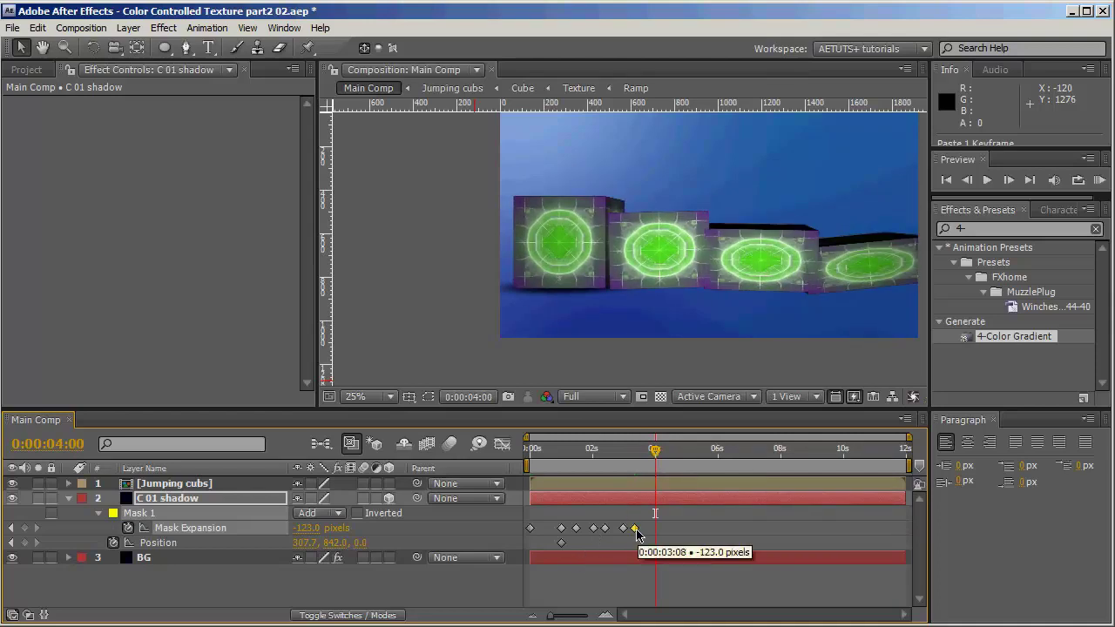
pyautogui.hotkey('ctrl', 'v')
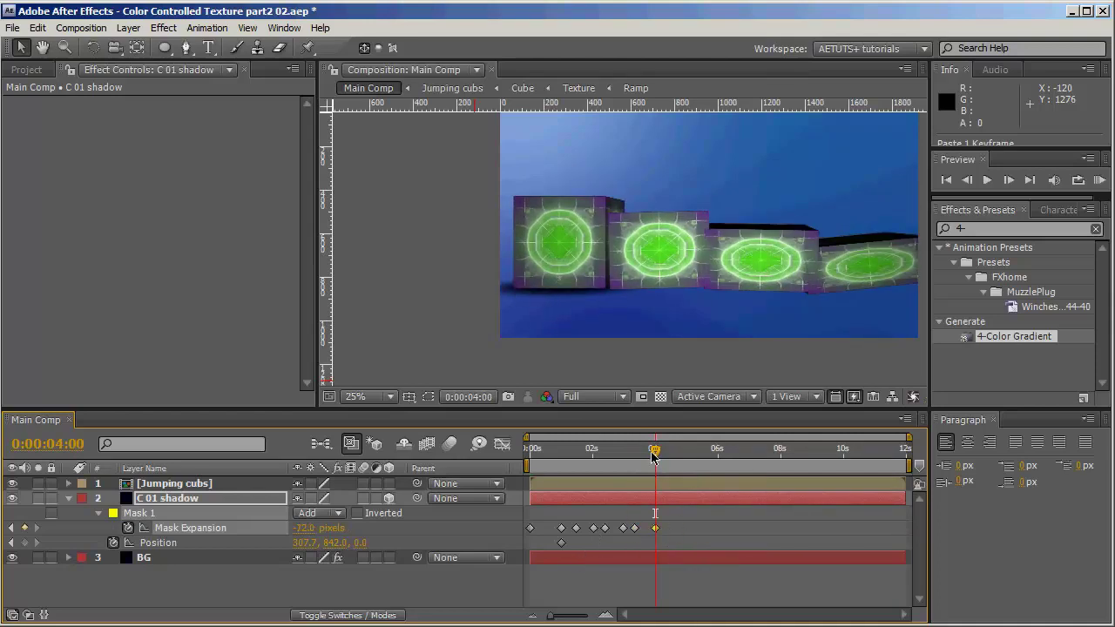
# Review the shadow animation across the jumps and delete the shadow's unneeded Position keyframe.
pyautogui.moveTo(594, 453); pyautogui.dragTo(645, 453)
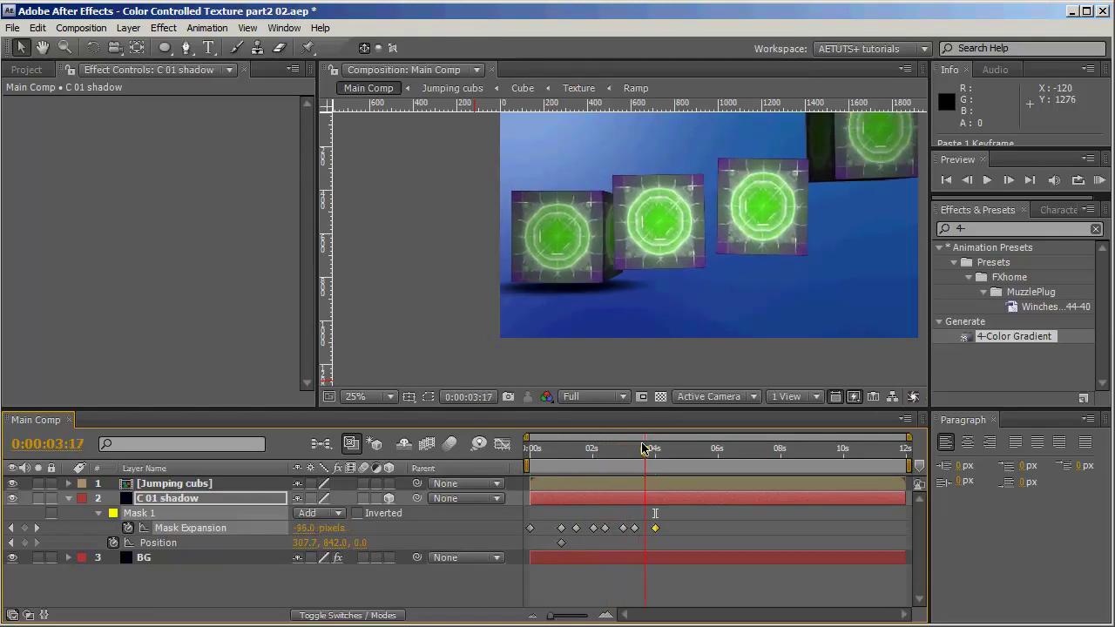
pyautogui.click(560, 542)
pyautogui.press('Delete')
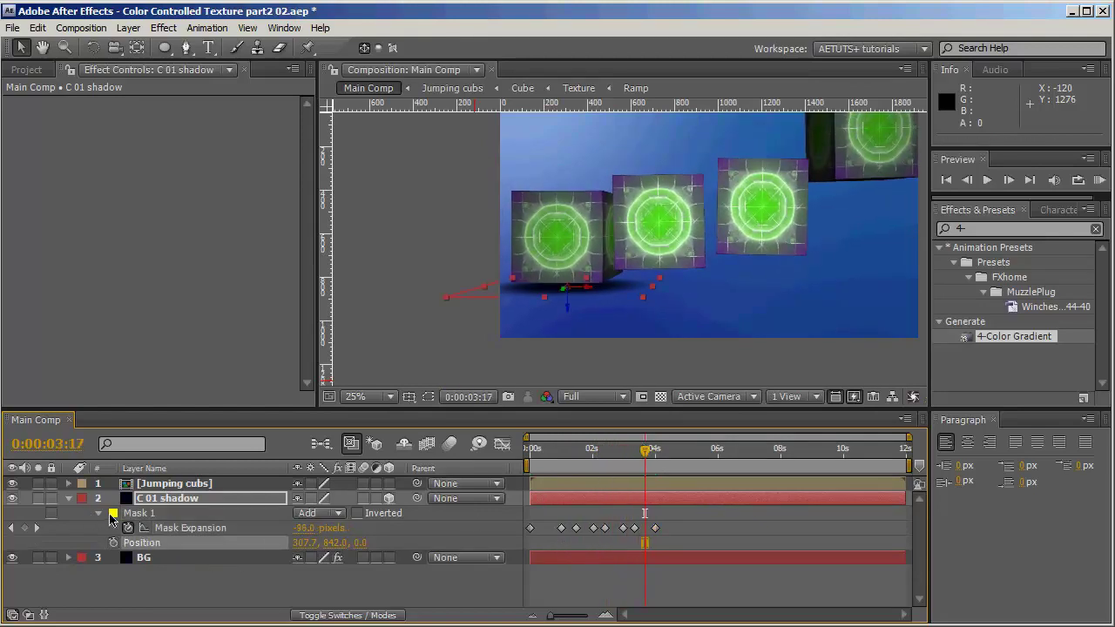
pyautogui.moveTo(627, 452); pyautogui.dragTo(659, 453)
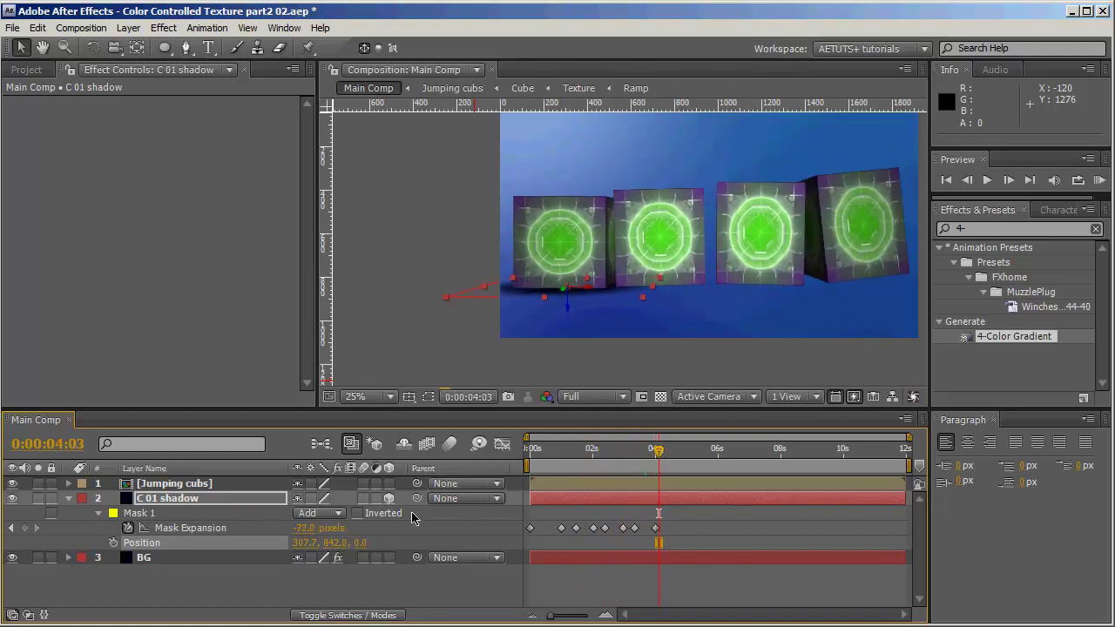
# Set the C 01 shadow layer's blending mode to Soft Light and check the blended shadow at 0:00:02:10.
pyautogui.click(381, 617)
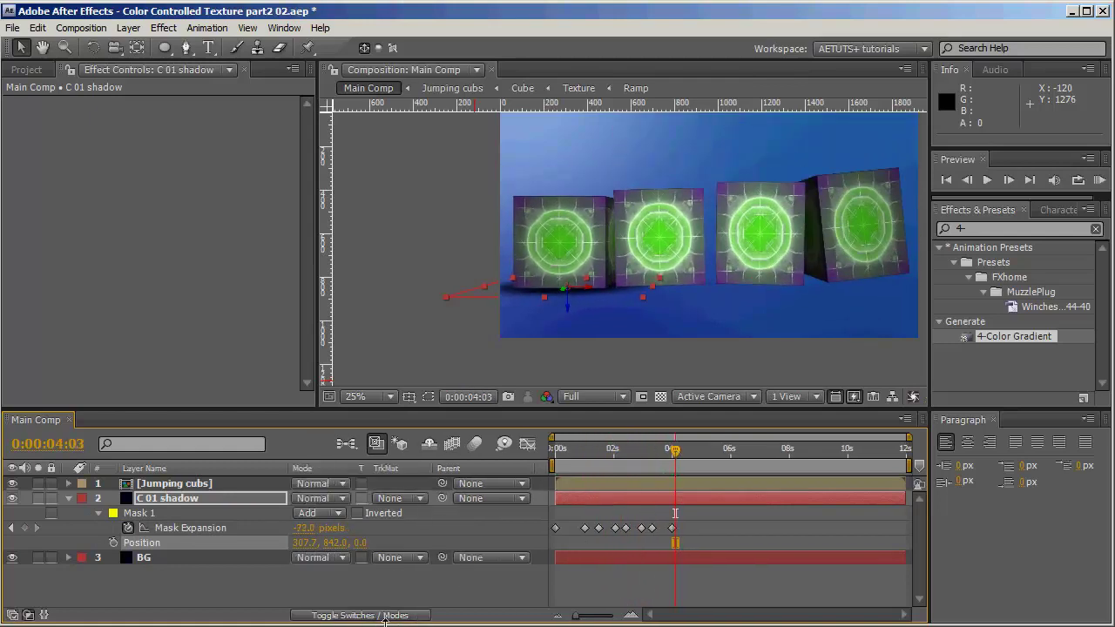
pyautogui.click(325, 500)
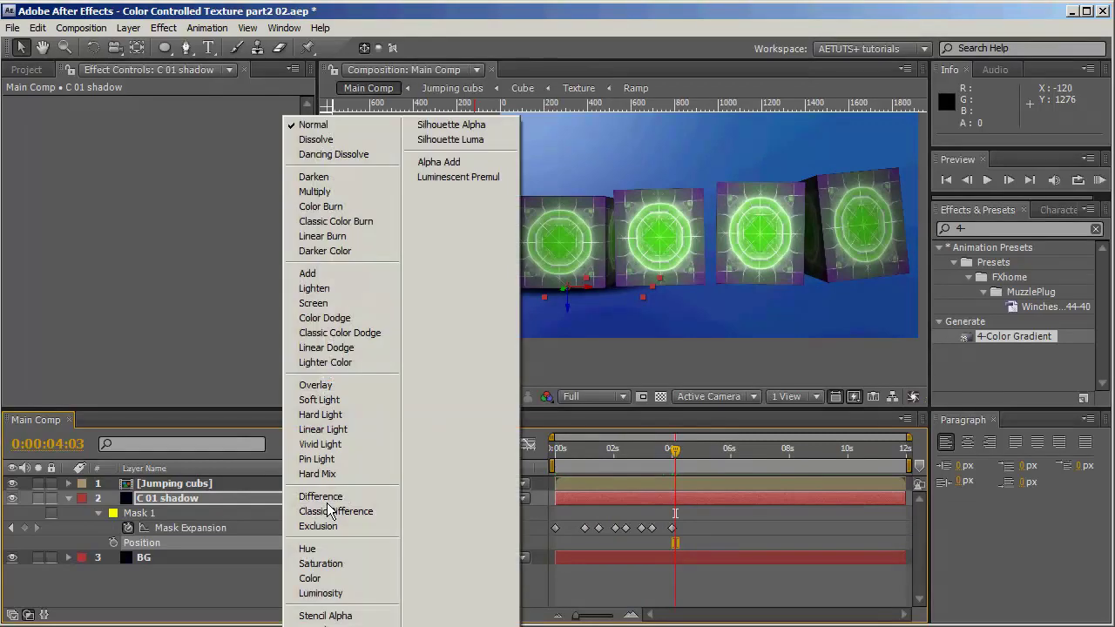
pyautogui.click(345, 402)
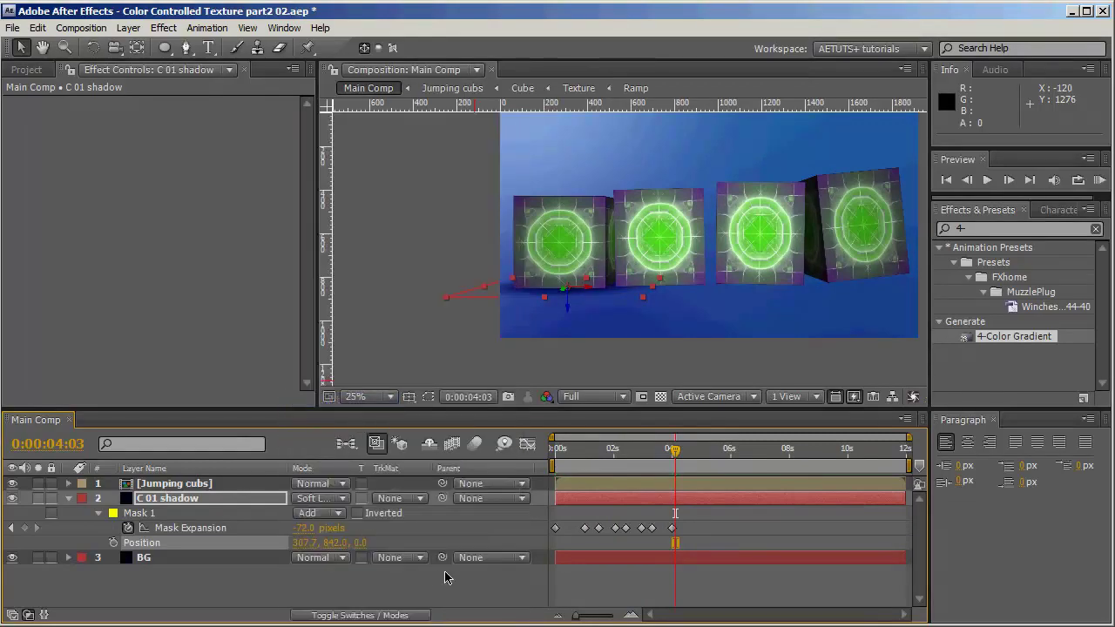
pyautogui.click(419, 592)
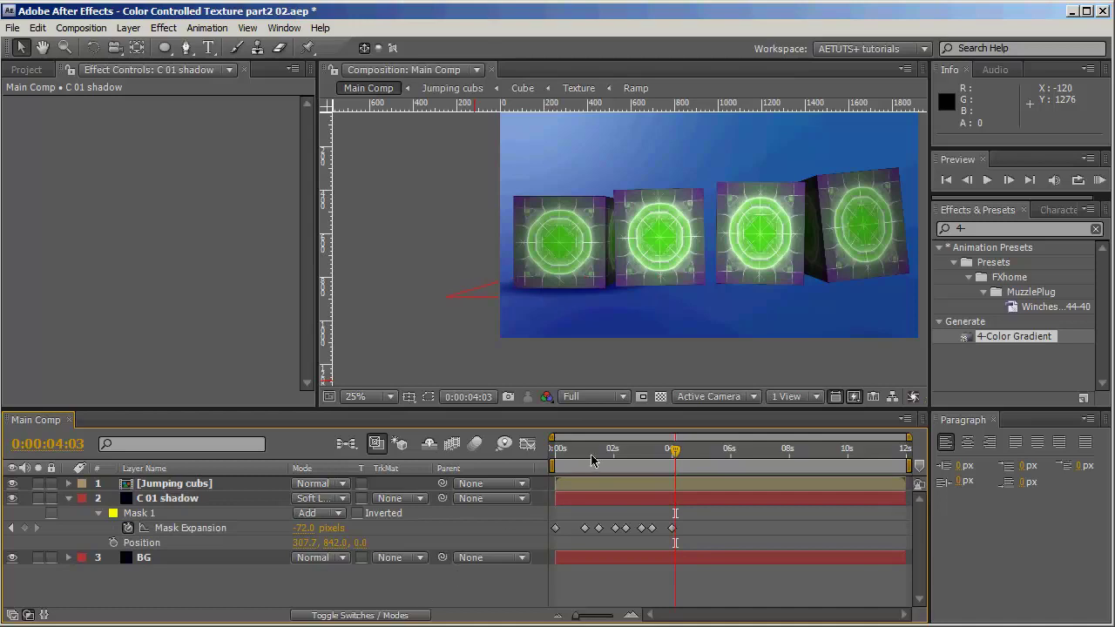
pyautogui.moveTo(592, 449); pyautogui.dragTo(626, 448)
pyautogui.press(',')
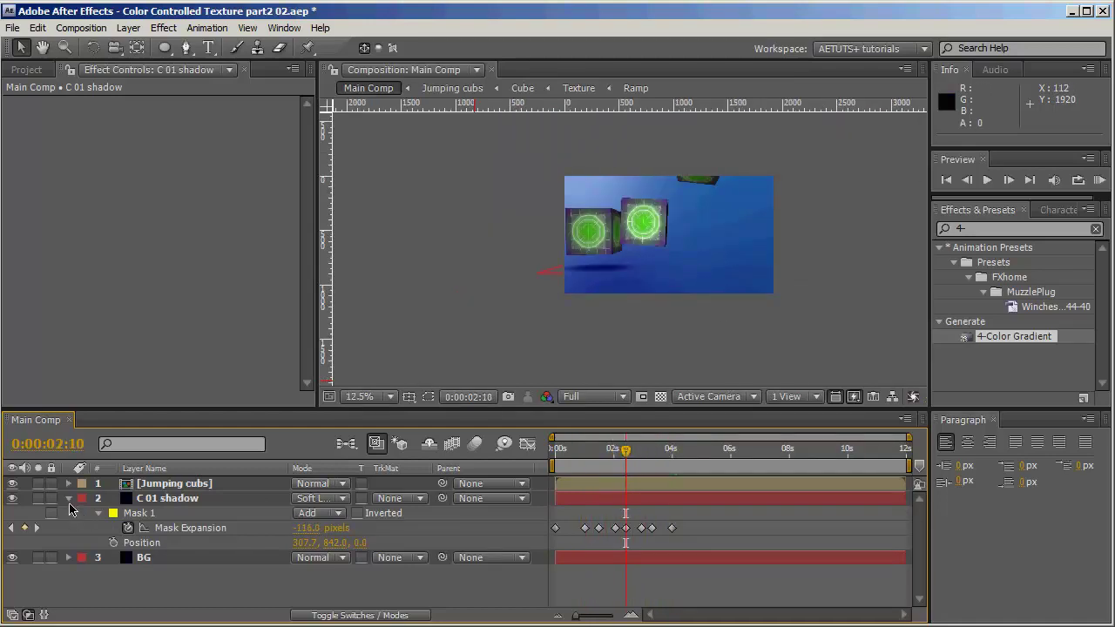
# Collapse the C 01 shadow layer's properties and duplicate the layer three times for the other cubes.
pyautogui.click(68, 500)
pyautogui.click(209, 501)
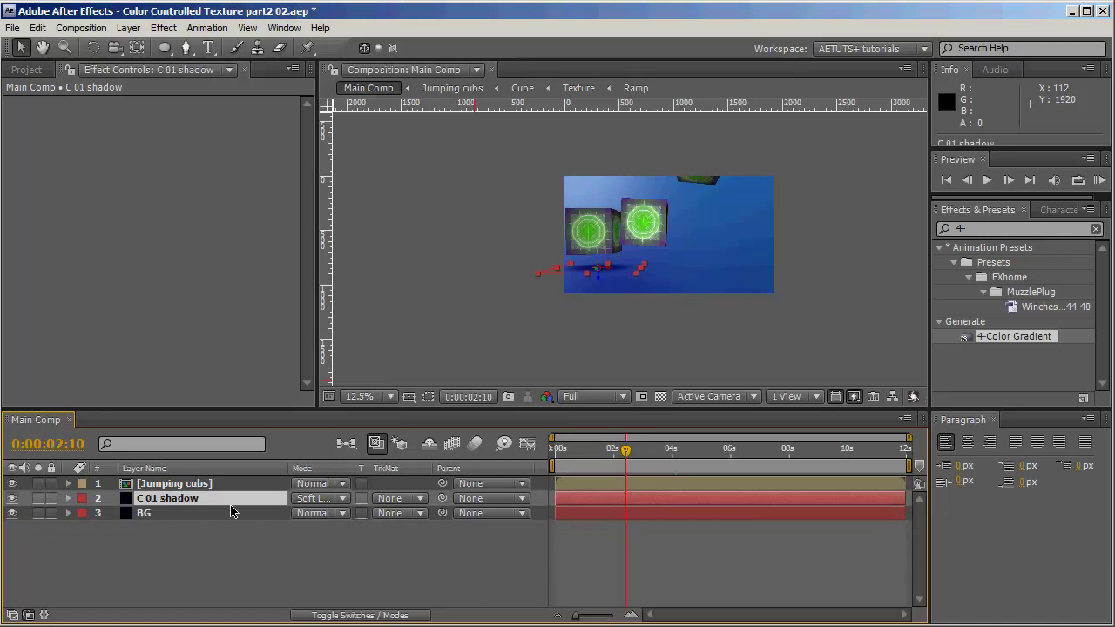
pyautogui.hotkey('ctrl', 'd')
pyautogui.hotkey('ctrl', 'd')
pyautogui.hotkey('ctrl', 'd')
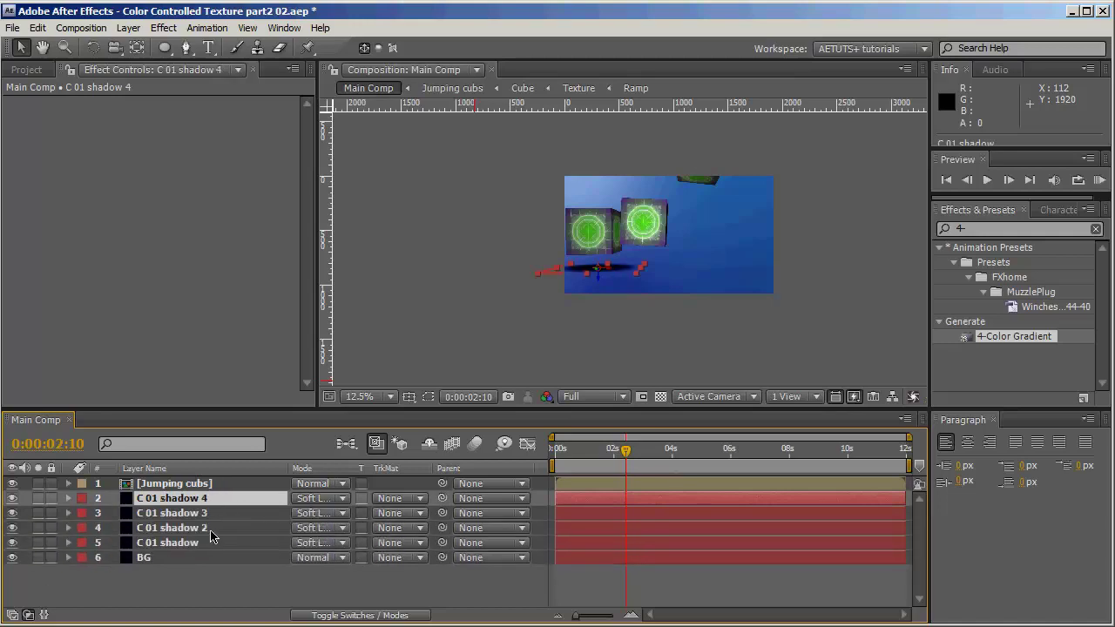
# Rename the C 01 shadow 2 layer as C 02 shadow.
pyautogui.click(214, 527)
pyautogui.press('shift')
pyautogui.click(226, 529)
pyautogui.press('Return')
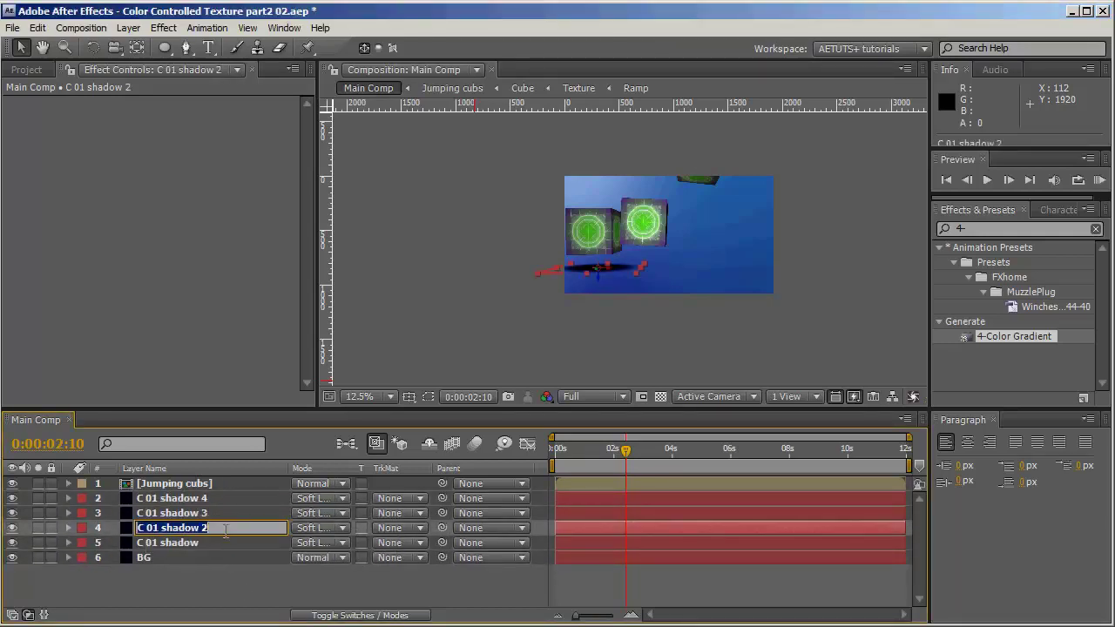
pyautogui.press('Right')
pyautogui.press('BackSpace')
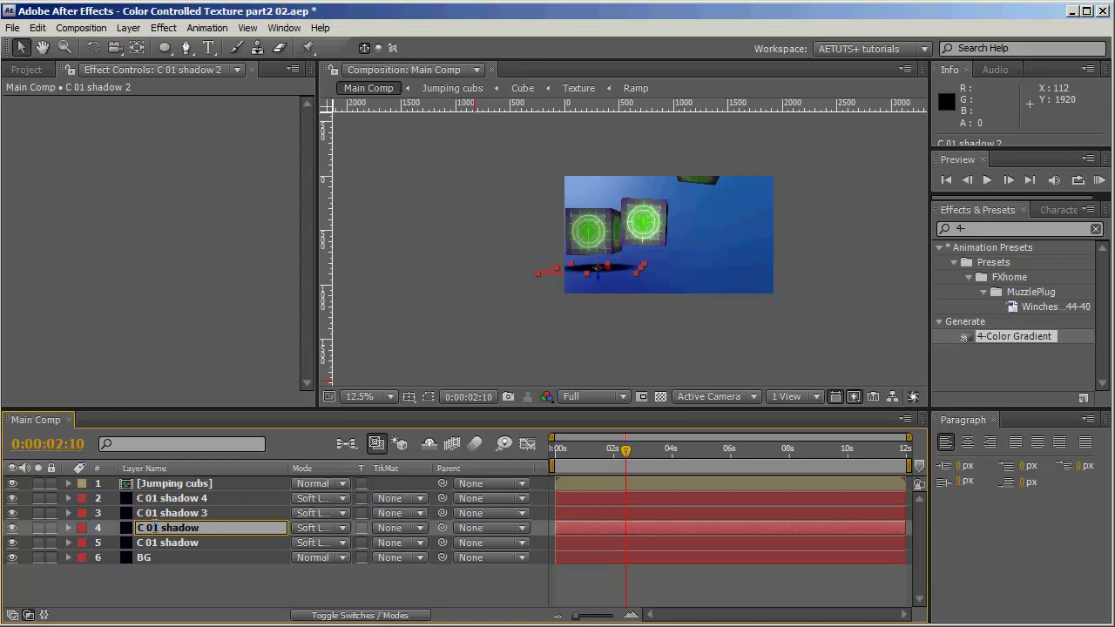
pyautogui.write('2')
pyautogui.press('Return')
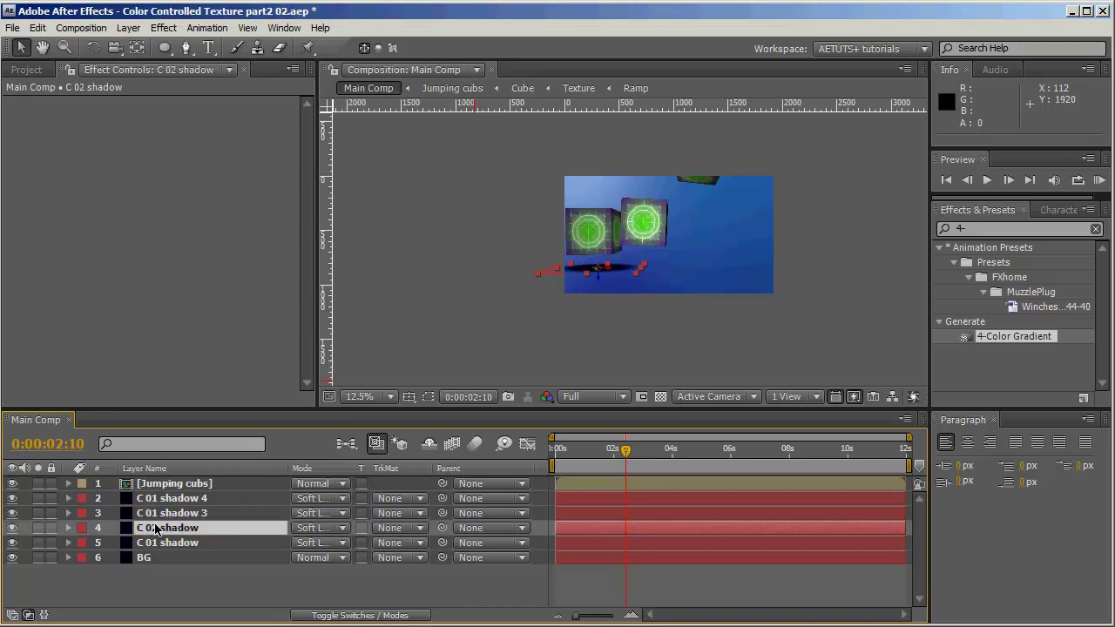
# Rename the C 01 shadow 3 layer as C 03 shadow.
pyautogui.click(213, 514)
pyautogui.press('Return')
pyautogui.press('Right')
pyautogui.press('BackSpace')
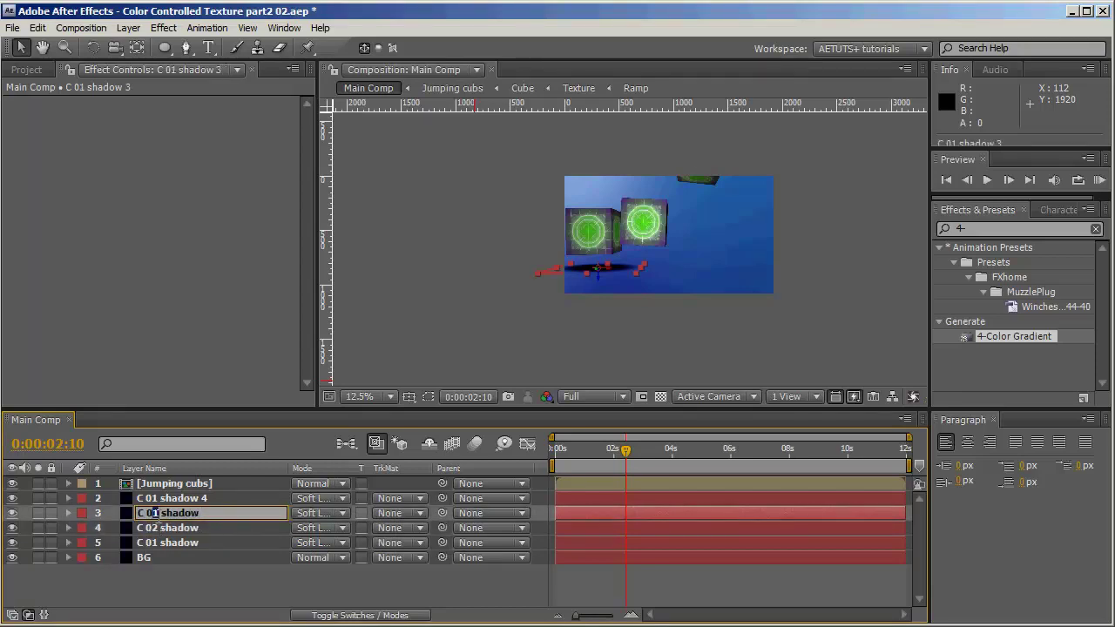
pyautogui.write('3')
pyautogui.press('Return')
# Rename the C 01 shadow 4 layer as C 04 shadow.
pyautogui.click(209, 498)
pyautogui.press('Return')
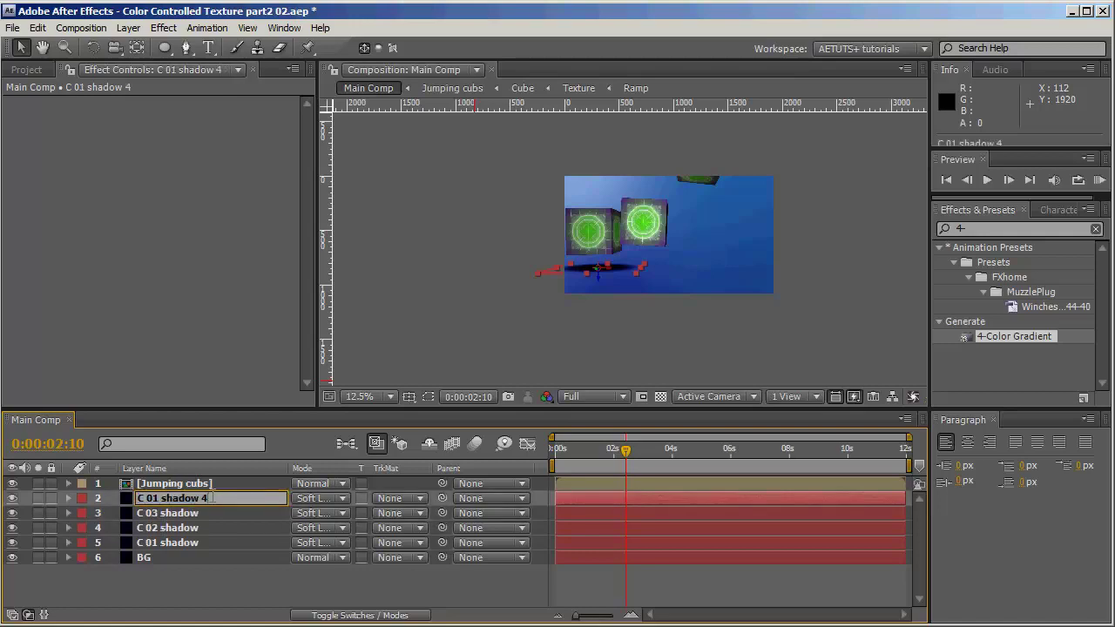
pyautogui.press('Right')
pyautogui.press('BackSpace')
pyautogui.write('4')
pyautogui.press('Return')
# Shift all of the C 02 shadow's Mask Expansion keyframes so that the first one sits at 0:00:01:00.
pyautogui.click(177, 527)
pyautogui.press('u')
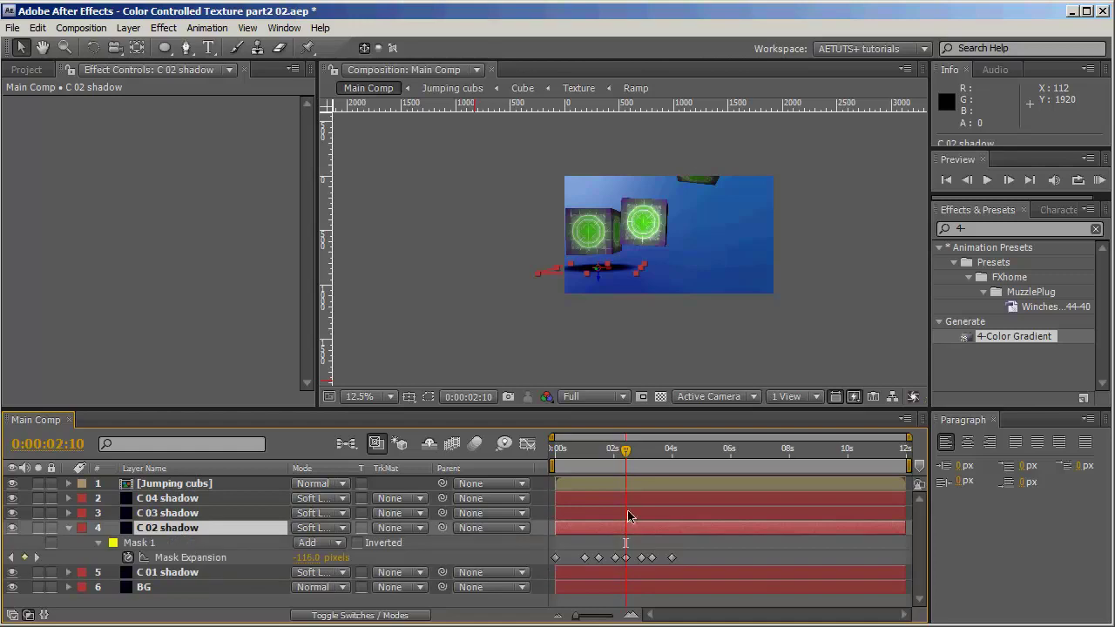
pyautogui.click(614, 454)
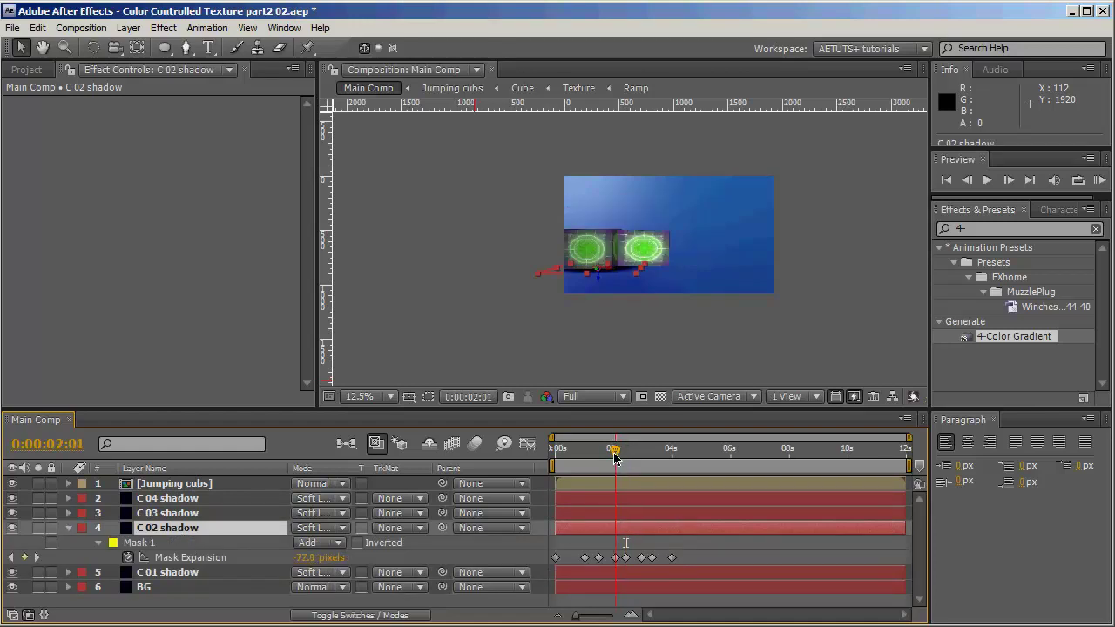
pyautogui.click(967, 179)
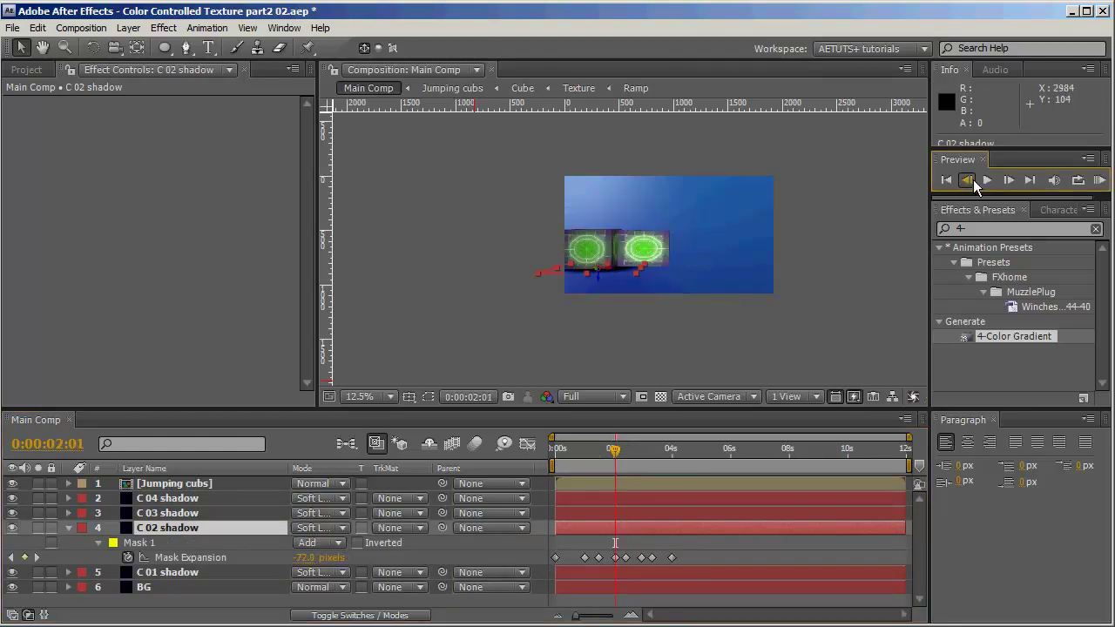
pyautogui.moveTo(682, 575); pyautogui.dragTo(550, 554)
pyautogui.click(70, 444)
pyautogui.click(407, 229)
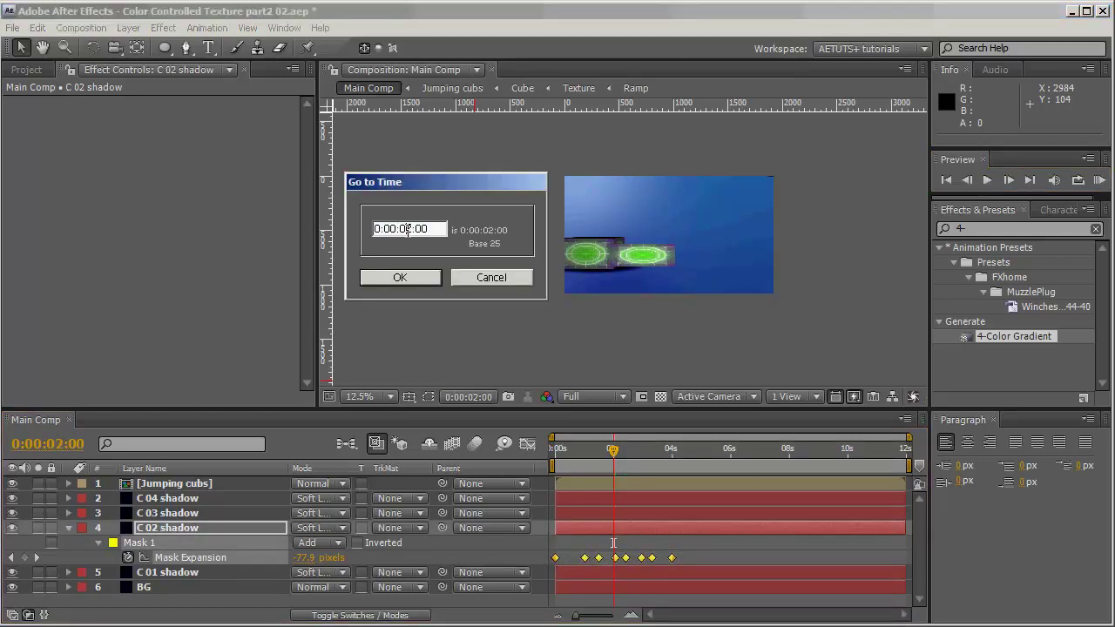
pyautogui.press('Return')
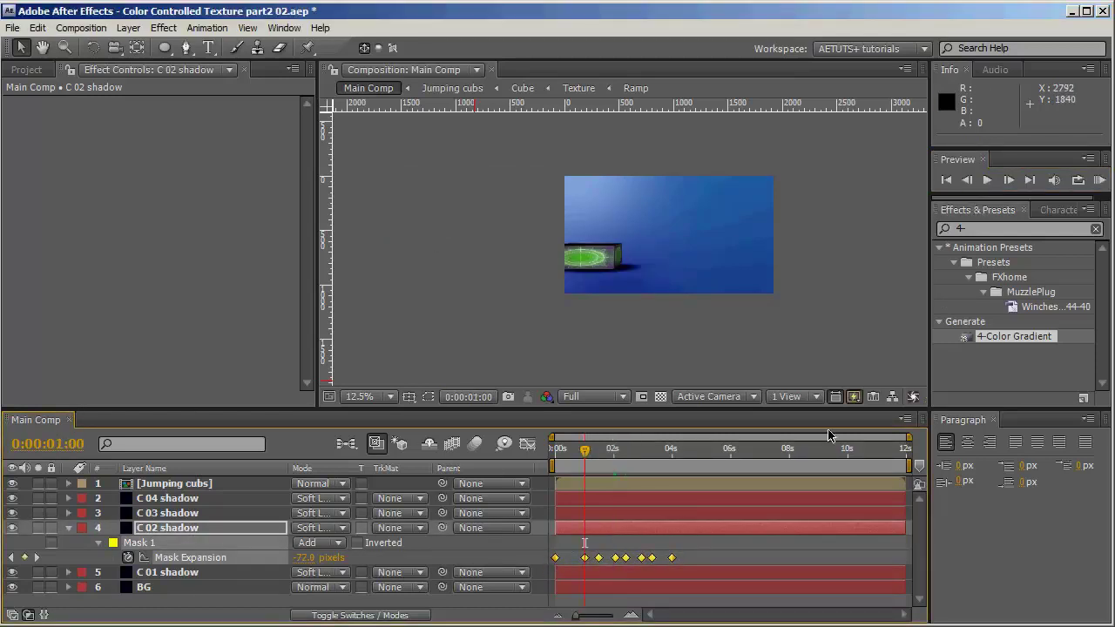
pyautogui.moveTo(558, 563); pyautogui.dragTo(581, 561)
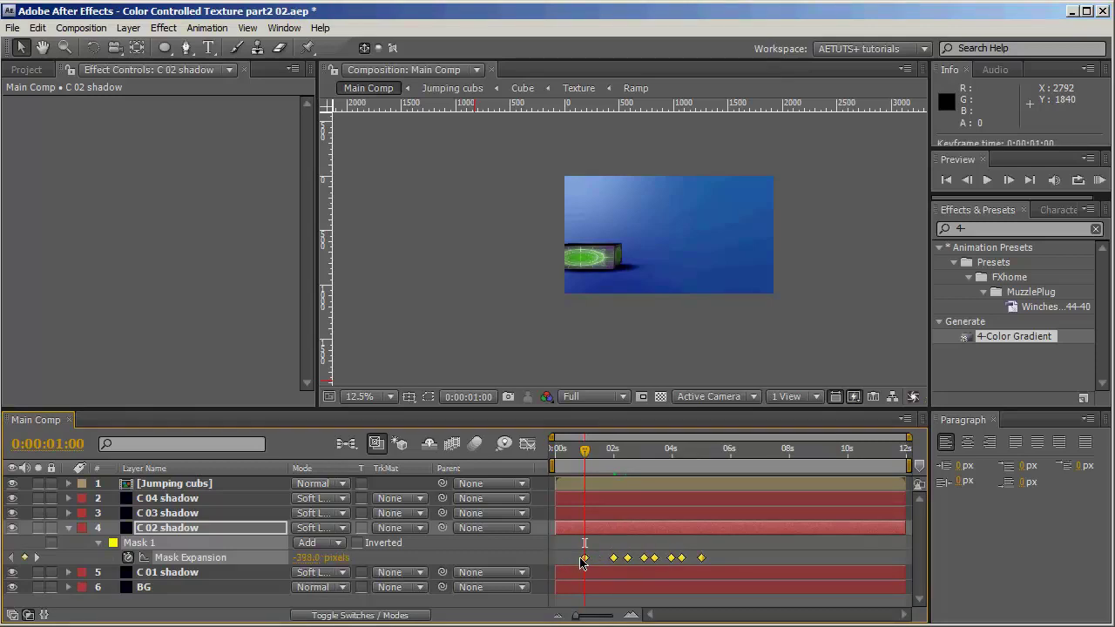
pyautogui.click(517, 605)
# Move the C 02 shadow horizontally under the second cube, using the last frame, 0:00:11:24, as reference.
pyautogui.moveTo(586, 453); pyautogui.dragTo(615, 460)
pyautogui.click(149, 529)
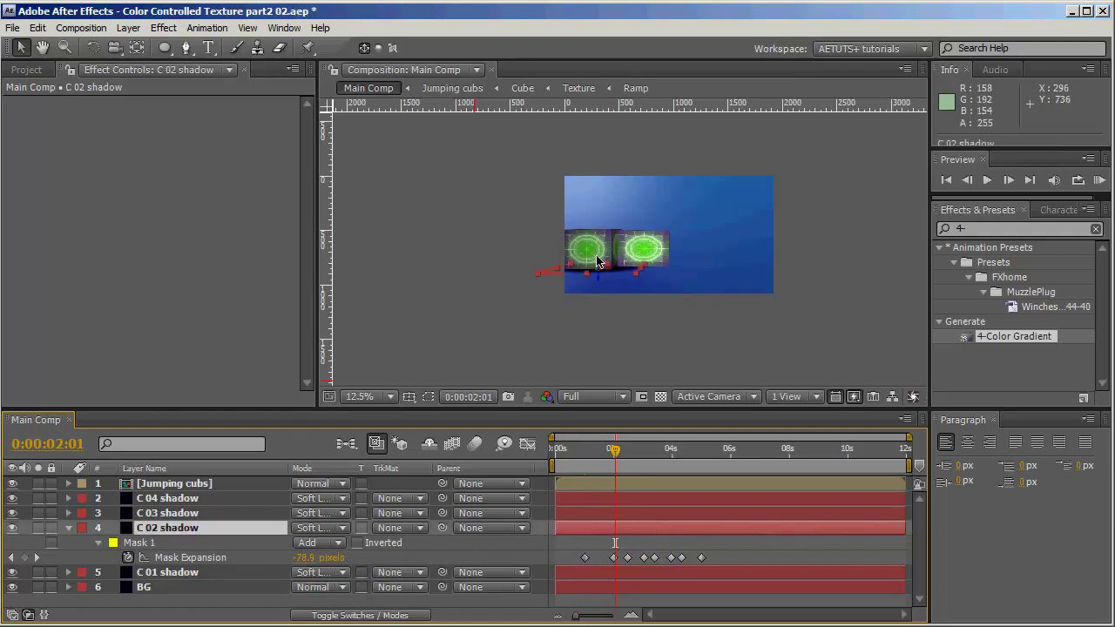
pyautogui.press('.')
pyautogui.click(734, 456)
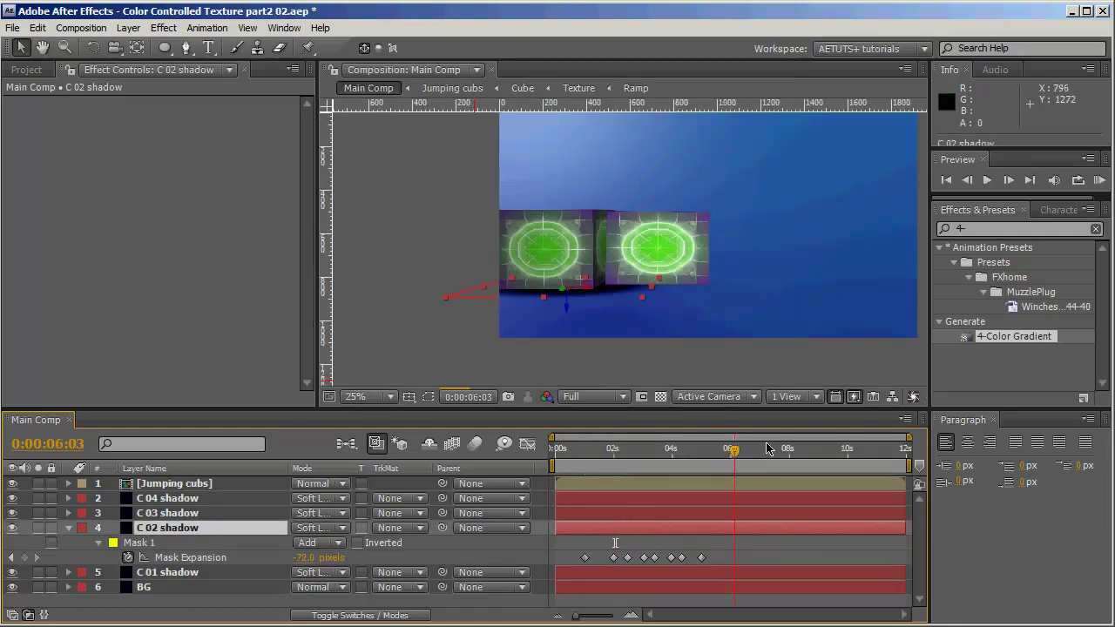
pyautogui.press(',')
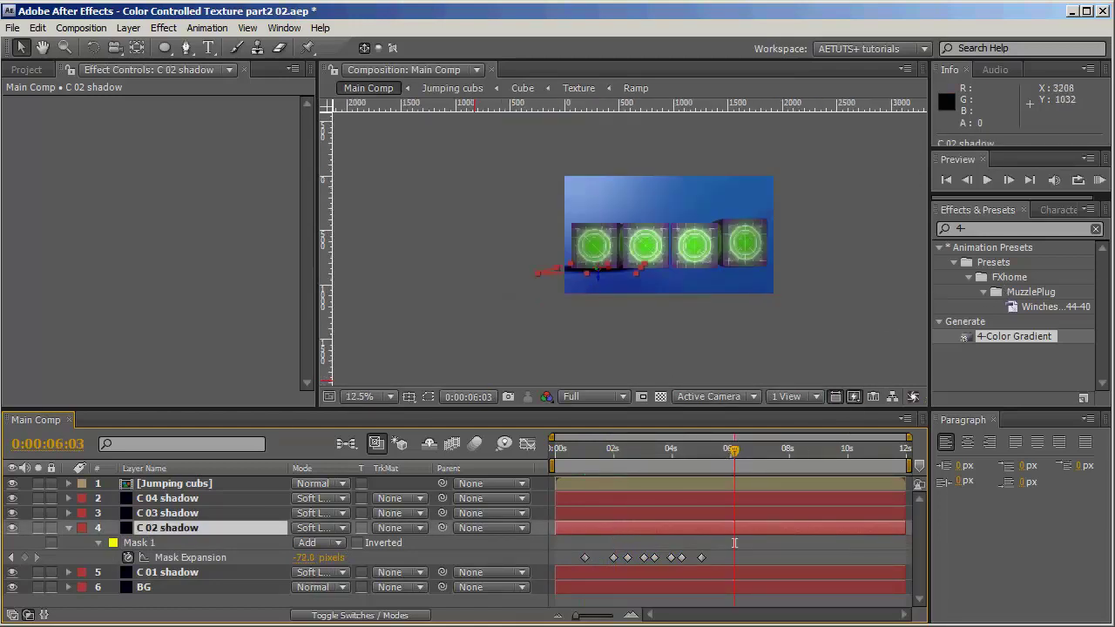
pyautogui.click(1035, 181)
pyautogui.click(69, 529)
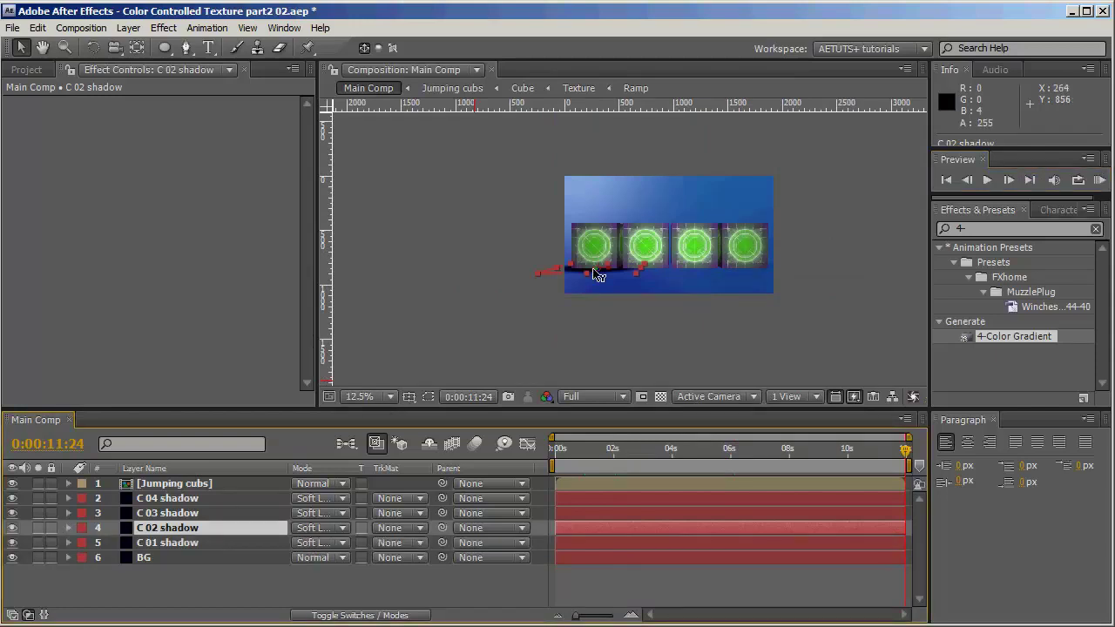
pyautogui.press('.')
pyautogui.moveTo(651, 297); pyautogui.dragTo(684, 301)
# Move the C 03 shadow horizontally under the third cube and the C 04 shadow under the fourth cube.
pyautogui.click(165, 513)
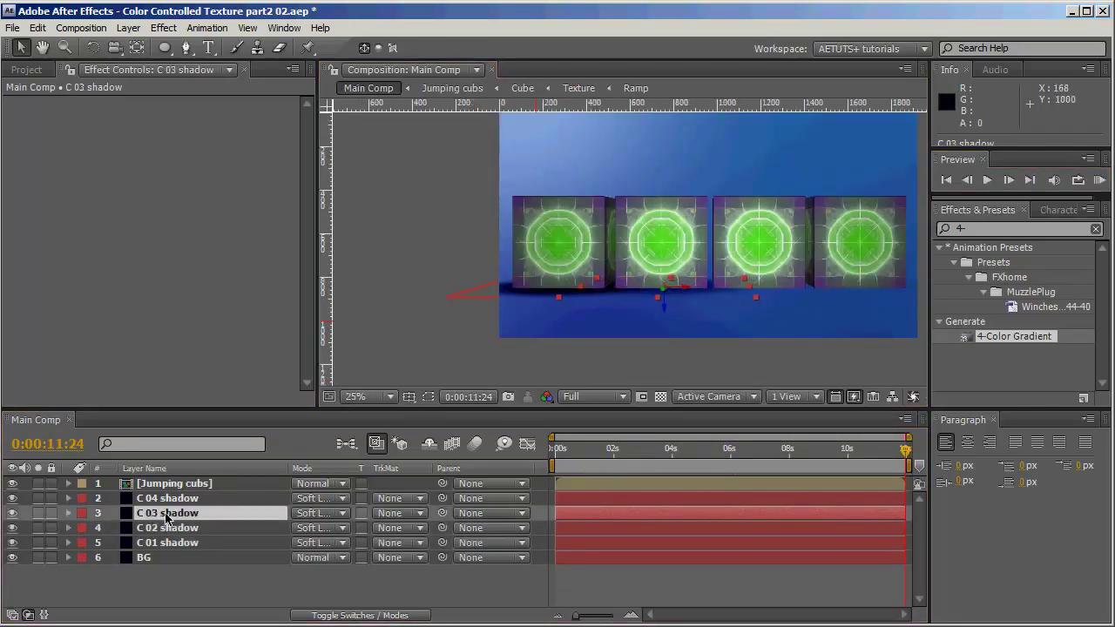
pyautogui.moveTo(586, 295); pyautogui.dragTo(770, 299)
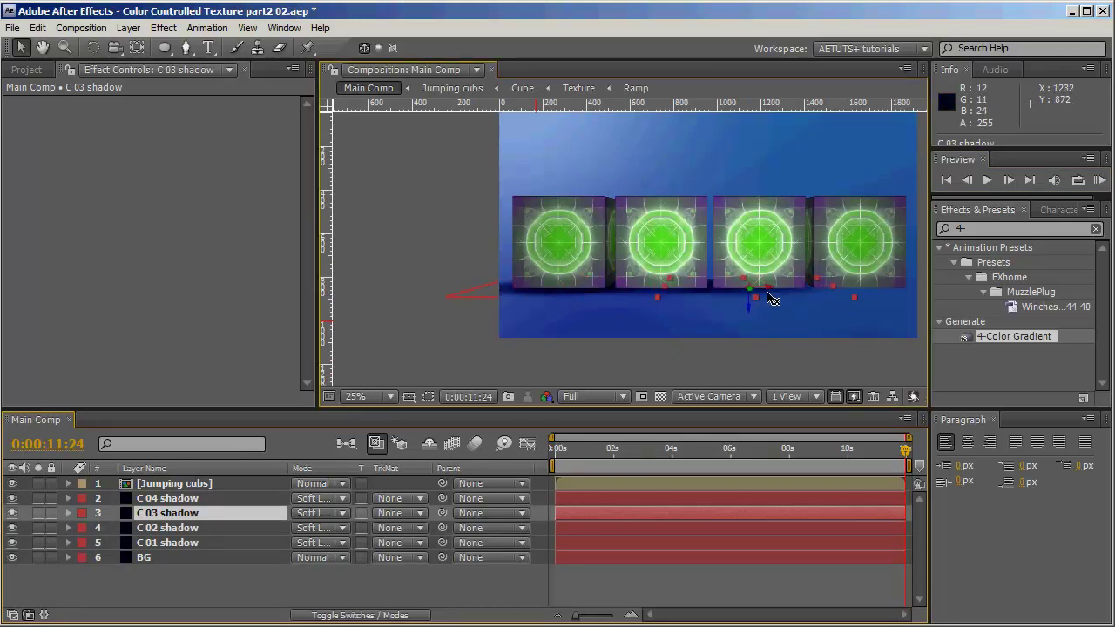
pyautogui.click(212, 498)
pyautogui.moveTo(686, 300)
pyautogui.mouseDown()
pyautogui.moveTo(511, 308)
pyautogui.moveTo(694, 301)
pyautogui.mouseUp()
pyautogui.scroll(-2, 635, 287)
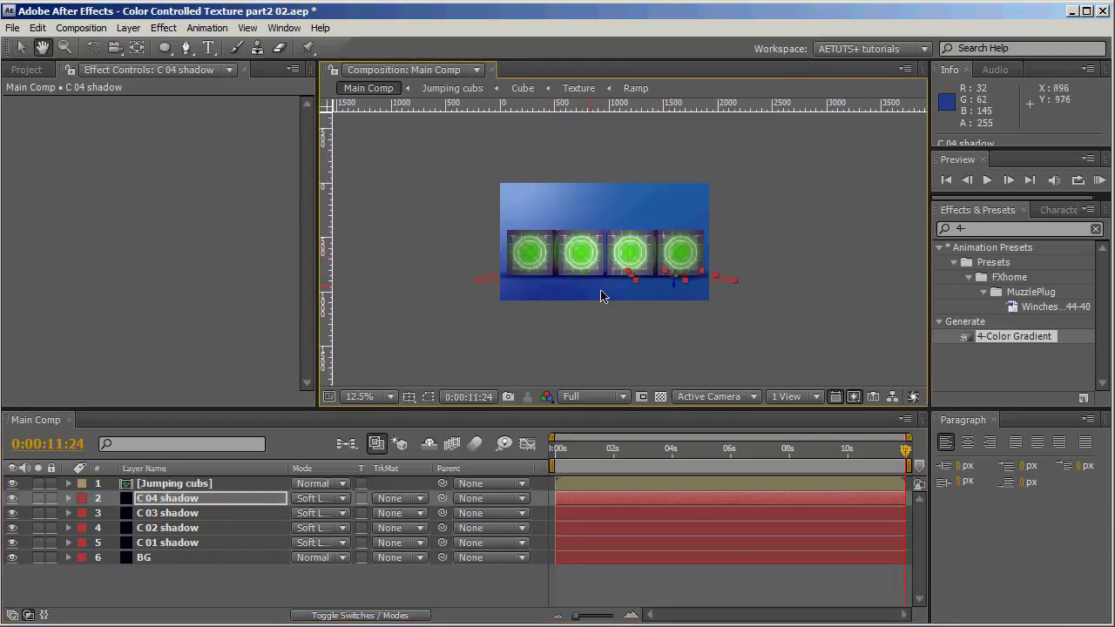
pyautogui.scroll(2, 635, 281)
# Review the C 02 shadow's animation up to 0:00:05:03 with the C 03 and C 04 shadows temporarily hidden.
pyautogui.click(175, 528)
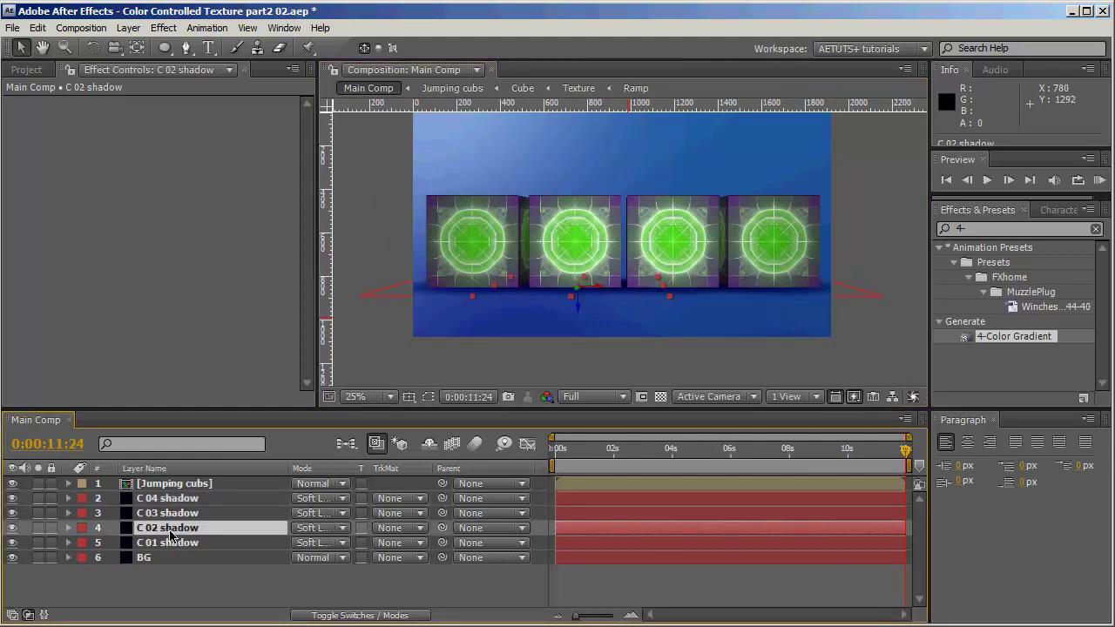
pyautogui.press('u')
pyautogui.click(10, 560)
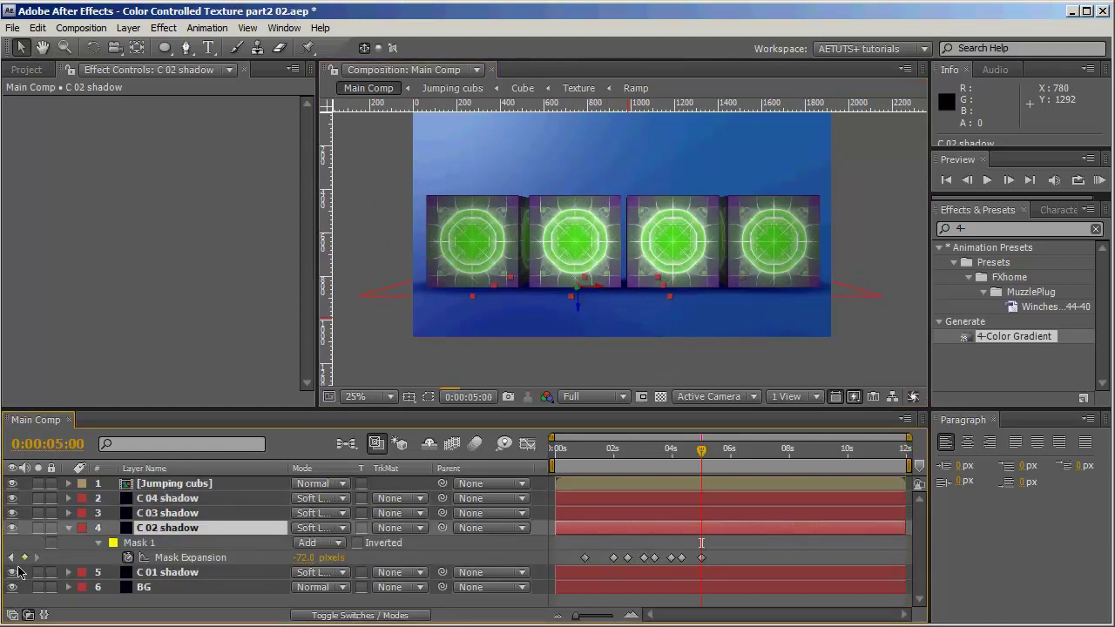
pyautogui.click(10, 559)
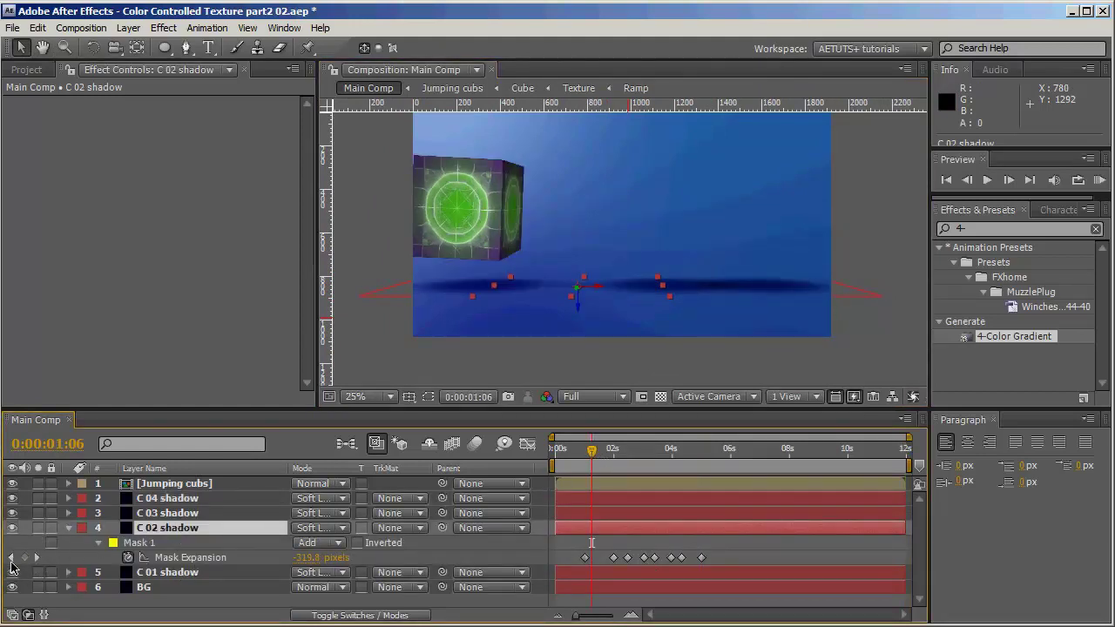
pyautogui.click(11, 558)
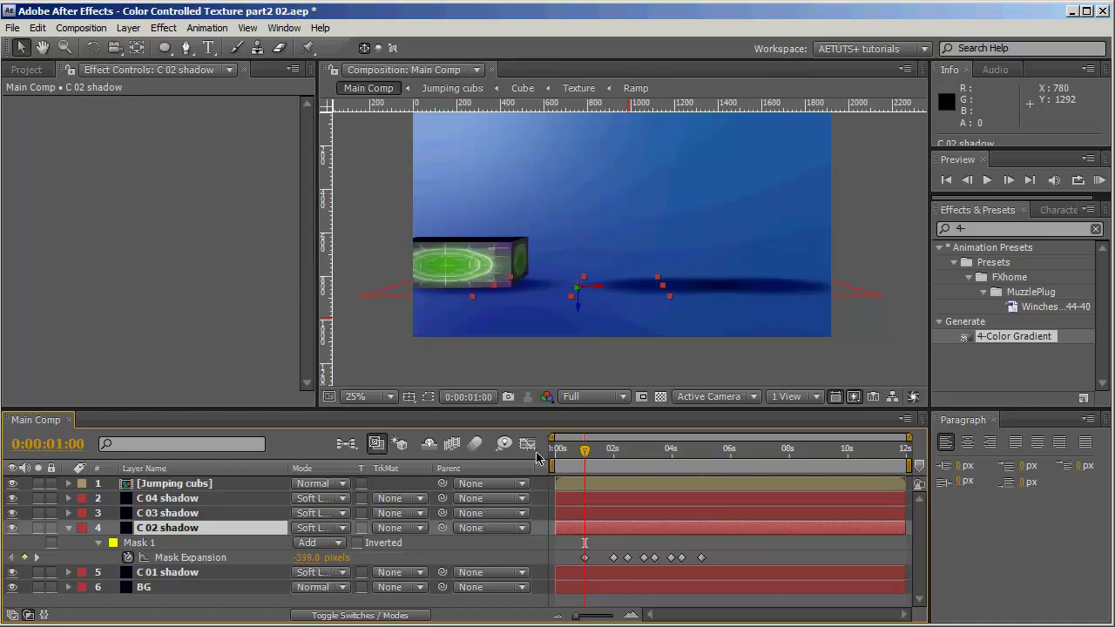
pyautogui.click(493, 607)
pyautogui.moveTo(10, 516); pyautogui.dragTo(12, 498)
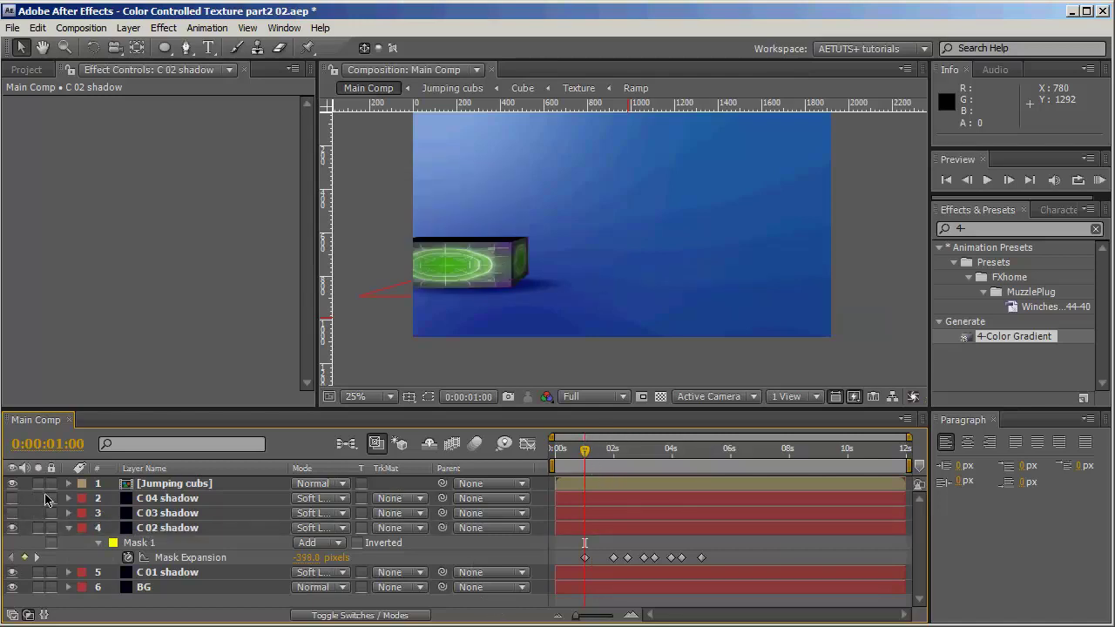
pyautogui.moveTo(557, 453); pyautogui.dragTo(705, 481)
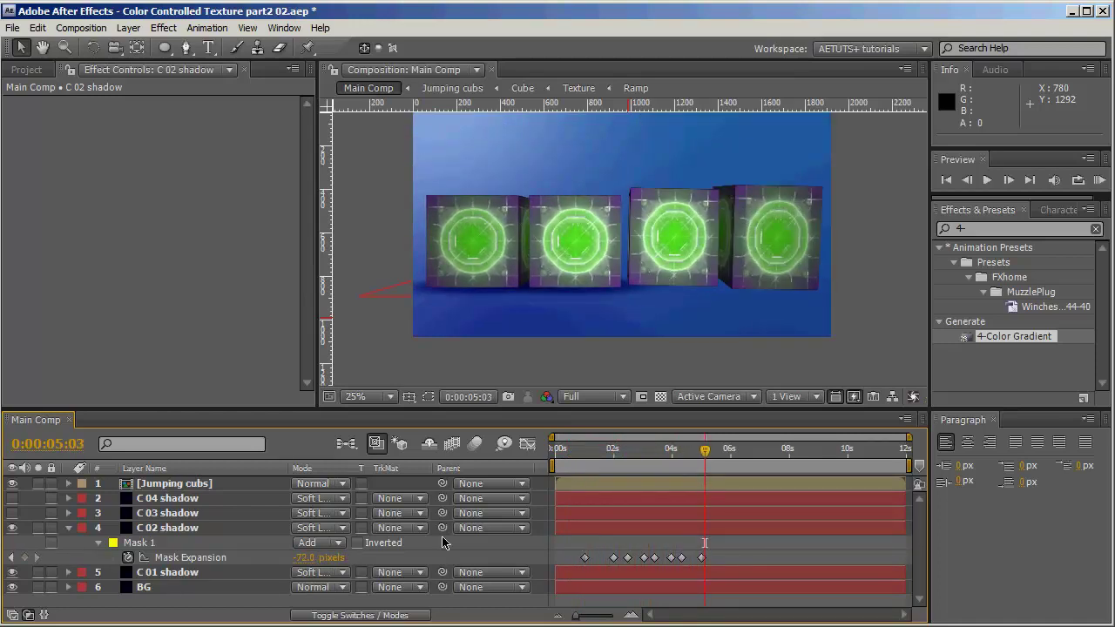
pyautogui.click(12, 513)
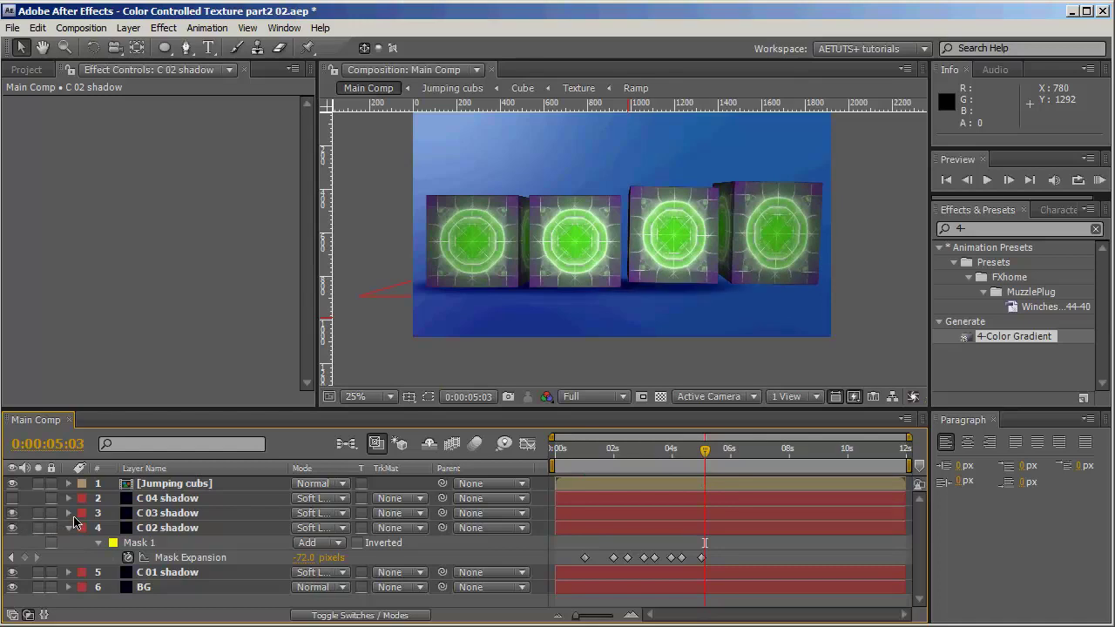
pyautogui.click(12, 498)
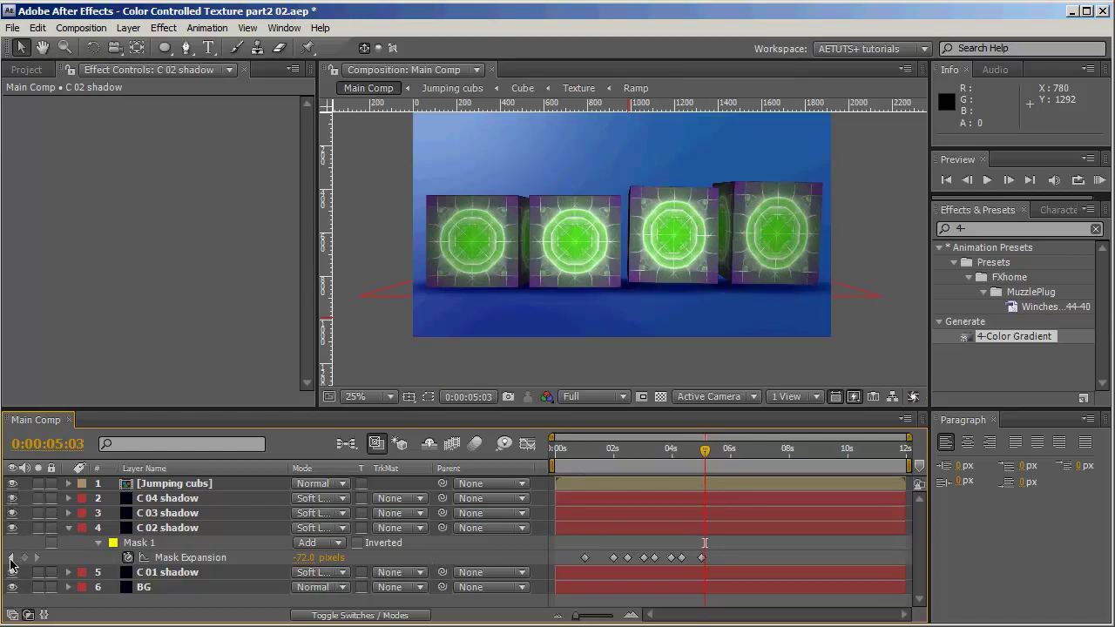
# Shift all of the C 03 shadow's Mask Expansion keyframes so that the first one sits at 0:00:02:00.
pyautogui.click(11, 557)
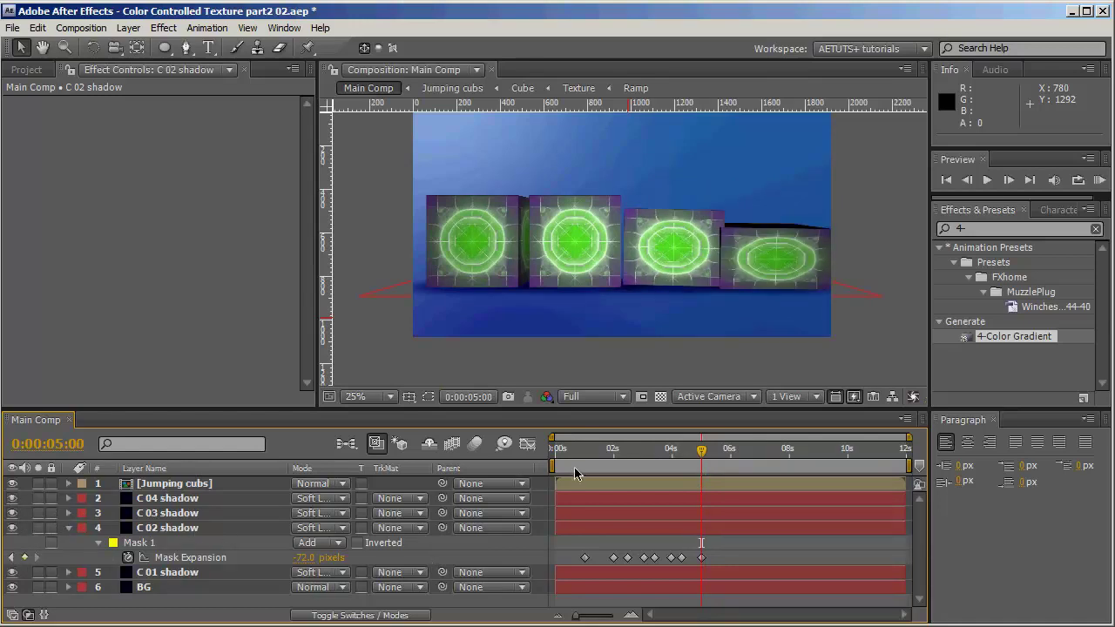
pyautogui.click(610, 449)
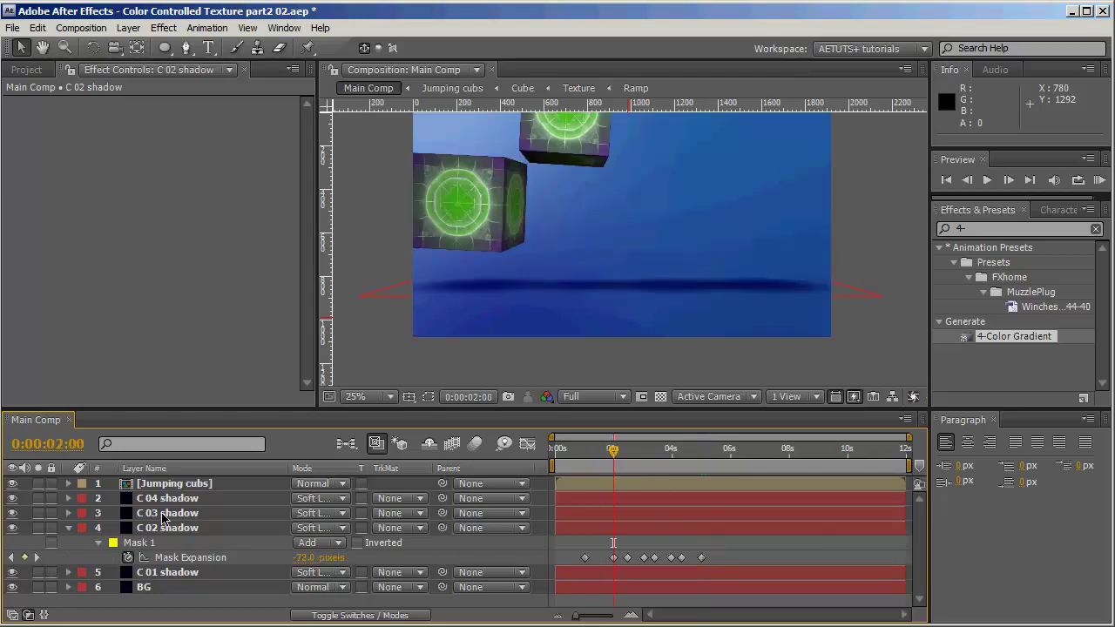
pyautogui.click(166, 515)
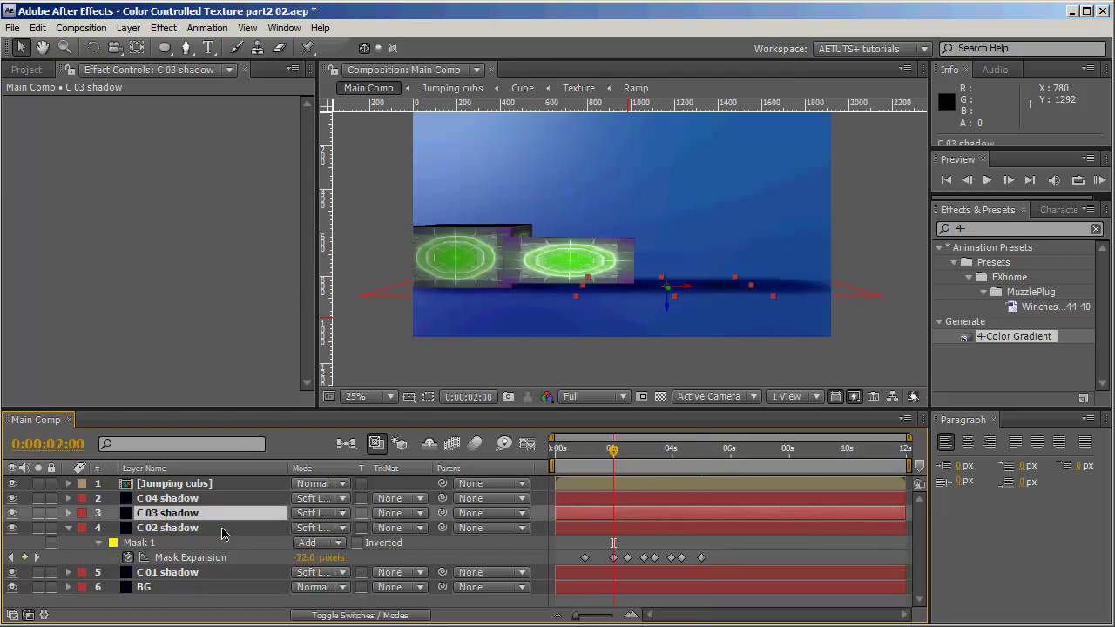
pyautogui.press('u')
pyautogui.moveTo(706, 543); pyautogui.dragTo(613, 545)
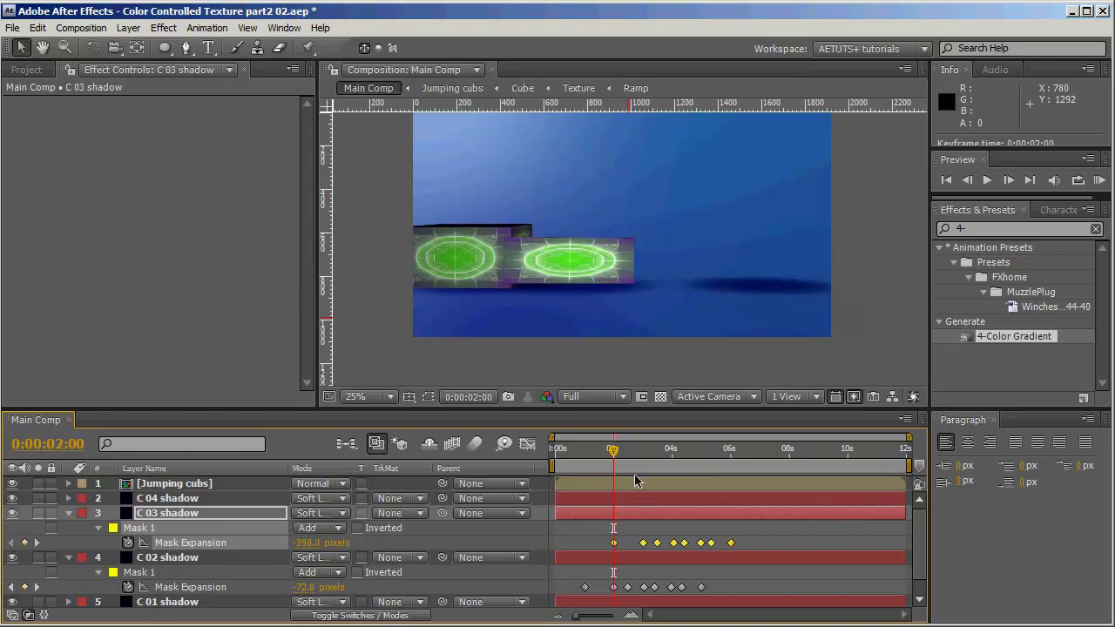
# Shift the C 04 shadow's Mask Expansion keyframes to start at 0:00:03:00, and review all four shadows from the beginning to 0:00:07:10.
pyautogui.click(170, 500)
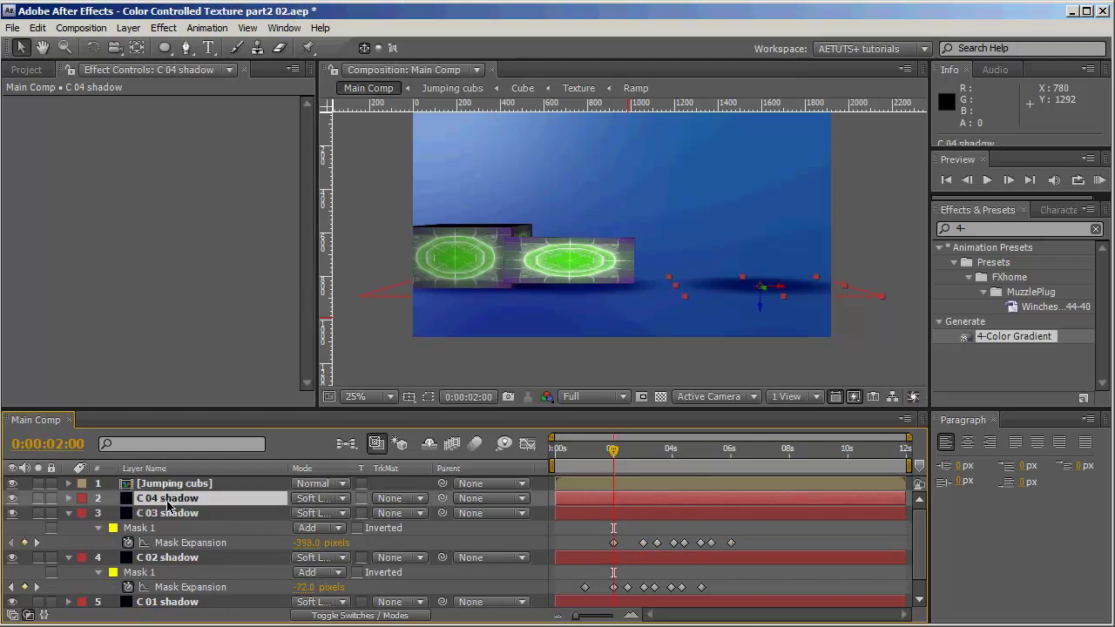
pyautogui.press('u')
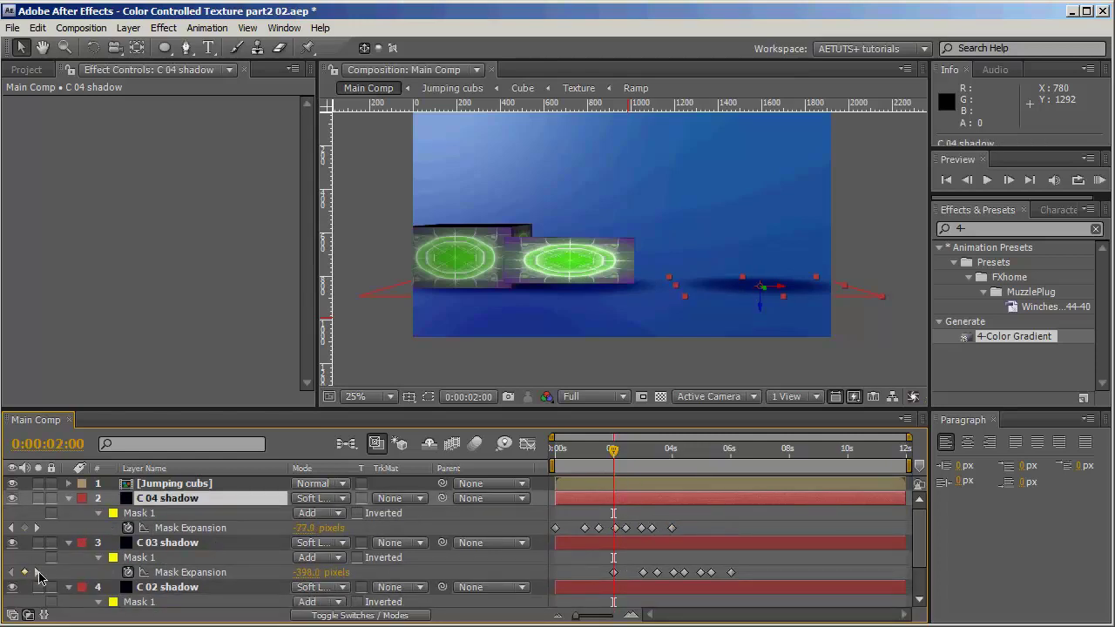
pyautogui.click(643, 449)
pyautogui.moveTo(688, 526); pyautogui.dragTo(649, 536)
pyautogui.click(514, 533)
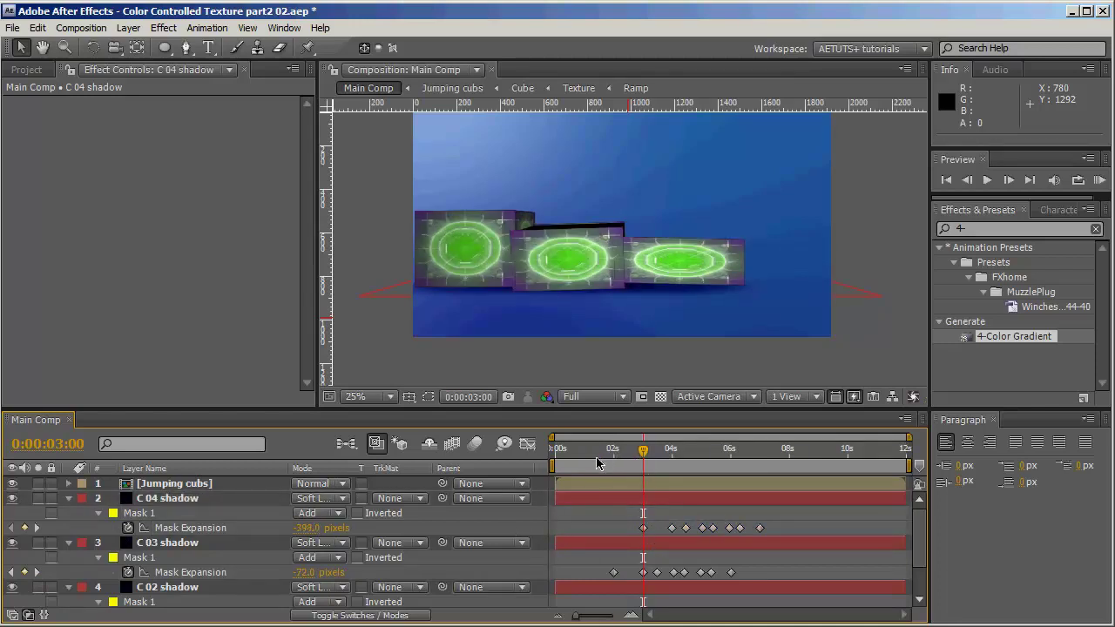
pyautogui.press('Home')
pyautogui.moveTo(555, 466); pyautogui.dragTo(773, 484)
# Collapse the properties of the C 04, C 03 and C 02 shadow layers and save the project.
pyautogui.click(69, 499)
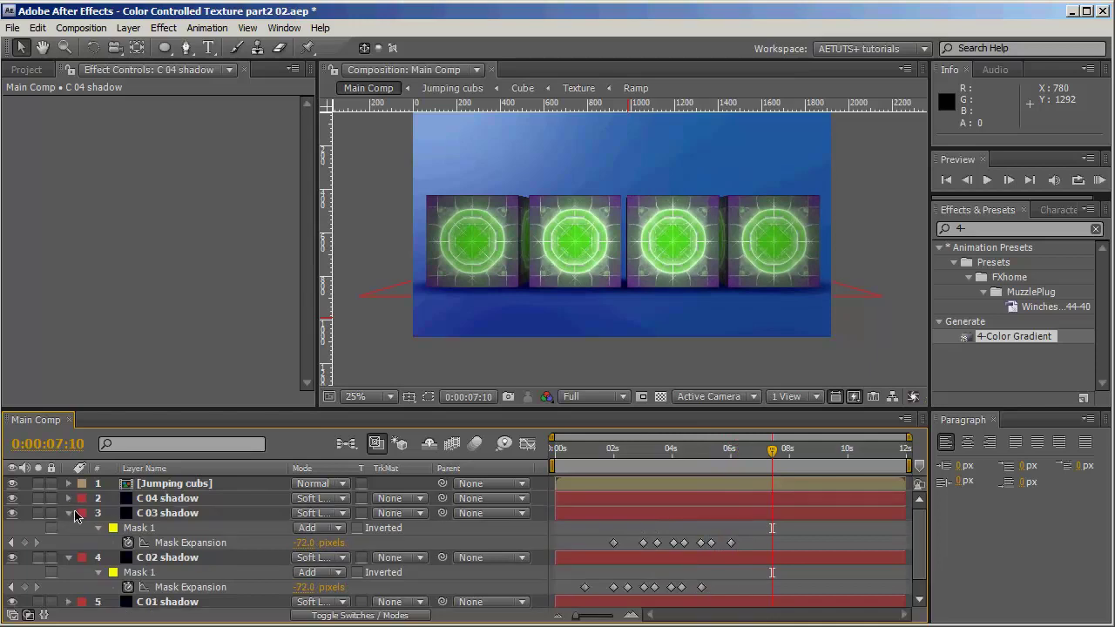
pyautogui.click(69, 513)
pyautogui.click(69, 528)
pyautogui.hotkey('ctrl', 's')
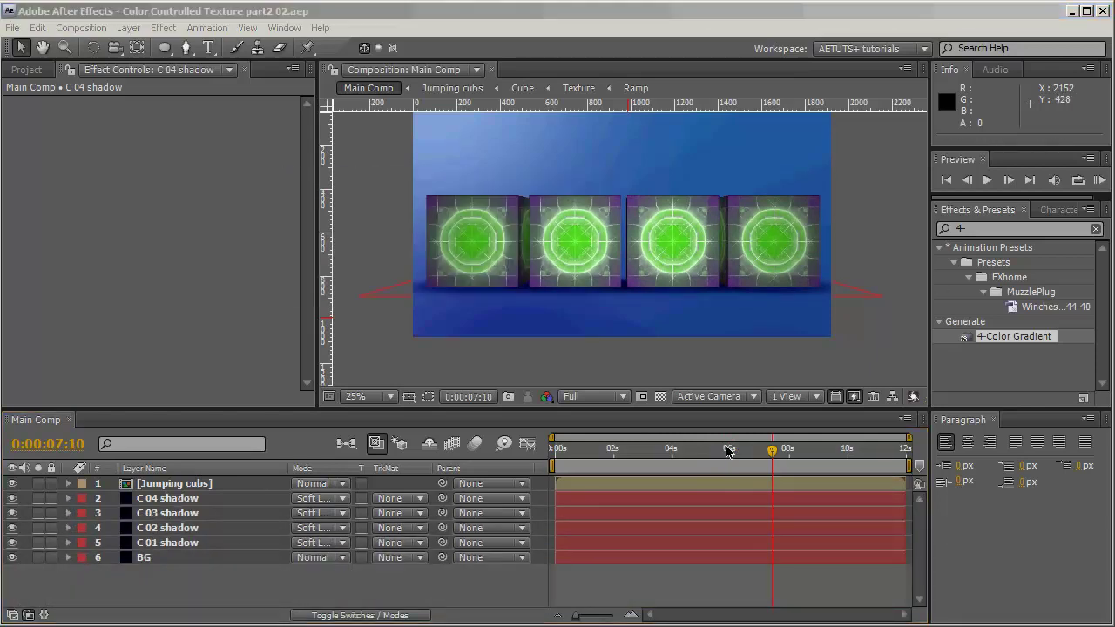
# Duplicate the Jumping cubs layer, place the copy directly above BG and rename it Jumping cubs Re.
pyautogui.click(192, 489)
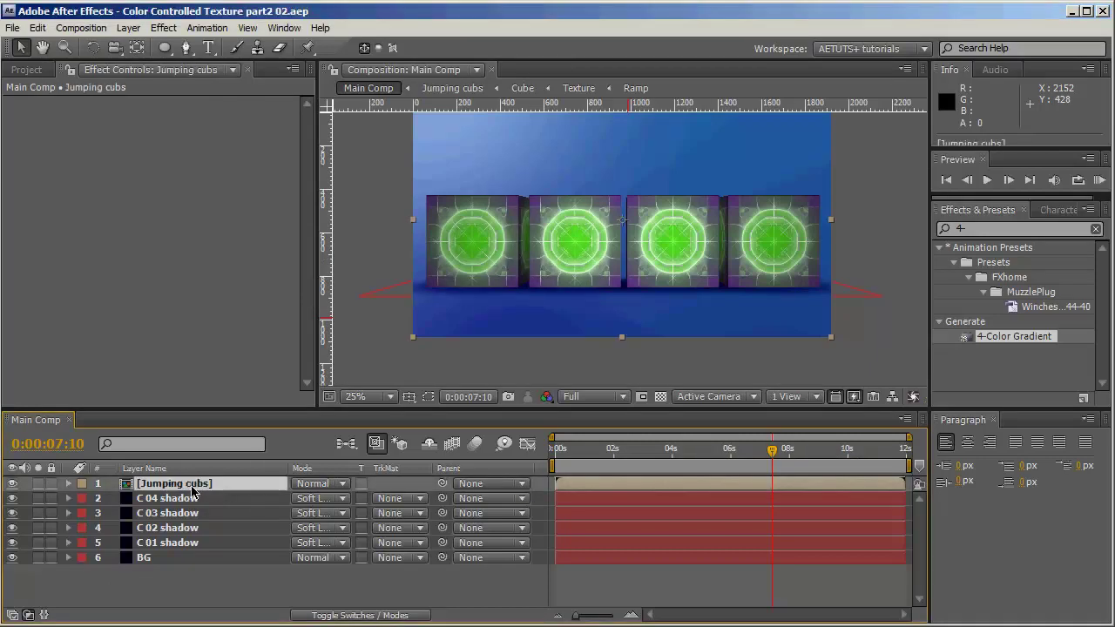
pyautogui.hotkey('ctrl', 'd')
pyautogui.moveTo(175, 505); pyautogui.dragTo(183, 567)
pyautogui.press('Return')
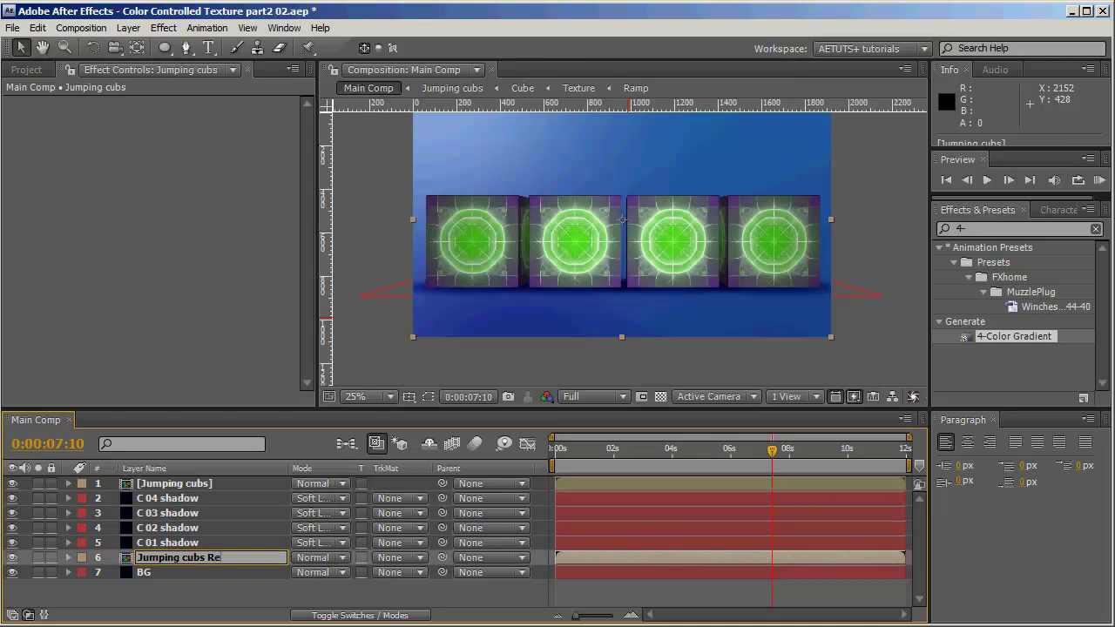
pyautogui.click(261, 595)
# Flip the Jumping cubs Re layer vertically by setting its Scale to 100, -100%.
pyautogui.click(210, 562)
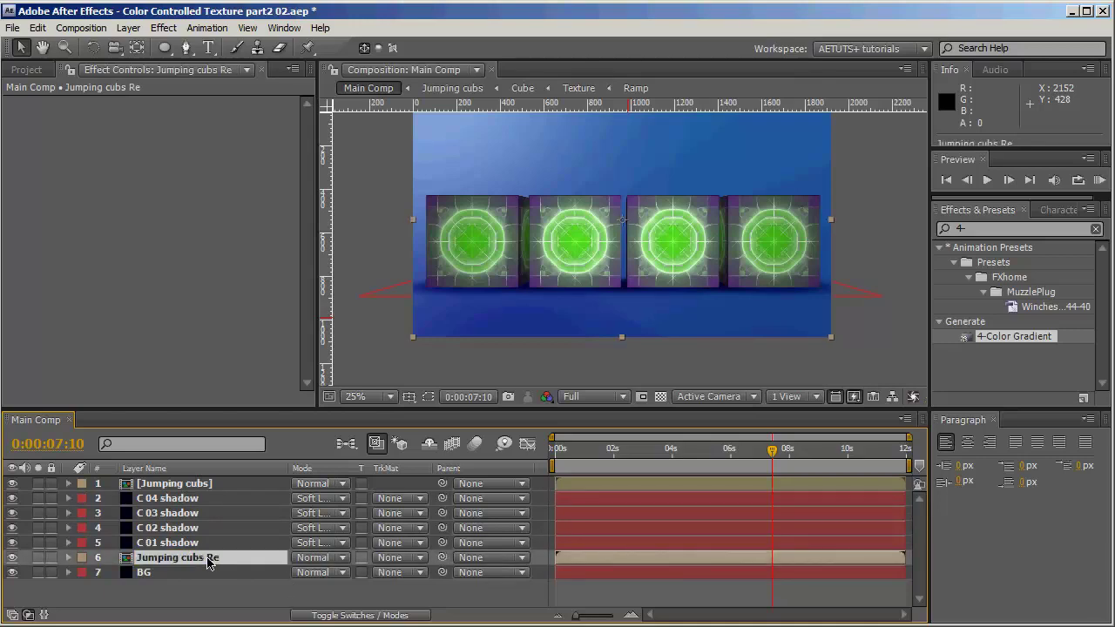
pyautogui.press('s')
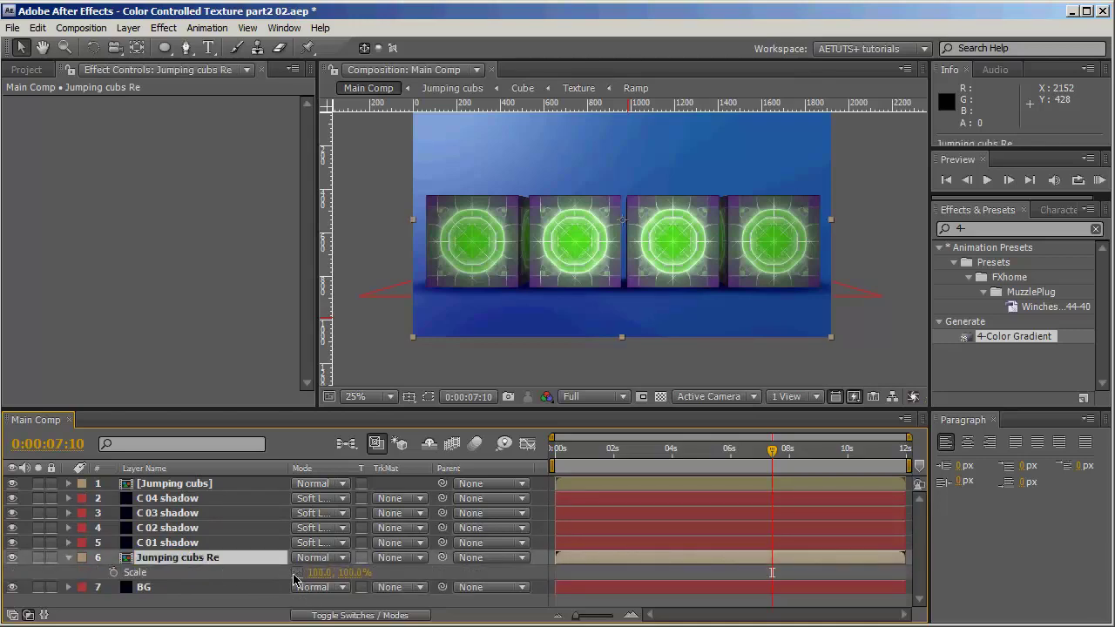
pyautogui.click(353, 573)
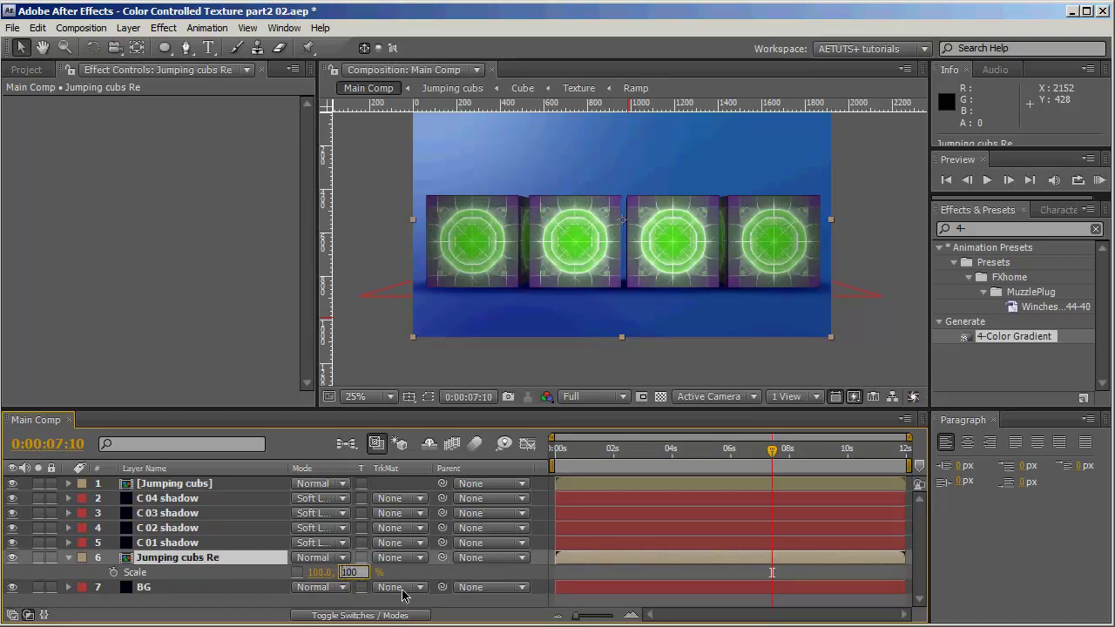
pyautogui.press('Return')
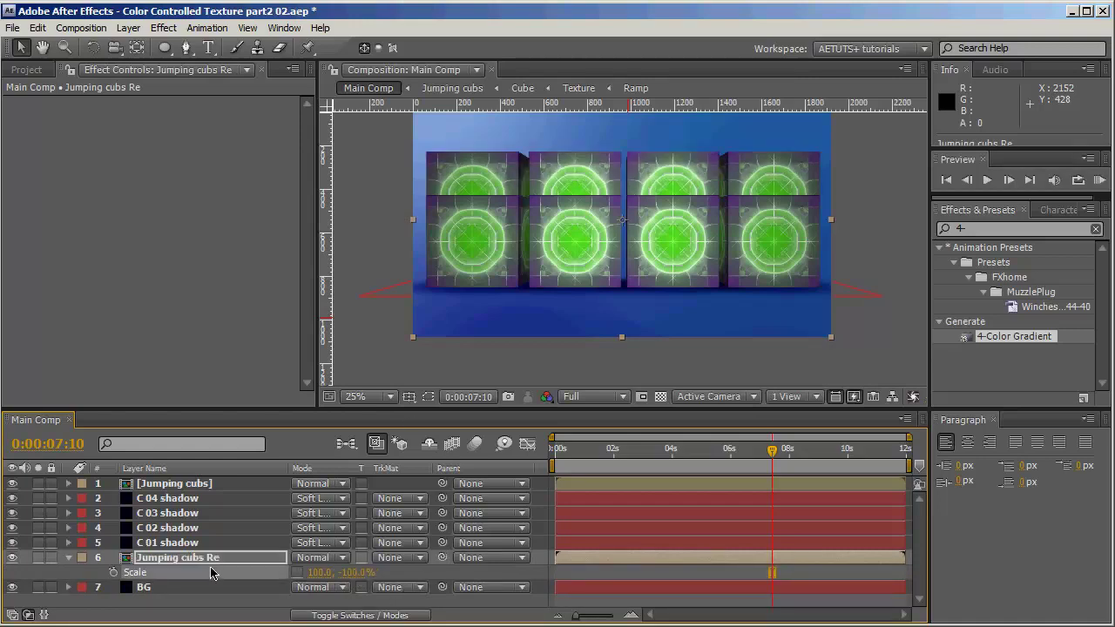
# Move the flipped cubes down until they meet the bottom edges of the original cubes, and check the alignment up to 0:00:09:09.
pyautogui.scroll(-1, 633, 249)
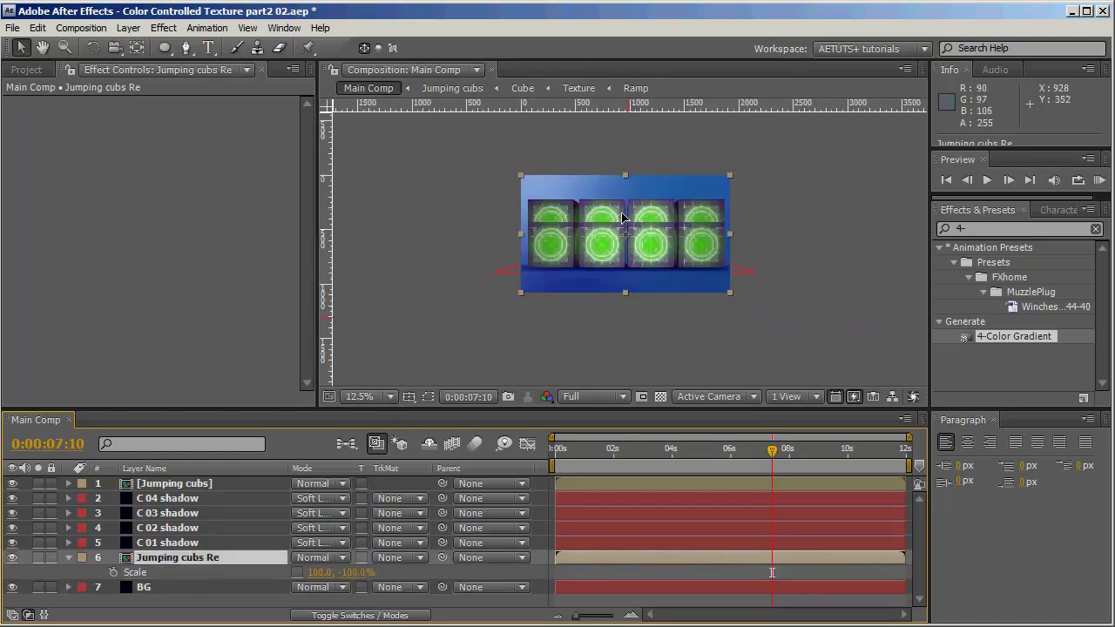
pyautogui.moveTo(622, 218); pyautogui.dragTo(630, 287)
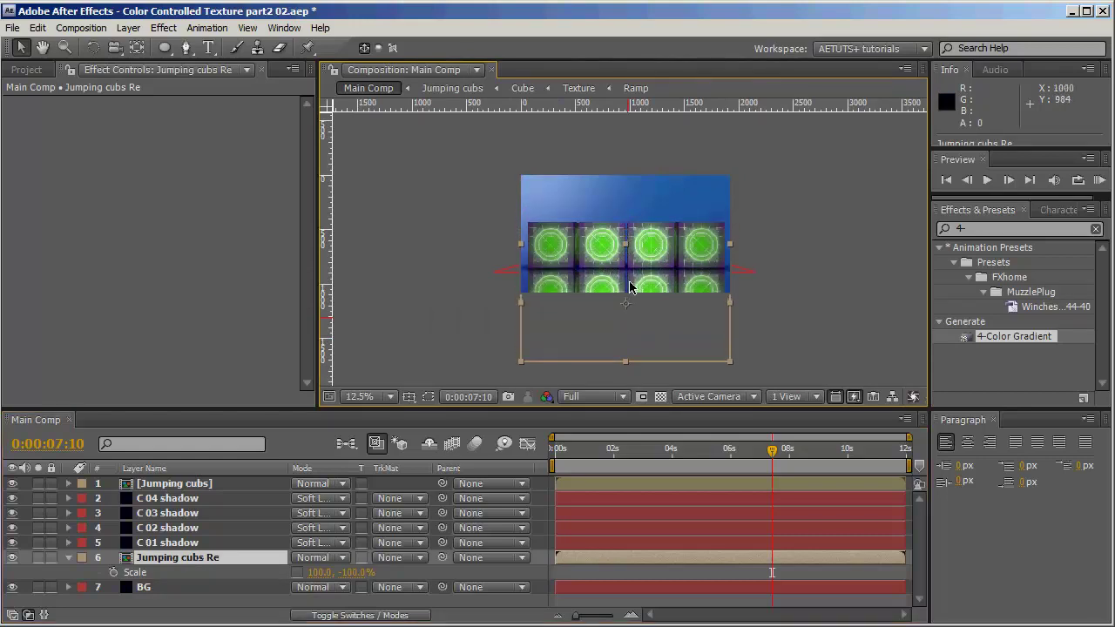
pyautogui.scroll(4, 631, 288)
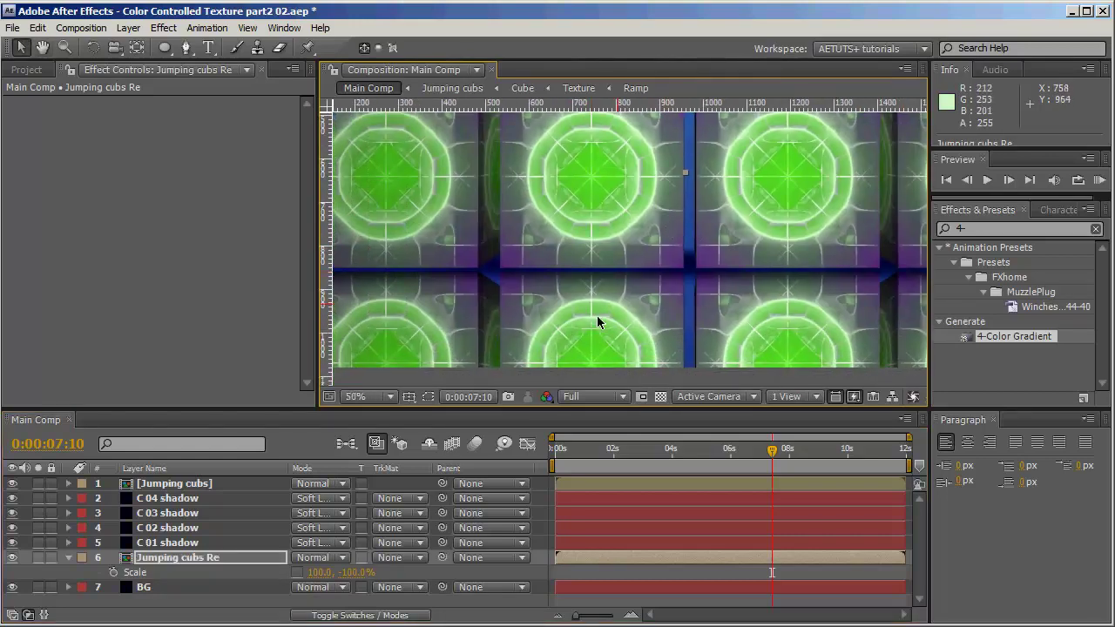
pyautogui.scroll(2, 597, 318)
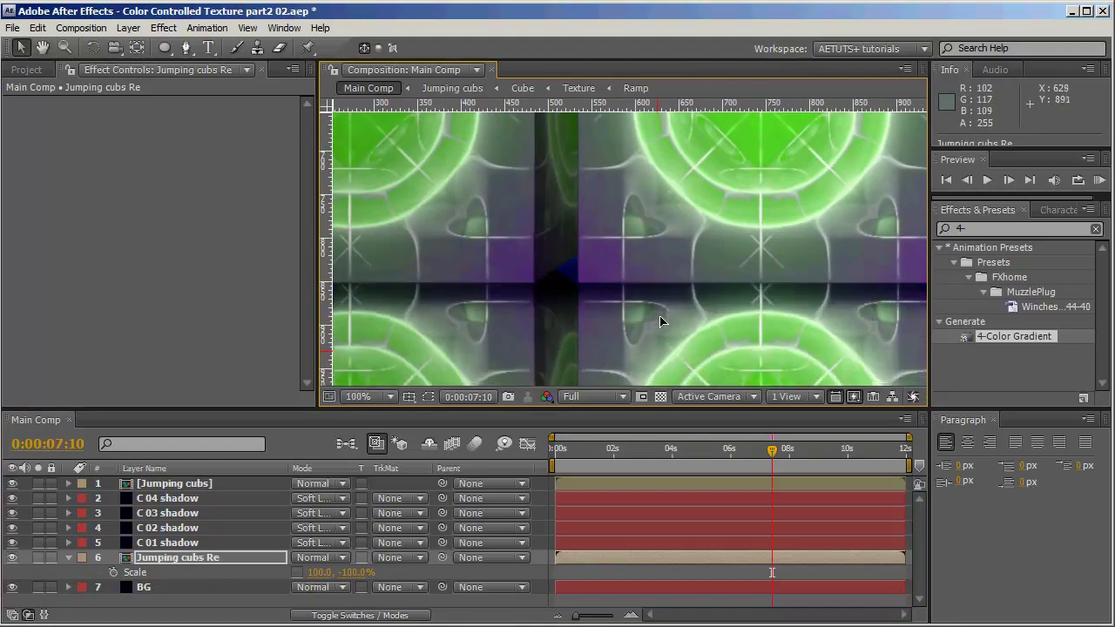
pyautogui.moveTo(660, 315); pyautogui.dragTo(660, 345)
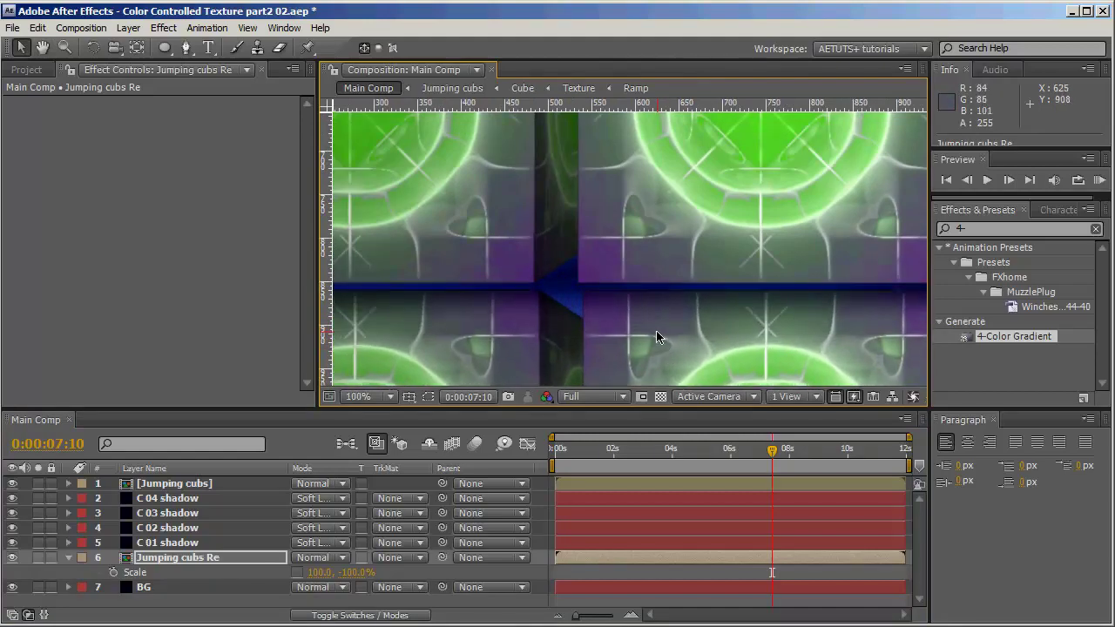
pyautogui.scroll(-4, 645, 327)
pyautogui.moveTo(740, 316); pyautogui.dragTo(666, 361)
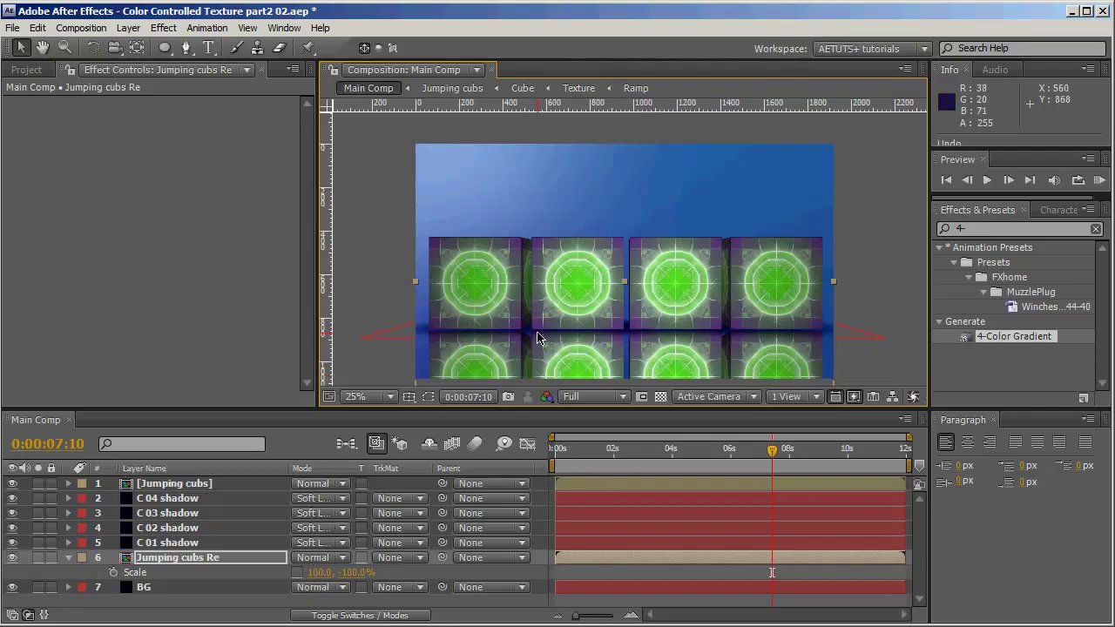
pyautogui.moveTo(567, 442); pyautogui.dragTo(804, 458)
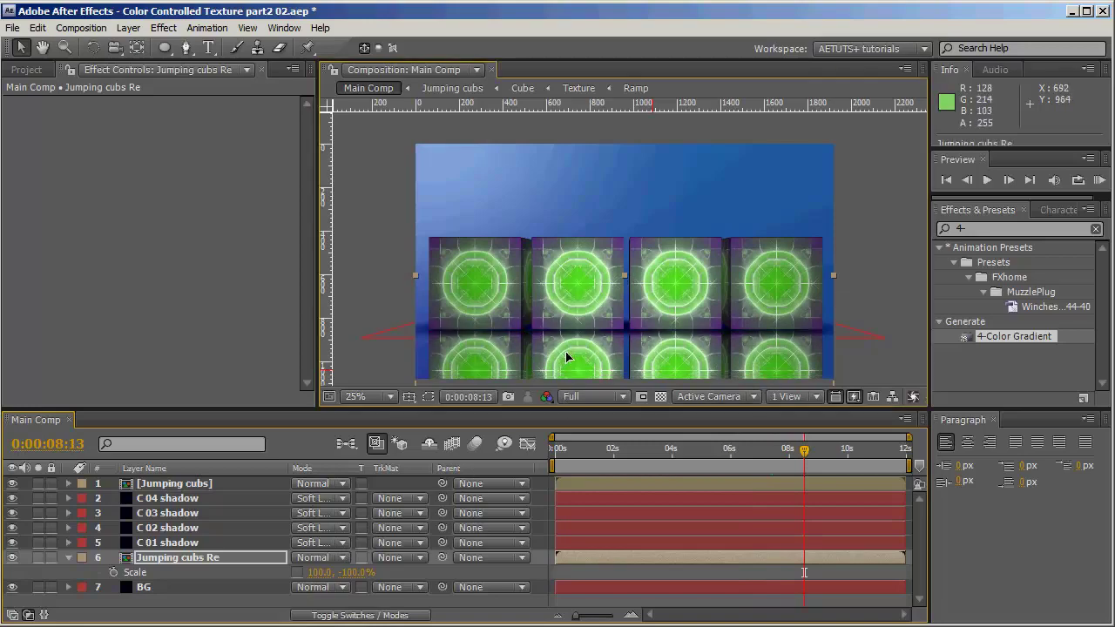
pyautogui.moveTo(573, 455); pyautogui.dragTo(829, 448)
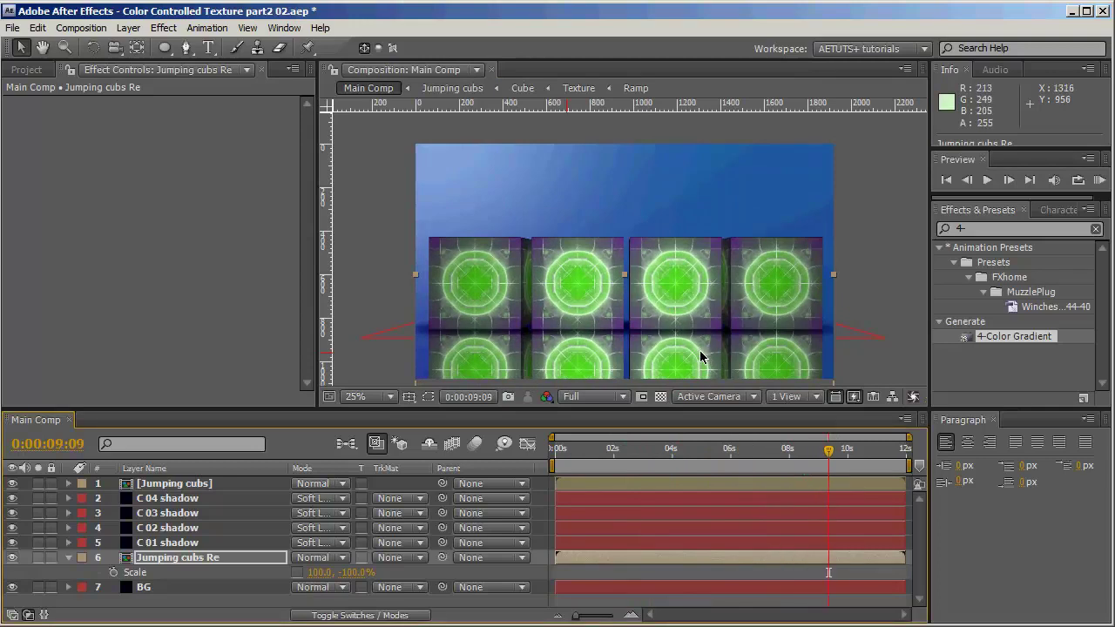
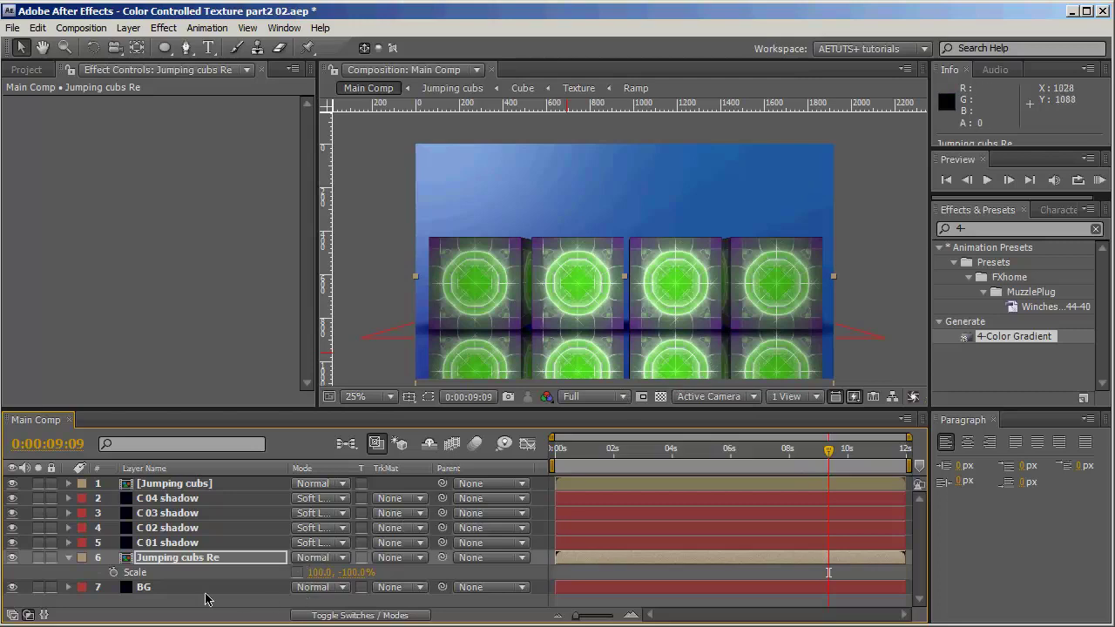
# Apply the Linear Wipe transition effect, not the animation preset, to the Jumping cubs Re layer.
pyautogui.click(1004, 230)
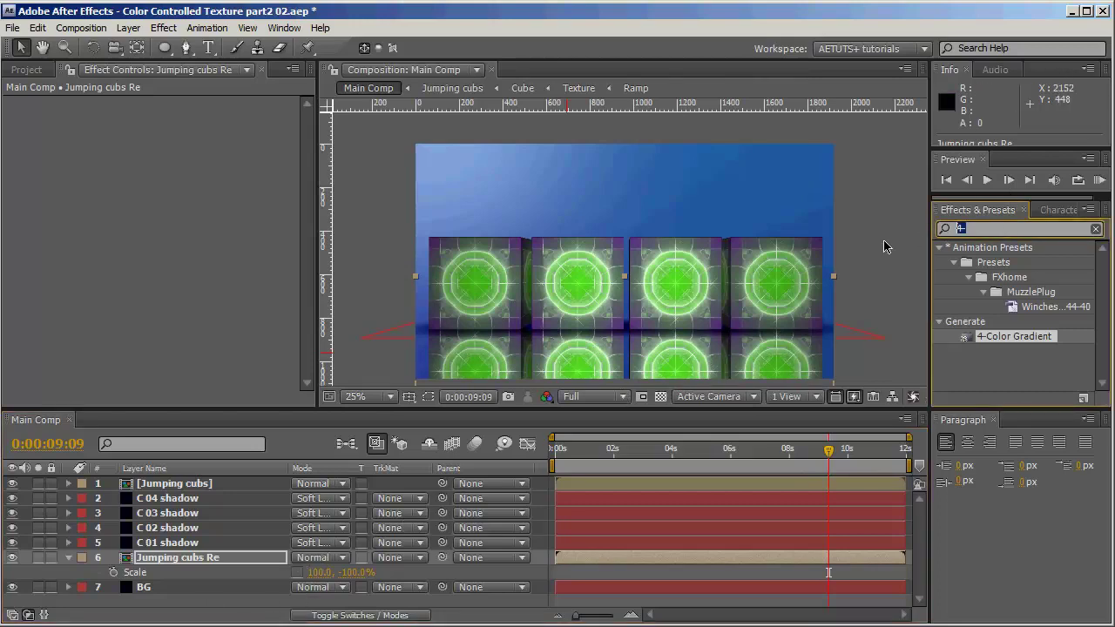
pyautogui.press('BackSpace')
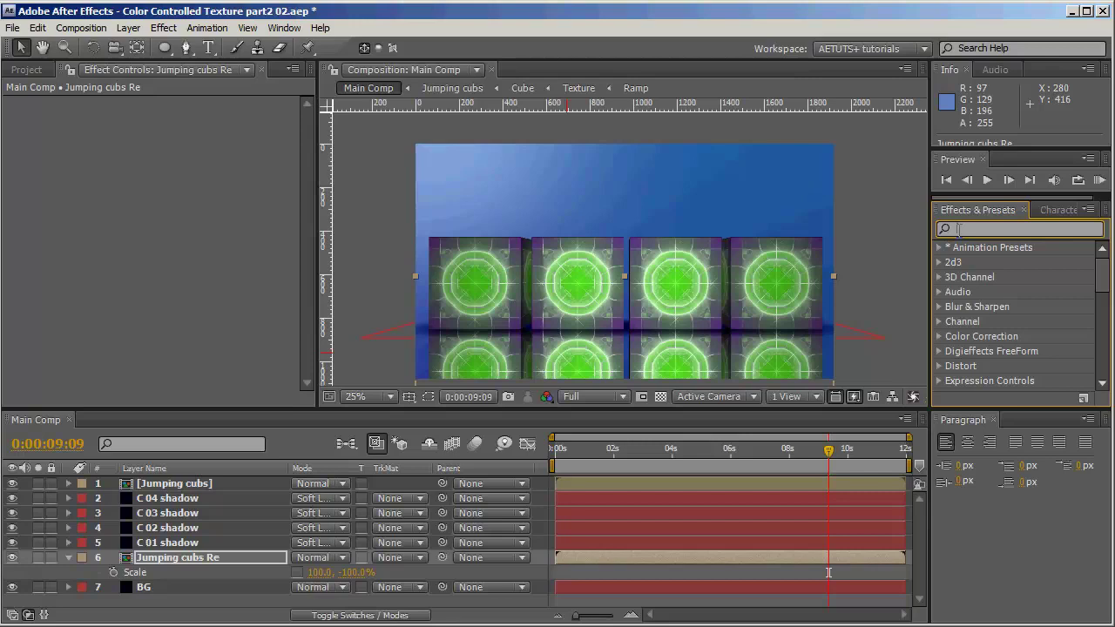
pyautogui.write('linear')
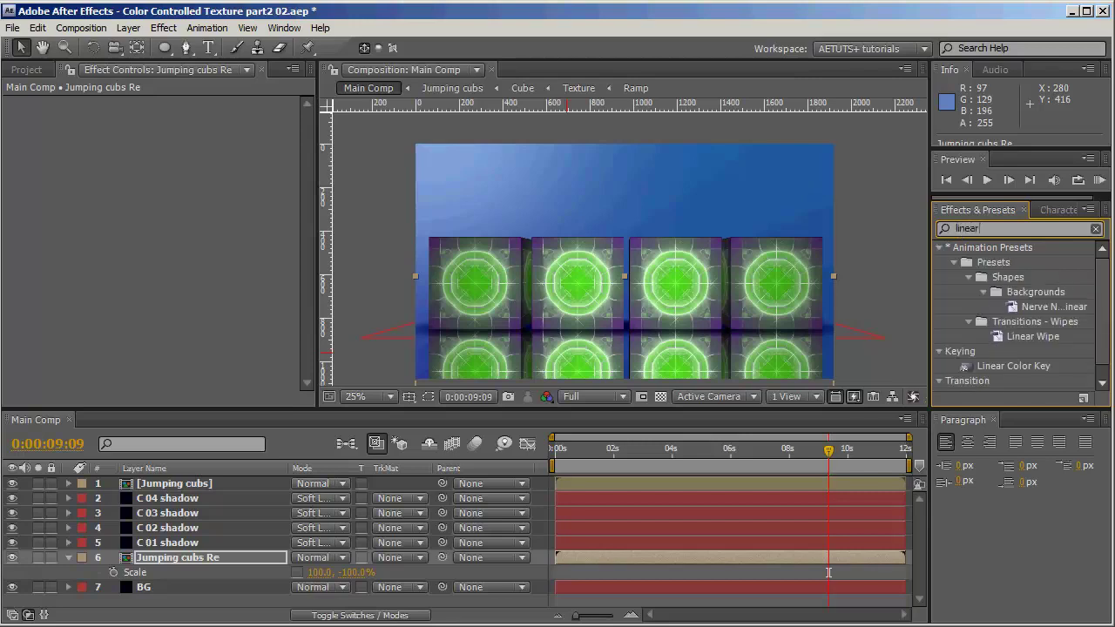
pyautogui.doubleClick(1033, 337)
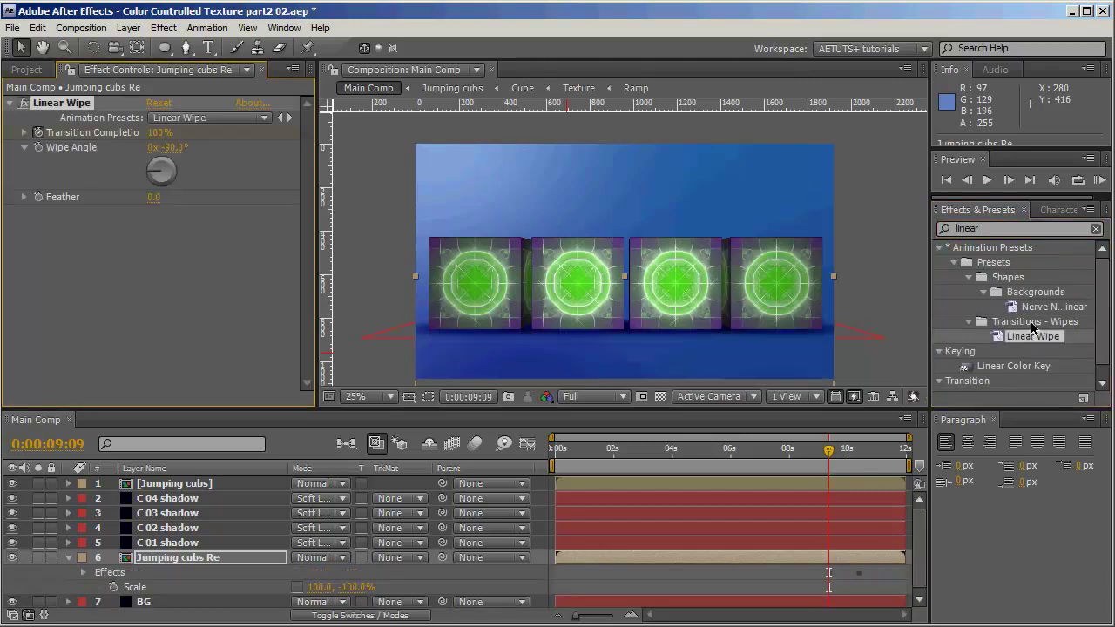
pyautogui.hotkey('ctrl', 'z')
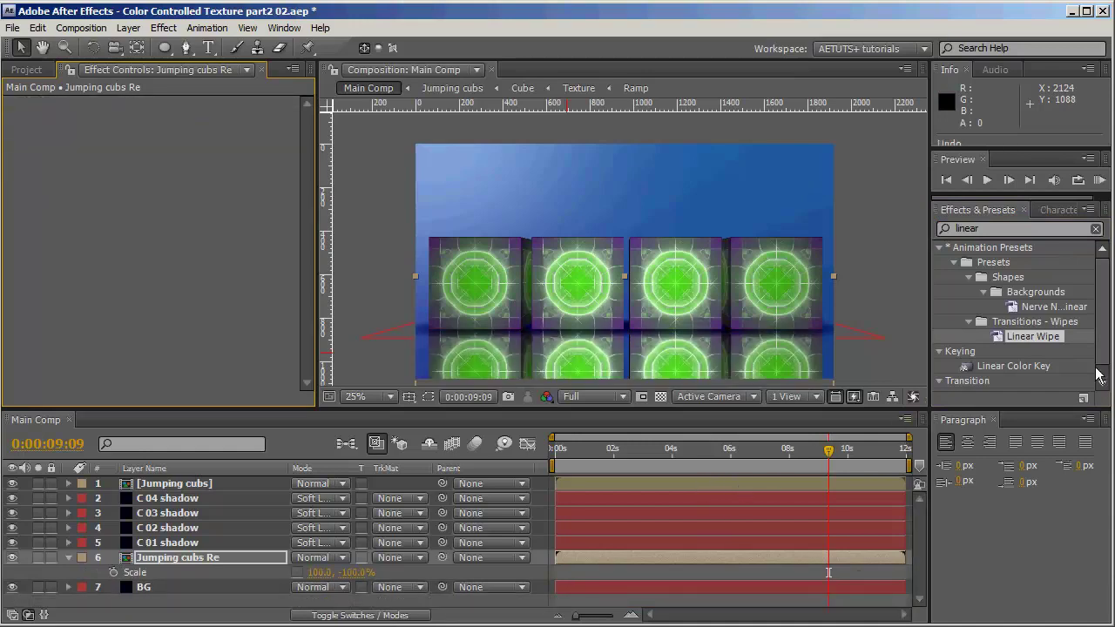
pyautogui.scroll(-2, 1011, 366)
pyautogui.doubleClick(974, 386)
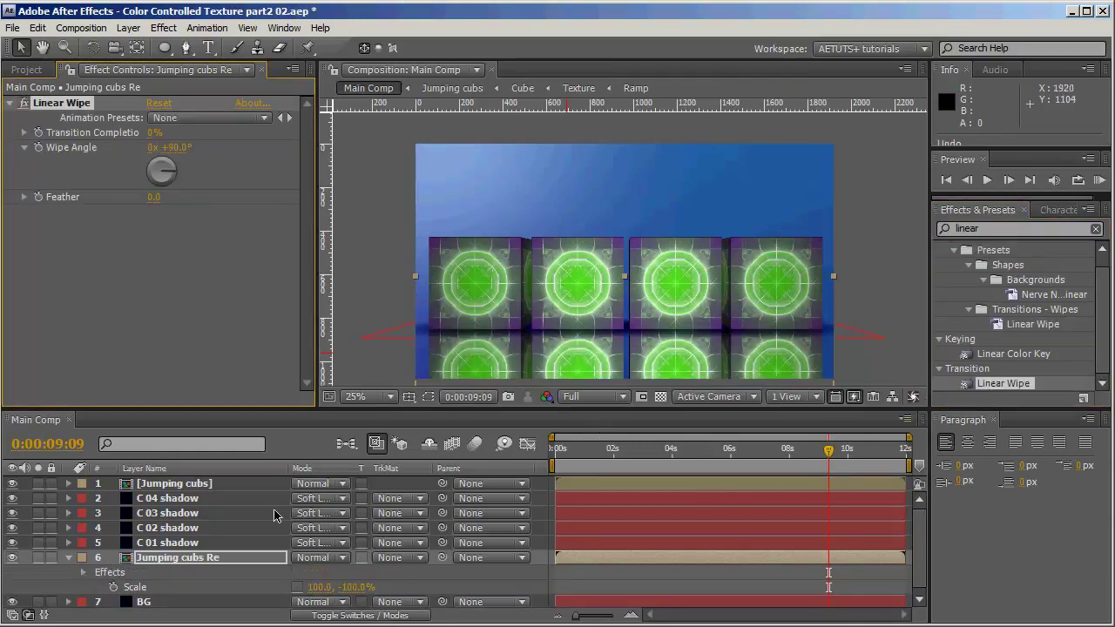
# Set the reflection's Linear Wipe to a Wipe Angle of 180°, Transition Completion of 63% and Feather of 148.
pyautogui.click(175, 150)
pyautogui.write('0')
pyautogui.press('Return')
pyautogui.moveTo(165, 135); pyautogui.dragTo(189, 157)
pyautogui.click(175, 149)
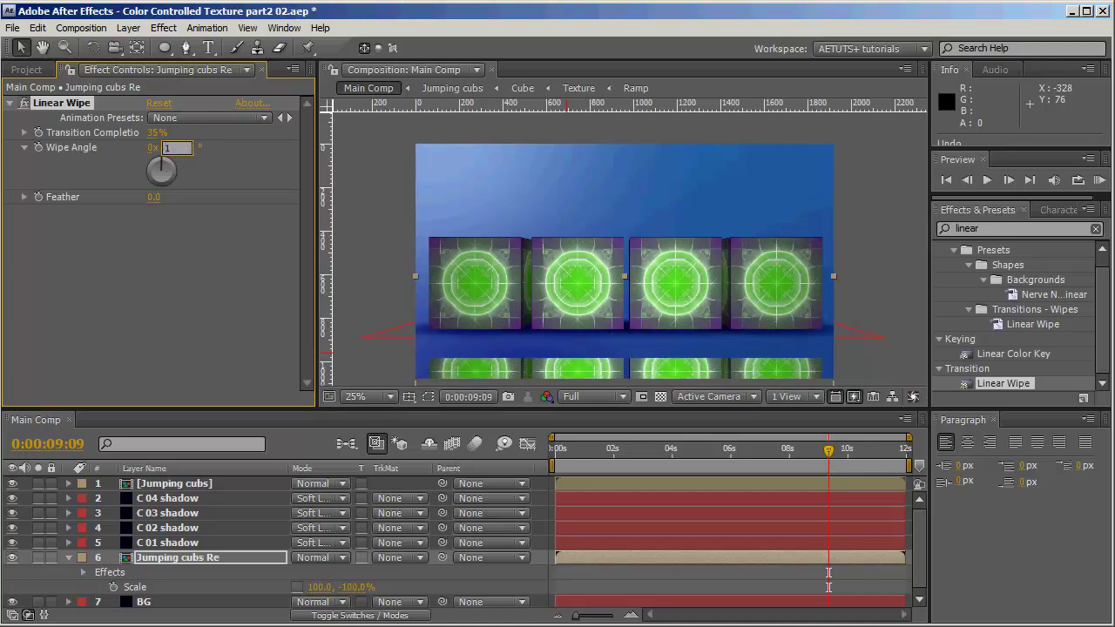
pyautogui.press('Return')
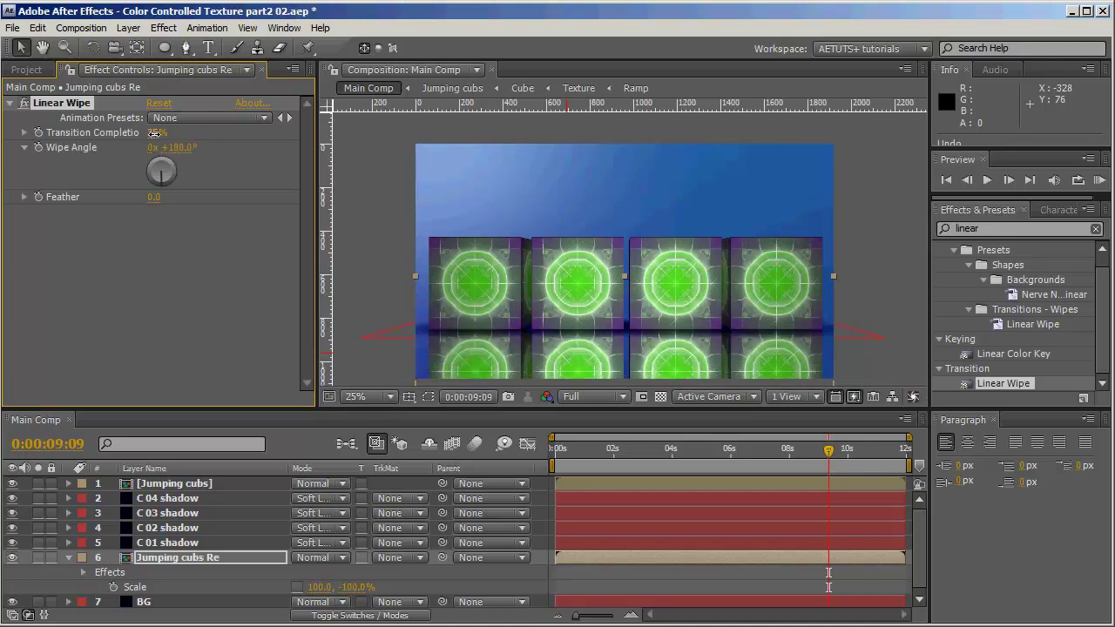
pyautogui.moveTo(173, 133); pyautogui.dragTo(178, 133)
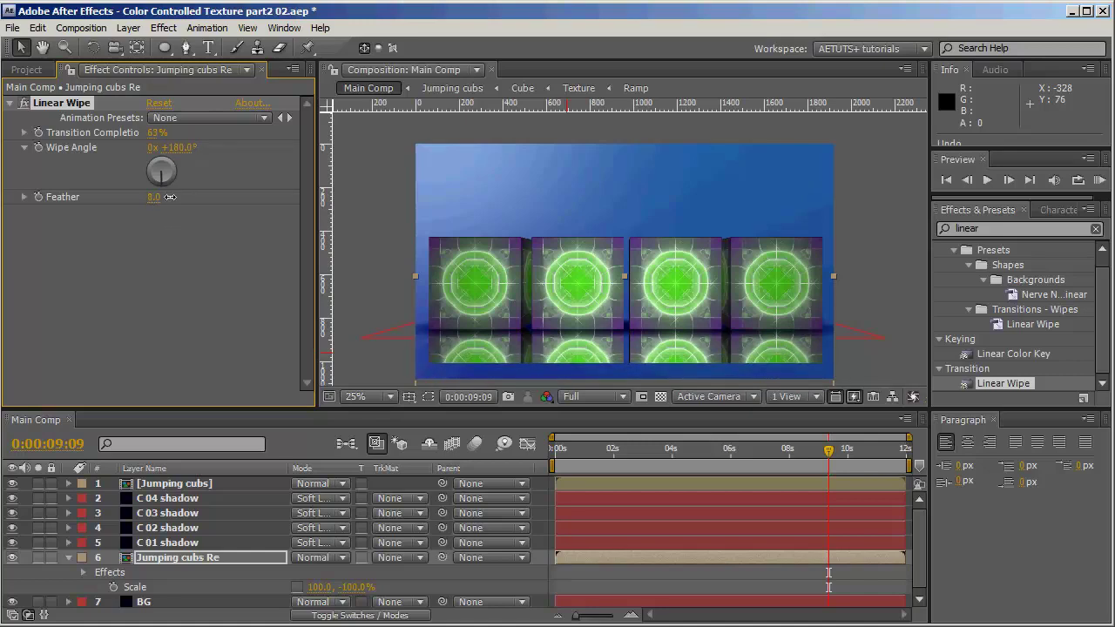
pyautogui.moveTo(170, 197); pyautogui.dragTo(281, 205)
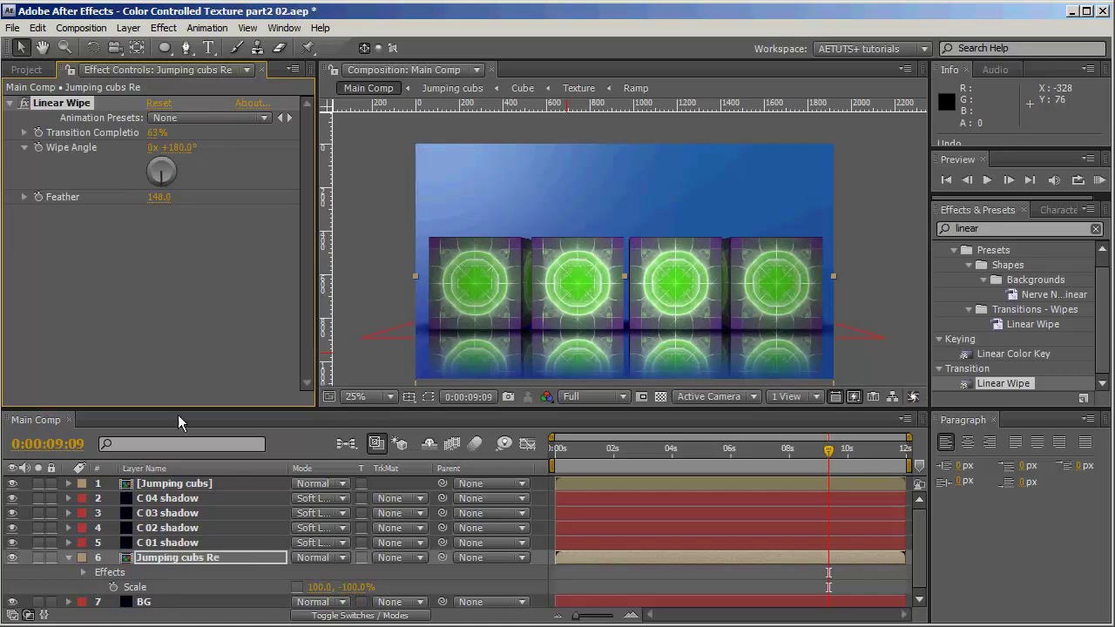
# Set the Jumping cubs Re layer's blending mode to Soft Light and review the reflection from near the beginning to 0:00:05:18.
pyautogui.click(204, 565)
pyautogui.press('t')
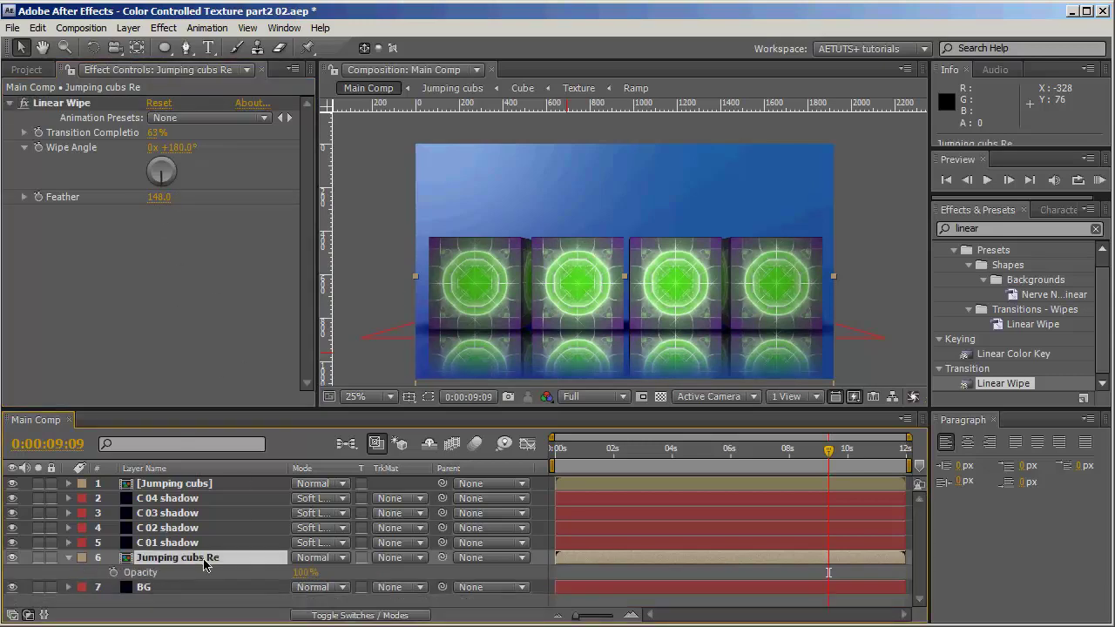
pyautogui.click(322, 560)
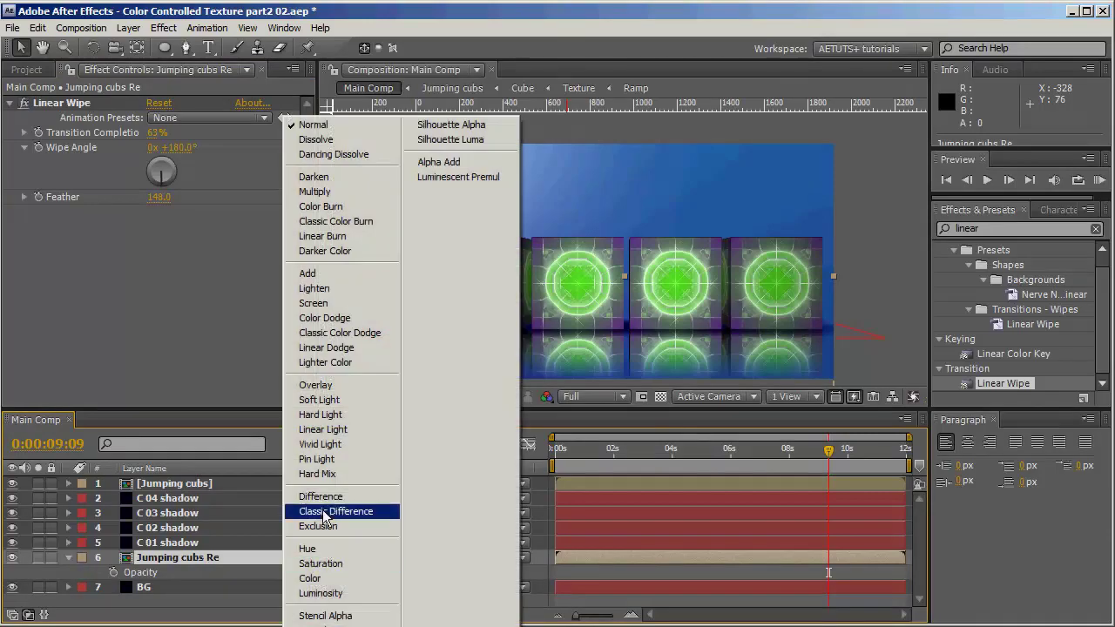
pyautogui.click(371, 400)
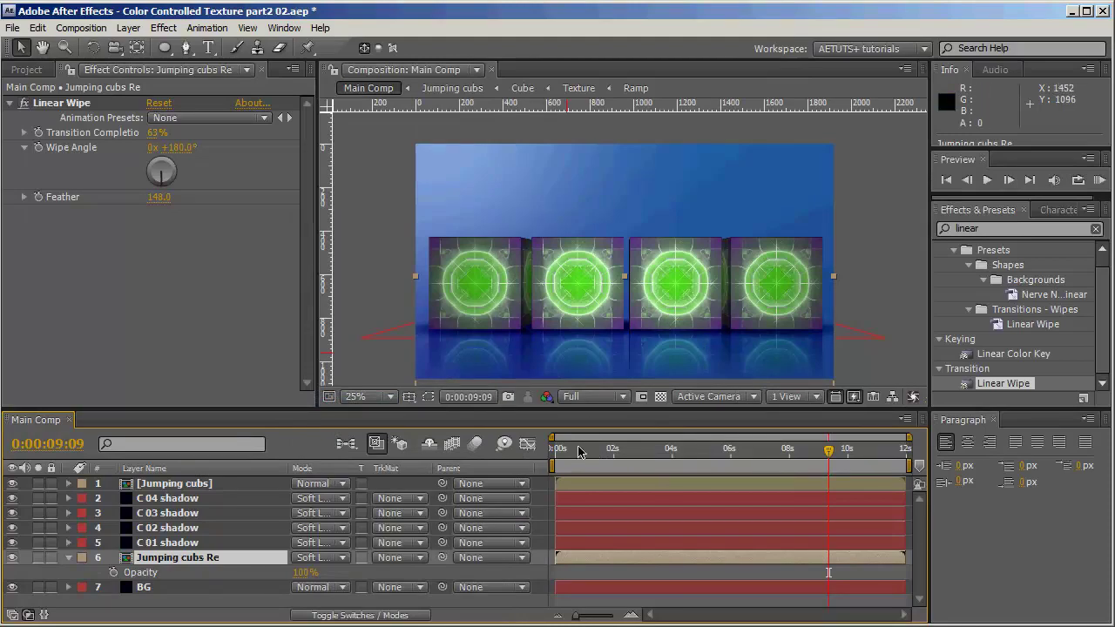
pyautogui.moveTo(578, 449); pyautogui.dragTo(732, 463)
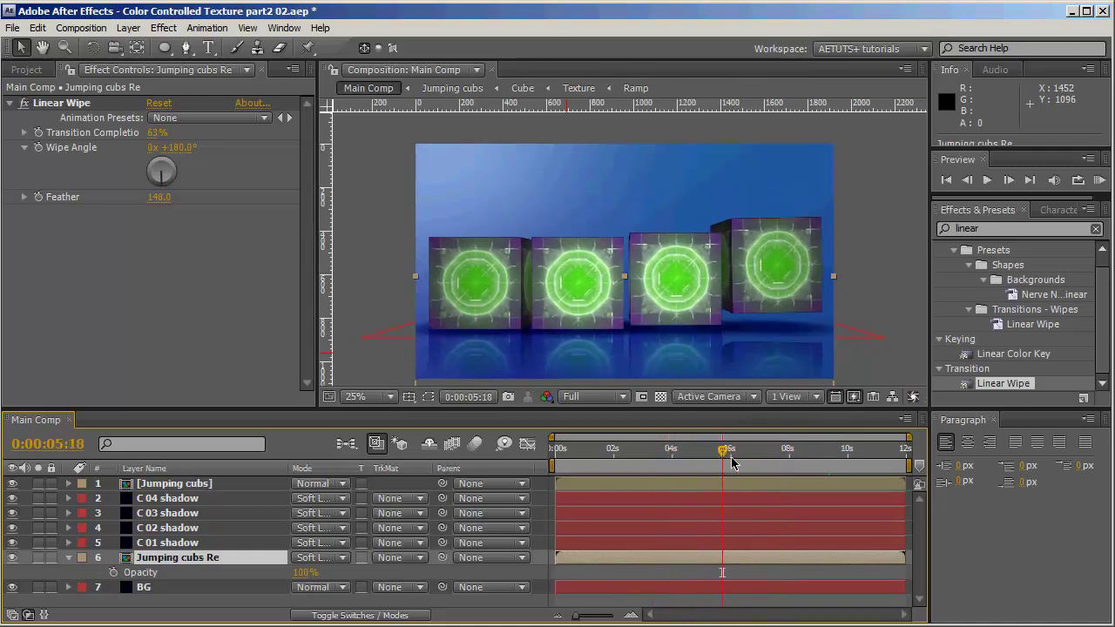
# Compare the scene at 0:00:05:18 with the four shadow layers and the reflection layer hidden and shown again.
pyautogui.keyDown('shift'); pyautogui.click(161, 499); pyautogui.keyUp('shift')
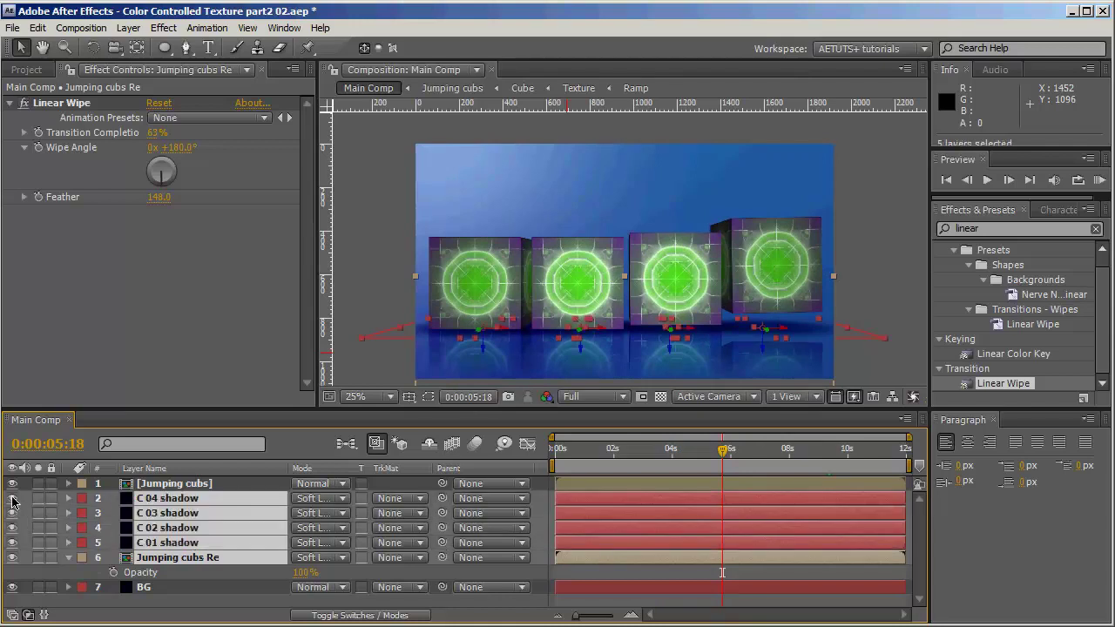
pyautogui.click(12, 499)
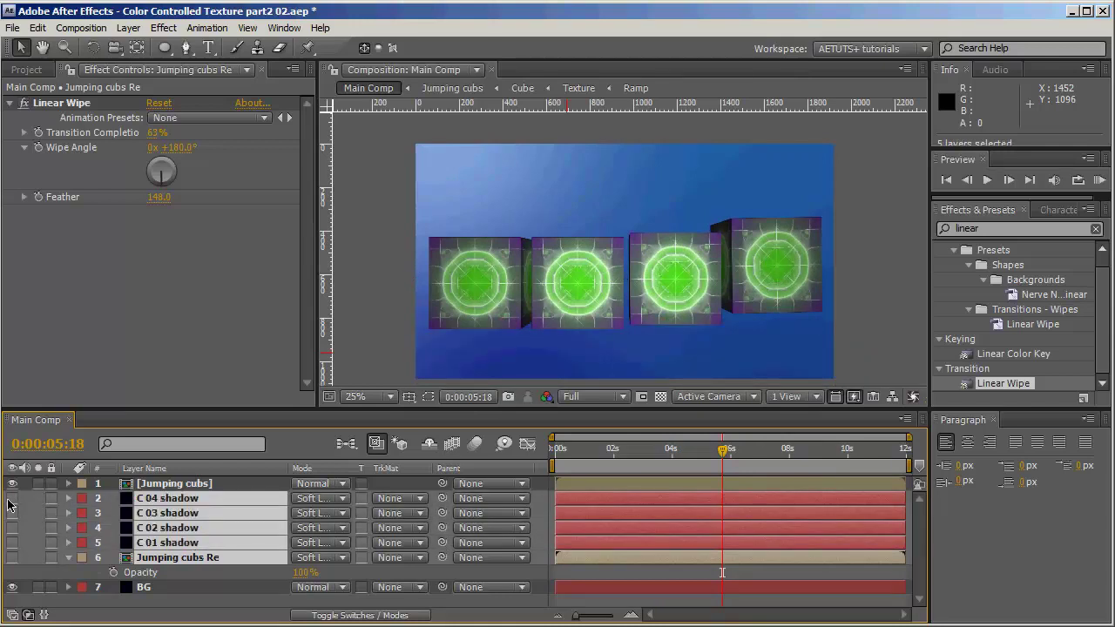
pyautogui.click(12, 499)
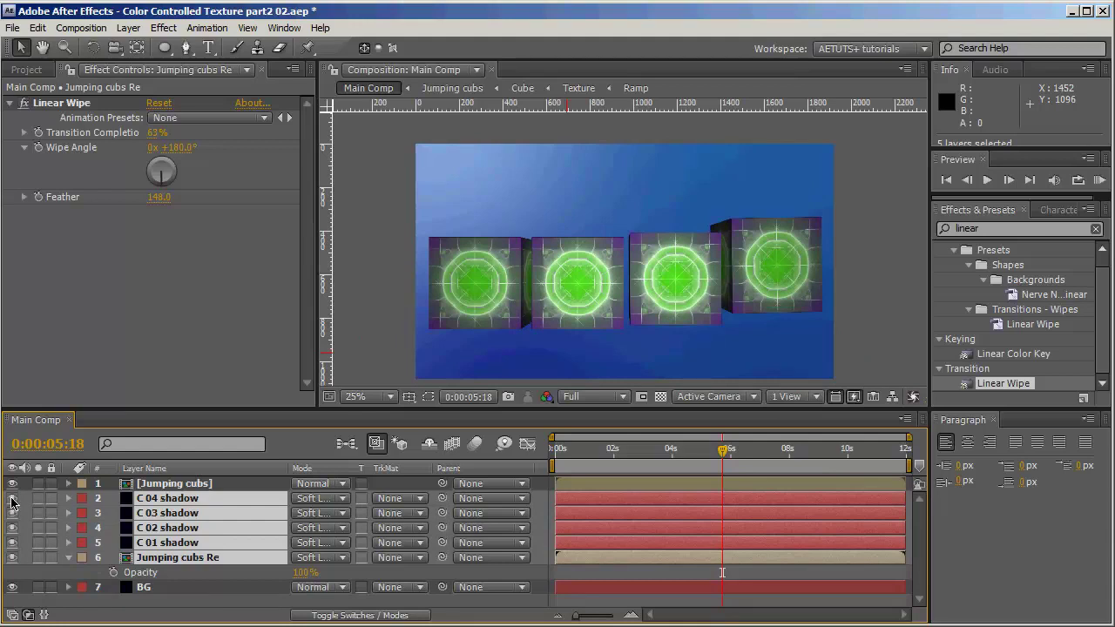
pyautogui.click(174, 605)
# Collapse the Jumping cubs Re layer's properties and review the scene around 0:00:05:05 and up to 0:00:04:04.
pyautogui.moveTo(722, 451); pyautogui.dragTo(708, 478)
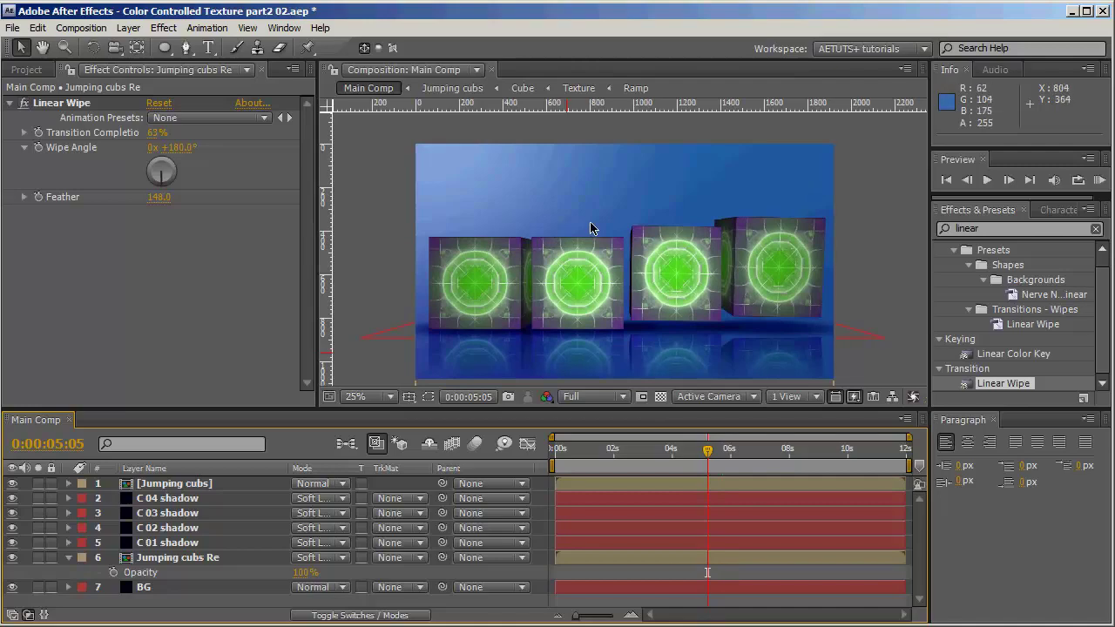
pyautogui.click(68, 565)
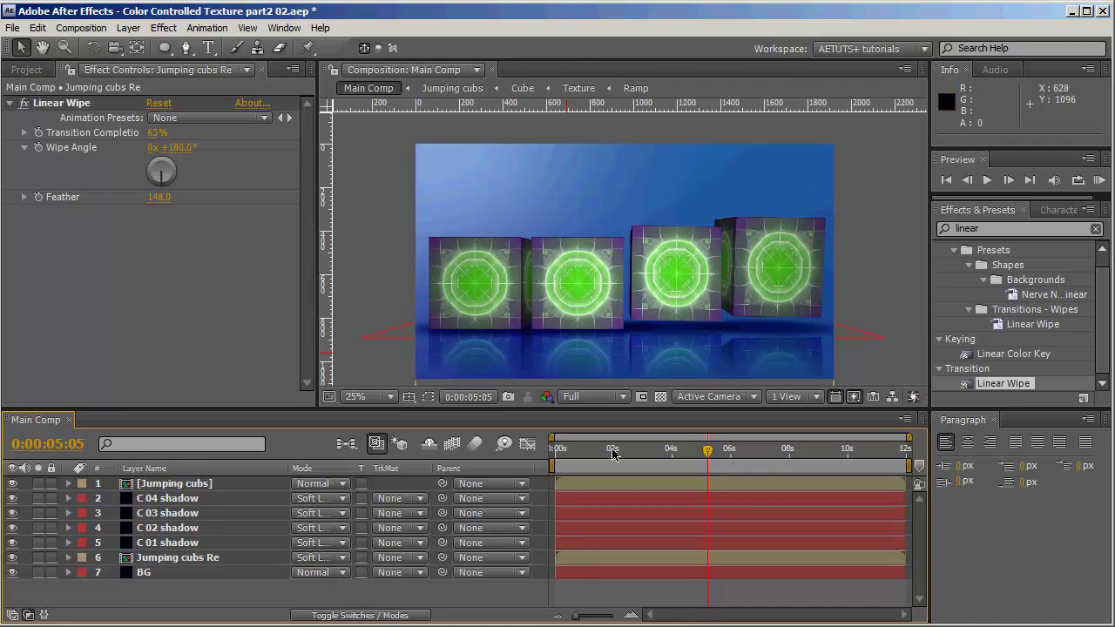
pyautogui.moveTo(611, 449); pyautogui.dragTo(677, 451)
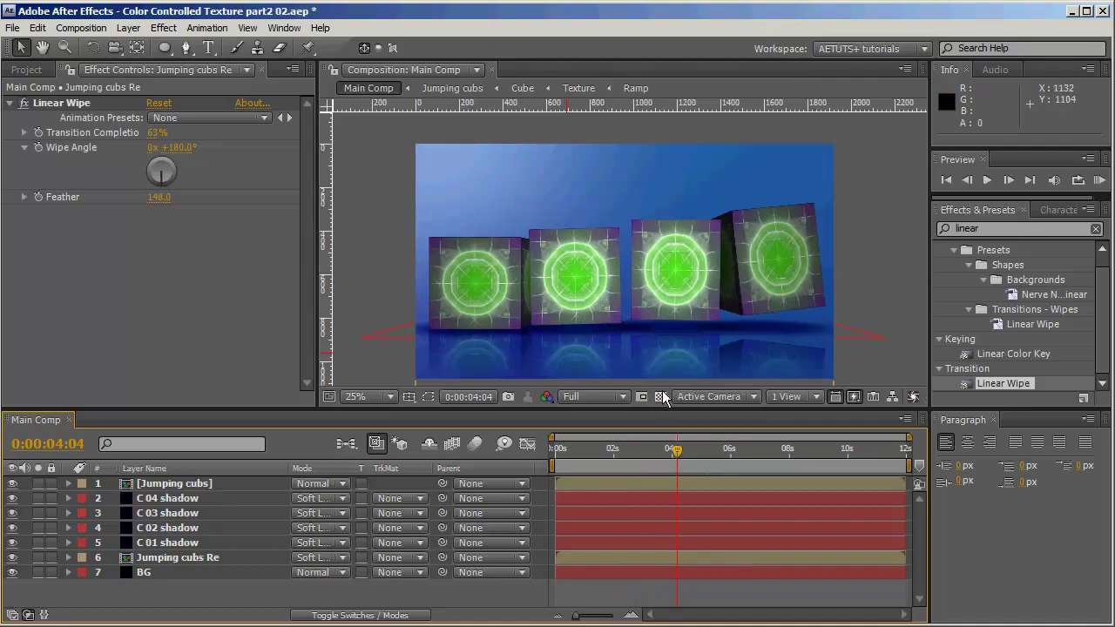
# Review the Main Comp animation up to 0:00:07:08 and at 0:00:05:10, and reveal the Control Panel layer's effects in the Jumping cubs comp.
pyautogui.moveTo(677, 452); pyautogui.dragTo(774, 461)
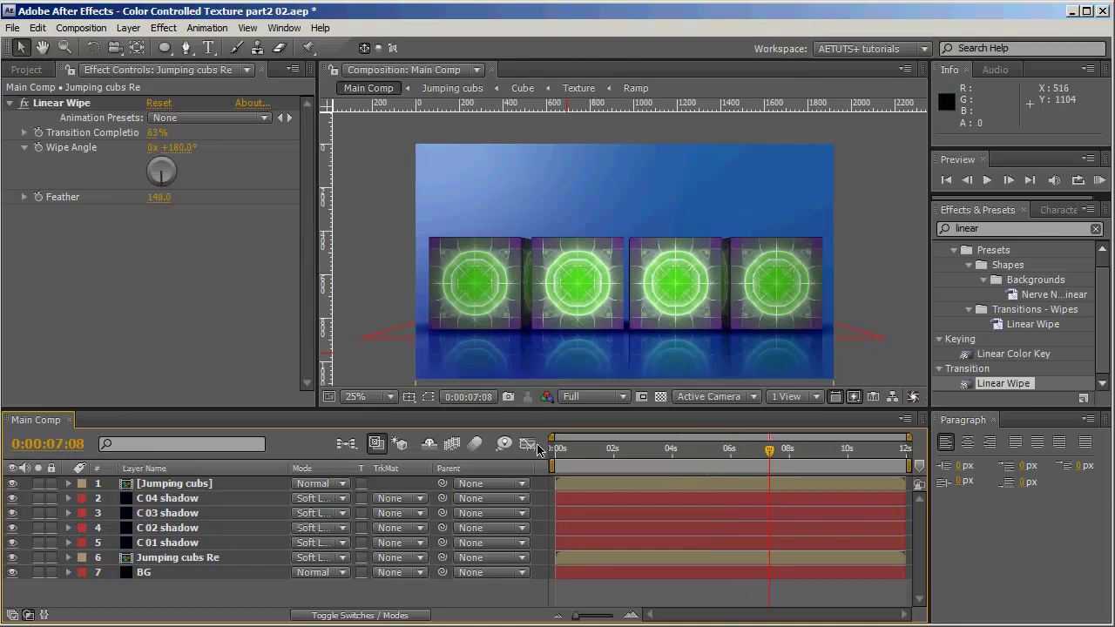
pyautogui.moveTo(562, 449); pyautogui.dragTo(712, 454)
pyautogui.doubleClick(211, 486)
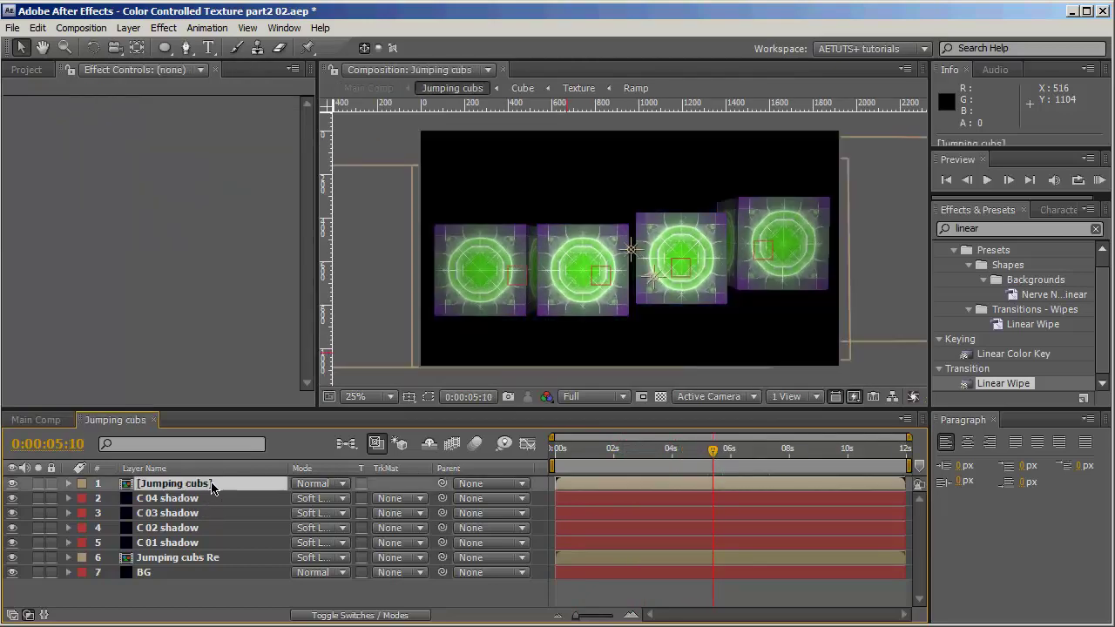
pyautogui.click(193, 489)
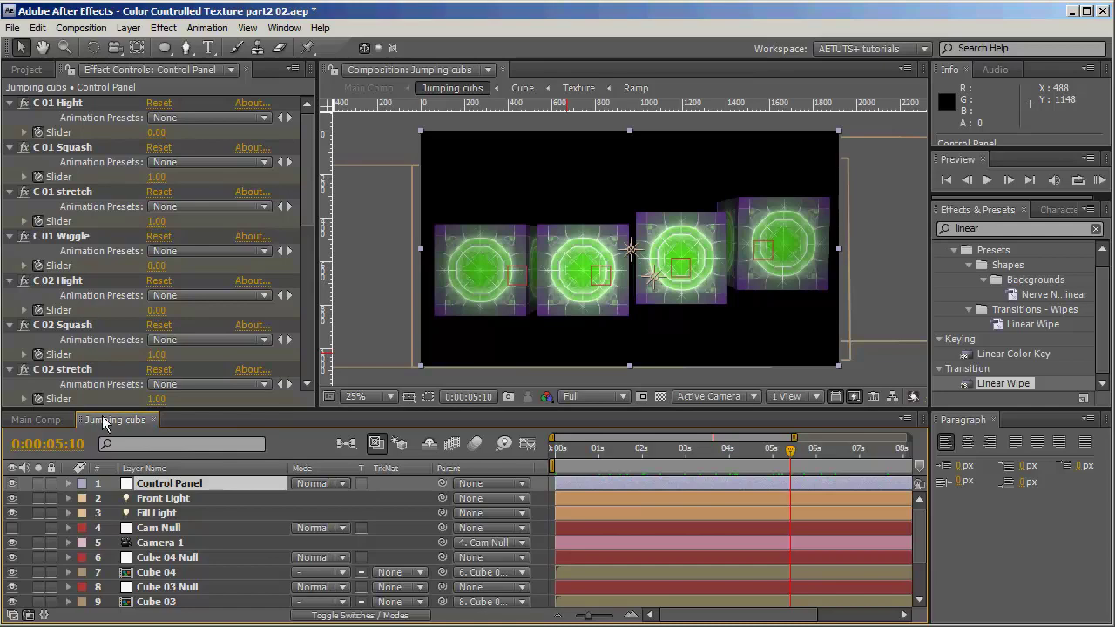
pyautogui.press('e')
pyautogui.scroll(-1, 197, 536)
pyautogui.scroll(1, 195, 530)
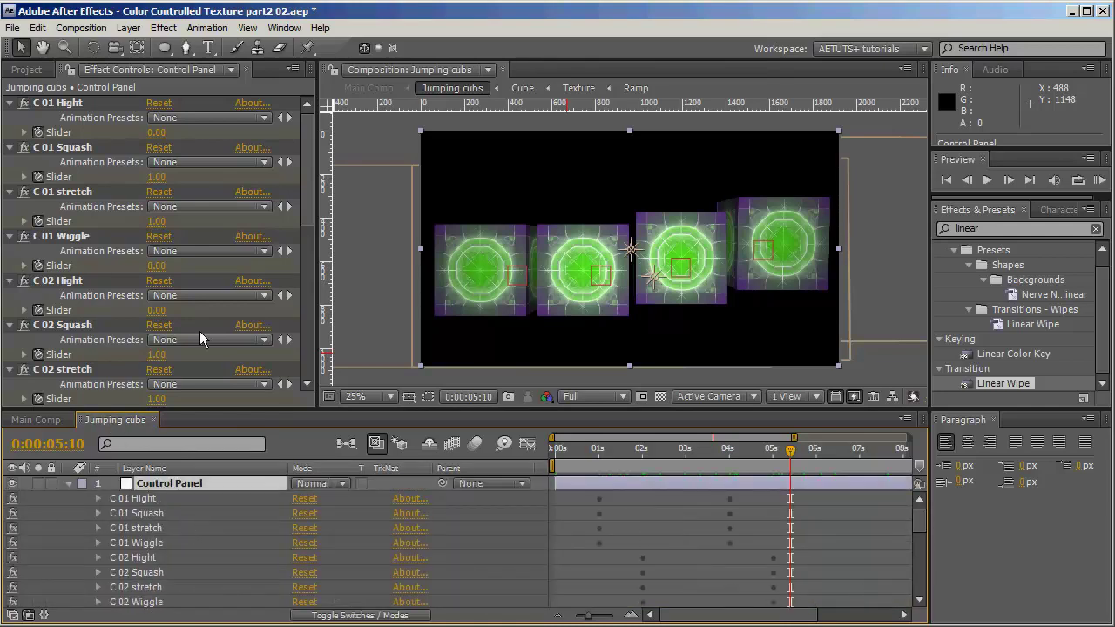
# Add a Color Control effect to the Control Panel layer and rename it Start Color.
pyautogui.click(164, 27)
pyautogui.moveTo(288, 217)
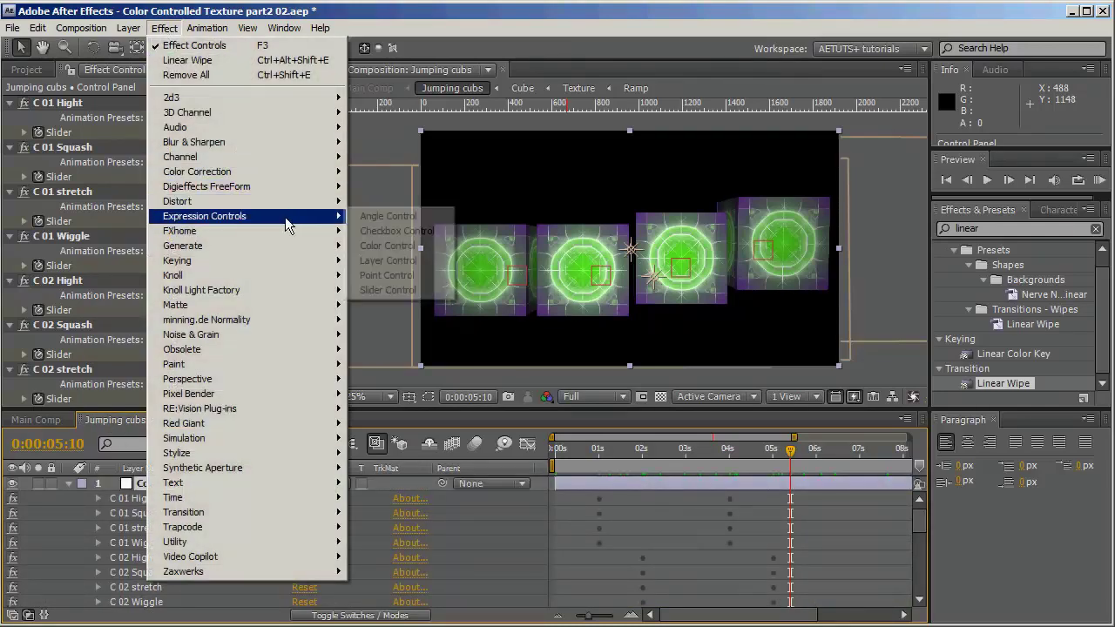
pyautogui.click(424, 245)
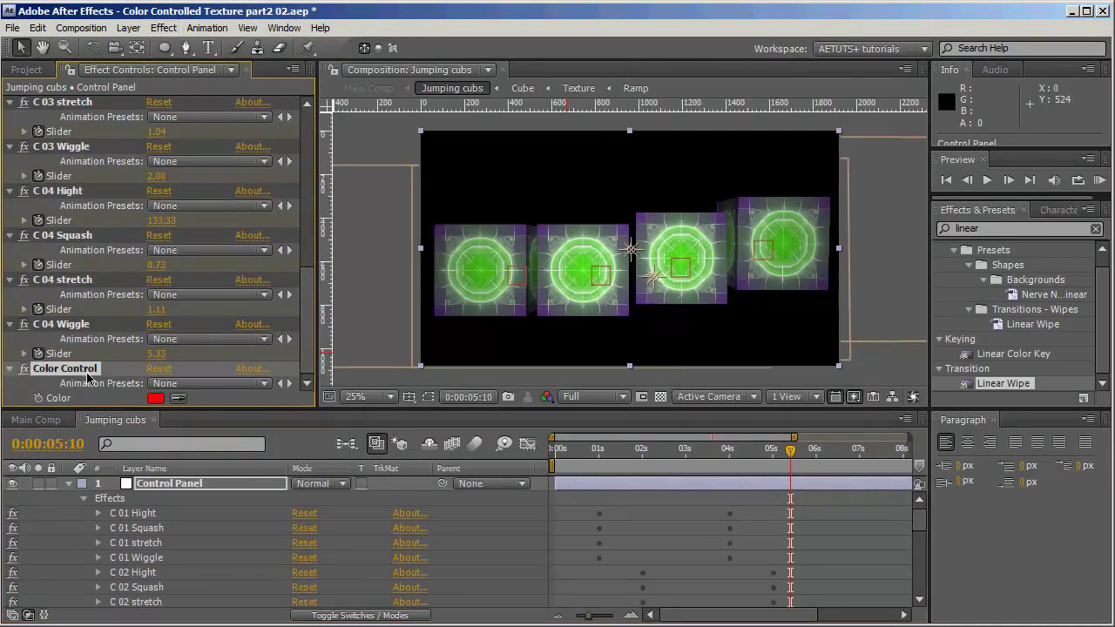
pyautogui.press('Return')
pyautogui.click(57, 369)
pyautogui.doubleClick(51, 368)
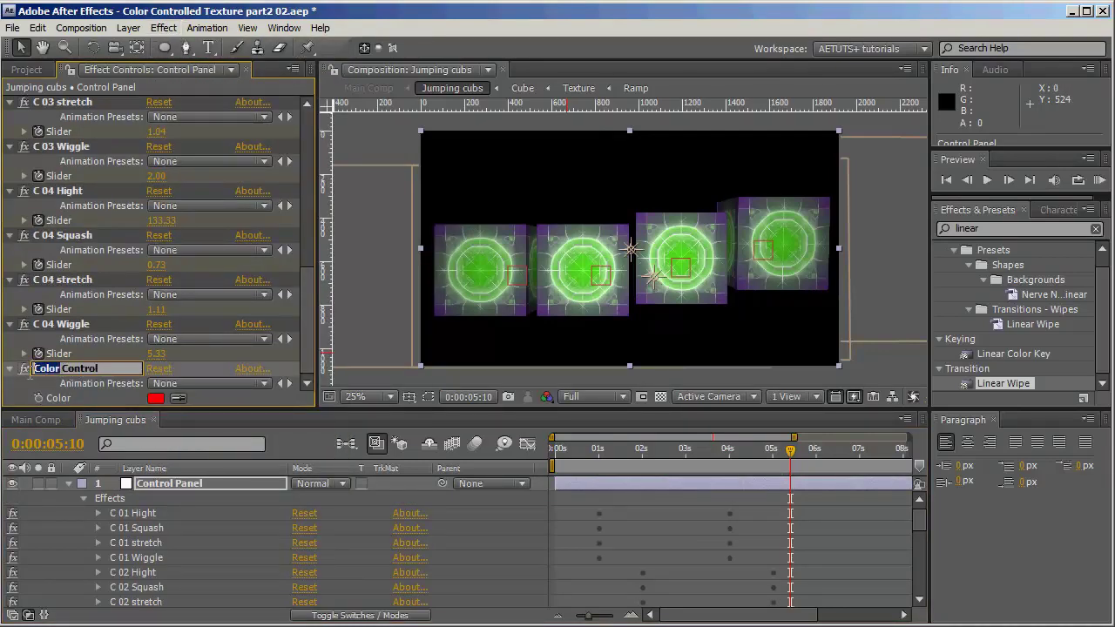
pyautogui.click(102, 370)
pyautogui.write('Start Color')
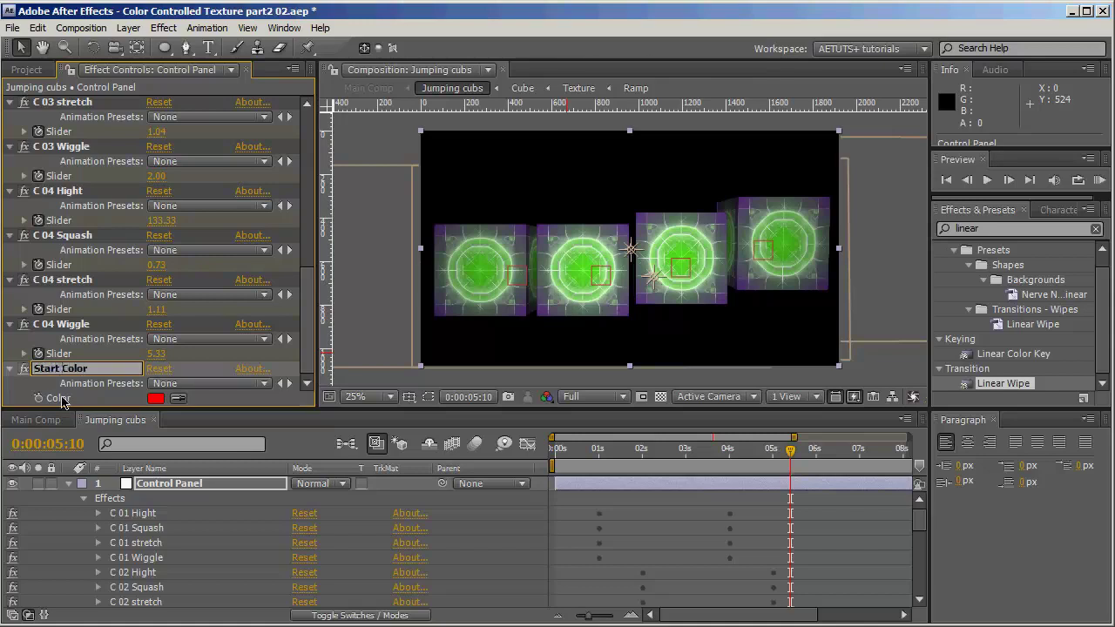
pyautogui.press('Return')
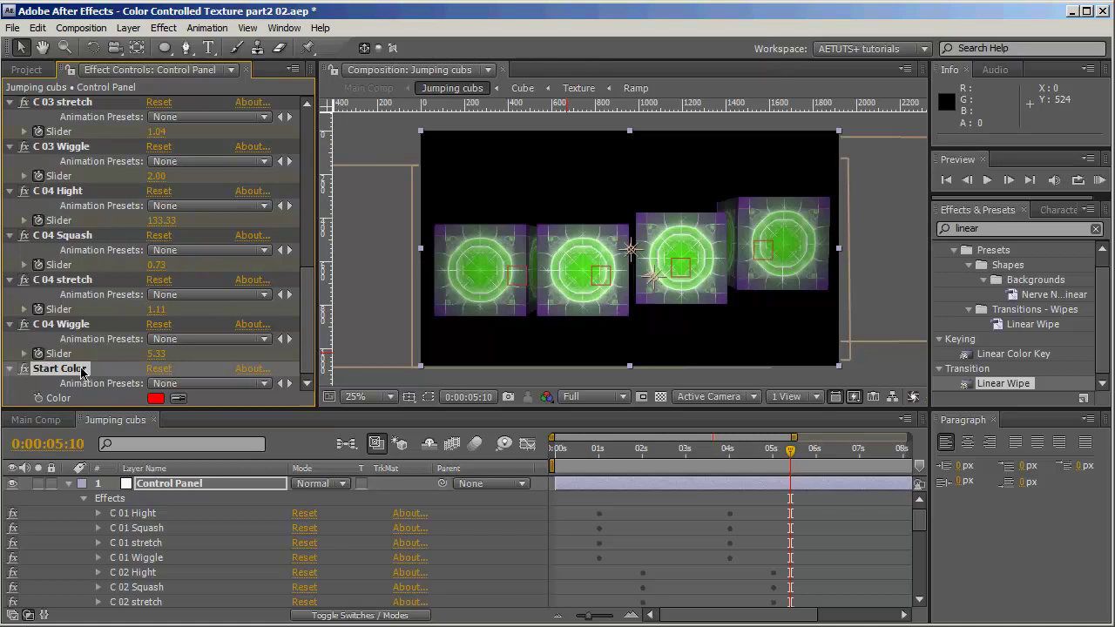
# Duplicate the Start Color control on the Control Panel layer and rename the copy End Color.
pyautogui.hotkey('ctrl', 'd')
pyautogui.press('Return')
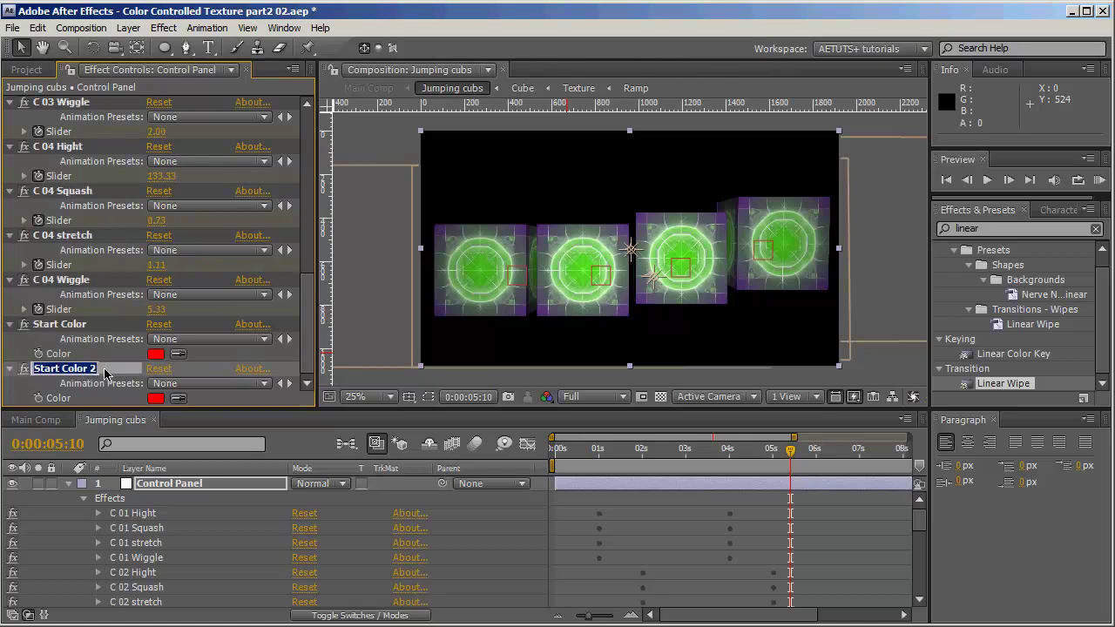
pyautogui.press('End')
pyautogui.press('BackSpace')
pyautogui.press('BackSpace')
pyautogui.moveTo(59, 369); pyautogui.dragTo(4, 376)
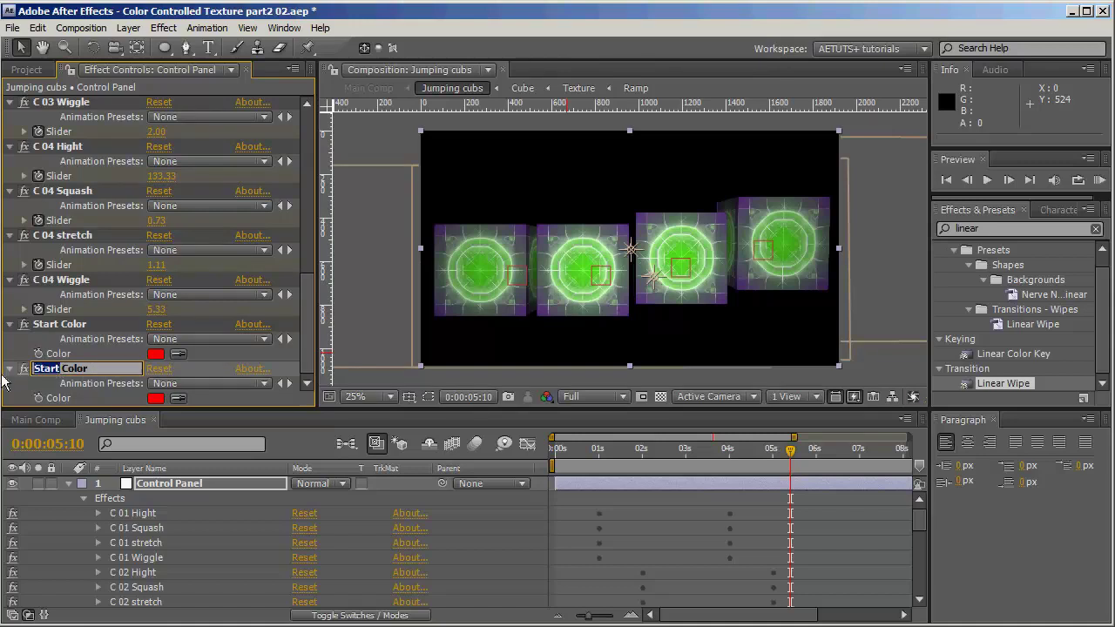
pyautogui.write('End')
pyautogui.press('Return')
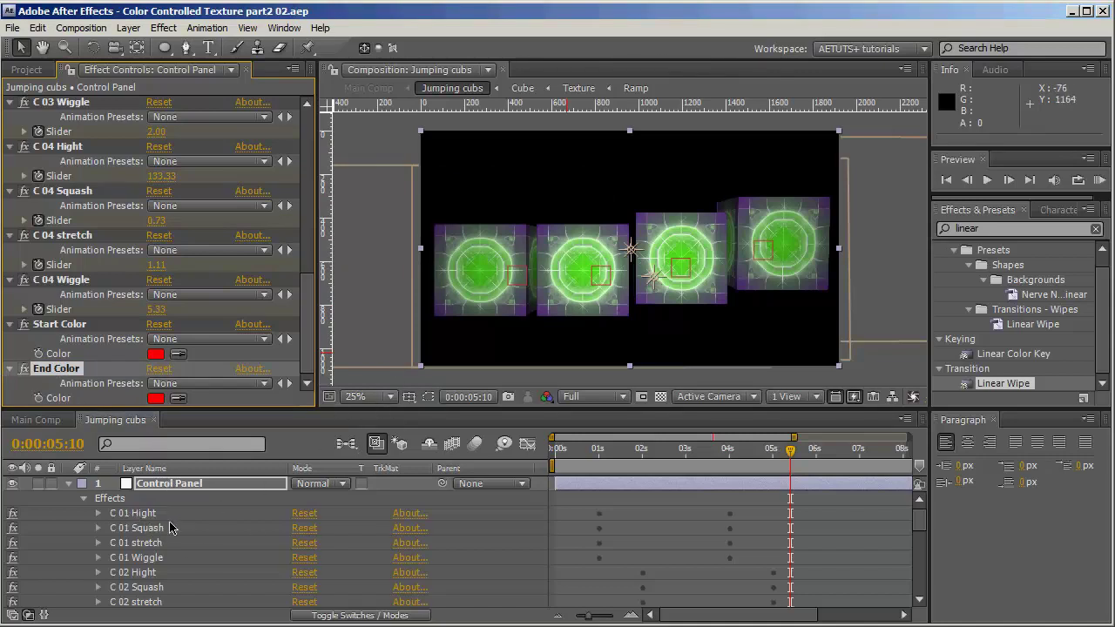
# Collapse the Control Panel layer's properties and open the Ramp comp from the project's Comps folder.
pyautogui.click(69, 484)
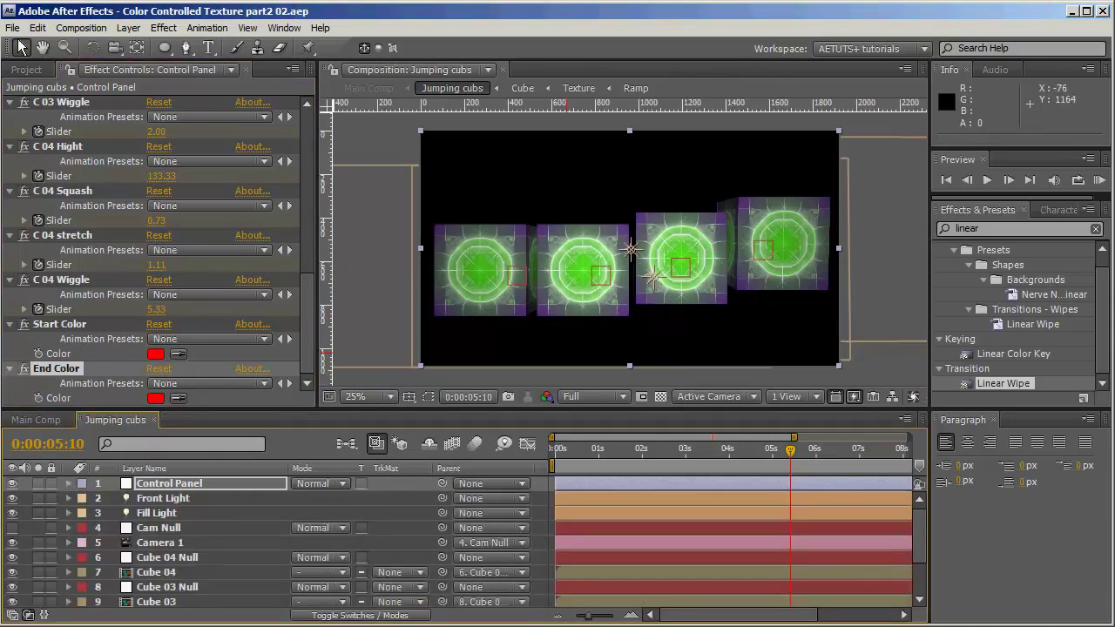
pyautogui.click(27, 68)
pyautogui.click(11, 241)
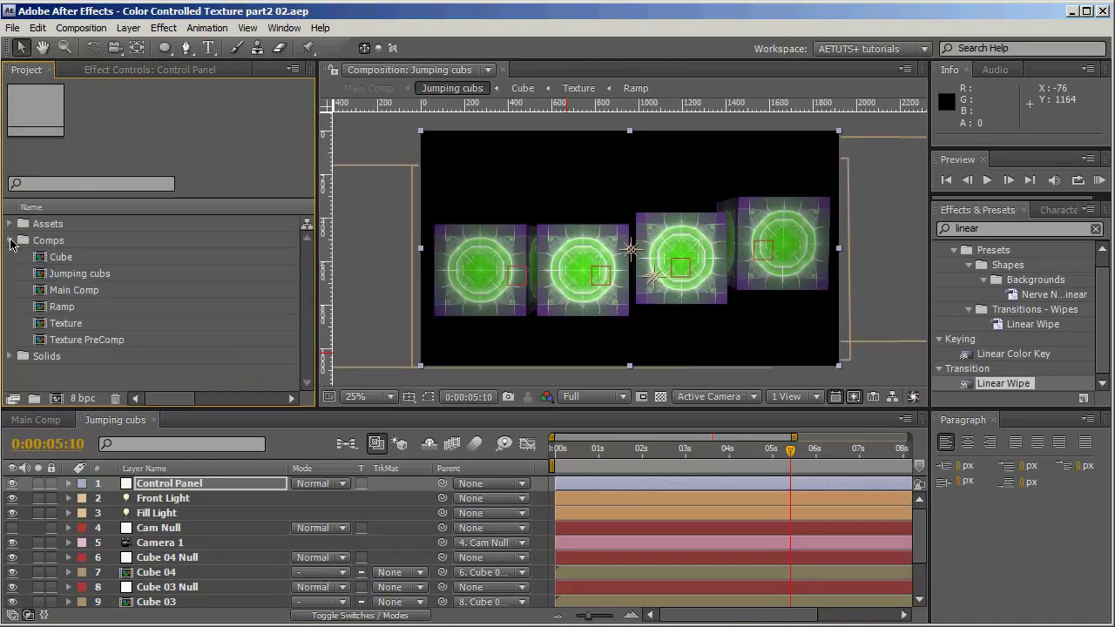
pyautogui.click(74, 312)
pyautogui.click(77, 329)
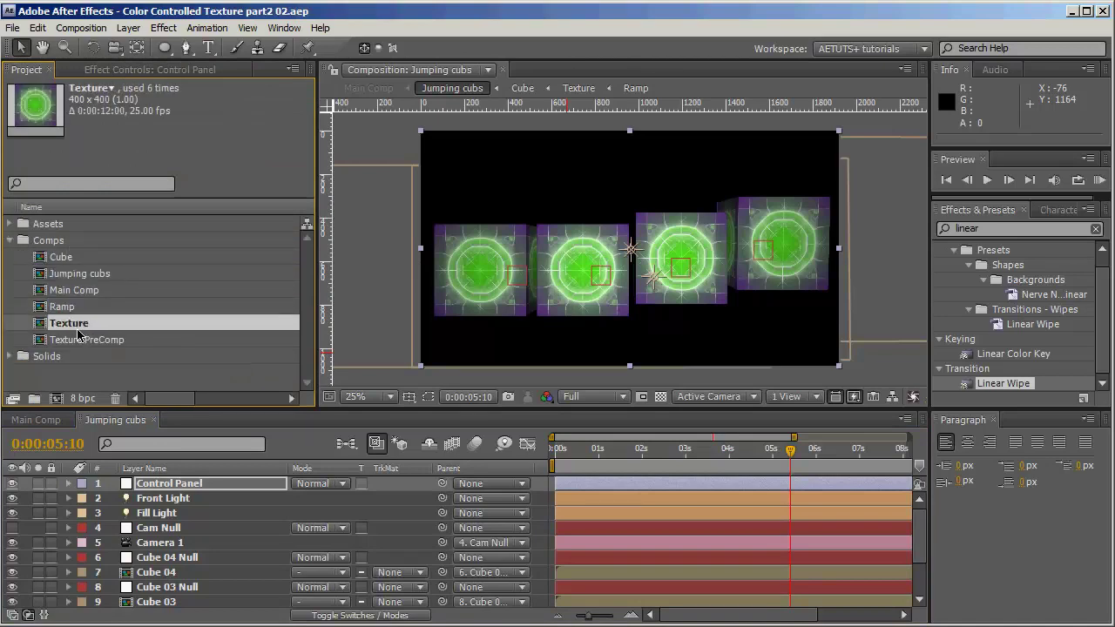
pyautogui.click(68, 309)
pyautogui.doubleClick(45, 309)
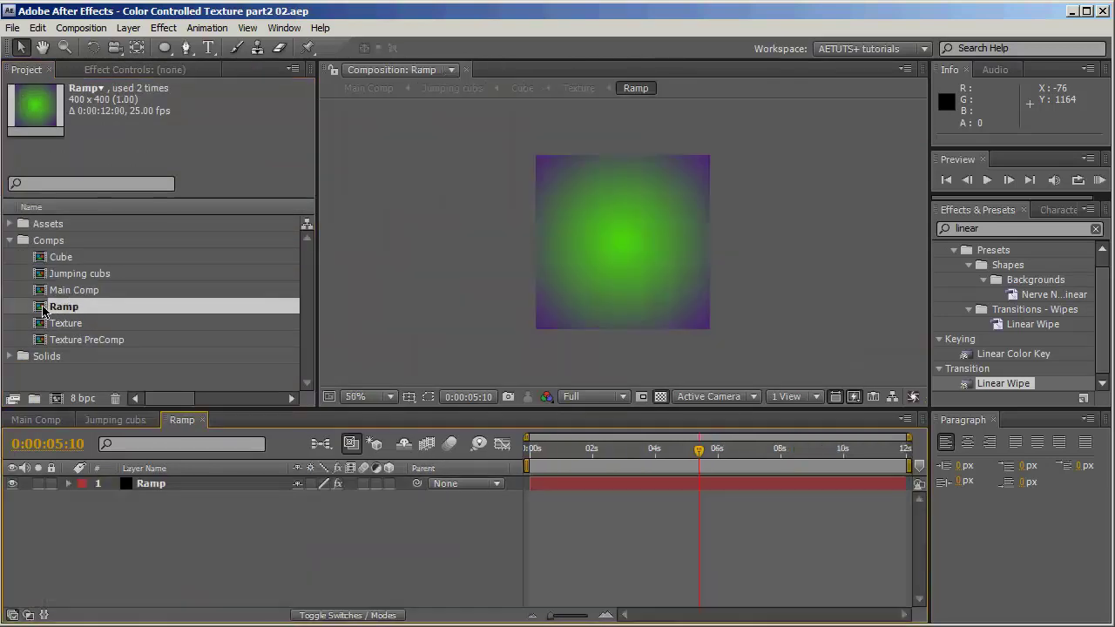
# Move to 0:00:02:06 and dock the Ramp comp's timeline above the Jumping cubs timeline, enlarging it so both are usable together.
pyautogui.moveTo(582, 453)
pyautogui.mouseDown()
pyautogui.moveTo(609, 454)
pyautogui.moveTo(599, 454)
pyautogui.mouseUp()
pyautogui.moveTo(174, 420); pyautogui.dragTo(137, 381)
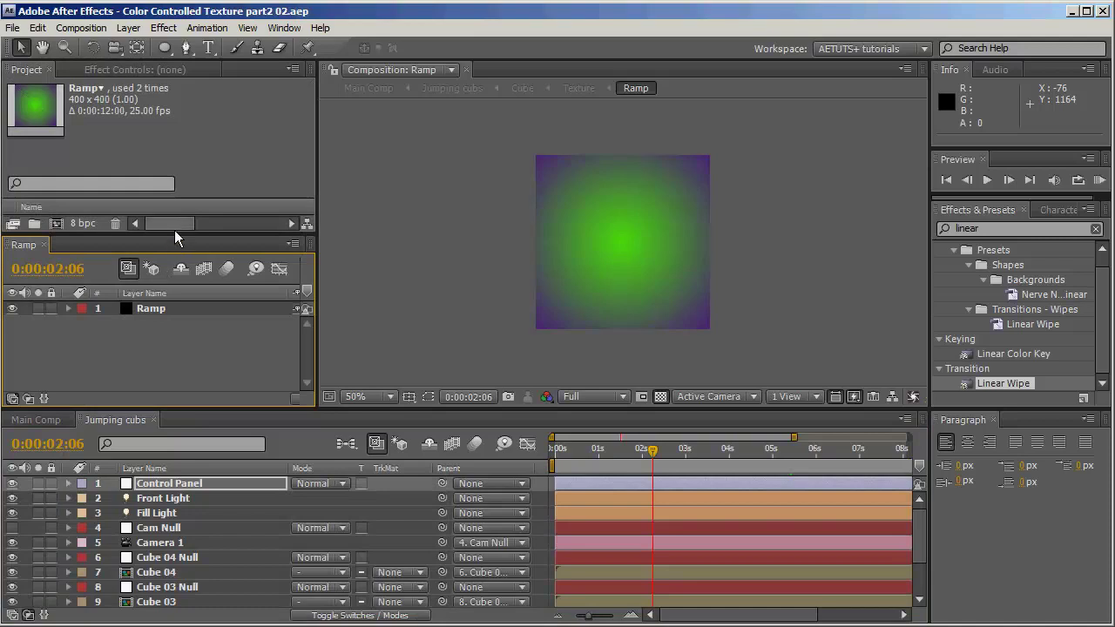
pyautogui.moveTo(175, 230); pyautogui.dragTo(174, 205)
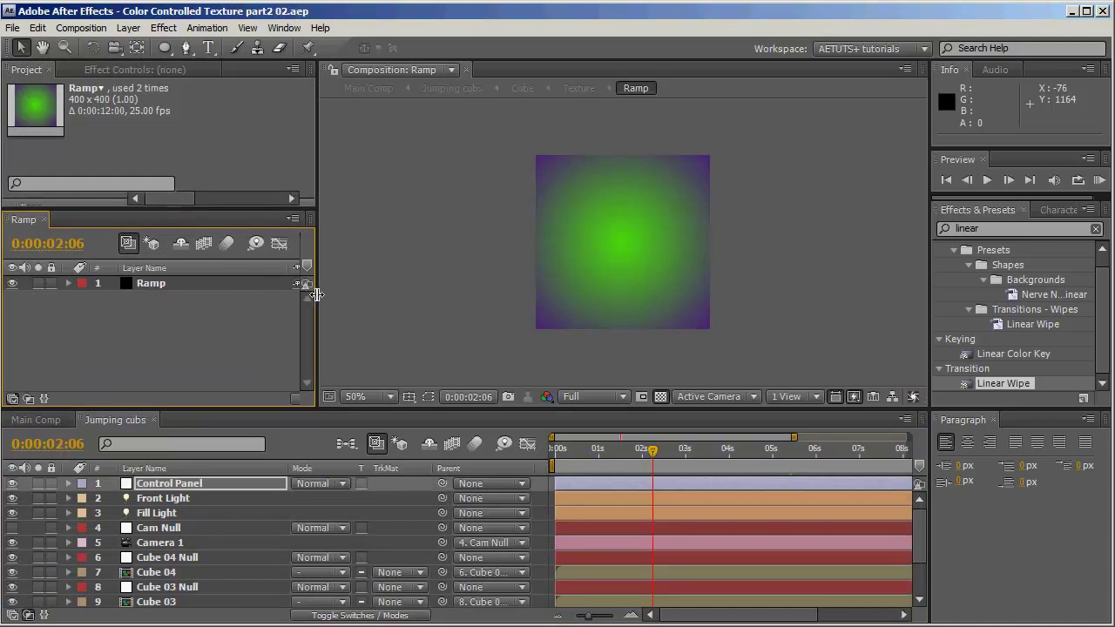
pyautogui.moveTo(316, 294); pyautogui.dragTo(601, 295)
# Hide the layer switches column in the Ramp comp and reveal the Ramp effect's Start Color and End Color expressions.
pyautogui.click(153, 283)
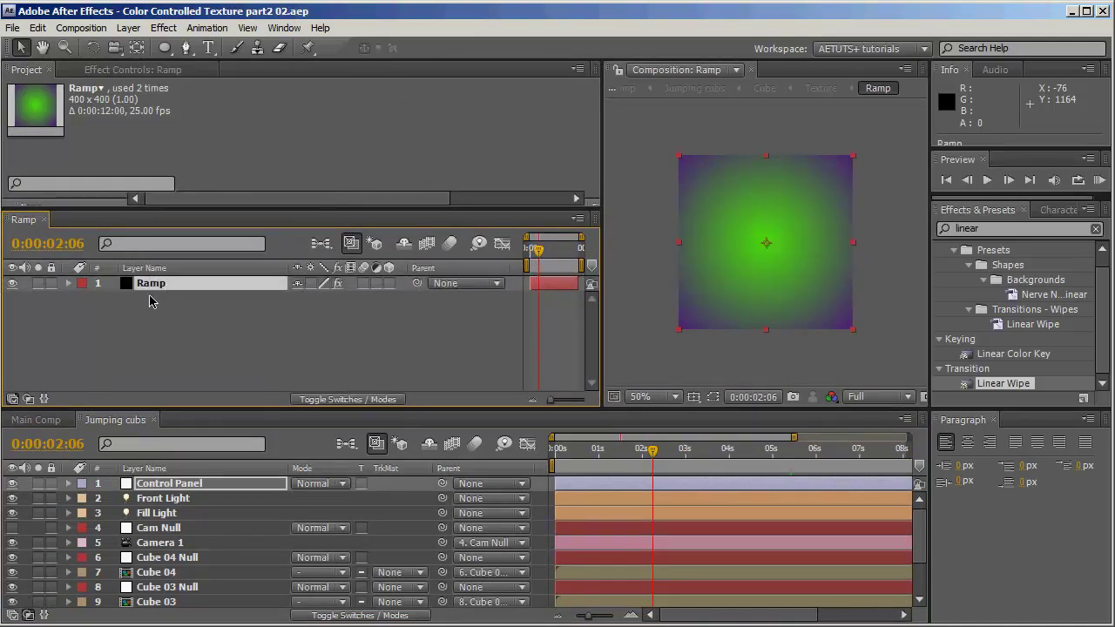
pyautogui.press('e')
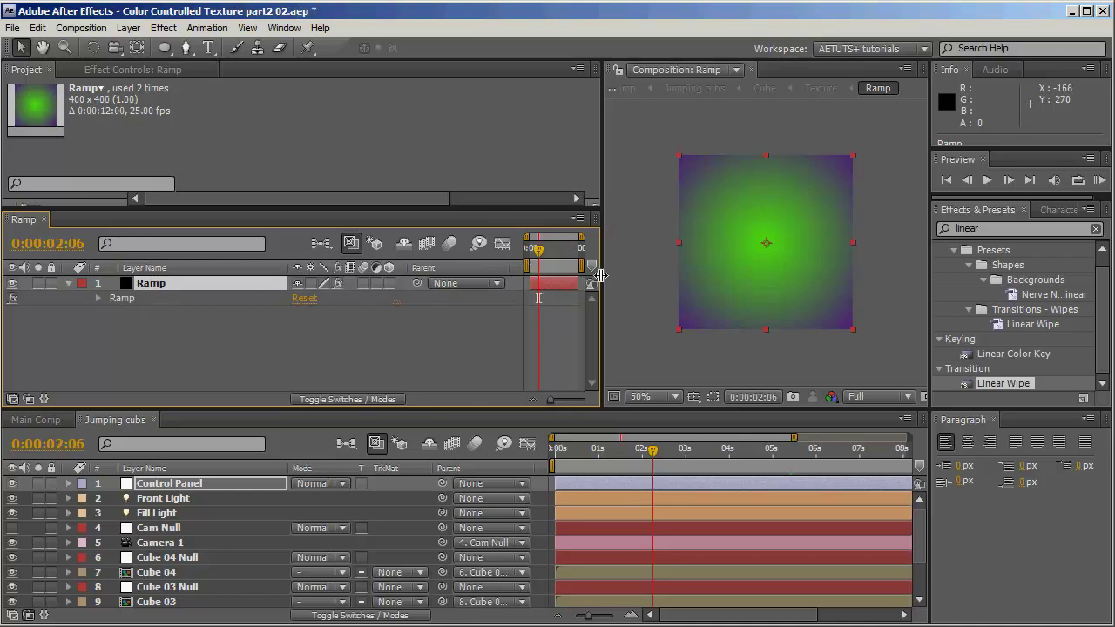
pyautogui.click(27, 399)
pyautogui.click(27, 399)
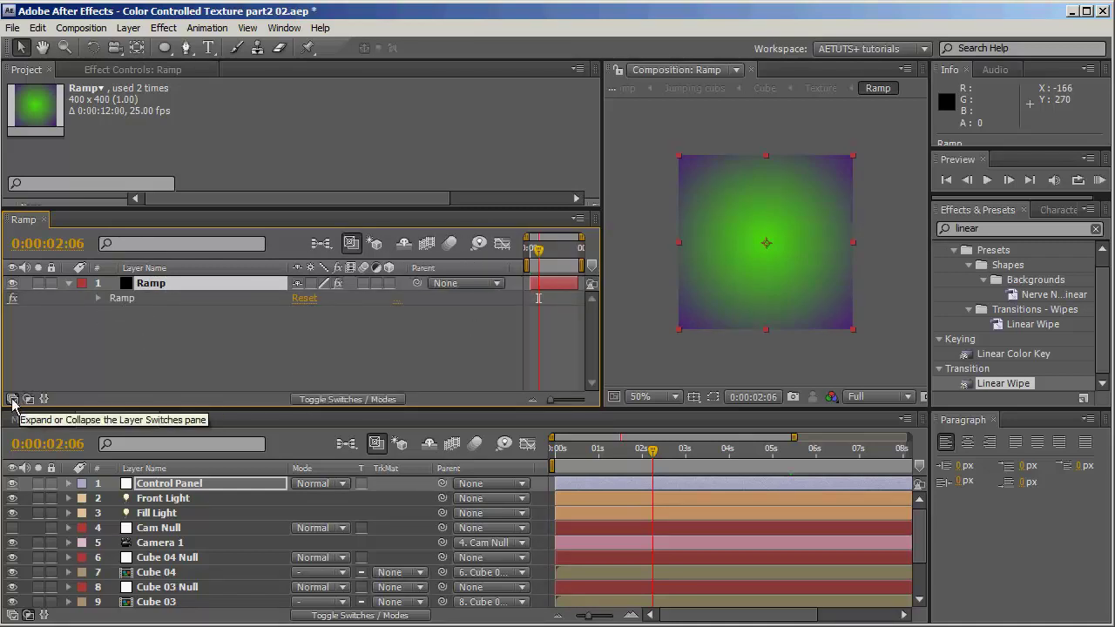
pyautogui.click(12, 399)
pyautogui.click(104, 302)
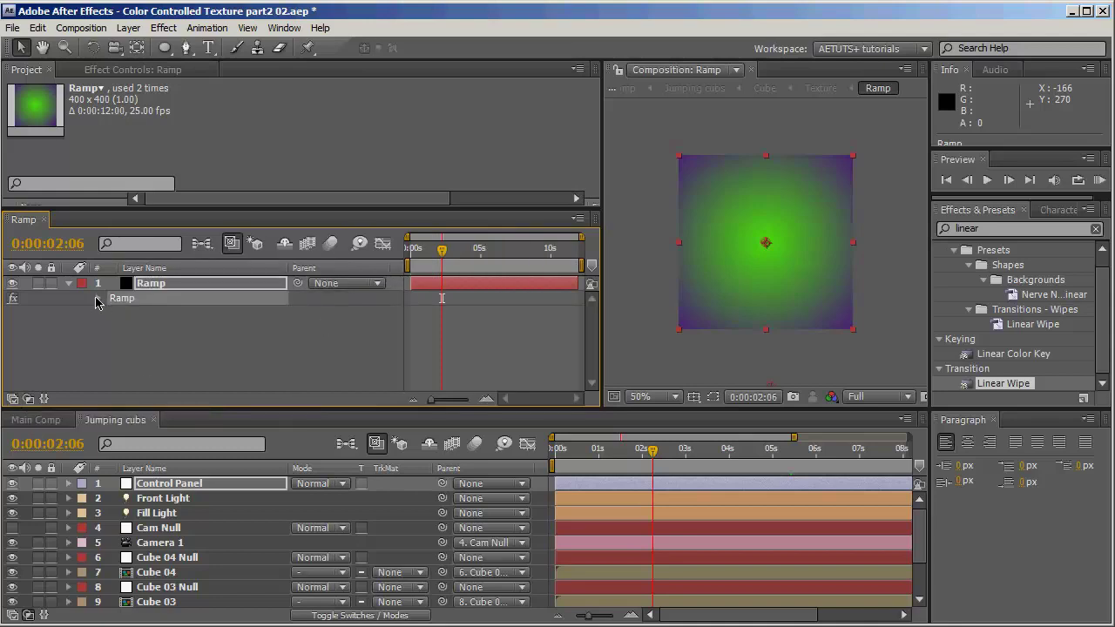
pyautogui.click(107, 320)
pyautogui.click(96, 299)
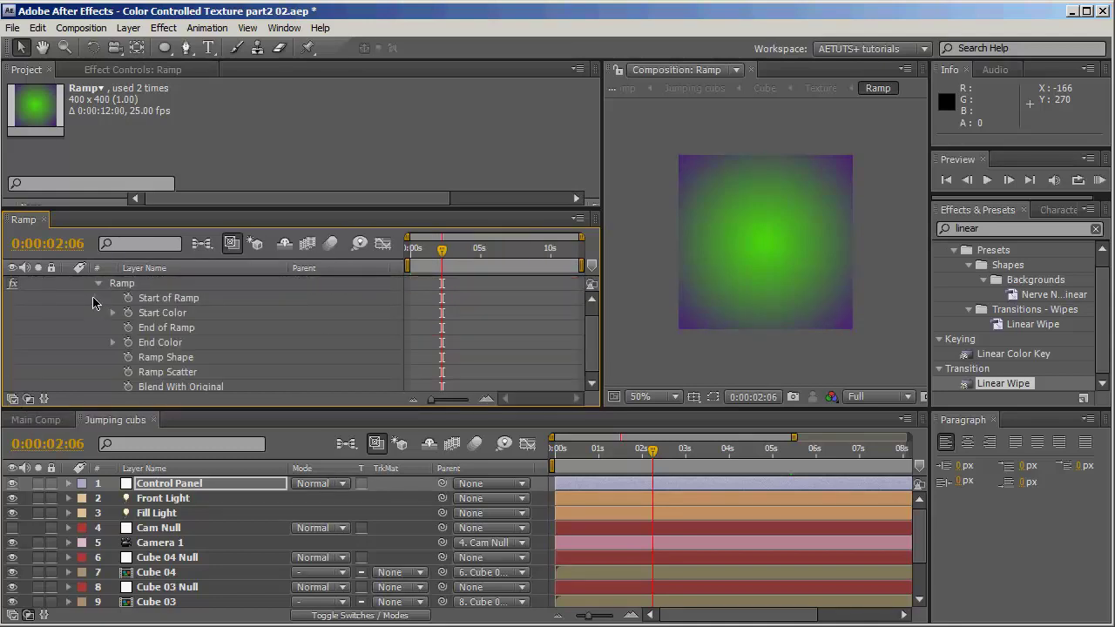
pyautogui.click(134, 286)
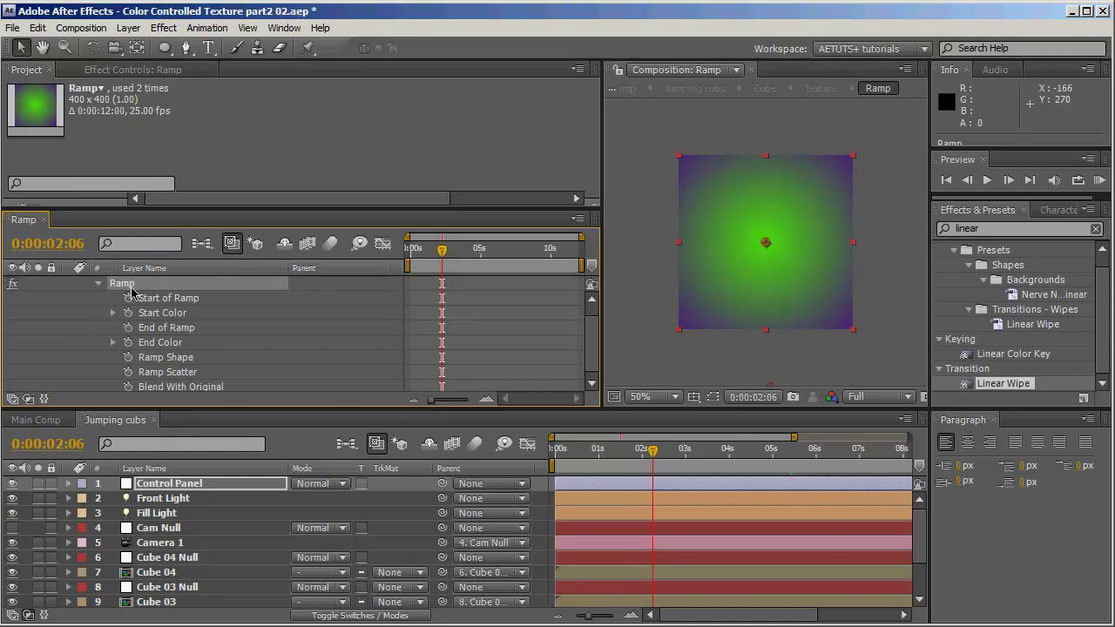
pyautogui.press('e')
pyautogui.press('e')
# Examine the full Start Color expression on the Ramp layer, including the comp, layer and effect names it references.
pyautogui.click(525, 324)
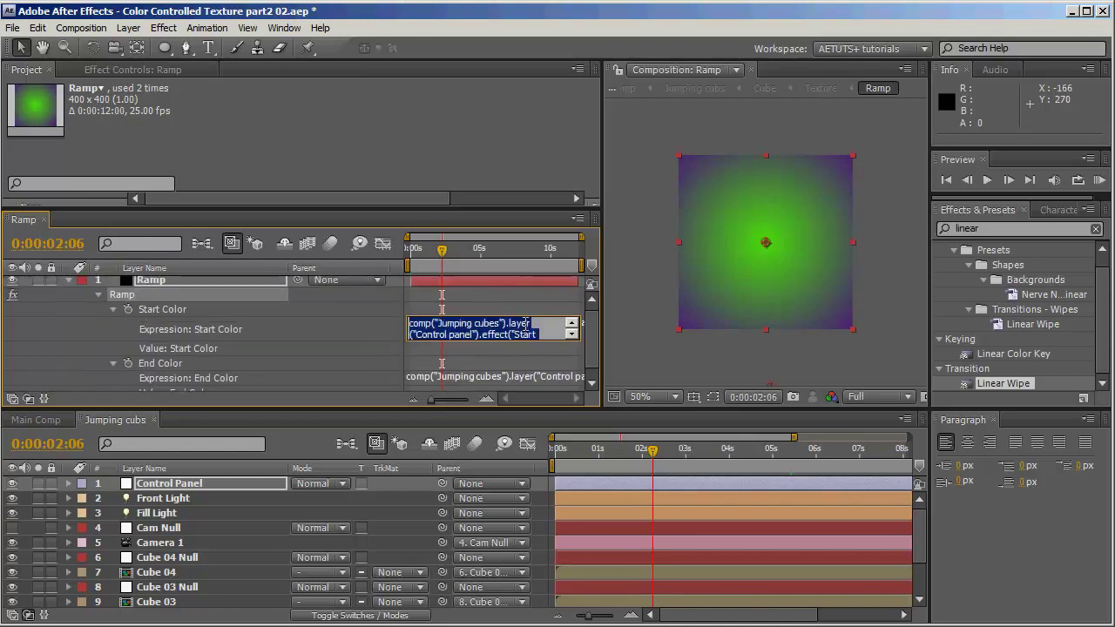
pyautogui.click(375, 340)
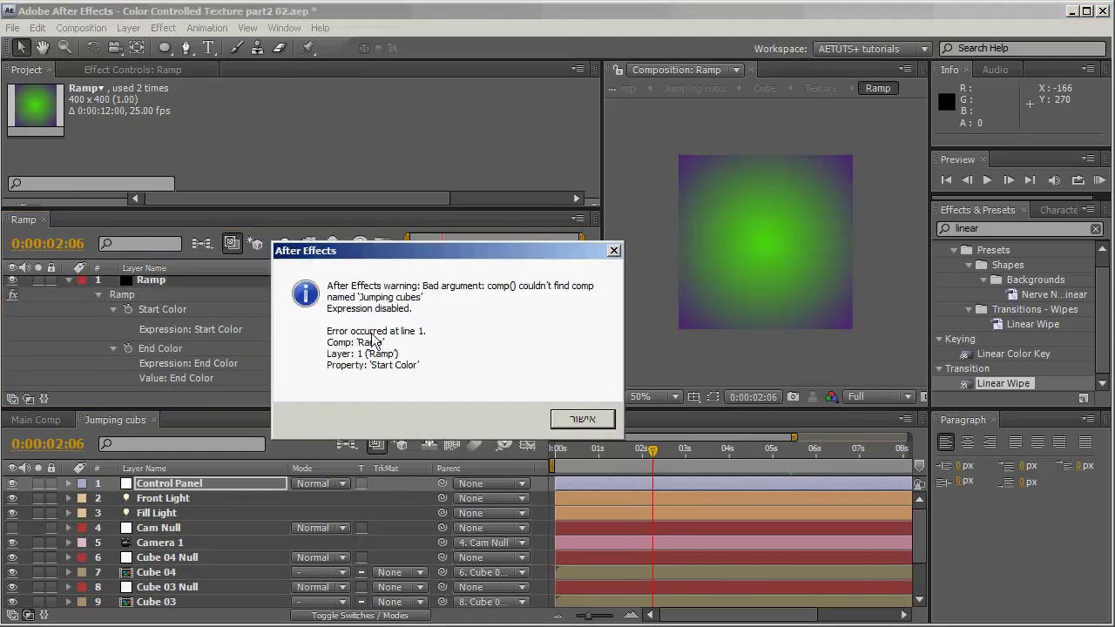
pyautogui.click(616, 420)
pyautogui.click(455, 331)
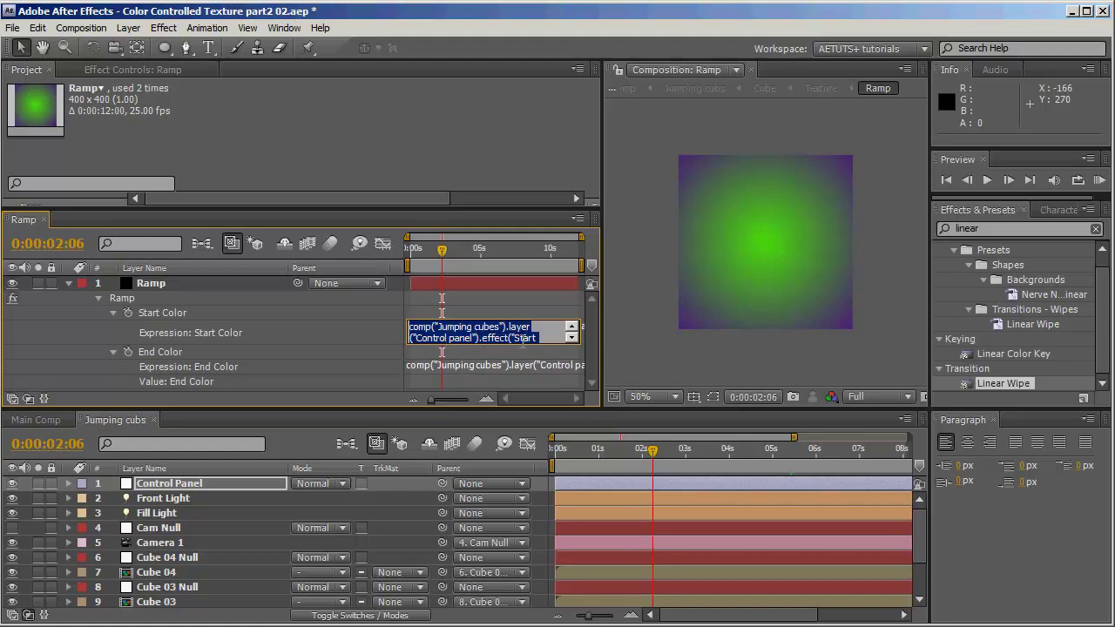
pyautogui.click(572, 337)
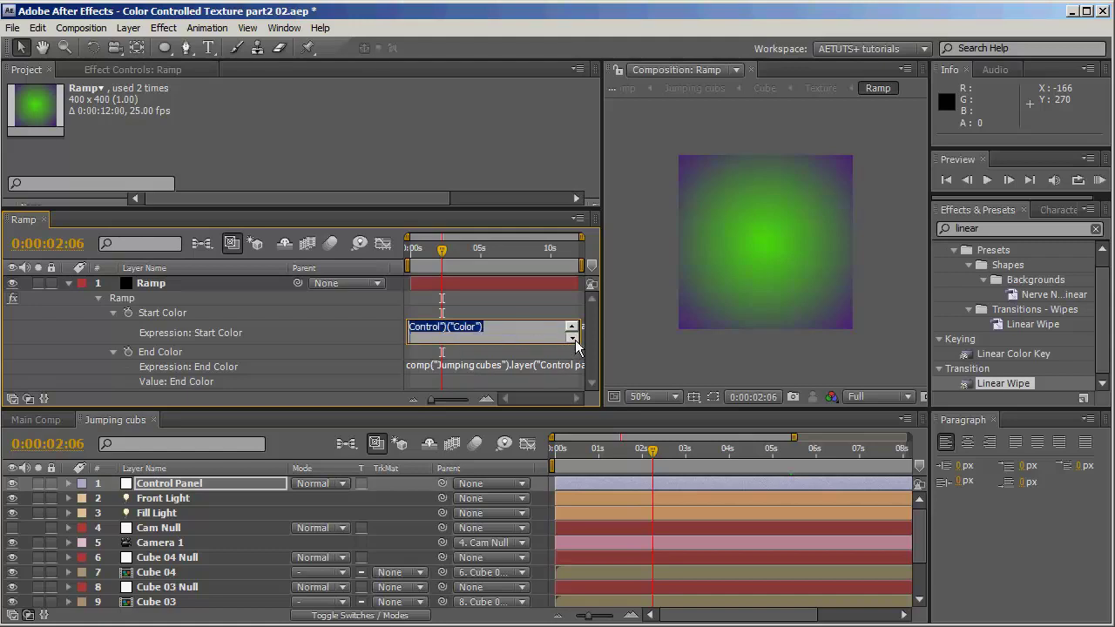
pyautogui.click(347, 349)
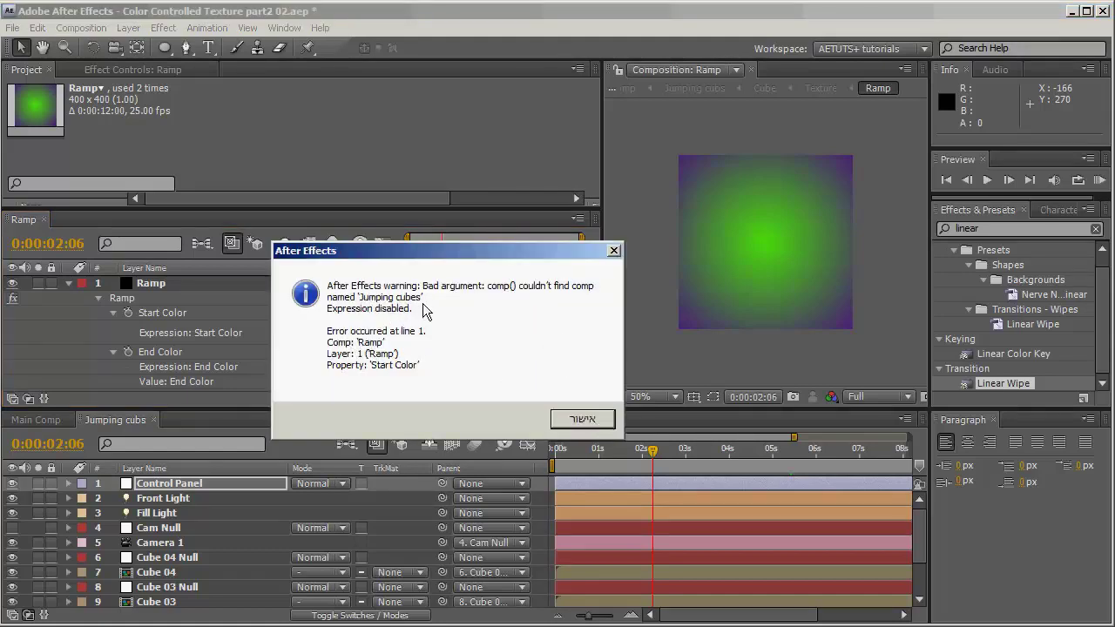
pyautogui.click(582, 419)
# Reveal the Color properties of the Start Color and End Color controls on the Control Panel layer in Jumping cubs.
pyautogui.click(184, 486)
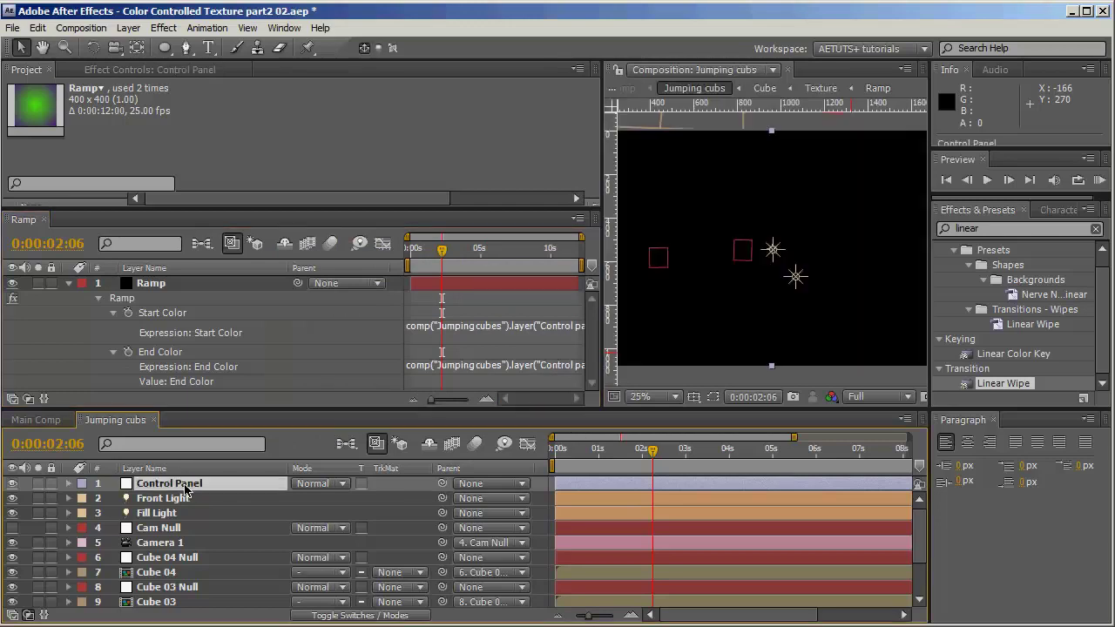
pyautogui.press('e')
pyautogui.scroll(-5, 155, 540)
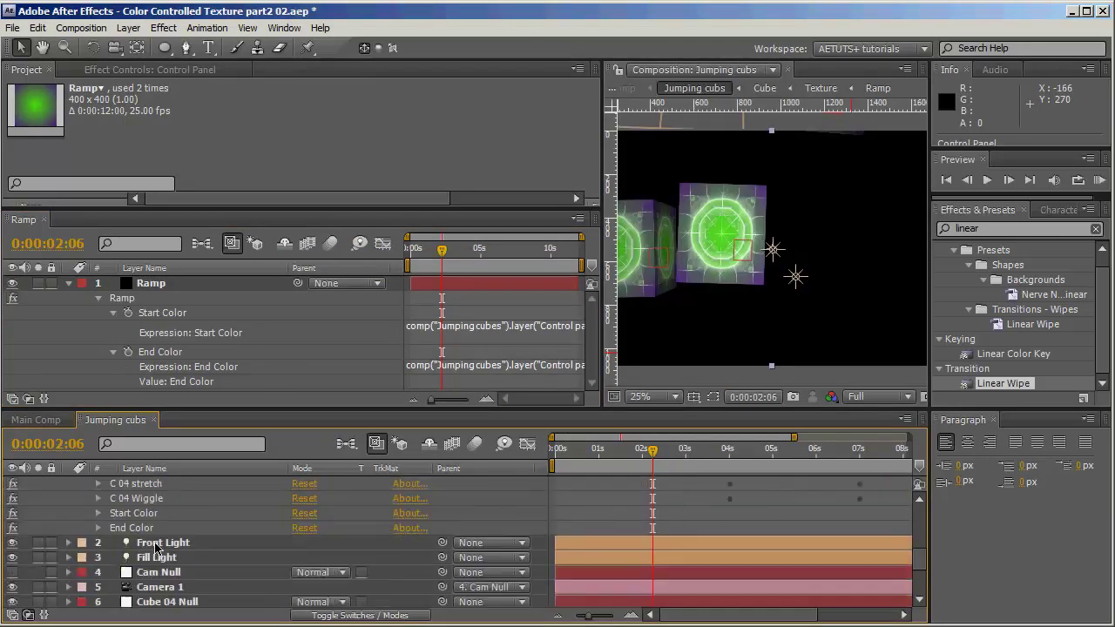
pyautogui.scroll(-1, 156, 549)
pyautogui.scroll(1, 152, 536)
pyautogui.click(142, 516)
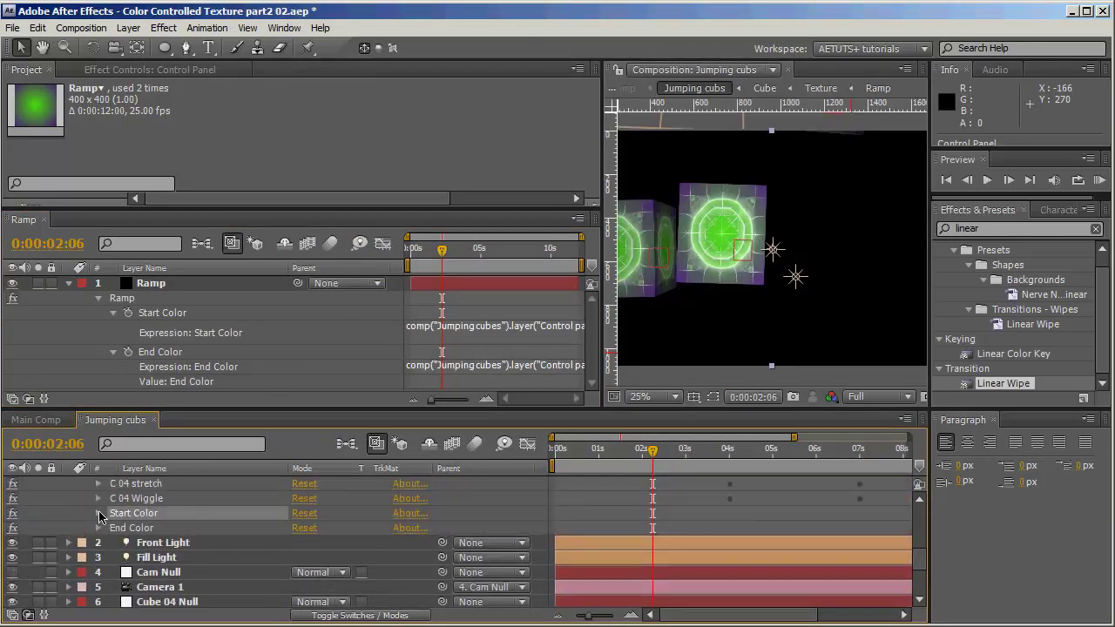
pyautogui.click(100, 514)
pyautogui.click(98, 543)
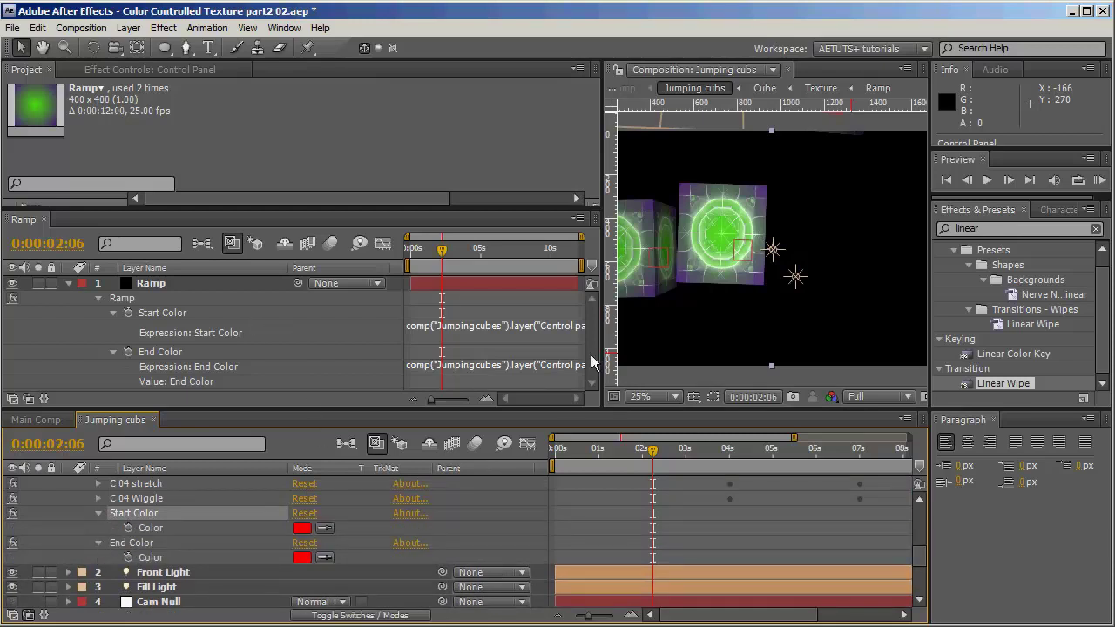
# Recheck the Ramp effect's Start Color expression against the revealed colour controls.
pyautogui.click(519, 336)
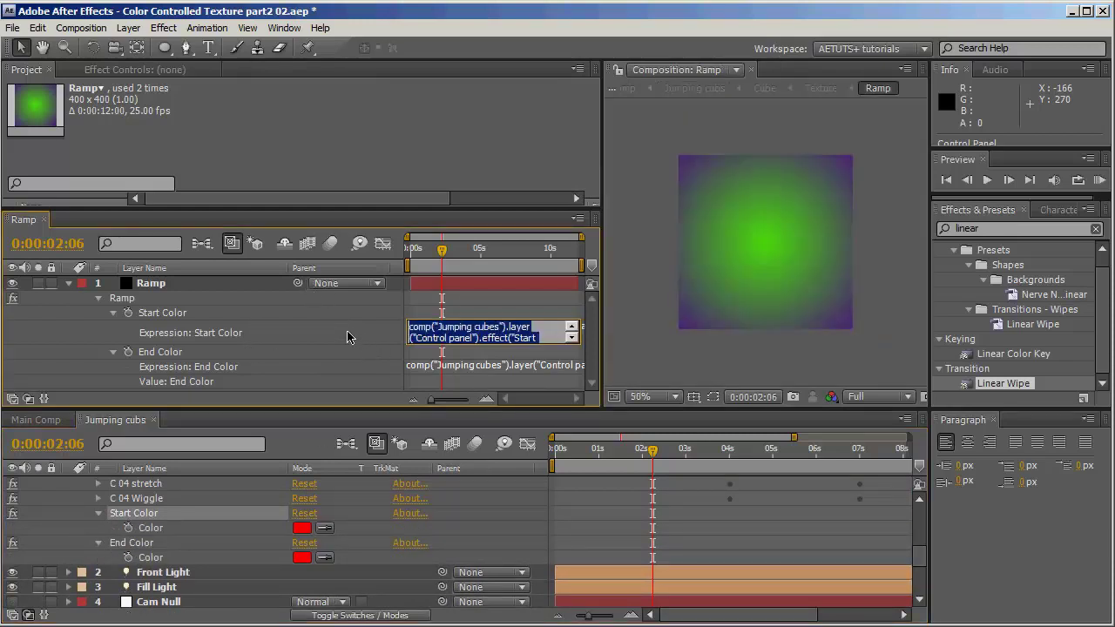
pyautogui.click(346, 337)
pyautogui.click(585, 416)
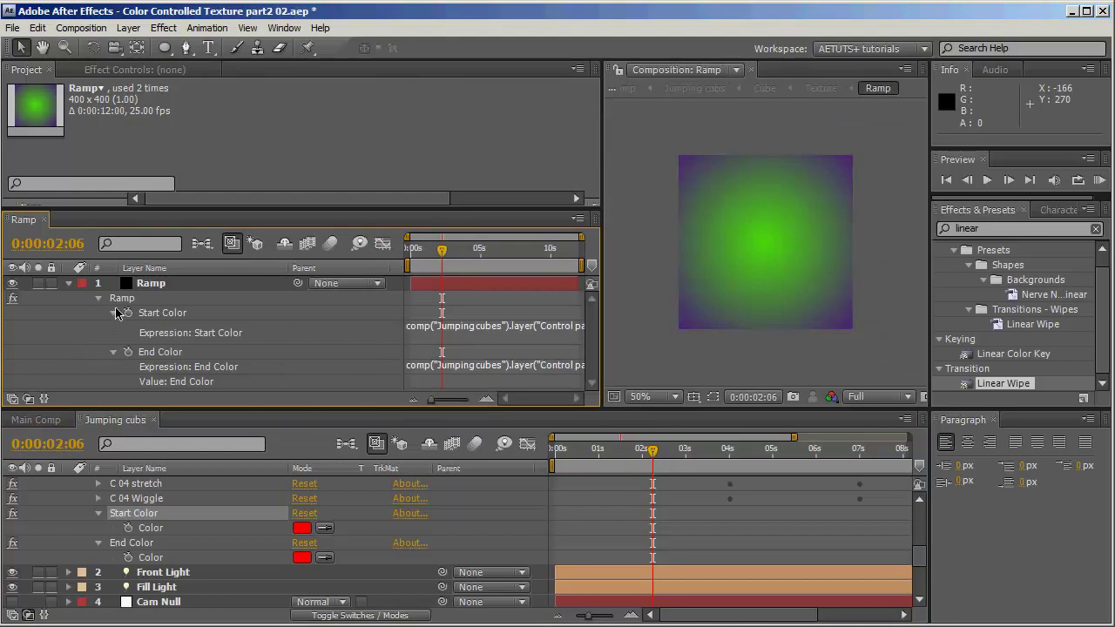
# Show the Ramp comp's layer switches and link its Start Color expression to the Control Panel's Start Color control.
pyautogui.click(12, 398)
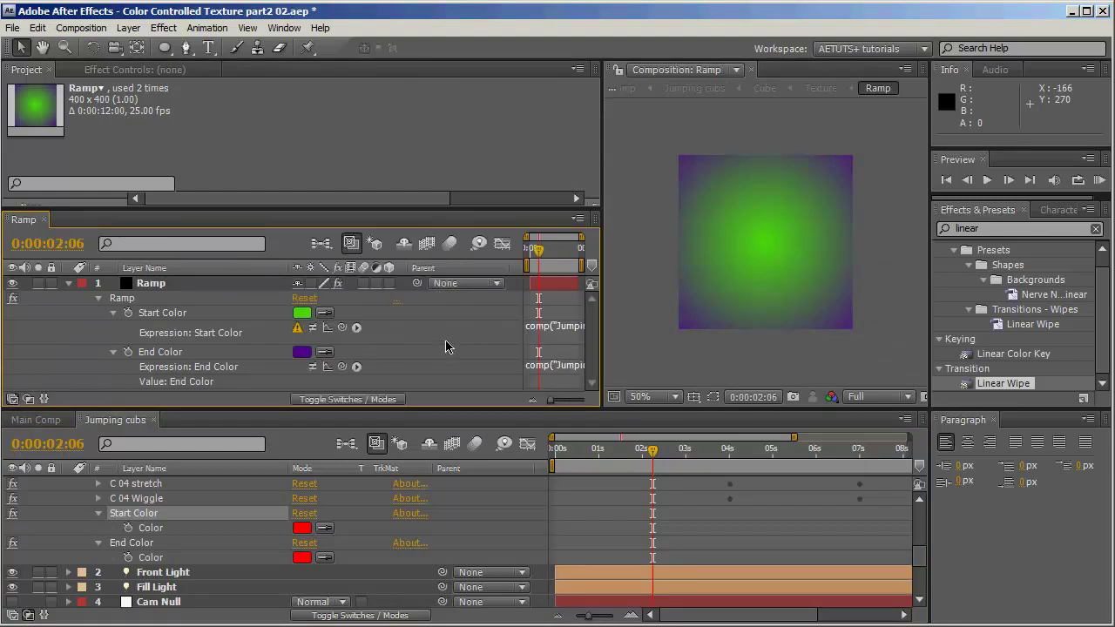
pyautogui.click(160, 329)
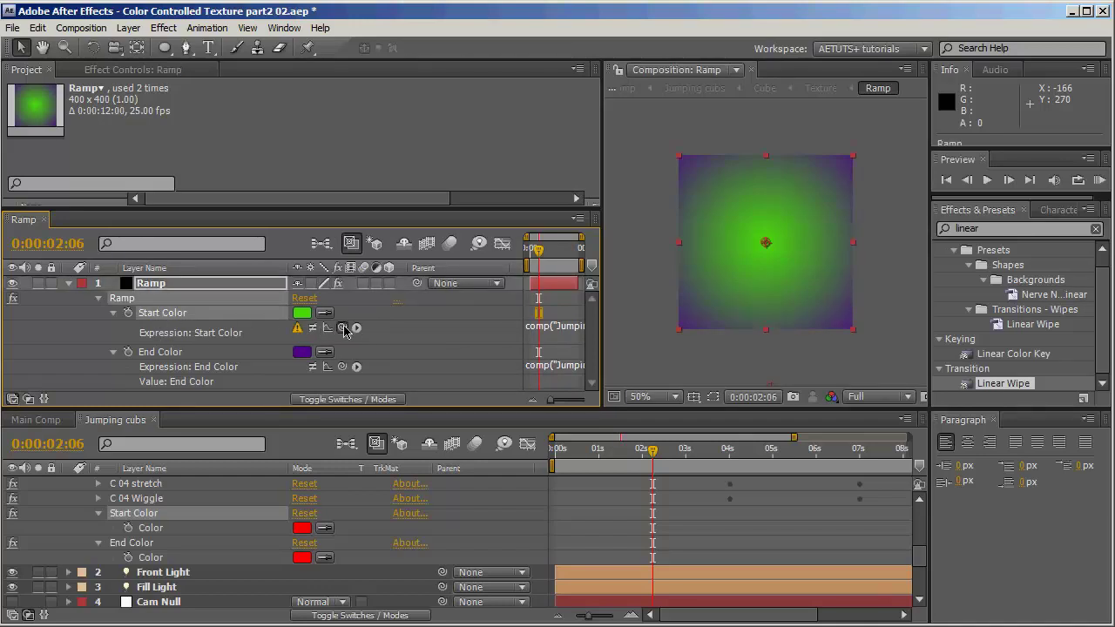
pyautogui.moveTo(343, 327); pyautogui.dragTo(190, 533)
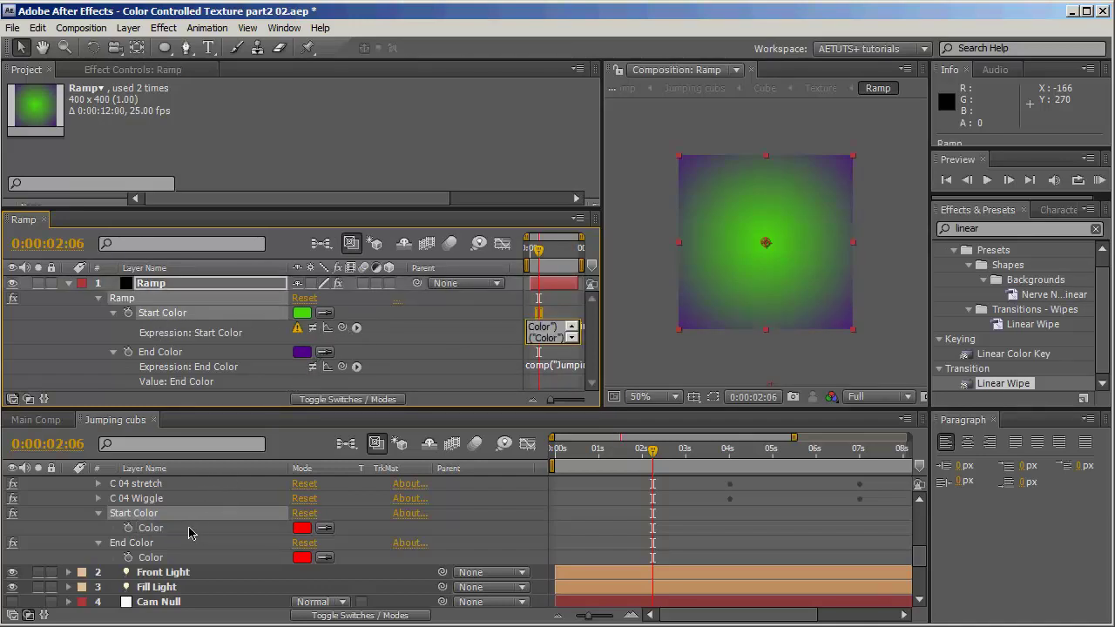
pyautogui.click(35, 528)
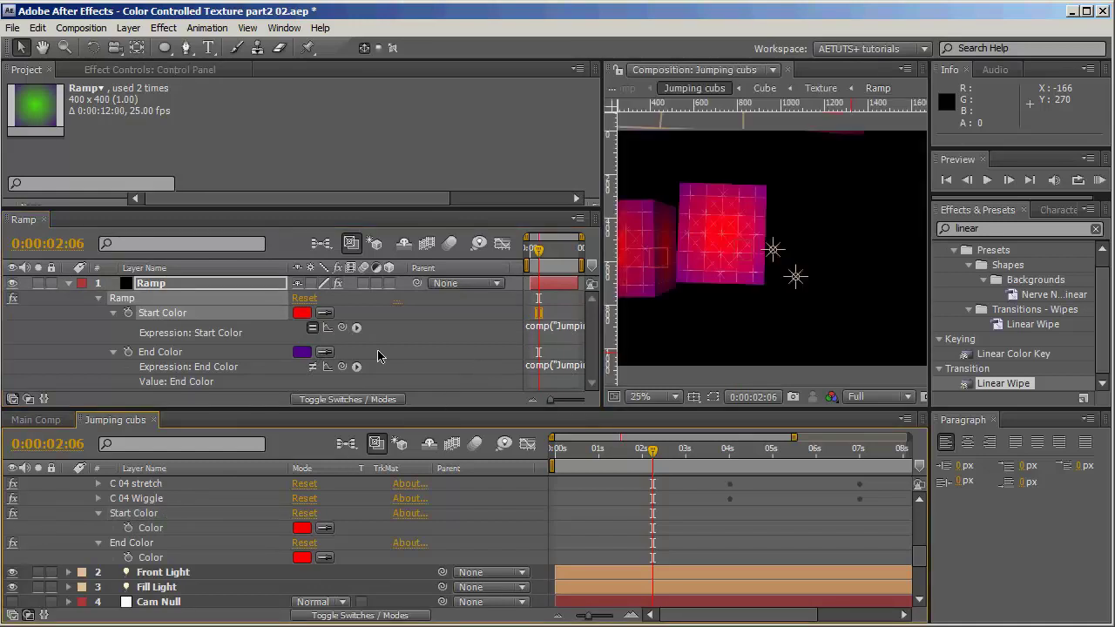
# Link the Ramp effect's End Color expression to the Color property of the Control Panel's End Color control.
pyautogui.click(343, 369)
pyautogui.moveTo(340, 372); pyautogui.dragTo(148, 577)
pyautogui.click(79, 578)
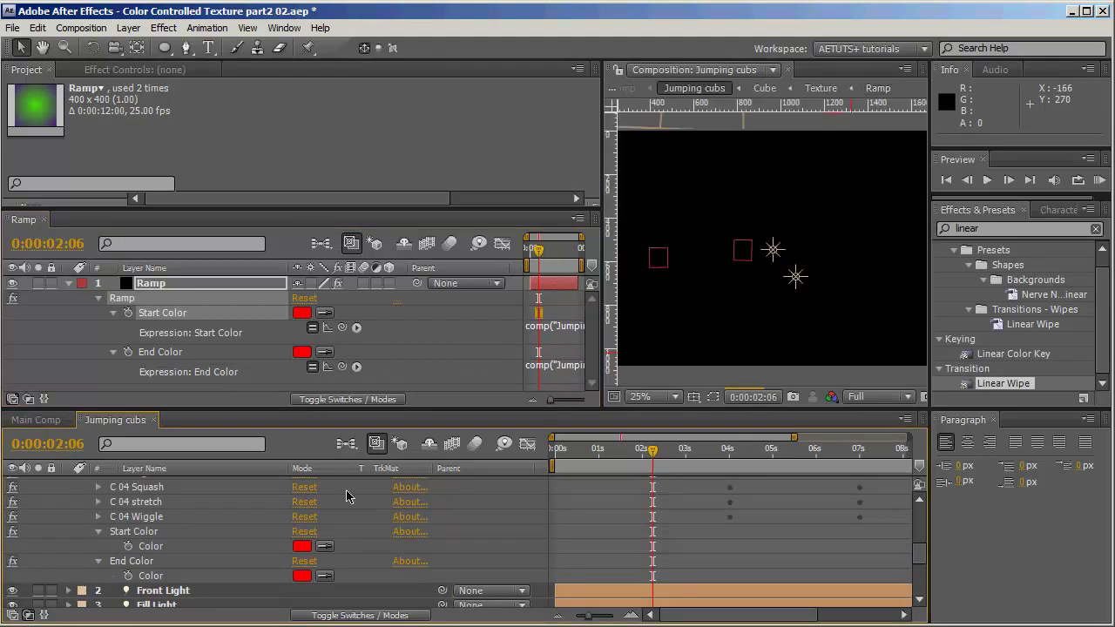
# Close the Ramp timeline, widen the composition viewer and check the cubes up to 0:00:04:15.
pyautogui.moveTo(590, 450); pyautogui.dragTo(639, 461)
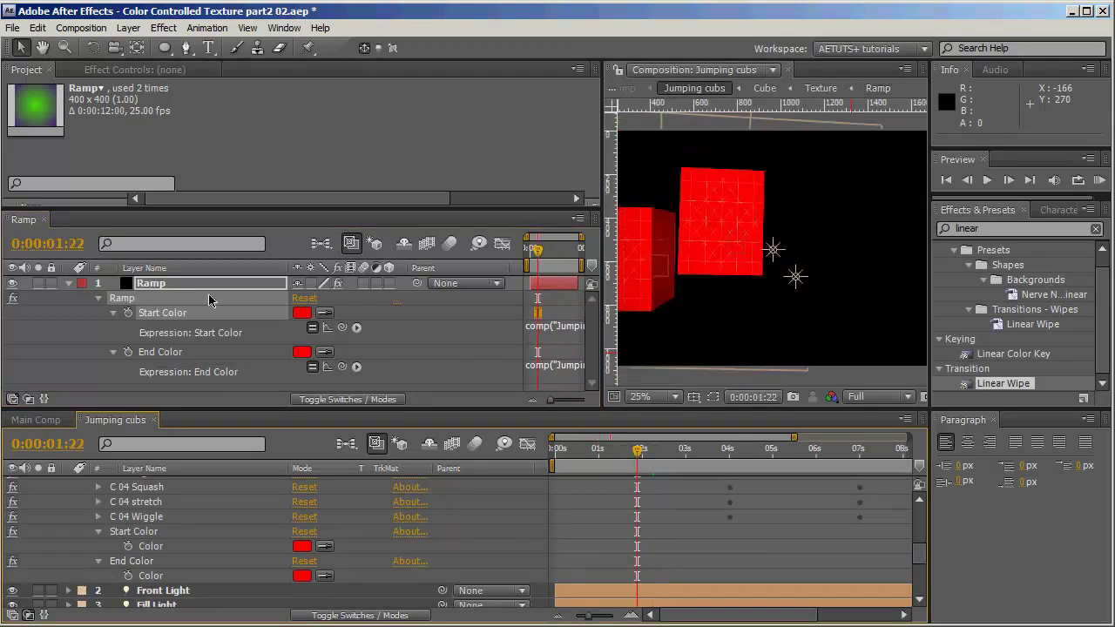
pyautogui.click(44, 218)
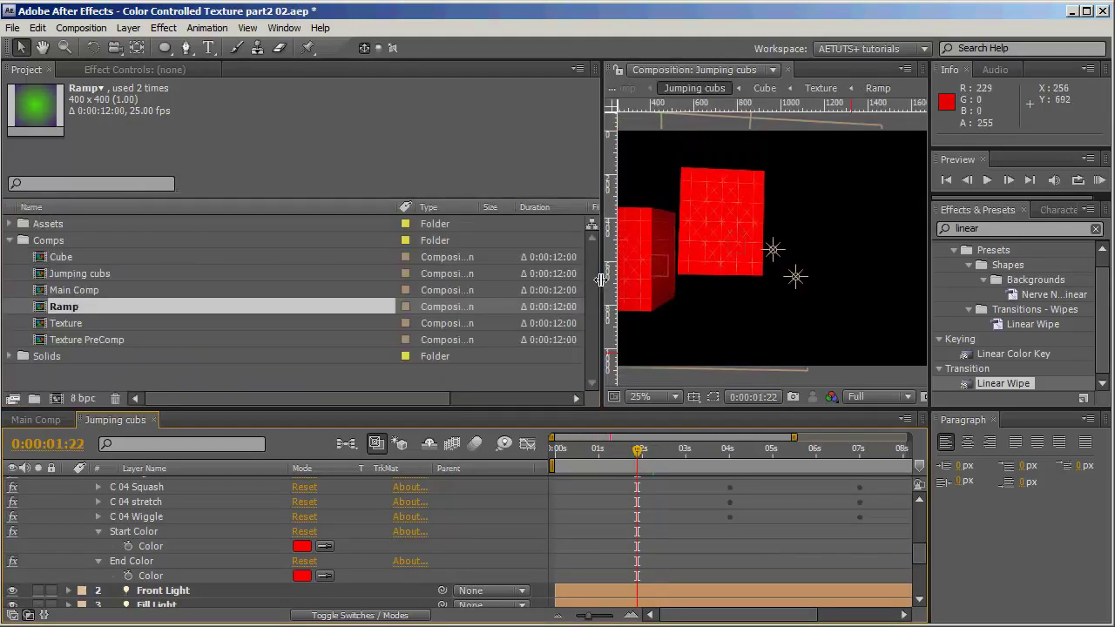
pyautogui.moveTo(601, 279); pyautogui.dragTo(287, 289)
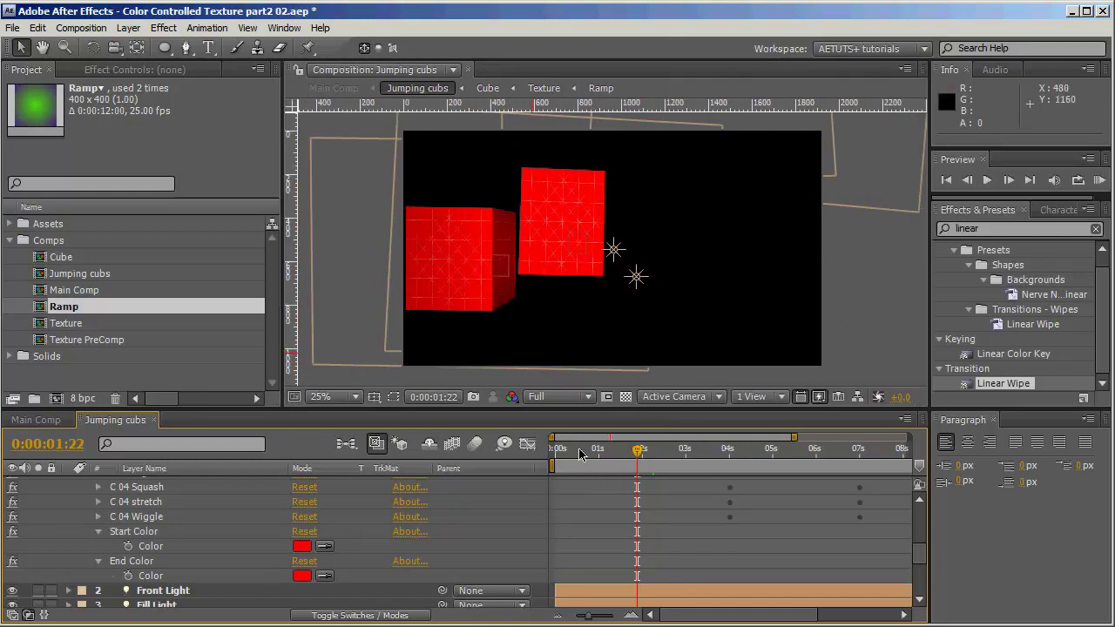
pyautogui.moveTo(581, 454); pyautogui.dragTo(755, 451)
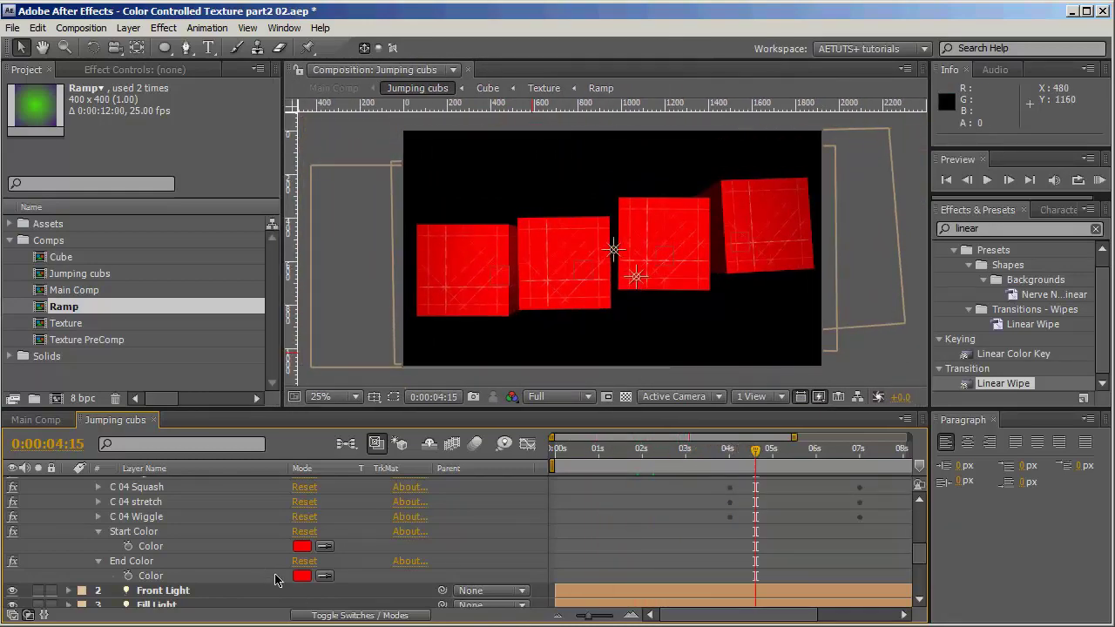
# Start keyframing both colour controls at 0:00:00:00 and set Start Color to violet 4A27E5.
pyautogui.moveTo(601, 453); pyautogui.dragTo(529, 472)
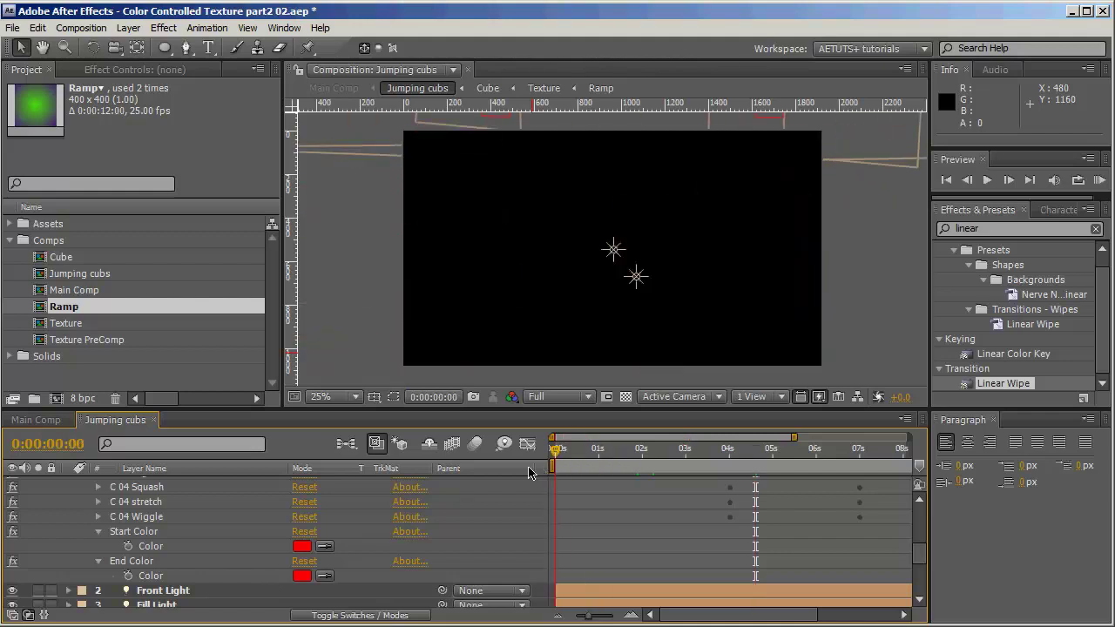
pyautogui.click(129, 546)
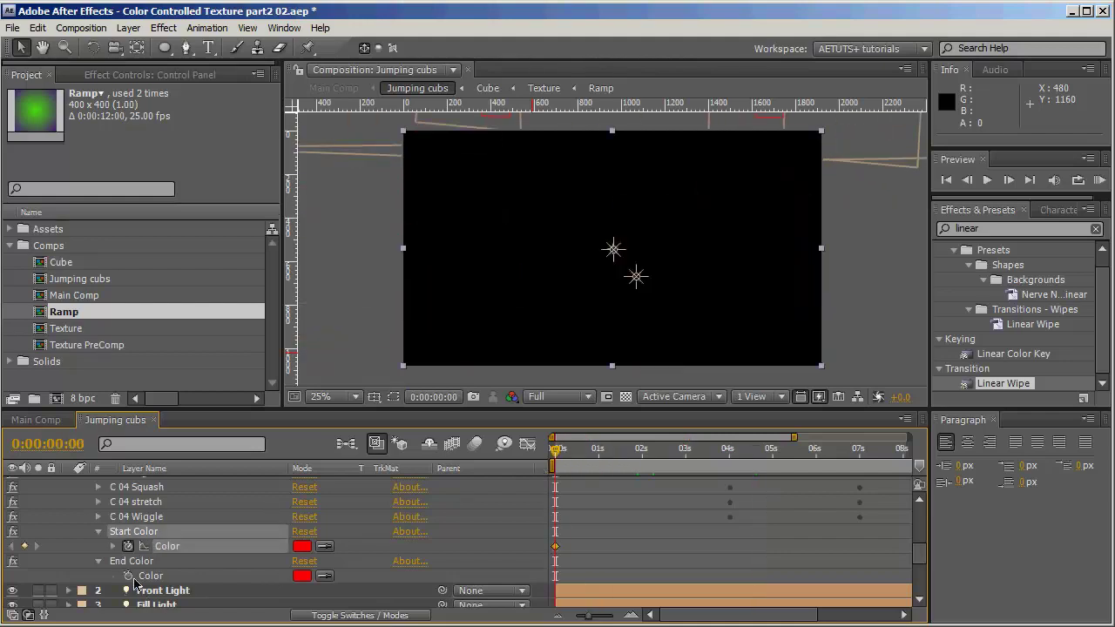
pyautogui.click(129, 576)
pyautogui.click(301, 576)
pyautogui.click(251, 341)
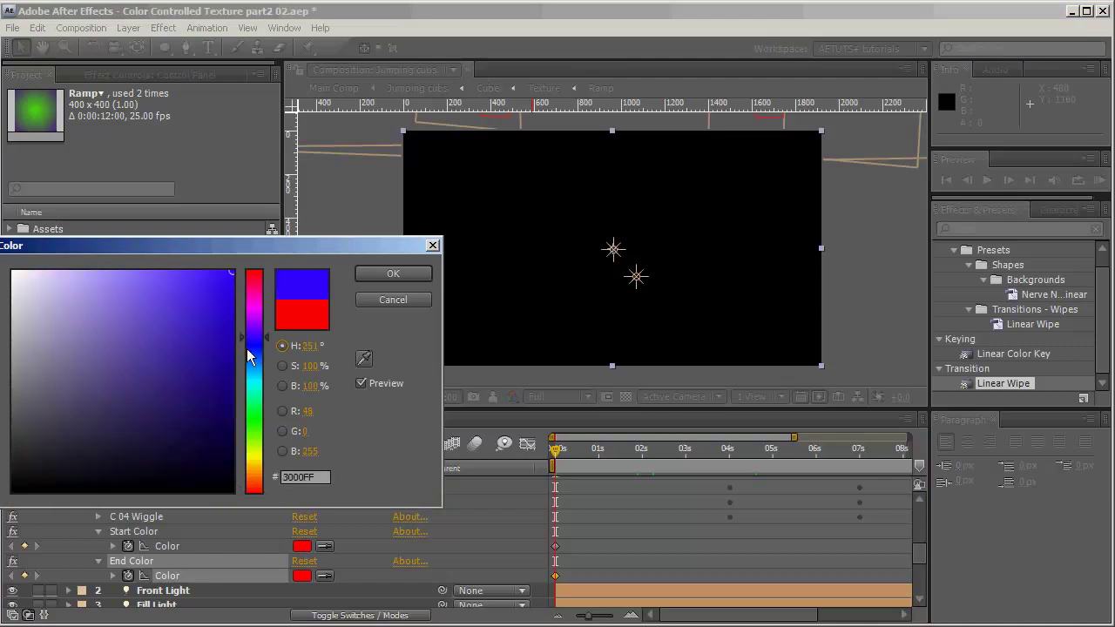
pyautogui.moveTo(225, 301); pyautogui.dragTo(196, 292)
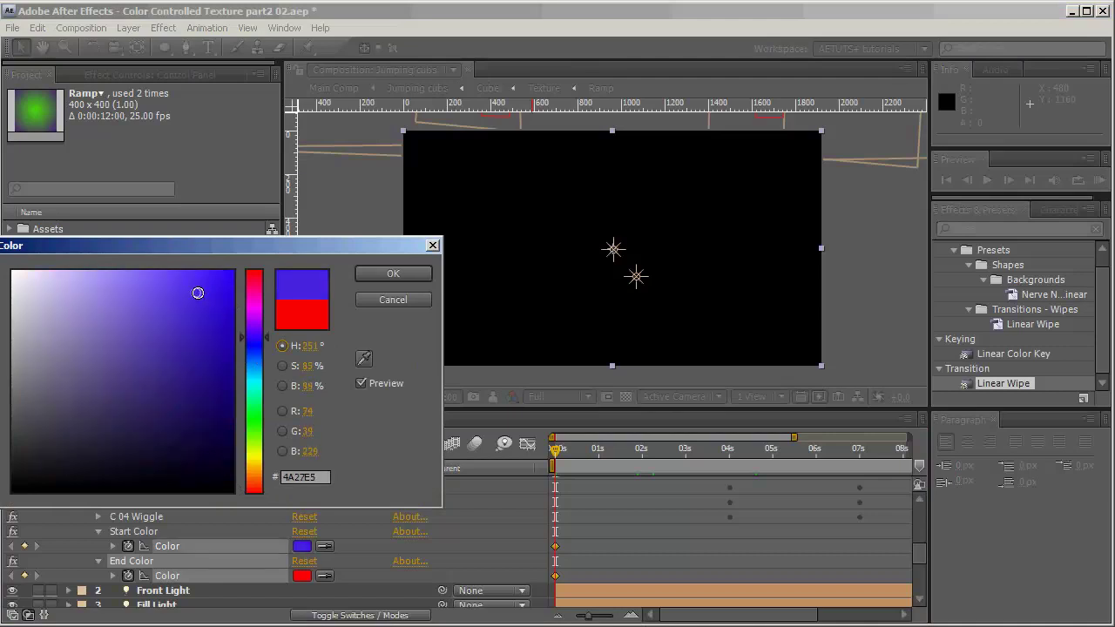
pyautogui.click(393, 274)
# Set End Color to near-black green 0B1400 and lighten Start Color to pale violet B3A3FA at 0:00:00:00.
pyautogui.click(303, 576)
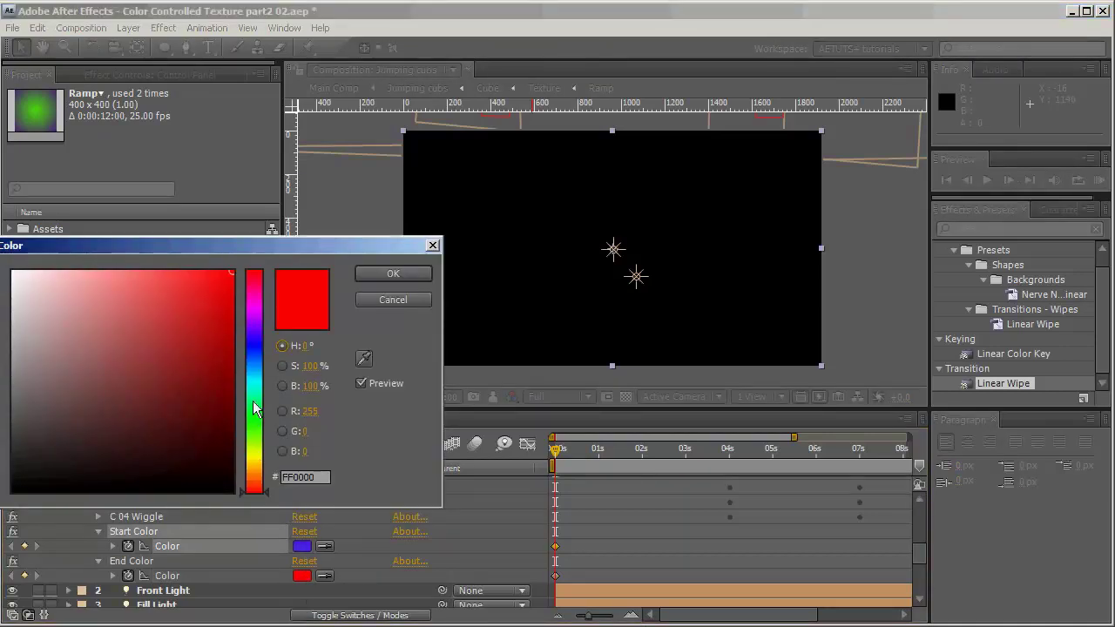
pyautogui.click(256, 440)
pyautogui.moveTo(223, 453); pyautogui.dragTo(231, 475)
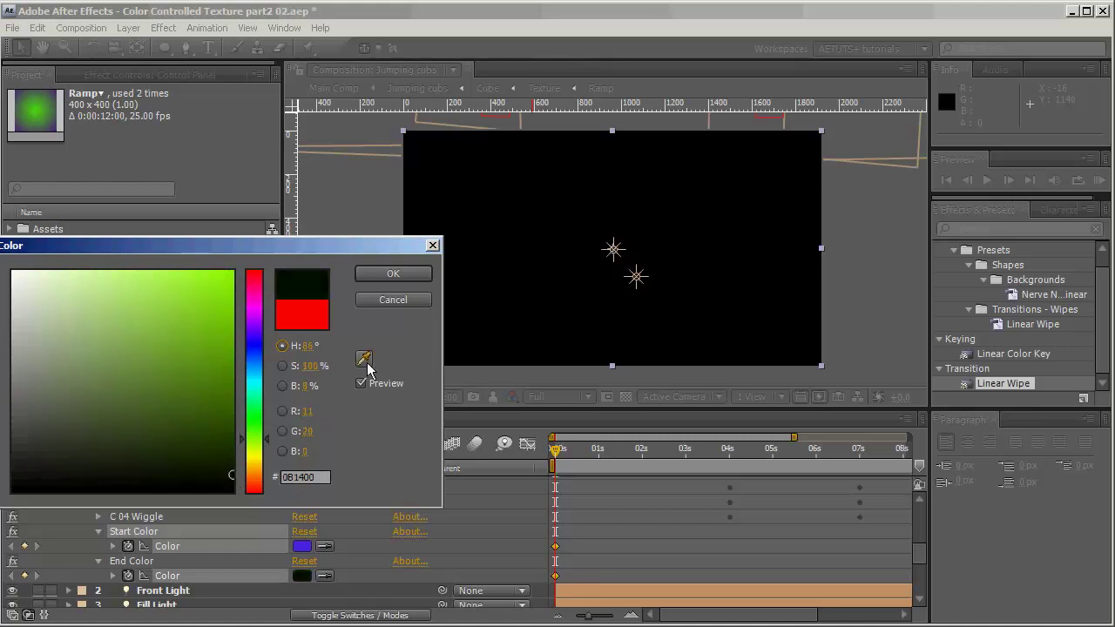
pyautogui.click(393, 273)
pyautogui.click(302, 547)
pyautogui.click(88, 275)
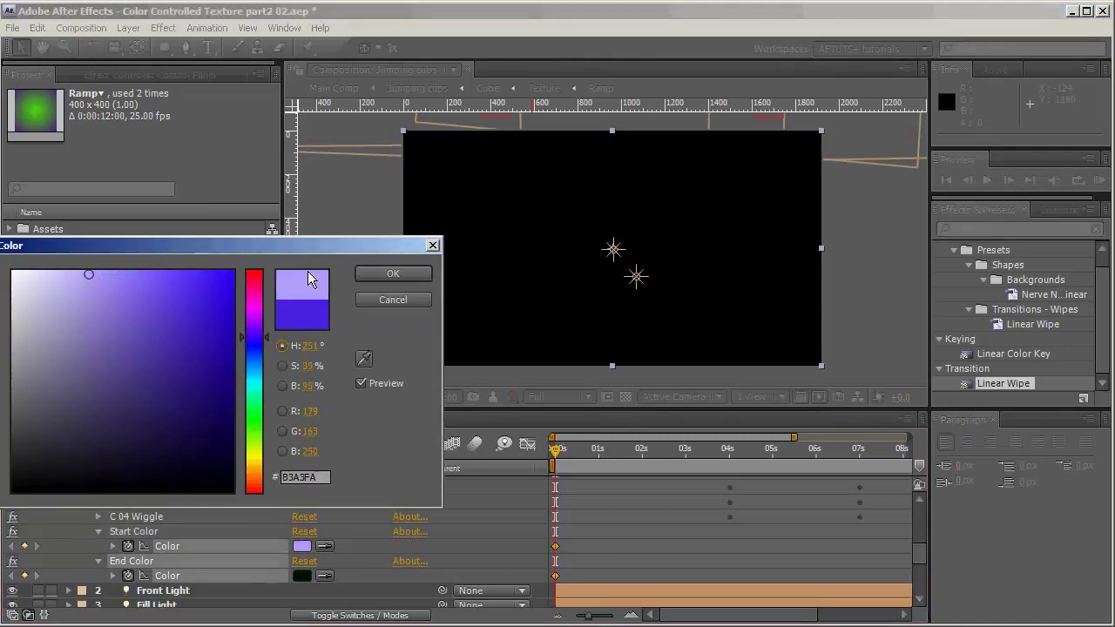
pyautogui.click(416, 277)
# Go to 0:00:00:24 and move the Start Color and End Color keyframes to that time.
pyautogui.click(586, 451)
pyautogui.moveTo(586, 460); pyautogui.dragTo(596, 453)
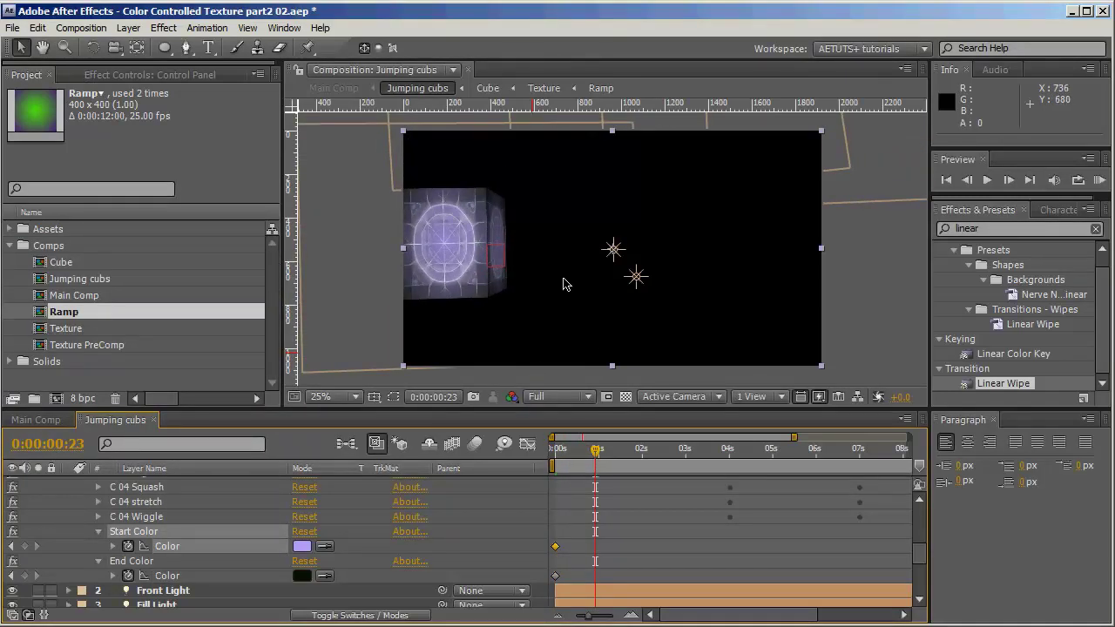
pyautogui.click(71, 446)
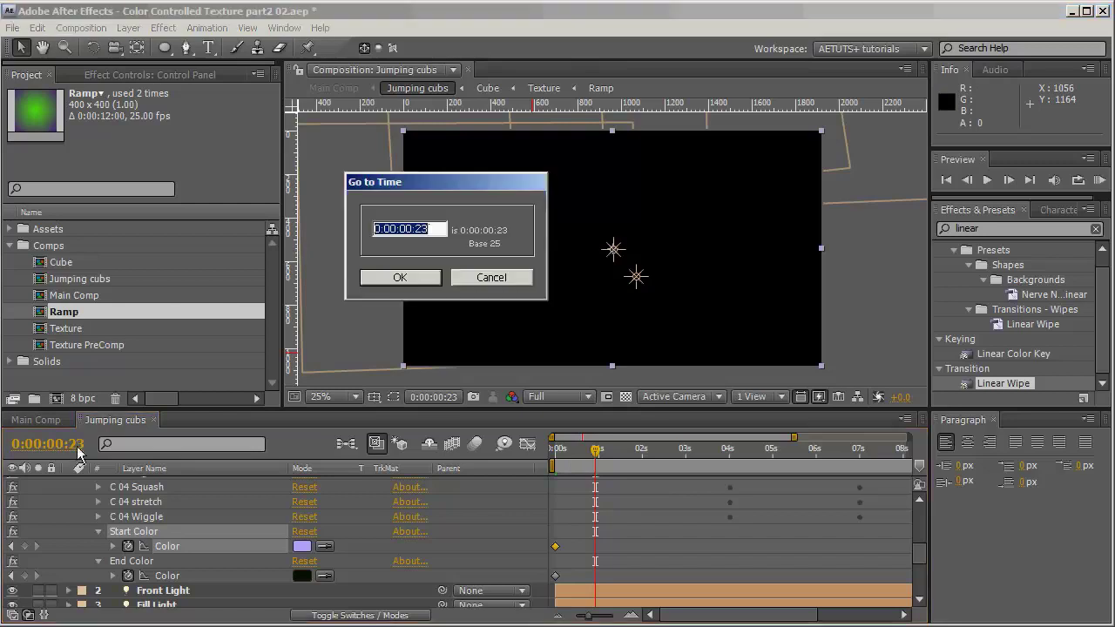
pyautogui.doubleClick(421, 229)
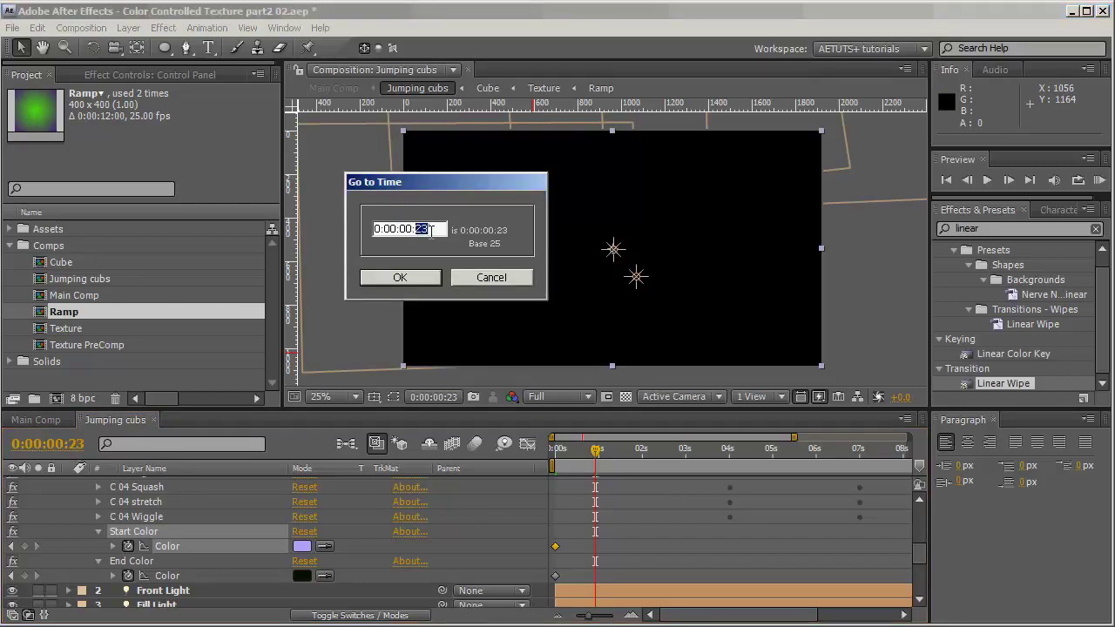
pyautogui.press('Return')
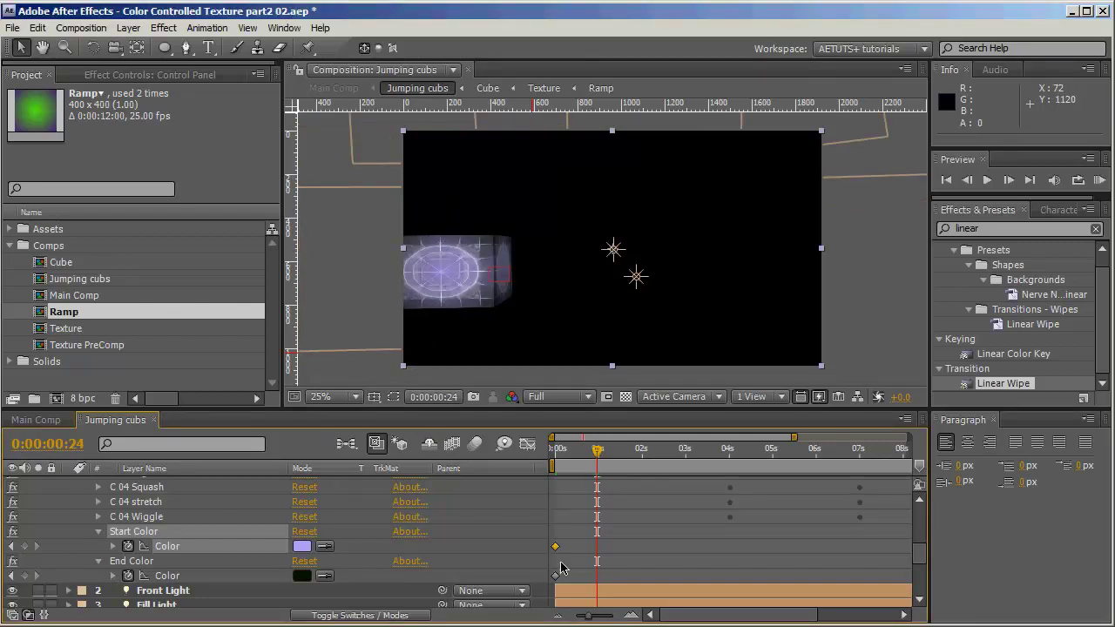
pyautogui.moveTo(581, 537); pyautogui.dragTo(554, 589)
pyautogui.moveTo(555, 546); pyautogui.dragTo(598, 547)
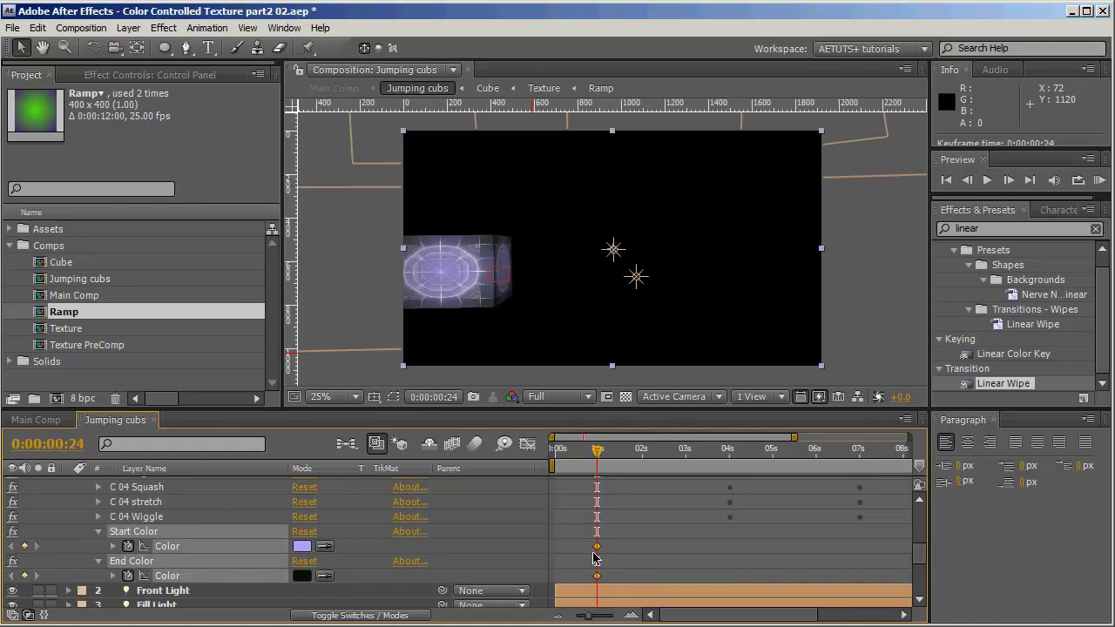
# Advance one frame to 0:00:01:00 and set both selected colour controls to dark yellow 362D01.
pyautogui.click(1007, 180)
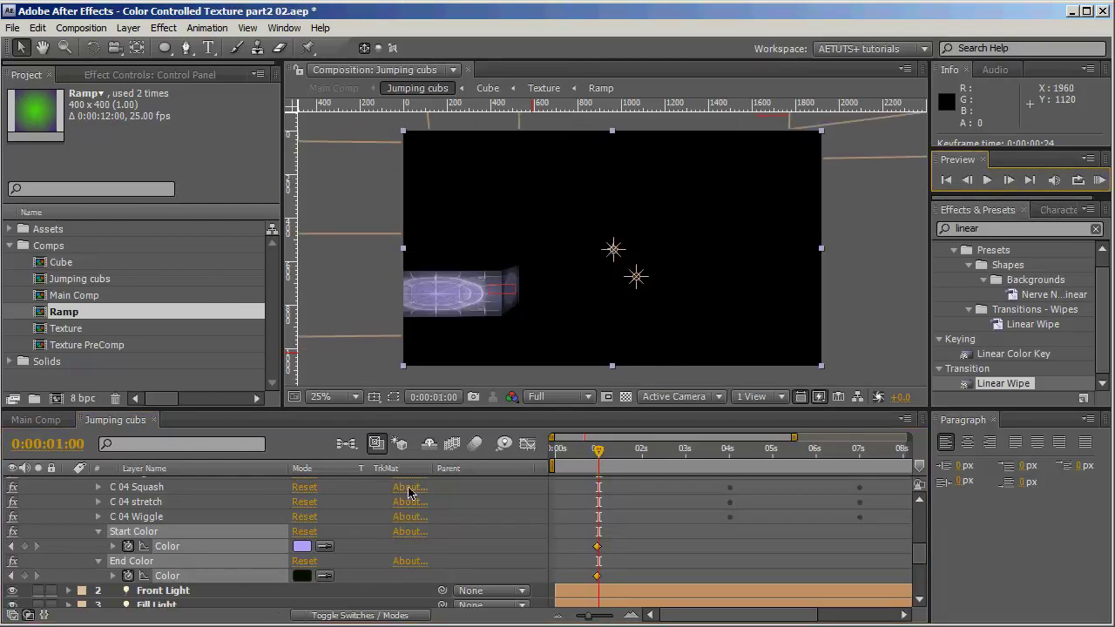
pyautogui.click(301, 576)
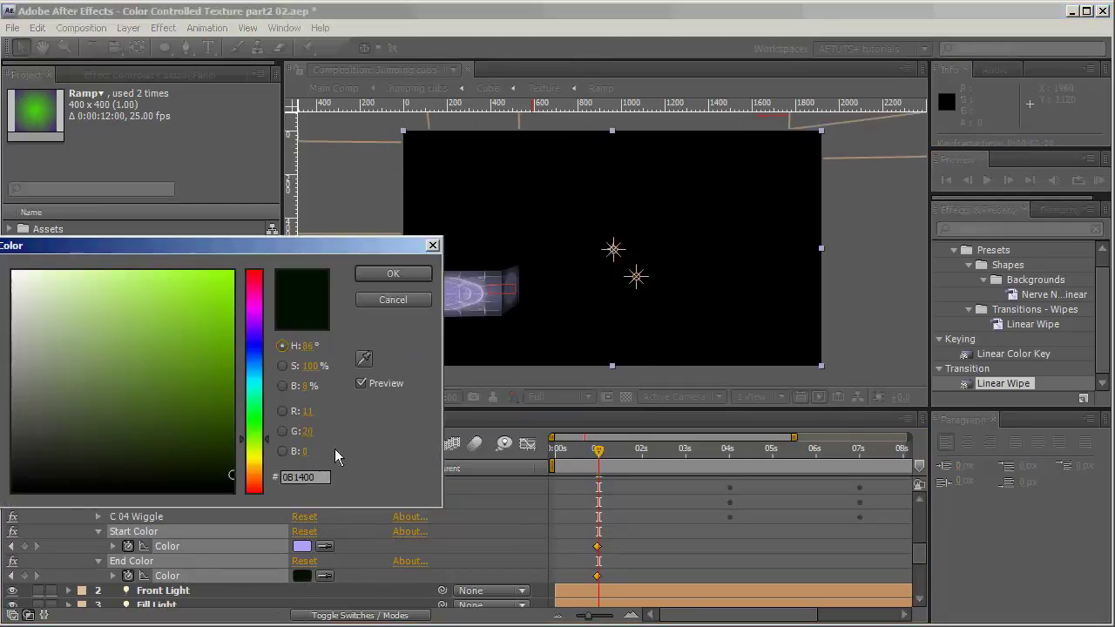
pyautogui.click(252, 471)
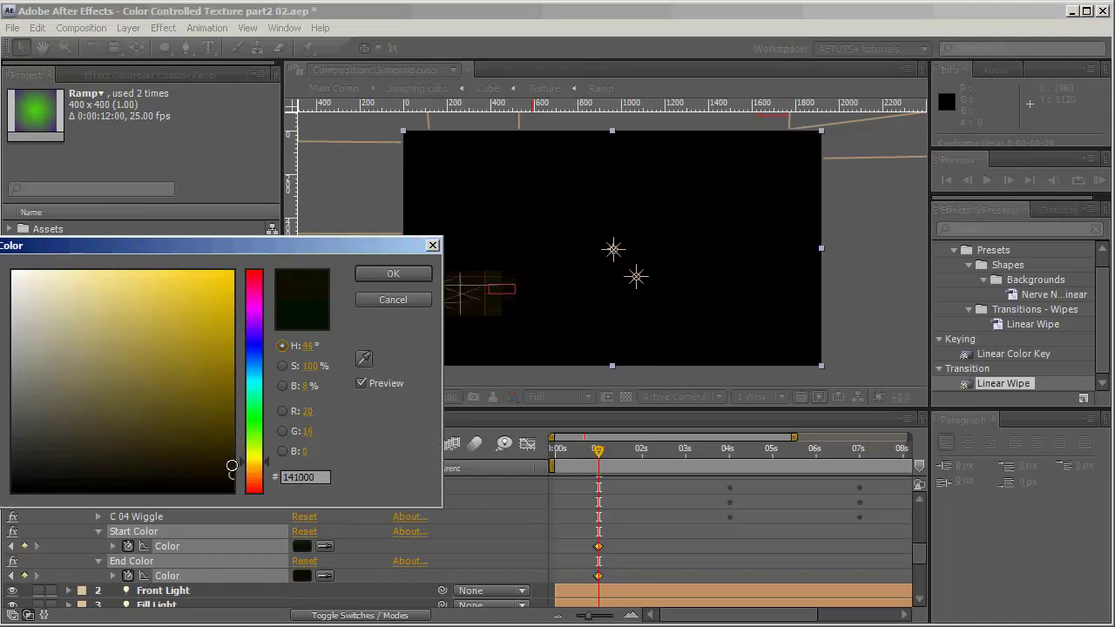
pyautogui.moveTo(232, 465); pyautogui.dragTo(230, 445)
pyautogui.click(420, 275)
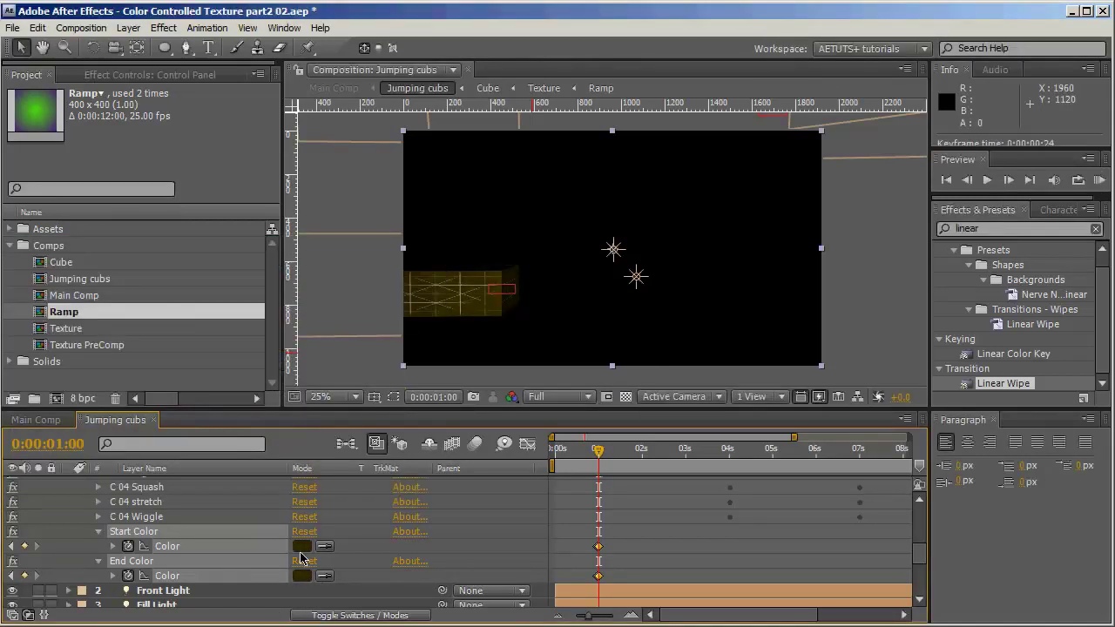
# Set Start Color alone to light green 72E557 at 0:00:01:00.
pyautogui.click(303, 548)
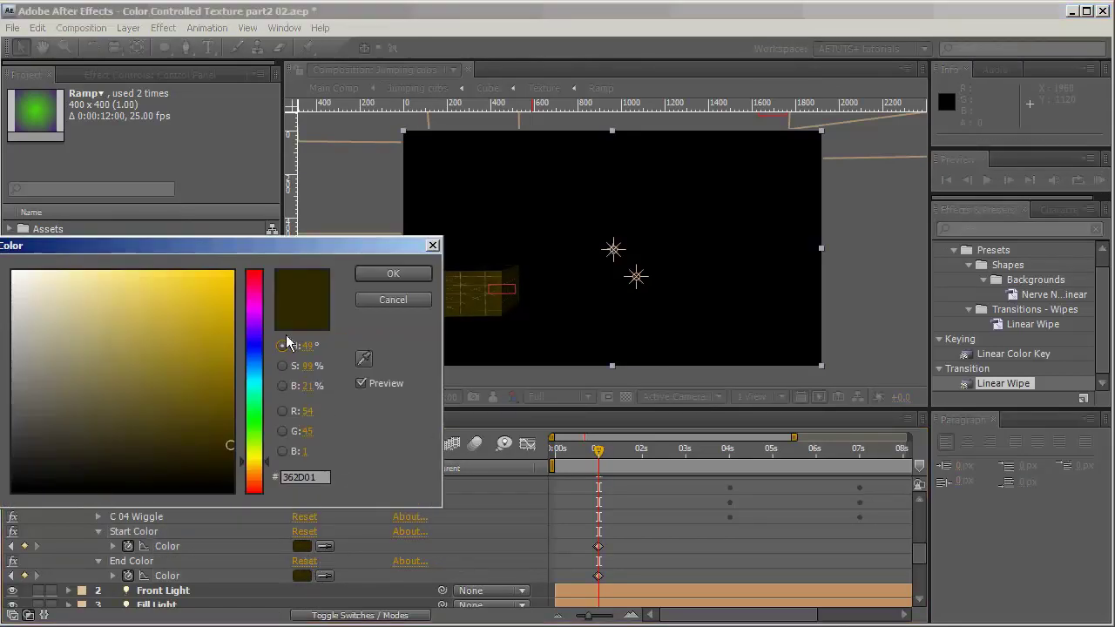
pyautogui.moveTo(255, 348)
pyautogui.mouseDown()
pyautogui.moveTo(252, 311)
pyautogui.moveTo(159, 316)
pyautogui.moveTo(148, 293)
pyautogui.mouseUp()
pyautogui.click(261, 429)
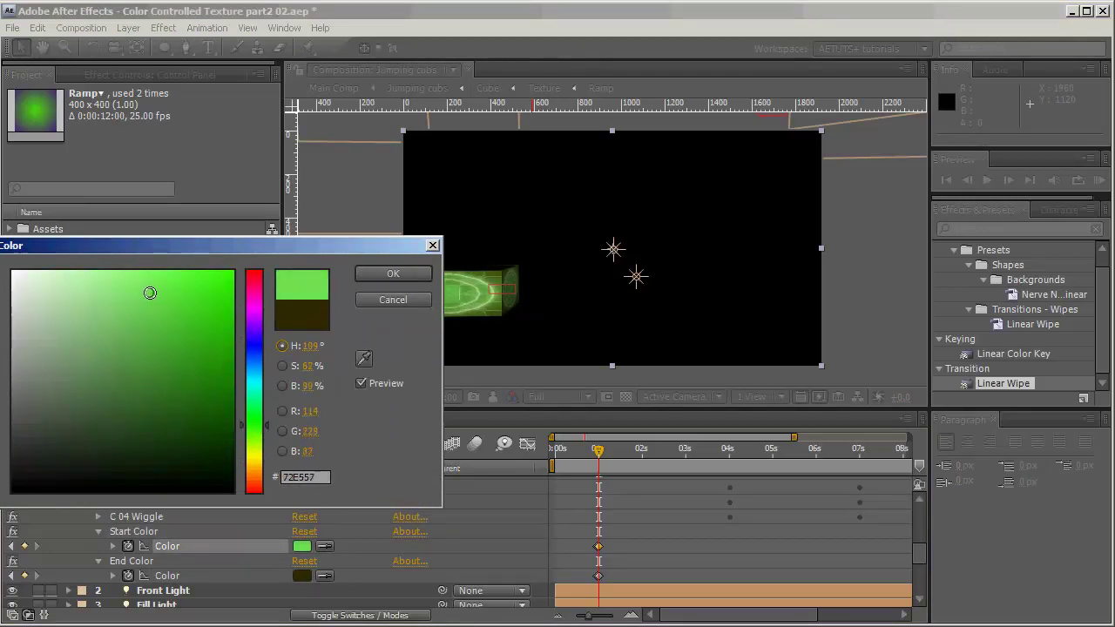
pyautogui.click(393, 274)
# Add keyframes holding the current Start Color and End Color at 0:00:01:24.
pyautogui.moveTo(609, 455); pyautogui.dragTo(639, 455)
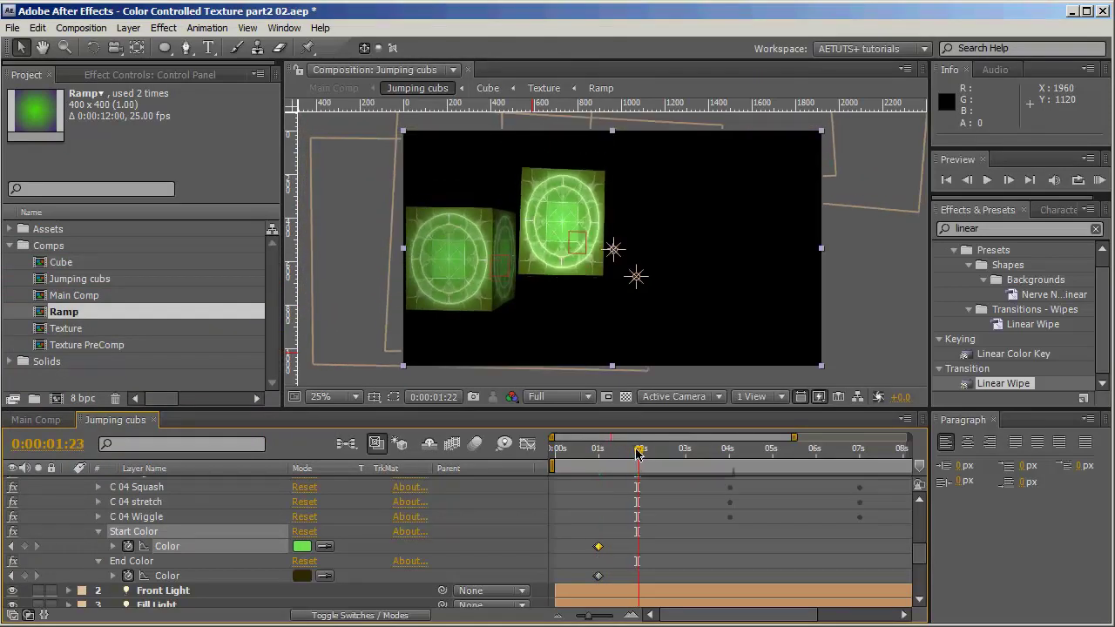
pyautogui.click(1009, 180)
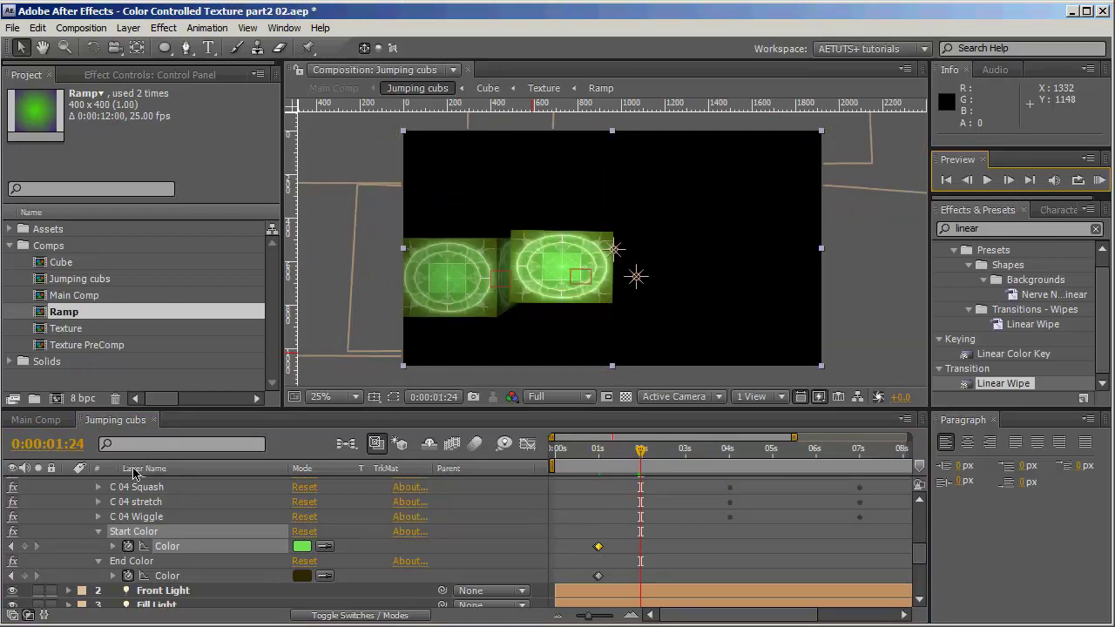
pyautogui.click(24, 546)
pyautogui.click(25, 576)
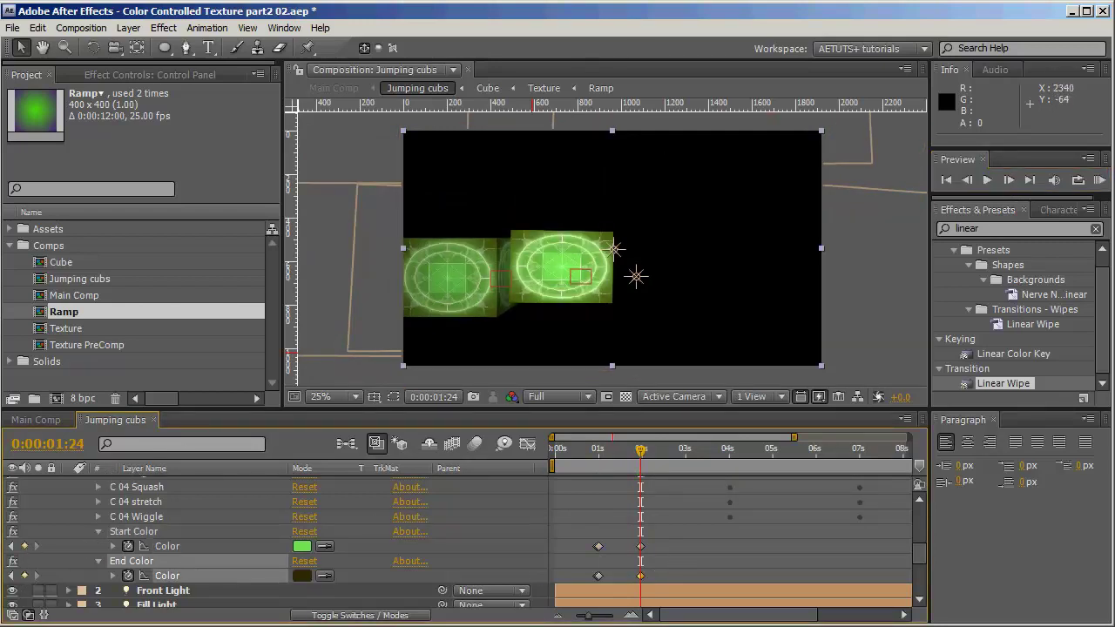
# Advance one frame to 0:00:02:00 and set Start Color to a bright blue.
pyautogui.click(1008, 179)
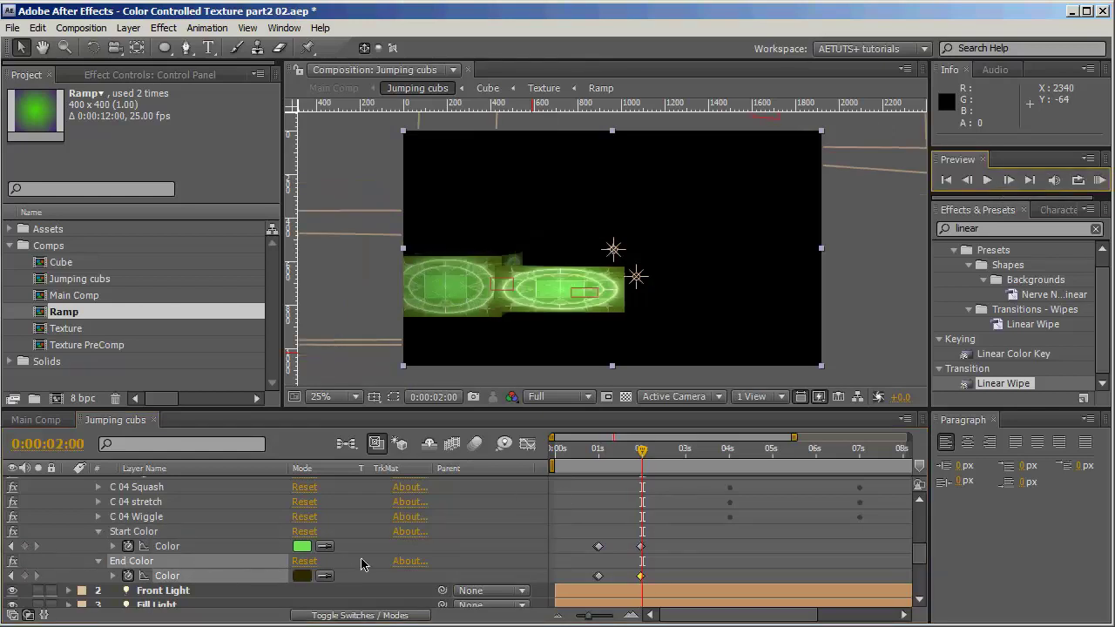
pyautogui.click(301, 546)
pyautogui.moveTo(258, 369); pyautogui.dragTo(257, 352)
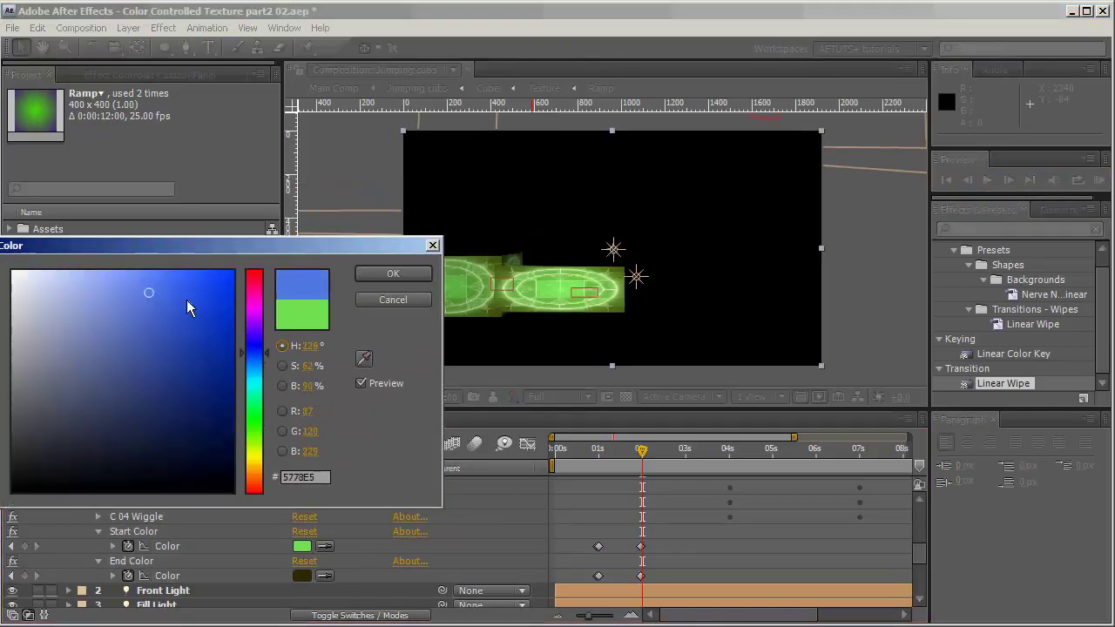
pyautogui.click(168, 281)
pyautogui.click(393, 273)
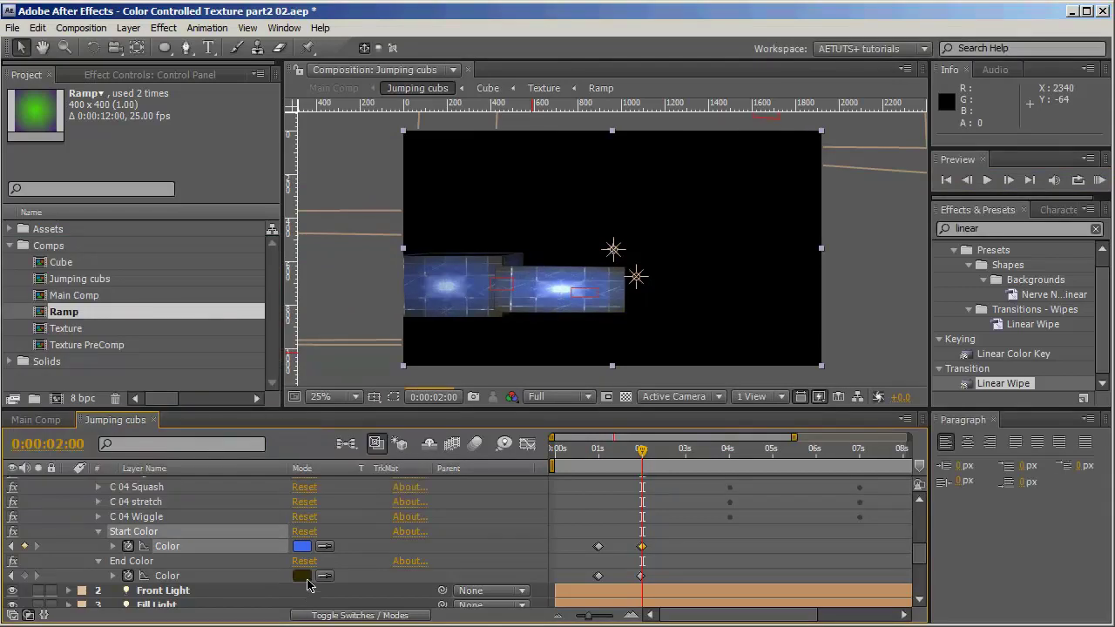
# Set End Color to a dark olive yellow at 0:00:02:00.
pyautogui.click(301, 575)
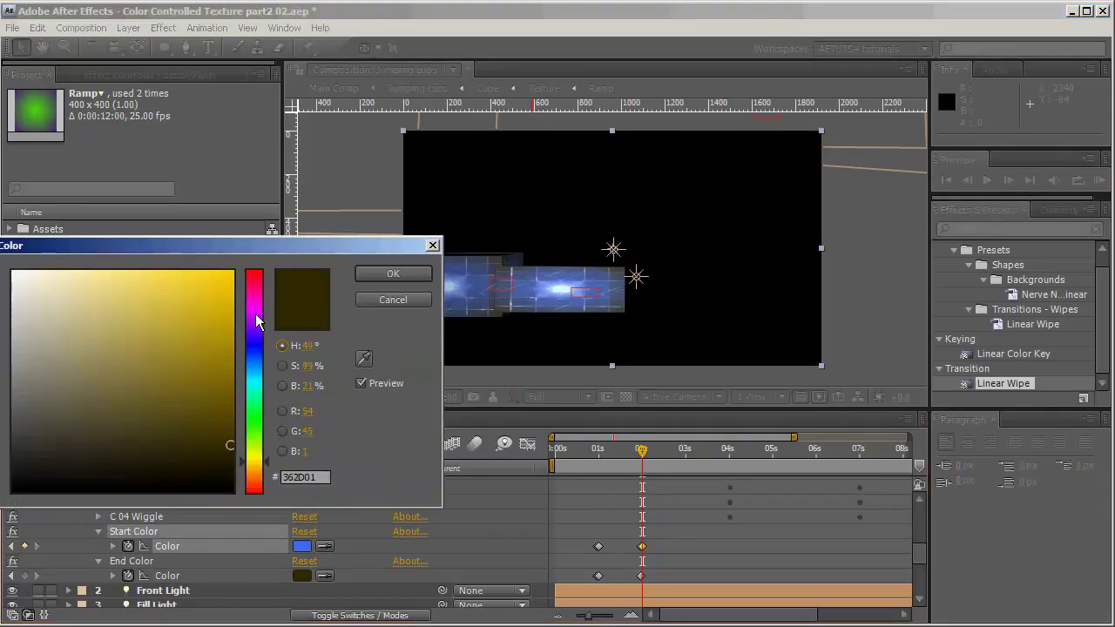
pyautogui.click(260, 484)
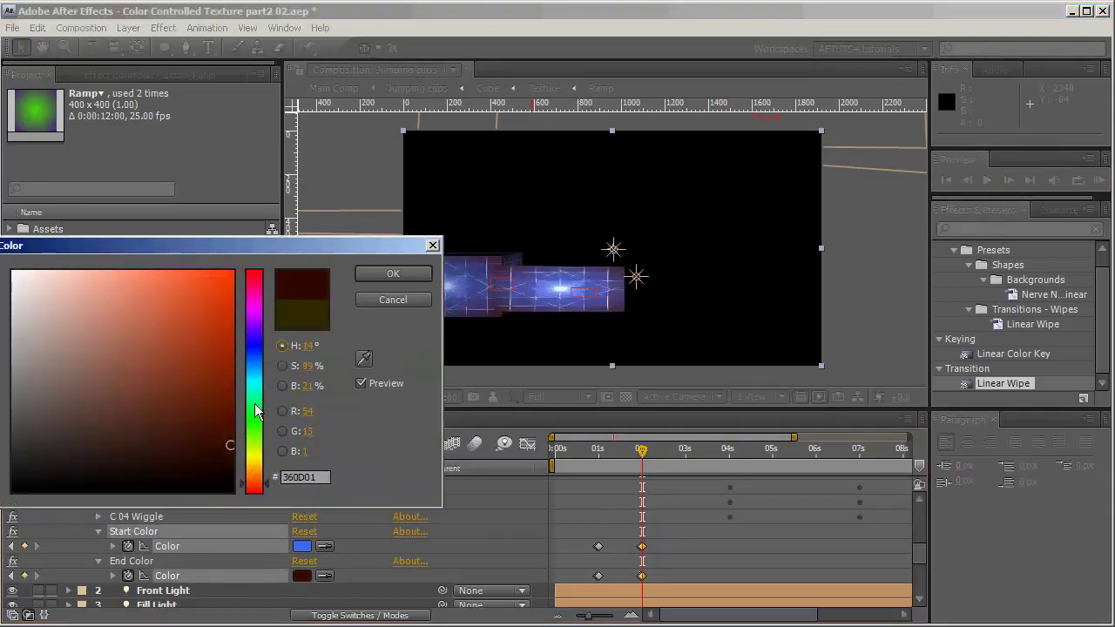
pyautogui.moveTo(259, 414); pyautogui.dragTo(260, 423)
pyautogui.click(223, 424)
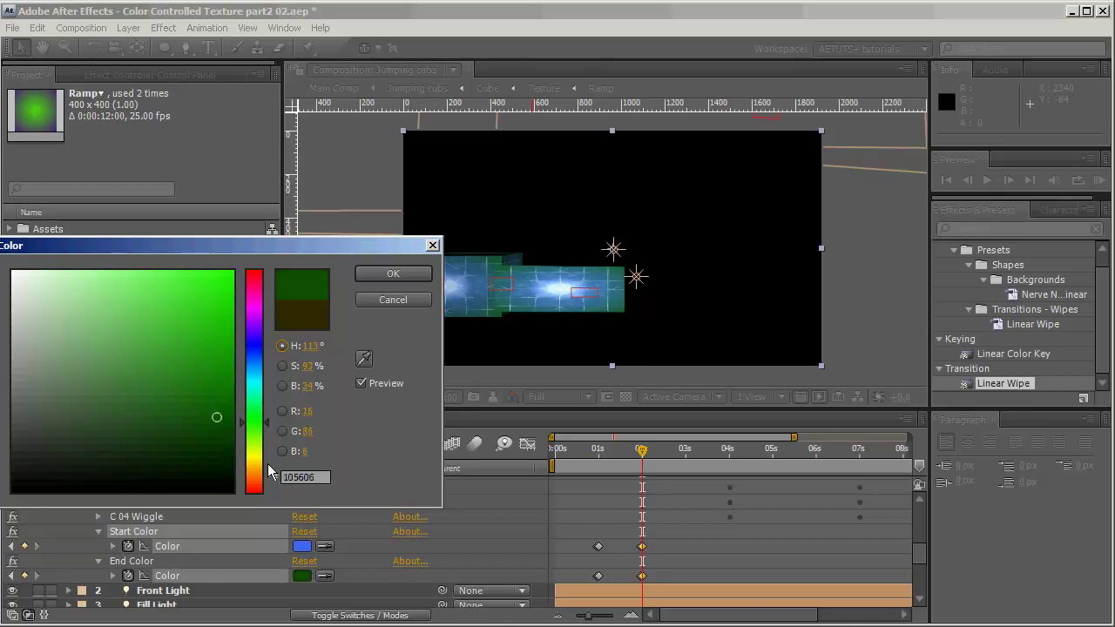
pyautogui.click(260, 454)
pyautogui.click(217, 350)
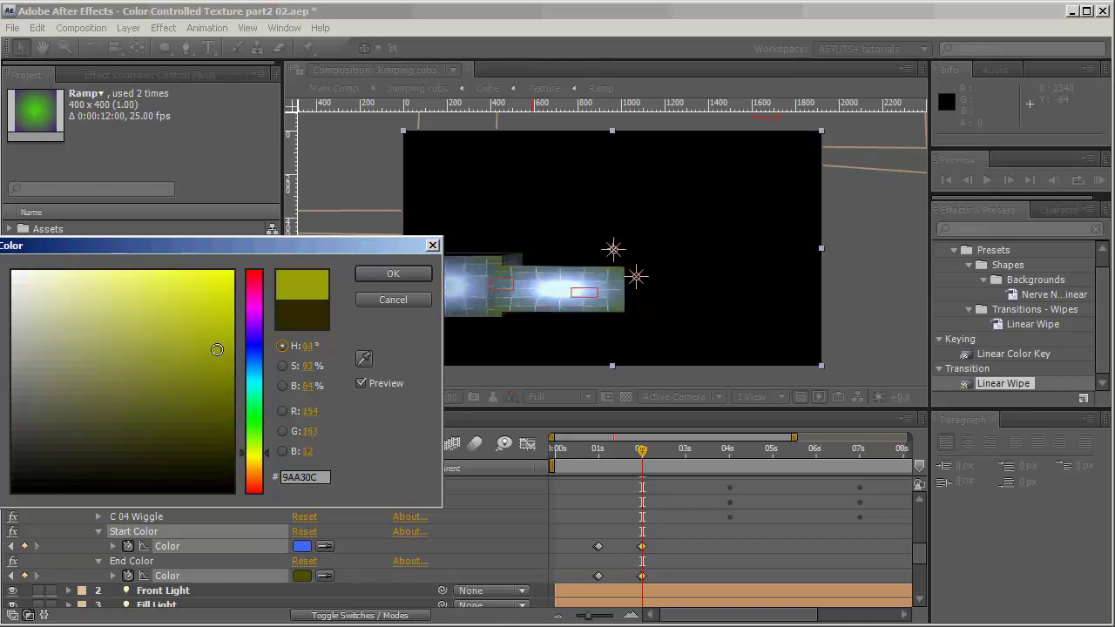
pyautogui.click(215, 432)
pyautogui.click(393, 274)
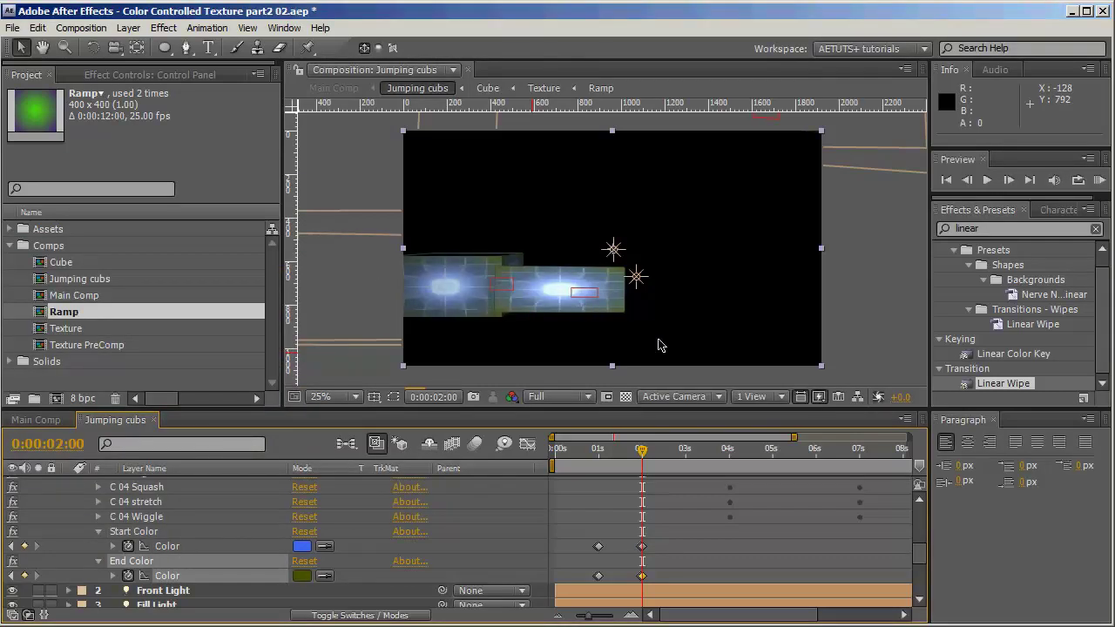
# Go to 0:00:02:24 and add keyframes holding the current Start Color and End Color.
pyautogui.click(43, 445)
pyautogui.click(420, 229)
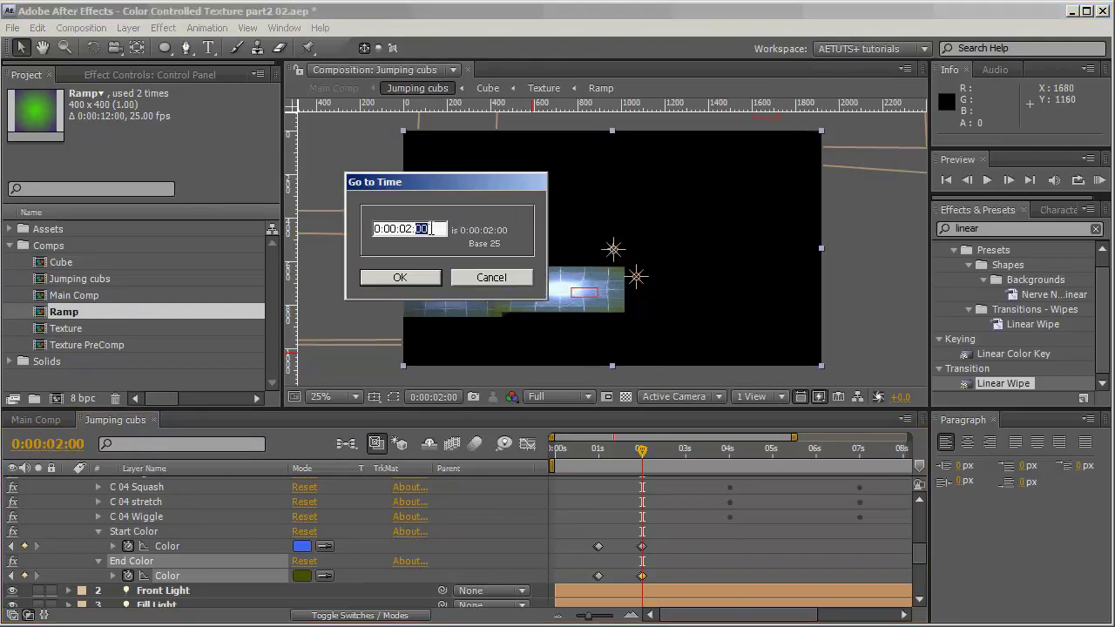
pyautogui.write('24')
pyautogui.press('Return')
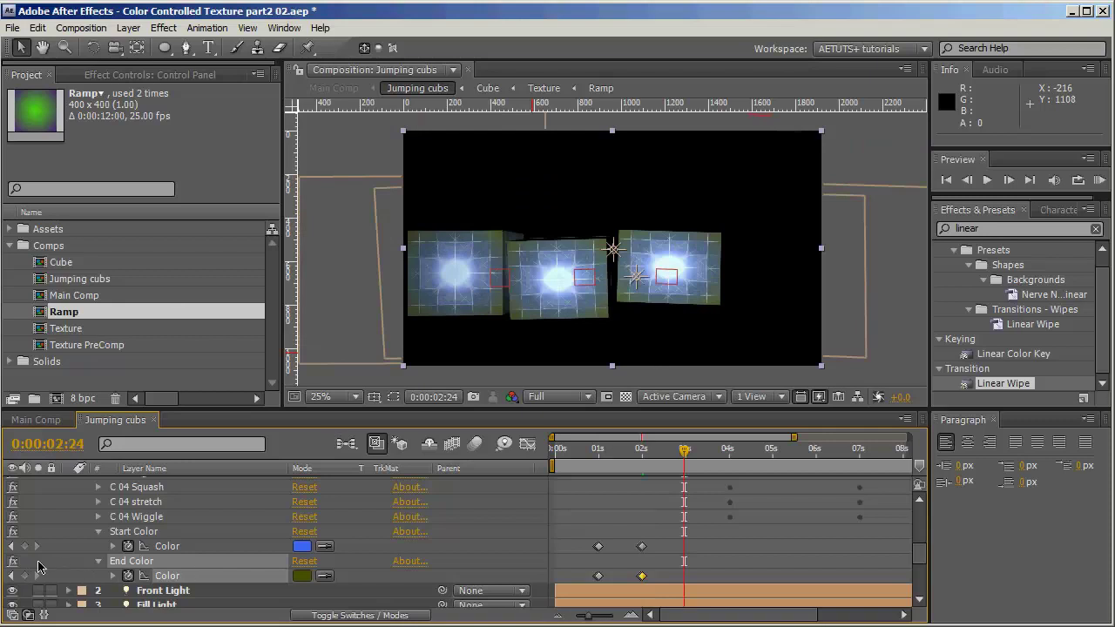
pyautogui.click(25, 547)
pyautogui.click(24, 576)
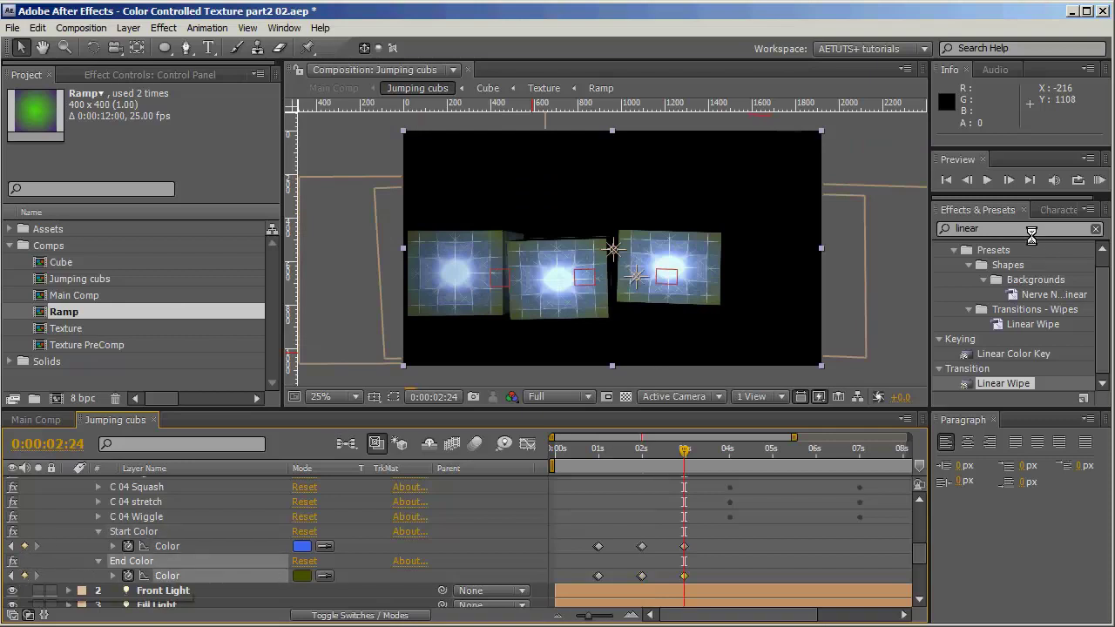
# Advance one frame to 0:00:03:00 and set Start Color to magenta DC47F2.
pyautogui.click(1009, 181)
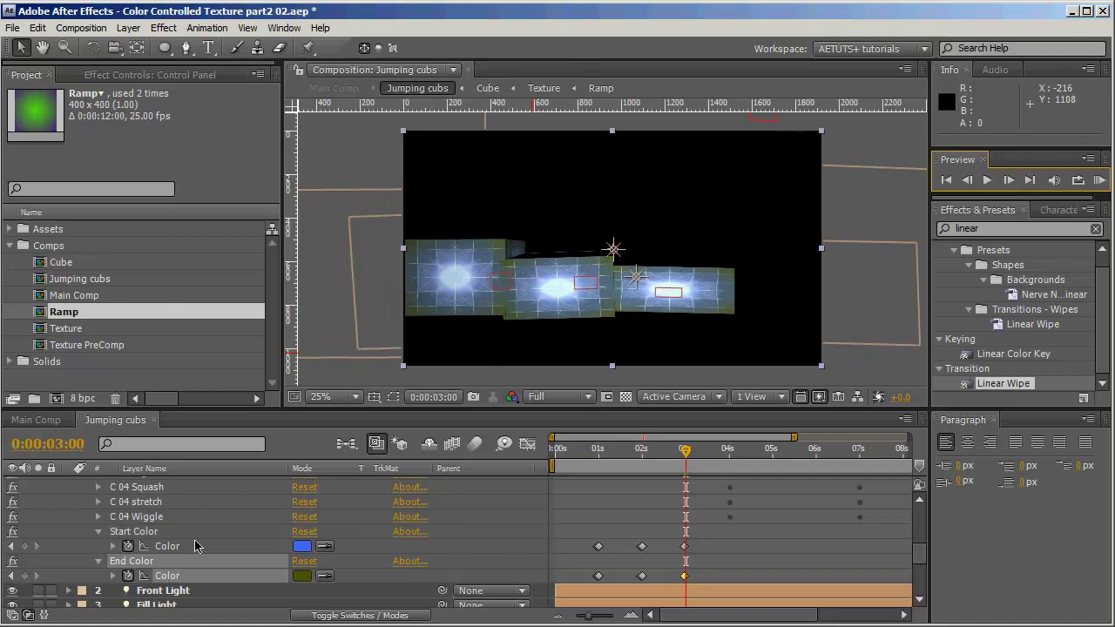
pyautogui.click(305, 547)
pyautogui.moveTo(259, 331); pyautogui.dragTo(253, 313)
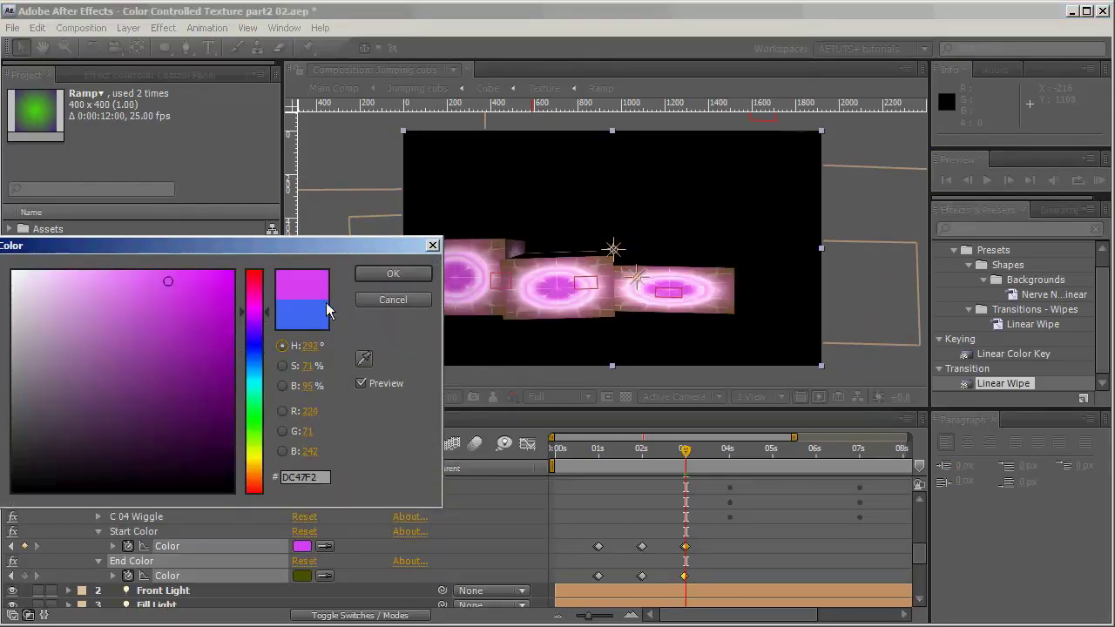
pyautogui.click(393, 273)
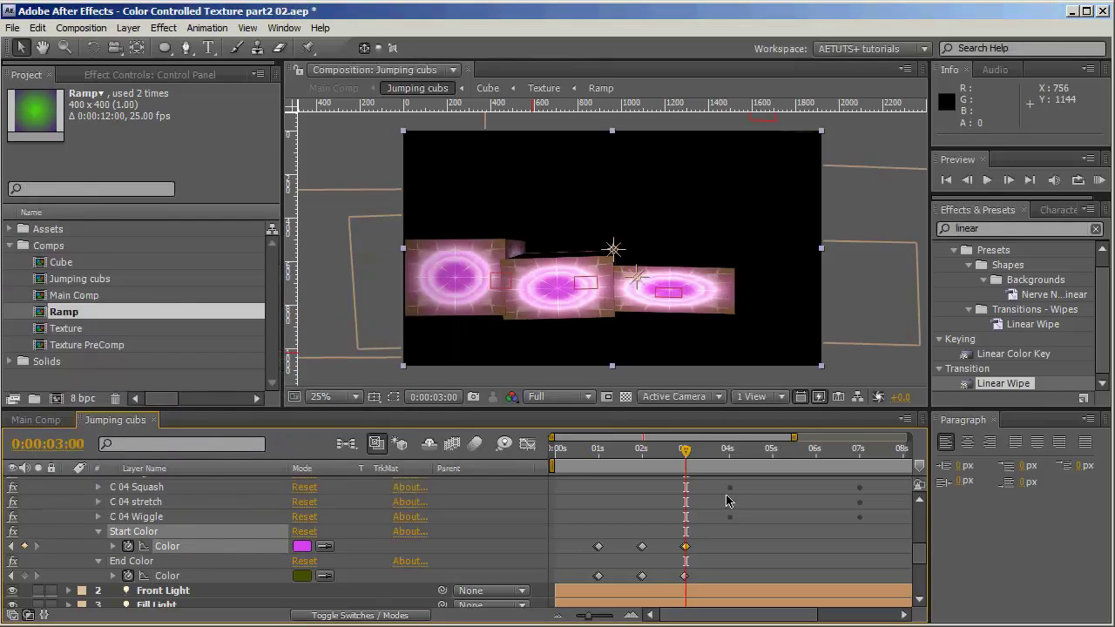
# Set End Color to a dark orange-brown at 0:00:03:00.
pyautogui.click(302, 576)
pyautogui.moveTo(252, 463); pyautogui.dragTo(260, 485)
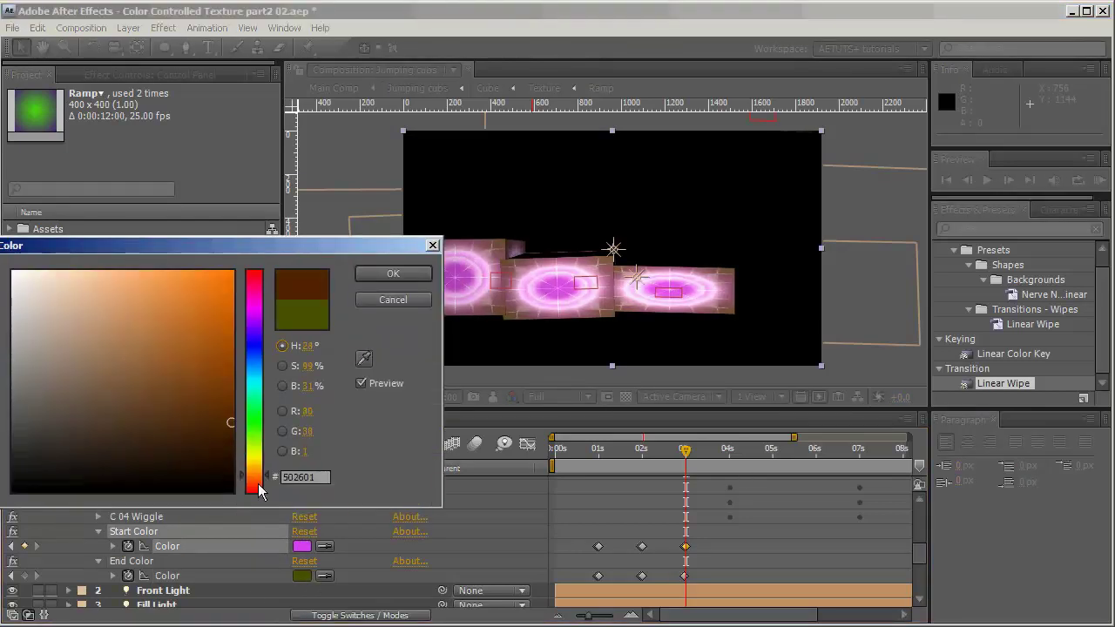
pyautogui.click(393, 273)
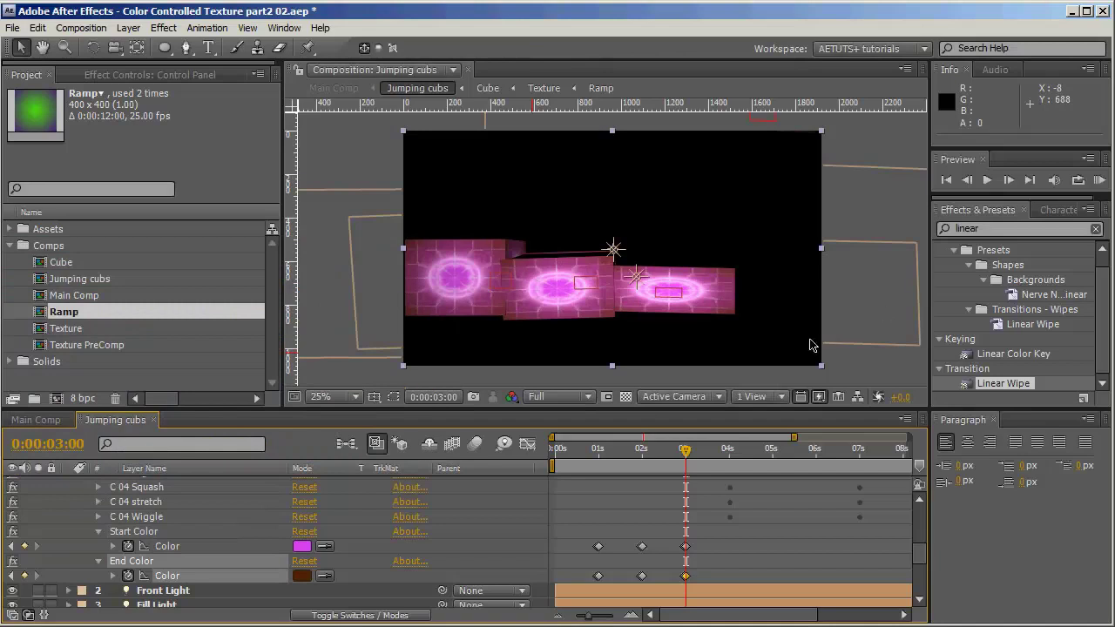
# Go to 0:00:03:24 and add hold keyframes for the current Start Color and End Color.
pyautogui.click(48, 444)
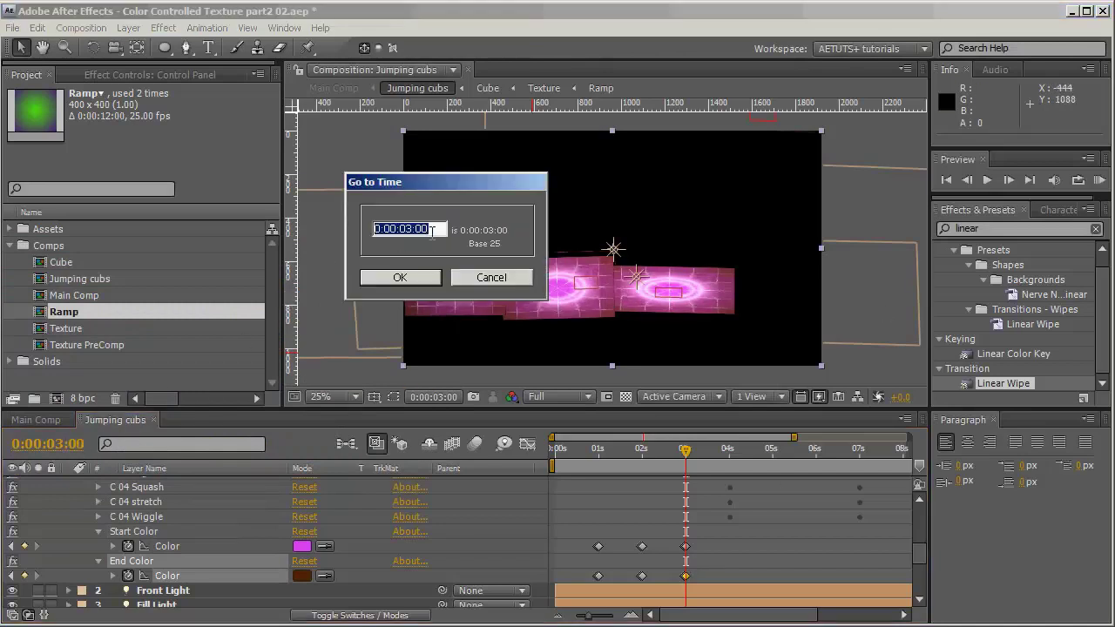
pyautogui.click(417, 228)
pyautogui.moveTo(417, 228); pyautogui.dragTo(432, 230)
pyautogui.write('24')
pyautogui.press('Return')
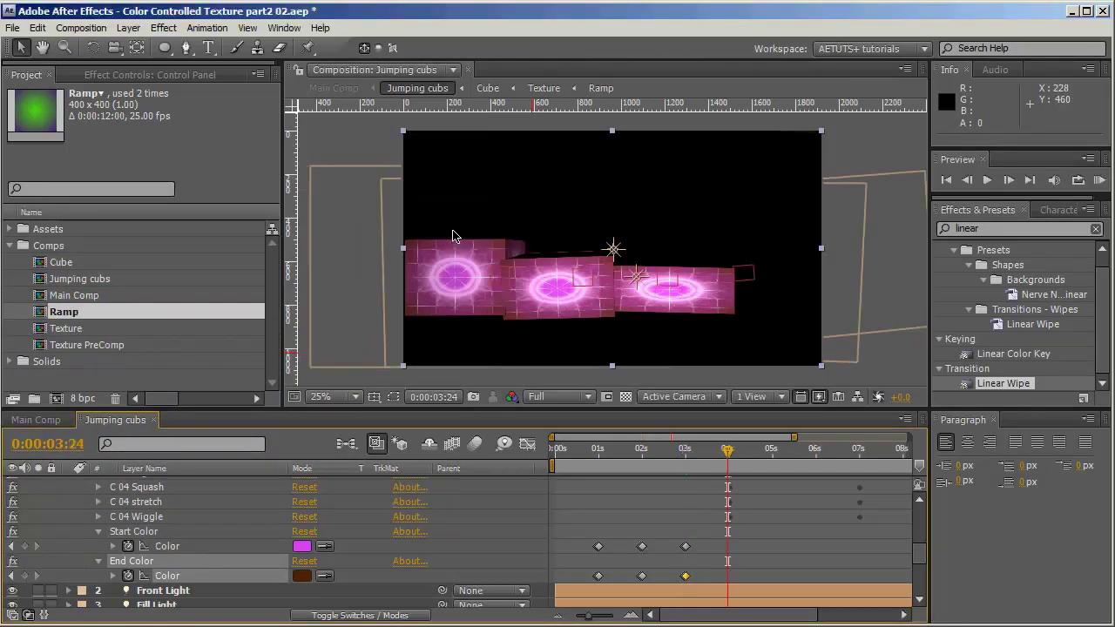
pyautogui.click(24, 546)
pyautogui.click(23, 575)
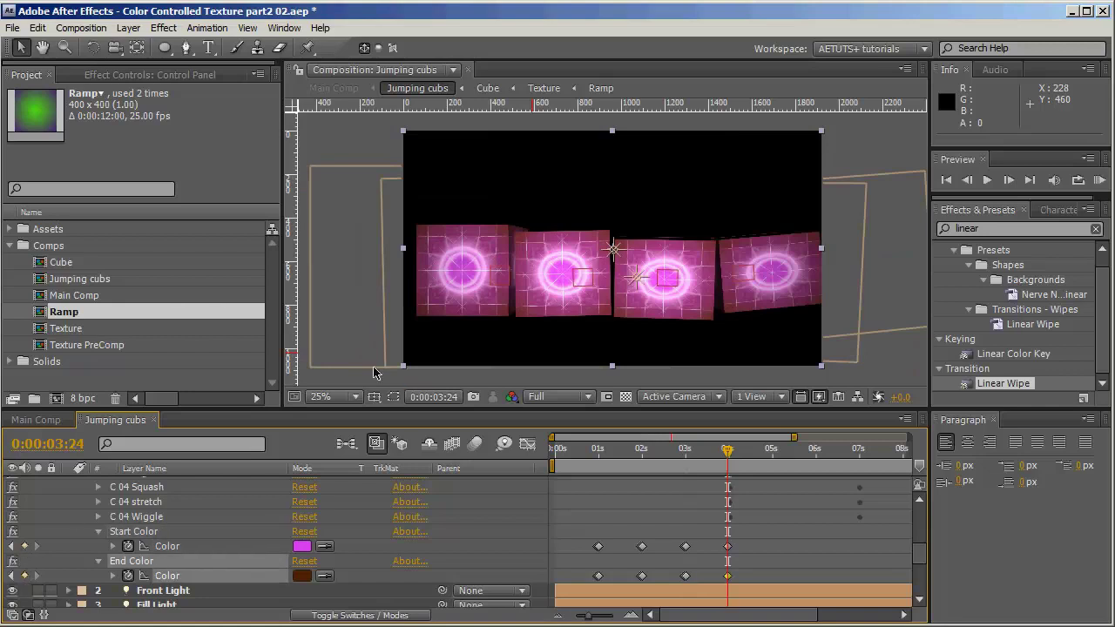
# Advance one frame to 0:00:04:00 and set Start Color to light blue 478CF2.
pyautogui.click(1008, 179)
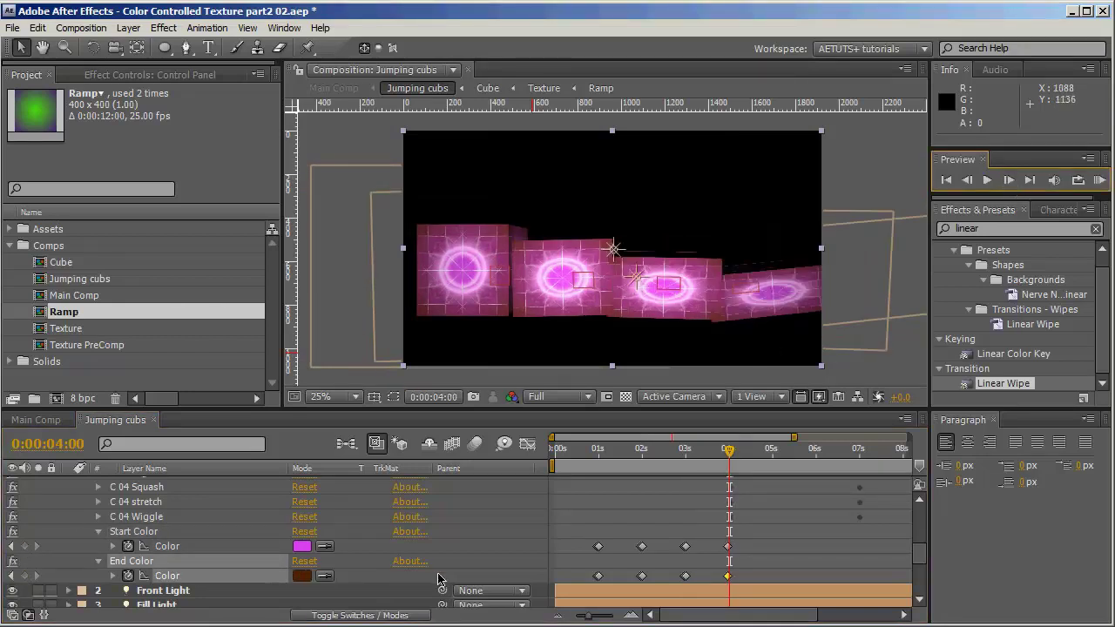
pyautogui.click(301, 546)
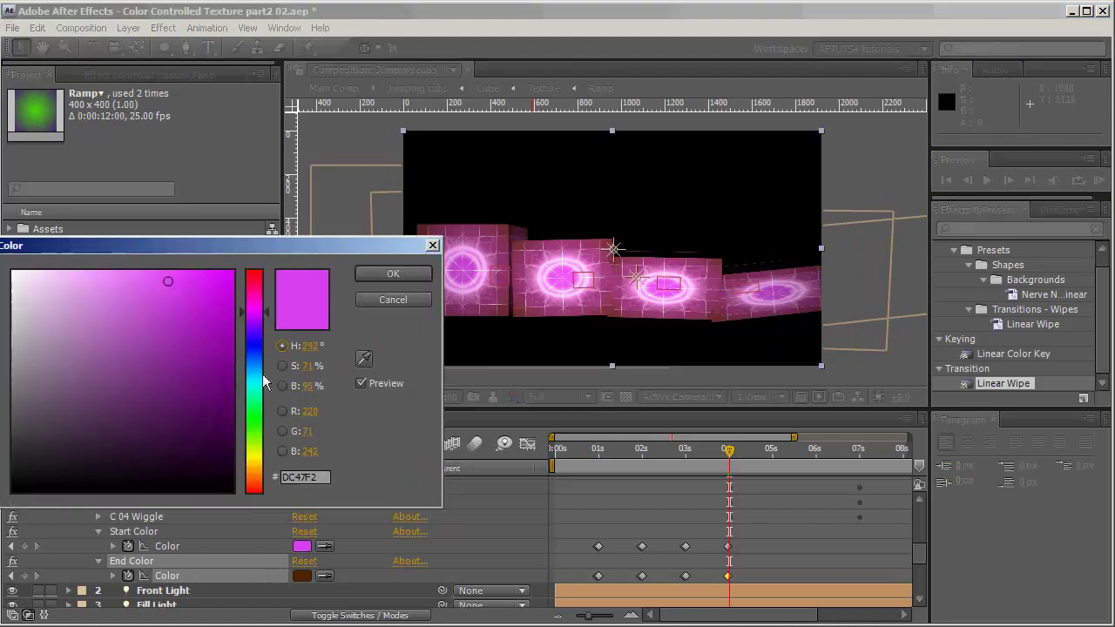
pyautogui.click(255, 400)
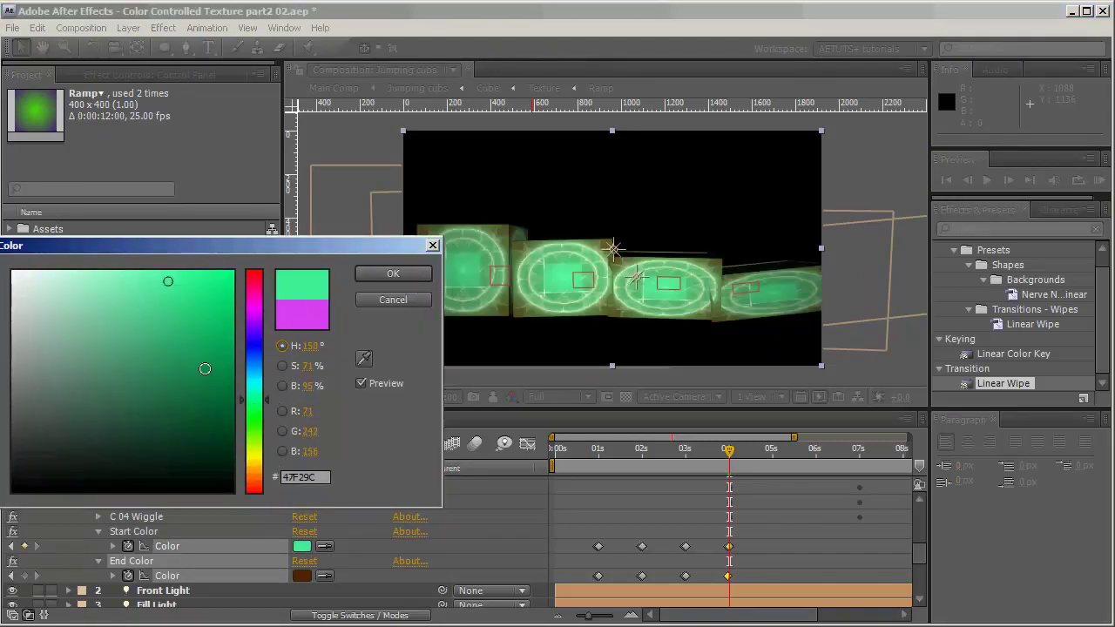
pyautogui.click(266, 367)
pyautogui.click(393, 274)
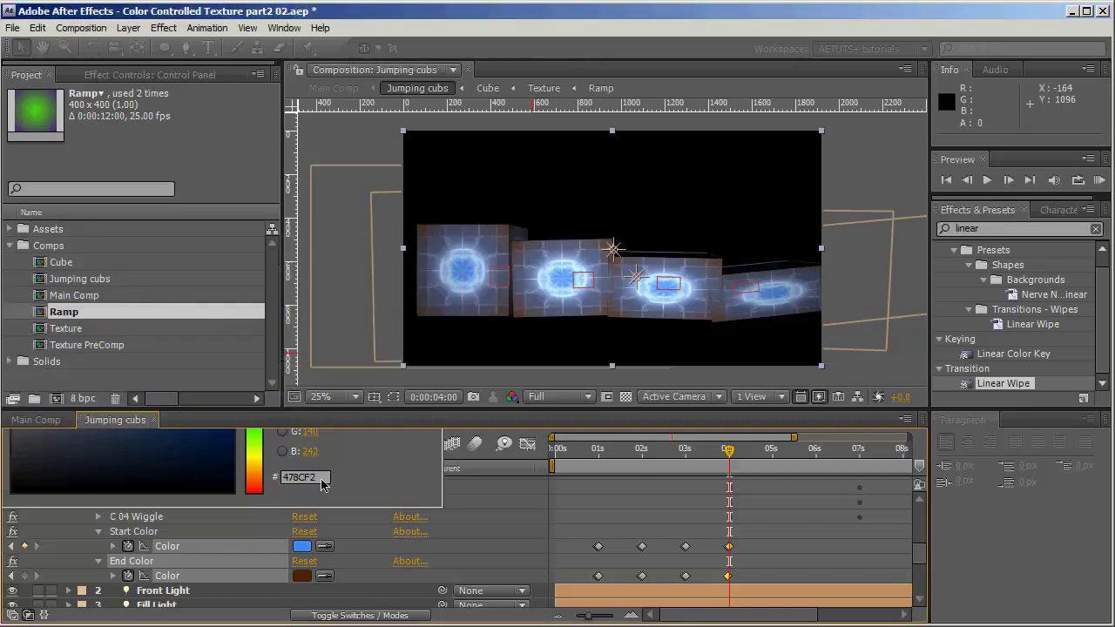
# Set End Color to a very dark teal at 0:00:04:00.
pyautogui.click(301, 575)
pyautogui.click(254, 465)
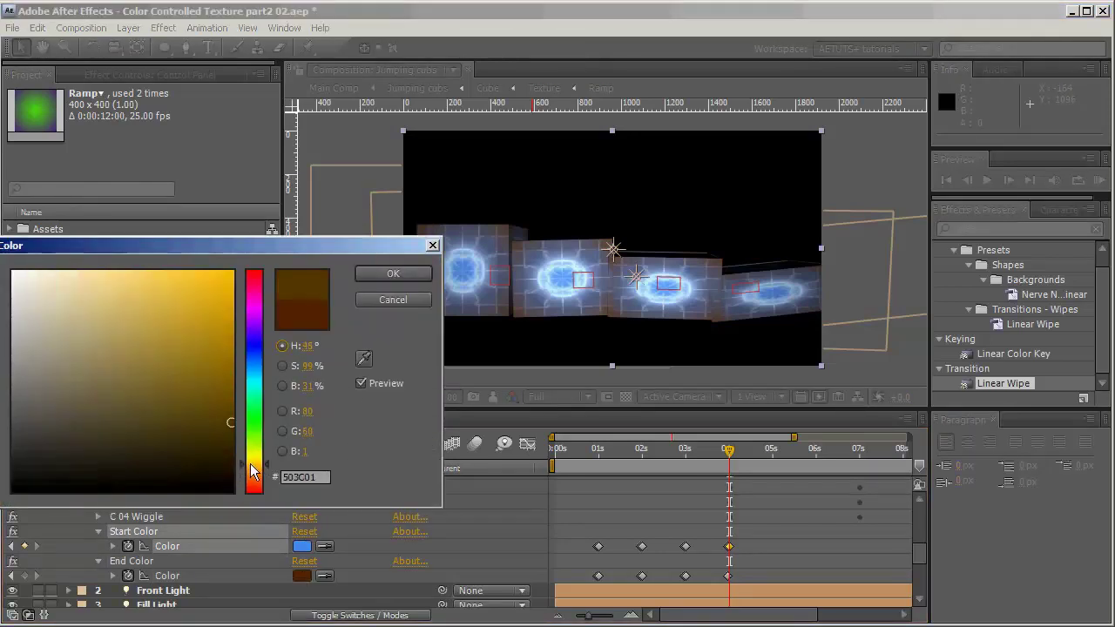
pyautogui.click(254, 470)
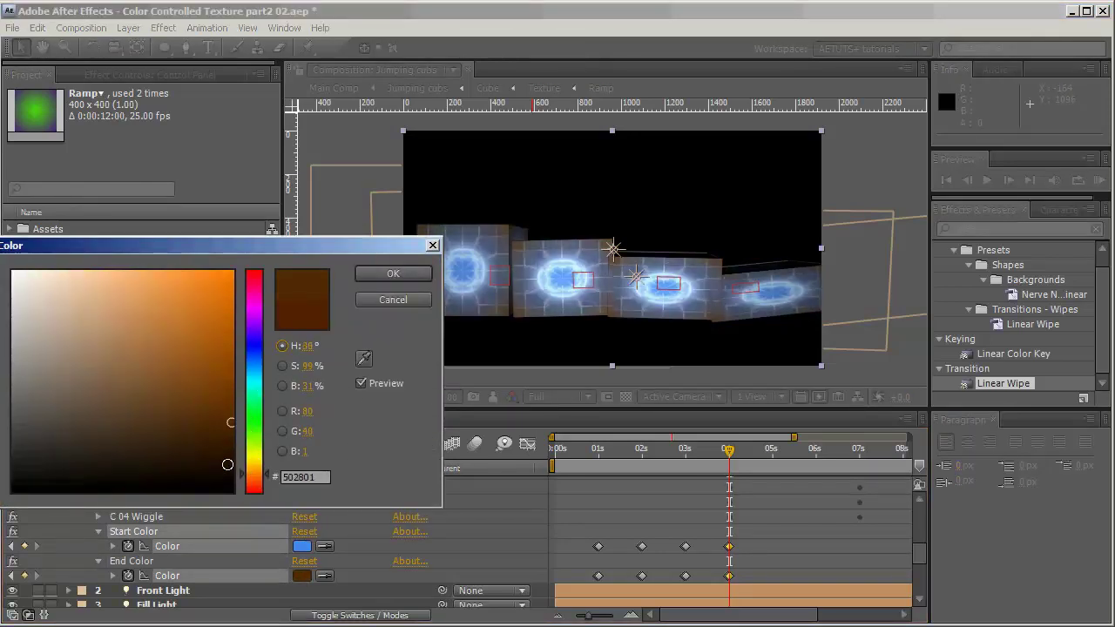
pyautogui.click(202, 450)
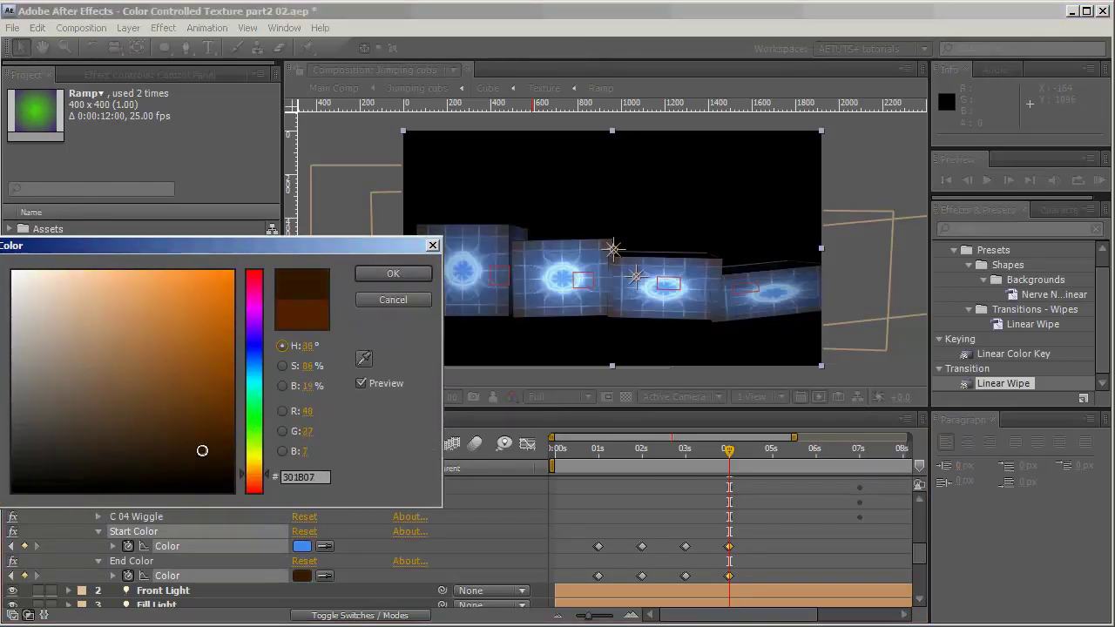
pyautogui.click(253, 387)
pyautogui.click(393, 273)
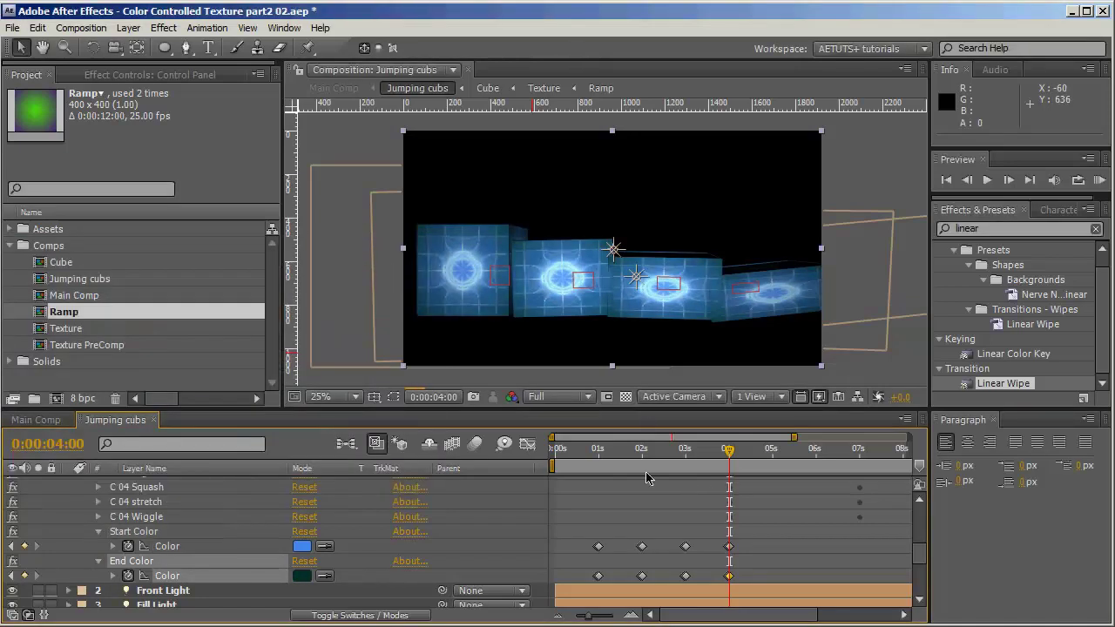
# Scrub through Main Comp to check the cubes' colour changes, and save the project.
pyautogui.click(36, 419)
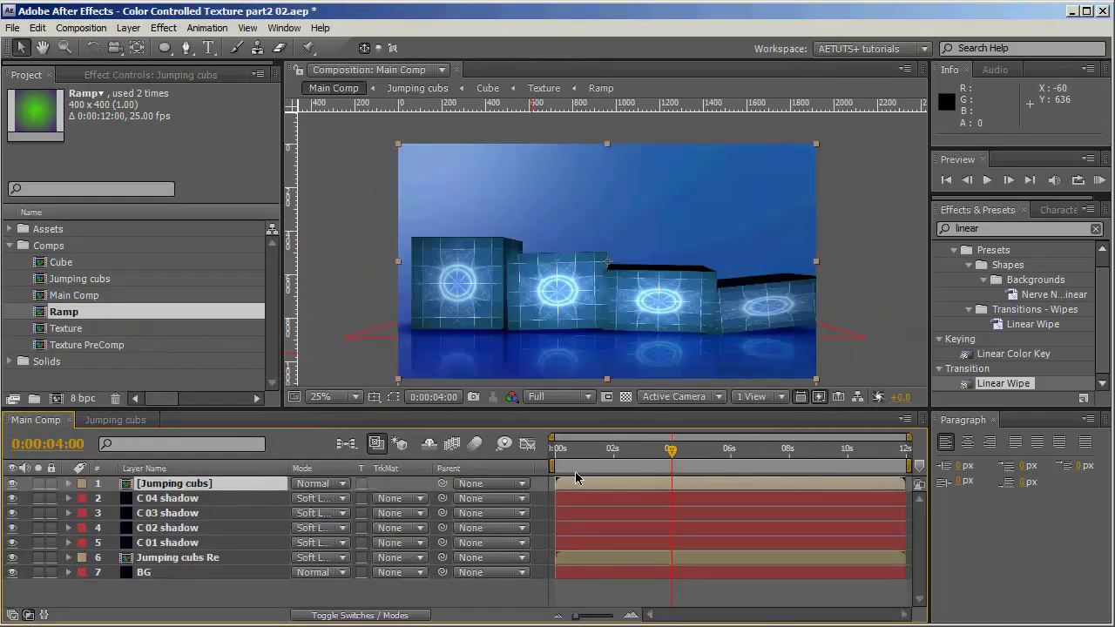
pyautogui.click(560, 455)
pyautogui.moveTo(561, 459); pyautogui.dragTo(794, 461)
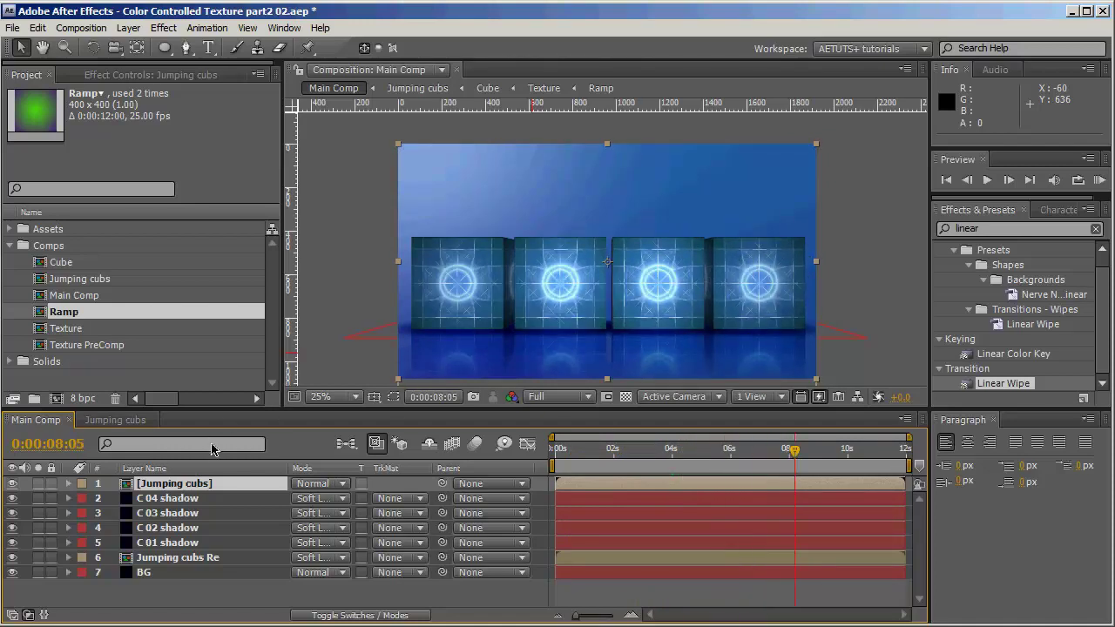
pyautogui.hotkey('ctrl', 's')
pyautogui.click(570, 452)
pyautogui.moveTo(571, 452); pyautogui.dragTo(685, 440)
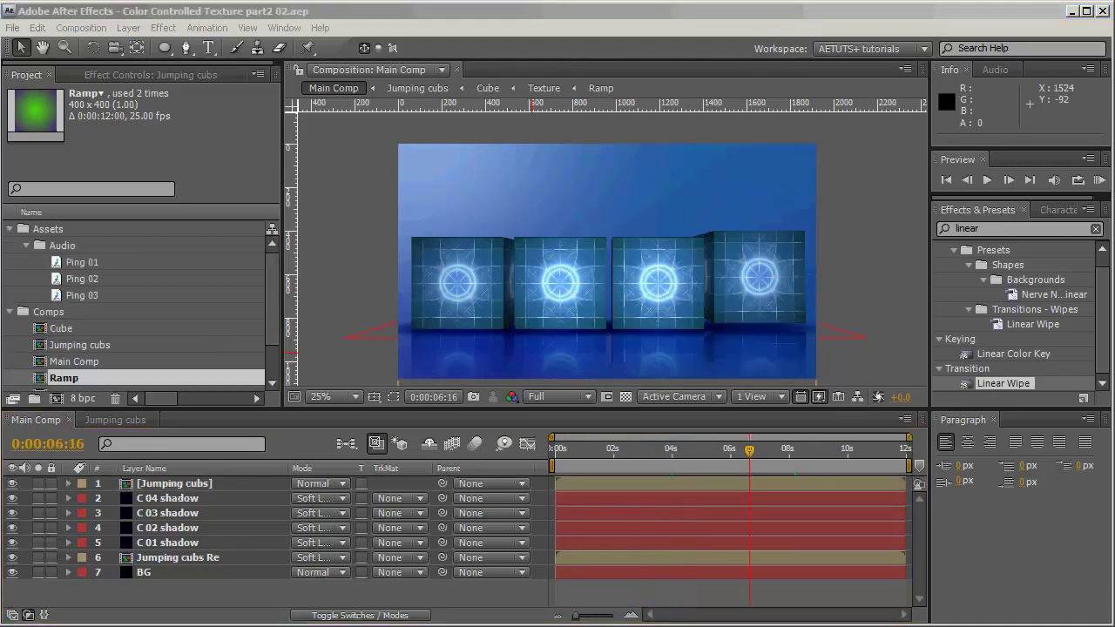
# Add an adjustment layer above all layers in Main Comp and rename it Blure.
pyautogui.rightClick(209, 601)
pyautogui.moveTo(384, 503)
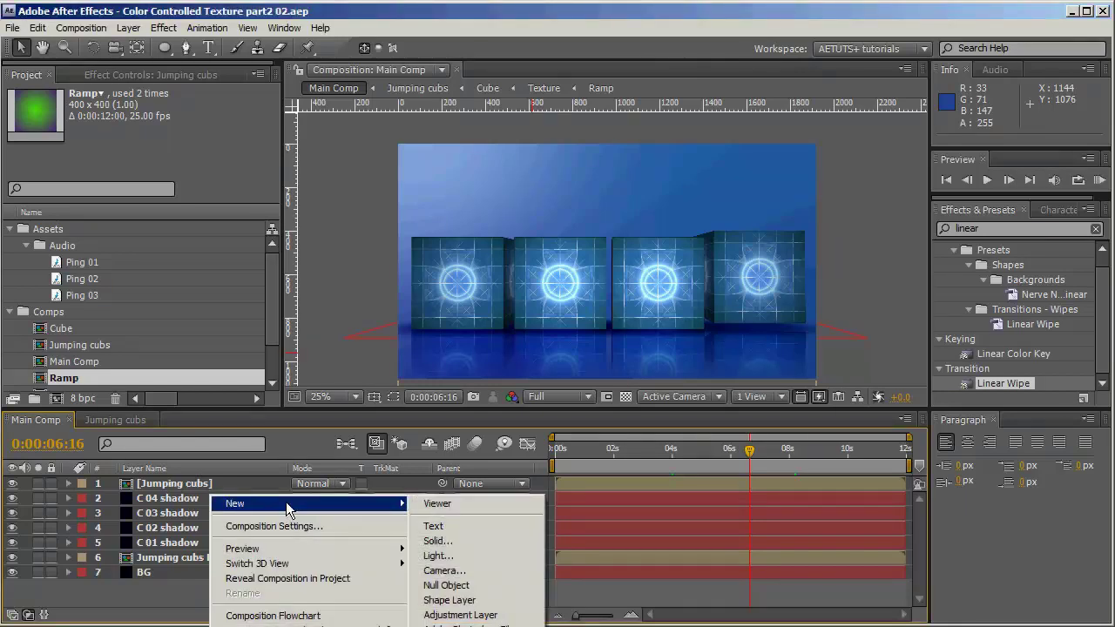
pyautogui.click(460, 615)
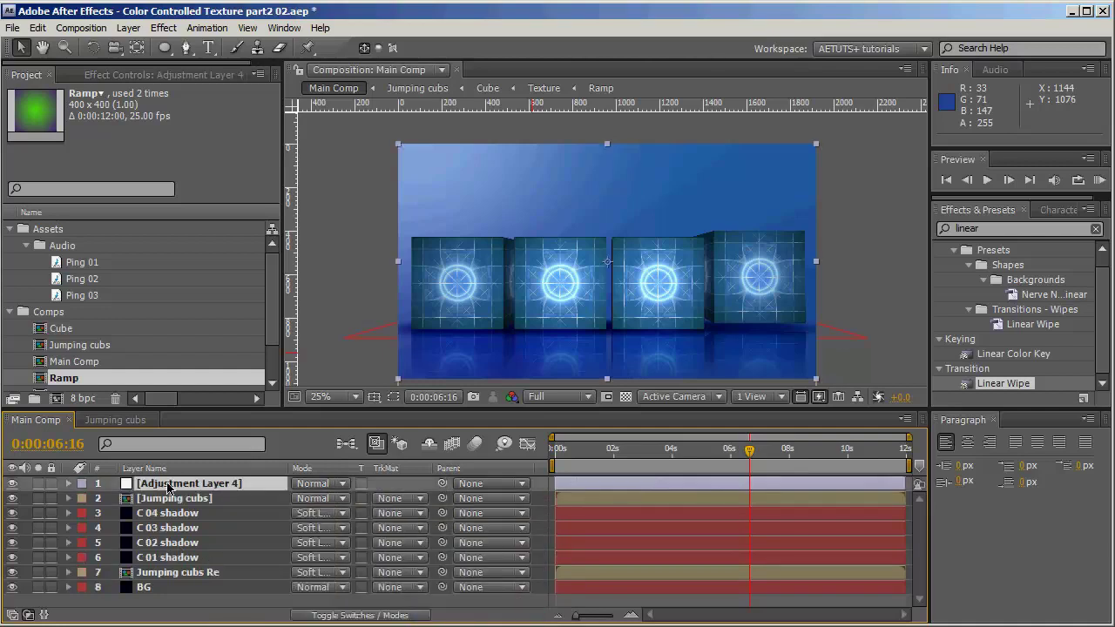
pyautogui.press('Return')
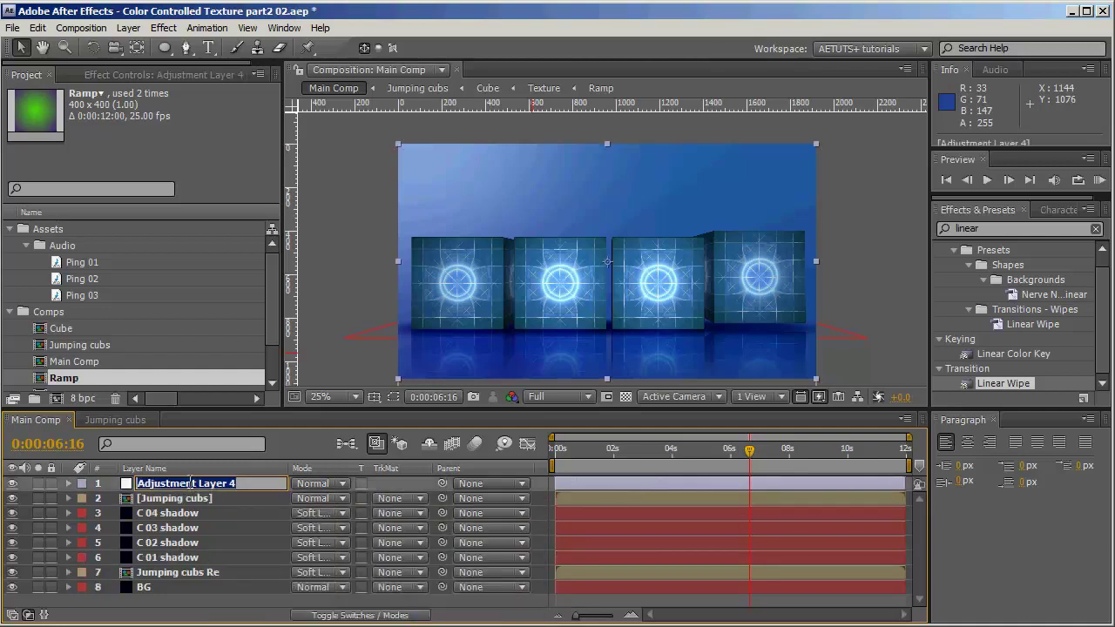
pyautogui.write('B')
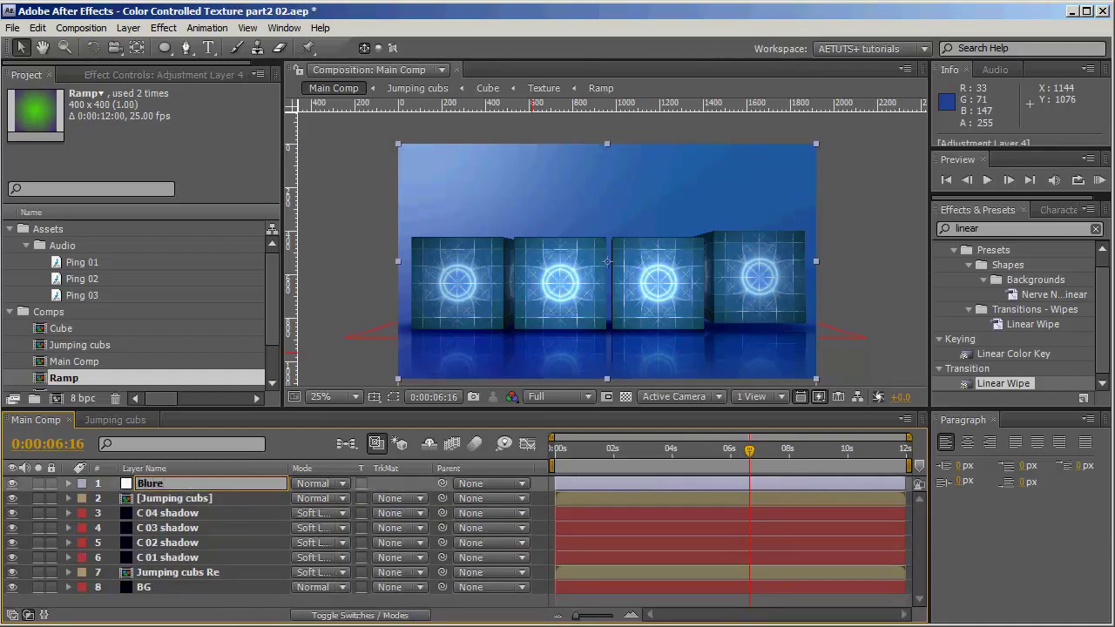
pyautogui.write('lure')
pyautogui.click(201, 604)
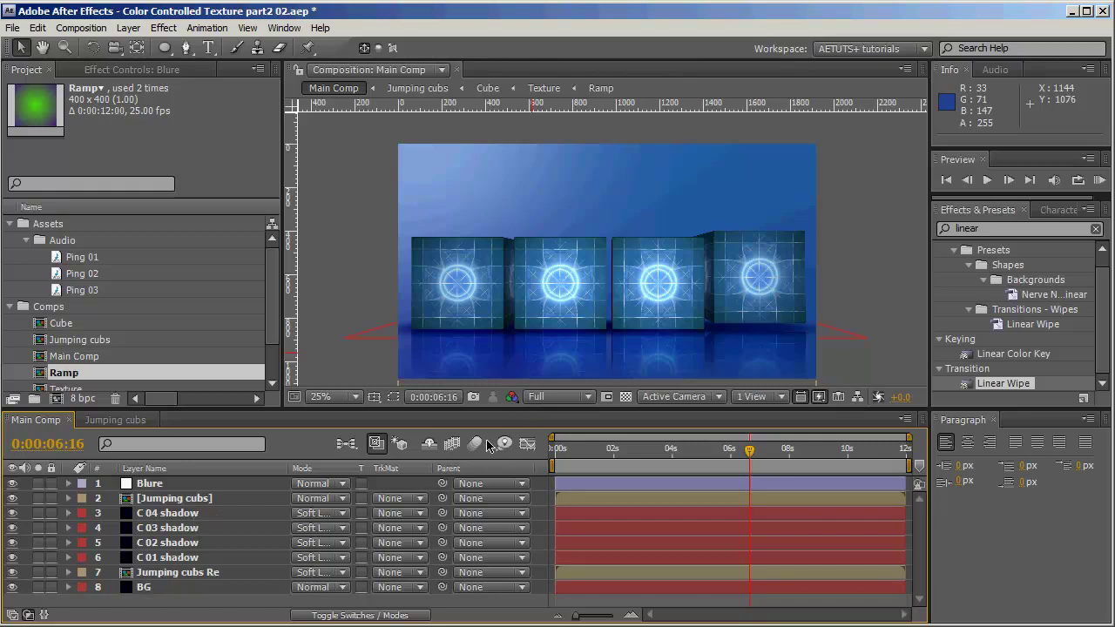
# Find the CC Force Motion Blur effect and apply it to the Blure adjustment layer.
pyautogui.click(185, 485)
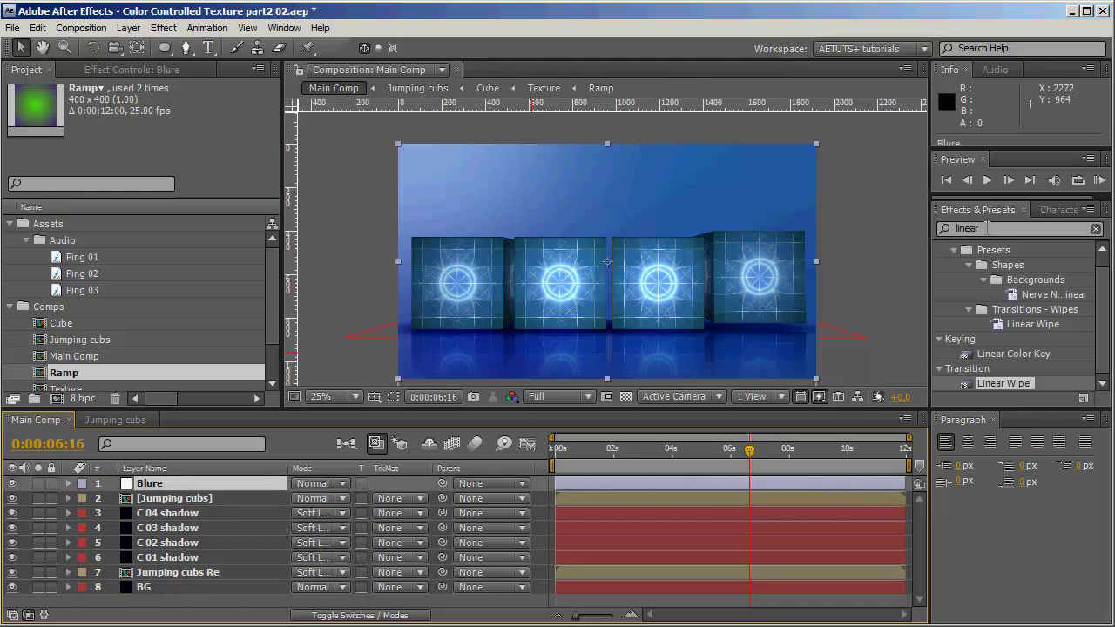
pyautogui.click(990, 226)
pyautogui.press('BackSpace')
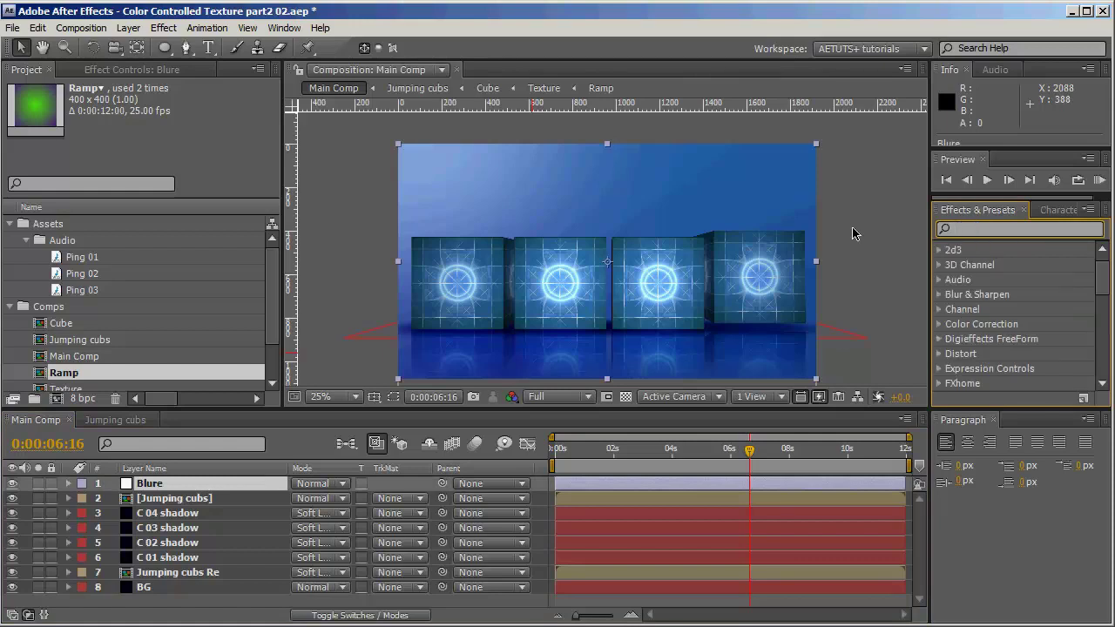
pyautogui.write('cc')
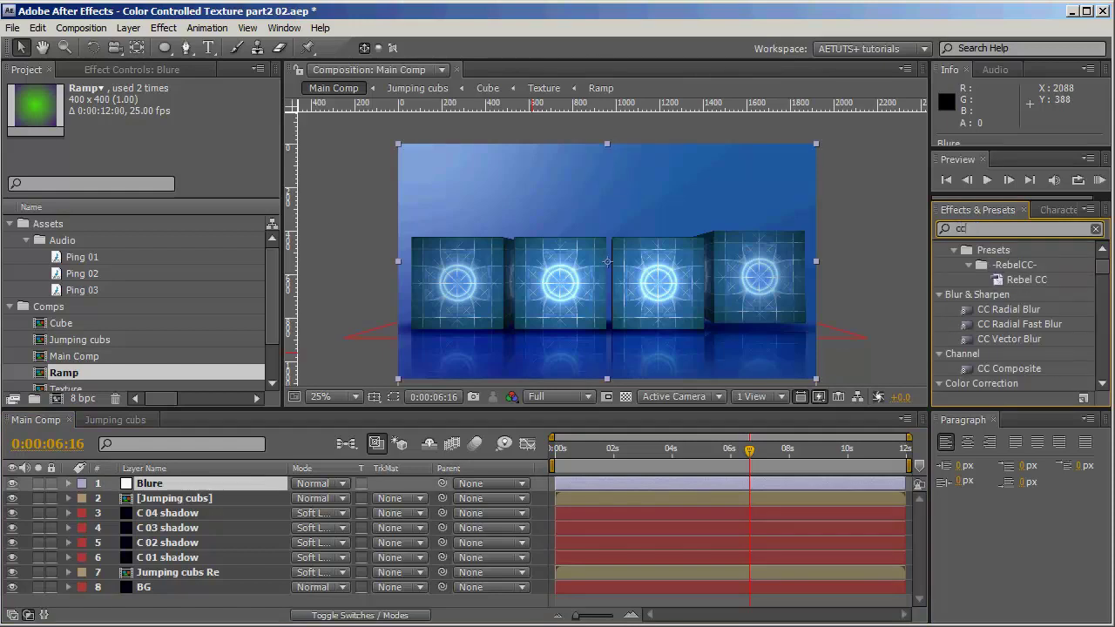
pyautogui.scroll(-2, 1019, 313)
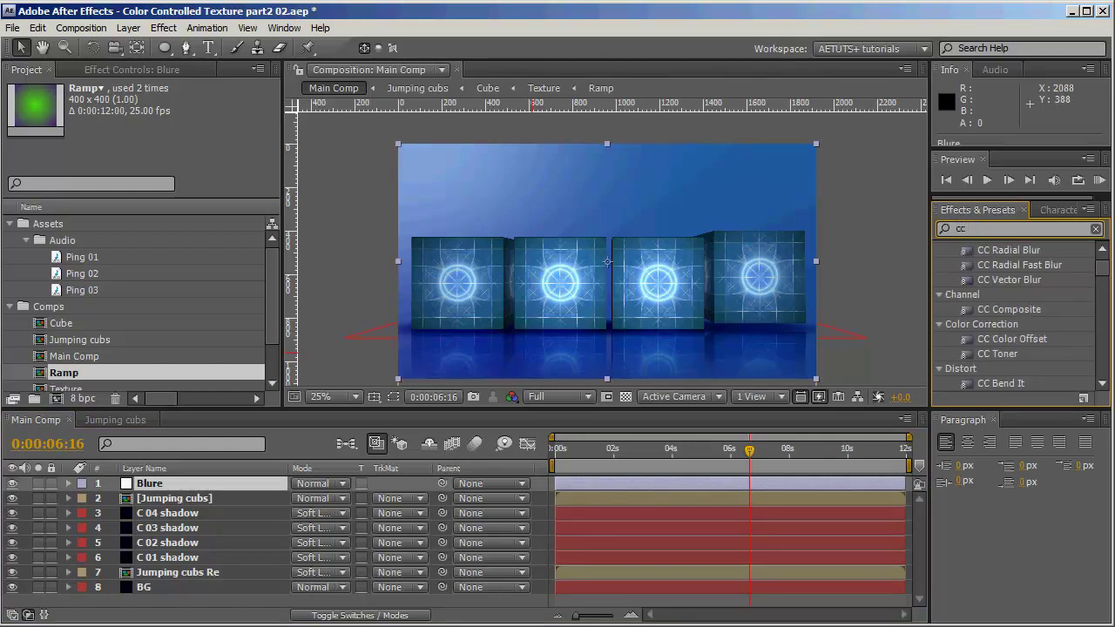
pyautogui.write('forc')
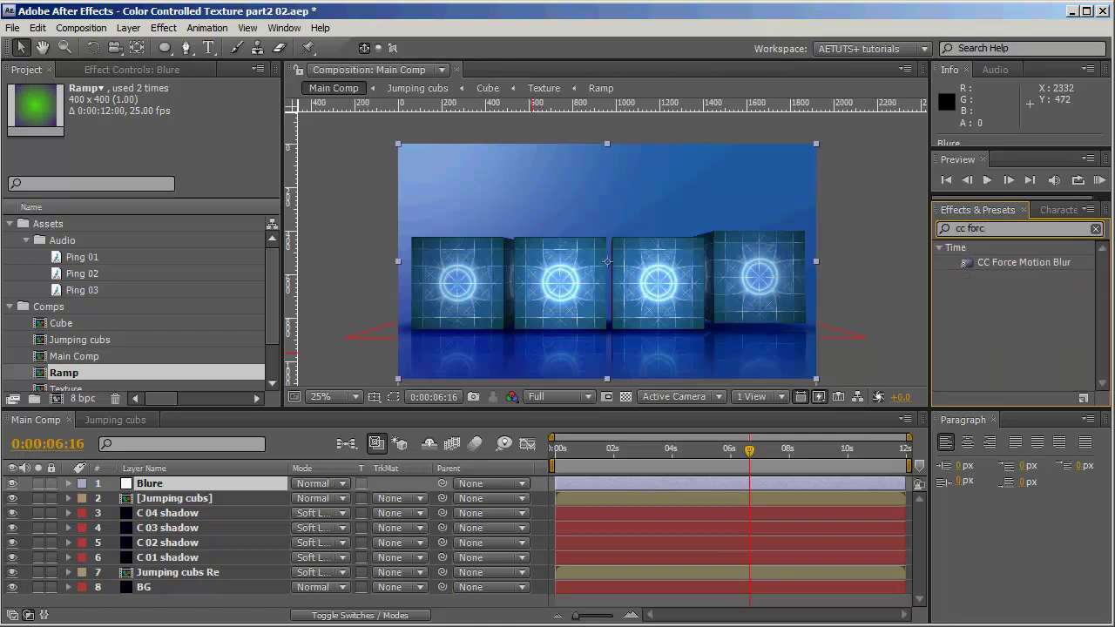
pyautogui.doubleClick(1023, 262)
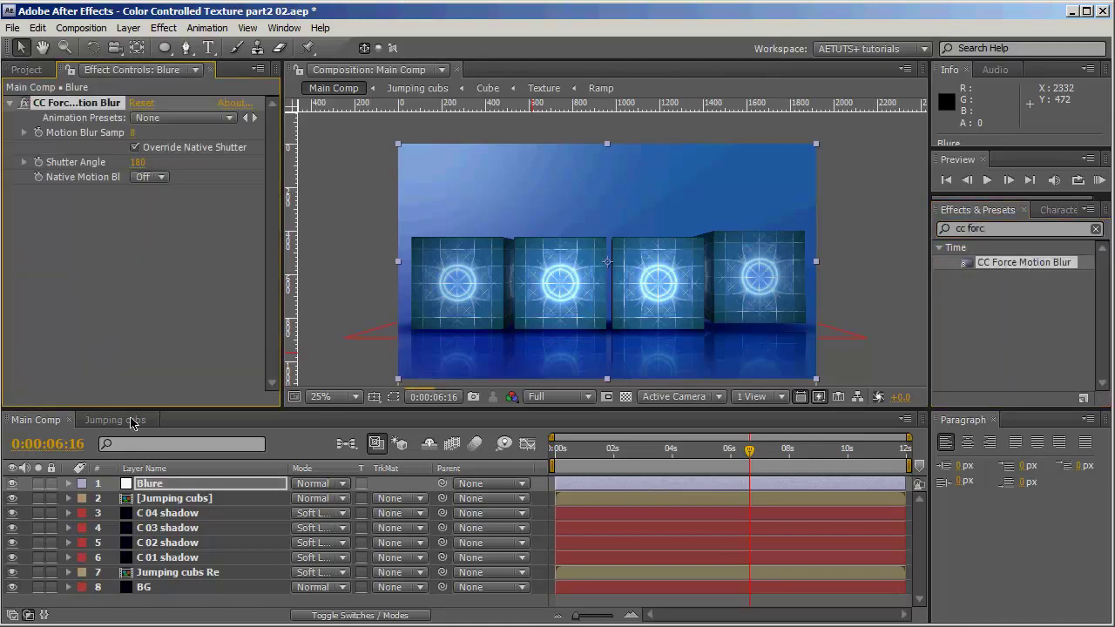